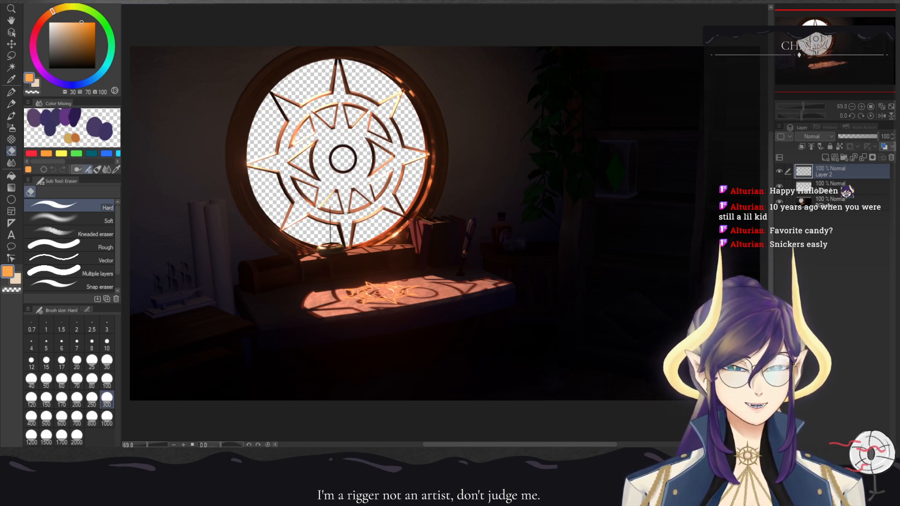
- Activate Layer 1 and set up the WaterColor Sai brush at size 10, sampling a reddish brown from the round window's frame
{"action": "mouse_move", "coordinate": [375, 187]}
{"action": "left_mouse_down"}
{"action": "mouse_move", "coordinate": [360, 234]}
{"action": "mouse_move", "coordinate": [373, 190]}
{"action": "mouse_move", "coordinate": [324, 208]}
{"action": "mouse_move", "coordinate": [293, 130]}
{"action": "mouse_move", "coordinate": [306, 127]}
{"action": "mouse_move", "coordinate": [315, 169]}
{"action": "mouse_move", "coordinate": [399, 163]}
{"action": "mouse_move", "coordinate": [379, 188]}
{"action": "mouse_move", "coordinate": [379, 180]}
{"action": "left_mouse_up"}
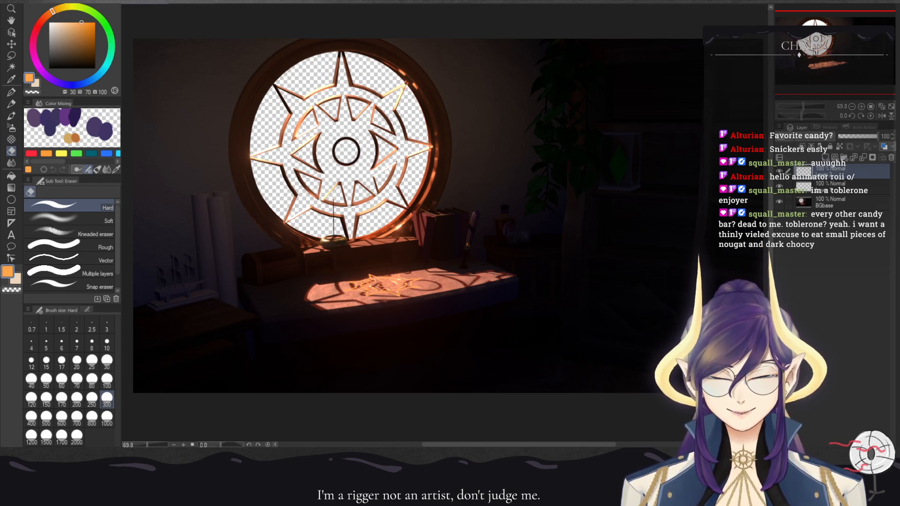
{"action": "left_click", "coordinate": [825, 186]}
{"action": "key", "text": "ctrl+alt+0"}
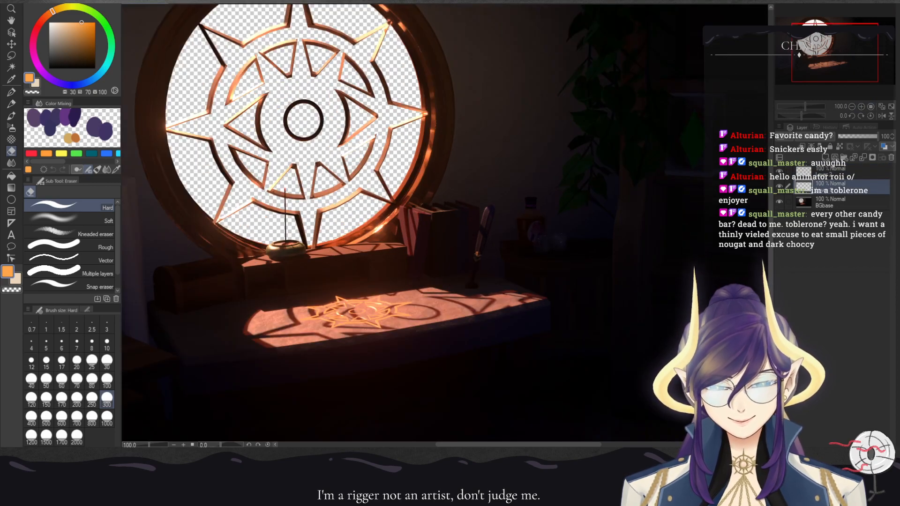
{"action": "left_click_drag", "start_coordinate": [468, 281], "coordinate": [485, 312]}
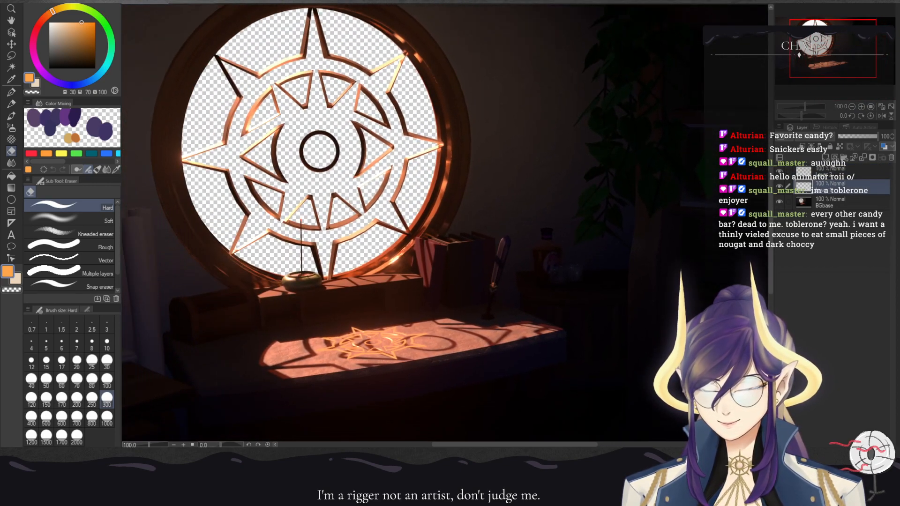
{"action": "key", "text": "ctrl+minus"}
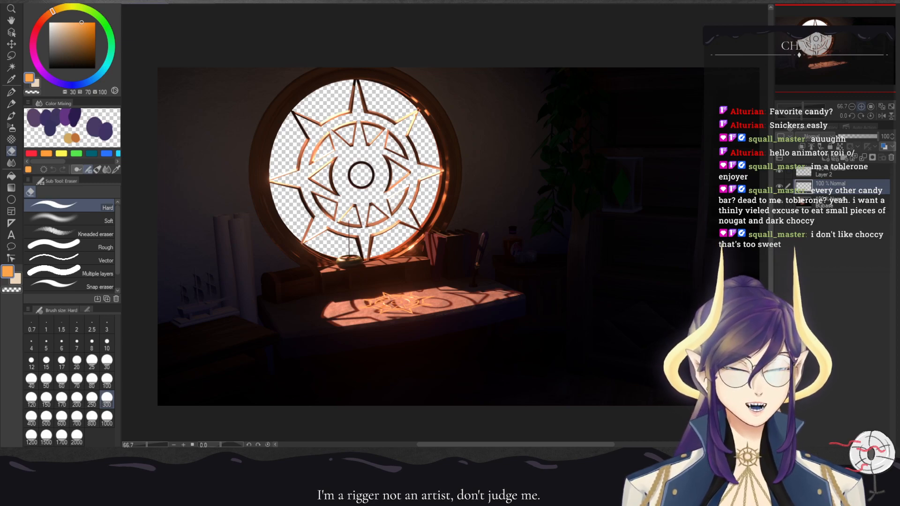
{"action": "key", "text": "ctrl+plus"}
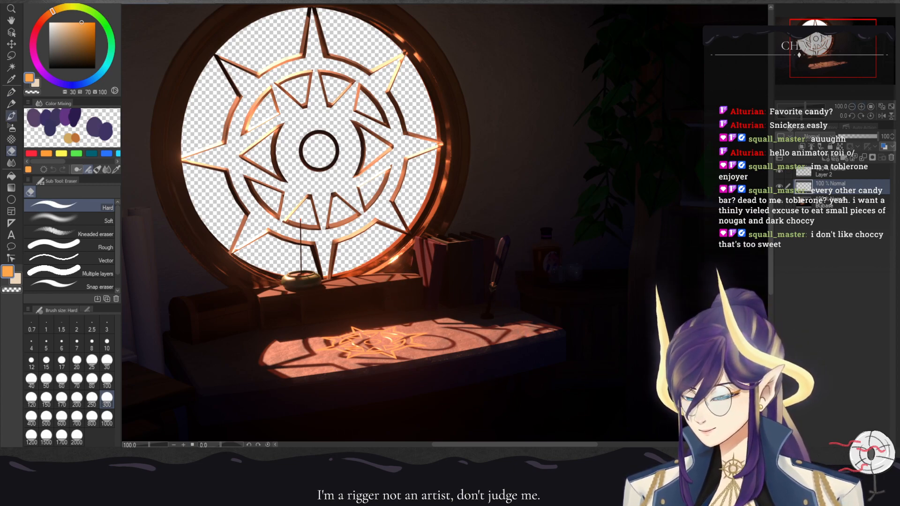
{"action": "key", "text": "b"}
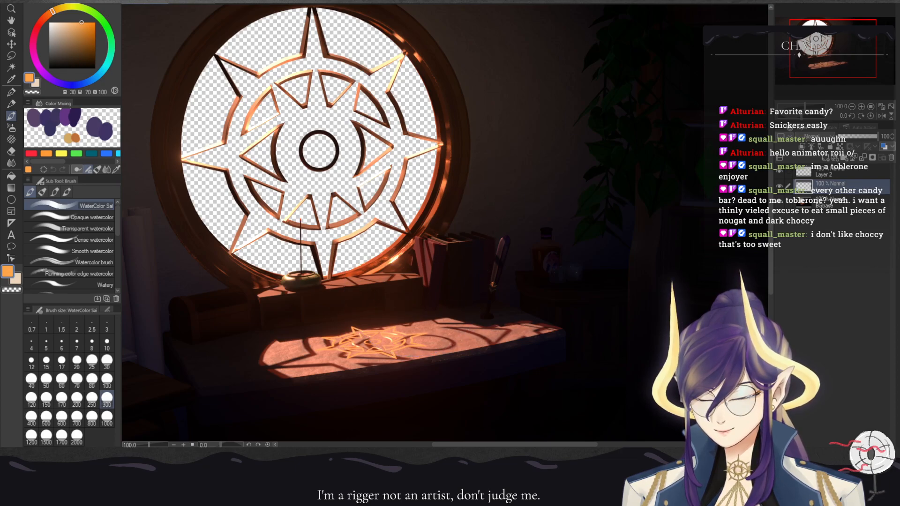
{"action": "left_click", "coordinate": [435, 180], "text": "alt"}
{"action": "left_click", "coordinate": [107, 344]}
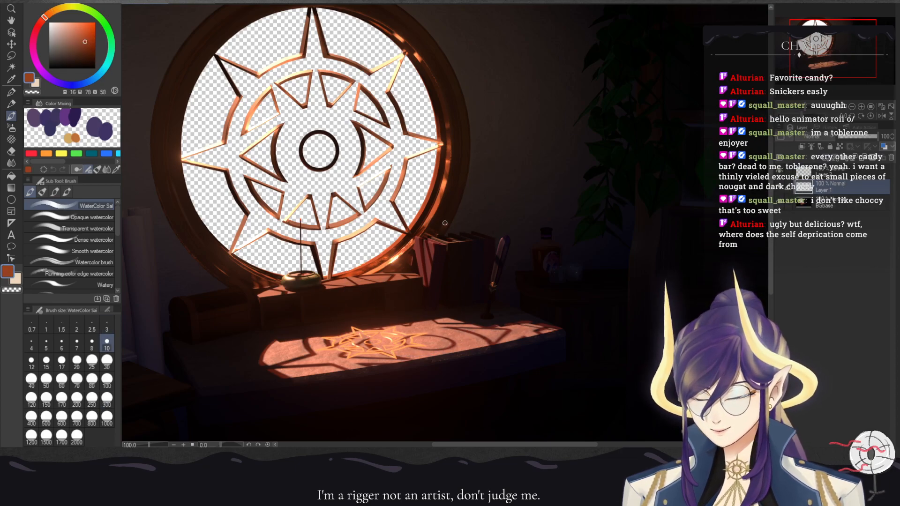
- Mix a light orange with hue 24, saturation 61 and value 97, and paint a first highlight on the hanging vine's leaves
{"action": "left_click_drag", "start_coordinate": [445, 223], "coordinate": [314, 220]}
{"action": "left_click", "coordinate": [269, 256], "text": "alt"}
{"action": "left_click", "coordinate": [267, 256], "text": "alt"}
{"action": "left_click", "coordinate": [50, 13]}
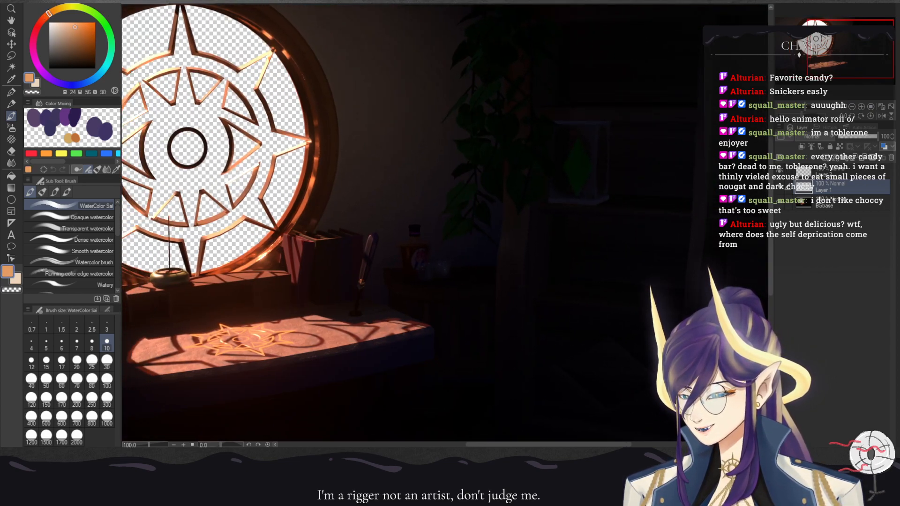
{"action": "left_click_drag", "start_coordinate": [78, 26], "coordinate": [78, 24]}
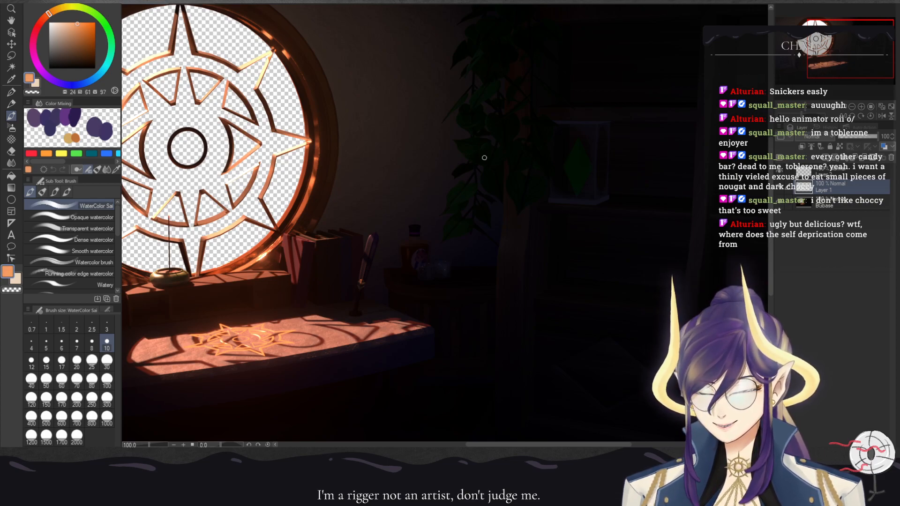
{"action": "scroll", "coordinate": [438, 209], "scroll_direction": "up", "scroll_amount": 3}
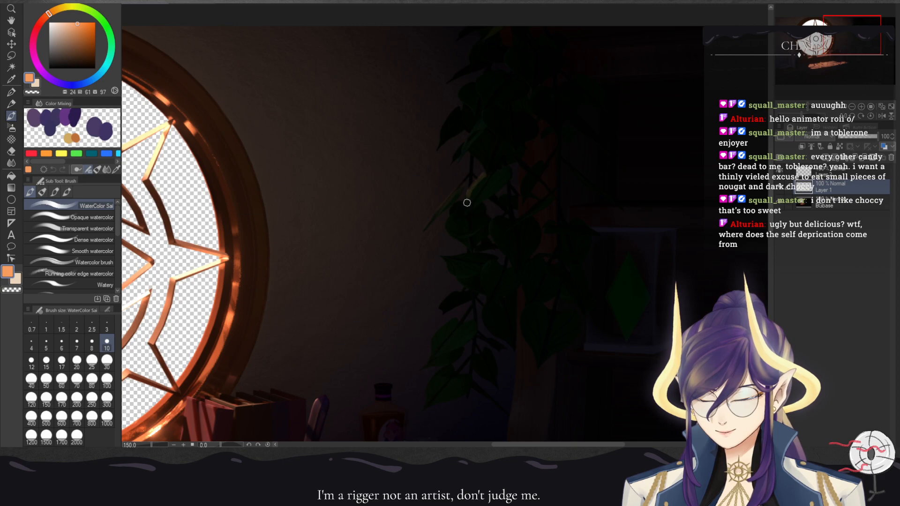
- Paint orange rim light along the window-facing edges of the two heart-shaped leaves with small brush sizes down to 5, undoing the stray arc
{"action": "left_click", "coordinate": [62, 343]}
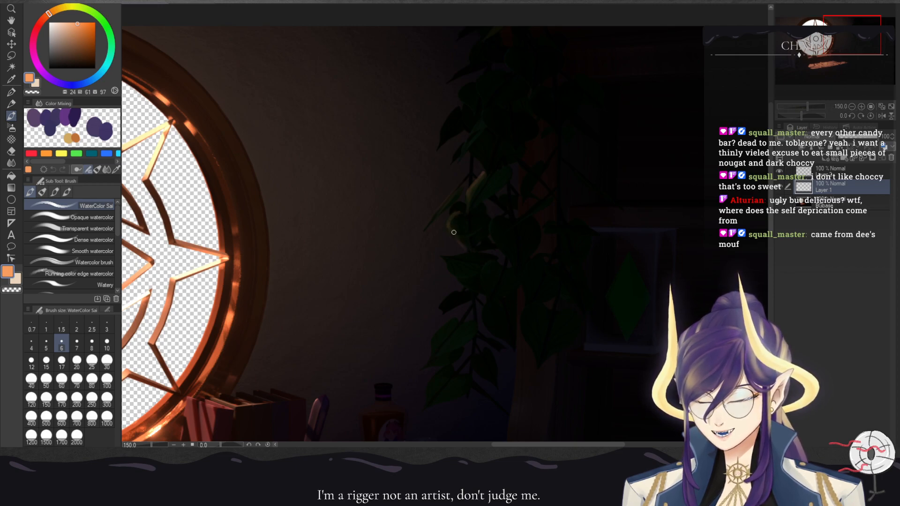
{"action": "key", "text": "bracketright"}
{"action": "key", "text": "bracketright"}
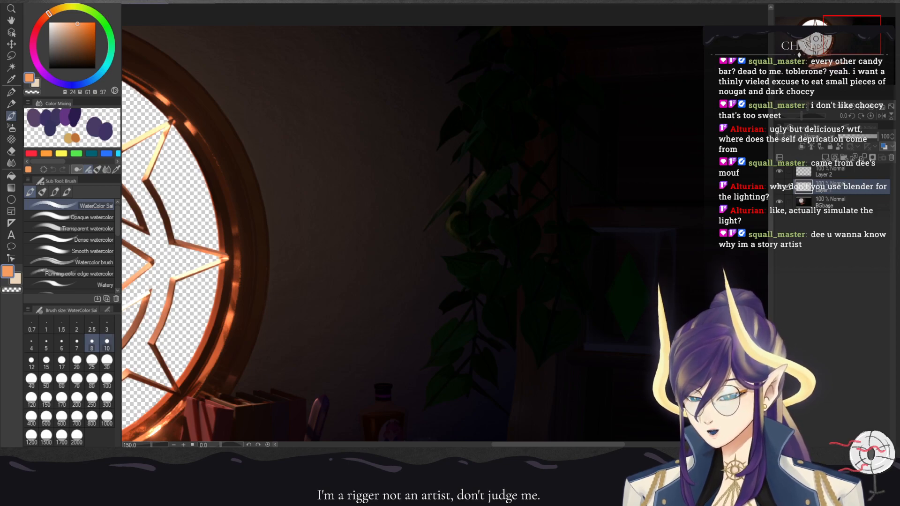
{"action": "left_click", "coordinate": [76, 344]}
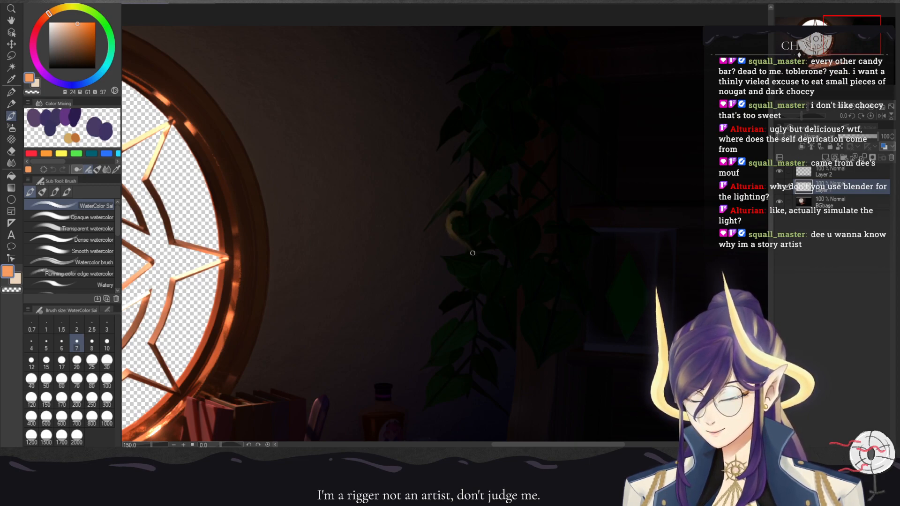
{"action": "left_click", "coordinate": [46, 343]}
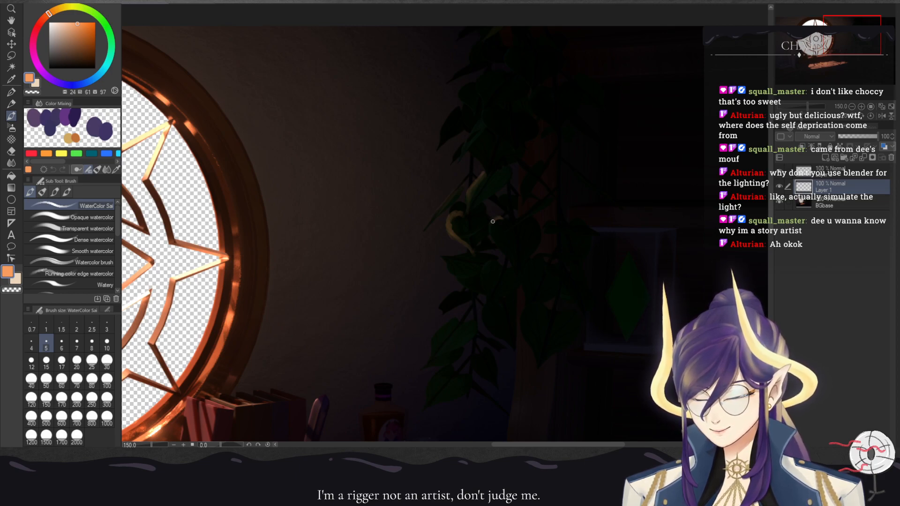
{"action": "key", "text": "ctrl+plus"}
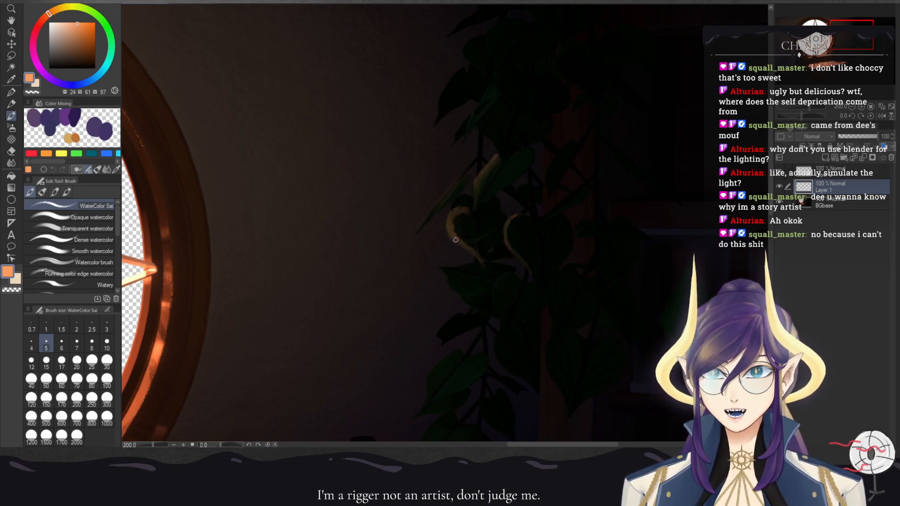
{"action": "left_click_drag", "start_coordinate": [449, 225], "coordinate": [471, 251]}
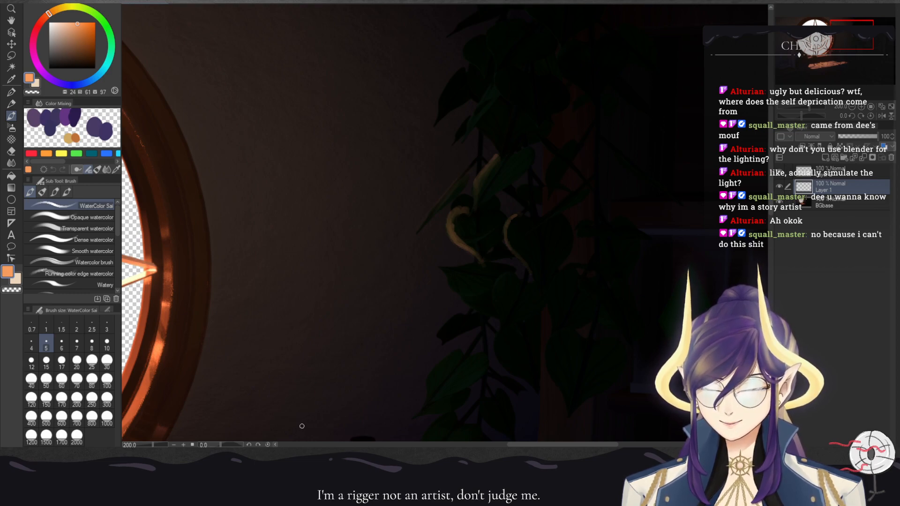
{"action": "mouse_move", "coordinate": [306, 310]}
{"action": "left_mouse_down"}
{"action": "mouse_move", "coordinate": [382, 220]}
{"action": "mouse_move", "coordinate": [478, 161]}
{"action": "mouse_move", "coordinate": [576, 131]}
{"action": "mouse_move", "coordinate": [671, 125]}
{"action": "mouse_move", "coordinate": [734, 140]}
{"action": "left_mouse_up"}
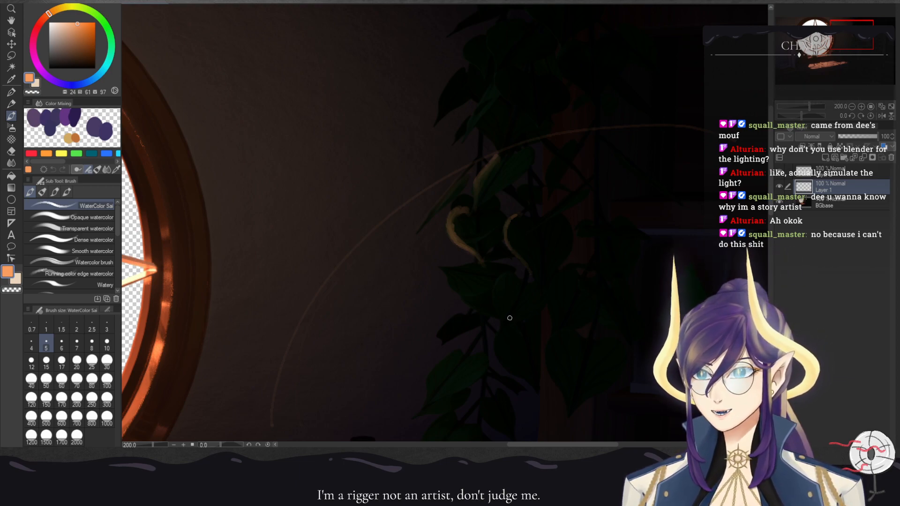
{"action": "key", "text": "ctrl+z"}
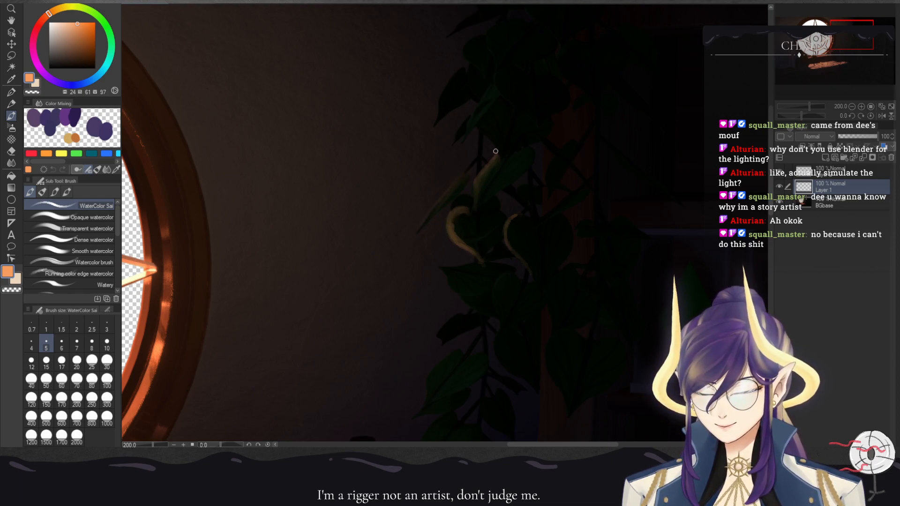
- Mix an orange with hue 26, saturation 66 and value 89, and dab a swatch of it onto the colour mixing palette
{"action": "left_click", "coordinate": [493, 208], "text": "alt"}
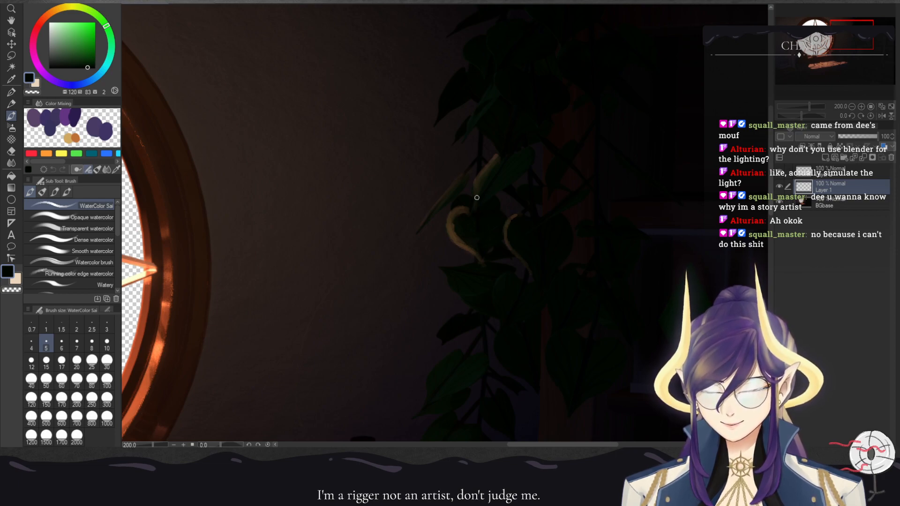
{"action": "left_click", "coordinate": [477, 217], "text": "alt"}
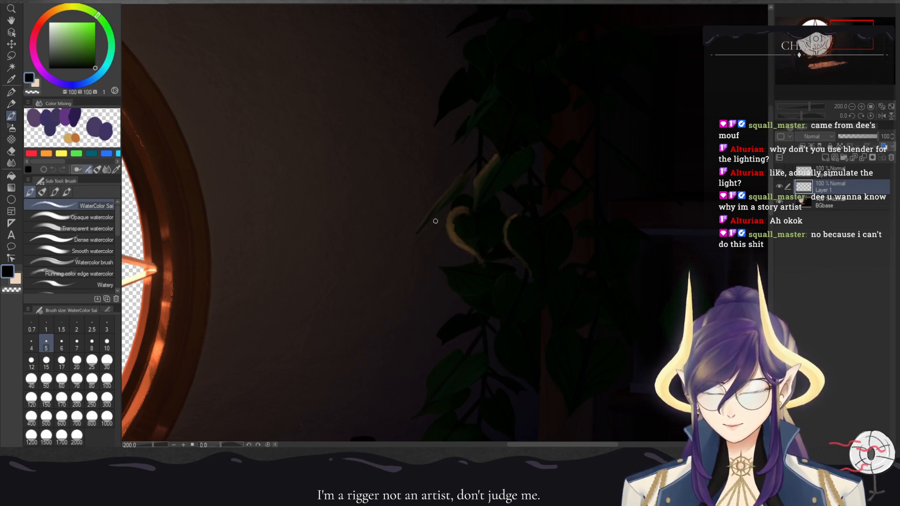
{"action": "left_click", "coordinate": [59, 9]}
{"action": "left_click_drag", "start_coordinate": [70, 41], "coordinate": [80, 27]}
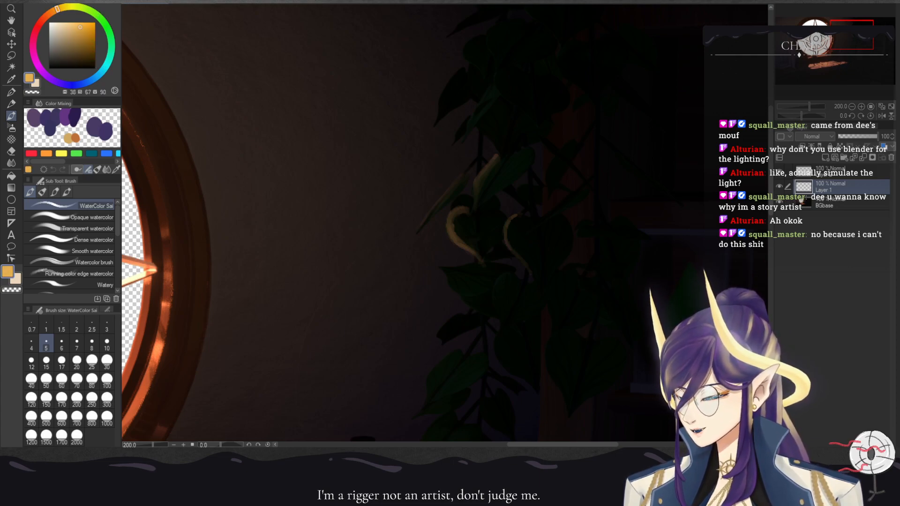
{"action": "left_click", "coordinate": [50, 13]}
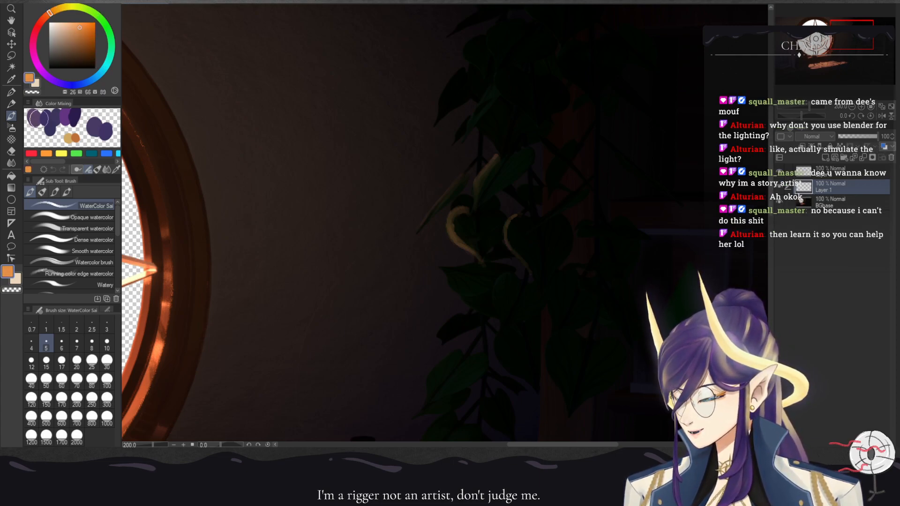
{"action": "left_click_drag", "start_coordinate": [38, 136], "coordinate": [38, 139]}
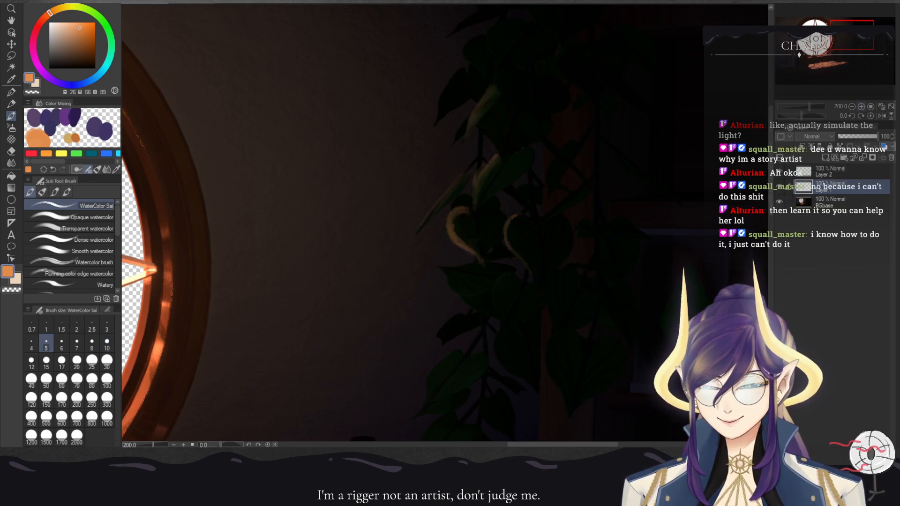
- Paint a curved size 4 orange rim along the upper leaf's edge and refine the highlight on the narrow leaf beside it
{"action": "key", "text": "ctrl+plus"}
{"action": "left_click_drag", "start_coordinate": [555, 187], "coordinate": [410, 362]}
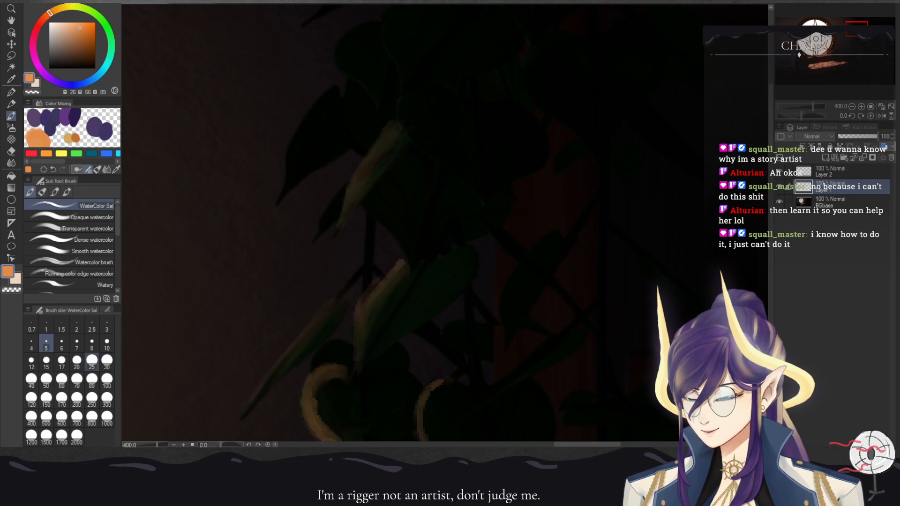
{"action": "left_click", "coordinate": [31, 343]}
{"action": "mouse_move", "coordinate": [403, 94]}
{"action": "left_mouse_down"}
{"action": "mouse_move", "coordinate": [399, 119]}
{"action": "mouse_move", "coordinate": [455, 167]}
{"action": "mouse_move", "coordinate": [415, 140]}
{"action": "mouse_move", "coordinate": [487, 204]}
{"action": "left_mouse_up"}
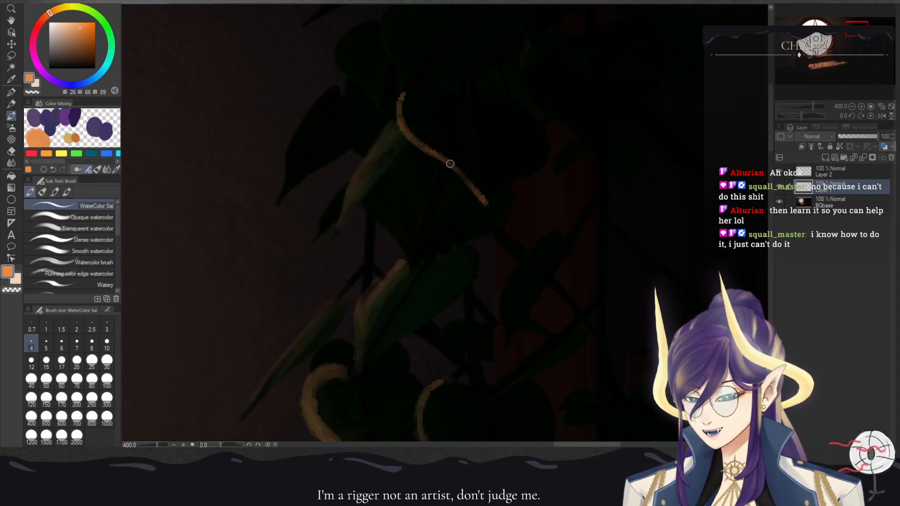
{"action": "left_click_drag", "start_coordinate": [339, 228], "coordinate": [347, 207]}
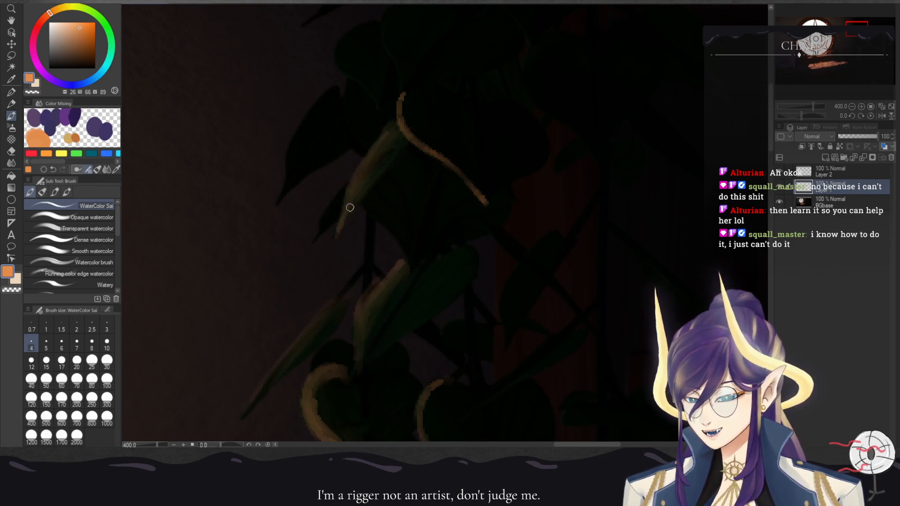
- Trim the highlight tip above the heart-shaped leaves using dark green sampled from the foliage
{"action": "mouse_move", "coordinate": [401, 306]}
{"action": "left_mouse_down"}
{"action": "mouse_move", "coordinate": [446, 150]}
{"action": "mouse_move", "coordinate": [402, 176]}
{"action": "mouse_move", "coordinate": [401, 215]}
{"action": "left_mouse_up"}
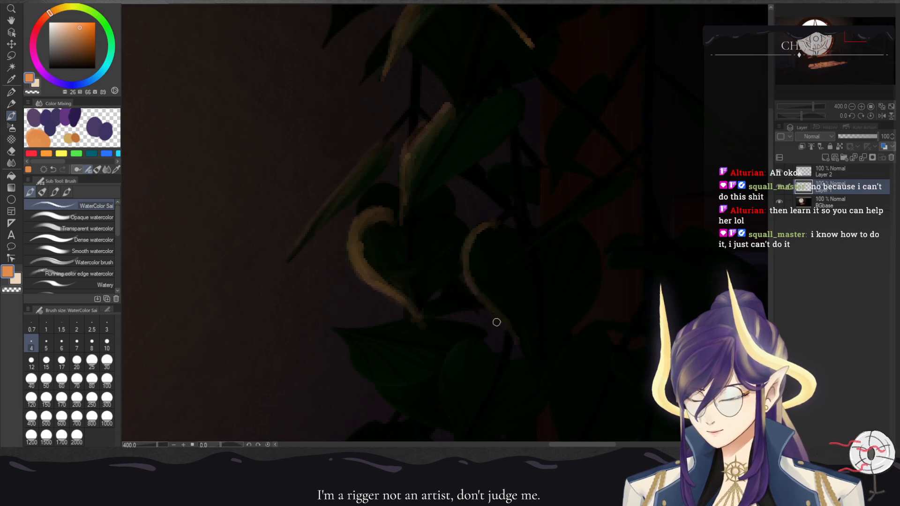
{"action": "left_click", "coordinate": [412, 239], "text": "alt"}
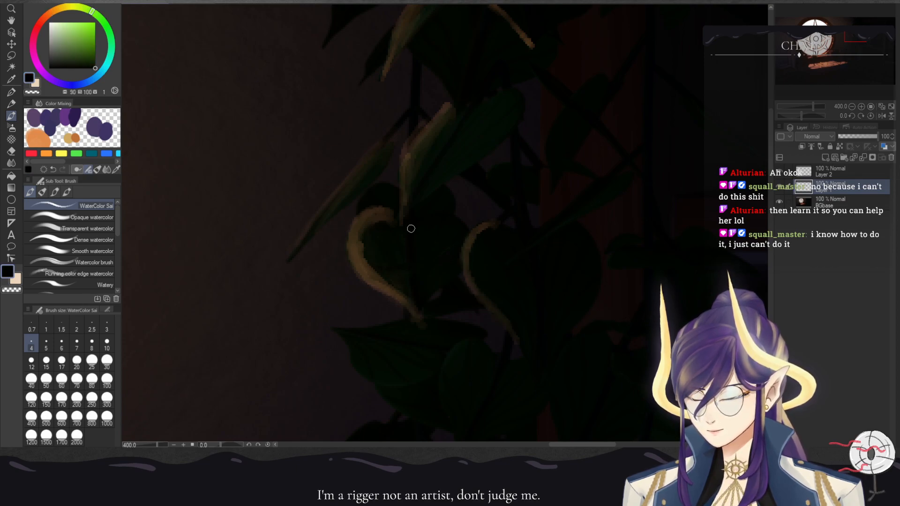
{"action": "left_click", "coordinate": [407, 150], "text": "alt"}
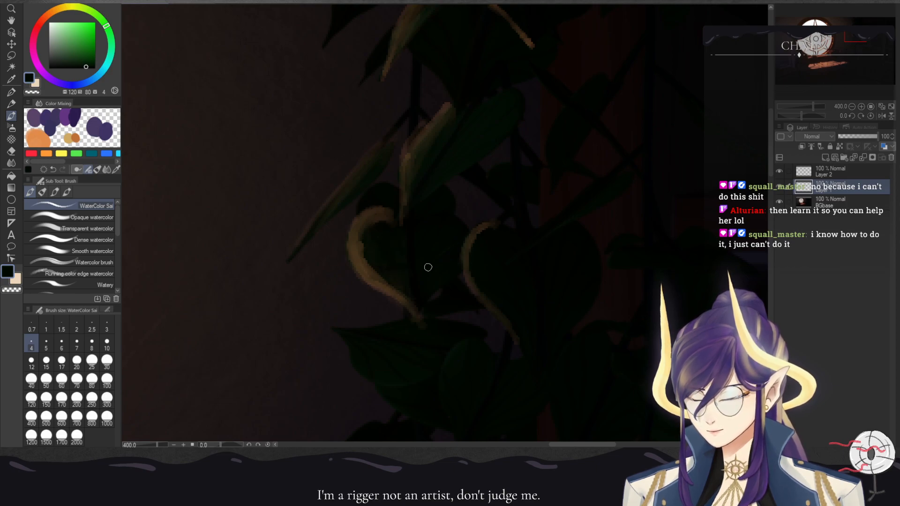
- Pick up the orange swatch again and paint thin rim lights along the edges of the two leaves below the heart-shaped ones
{"action": "left_click", "coordinate": [39, 139], "text": "alt"}
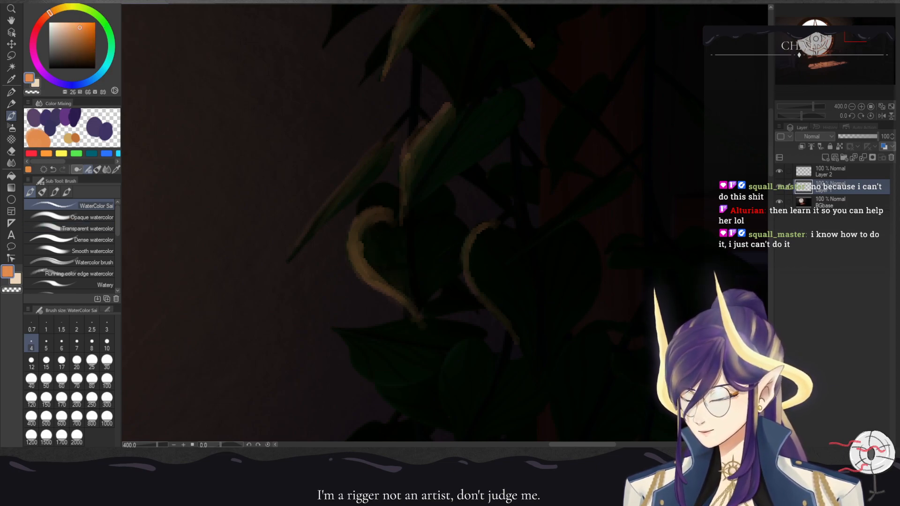
{"action": "left_click_drag", "start_coordinate": [507, 223], "coordinate": [500, 80]}
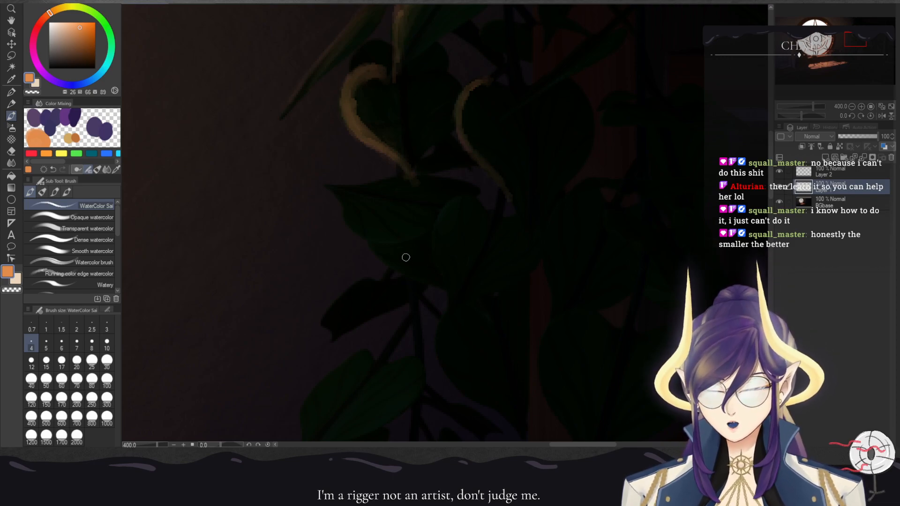
{"action": "left_click_drag", "start_coordinate": [428, 234], "coordinate": [388, 243]}
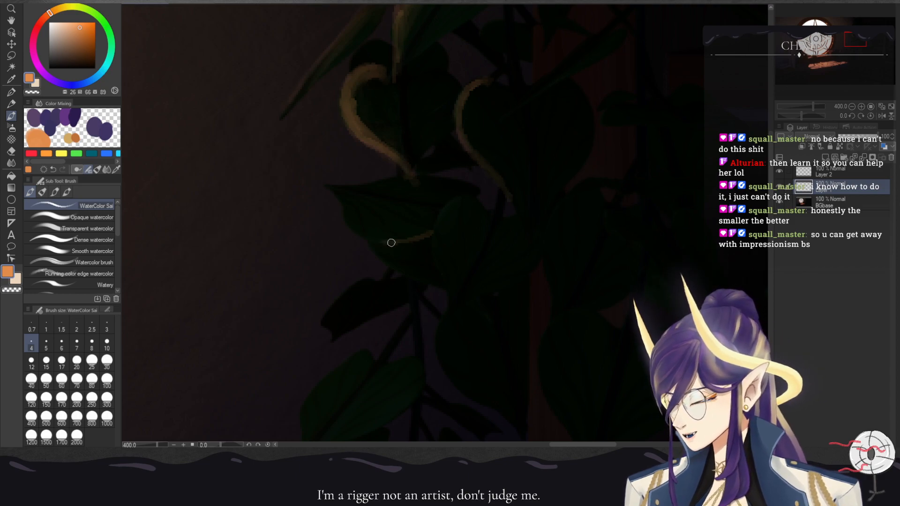
{"action": "left_click_drag", "start_coordinate": [363, 236], "coordinate": [386, 242]}
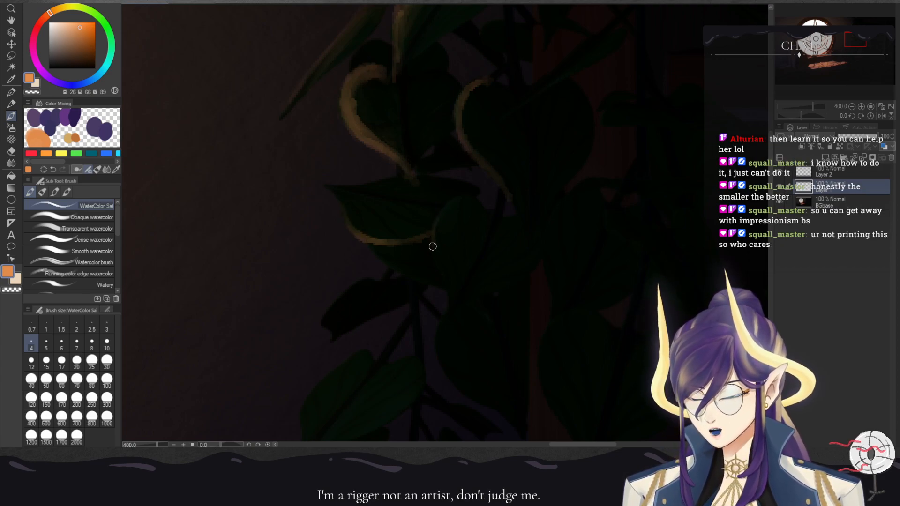
{"action": "left_click_drag", "start_coordinate": [443, 214], "coordinate": [456, 199]}
{"action": "mouse_move", "coordinate": [437, 230]}
{"action": "left_mouse_down"}
{"action": "mouse_move", "coordinate": [455, 199]}
{"action": "mouse_move", "coordinate": [438, 220]}
{"action": "mouse_move", "coordinate": [441, 276]}
{"action": "mouse_move", "coordinate": [434, 246]}
{"action": "mouse_move", "coordinate": [448, 303]}
{"action": "mouse_move", "coordinate": [462, 176]}
{"action": "mouse_move", "coordinate": [444, 264]}
{"action": "mouse_move", "coordinate": [436, 250]}
{"action": "mouse_move", "coordinate": [448, 293]}
{"action": "left_mouse_up"}
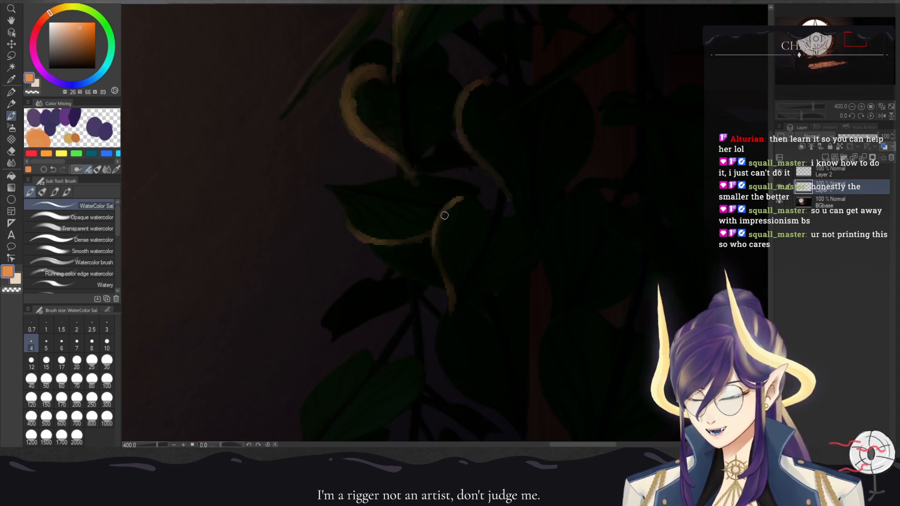
- Widen the highlight over the upper curve of the lower rounded leaf with brush size 6
{"action": "left_click", "coordinate": [62, 345]}
{"action": "left_click_drag", "start_coordinate": [470, 201], "coordinate": [456, 205]}
{"action": "mouse_move", "coordinate": [437, 239]}
{"action": "left_mouse_down"}
{"action": "mouse_move", "coordinate": [450, 294]}
{"action": "mouse_move", "coordinate": [440, 247]}
{"action": "mouse_move", "coordinate": [468, 206]}
{"action": "left_mouse_up"}
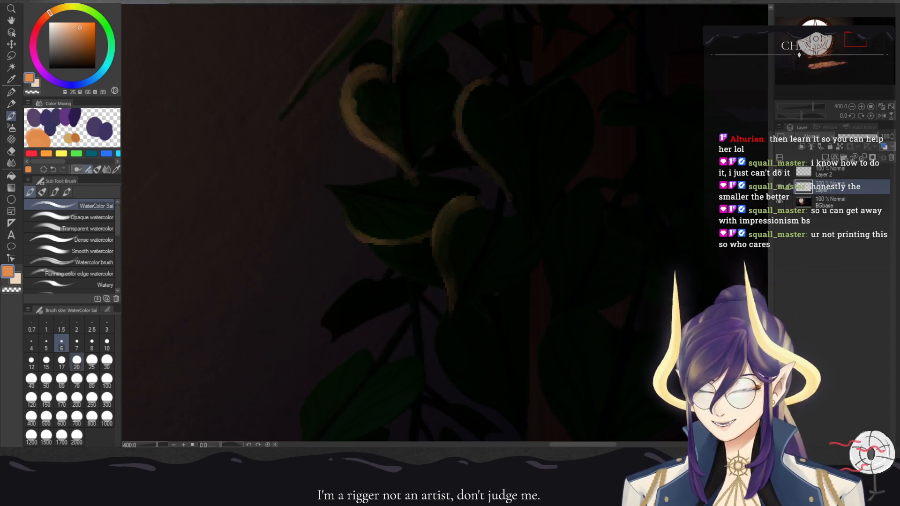
- Examine the painted leaf highlights against the whole illustration from a reduced zoom
{"action": "left_click", "coordinate": [107, 327]}
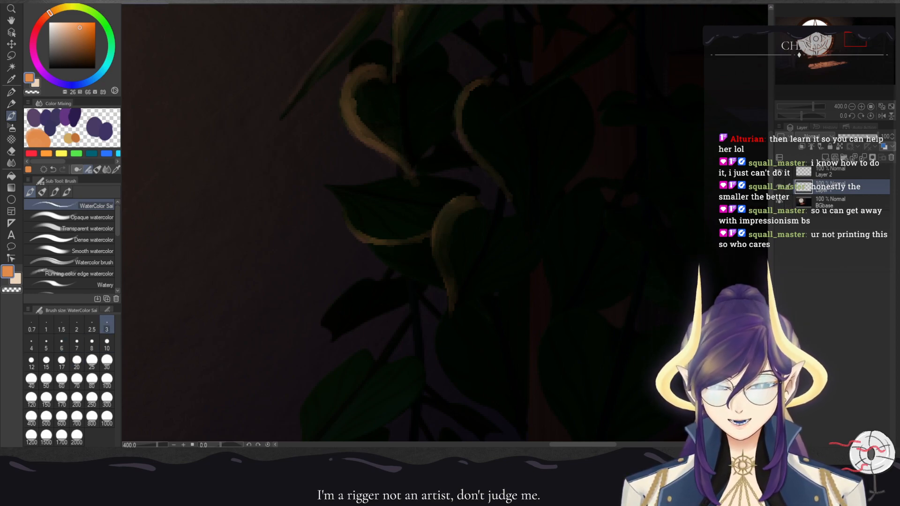
{"action": "left_click_drag", "start_coordinate": [583, 153], "coordinate": [504, 346]}
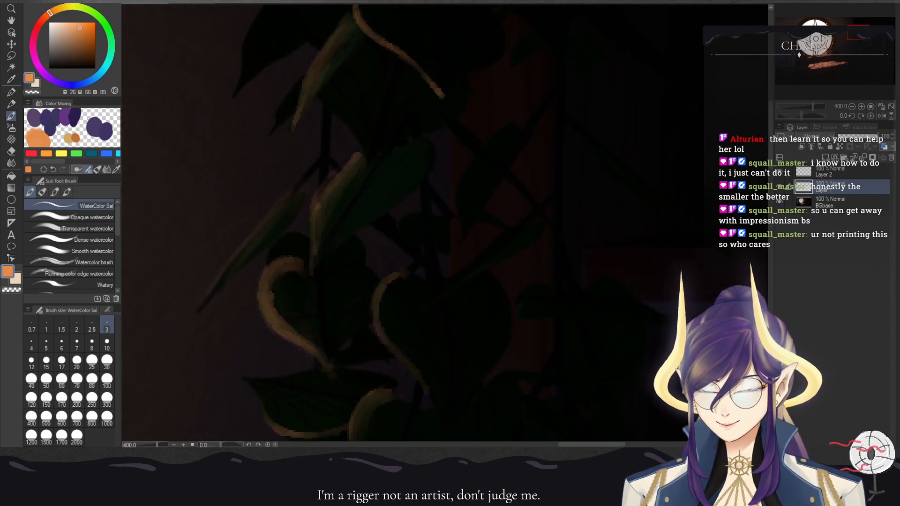
{"action": "left_click", "coordinate": [852, 107]}
{"action": "left_click", "coordinate": [852, 107]}
{"action": "left_click", "coordinate": [852, 106]}
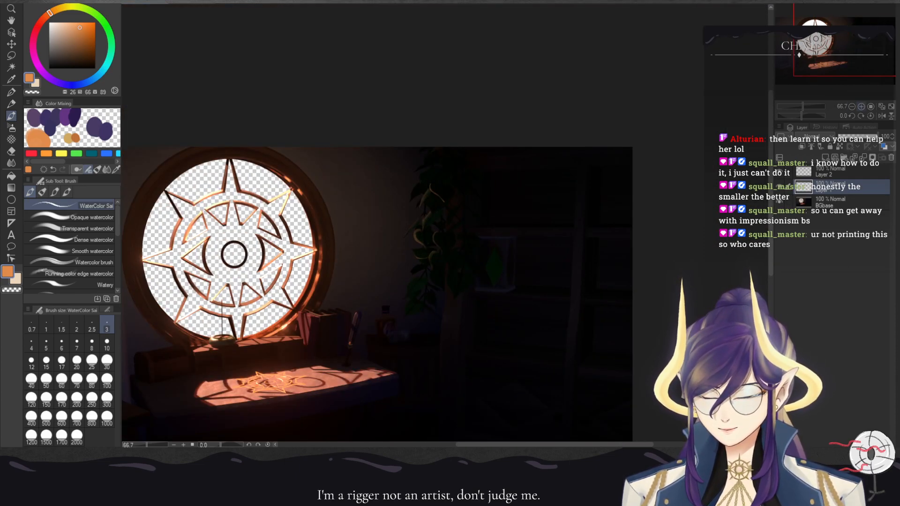
{"action": "left_click", "coordinate": [861, 106]}
{"action": "left_click", "coordinate": [861, 106]}
{"action": "left_click", "coordinate": [861, 107]}
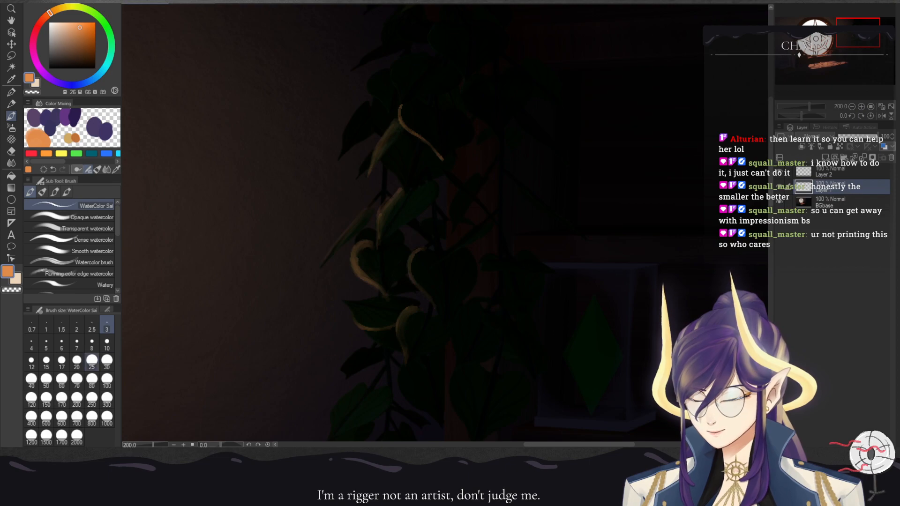
- Try a soft size 30 orange glow inside the left heart-shaped leaf, and soften it with the transparent color at sizes 30 and 17
{"action": "left_click", "coordinate": [107, 360]}
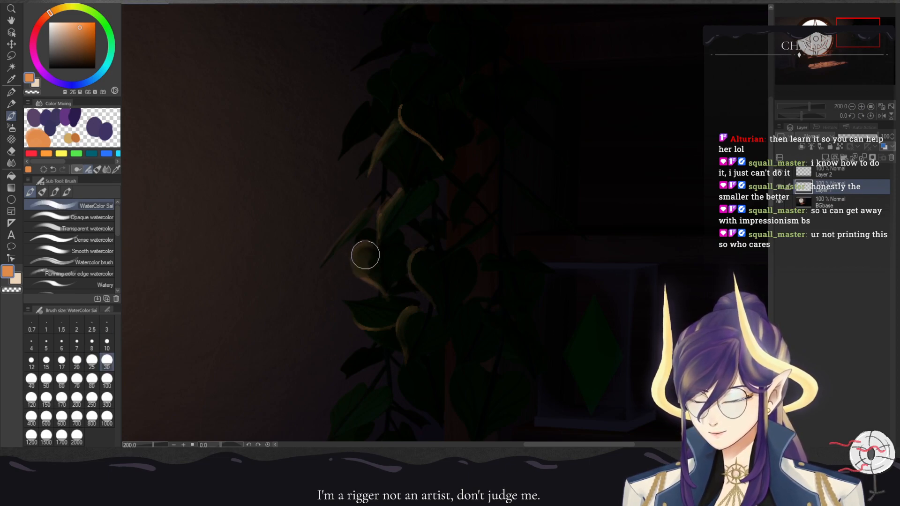
{"action": "left_click", "coordinate": [32, 92]}
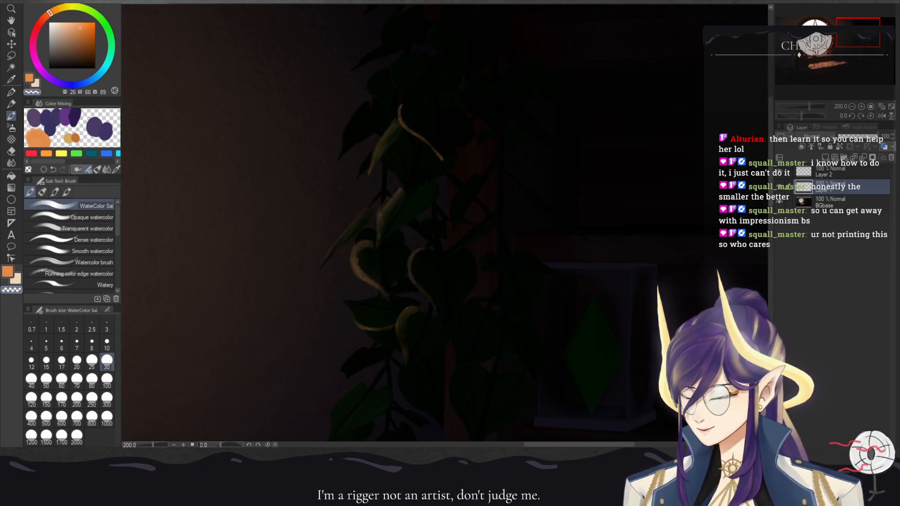
{"action": "left_click_drag", "start_coordinate": [385, 285], "coordinate": [381, 276]}
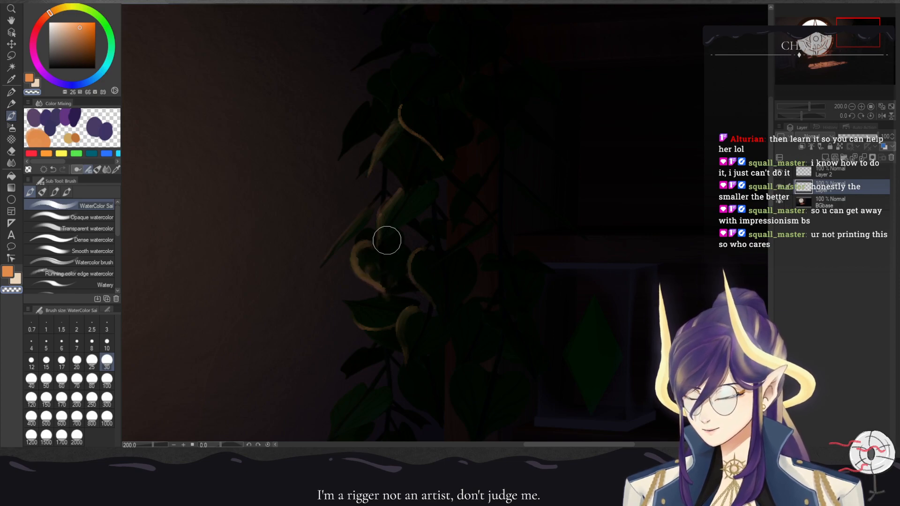
{"action": "left_click", "coordinate": [61, 361]}
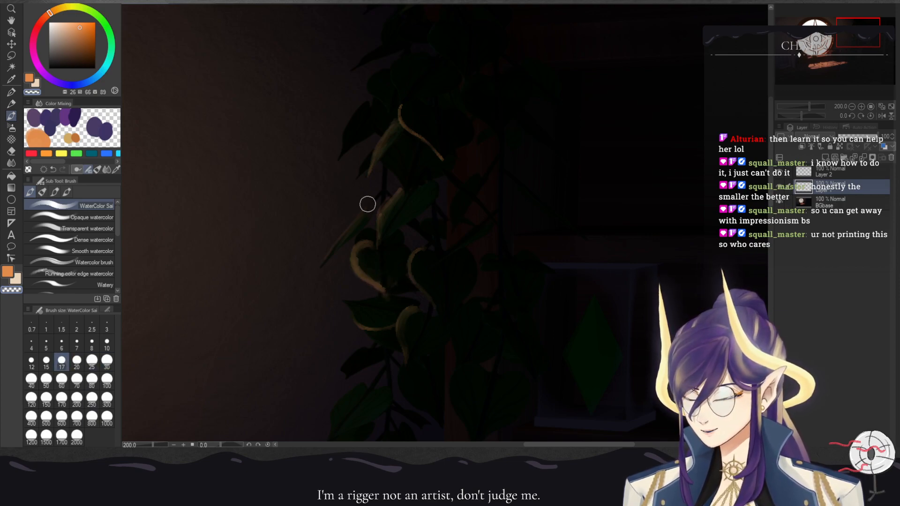
{"action": "mouse_move", "coordinate": [370, 261]}
{"action": "left_mouse_down"}
{"action": "mouse_move", "coordinate": [368, 249]}
{"action": "mouse_move", "coordinate": [366, 270]}
{"action": "mouse_move", "coordinate": [386, 248]}
{"action": "mouse_move", "coordinate": [378, 270]}
{"action": "left_mouse_up"}
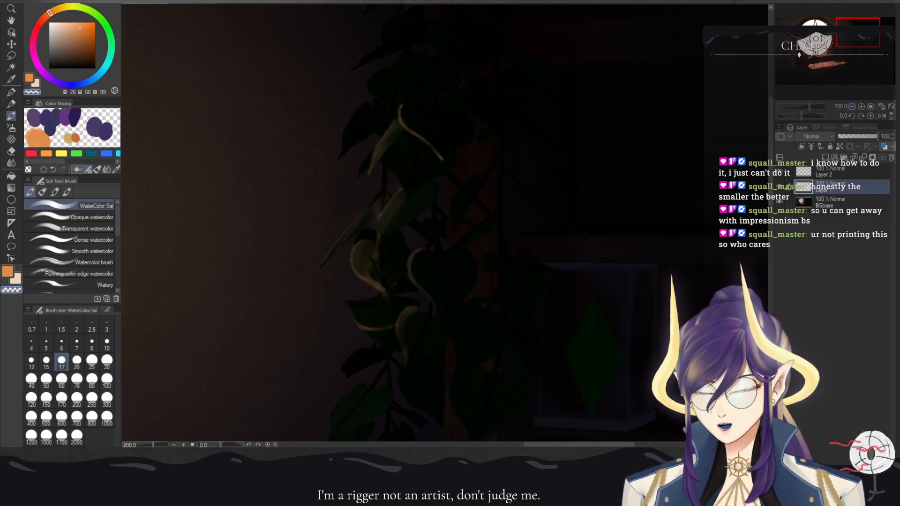
- Erase the orange highlight from the left heart-shaped leaf using the transparent color at brush size 17
{"action": "left_click", "coordinate": [852, 106]}
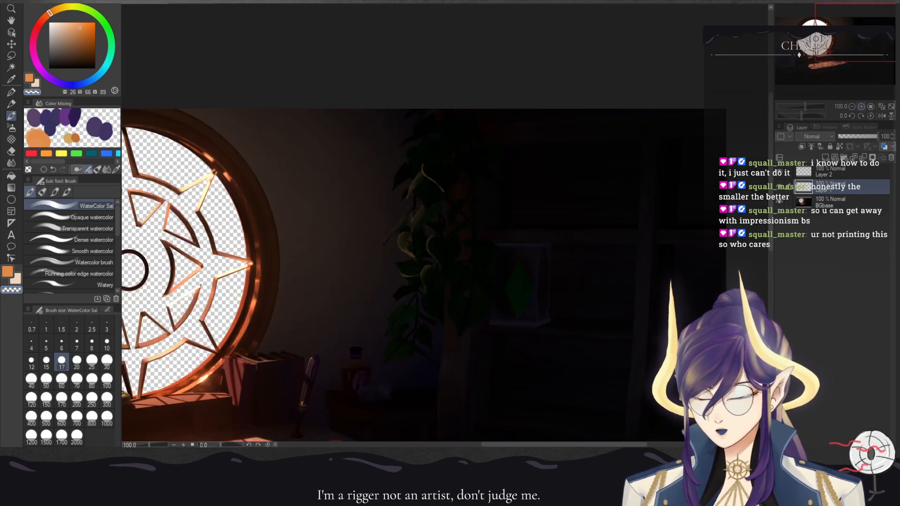
{"action": "left_click", "coordinate": [861, 106]}
{"action": "mouse_move", "coordinate": [357, 248]}
{"action": "left_mouse_down"}
{"action": "mouse_move", "coordinate": [354, 277]}
{"action": "mouse_move", "coordinate": [367, 289]}
{"action": "mouse_move", "coordinate": [371, 269]}
{"action": "mouse_move", "coordinate": [394, 286]}
{"action": "mouse_move", "coordinate": [409, 245]}
{"action": "left_mouse_up"}
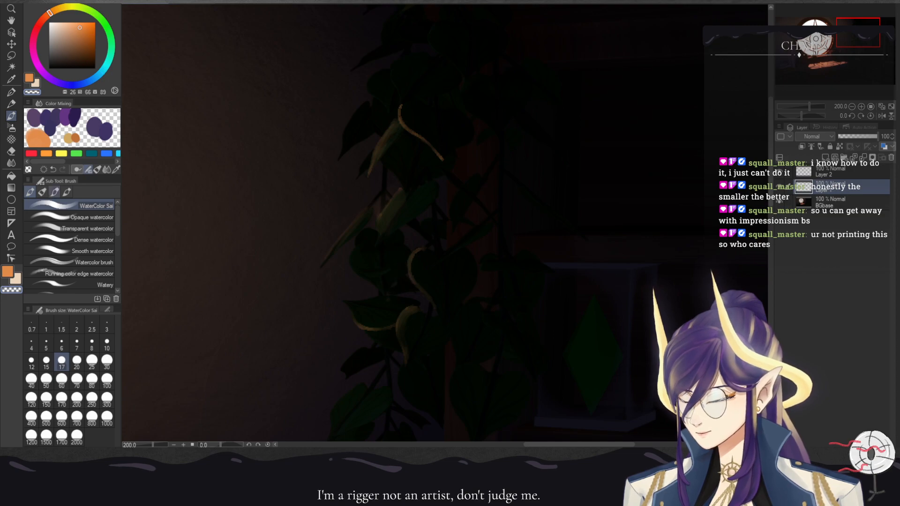
- Try a textured orange rim on the left heart-shaped leaf's edge with the あら筆(モノクロ用) ink brush at size 6
{"action": "left_click", "coordinate": [7, 271]}
{"action": "left_click", "coordinate": [41, 192]}
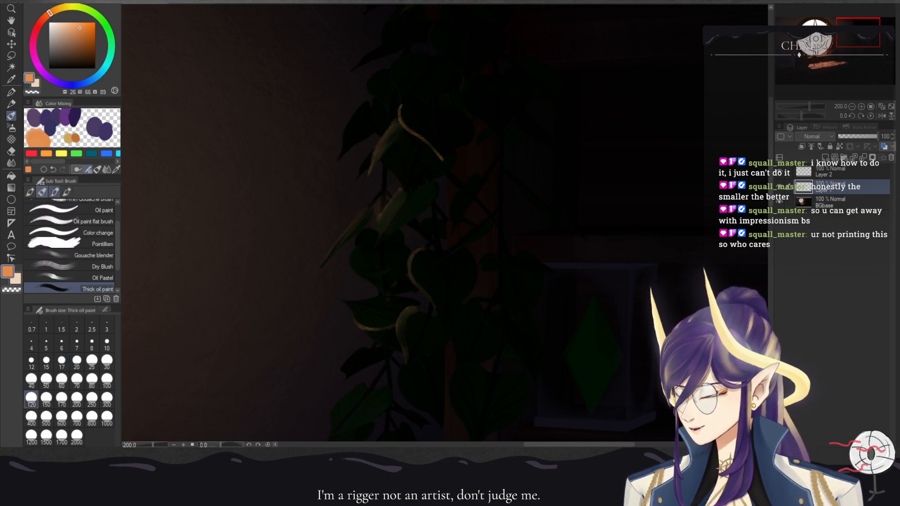
{"action": "left_click", "coordinate": [54, 192]}
{"action": "left_click", "coordinate": [61, 344]}
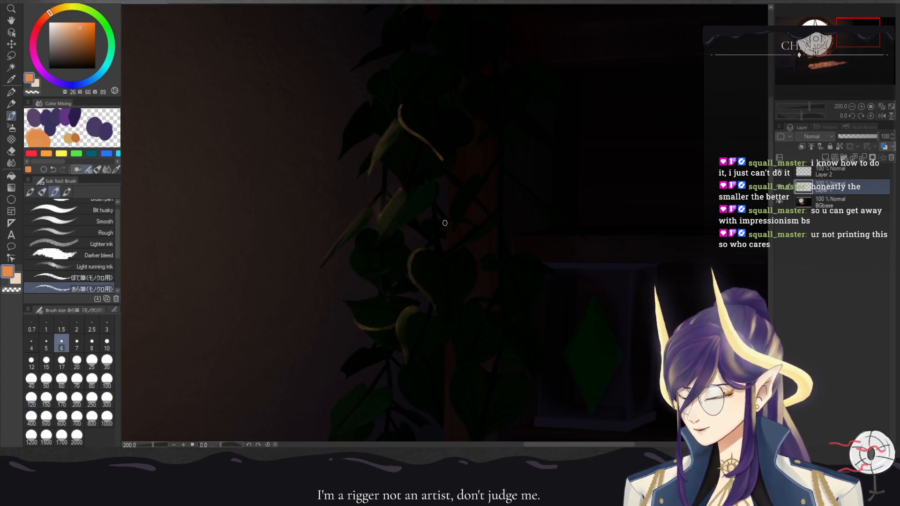
{"action": "left_click", "coordinate": [861, 106]}
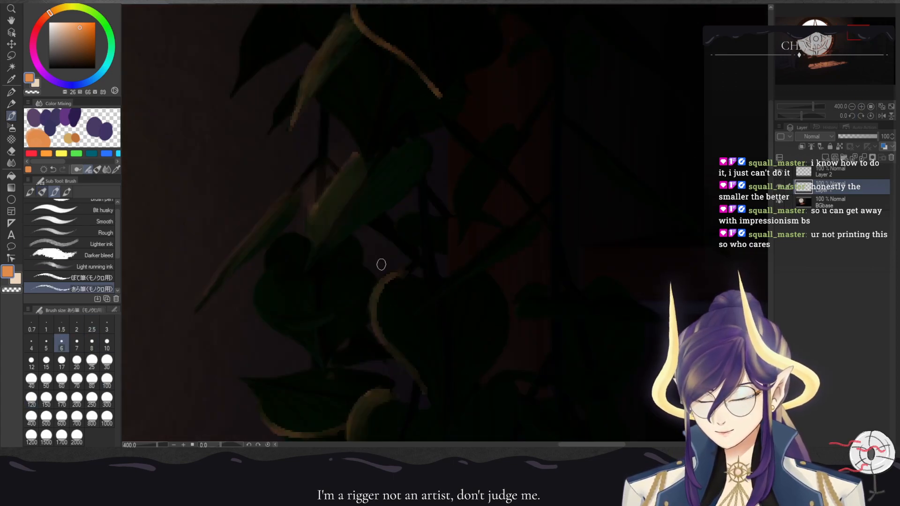
{"action": "mouse_move", "coordinate": [256, 285]}
{"action": "left_mouse_down"}
{"action": "mouse_move", "coordinate": [261, 315]}
{"action": "mouse_move", "coordinate": [254, 293]}
{"action": "left_mouse_up"}
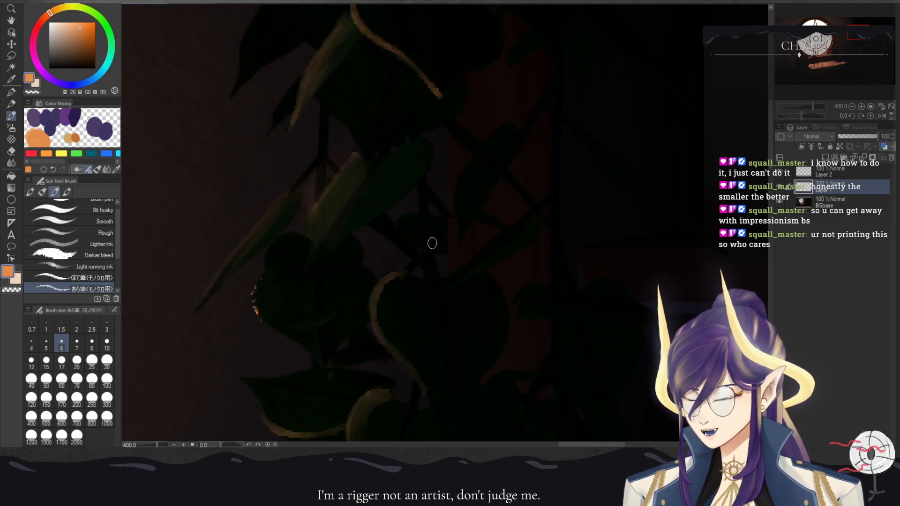
- Compare the textured rim stroke with the rest of the illustration at several zoom levels
{"action": "left_click", "coordinate": [852, 107]}
{"action": "left_click", "coordinate": [852, 107]}
{"action": "left_click", "coordinate": [851, 106]}
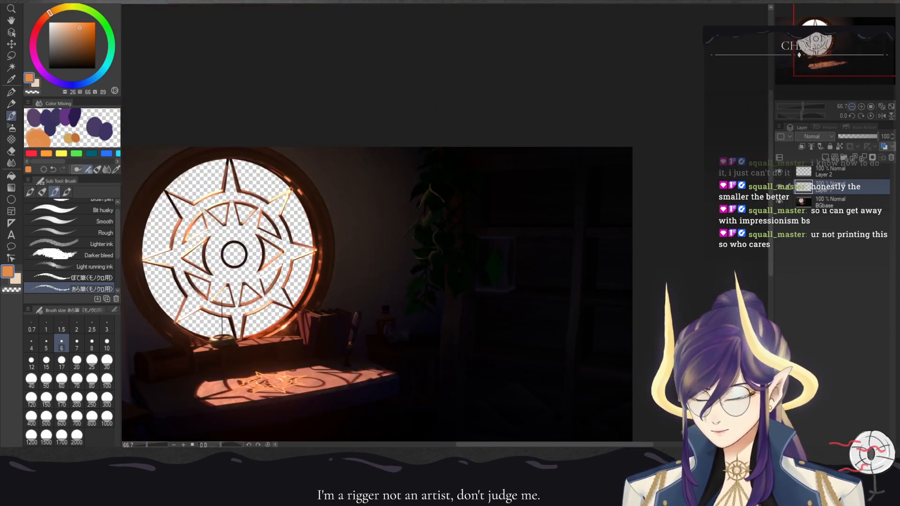
{"action": "left_click", "coordinate": [861, 106]}
{"action": "left_click", "coordinate": [861, 107]}
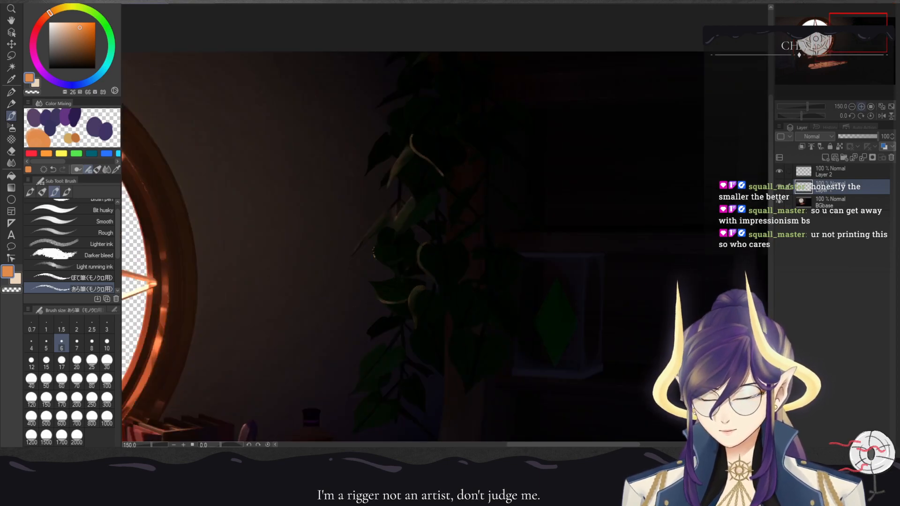
{"action": "left_click", "coordinate": [851, 107]}
{"action": "left_click", "coordinate": [851, 106]}
{"action": "left_click", "coordinate": [852, 107]}
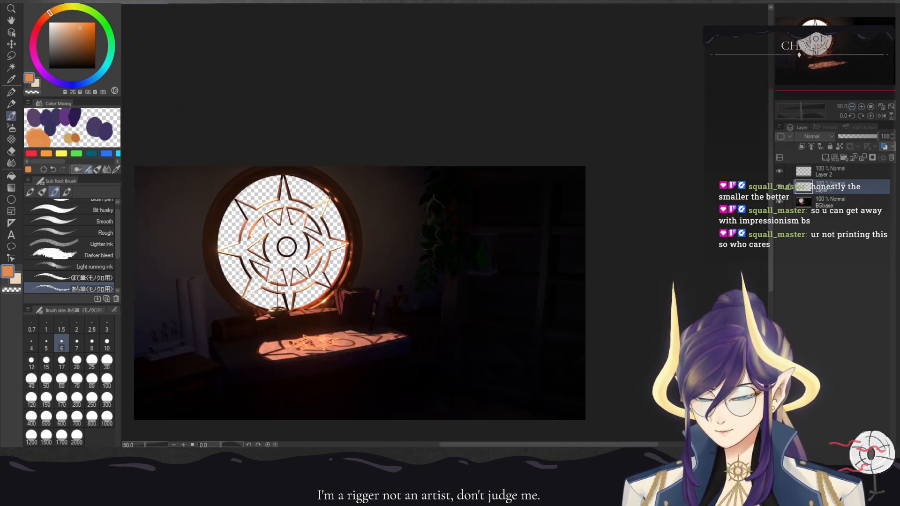
{"action": "left_click", "coordinate": [861, 106]}
{"action": "left_click", "coordinate": [861, 106]}
{"action": "left_click", "coordinate": [861, 106]}
{"action": "left_click", "coordinate": [861, 106]}
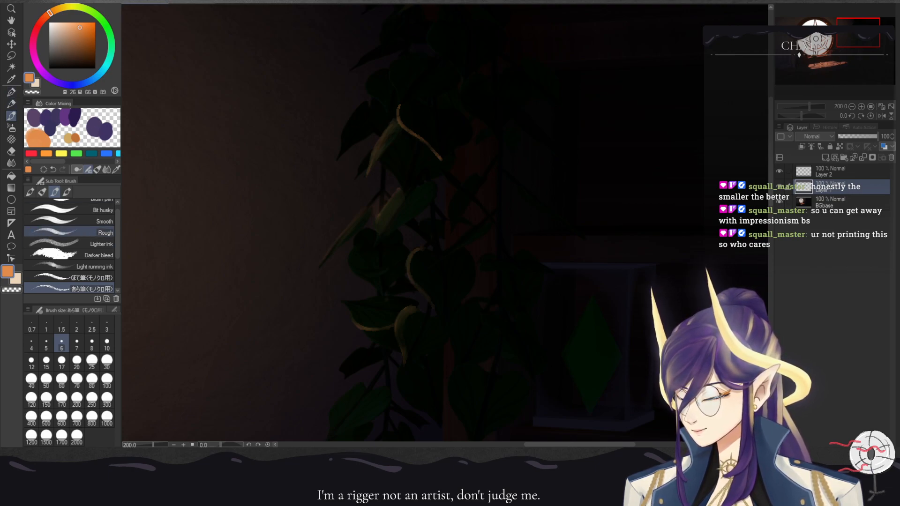
{"action": "scroll", "coordinate": [71, 244], "scroll_direction": "up", "scroll_amount": 1}
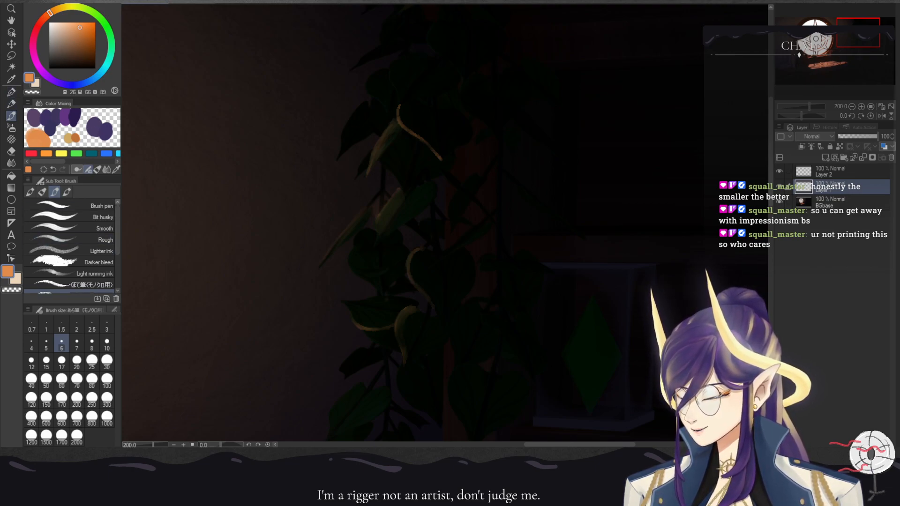
{"action": "left_click", "coordinate": [101, 206]}
{"action": "left_click", "coordinate": [43, 192]}
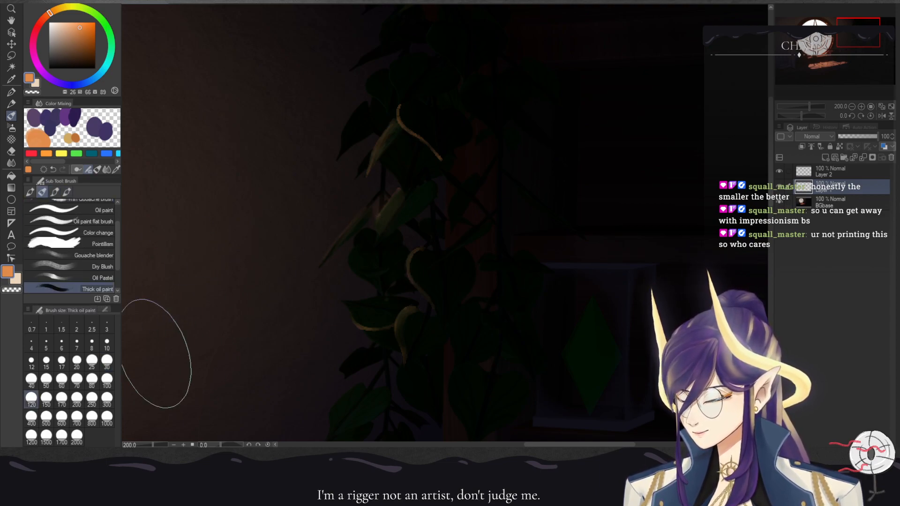
{"action": "left_click", "coordinate": [46, 343]}
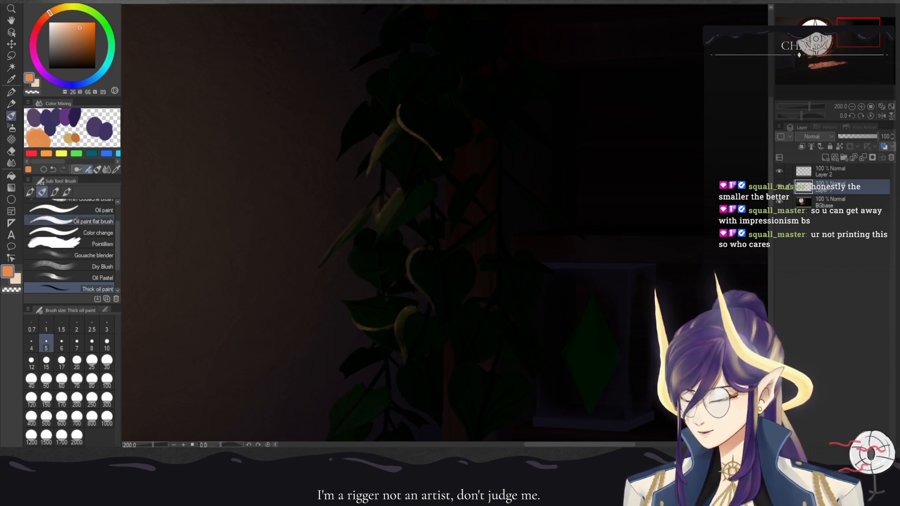
{"action": "scroll", "coordinate": [70, 220], "scroll_direction": "up", "scroll_amount": 2}
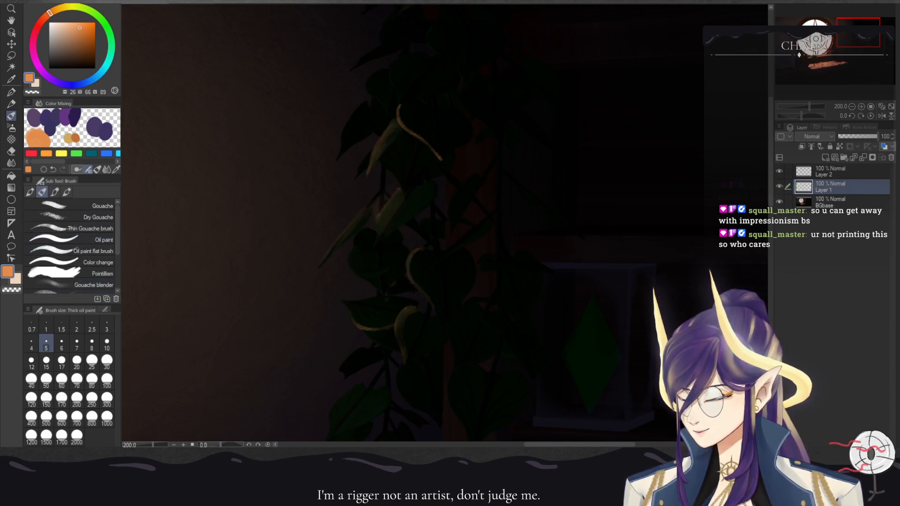
- Repaint the left heart-shaped leaf's orange rim with the WaterColor Sai brush at size 4 and fill in a soft glow at size 10
{"action": "left_click", "coordinate": [29, 192]}
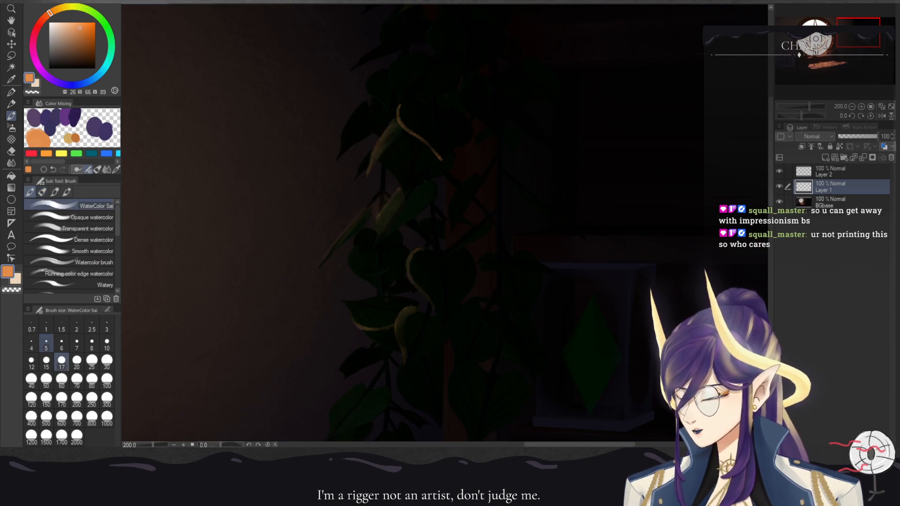
{"action": "left_click", "coordinate": [31, 343]}
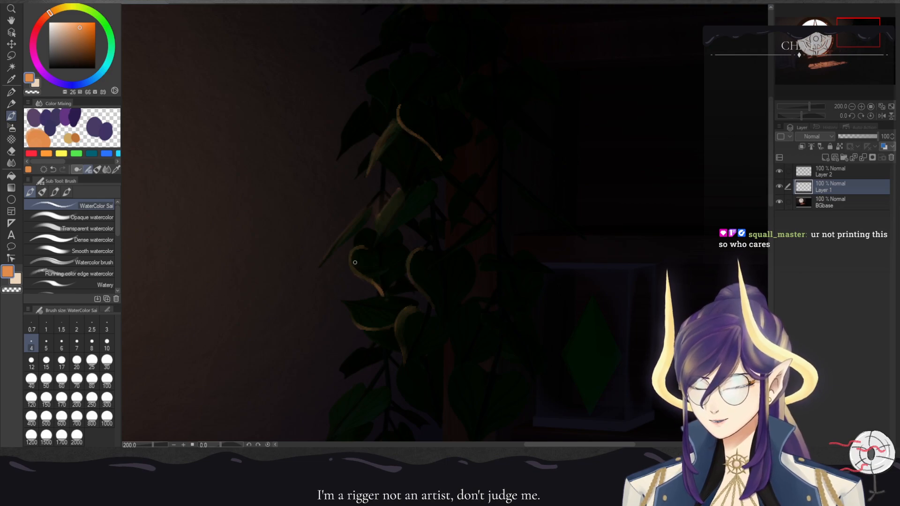
{"action": "left_click", "coordinate": [107, 345]}
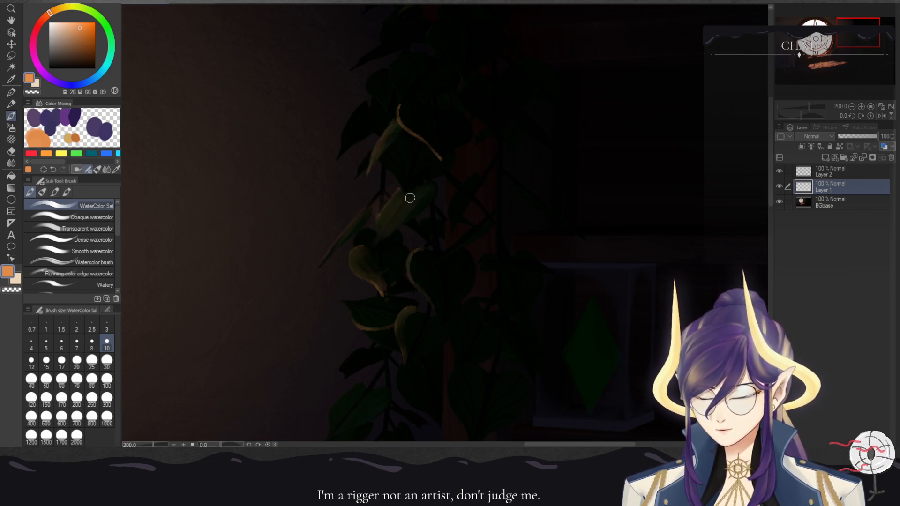
- Paint a soft size 10 orange glow inside the rim of the upper curved leaf and check it against the whole picture
{"action": "mouse_move", "coordinate": [406, 104]}
{"action": "left_mouse_down"}
{"action": "mouse_move", "coordinate": [416, 130]}
{"action": "mouse_move", "coordinate": [404, 118]}
{"action": "mouse_move", "coordinate": [420, 136]}
{"action": "left_mouse_up"}
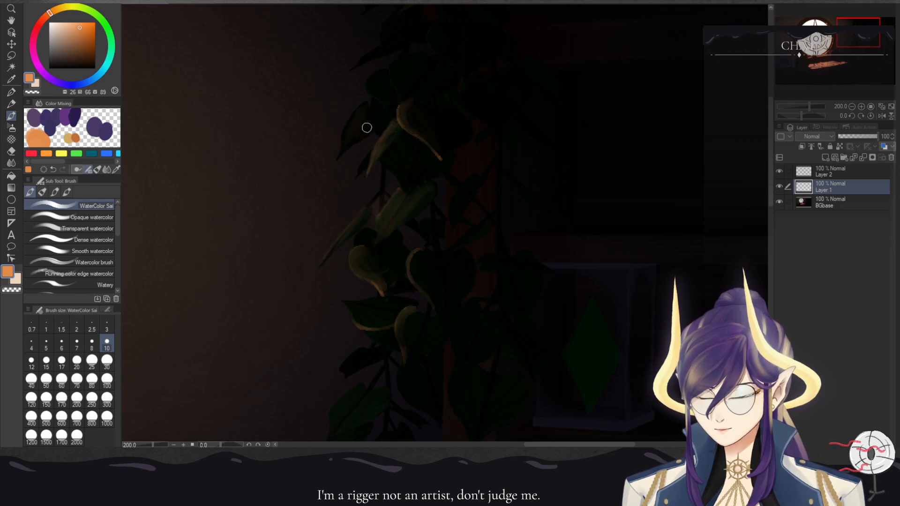
{"action": "scroll", "coordinate": [359, 293], "scroll_direction": "down", "scroll_amount": 4}
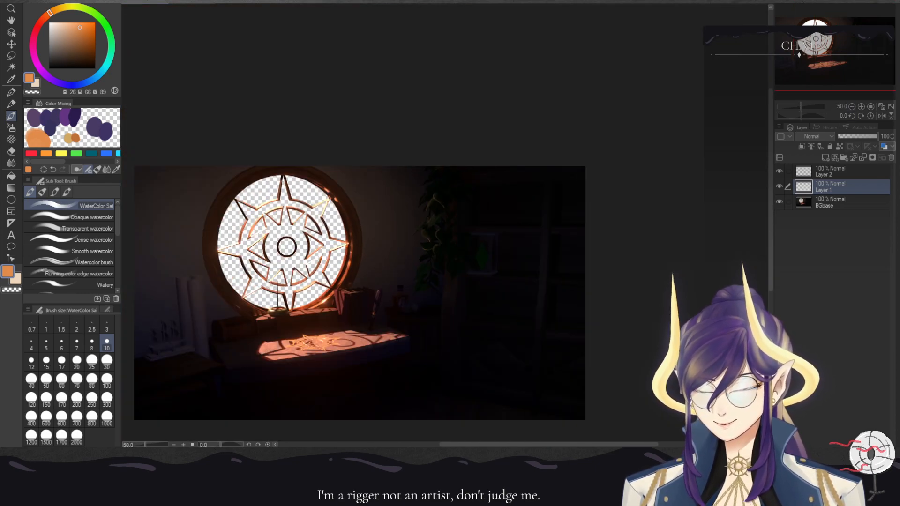
{"action": "scroll", "coordinate": [445, 221], "scroll_direction": "up", "scroll_amount": 4}
- Paint soft orange highlights on the broad leaves at the vine's lower left using brush sizes 5 and 10
{"action": "mouse_move", "coordinate": [858, 33]}
{"action": "left_mouse_down"}
{"action": "mouse_move", "coordinate": [851, 51]}
{"action": "mouse_move", "coordinate": [856, 40]}
{"action": "left_mouse_up"}
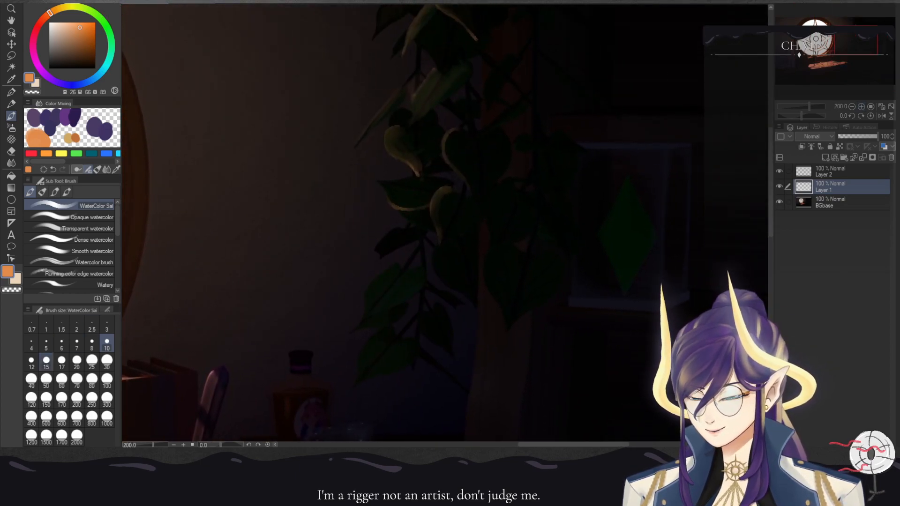
{"action": "left_click", "coordinate": [46, 342]}
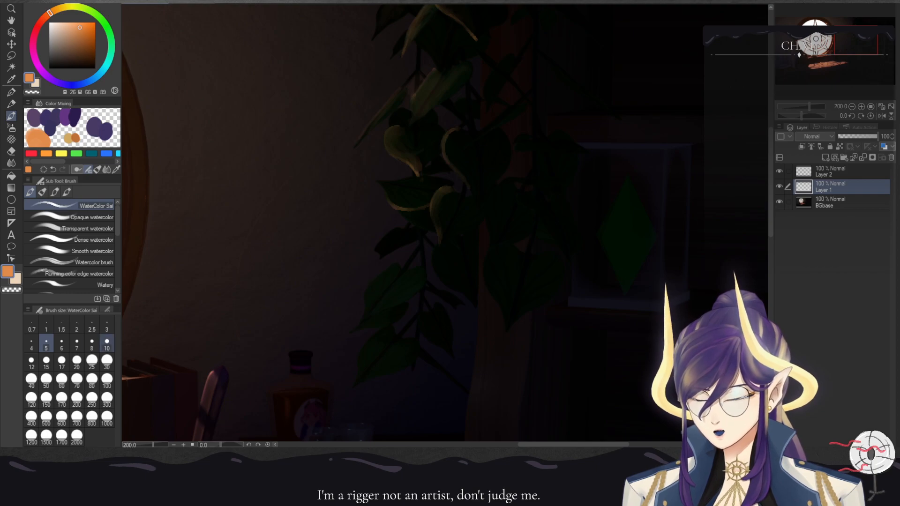
{"action": "left_click", "coordinate": [107, 344]}
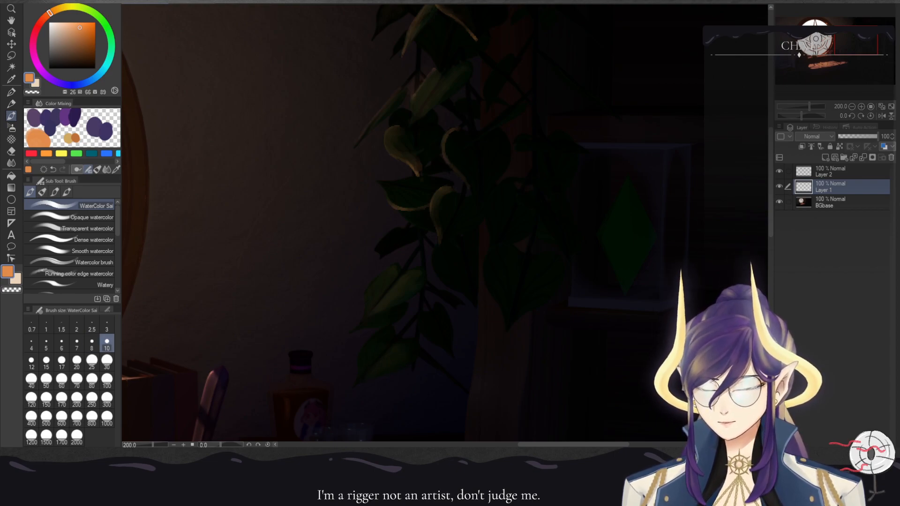
- Paint size 5 orange rims on the two leaves hanging over the wooden post and blend soft size 10 glows inside them
{"action": "left_click", "coordinate": [46, 344]}
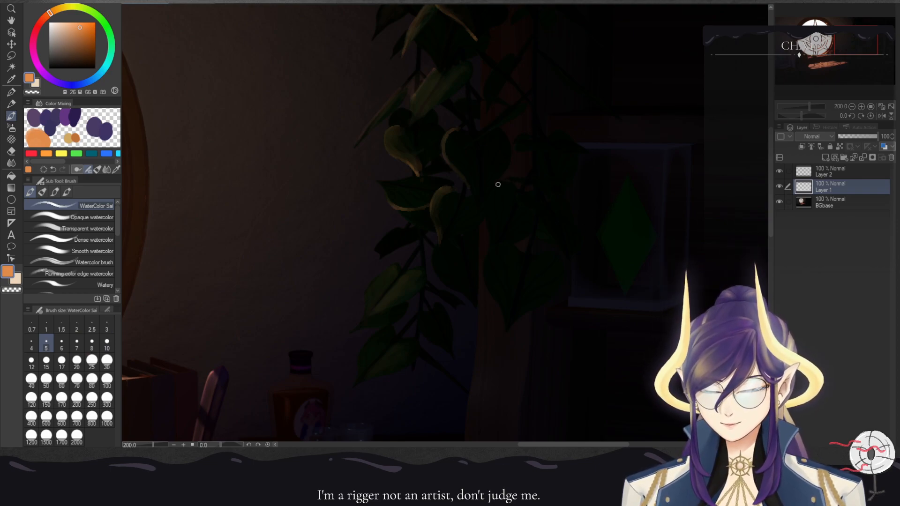
{"action": "left_click_drag", "start_coordinate": [508, 180], "coordinate": [493, 191]}
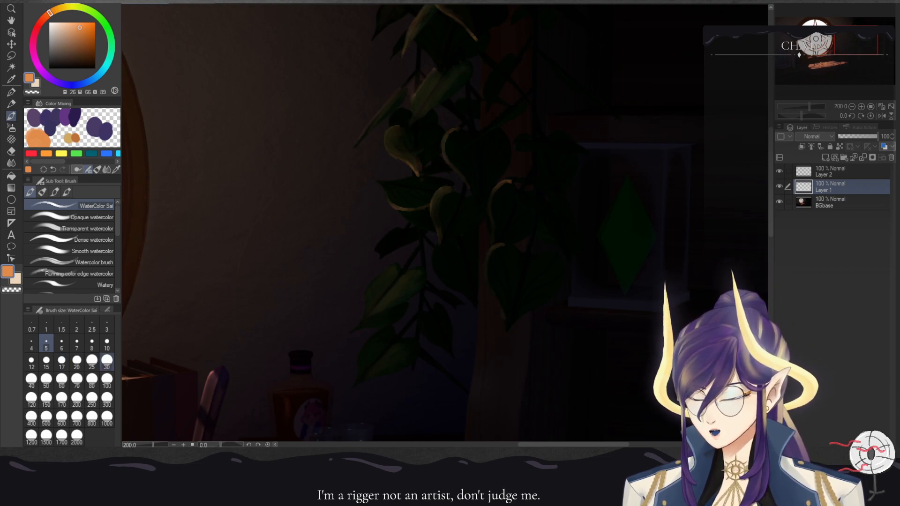
{"action": "left_click", "coordinate": [107, 343]}
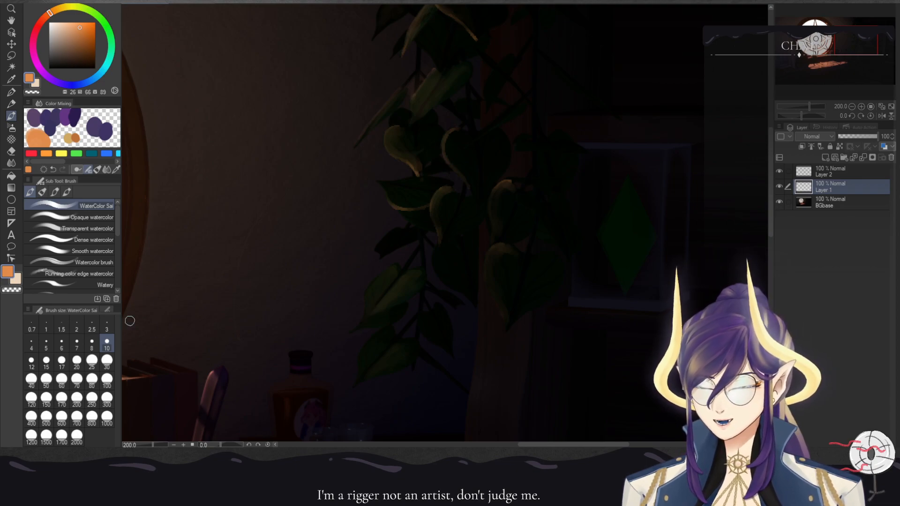
- Paint size 5 orange rims on the two leaves between the wooden post and the glass case and soften them at size 10
{"action": "left_click", "coordinate": [46, 345]}
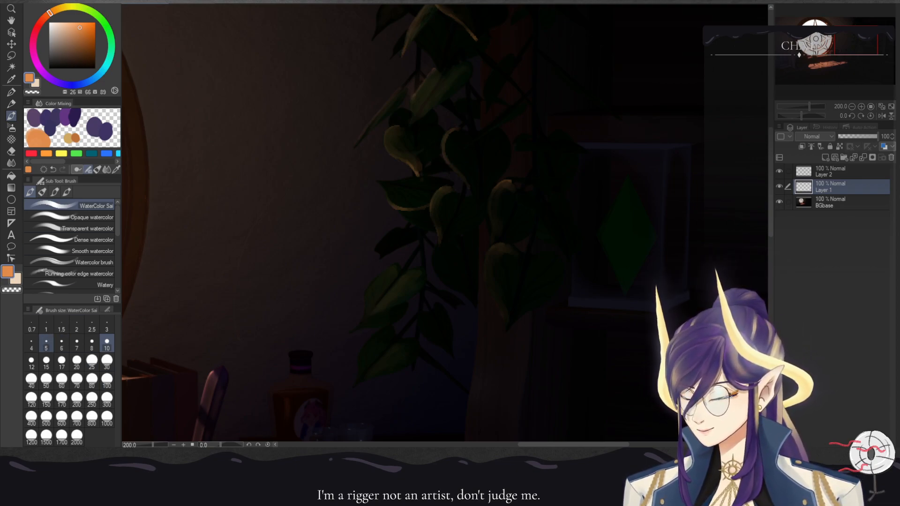
{"action": "left_click_drag", "start_coordinate": [517, 145], "coordinate": [553, 147]}
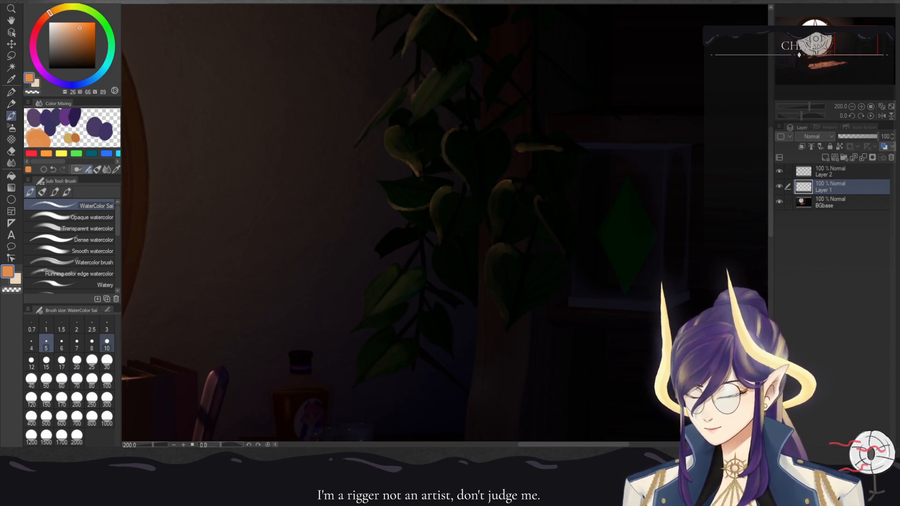
{"action": "left_click", "coordinate": [107, 344]}
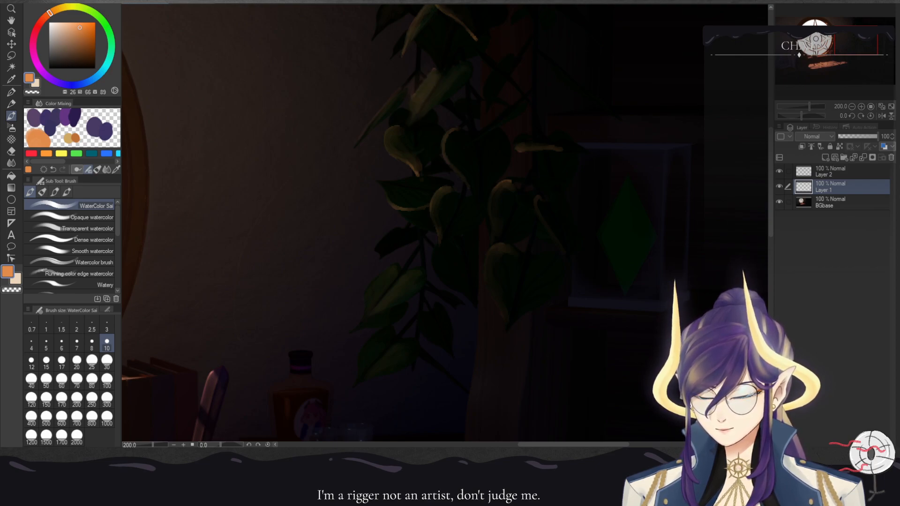
- Paint a size 6 orange rim along the curved leaf near the top of the vine
{"action": "left_click_drag", "start_coordinate": [427, 162], "coordinate": [369, 273]}
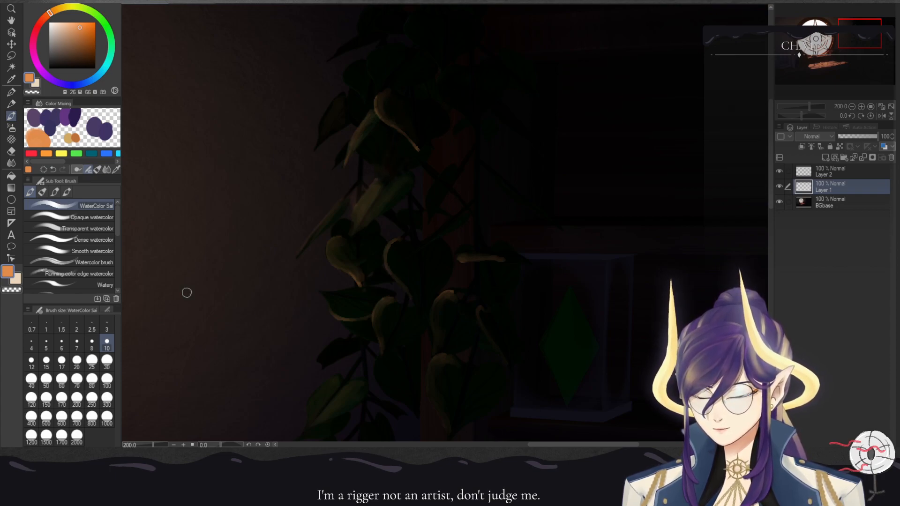
{"action": "left_click", "coordinate": [62, 344]}
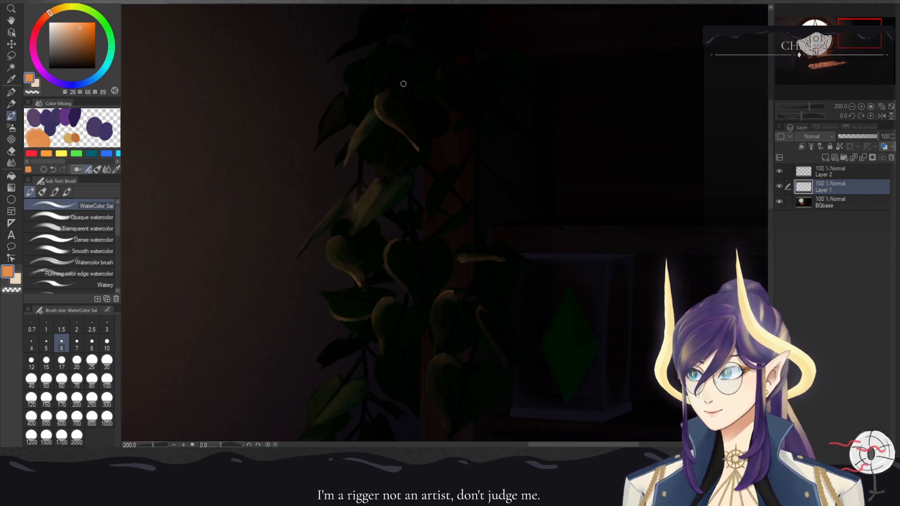
{"action": "left_click_drag", "start_coordinate": [403, 135], "coordinate": [354, 227]}
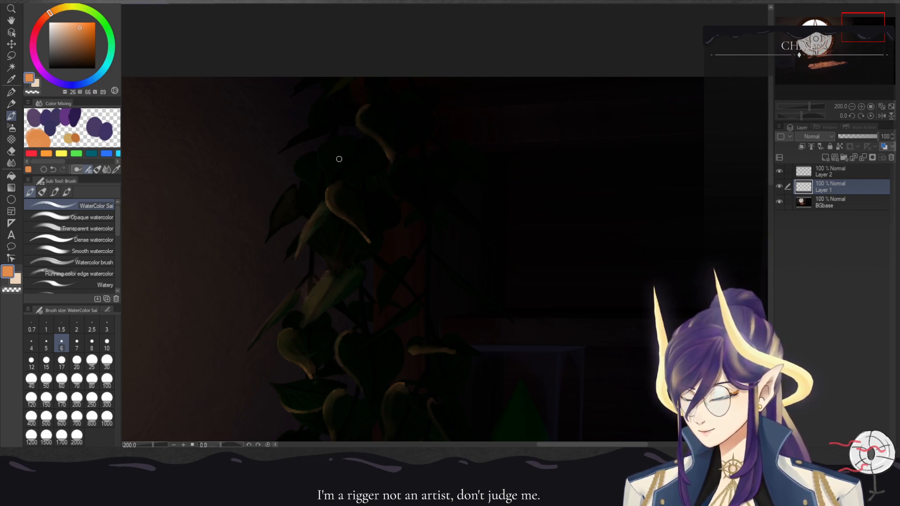
- Paint thin orange rims on the heart-shaped leaf below the topmost curved leaf using sizes 4 and 5, and blend a size 10 glow inside
{"action": "key", "text": "bracketleft"}
{"action": "key", "text": "bracketleft"}
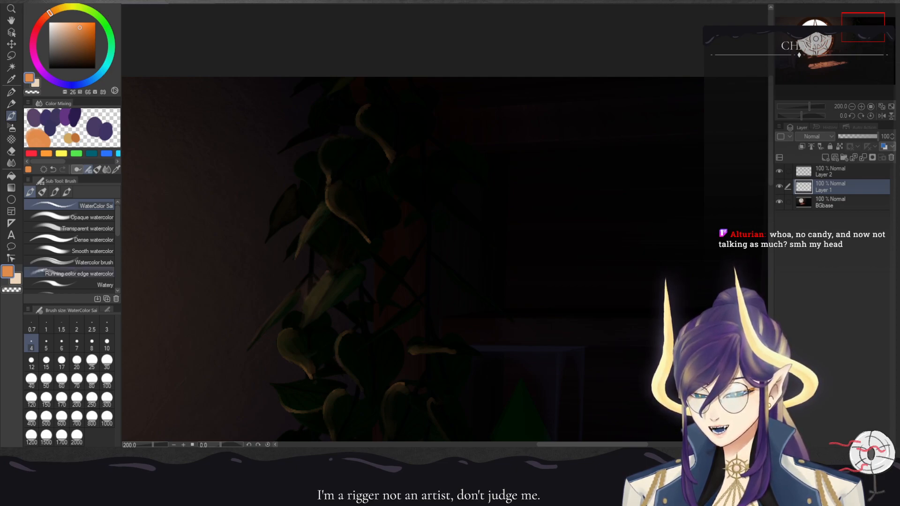
{"action": "left_click", "coordinate": [107, 345]}
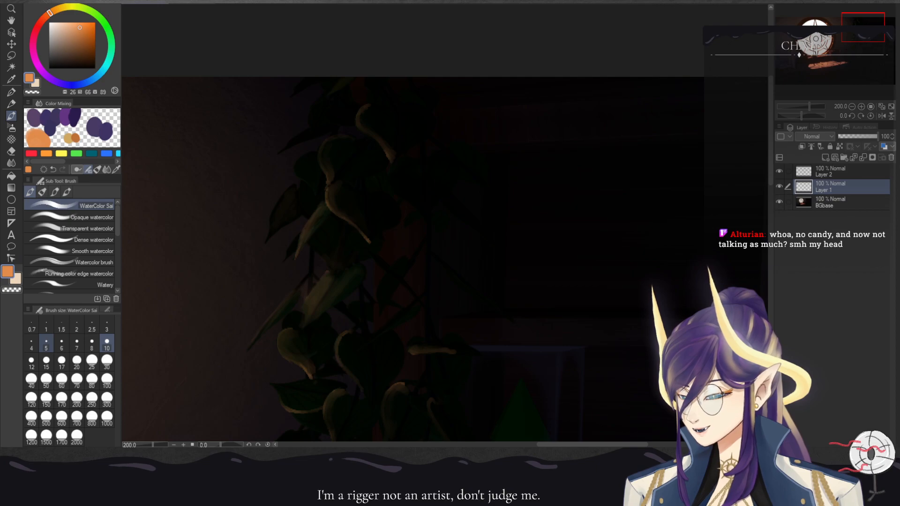
{"action": "left_click", "coordinate": [46, 345]}
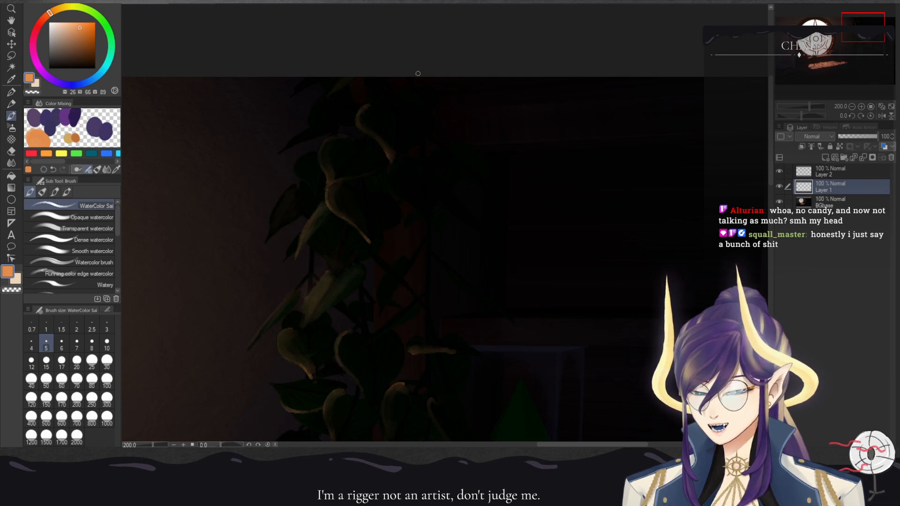
{"action": "left_click", "coordinate": [107, 344]}
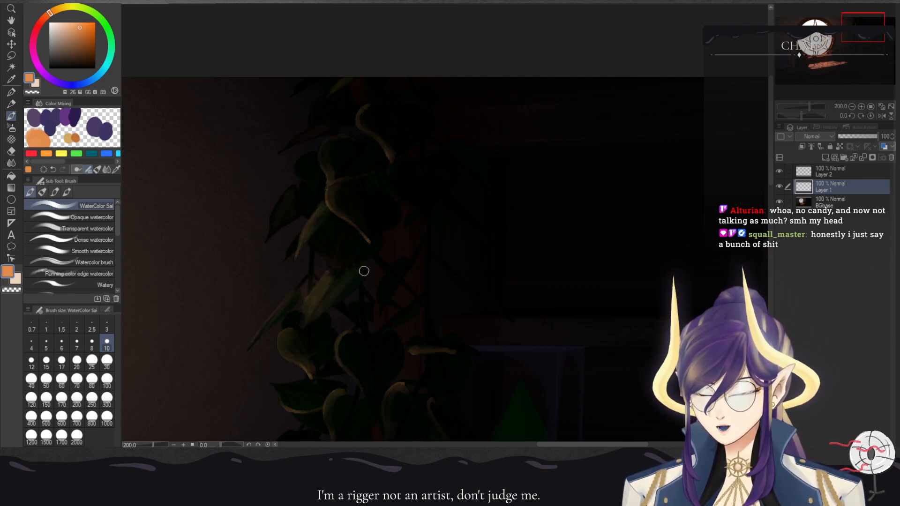
- Paint a thin size 4 orange rim on the small leaf at the upper vine's left side and add a soft size 20 glow
{"action": "key", "text": "bracketleft"}
{"action": "key", "text": "bracketleft"}
{"action": "key", "text": "bracketleft"}
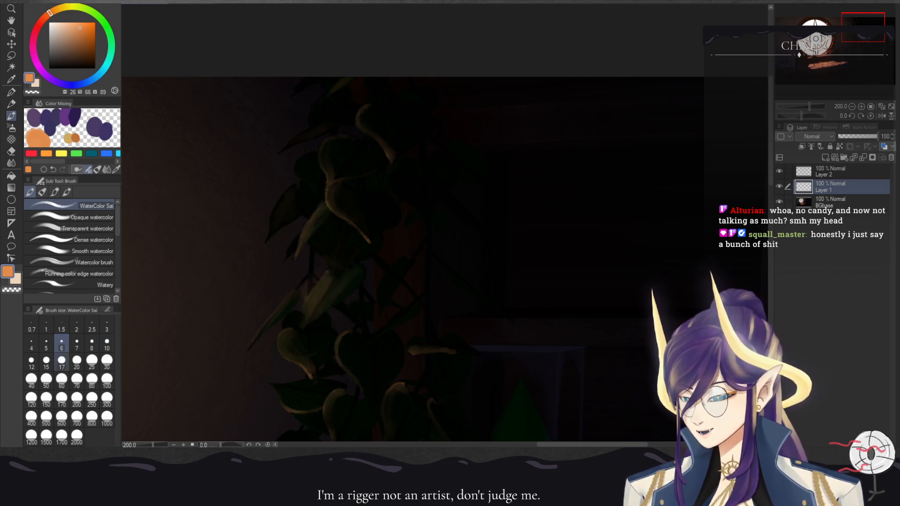
{"action": "key", "text": "bracketleft"}
{"action": "key", "text": "bracketleft"}
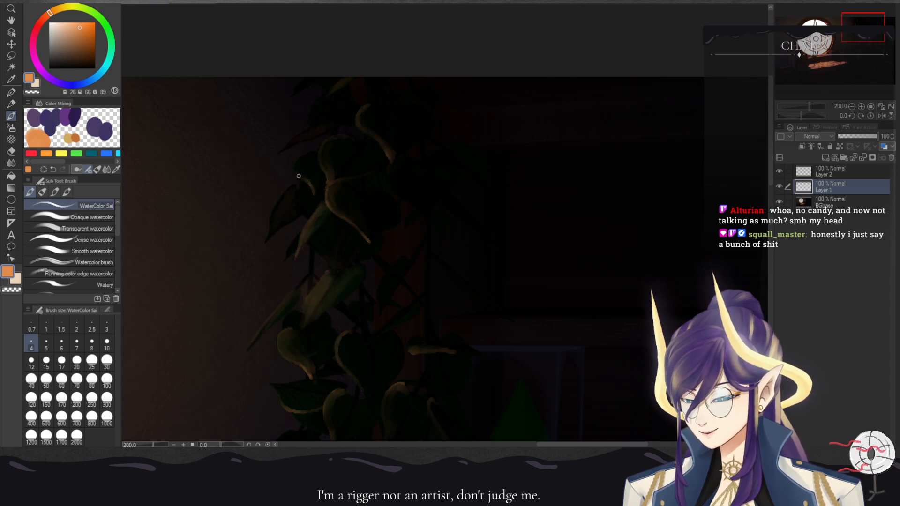
{"action": "key", "text": "bracketright"}
{"action": "key", "text": "bracketright"}
{"action": "key", "text": "bracketright"}
{"action": "key", "text": "bracketright"}
{"action": "key", "text": "bracketright"}
{"action": "key", "text": "bracketright"}
{"action": "key", "text": "bracketright"}
{"action": "key", "text": "bracketright"}
{"action": "key", "text": "bracketright"}
{"action": "key", "text": "bracketright"}
{"action": "key", "text": "bracketright"}
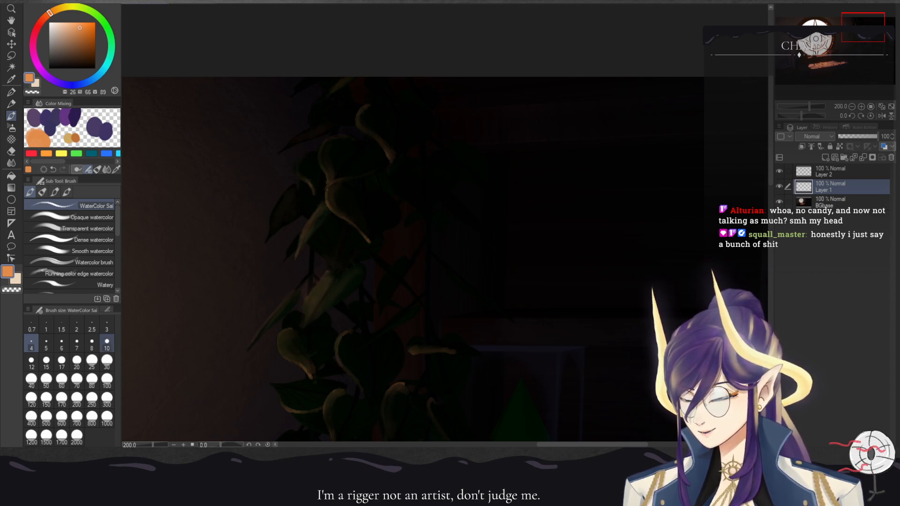
{"action": "key", "text": "bracketleft"}
{"action": "key", "text": "bracketleft"}
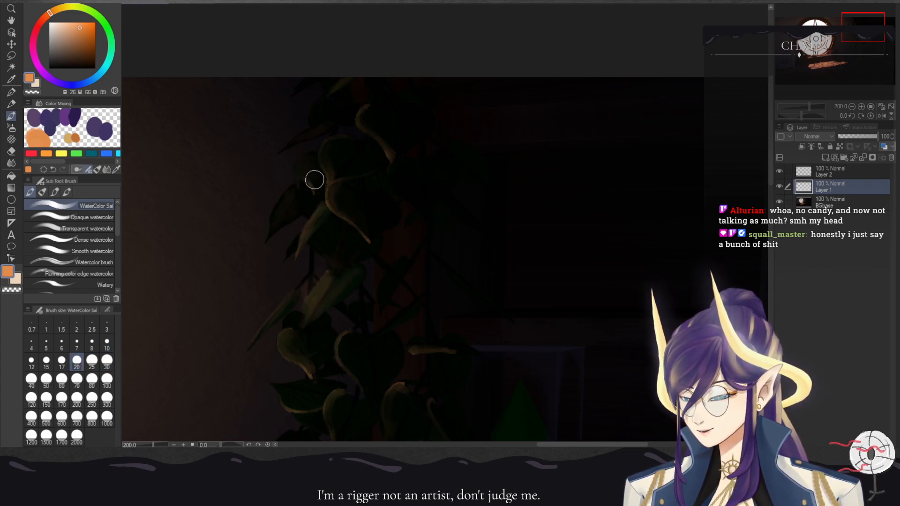
- Refine the small upper-left leaf's orange rim at size 4 and blend its inner glow at size 10
{"action": "left_click", "coordinate": [30, 345]}
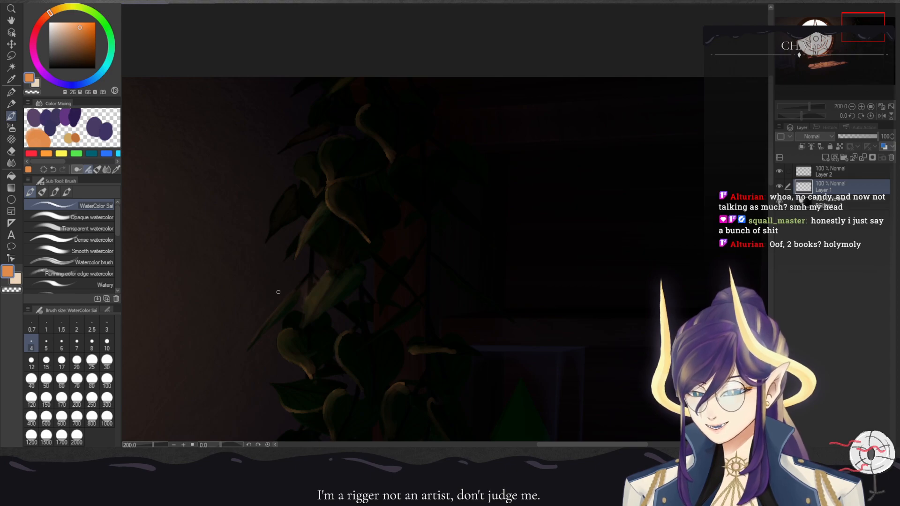
{"action": "left_click", "coordinate": [107, 344]}
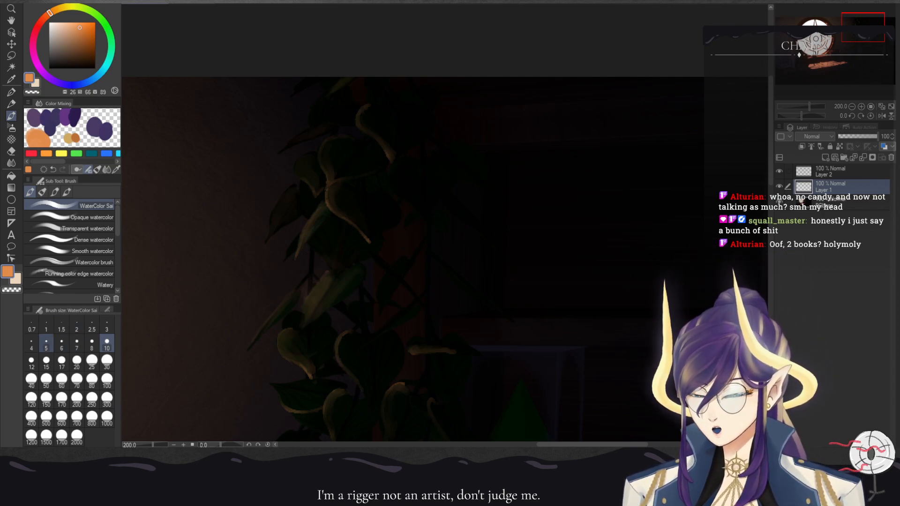
{"action": "left_click", "coordinate": [31, 344]}
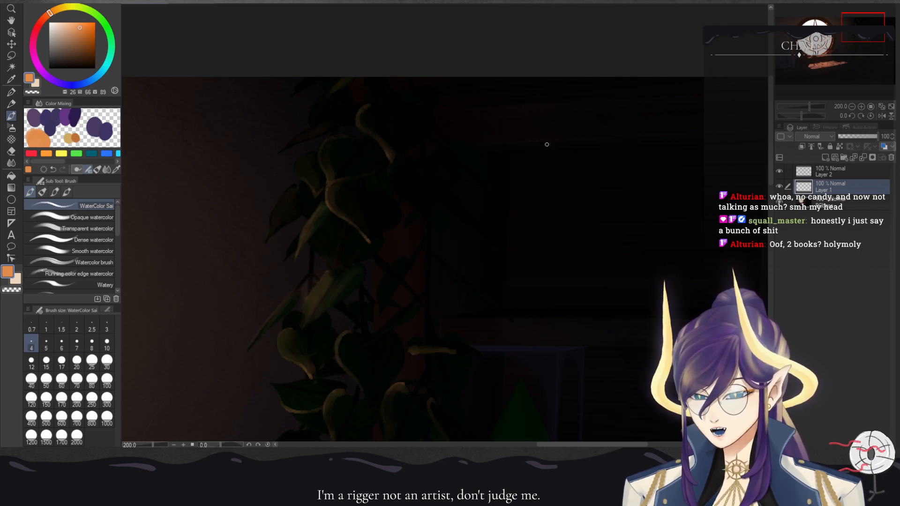
- Paint a size 4 orange rim on the shadowed lower leaf just left of the wooden post, checking it against the whole picture
{"action": "left_click", "coordinate": [853, 107]}
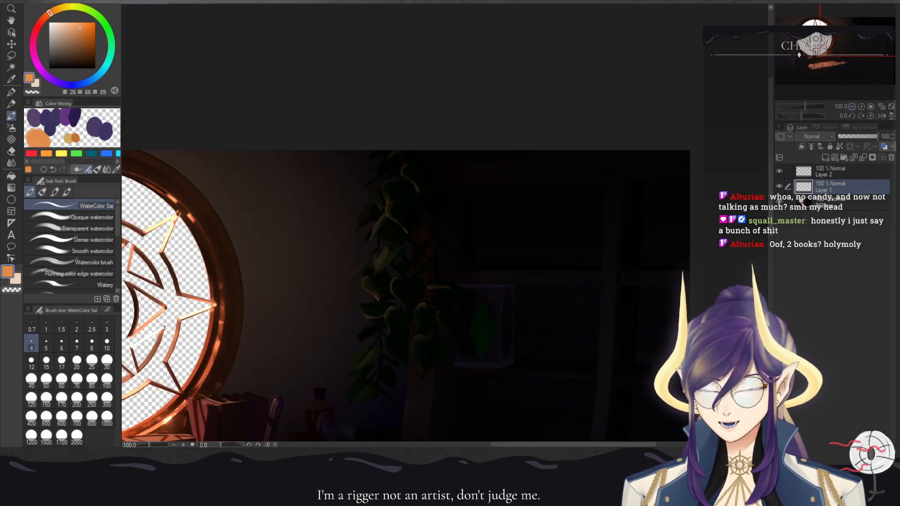
{"action": "left_click_drag", "start_coordinate": [863, 26], "coordinate": [853, 45]}
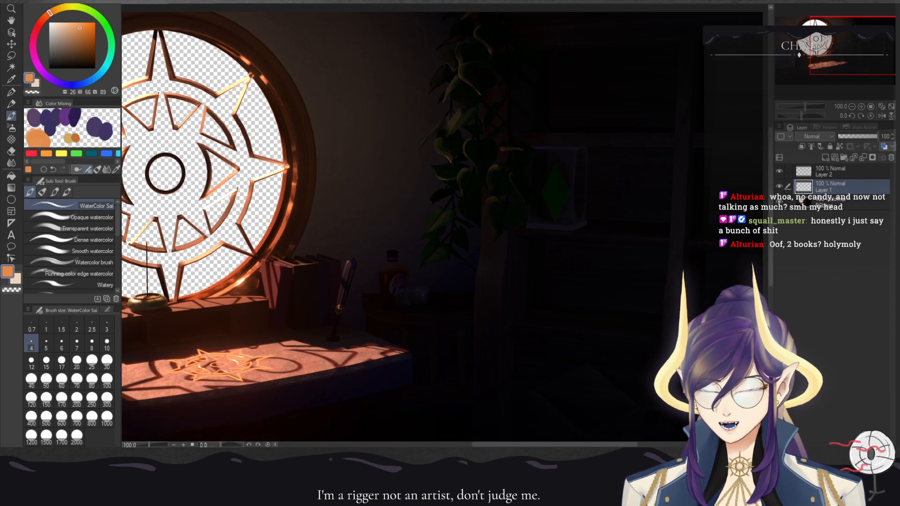
{"action": "left_click", "coordinate": [861, 106]}
{"action": "left_click", "coordinate": [861, 106]}
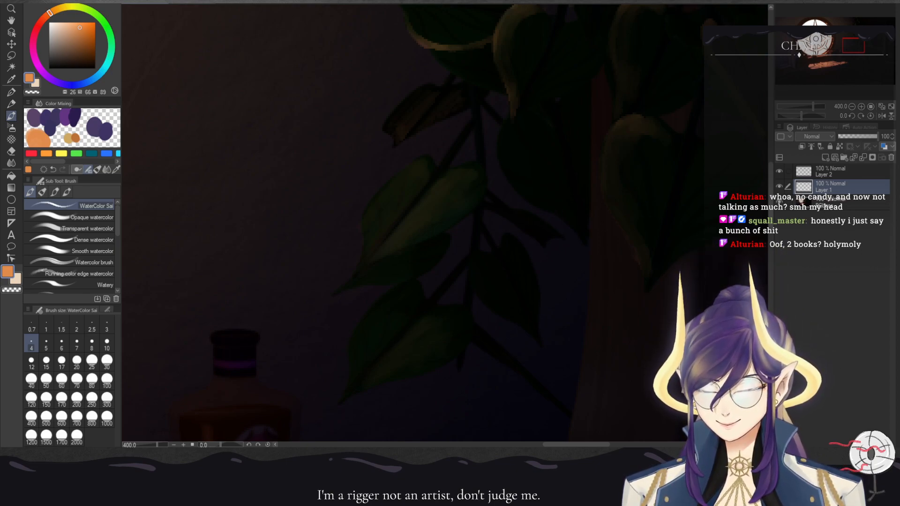
{"action": "left_click", "coordinate": [852, 106]}
{"action": "left_click", "coordinate": [852, 106]}
{"action": "left_click", "coordinate": [852, 106]}
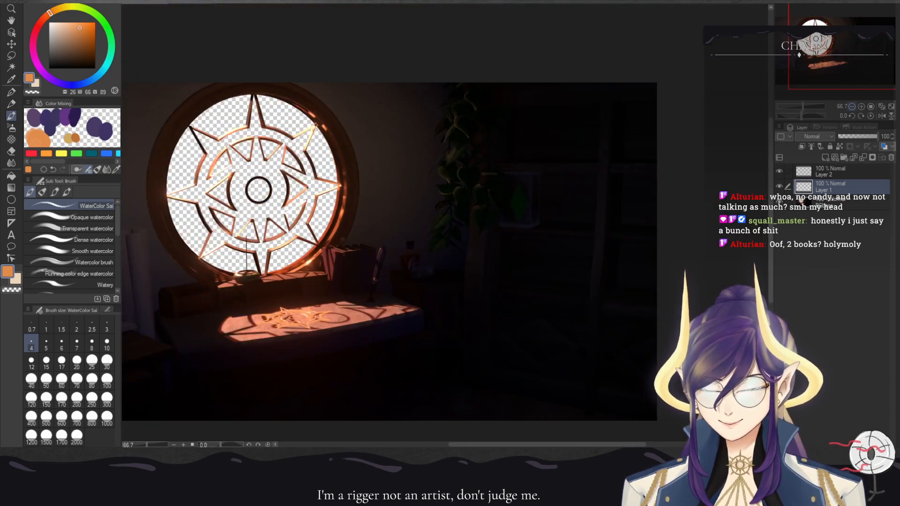
{"action": "scroll", "coordinate": [445, 232], "scroll_direction": "up", "scroll_amount": 6}
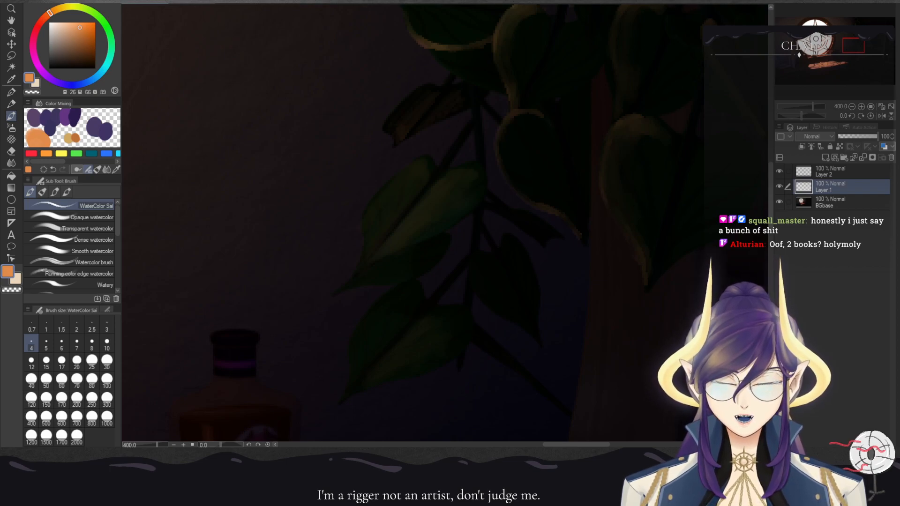
- Examine the vine's leaf highlights against the whole picture at several zoom levels
{"action": "left_click", "coordinate": [852, 106]}
{"action": "left_click", "coordinate": [852, 107]}
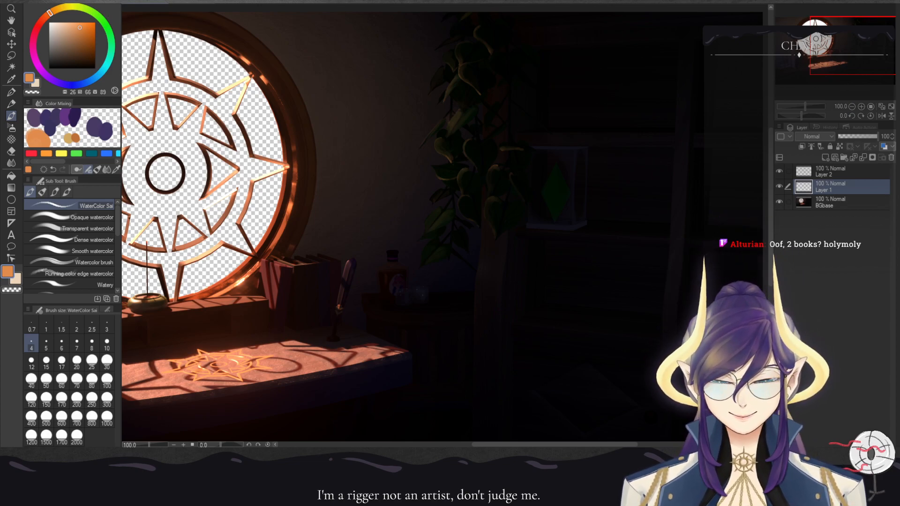
{"action": "left_click", "coordinate": [852, 107]}
{"action": "left_click", "coordinate": [852, 107]}
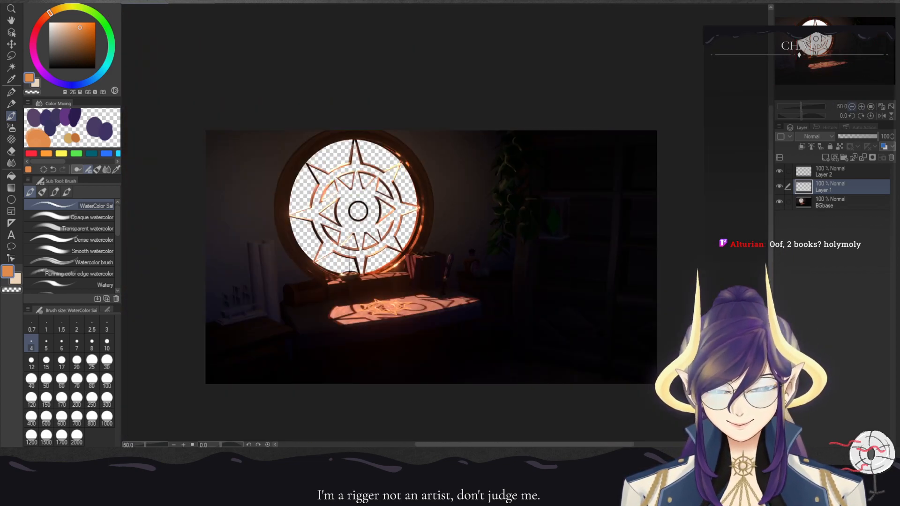
{"action": "left_click", "coordinate": [861, 107]}
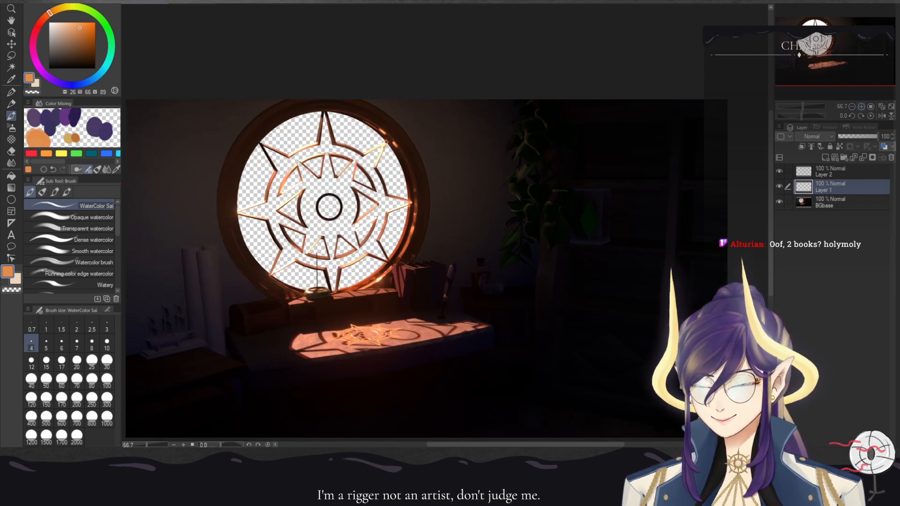
{"action": "left_click", "coordinate": [861, 107]}
{"action": "scroll", "coordinate": [445, 225], "scroll_direction": "down", "scroll_amount": 2}
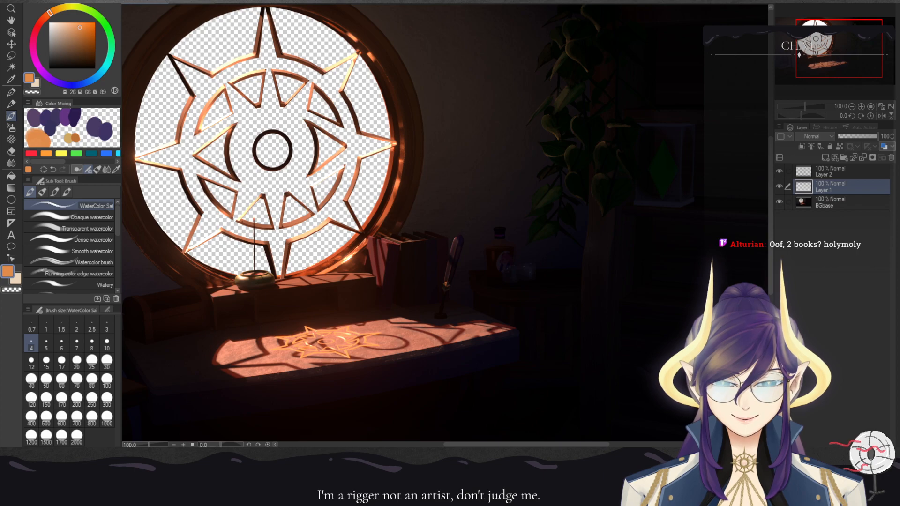
{"action": "scroll", "coordinate": [445, 225], "scroll_direction": "up", "scroll_amount": 2}
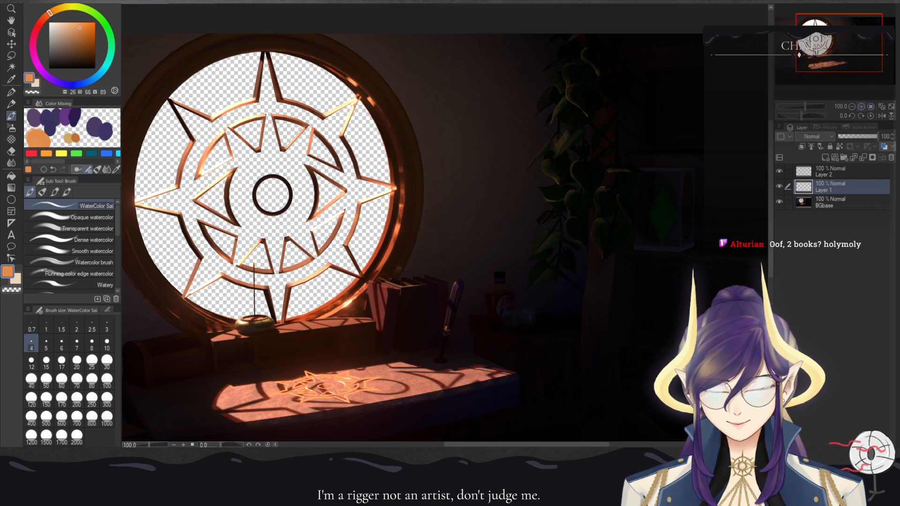
- Paint a soft size 8 orange rim down the window-facing edge of the wooden post below the leaves
{"action": "left_click", "coordinate": [861, 106]}
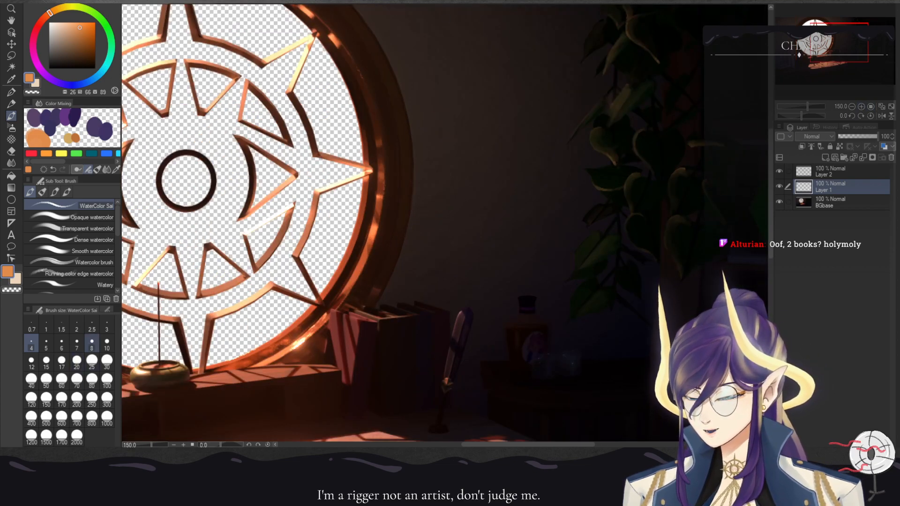
{"action": "left_click", "coordinate": [91, 344]}
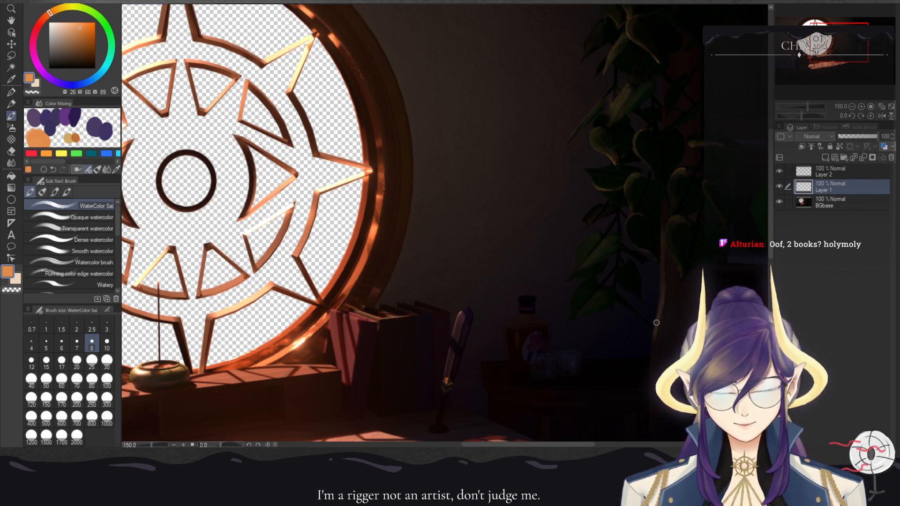
{"action": "left_click_drag", "start_coordinate": [654, 323], "coordinate": [515, 191]}
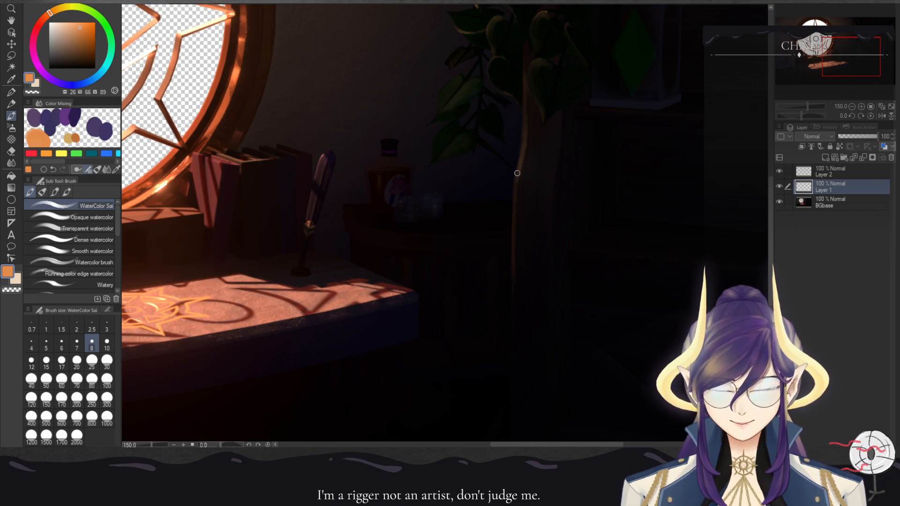
{"action": "left_click_drag", "start_coordinate": [516, 179], "coordinate": [512, 304]}
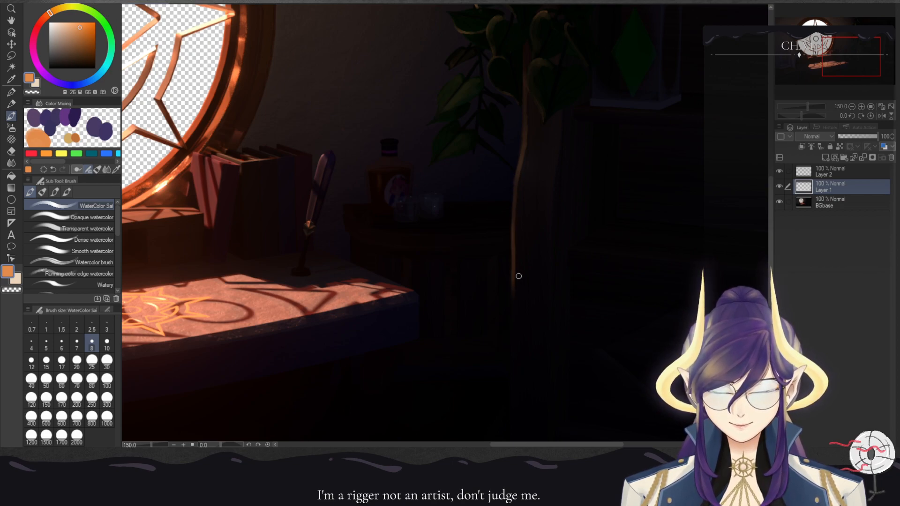
{"action": "key", "text": "ctrl+z"}
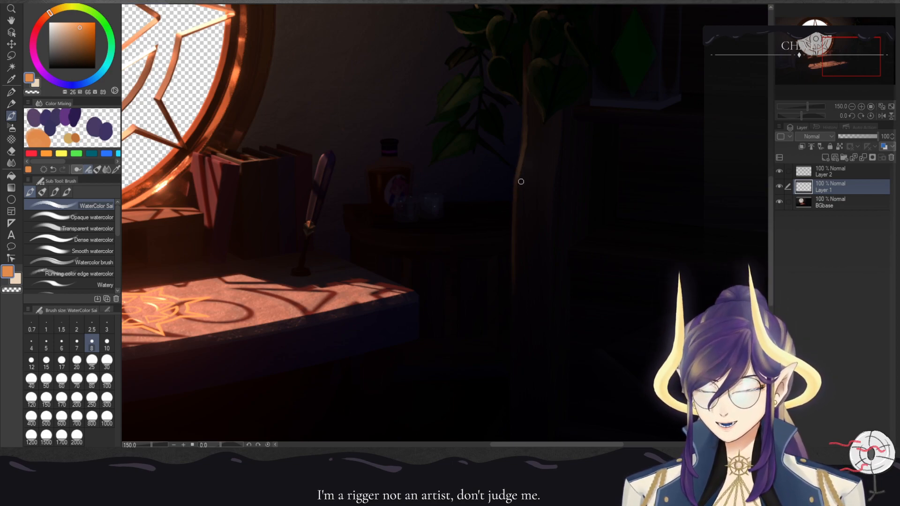
{"action": "left_click_drag", "start_coordinate": [516, 182], "coordinate": [515, 211]}
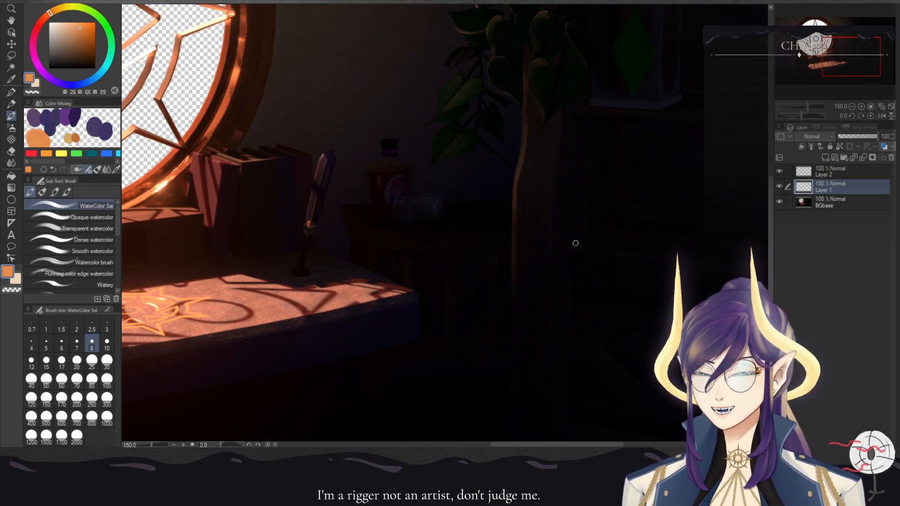
- Paint faint size 8 orange rims on the bookcase's shelf edges and second upright post, and check them against the whole picture
{"action": "left_click_drag", "start_coordinate": [591, 263], "coordinate": [324, 281]}
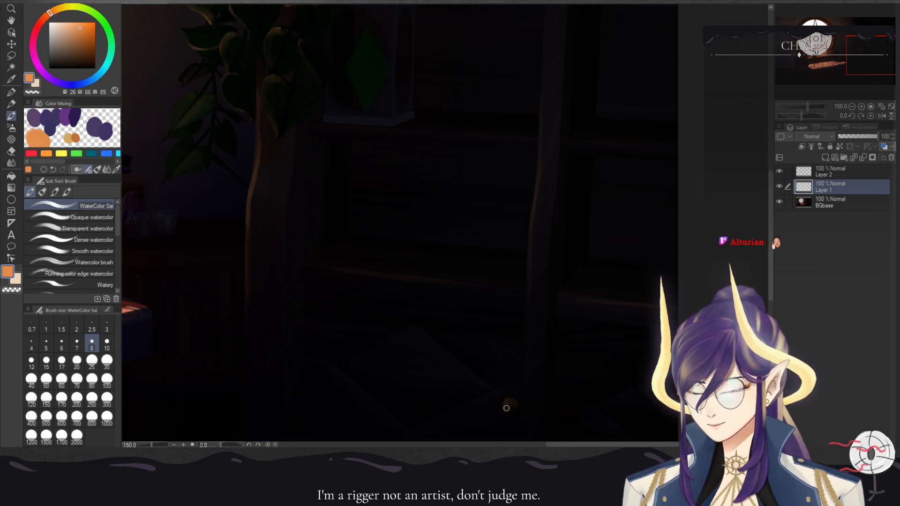
{"action": "left_click", "coordinate": [851, 106]}
{"action": "left_click", "coordinate": [852, 107]}
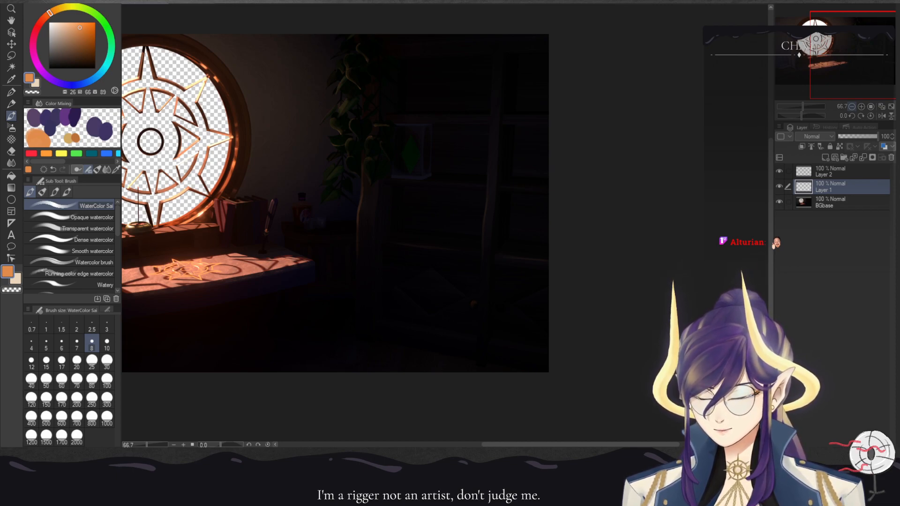
- Soften the small orange dab on the lower cabinet's door with the Blend tool at size 10
{"action": "left_click", "coordinate": [861, 106]}
{"action": "left_click", "coordinate": [861, 107]}
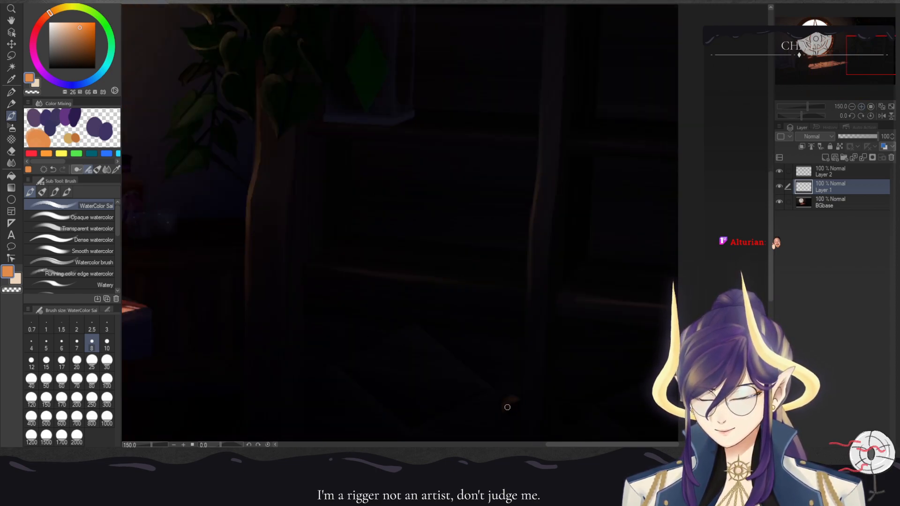
{"action": "key", "text": "j"}
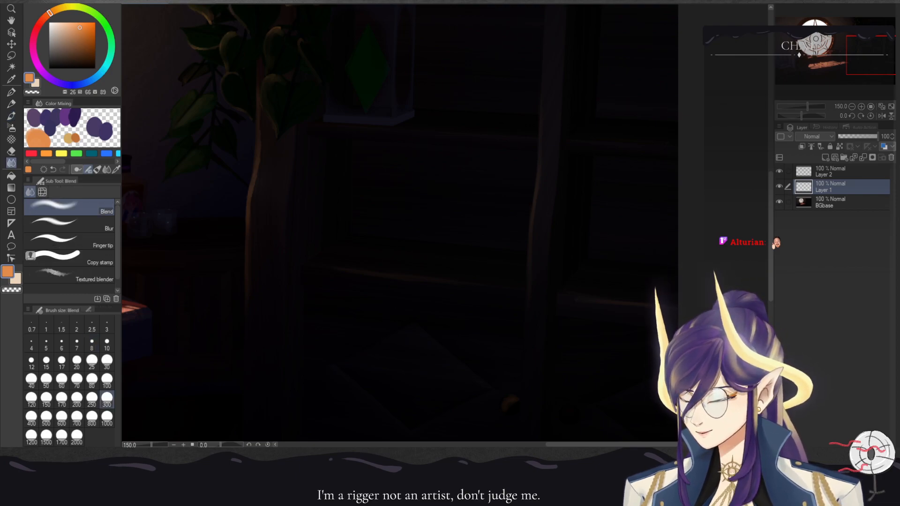
{"action": "left_click", "coordinate": [107, 345]}
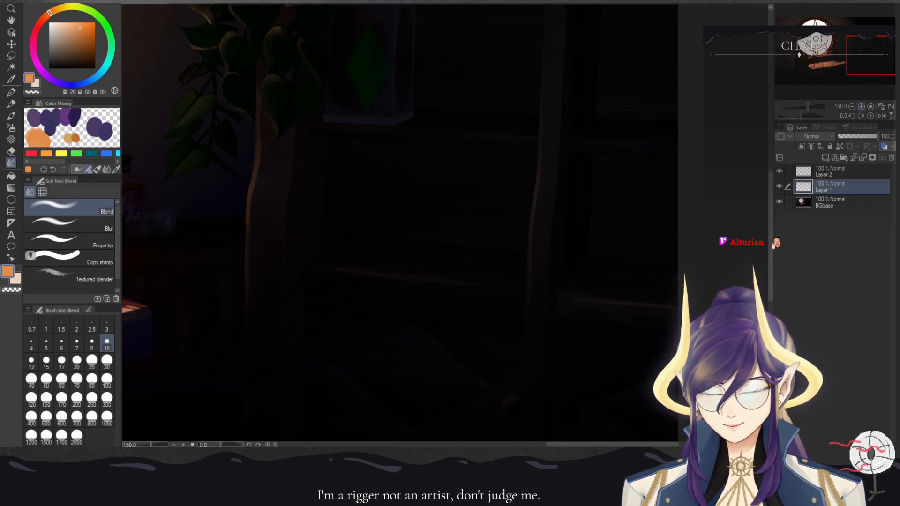
{"action": "left_click", "coordinate": [852, 107]}
{"action": "left_click", "coordinate": [851, 107]}
{"action": "left_click", "coordinate": [861, 107]}
{"action": "left_click", "coordinate": [861, 107]}
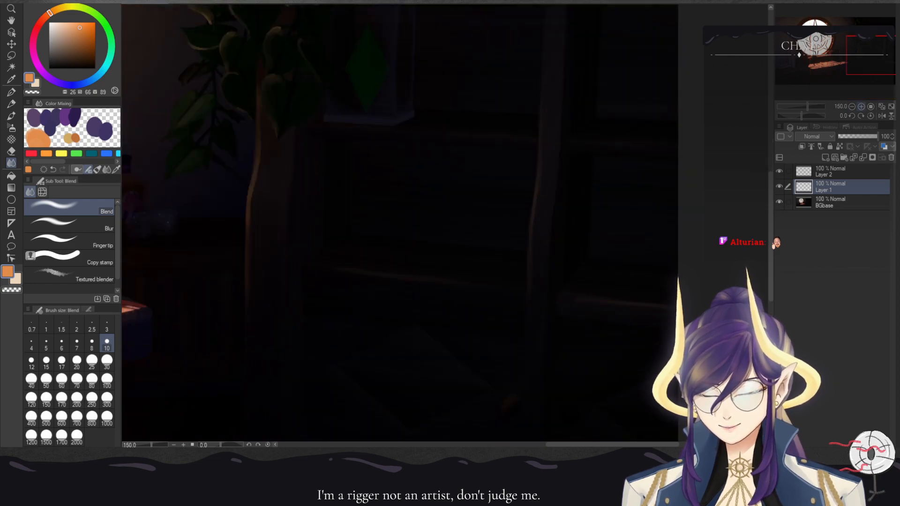
- Fade the cabinet door's orange dab with the size 8 WaterColor brush in transparent colour, checking it against the whole picture
{"action": "left_click", "coordinate": [12, 116]}
{"action": "key", "text": "c"}
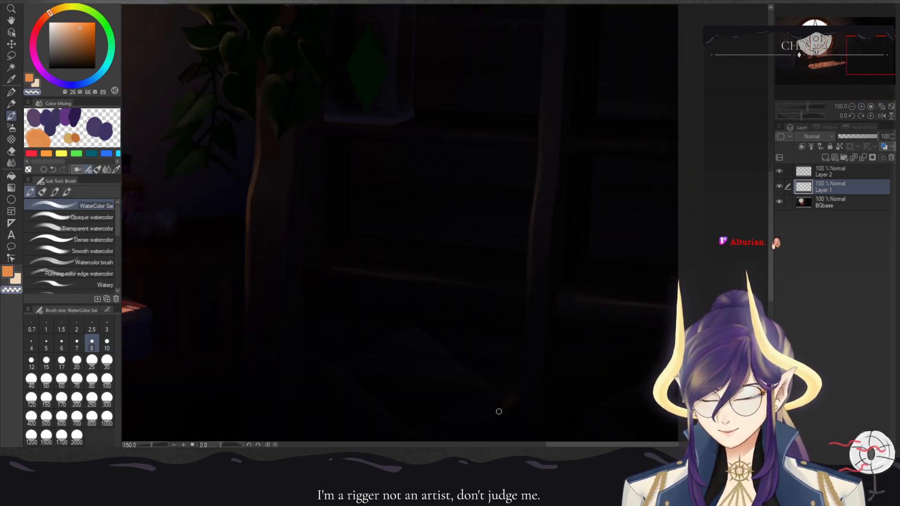
{"action": "left_click", "coordinate": [852, 106]}
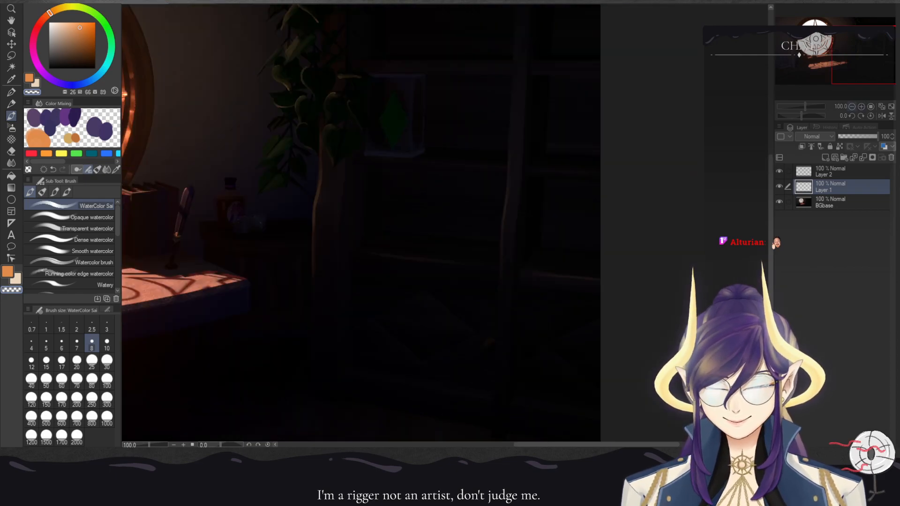
{"action": "left_click", "coordinate": [852, 106]}
{"action": "left_click", "coordinate": [852, 106]}
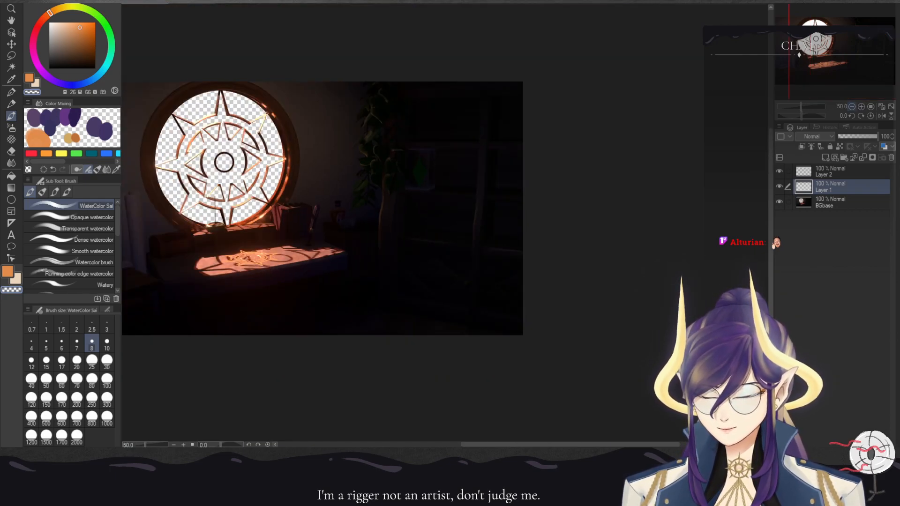
{"action": "left_click", "coordinate": [861, 107]}
- Brush soft orange light onto the vine's upper leaves with the WaterColor brush at size 10
{"action": "left_click", "coordinate": [30, 78]}
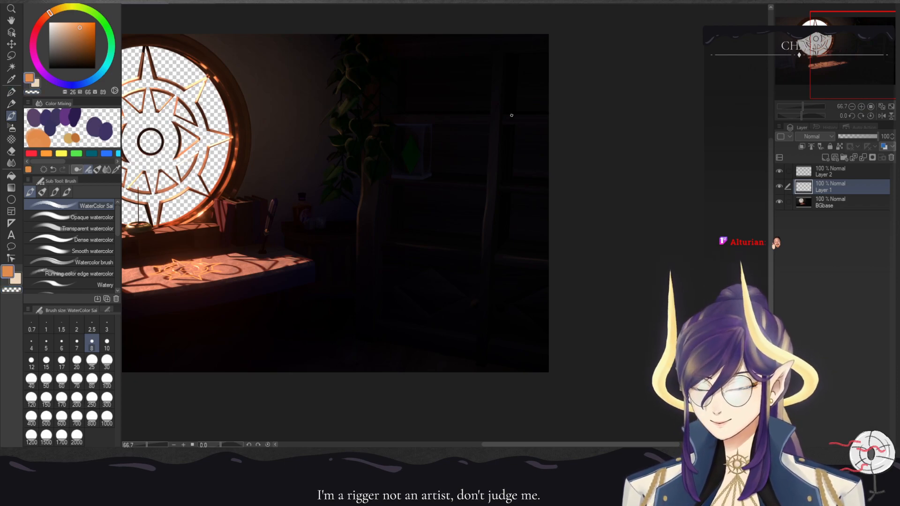
{"action": "left_click", "coordinate": [861, 106]}
{"action": "left_click_drag", "start_coordinate": [877, 40], "coordinate": [876, 43]}
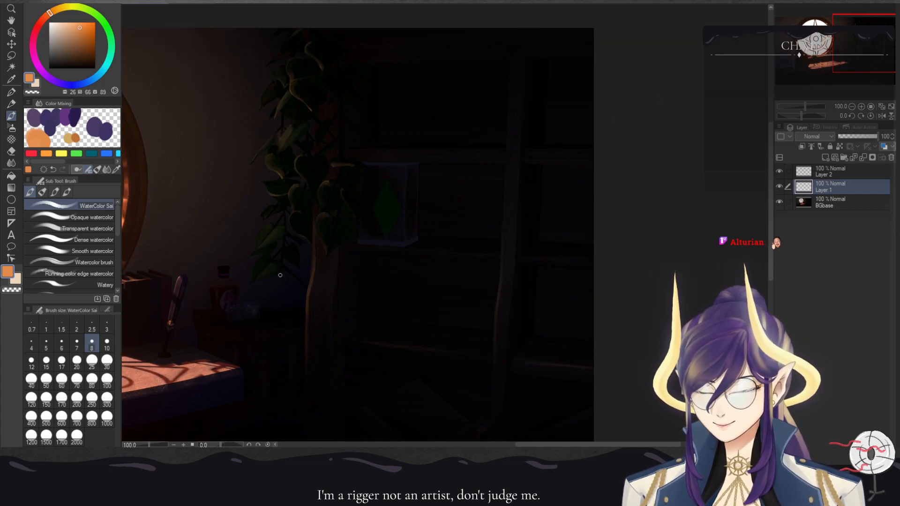
{"action": "left_click", "coordinate": [107, 344]}
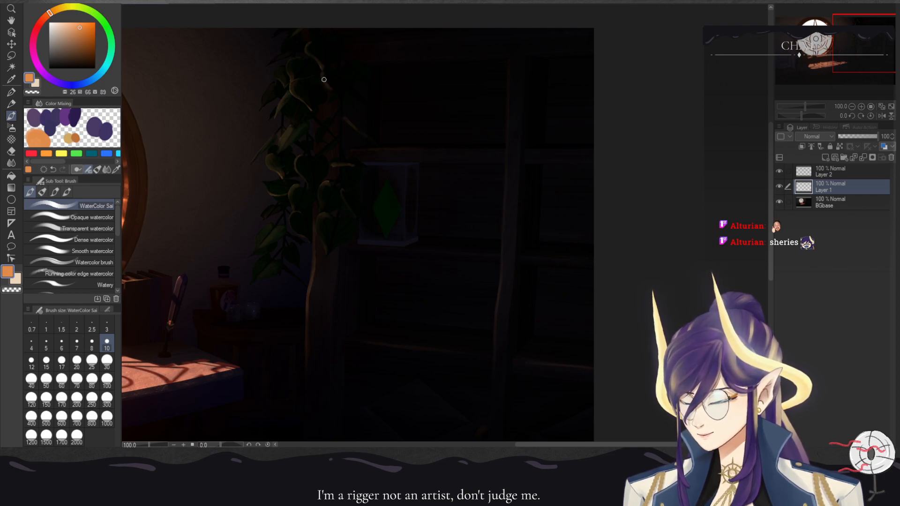
- Paint size 5 orange highlights on the window-facing leaves midway down the vine
{"action": "key", "text": "bracketleft"}
{"action": "key", "text": "bracketleft"}
{"action": "key", "text": "bracketleft"}
{"action": "key", "text": "bracketleft"}
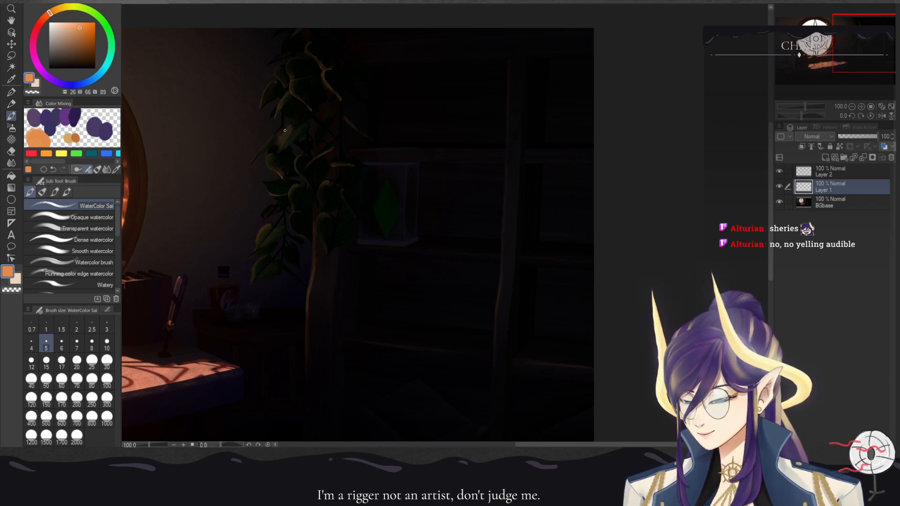
{"action": "left_click_drag", "start_coordinate": [286, 129], "coordinate": [278, 139]}
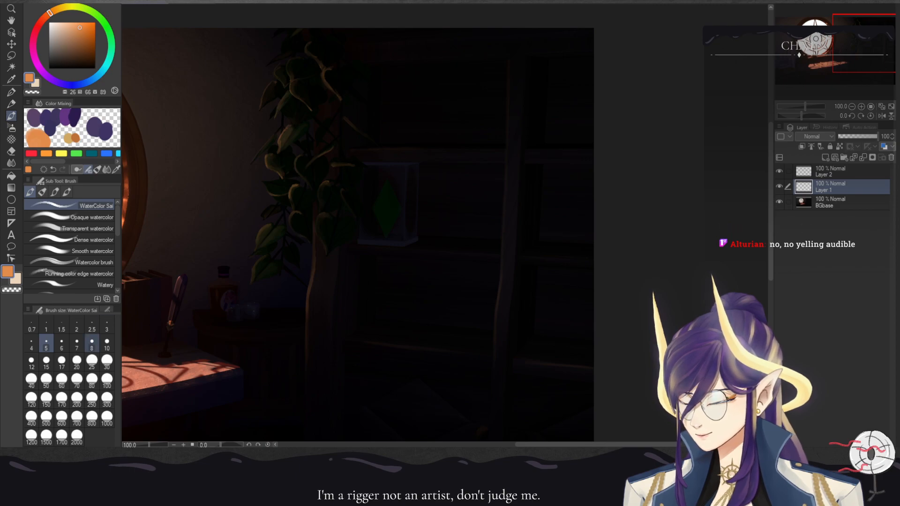
- Retouch the vine leaves at size 10 with a dark shade sampled from them, then restore the mixing palette's orange
{"action": "left_click", "coordinate": [106, 343]}
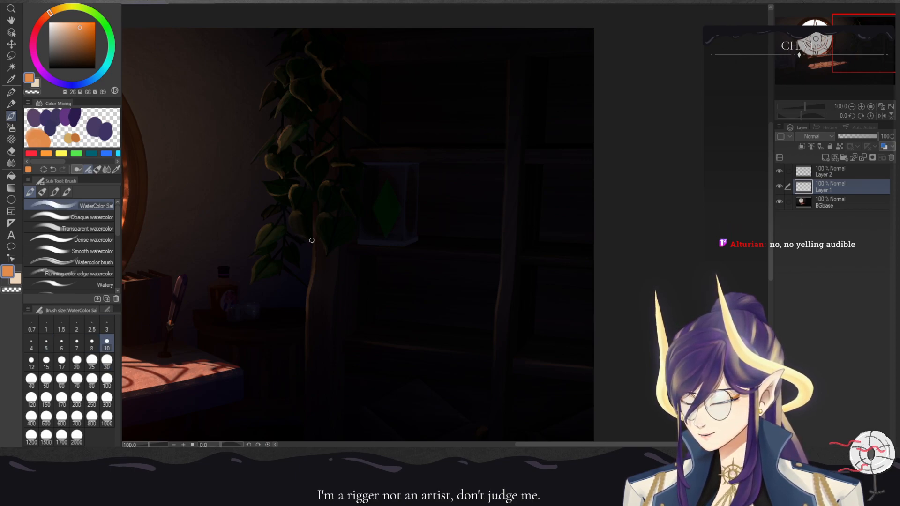
{"action": "left_click", "coordinate": [852, 107]}
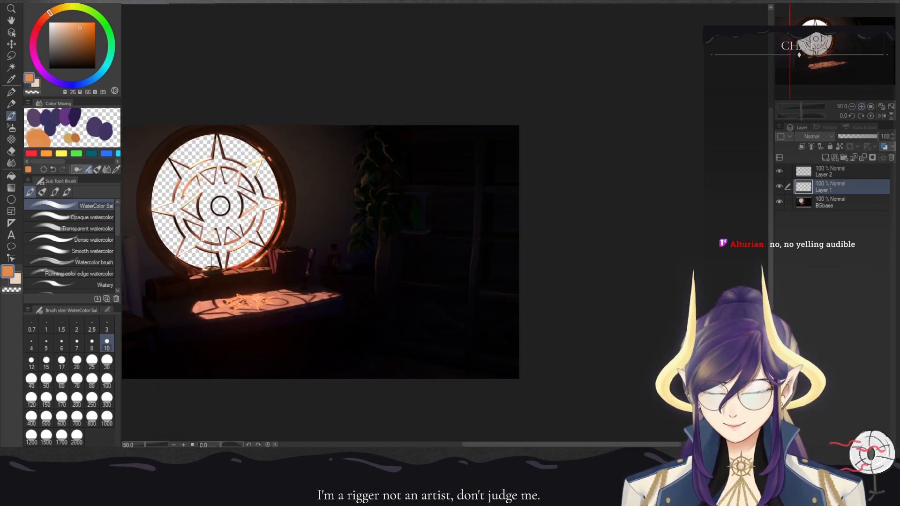
{"action": "left_click", "coordinate": [861, 107]}
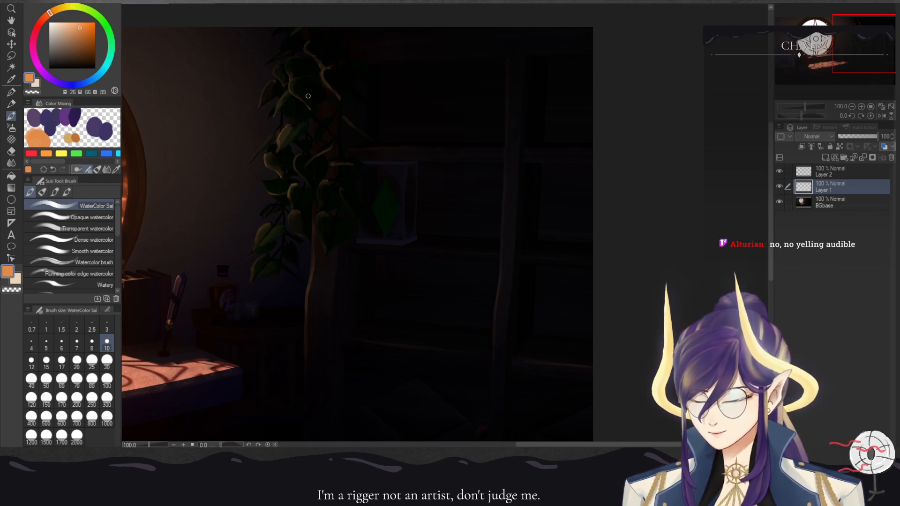
{"action": "left_click", "coordinate": [318, 56], "text": "alt"}
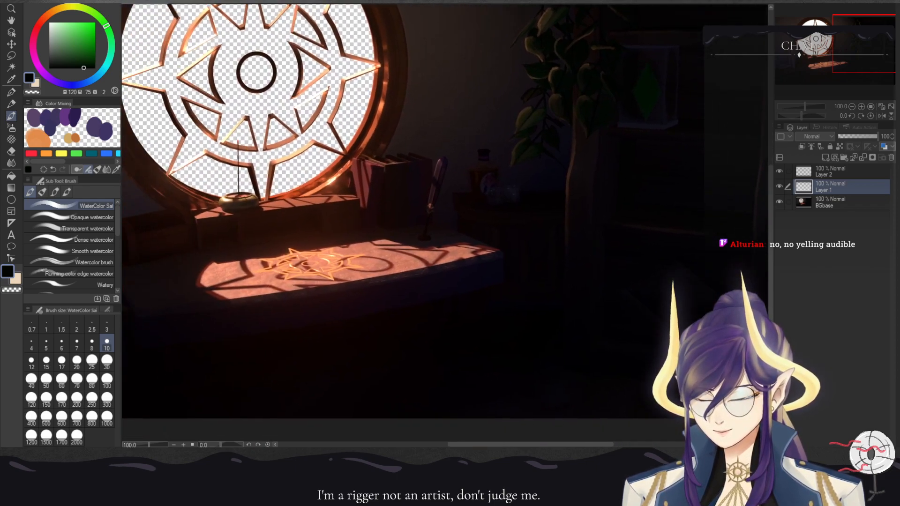
{"action": "mouse_move", "coordinate": [249, 254]}
{"action": "left_mouse_down"}
{"action": "mouse_move", "coordinate": [262, 296]}
{"action": "mouse_move", "coordinate": [234, 324]}
{"action": "mouse_move", "coordinate": [289, 313]}
{"action": "left_mouse_up"}
{"action": "left_click", "coordinate": [40, 129], "text": "alt"}
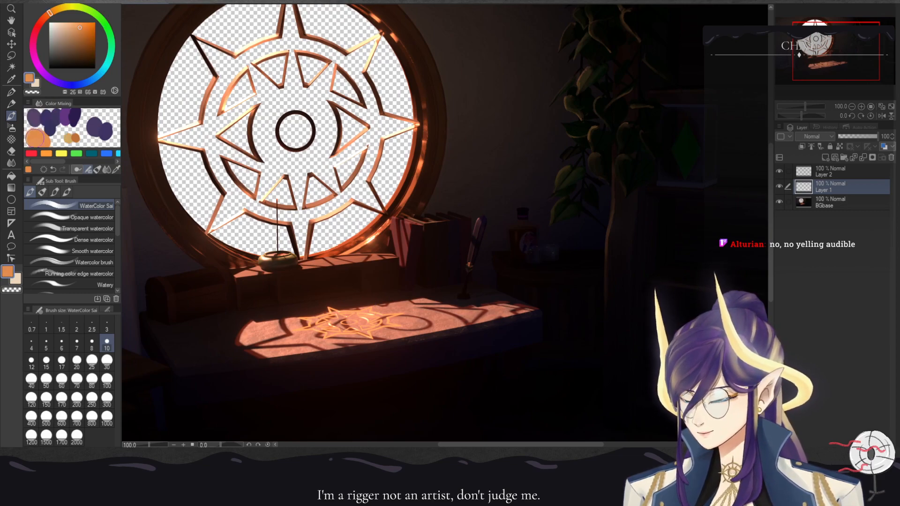
- Paint fine orange rims on the wooden chest and desk shelf beneath the window with brush sizes 6, 5 and 3
{"action": "left_click", "coordinate": [61, 344]}
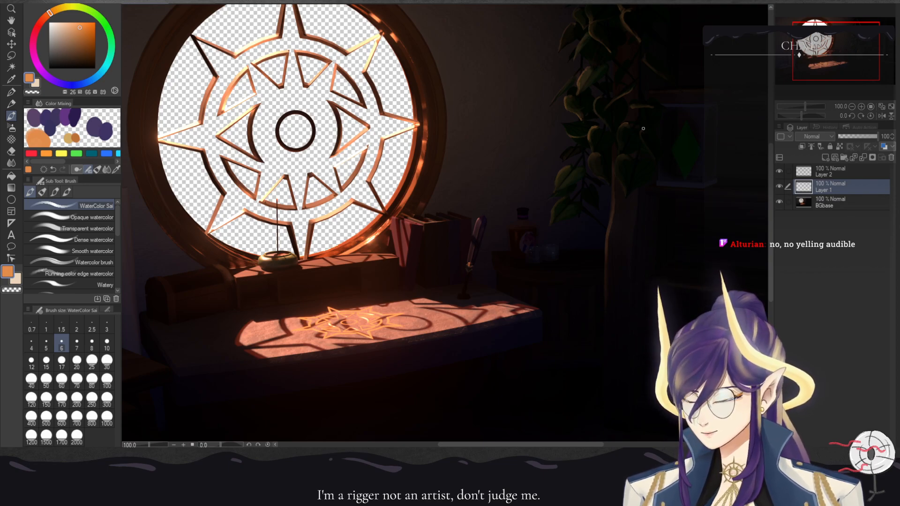
{"action": "scroll", "coordinate": [586, 131], "scroll_direction": "up", "scroll_amount": 2}
{"action": "scroll", "coordinate": [567, 188], "scroll_direction": "up", "scroll_amount": 2}
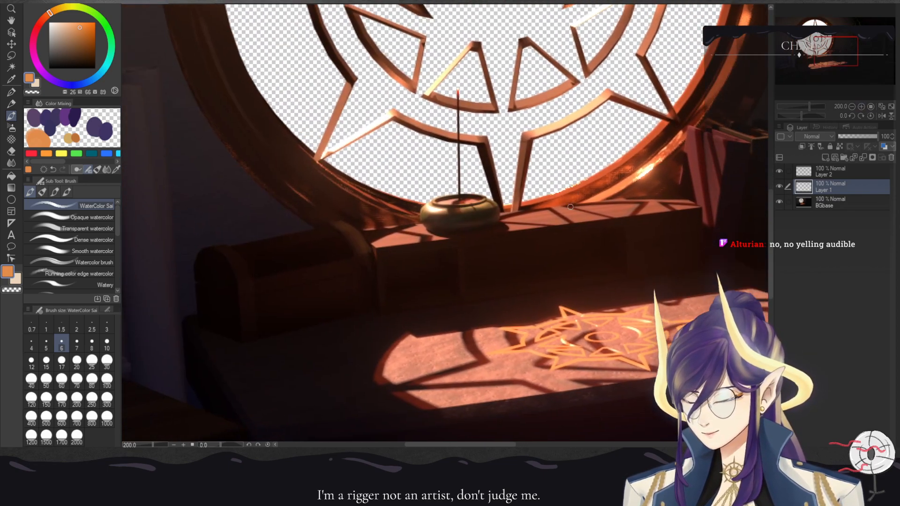
{"action": "left_click", "coordinate": [46, 343]}
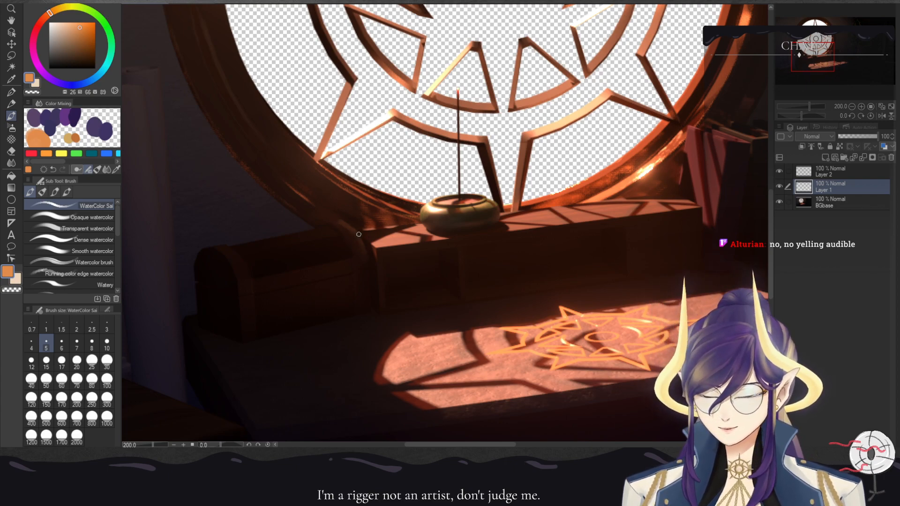
{"action": "left_click", "coordinate": [107, 326]}
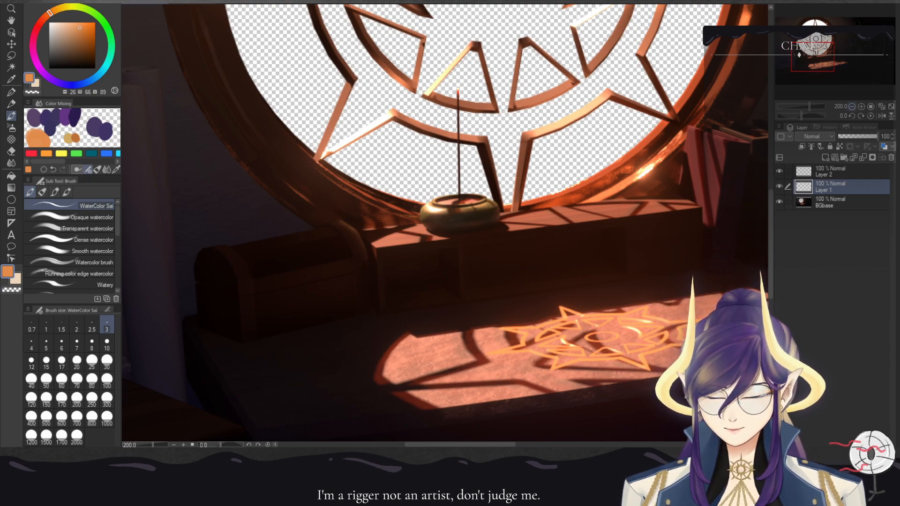
{"action": "left_click", "coordinate": [852, 107]}
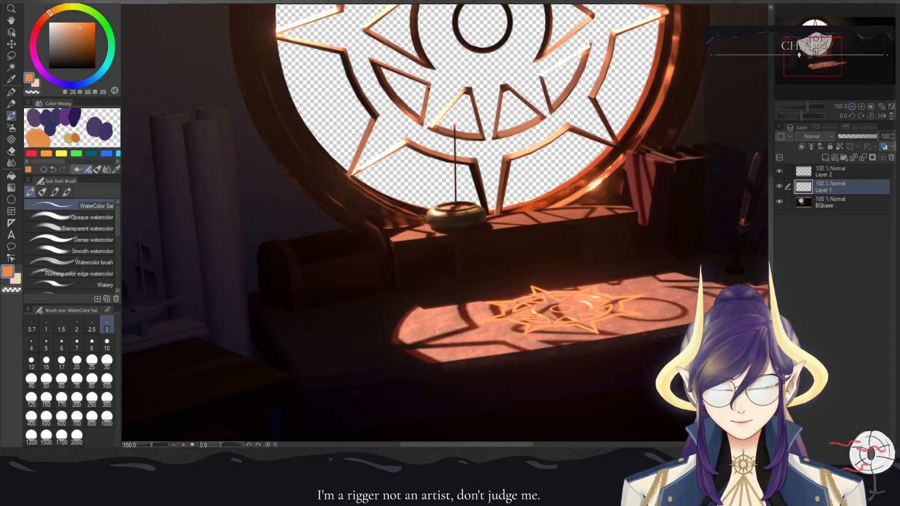
{"action": "left_click", "coordinate": [851, 107]}
{"action": "left_click", "coordinate": [852, 107]}
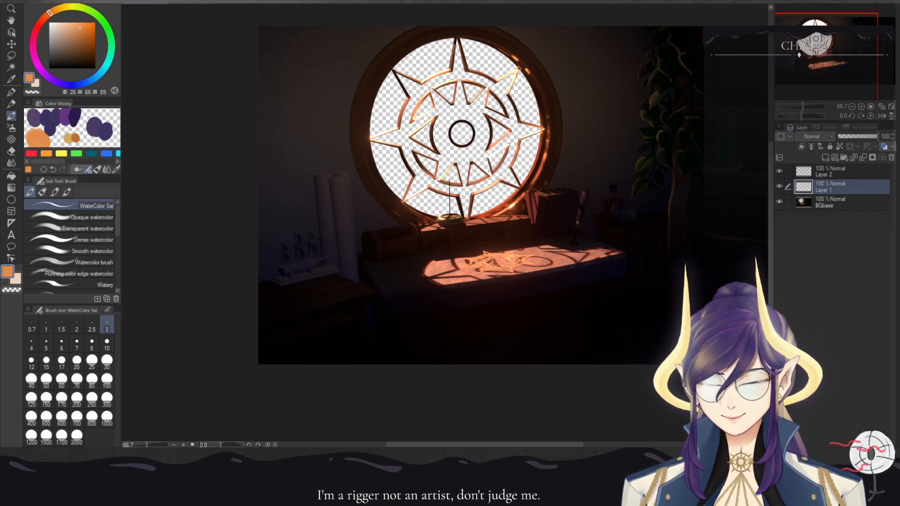
{"action": "mouse_move", "coordinate": [462, 133]}
{"action": "left_mouse_down"}
{"action": "mouse_move", "coordinate": [351, 125]}
{"action": "mouse_move", "coordinate": [356, 139]}
{"action": "mouse_move", "coordinate": [379, 140]}
{"action": "left_mouse_up"}
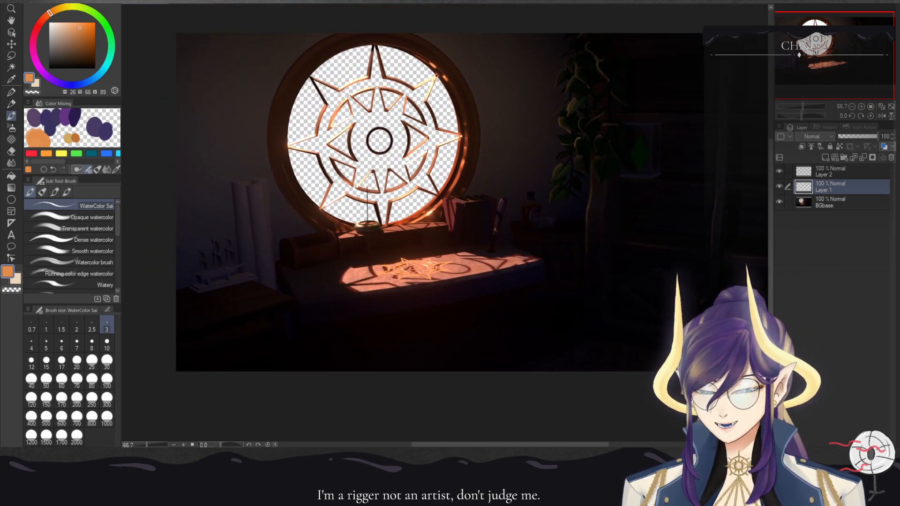
- Paint broad, soft orange light spilling from the window across the wall and desk on Layer 2 at brush size 300
{"action": "left_click", "coordinate": [840, 172]}
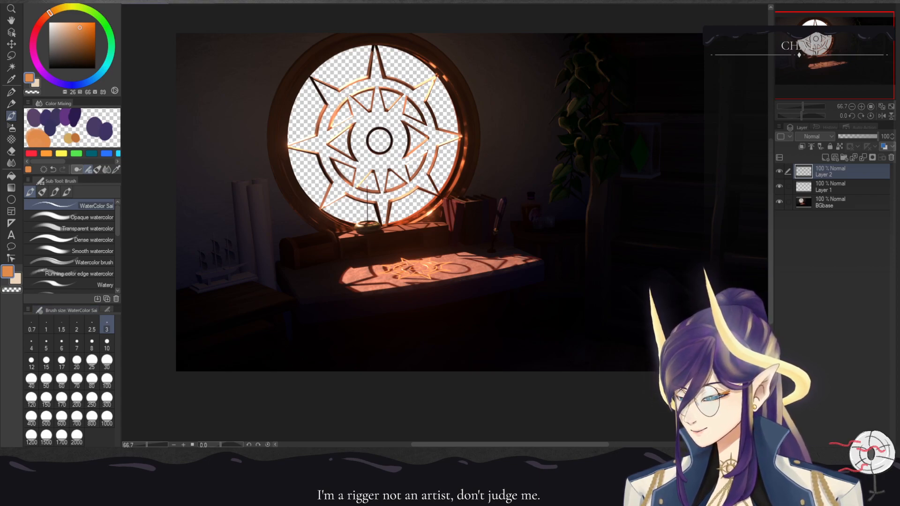
{"action": "left_click", "coordinate": [107, 380]}
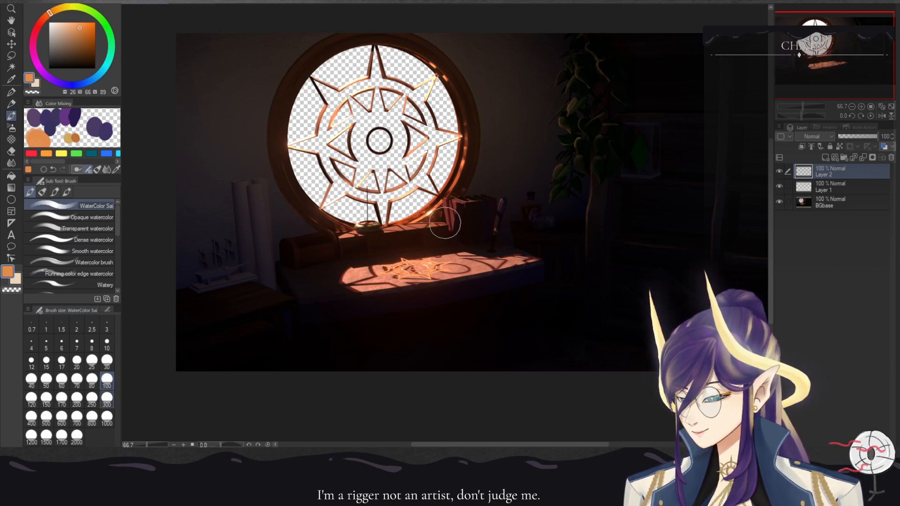
{"action": "left_click", "coordinate": [107, 399]}
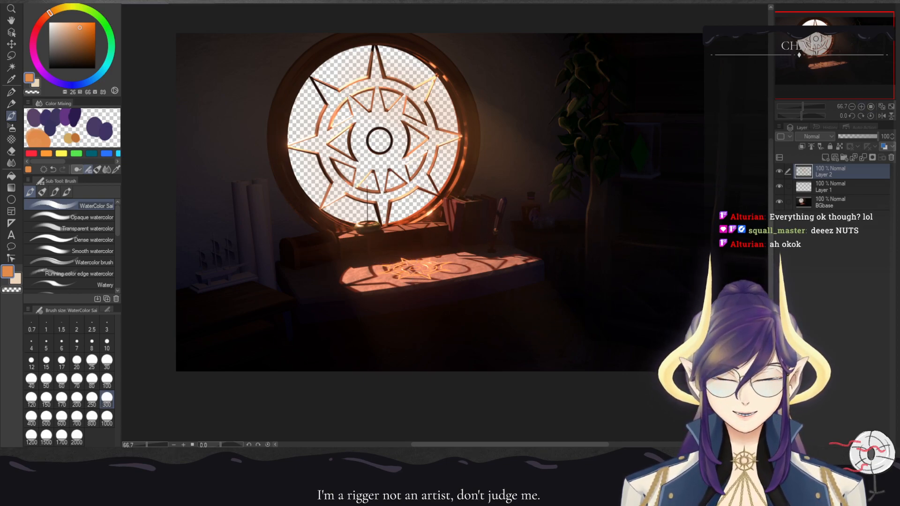
{"action": "mouse_move", "coordinate": [404, 225]}
{"action": "left_mouse_down"}
{"action": "mouse_move", "coordinate": [388, 280]}
{"action": "mouse_move", "coordinate": [389, 230]}
{"action": "left_mouse_up"}
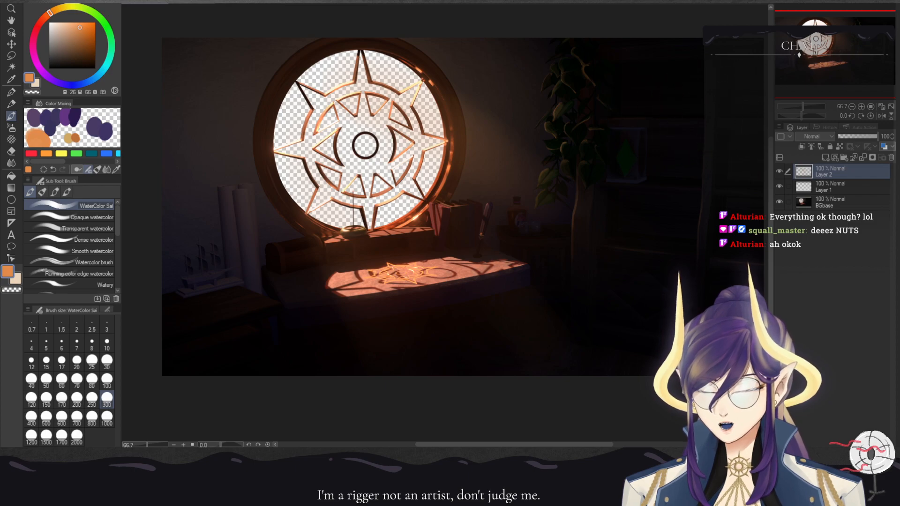
{"action": "left_click_drag", "start_coordinate": [445, 206], "coordinate": [440, 228]}
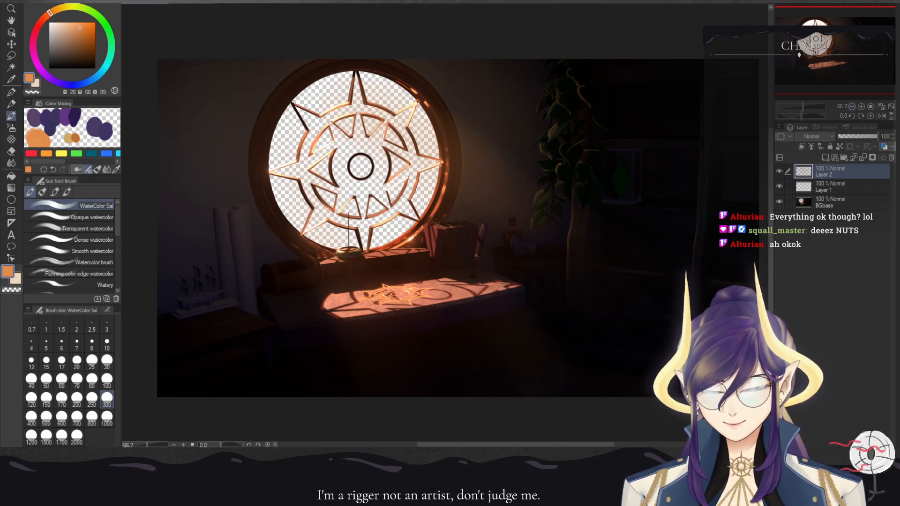
- Change Layer 2's blend mode to Add (Glow), trying a lower layer opacity and undoing it
{"action": "key", "text": "ctrl+minus"}
{"action": "left_click", "coordinate": [814, 234]}
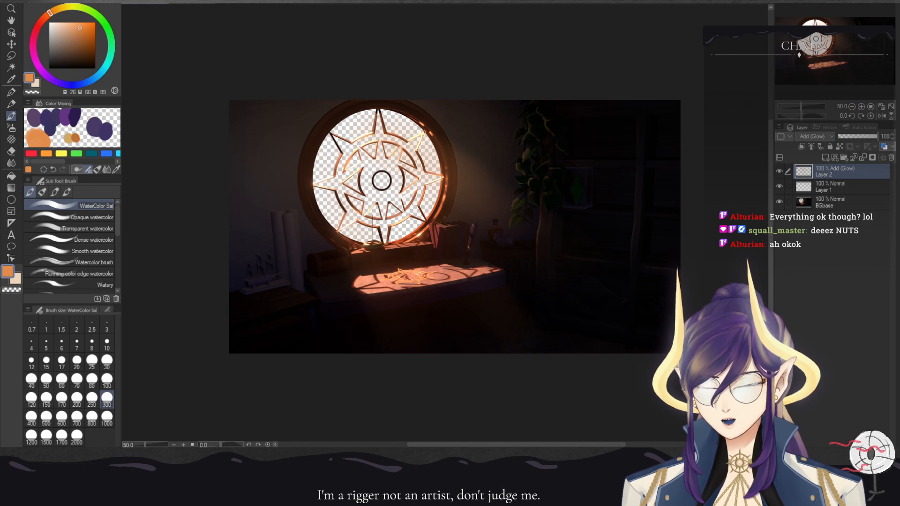
{"action": "left_click_drag", "start_coordinate": [876, 136], "coordinate": [852, 136]}
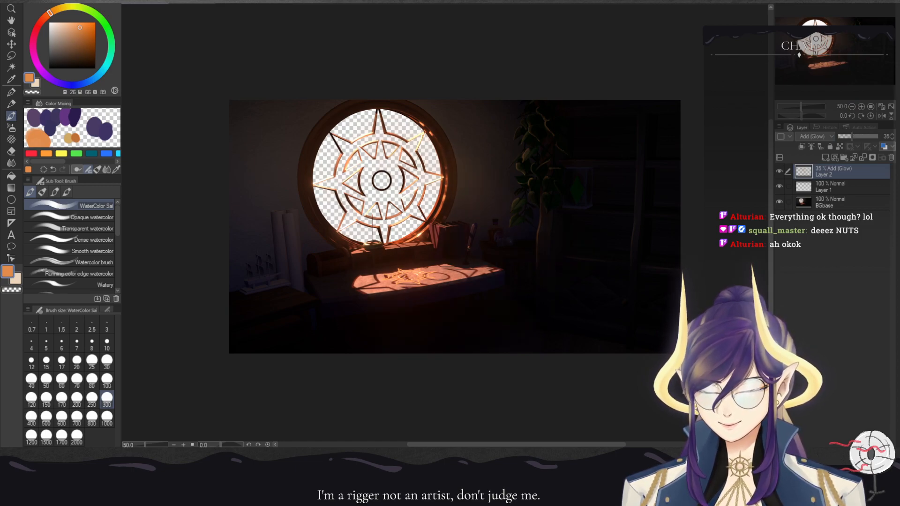
{"action": "key", "text": "ctrl+z"}
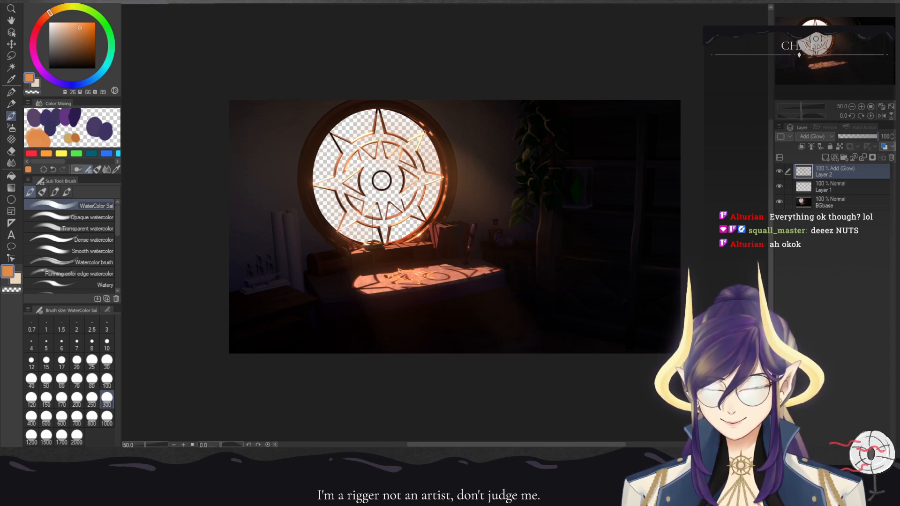
- Wash dark blue over the room's shadows on a new layer at brush size 300 and set its opacity to 35%
{"action": "left_click", "coordinate": [826, 157]}
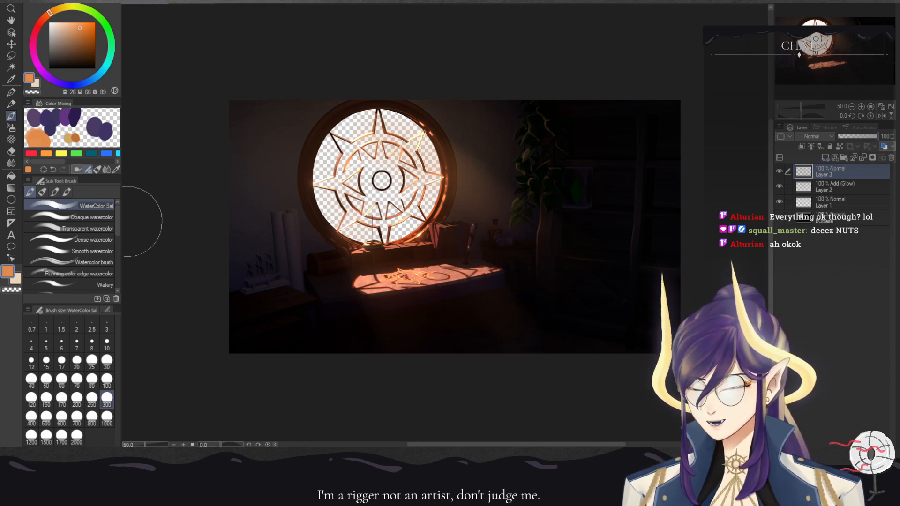
{"action": "left_click", "coordinate": [71, 85]}
{"action": "left_click_drag", "start_coordinate": [79, 28], "coordinate": [77, 50]}
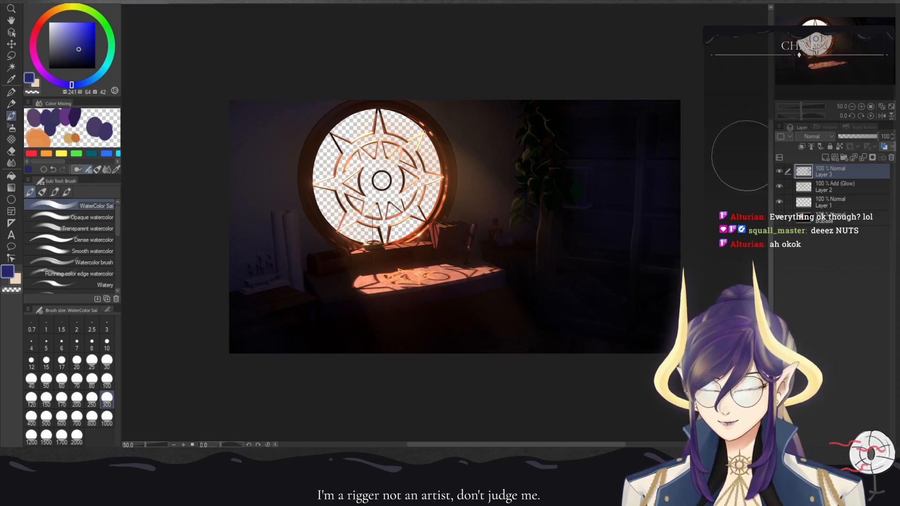
{"action": "left_click", "coordinate": [851, 136]}
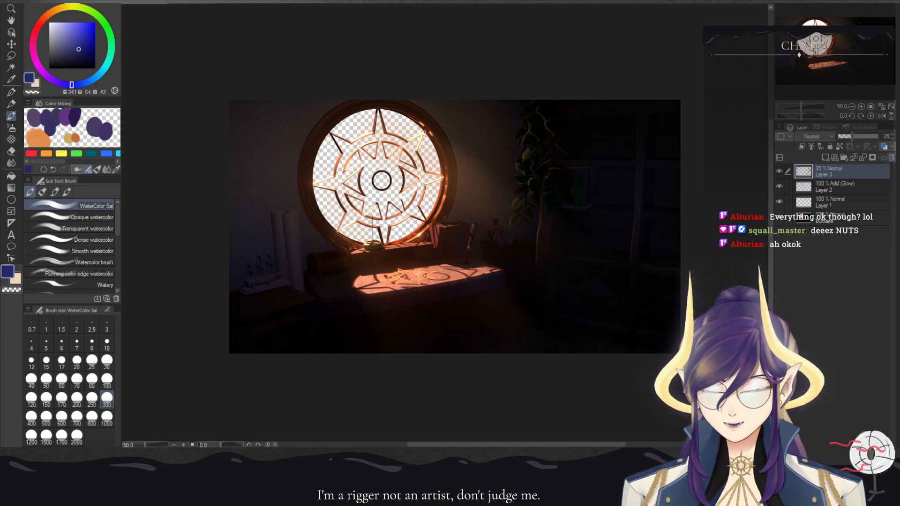
- Delete Layer 3 holding the dark blue shadow wash
{"action": "left_click", "coordinate": [891, 157]}
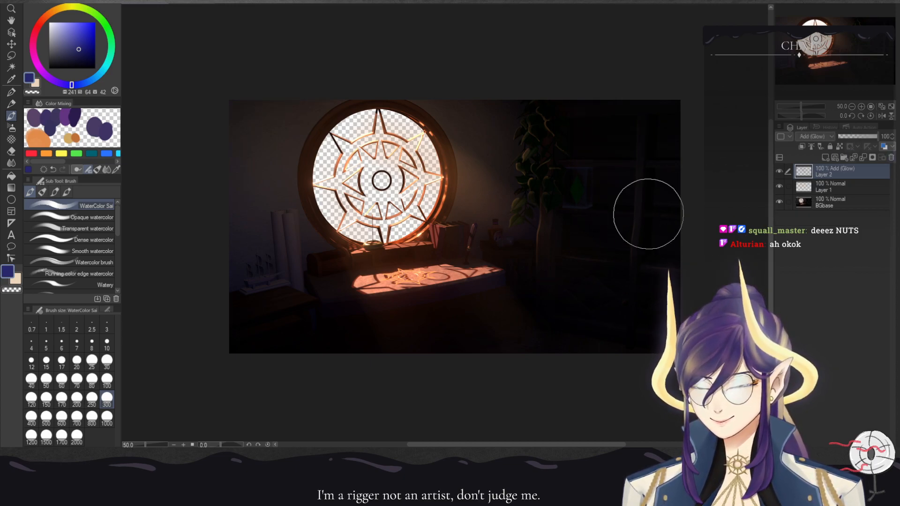
- Examine the window frame, paper rolls, desk and side table up close for areas that still need light
{"action": "key", "text": "ctrl+plus"}
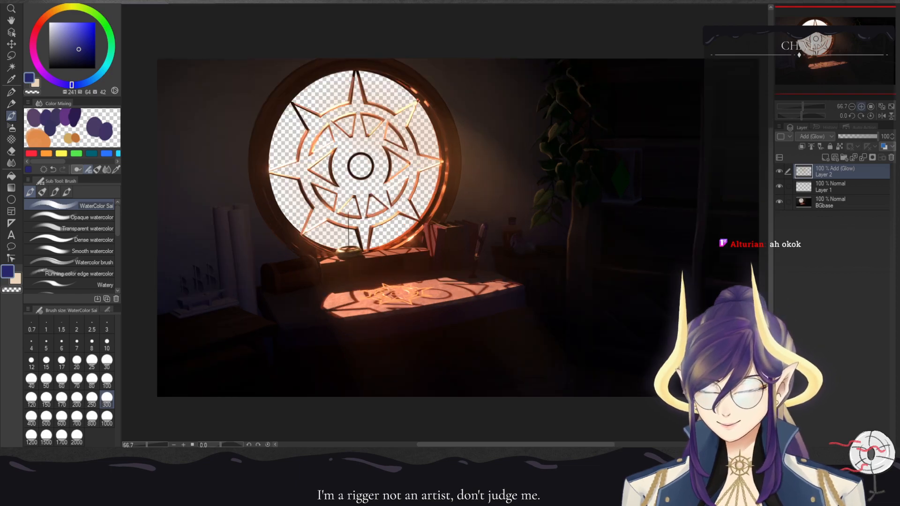
{"action": "key", "text": "ctrl+plus"}
{"action": "left_click_drag", "start_coordinate": [357, 239], "coordinate": [535, 206]}
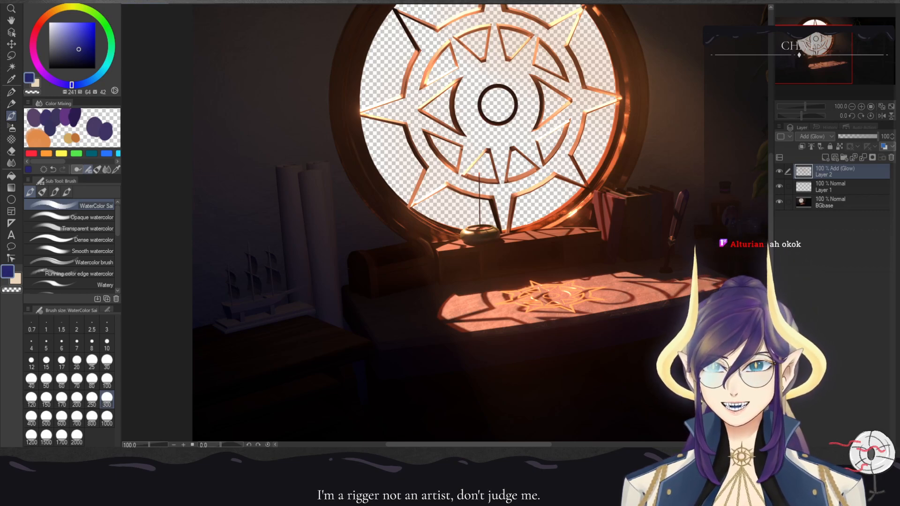
{"action": "left_click_drag", "start_coordinate": [488, 272], "coordinate": [472, 235]}
{"action": "key", "text": "ctrl+plus"}
{"action": "key", "text": "ctrl+plus"}
{"action": "left_click_drag", "start_coordinate": [610, 197], "coordinate": [702, 160]}
{"action": "left_click_drag", "start_coordinate": [422, 187], "coordinate": [548, 350]}
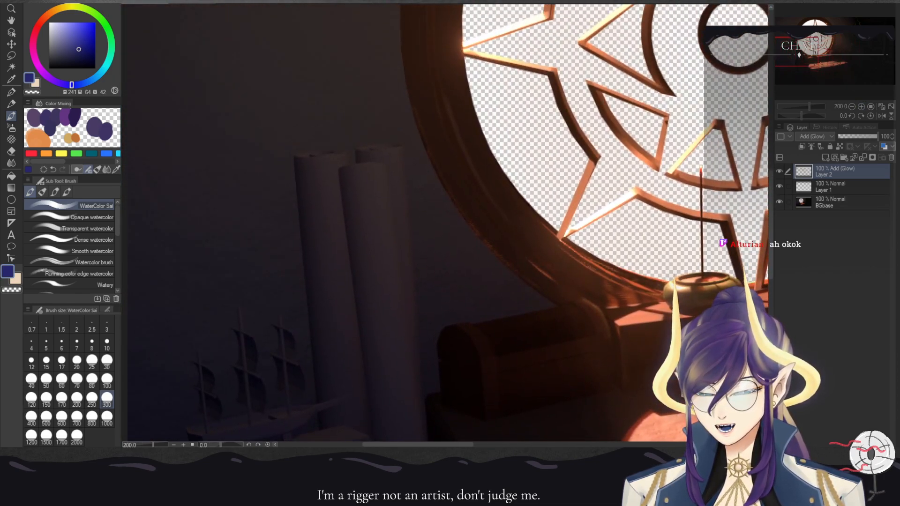
{"action": "left_click_drag", "start_coordinate": [796, 52], "coordinate": [841, 57]}
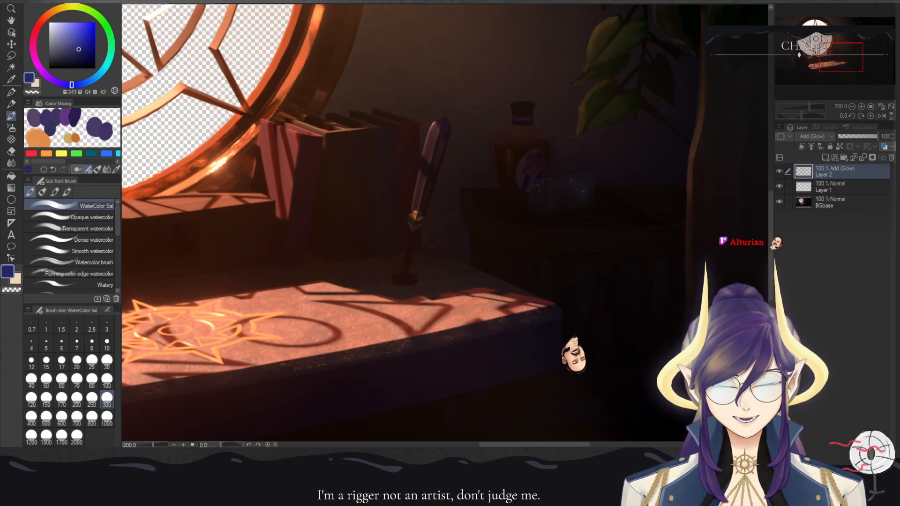
- Paint a faint orange rim along the round side table's edge on Layer 1 at brush sizes 5 and 17, softening it with the Blend tool
{"action": "left_click", "coordinate": [829, 186]}
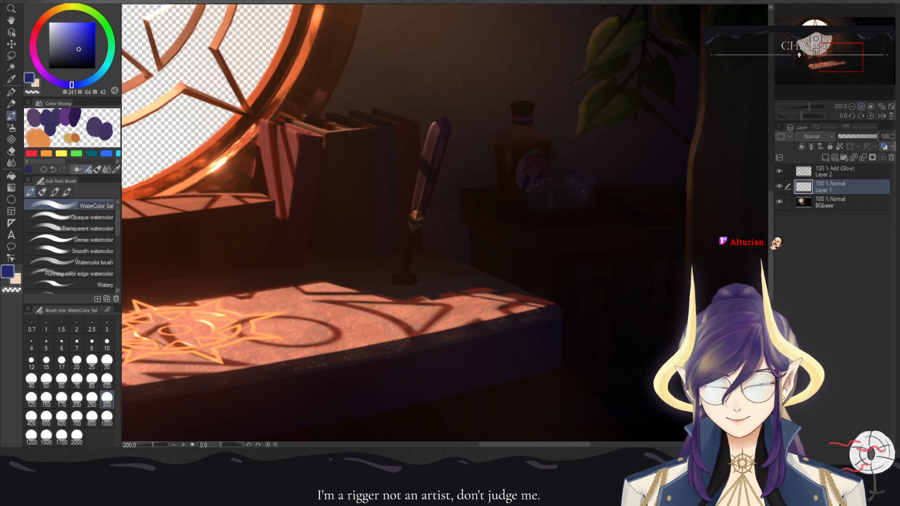
{"action": "left_click", "coordinate": [38, 137]}
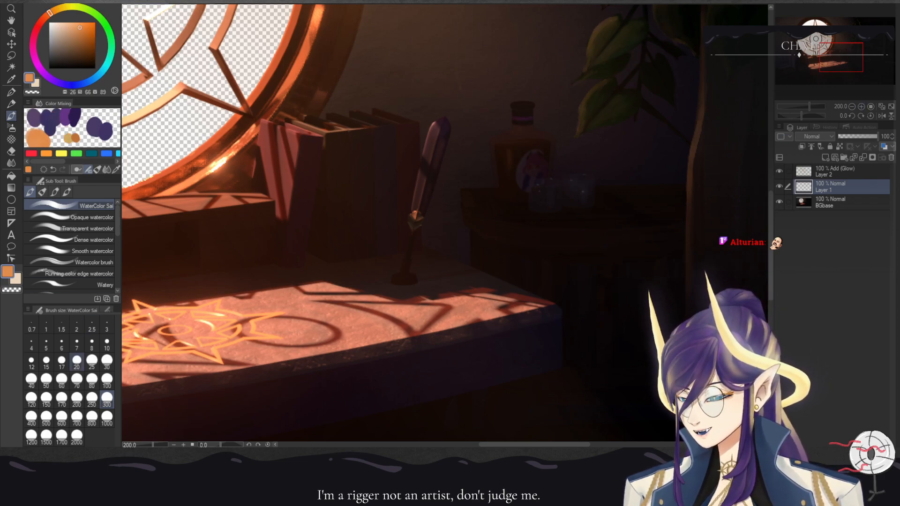
{"action": "left_click", "coordinate": [46, 345]}
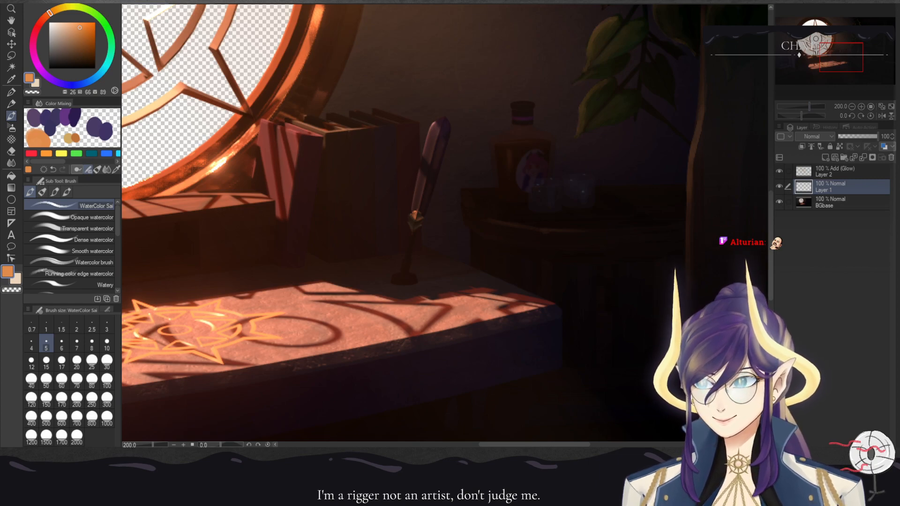
{"action": "key", "text": "ctrl+minus"}
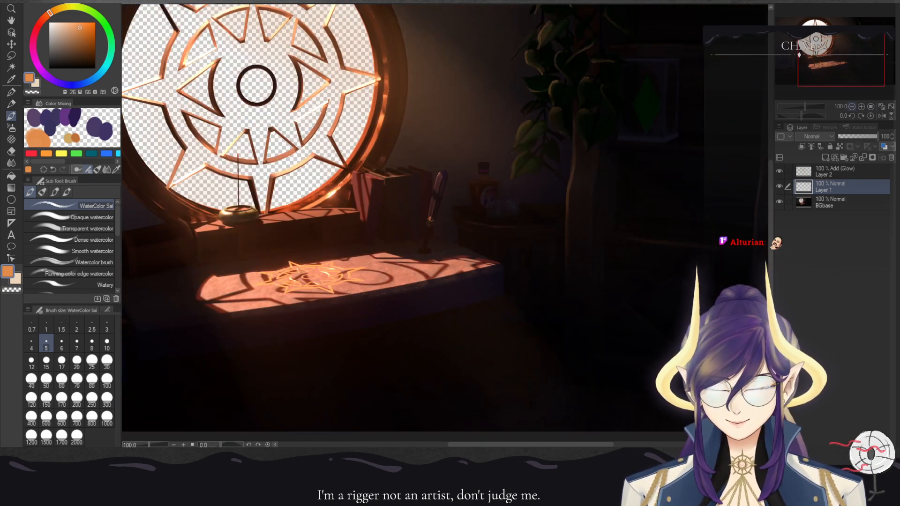
{"action": "left_click", "coordinate": [861, 106]}
{"action": "left_click", "coordinate": [861, 107]}
{"action": "left_click", "coordinate": [861, 107]}
{"action": "left_click", "coordinate": [861, 107]}
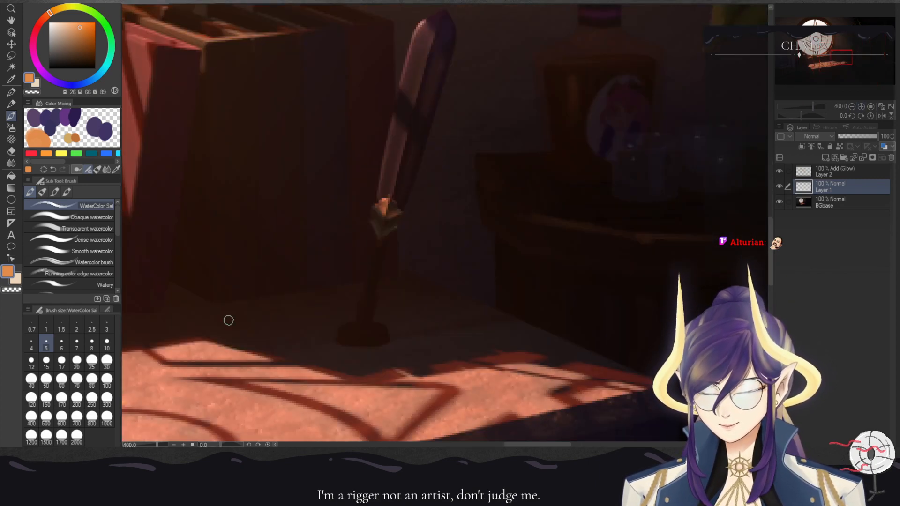
{"action": "left_click", "coordinate": [62, 362]}
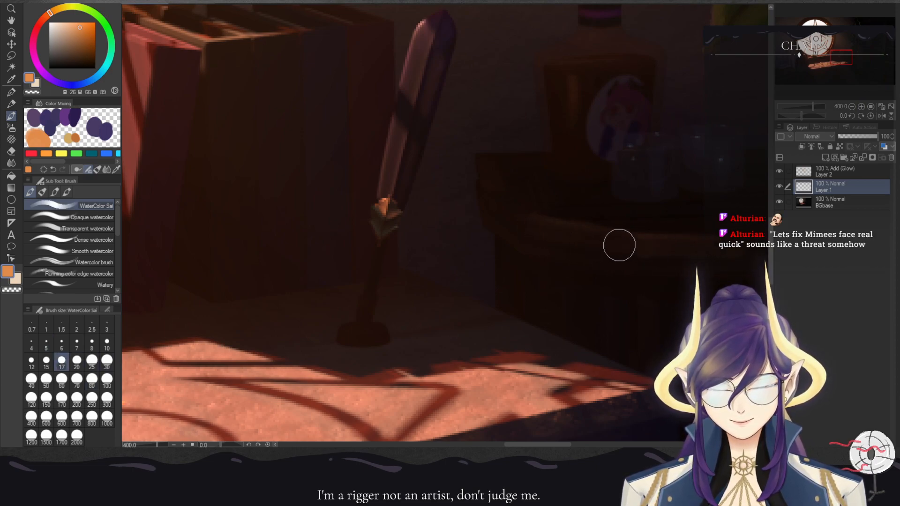
{"action": "left_click", "coordinate": [851, 107]}
{"action": "left_click", "coordinate": [852, 106]}
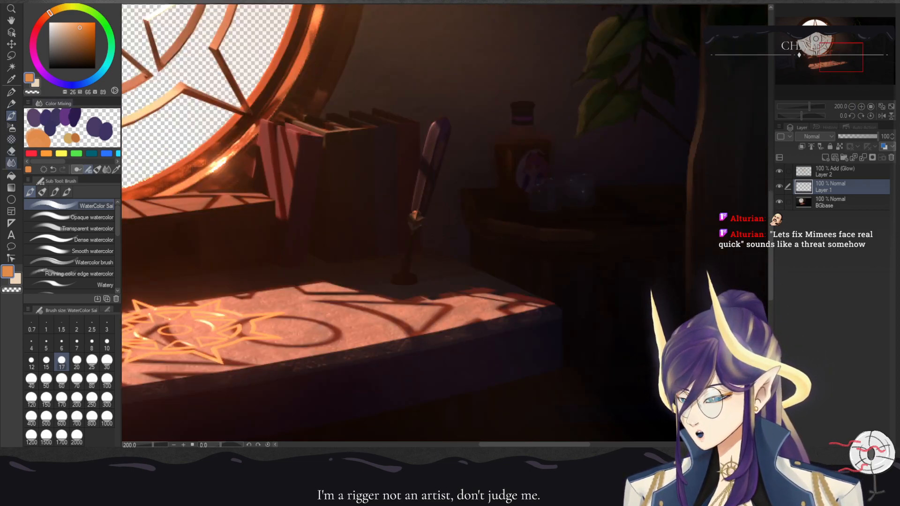
{"action": "left_click", "coordinate": [12, 163]}
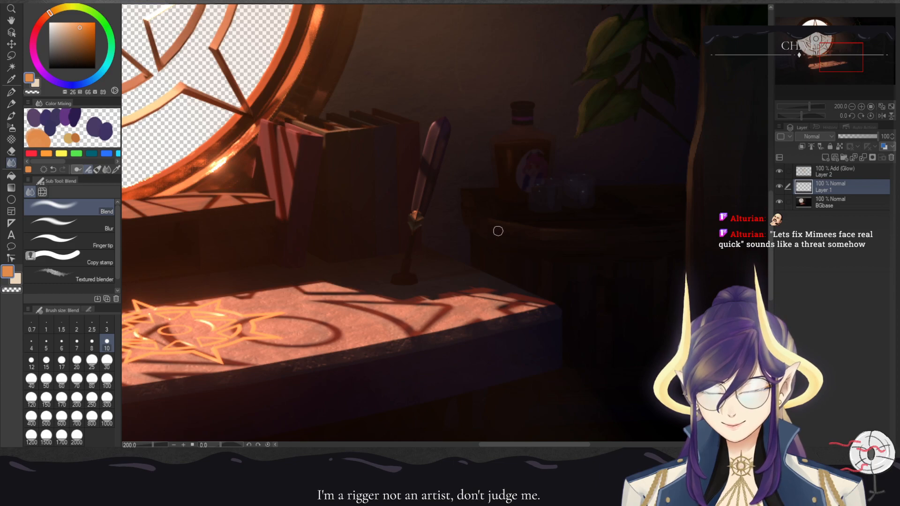
{"action": "left_click", "coordinate": [12, 116]}
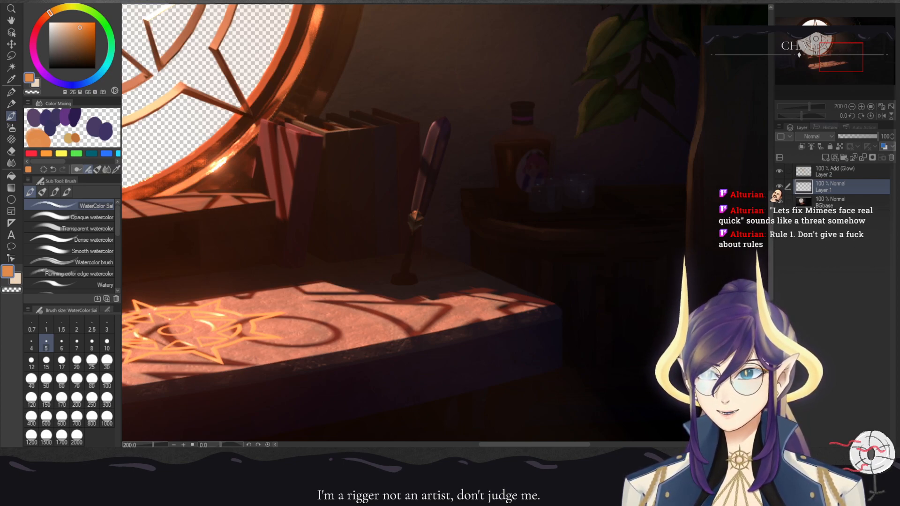
- Try a muted brown highlight stroke on the neck of the side table's bottle with the WaterColor brush at size 5
{"action": "left_click", "coordinate": [861, 107]}
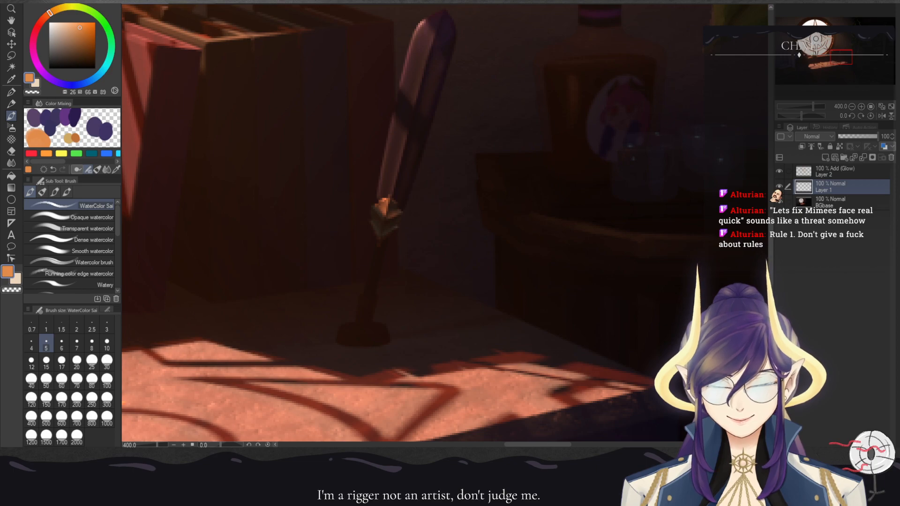
{"action": "mouse_move", "coordinate": [687, 119]}
{"action": "left_mouse_down"}
{"action": "mouse_move", "coordinate": [415, 269]}
{"action": "mouse_move", "coordinate": [419, 222]}
{"action": "left_mouse_up"}
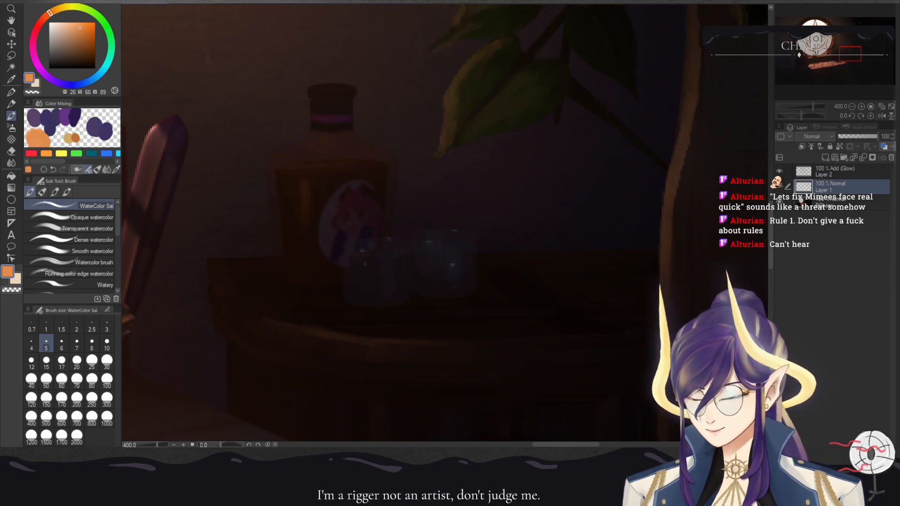
{"action": "left_click", "coordinate": [299, 152], "text": "alt"}
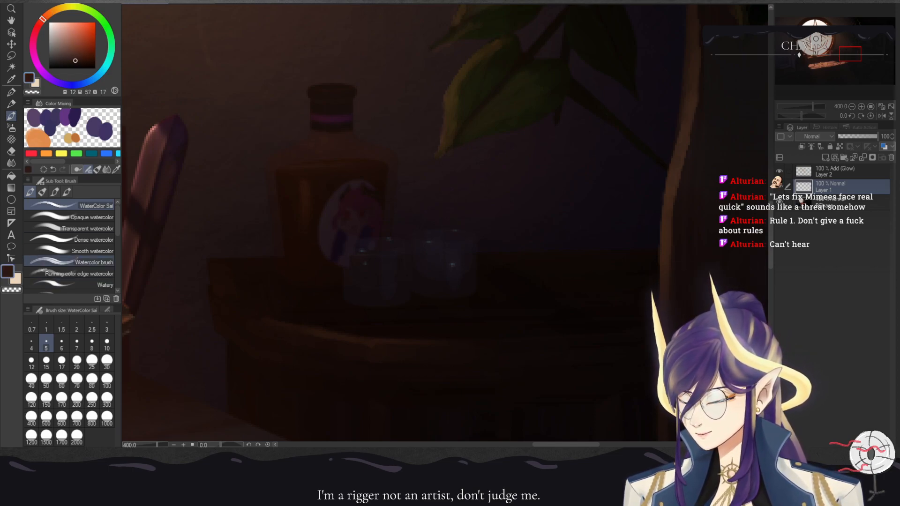
{"action": "left_click", "coordinate": [66, 53]}
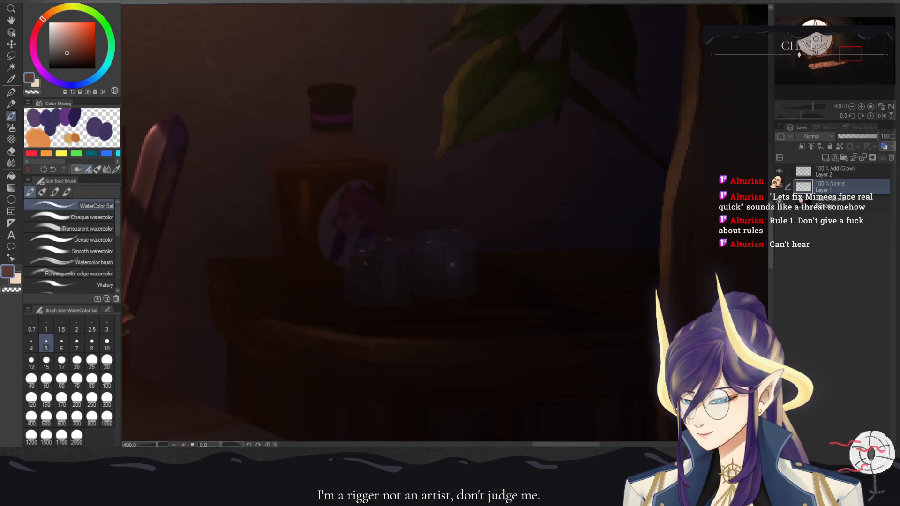
{"action": "left_click", "coordinate": [50, 13]}
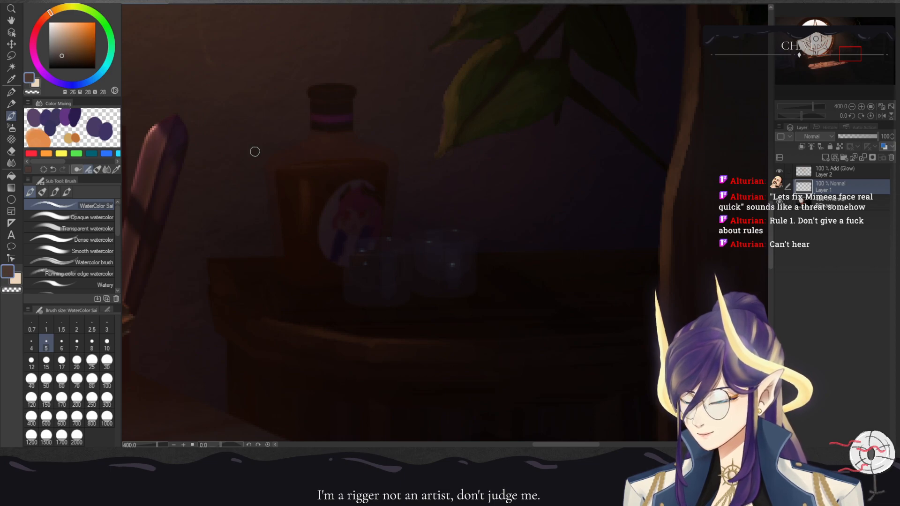
{"action": "left_click_drag", "start_coordinate": [313, 103], "coordinate": [314, 123]}
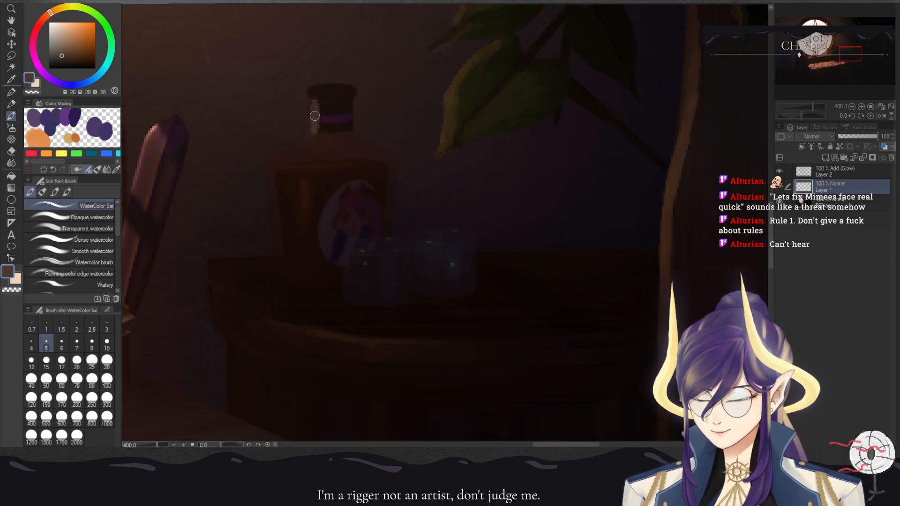
{"action": "key", "text": "ctrl+z"}
- Outline a wider bottle shape around the existing bottle in dark brown with the Turnip pen at size 5
{"action": "key", "text": "p"}
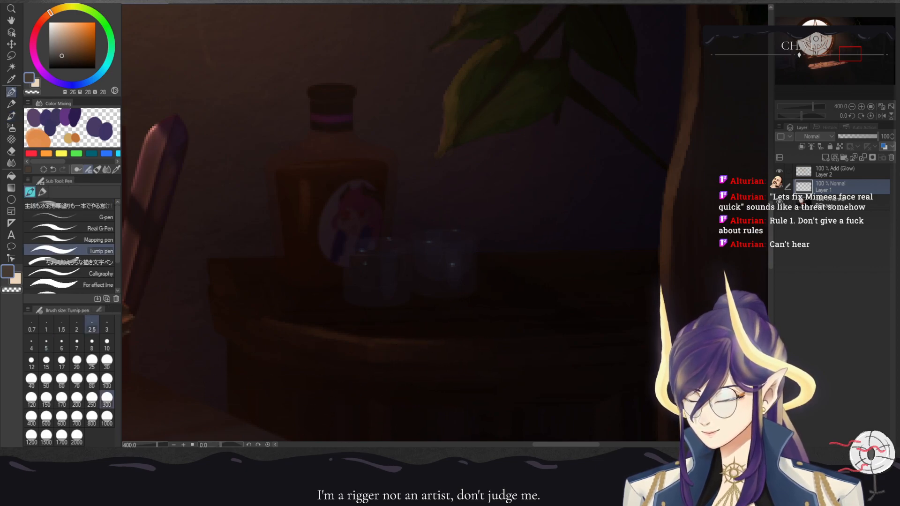
{"action": "left_click", "coordinate": [45, 344]}
{"action": "left_click", "coordinate": [445, 224], "text": "alt"}
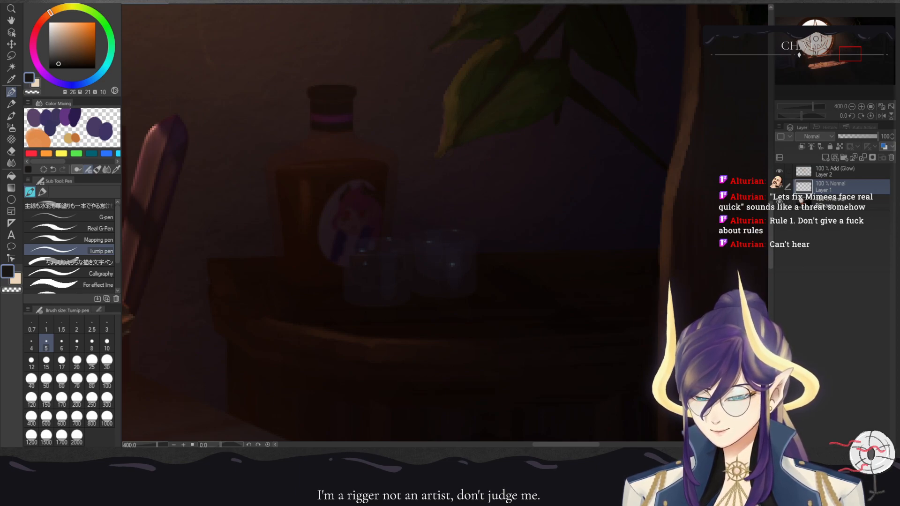
{"action": "left_click", "coordinate": [70, 66]}
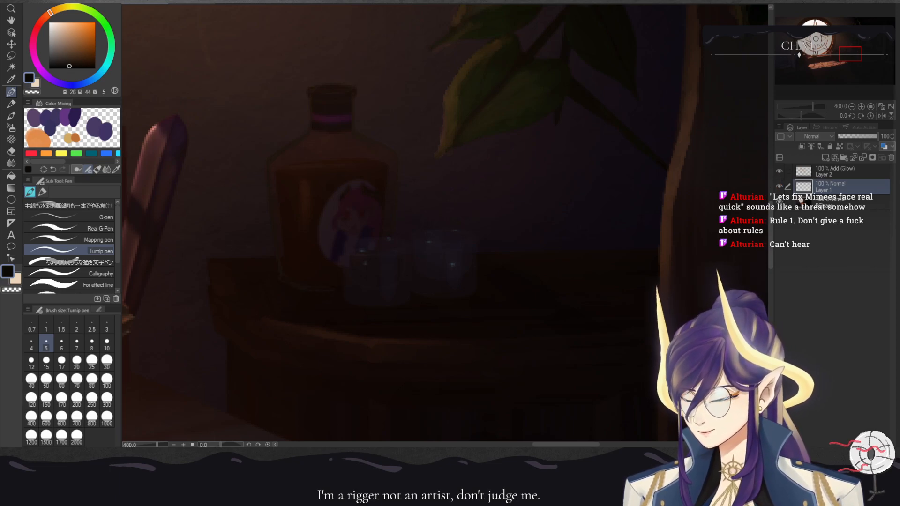
- Fill the bottle's body with dark reddish brown at pen size 10, painting over its label
{"action": "left_click", "coordinate": [40, 22]}
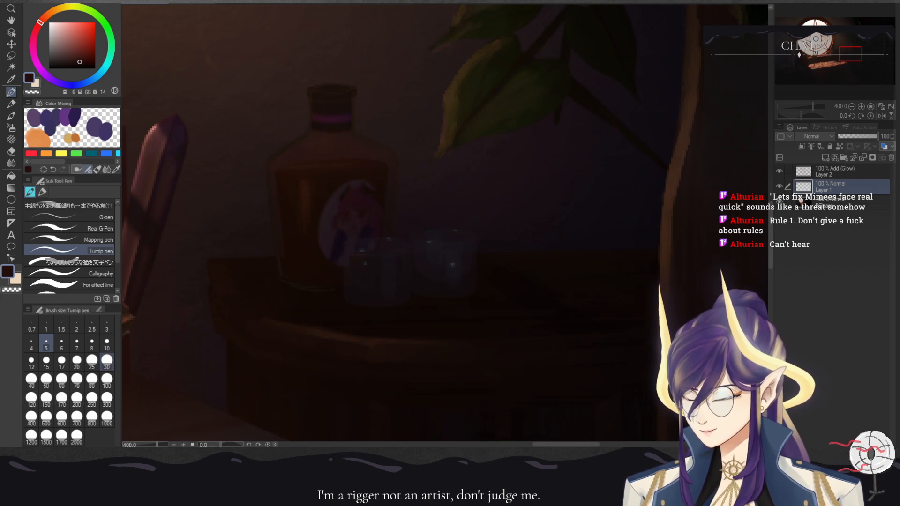
{"action": "left_click", "coordinate": [106, 345]}
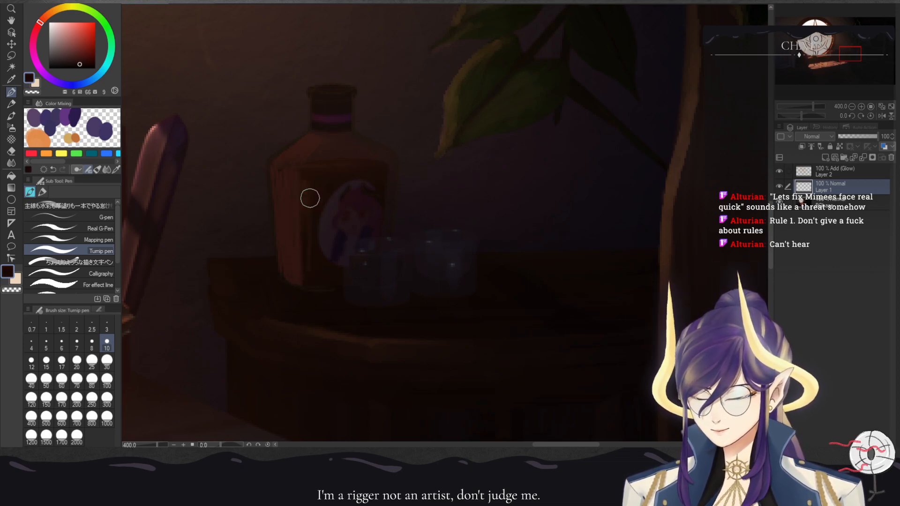
{"action": "mouse_move", "coordinate": [312, 265]}
{"action": "left_mouse_down"}
{"action": "mouse_move", "coordinate": [338, 175]}
{"action": "mouse_move", "coordinate": [353, 239]}
{"action": "mouse_move", "coordinate": [370, 173]}
{"action": "mouse_move", "coordinate": [381, 225]}
{"action": "mouse_move", "coordinate": [388, 191]}
{"action": "left_mouse_up"}
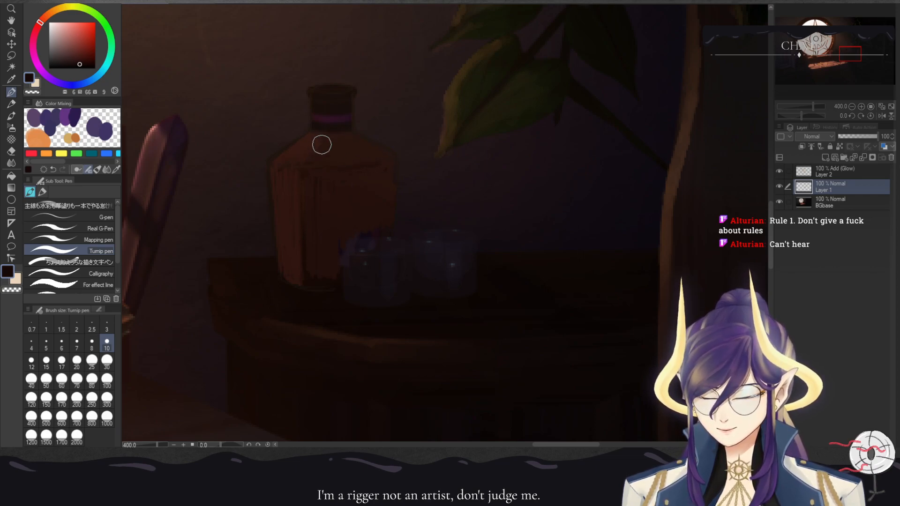
- Add a vertical highlight streak and a short shoulder highlight to the bottle in a sampled, less saturated brown
{"action": "left_click", "coordinate": [309, 183], "text": "alt"}
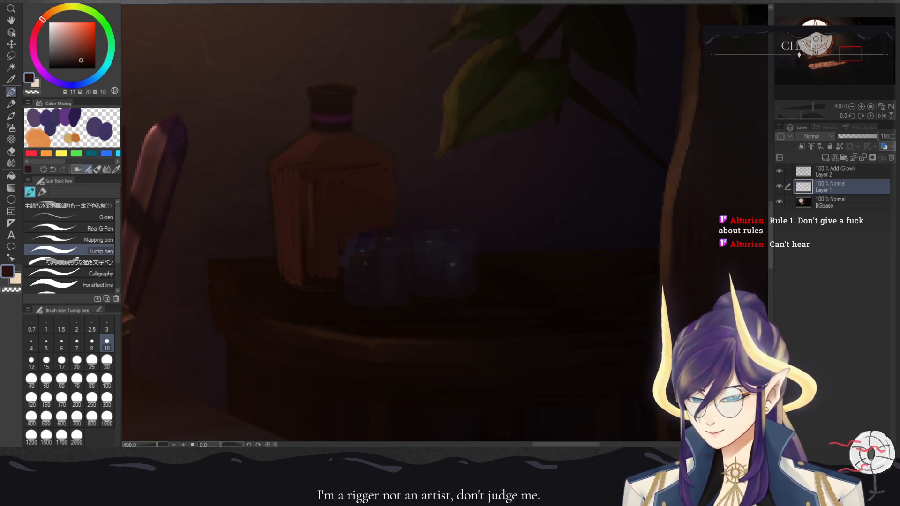
{"action": "left_click", "coordinate": [75, 59]}
{"action": "left_click_drag", "start_coordinate": [310, 182], "coordinate": [311, 249]}
{"action": "left_click_drag", "start_coordinate": [309, 181], "coordinate": [309, 253]}
{"action": "mouse_move", "coordinate": [328, 166]}
{"action": "left_mouse_down"}
{"action": "mouse_move", "coordinate": [304, 168]}
{"action": "mouse_move", "coordinate": [363, 163]}
{"action": "mouse_move", "coordinate": [318, 172]}
{"action": "left_mouse_up"}
- Try painting over the purple band on the bottle's neck with colours sampled around it
{"action": "left_click", "coordinate": [351, 113], "text": "alt"}
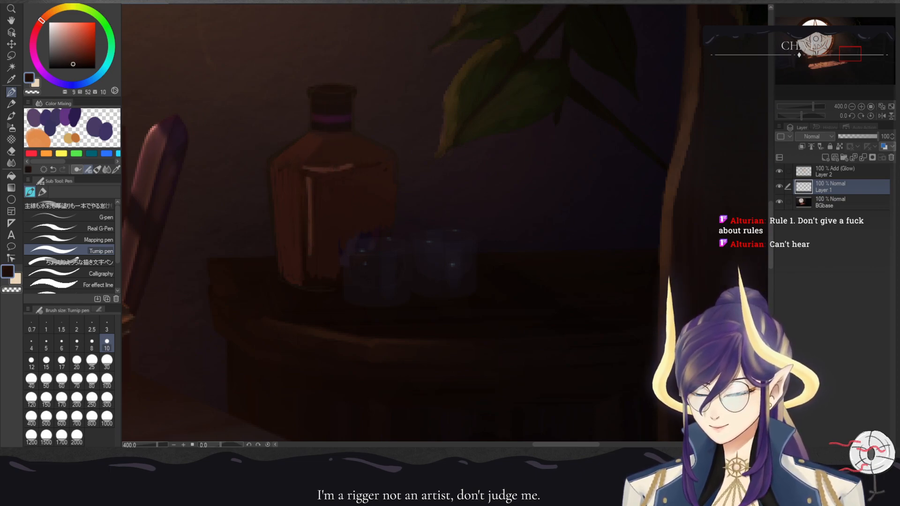
{"action": "left_click_drag", "start_coordinate": [331, 124], "coordinate": [336, 113]}
{"action": "left_click", "coordinate": [336, 108], "text": "alt"}
{"action": "key", "text": "ctrl+z"}
{"action": "key", "text": "ctrl+z"}
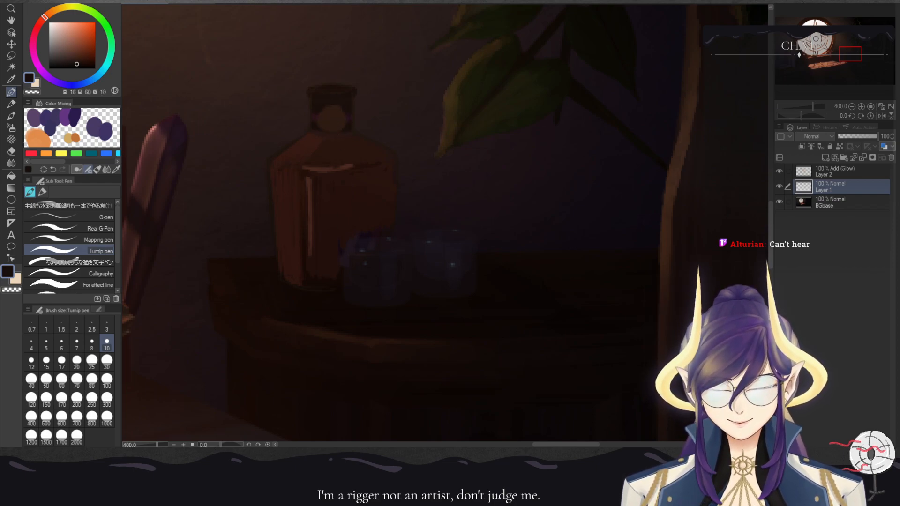
- Hide Layer 2 and paint the bottle's neck and purple band over with a sampled near-black on Layer 1
{"action": "left_click", "coordinate": [779, 172]}
{"action": "left_click", "coordinate": [324, 110], "text": "alt"}
{"action": "mouse_move", "coordinate": [334, 104]}
{"action": "left_mouse_down"}
{"action": "mouse_move", "coordinate": [331, 129]}
{"action": "mouse_move", "coordinate": [342, 112]}
{"action": "mouse_move", "coordinate": [316, 118]}
{"action": "mouse_move", "coordinate": [323, 127]}
{"action": "left_mouse_up"}
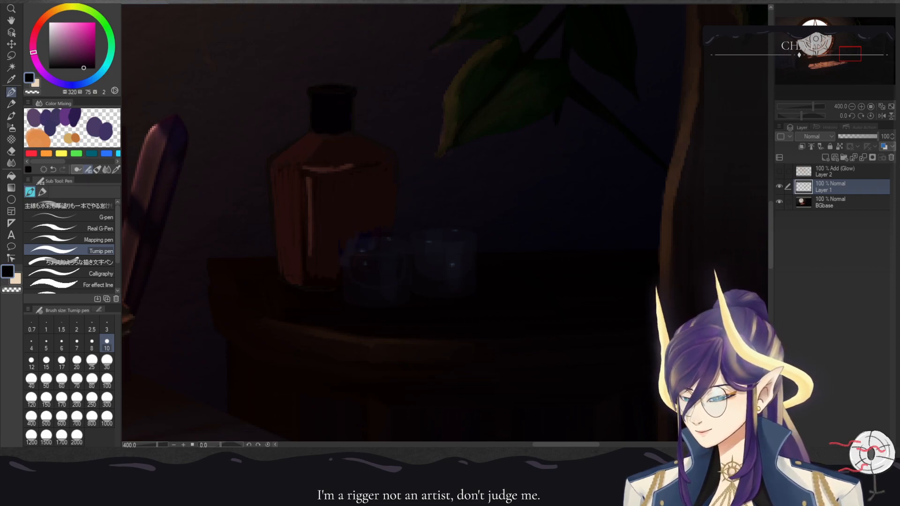
- Define the bottle's mouth with a dark plum rim and near-black shading at pen size 10
{"action": "left_click", "coordinate": [69, 63]}
{"action": "mouse_move", "coordinate": [314, 98]}
{"action": "left_mouse_down"}
{"action": "mouse_move", "coordinate": [348, 100]}
{"action": "mouse_move", "coordinate": [348, 90]}
{"action": "left_mouse_up"}
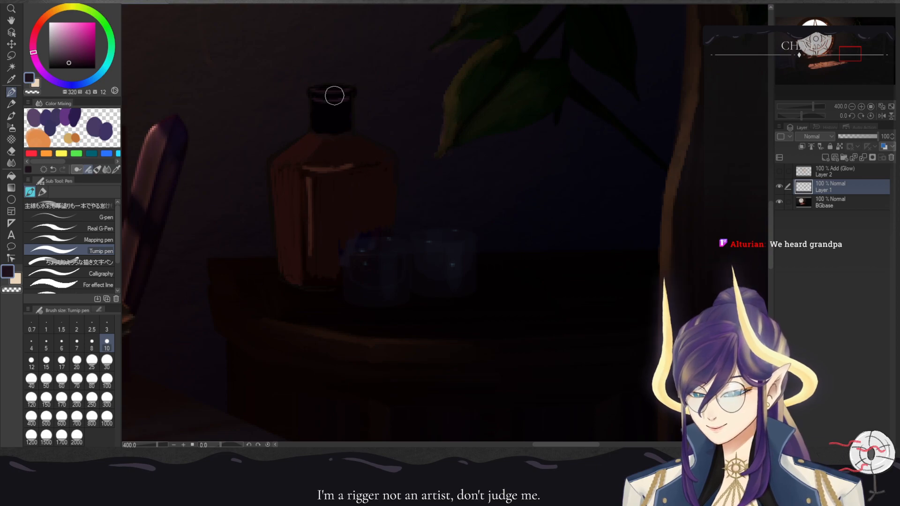
{"action": "left_click", "coordinate": [83, 68]}
{"action": "left_click_drag", "start_coordinate": [319, 97], "coordinate": [354, 90]}
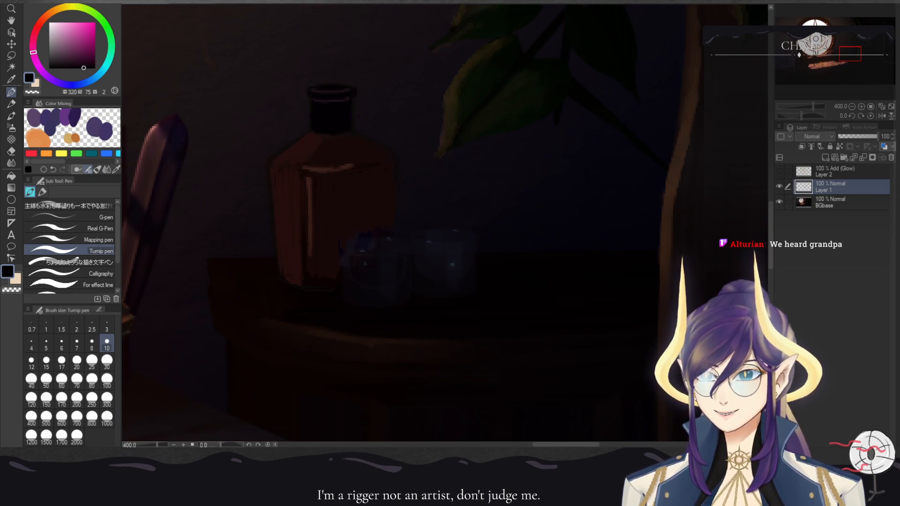
- Add a faint vertical highlight to the bottle's dark neck with colours sampled around its base, using the Turnip pen at size 10
{"action": "left_click", "coordinate": [334, 134], "text": "alt"}
{"action": "left_click", "coordinate": [334, 144], "text": "alt"}
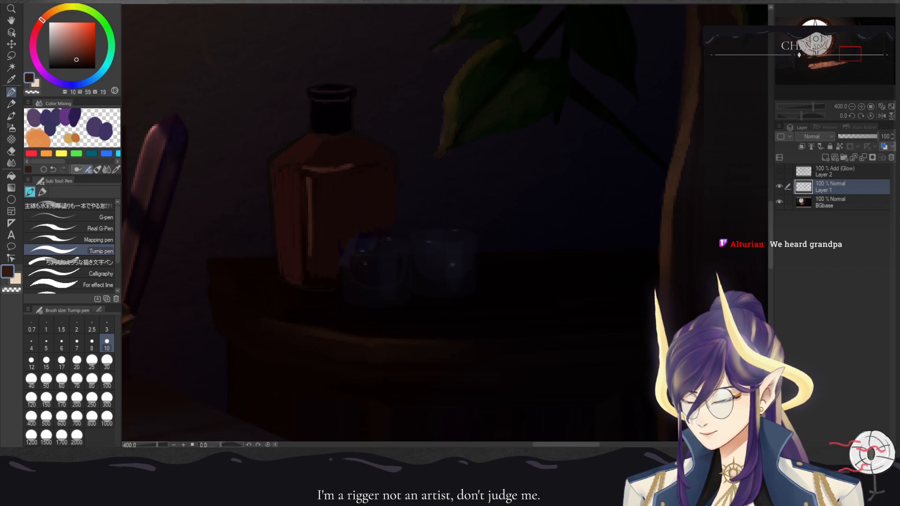
{"action": "left_click", "coordinate": [332, 130], "text": "alt"}
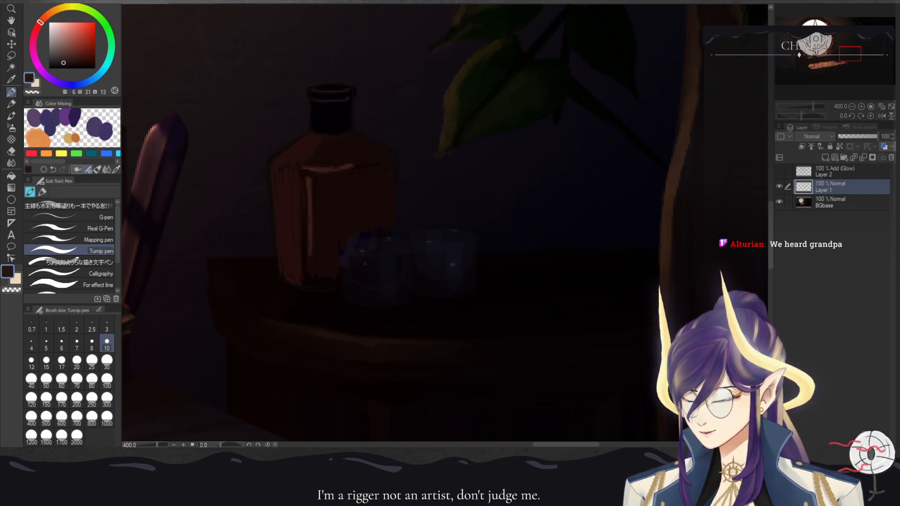
{"action": "left_click", "coordinate": [332, 126], "text": "alt"}
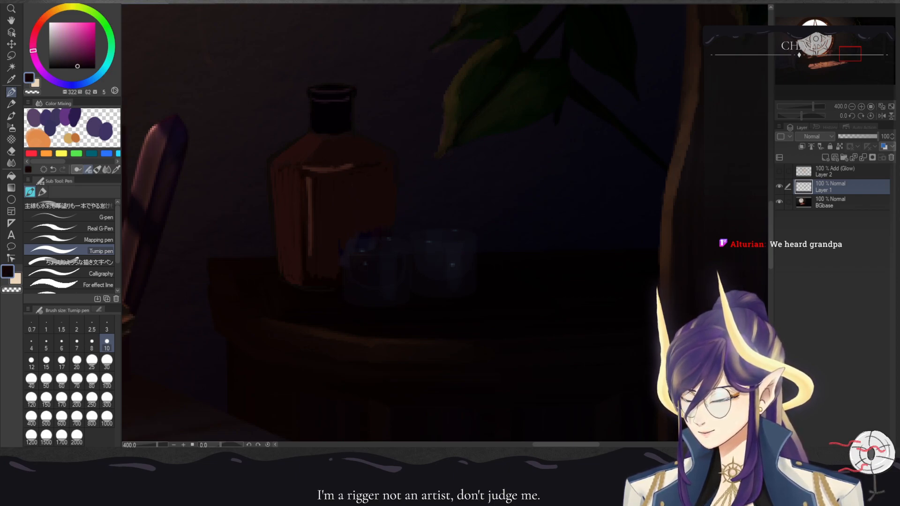
{"action": "left_click", "coordinate": [332, 129], "text": "alt"}
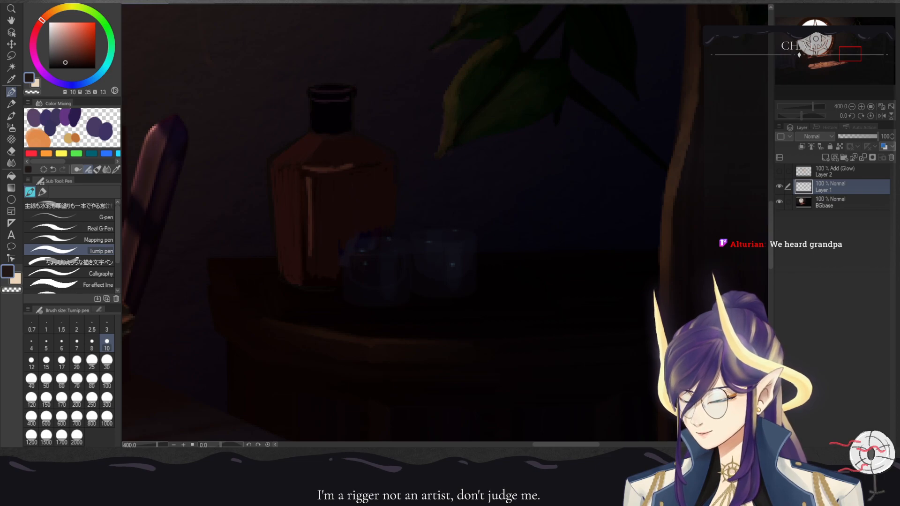
{"action": "left_click", "coordinate": [332, 129], "text": "alt"}
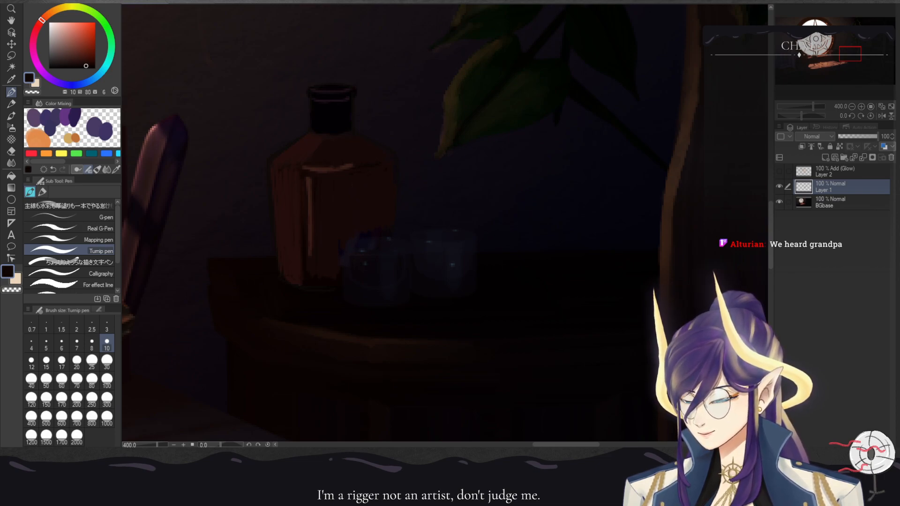
{"action": "left_click", "coordinate": [332, 129], "text": "alt"}
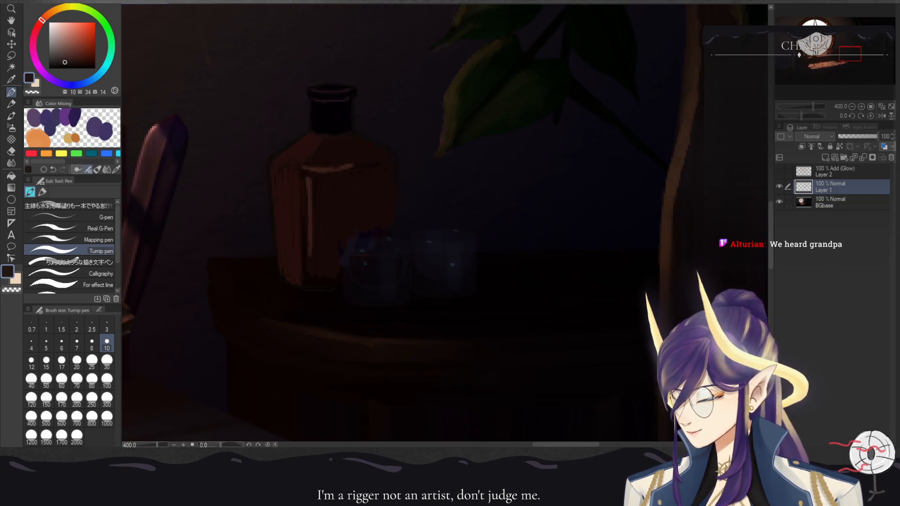
{"action": "left_click", "coordinate": [278, 133], "text": "alt"}
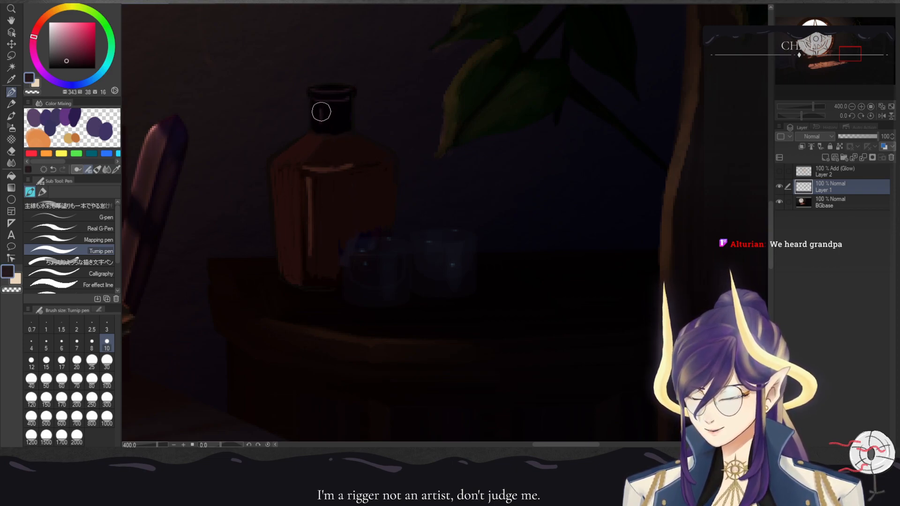
- Soften the bottle's body highlights and its overlap with the front glass using the WaterColor Sai brush at sizes 3 and 10 and sampled browns
{"action": "left_click", "coordinate": [12, 115]}
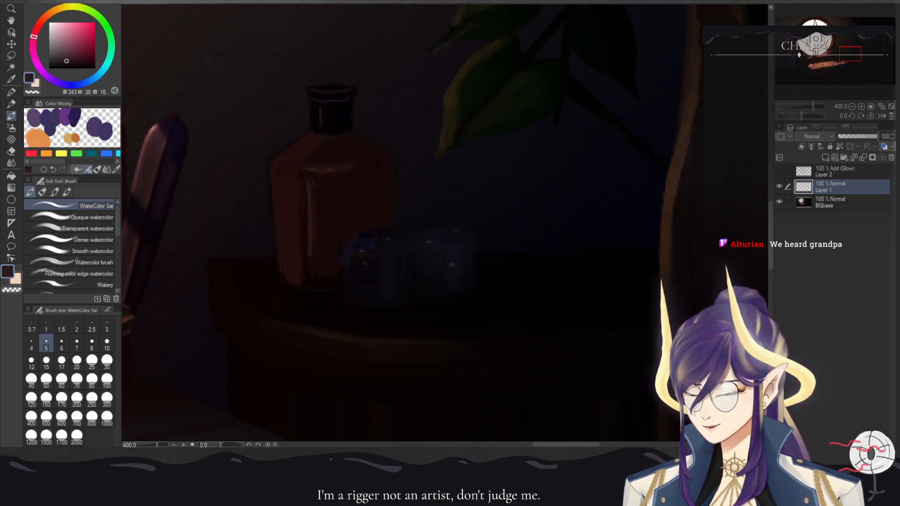
{"action": "left_click", "coordinate": [315, 185], "text": "alt"}
{"action": "left_click", "coordinate": [107, 328]}
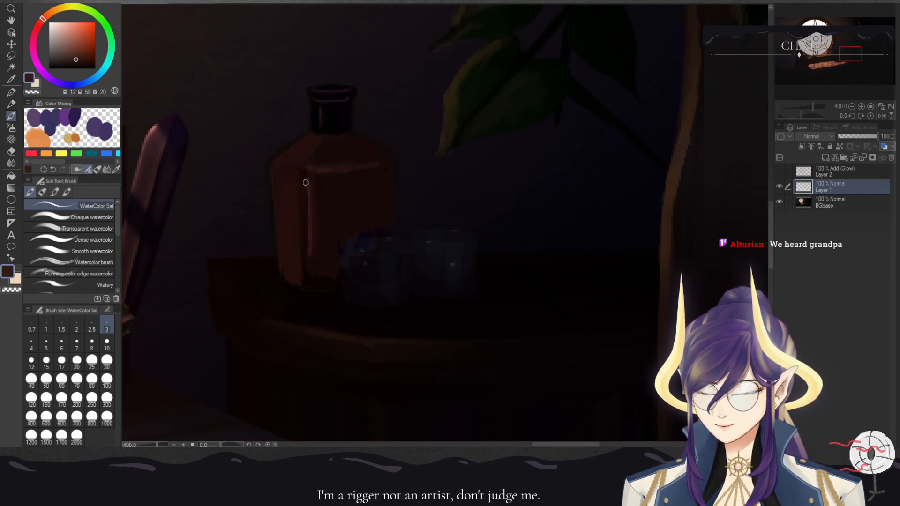
{"action": "left_click", "coordinate": [321, 270], "text": "alt"}
{"action": "left_click", "coordinate": [107, 344]}
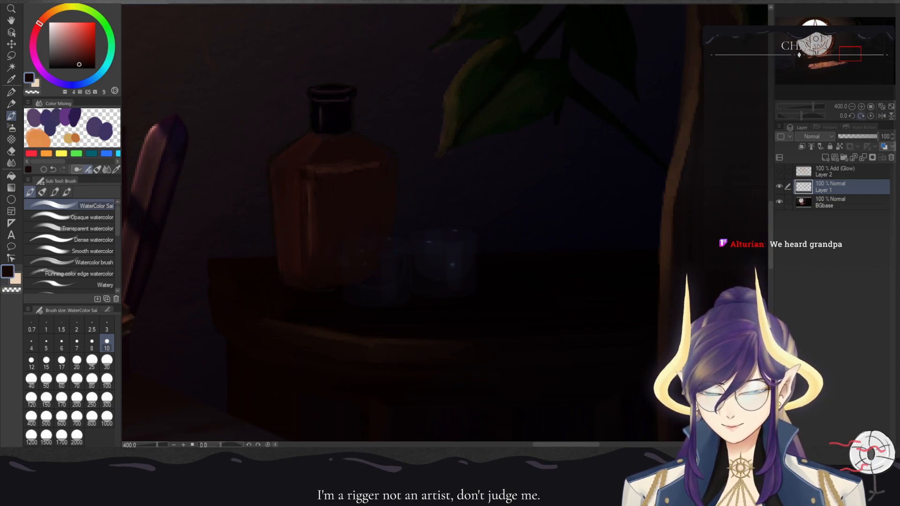
- Examine how the repainted bottle reads within the whole illustration and return to the close-up of the side table
{"action": "left_click", "coordinate": [852, 107]}
{"action": "left_click", "coordinate": [851, 106]}
{"action": "left_click", "coordinate": [852, 106]}
{"action": "left_click", "coordinate": [852, 106]}
{"action": "left_click", "coordinate": [852, 106]}
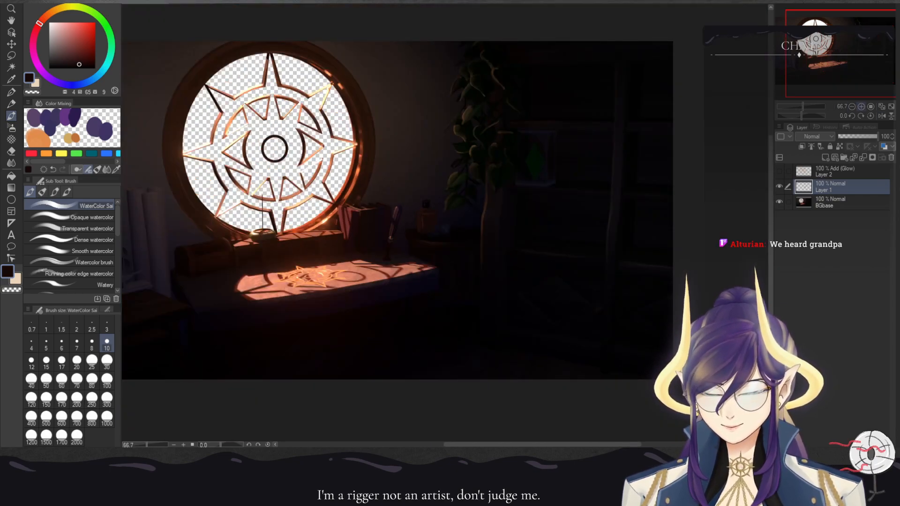
{"action": "left_click", "coordinate": [861, 107]}
{"action": "left_click", "coordinate": [861, 107]}
{"action": "left_click", "coordinate": [861, 106]}
{"action": "left_click", "coordinate": [861, 107]}
{"action": "left_click", "coordinate": [861, 106]}
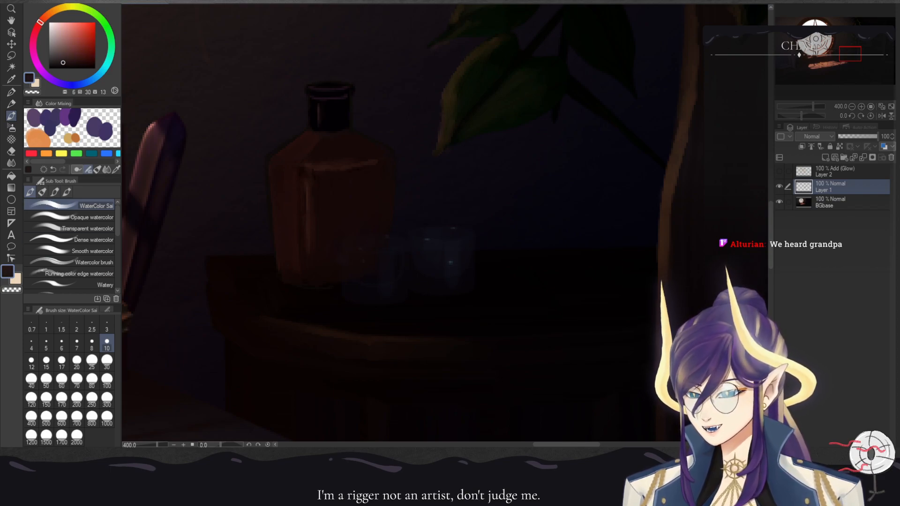
- Refine the blend between the bottle's lower body and the overlapping glass with colours repeatedly sampled around them
{"action": "left_click", "coordinate": [324, 267], "text": "alt"}
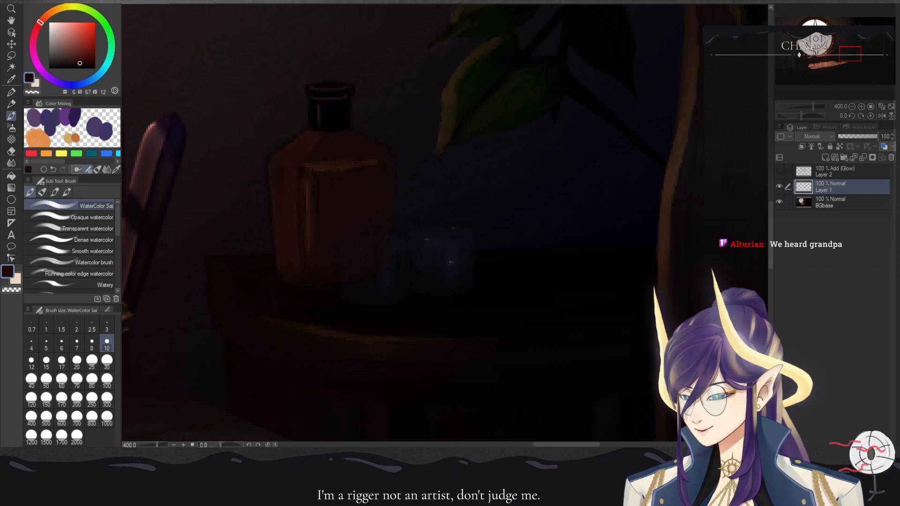
{"action": "left_click", "coordinate": [363, 257], "text": "alt"}
{"action": "left_click", "coordinate": [364, 257], "text": "alt"}
{"action": "left_click", "coordinate": [363, 258], "text": "alt"}
{"action": "left_click", "coordinate": [363, 257], "text": "alt"}
{"action": "left_click", "coordinate": [363, 258], "text": "alt"}
{"action": "left_click", "coordinate": [375, 263], "text": "alt"}
{"action": "left_click", "coordinate": [375, 263], "text": "alt"}
{"action": "left_click", "coordinate": [375, 263], "text": "alt"}
{"action": "left_click", "coordinate": [375, 263], "text": "alt"}
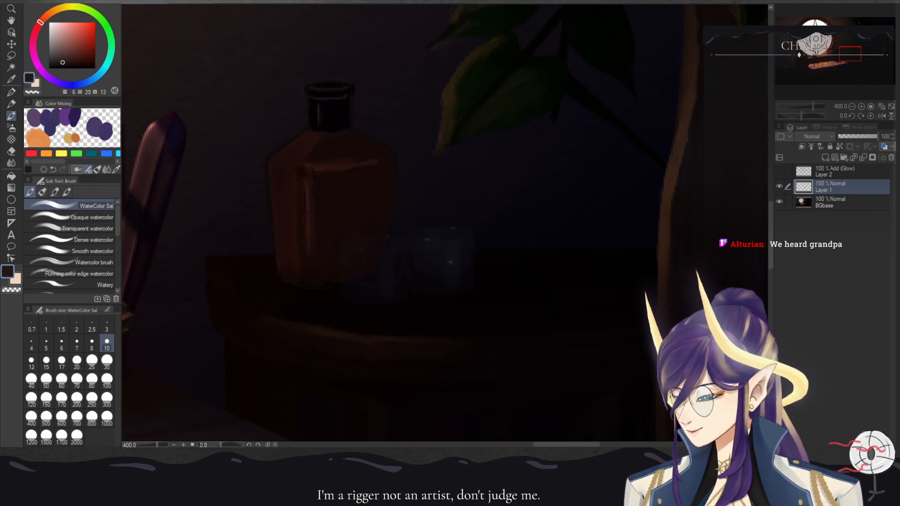
{"action": "left_click", "coordinate": [371, 263], "text": "alt"}
{"action": "left_click", "coordinate": [371, 262], "text": "alt"}
{"action": "left_click", "coordinate": [371, 263], "text": "alt"}
{"action": "left_click", "coordinate": [370, 262], "text": "alt"}
{"action": "left_click", "coordinate": [375, 265], "text": "alt"}
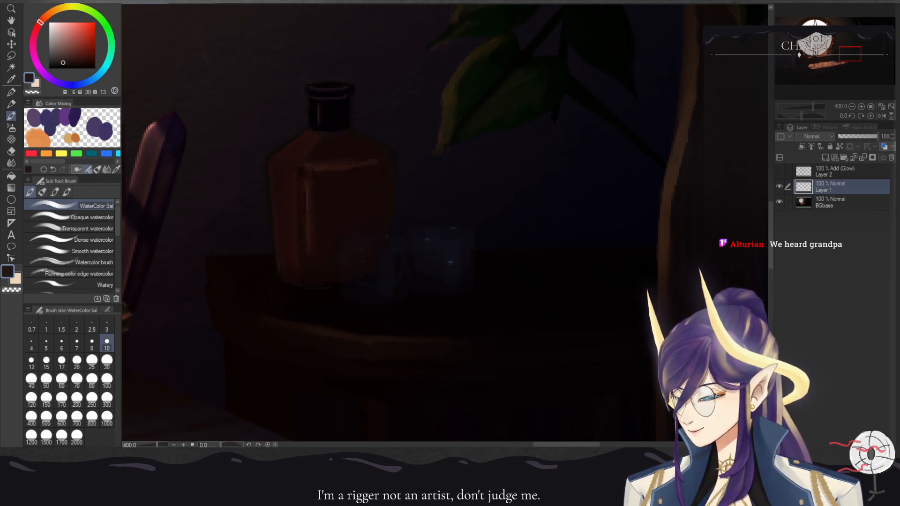
{"action": "left_click", "coordinate": [375, 265], "text": "alt"}
{"action": "left_click", "coordinate": [375, 265], "text": "alt"}
{"action": "left_click", "coordinate": [375, 265], "text": "alt"}
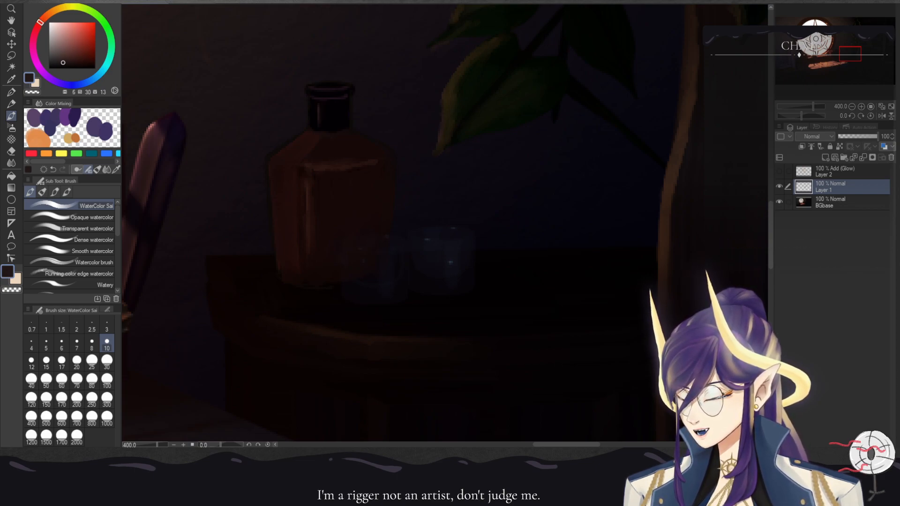
- Try painting a pale greyish-brown oval label on the bottle's body with the Turnip pen
{"action": "left_click", "coordinate": [69, 56]}
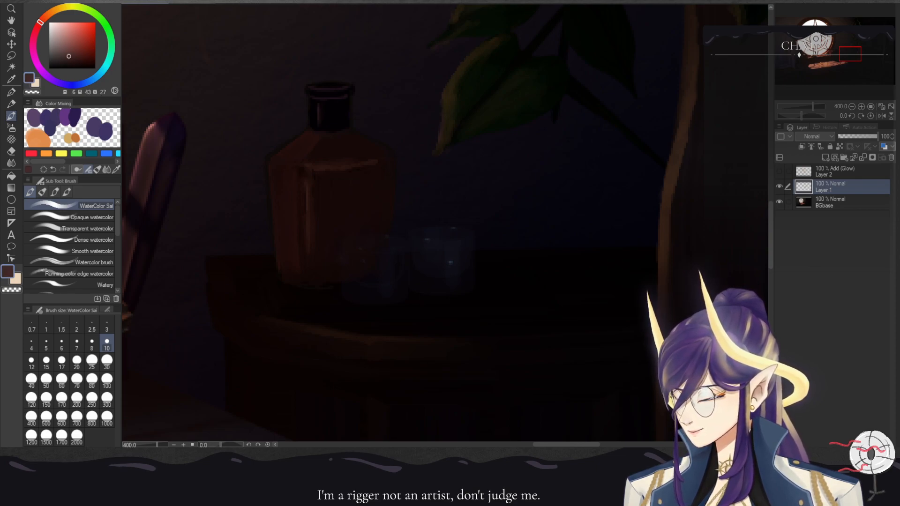
{"action": "left_click", "coordinate": [61, 53]}
{"action": "key", "text": "p"}
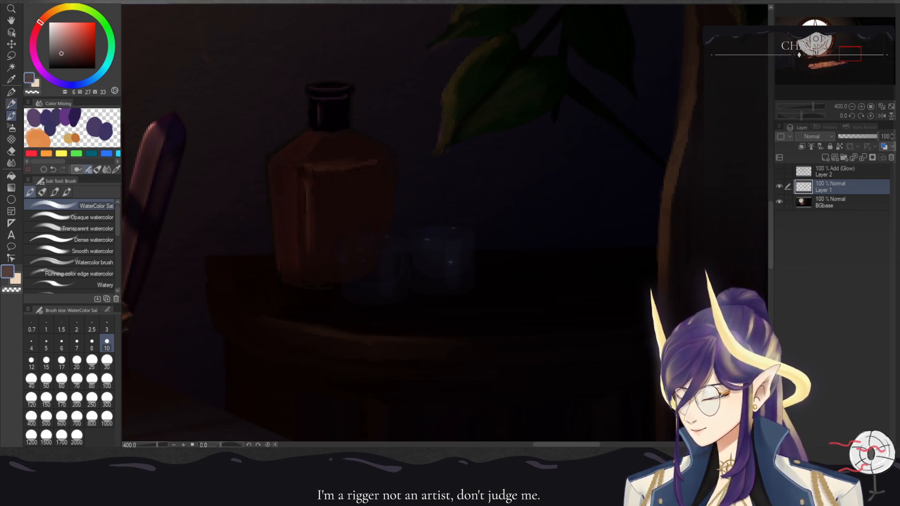
{"action": "mouse_move", "coordinate": [349, 195]}
{"action": "left_mouse_down"}
{"action": "mouse_move", "coordinate": [365, 201]}
{"action": "mouse_move", "coordinate": [355, 236]}
{"action": "left_mouse_up"}
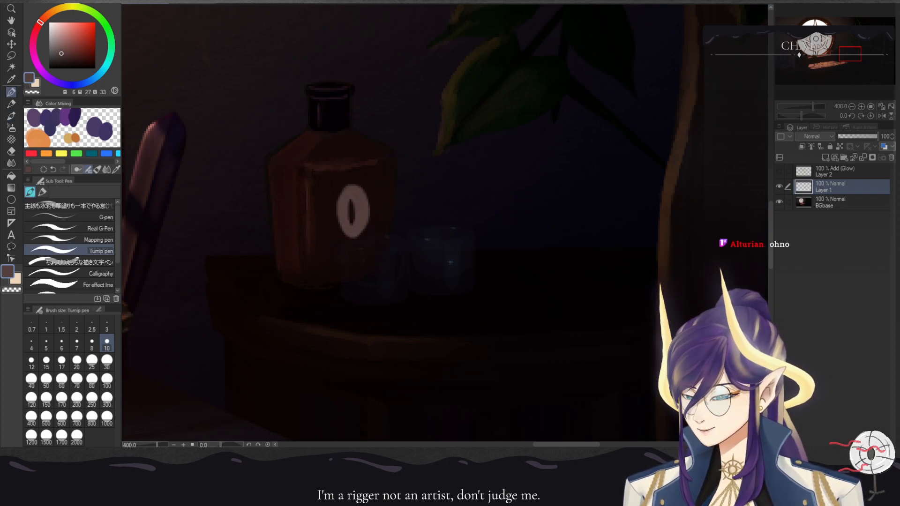
{"action": "key", "text": "ctrl+z"}
{"action": "mouse_move", "coordinate": [337, 211]}
{"action": "left_mouse_down"}
{"action": "mouse_move", "coordinate": [366, 183]}
{"action": "mouse_move", "coordinate": [331, 208]}
{"action": "mouse_move", "coordinate": [338, 191]}
{"action": "mouse_move", "coordinate": [369, 187]}
{"action": "mouse_move", "coordinate": [375, 219]}
{"action": "mouse_move", "coordinate": [366, 235]}
{"action": "mouse_move", "coordinate": [343, 231]}
{"action": "mouse_move", "coordinate": [355, 193]}
{"action": "mouse_move", "coordinate": [353, 231]}
{"action": "mouse_move", "coordinate": [352, 197]}
{"action": "mouse_move", "coordinate": [350, 216]}
{"action": "mouse_move", "coordinate": [369, 211]}
{"action": "mouse_move", "coordinate": [364, 227]}
{"action": "mouse_move", "coordinate": [351, 195]}
{"action": "mouse_move", "coordinate": [343, 205]}
{"action": "mouse_move", "coordinate": [362, 190]}
{"action": "mouse_move", "coordinate": [338, 205]}
{"action": "mouse_move", "coordinate": [360, 182]}
{"action": "mouse_move", "coordinate": [338, 202]}
{"action": "mouse_move", "coordinate": [340, 235]}
{"action": "mouse_move", "coordinate": [354, 242]}
{"action": "mouse_move", "coordinate": [368, 225]}
{"action": "mouse_move", "coordinate": [363, 198]}
{"action": "mouse_move", "coordinate": [342, 195]}
{"action": "mouse_move", "coordinate": [336, 217]}
{"action": "mouse_move", "coordinate": [352, 254]}
{"action": "mouse_move", "coordinate": [368, 247]}
{"action": "mouse_move", "coordinate": [377, 230]}
{"action": "mouse_move", "coordinate": [365, 186]}
{"action": "left_mouse_up"}
{"action": "key", "text": "ctrl+z"}
{"action": "key", "text": "ctrl+z"}
{"action": "key", "text": "ctrl+z"}
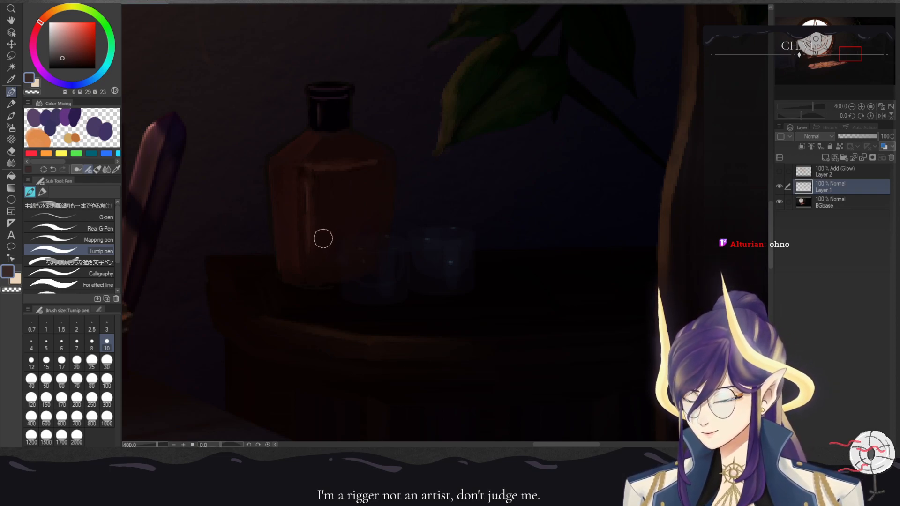
- Outline the edges of the bottle's body in dark red tones with the Turnip pen
{"action": "left_click", "coordinate": [286, 194], "text": "alt"}
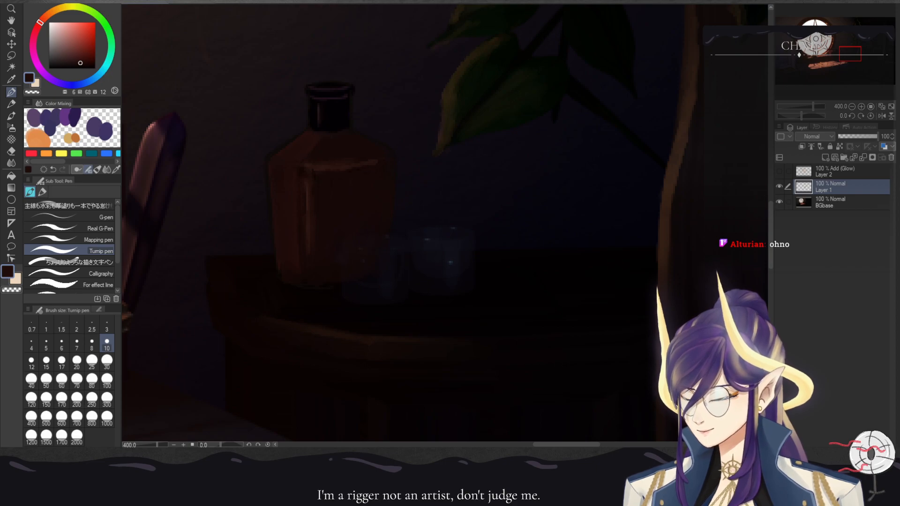
{"action": "left_click", "coordinate": [250, 190], "text": "alt"}
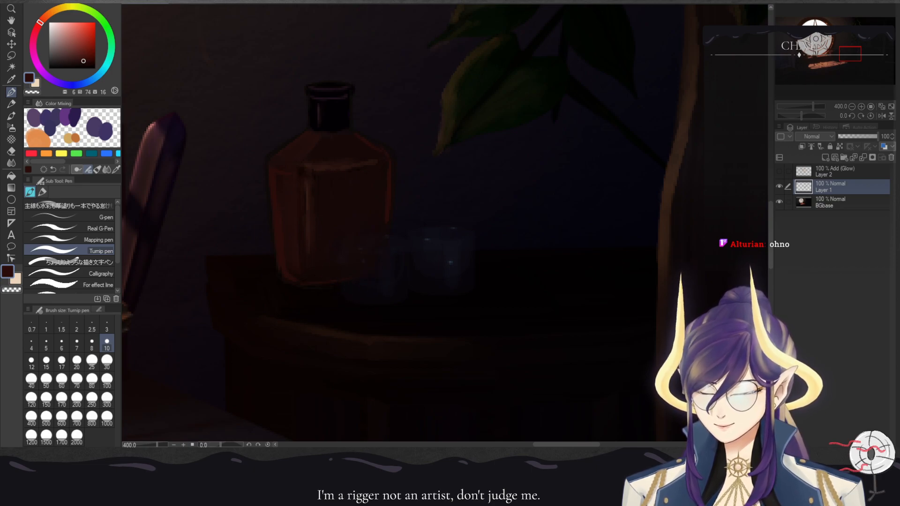
{"action": "left_click", "coordinate": [73, 57]}
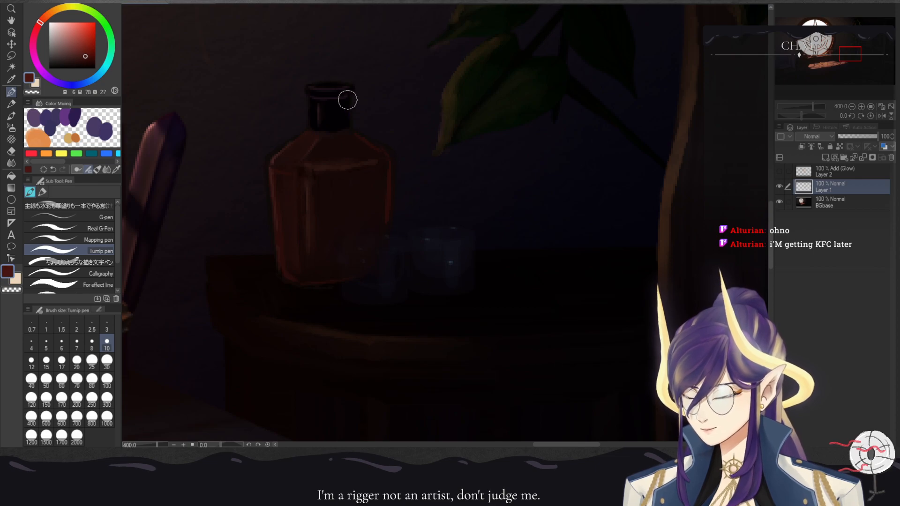
- Paint a red vertical strip from the bottle's mouth down its neck and a dark ochre band across the neck
{"action": "left_click_drag", "start_coordinate": [339, 87], "coordinate": [345, 88]}
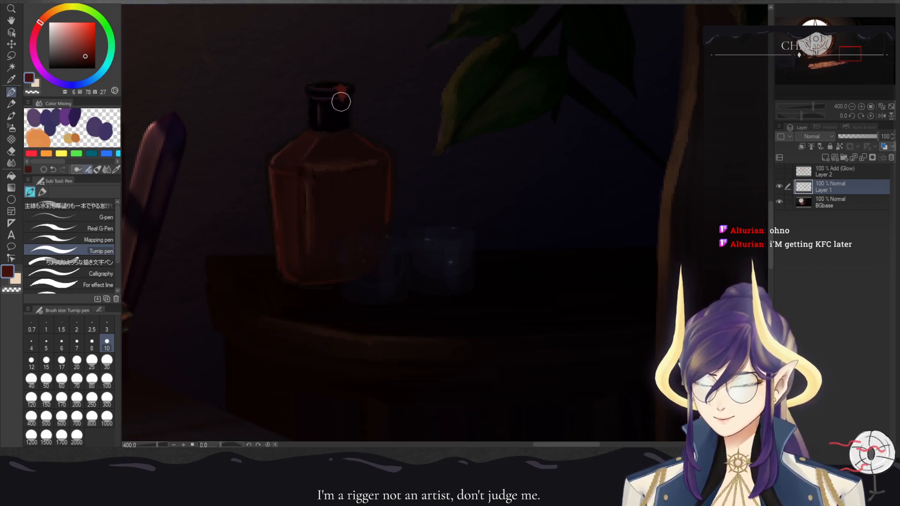
{"action": "left_click_drag", "start_coordinate": [341, 100], "coordinate": [342, 115]}
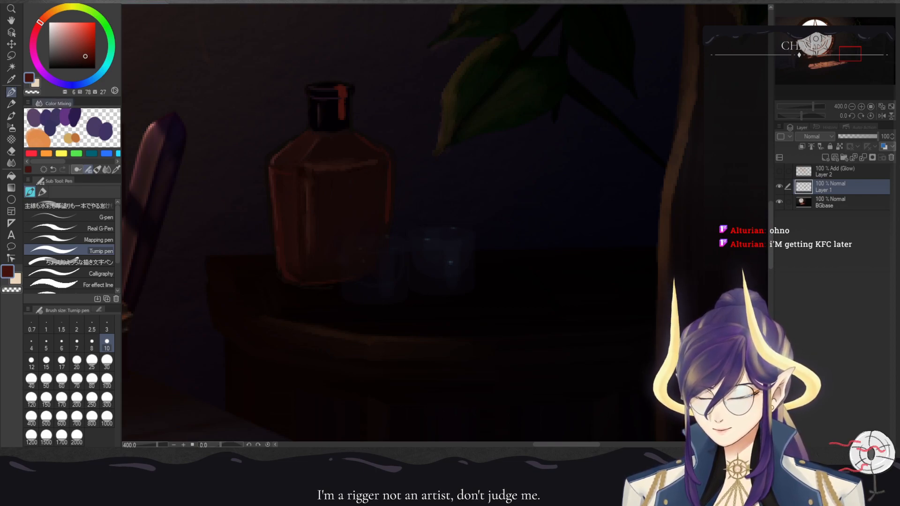
{"action": "left_click", "coordinate": [53, 11]}
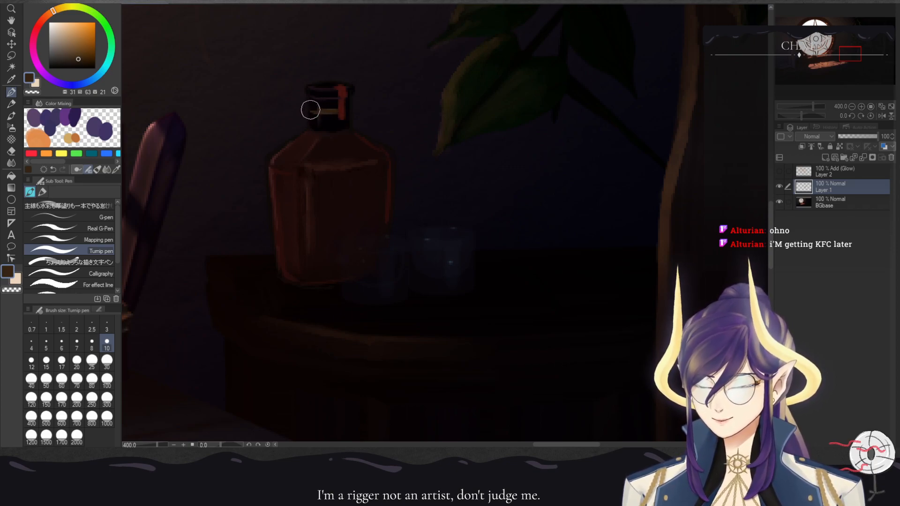
{"action": "left_click_drag", "start_coordinate": [311, 108], "coordinate": [347, 109]}
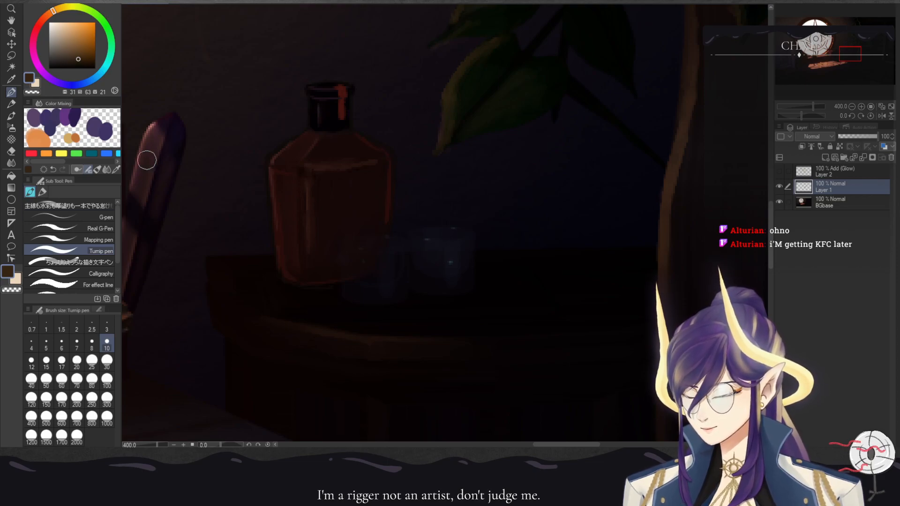
{"action": "left_click", "coordinate": [330, 101], "text": "alt"}
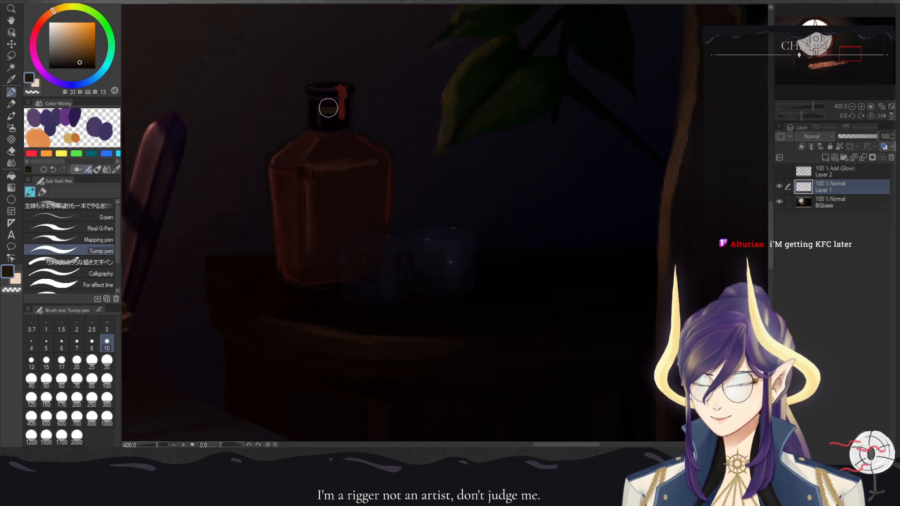
{"action": "mouse_move", "coordinate": [322, 110]}
{"action": "left_mouse_down"}
{"action": "mouse_move", "coordinate": [311, 109]}
{"action": "mouse_move", "coordinate": [339, 110]}
{"action": "left_mouse_up"}
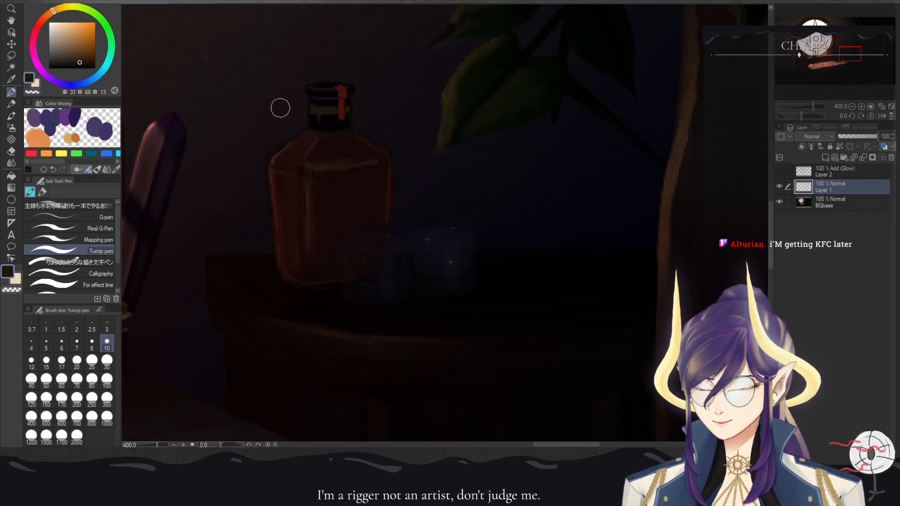
{"action": "left_click", "coordinate": [326, 119], "text": "alt"}
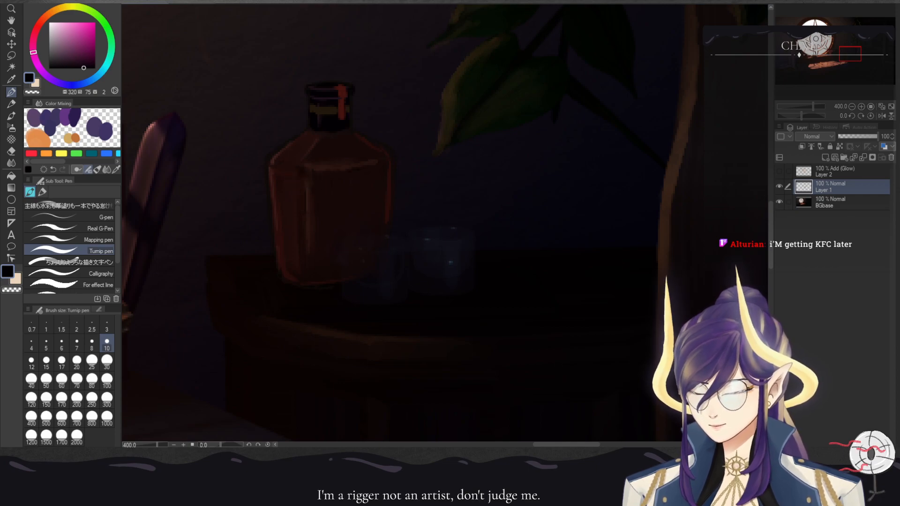
- Paint a filled oval label in muted brown on the front of the bottle's body
{"action": "left_click", "coordinate": [75, 57]}
{"action": "left_click", "coordinate": [47, 14]}
{"action": "left_click", "coordinate": [68, 56]}
{"action": "mouse_move", "coordinate": [356, 183]}
{"action": "left_mouse_down"}
{"action": "mouse_move", "coordinate": [325, 218]}
{"action": "mouse_move", "coordinate": [342, 183]}
{"action": "mouse_move", "coordinate": [362, 184]}
{"action": "mouse_move", "coordinate": [368, 219]}
{"action": "mouse_move", "coordinate": [358, 187]}
{"action": "mouse_move", "coordinate": [337, 195]}
{"action": "mouse_move", "coordinate": [347, 232]}
{"action": "mouse_move", "coordinate": [341, 195]}
{"action": "mouse_move", "coordinate": [362, 183]}
{"action": "left_mouse_up"}
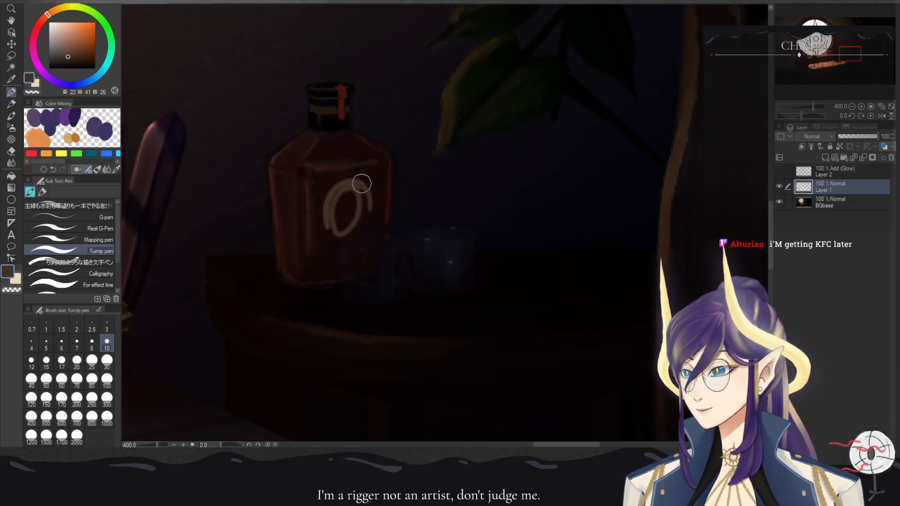
{"action": "mouse_move", "coordinate": [327, 196]}
{"action": "left_mouse_down"}
{"action": "mouse_move", "coordinate": [336, 213]}
{"action": "mouse_move", "coordinate": [348, 187]}
{"action": "mouse_move", "coordinate": [333, 226]}
{"action": "mouse_move", "coordinate": [333, 201]}
{"action": "mouse_move", "coordinate": [344, 190]}
{"action": "mouse_move", "coordinate": [338, 226]}
{"action": "mouse_move", "coordinate": [353, 196]}
{"action": "mouse_move", "coordinate": [362, 210]}
{"action": "mouse_move", "coordinate": [345, 189]}
{"action": "mouse_move", "coordinate": [364, 205]}
{"action": "mouse_move", "coordinate": [354, 189]}
{"action": "mouse_move", "coordinate": [365, 204]}
{"action": "mouse_move", "coordinate": [362, 192]}
{"action": "mouse_move", "coordinate": [364, 212]}
{"action": "mouse_move", "coordinate": [352, 190]}
{"action": "mouse_move", "coordinate": [368, 213]}
{"action": "mouse_move", "coordinate": [361, 189]}
{"action": "mouse_move", "coordinate": [369, 212]}
{"action": "mouse_move", "coordinate": [366, 220]}
{"action": "mouse_move", "coordinate": [364, 203]}
{"action": "mouse_move", "coordinate": [358, 225]}
{"action": "mouse_move", "coordinate": [348, 214]}
{"action": "mouse_move", "coordinate": [370, 209]}
{"action": "mouse_move", "coordinate": [354, 243]}
{"action": "mouse_move", "coordinate": [337, 238]}
{"action": "mouse_move", "coordinate": [351, 232]}
{"action": "mouse_move", "coordinate": [336, 223]}
{"action": "mouse_move", "coordinate": [333, 231]}
{"action": "mouse_move", "coordinate": [331, 221]}
{"action": "mouse_move", "coordinate": [344, 240]}
{"action": "mouse_move", "coordinate": [343, 219]}
{"action": "mouse_move", "coordinate": [348, 226]}
{"action": "mouse_move", "coordinate": [375, 198]}
{"action": "mouse_move", "coordinate": [359, 231]}
{"action": "left_mouse_up"}
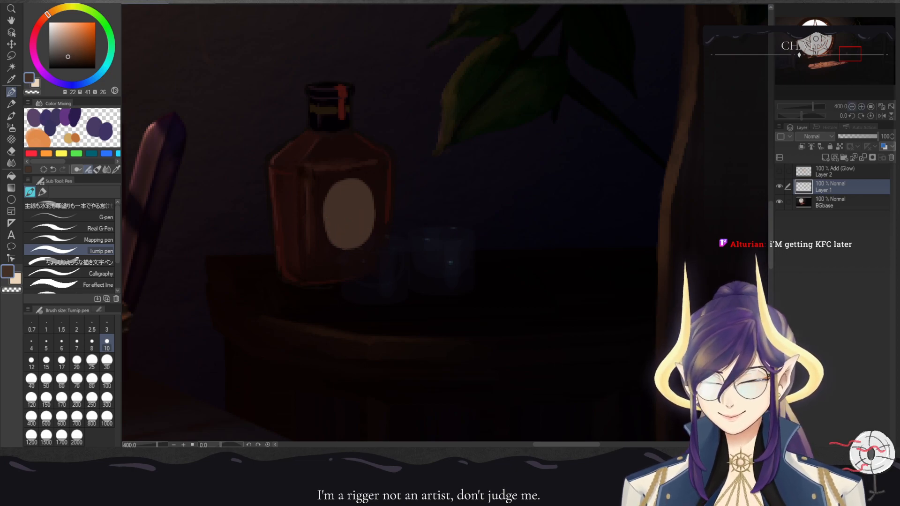
- Examine the labelled bottle within the whole illustration and inspect its label and the glasses up close
{"action": "left_click", "coordinate": [852, 107]}
{"action": "left_click", "coordinate": [852, 106]}
{"action": "left_click", "coordinate": [852, 107]}
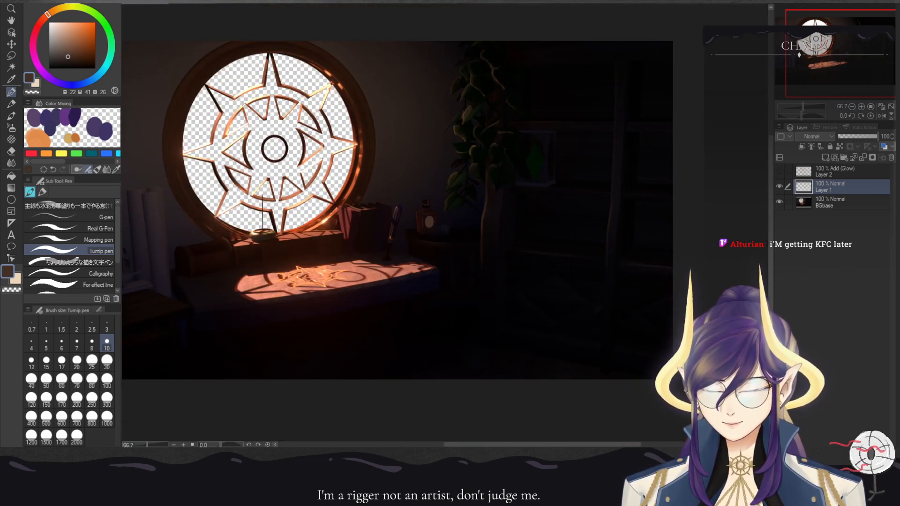
{"action": "left_click", "coordinate": [861, 107]}
{"action": "left_click", "coordinate": [861, 107]}
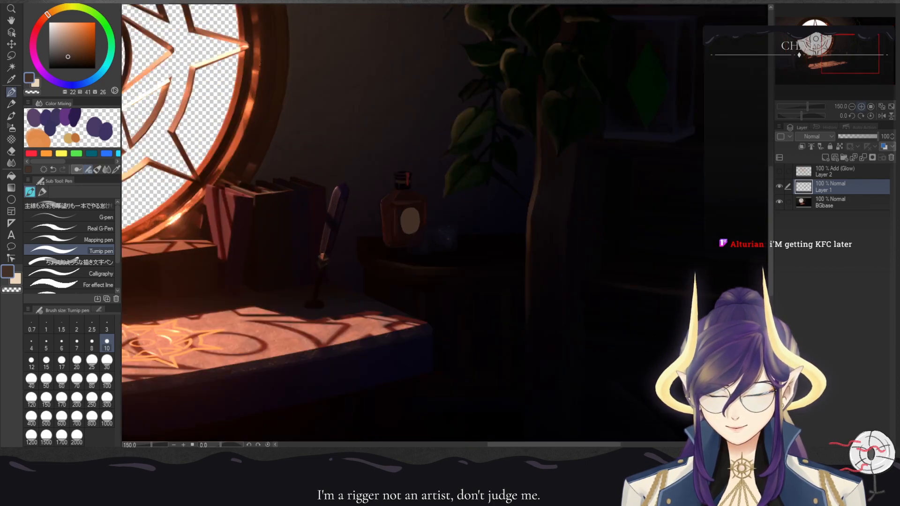
{"action": "left_click", "coordinate": [861, 107]}
{"action": "left_click", "coordinate": [861, 107]}
{"action": "left_click", "coordinate": [861, 107]}
{"action": "left_click", "coordinate": [861, 106]}
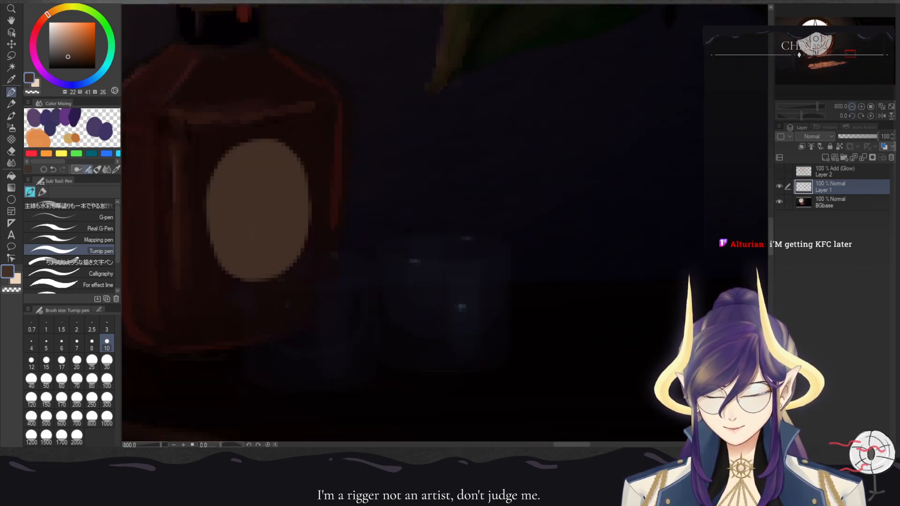
- Paint a thin dark brown oval ring just inside the edge of the bottle's label with the Turnip pen
{"action": "left_click", "coordinate": [852, 107]}
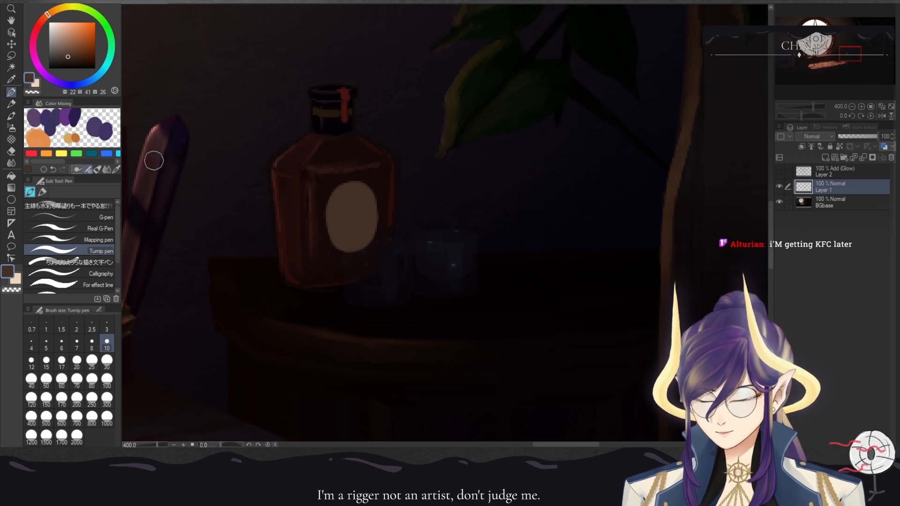
{"action": "left_click", "coordinate": [67, 60]}
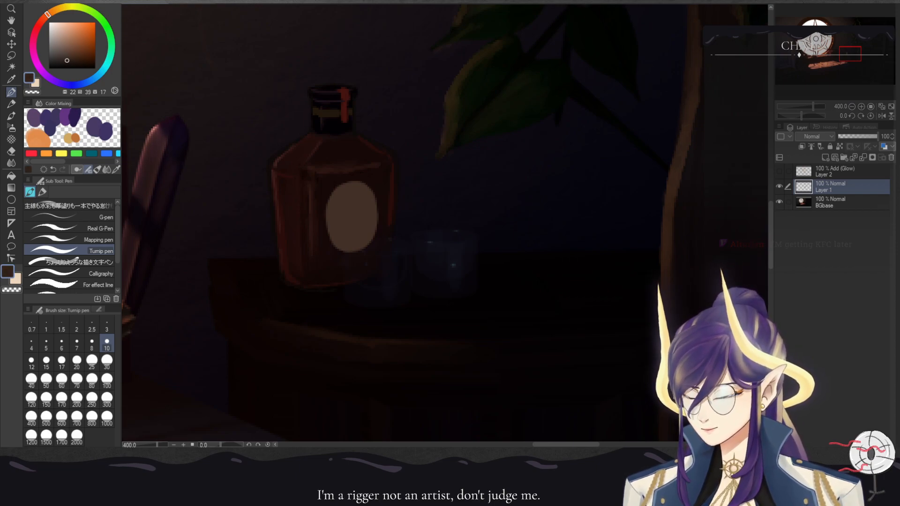
{"action": "left_click", "coordinate": [861, 107]}
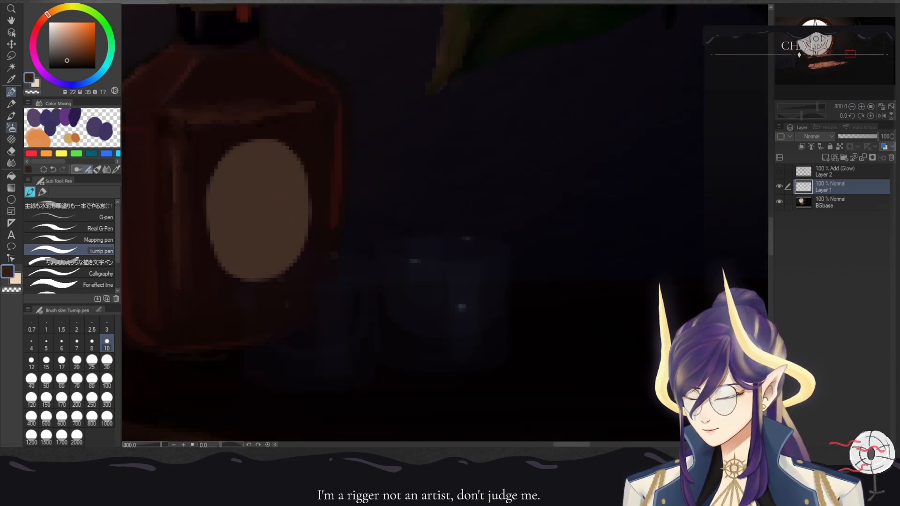
{"action": "left_click_drag", "start_coordinate": [241, 161], "coordinate": [221, 196]}
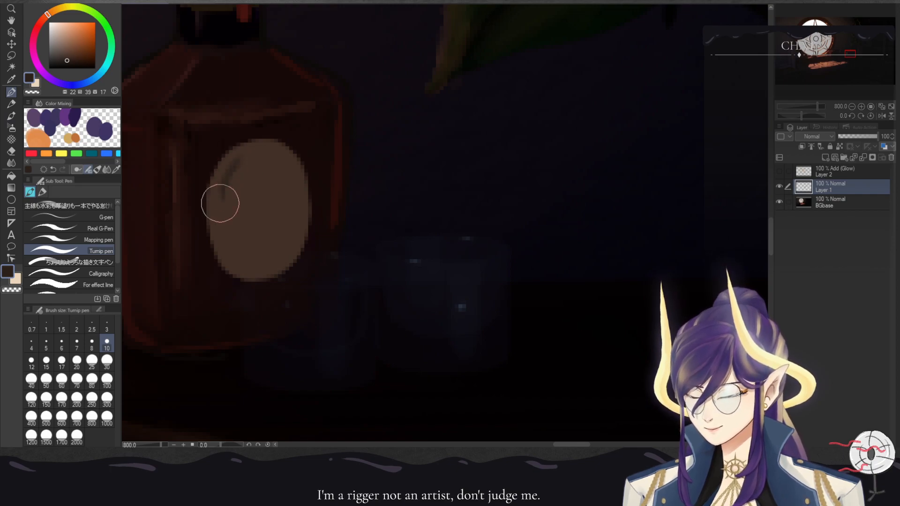
{"action": "left_click_drag", "start_coordinate": [238, 158], "coordinate": [218, 224]}
{"action": "left_click_drag", "start_coordinate": [225, 183], "coordinate": [229, 257]}
{"action": "left_click_drag", "start_coordinate": [219, 191], "coordinate": [236, 266]}
{"action": "mouse_move", "coordinate": [218, 213]}
{"action": "left_mouse_down"}
{"action": "mouse_move", "coordinate": [243, 273]}
{"action": "mouse_move", "coordinate": [229, 254]}
{"action": "mouse_move", "coordinate": [264, 269]}
{"action": "left_mouse_up"}
{"action": "mouse_move", "coordinate": [231, 171]}
{"action": "left_mouse_down"}
{"action": "mouse_move", "coordinate": [275, 153]}
{"action": "mouse_move", "coordinate": [293, 180]}
{"action": "mouse_move", "coordinate": [282, 155]}
{"action": "mouse_move", "coordinate": [296, 194]}
{"action": "mouse_move", "coordinate": [290, 165]}
{"action": "mouse_move", "coordinate": [299, 226]}
{"action": "mouse_move", "coordinate": [296, 184]}
{"action": "mouse_move", "coordinate": [295, 234]}
{"action": "mouse_move", "coordinate": [264, 269]}
{"action": "mouse_move", "coordinate": [281, 259]}
{"action": "left_mouse_up"}
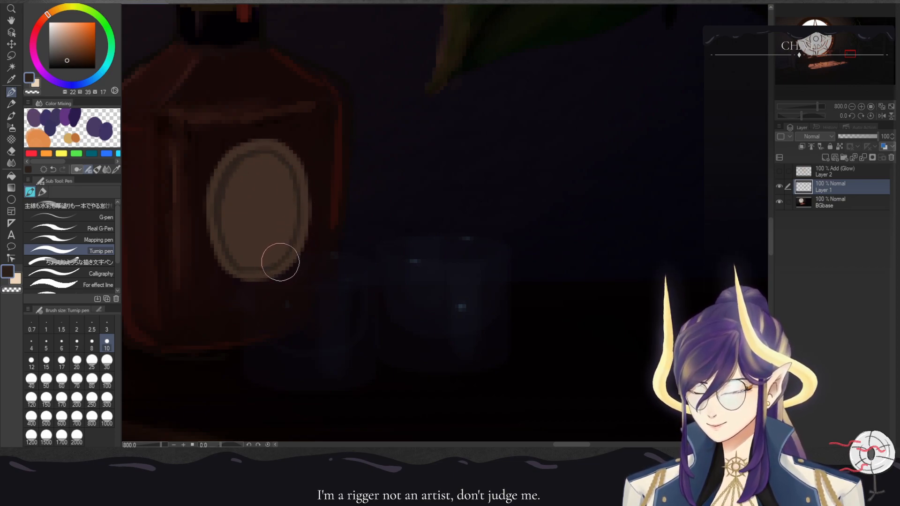
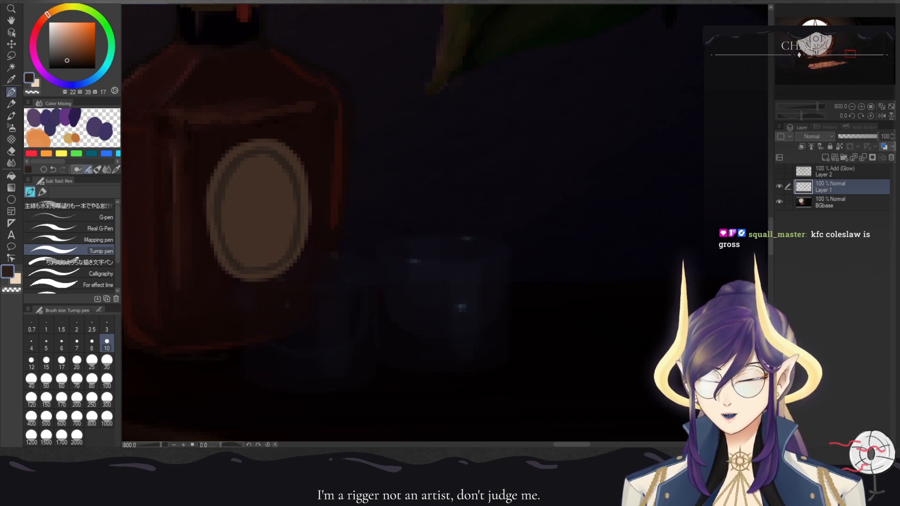
{"action": "left_click", "coordinate": [260, 211], "text": "alt"}
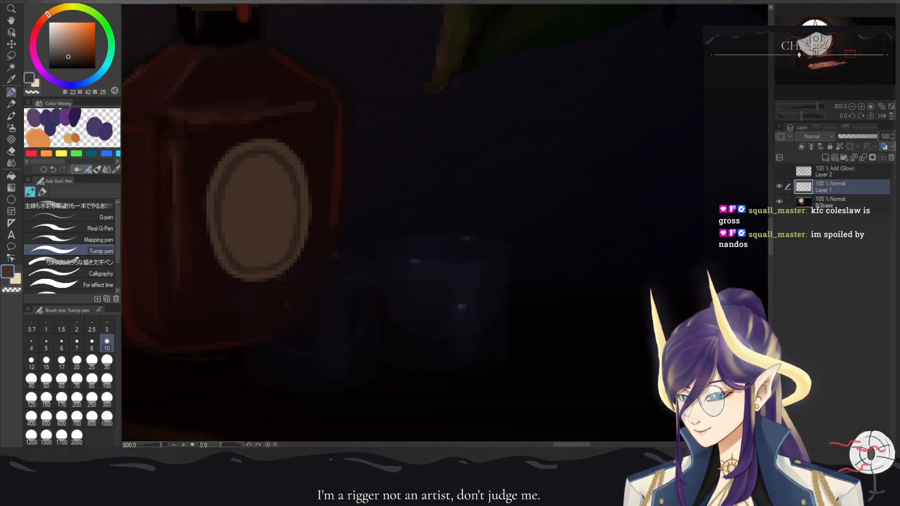
{"action": "left_click", "coordinate": [299, 37], "text": "alt"}
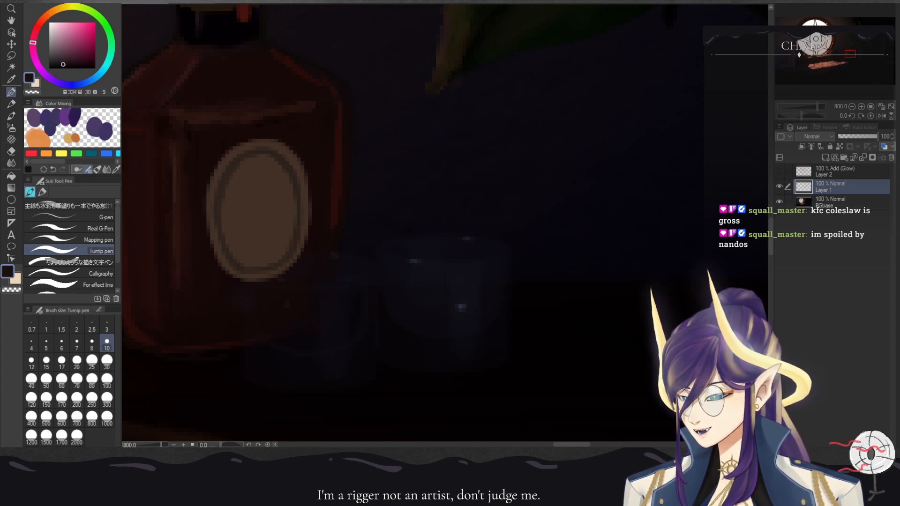
{"action": "left_click", "coordinate": [529, 37], "text": "alt"}
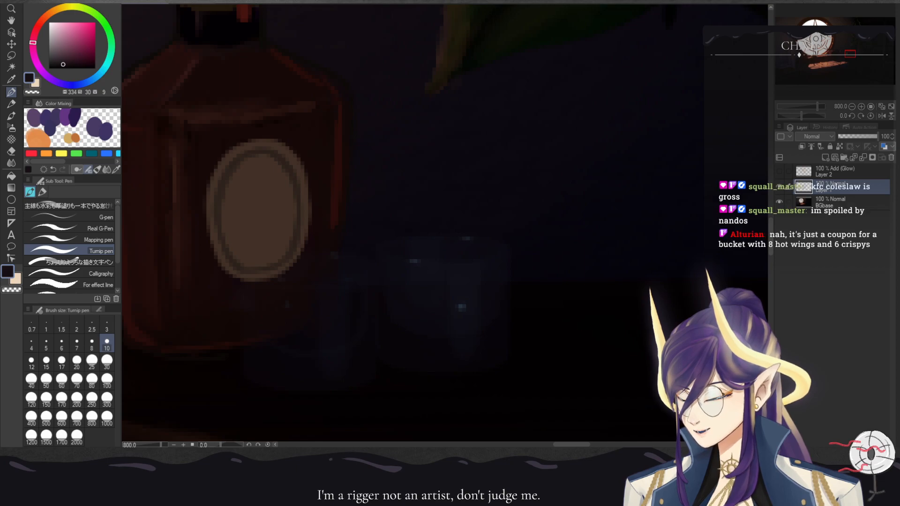
{"action": "left_click", "coordinate": [453, 51], "text": "alt"}
{"action": "left_click", "coordinate": [408, 47], "text": "alt"}
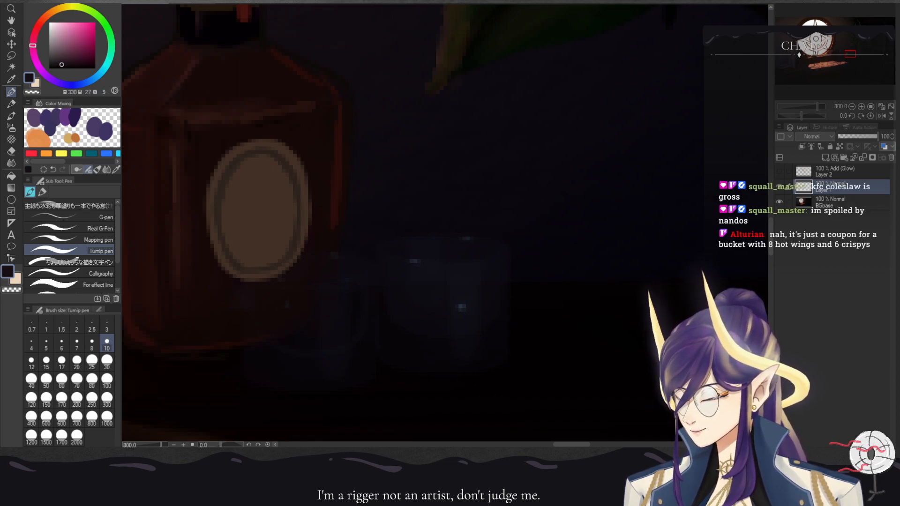
- Paint a filled muted pink oval in the centre of the label as the base of a small face
{"action": "left_click", "coordinate": [68, 52]}
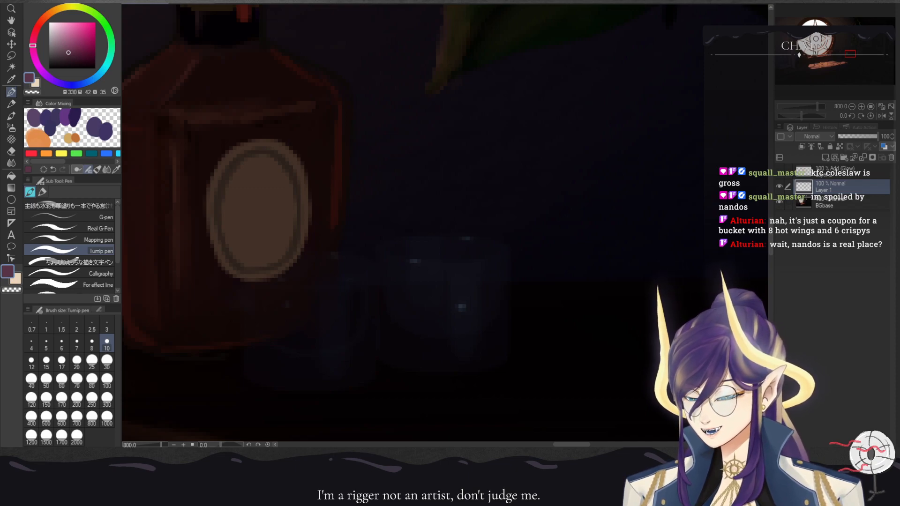
{"action": "left_click", "coordinate": [66, 49]}
{"action": "left_click", "coordinate": [65, 51]}
{"action": "left_click", "coordinate": [64, 50]}
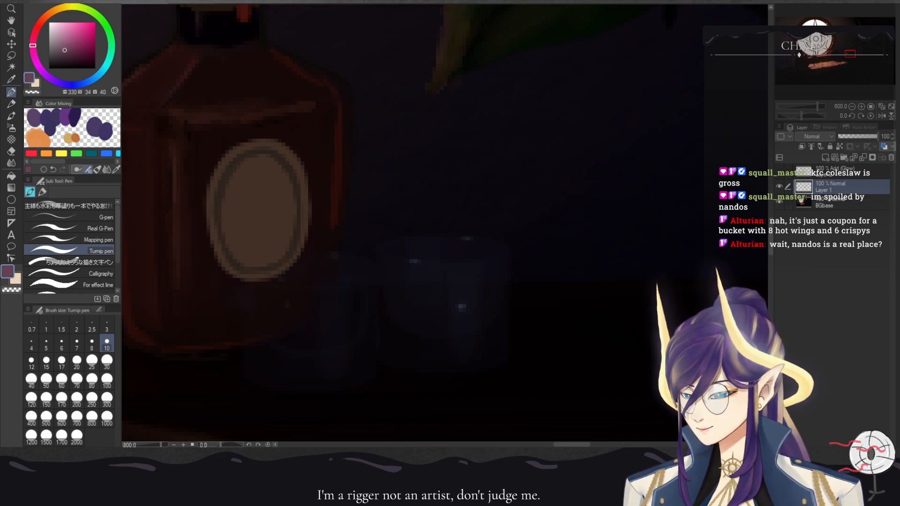
{"action": "left_click_drag", "start_coordinate": [256, 215], "coordinate": [262, 227]}
{"action": "key", "text": "ctrl+z"}
{"action": "left_click", "coordinate": [36, 29]}
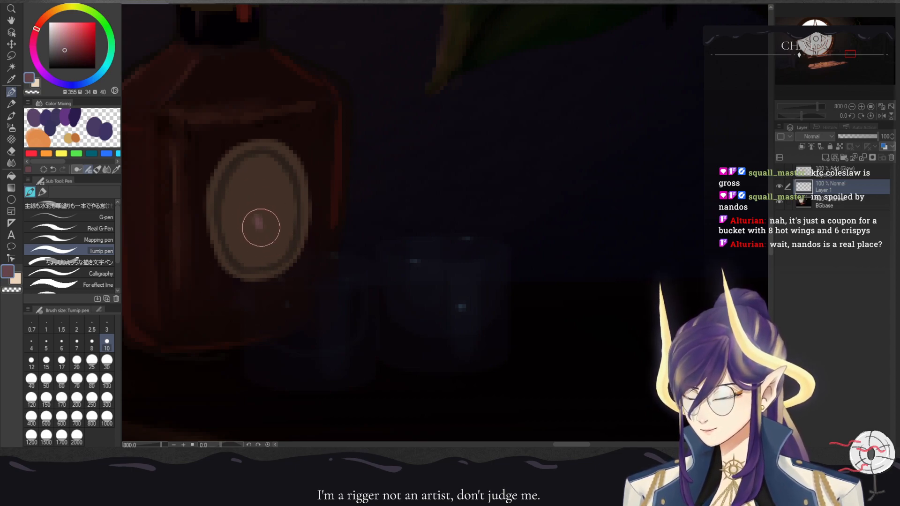
{"action": "key", "text": "ctrl+z"}
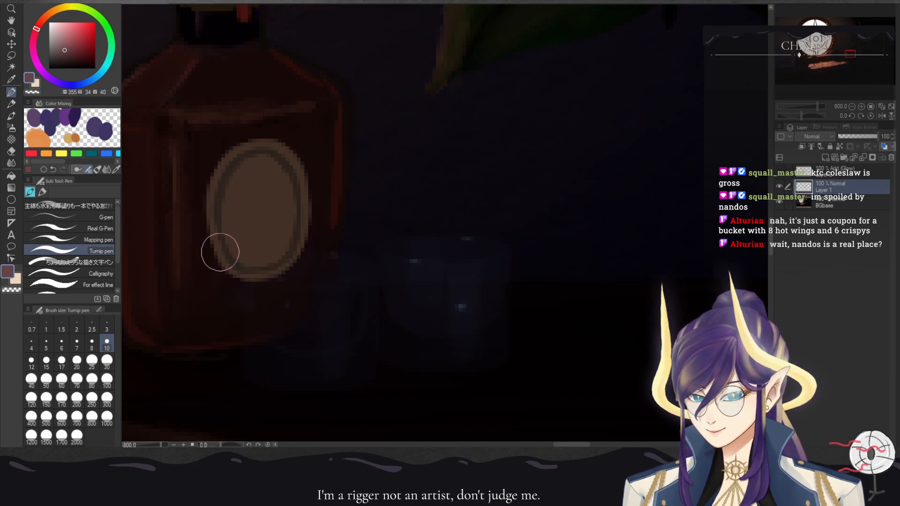
{"action": "left_click", "coordinate": [41, 21]}
{"action": "mouse_move", "coordinate": [263, 195]}
{"action": "left_mouse_down"}
{"action": "mouse_move", "coordinate": [263, 222]}
{"action": "mouse_move", "coordinate": [246, 231]}
{"action": "mouse_move", "coordinate": [240, 218]}
{"action": "mouse_move", "coordinate": [251, 202]}
{"action": "mouse_move", "coordinate": [251, 216]}
{"action": "mouse_move", "coordinate": [273, 223]}
{"action": "mouse_move", "coordinate": [266, 203]}
{"action": "mouse_move", "coordinate": [266, 232]}
{"action": "mouse_move", "coordinate": [275, 213]}
{"action": "mouse_move", "coordinate": [250, 215]}
{"action": "mouse_move", "coordinate": [279, 198]}
{"action": "mouse_move", "coordinate": [270, 232]}
{"action": "mouse_move", "coordinate": [251, 193]}
{"action": "mouse_move", "coordinate": [277, 231]}
{"action": "mouse_move", "coordinate": [279, 205]}
{"action": "mouse_move", "coordinate": [237, 208]}
{"action": "mouse_move", "coordinate": [240, 215]}
{"action": "mouse_move", "coordinate": [283, 229]}
{"action": "left_mouse_up"}
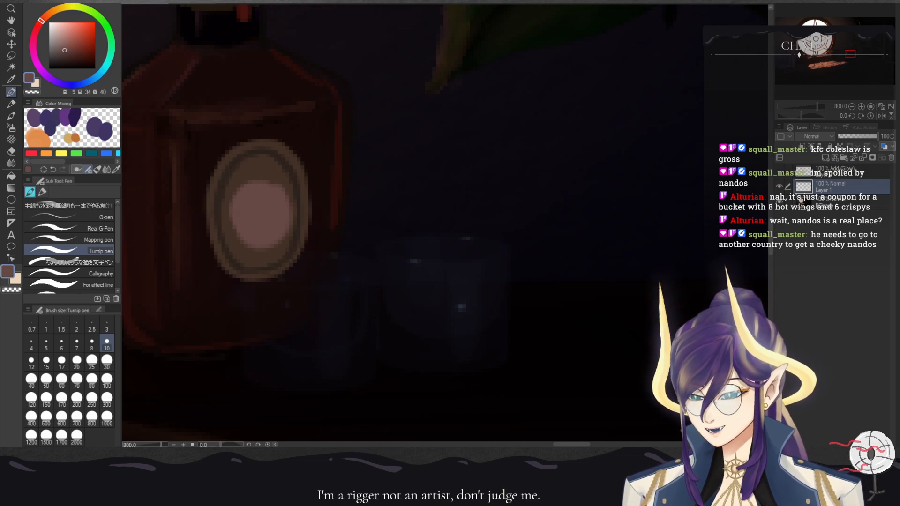
- Paint muted red hair over the upper half of the label's face with the Turnip pen at size 6
{"action": "left_click", "coordinate": [39, 24]}
{"action": "left_click", "coordinate": [70, 54]}
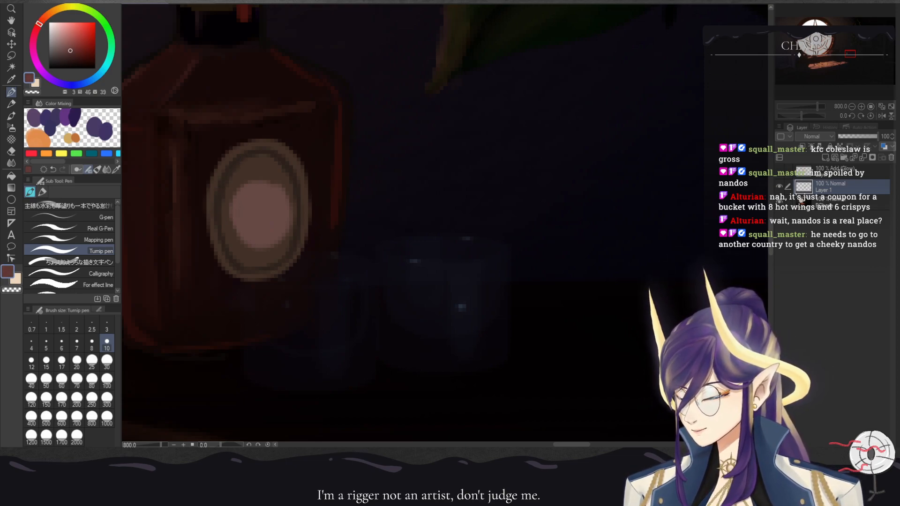
{"action": "left_click", "coordinate": [62, 345]}
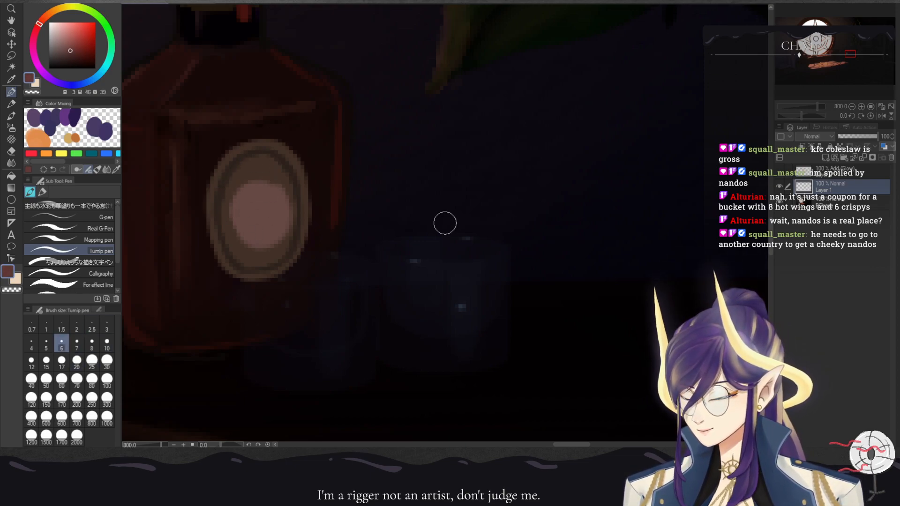
{"action": "mouse_move", "coordinate": [260, 178]}
{"action": "left_mouse_down"}
{"action": "mouse_move", "coordinate": [272, 205]}
{"action": "mouse_move", "coordinate": [262, 176]}
{"action": "mouse_move", "coordinate": [290, 205]}
{"action": "mouse_move", "coordinate": [278, 178]}
{"action": "mouse_move", "coordinate": [293, 205]}
{"action": "mouse_move", "coordinate": [253, 176]}
{"action": "mouse_move", "coordinate": [245, 205]}
{"action": "mouse_move", "coordinate": [258, 174]}
{"action": "left_mouse_up"}
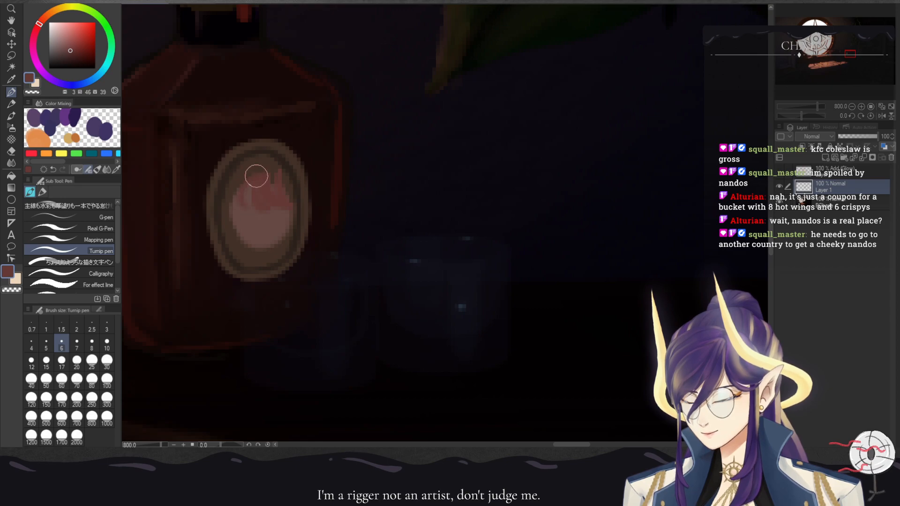
{"action": "mouse_move", "coordinate": [227, 209]}
{"action": "left_mouse_down"}
{"action": "mouse_move", "coordinate": [240, 188]}
{"action": "mouse_move", "coordinate": [281, 191]}
{"action": "mouse_move", "coordinate": [249, 180]}
{"action": "mouse_move", "coordinate": [278, 182]}
{"action": "mouse_move", "coordinate": [252, 172]}
{"action": "mouse_move", "coordinate": [287, 191]}
{"action": "mouse_move", "coordinate": [276, 170]}
{"action": "mouse_move", "coordinate": [239, 177]}
{"action": "mouse_move", "coordinate": [230, 190]}
{"action": "mouse_move", "coordinate": [271, 178]}
{"action": "mouse_move", "coordinate": [291, 193]}
{"action": "left_mouse_up"}
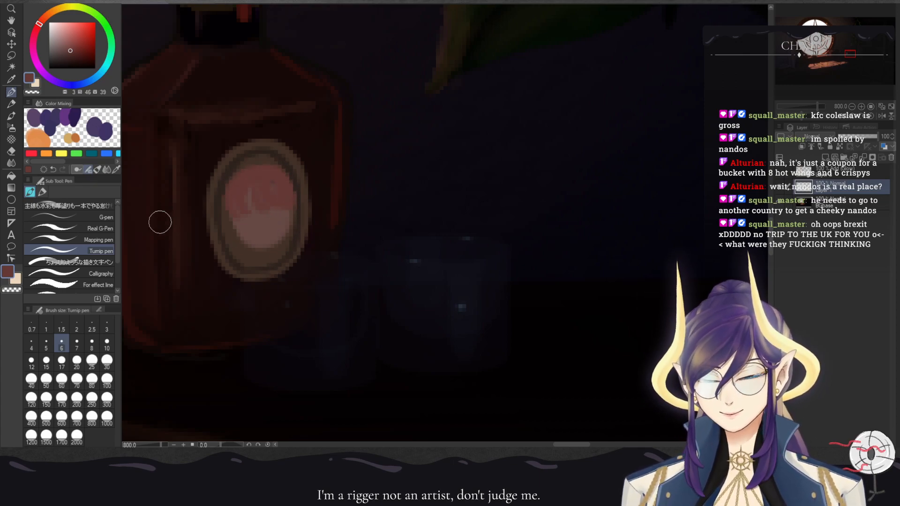
- Draw dark eyes and brows on the label's face at brush size 3 and fill the irises with deep red
{"action": "left_click", "coordinate": [60, 63]}
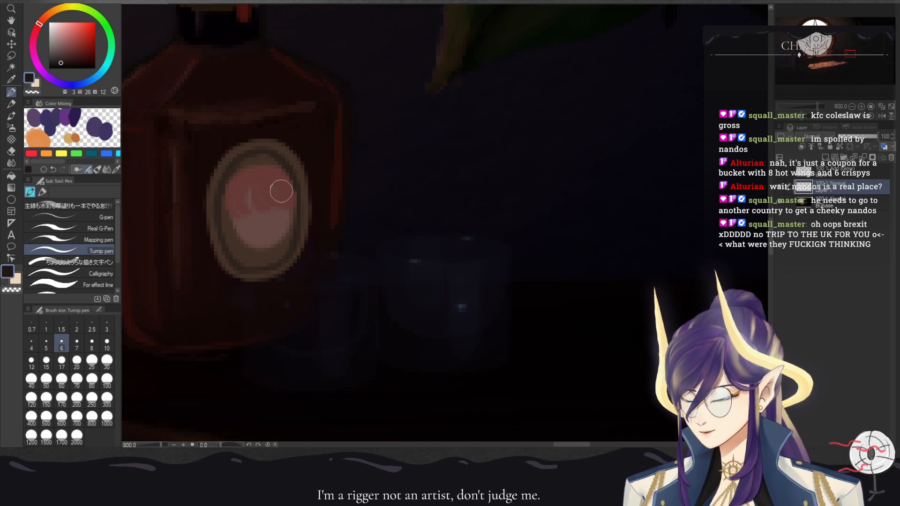
{"action": "left_click_drag", "start_coordinate": [266, 213], "coordinate": [273, 211]}
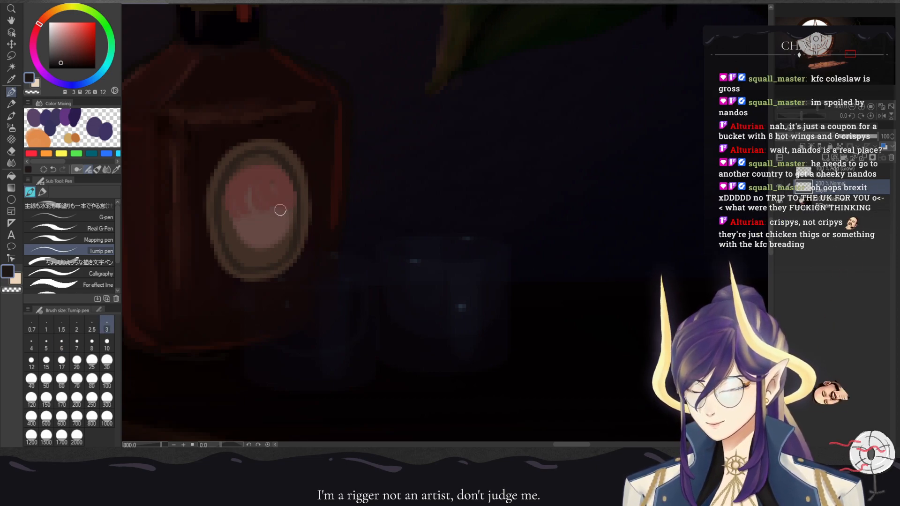
{"action": "mouse_move", "coordinate": [279, 207]}
{"action": "left_mouse_down"}
{"action": "mouse_move", "coordinate": [266, 225]}
{"action": "mouse_move", "coordinate": [280, 224]}
{"action": "mouse_move", "coordinate": [235, 212]}
{"action": "mouse_move", "coordinate": [249, 228]}
{"action": "mouse_move", "coordinate": [241, 225]}
{"action": "left_mouse_up"}
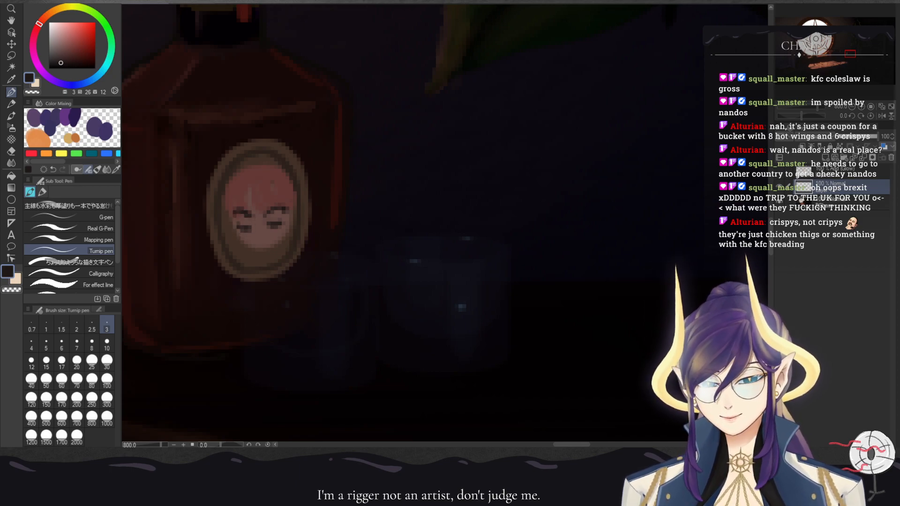
{"action": "left_click", "coordinate": [71, 57]}
{"action": "left_click", "coordinate": [76, 53]}
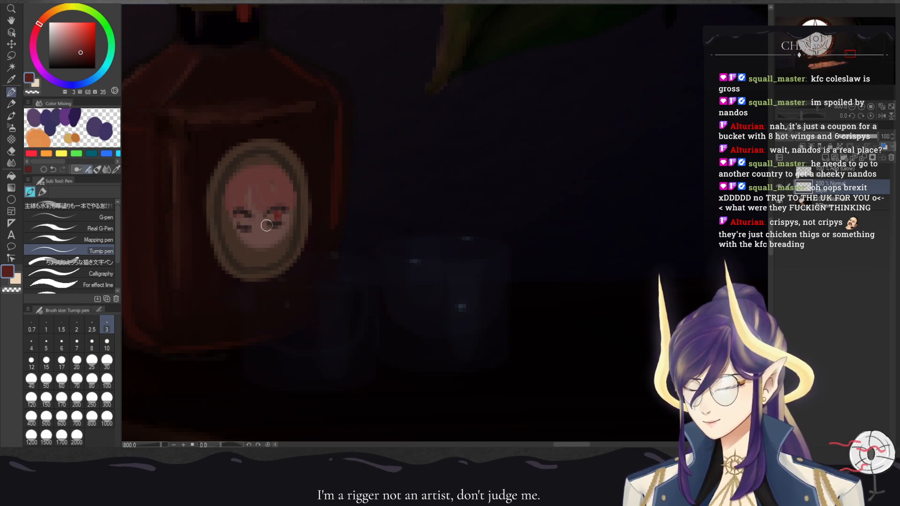
{"action": "left_click_drag", "start_coordinate": [243, 216], "coordinate": [246, 221]}
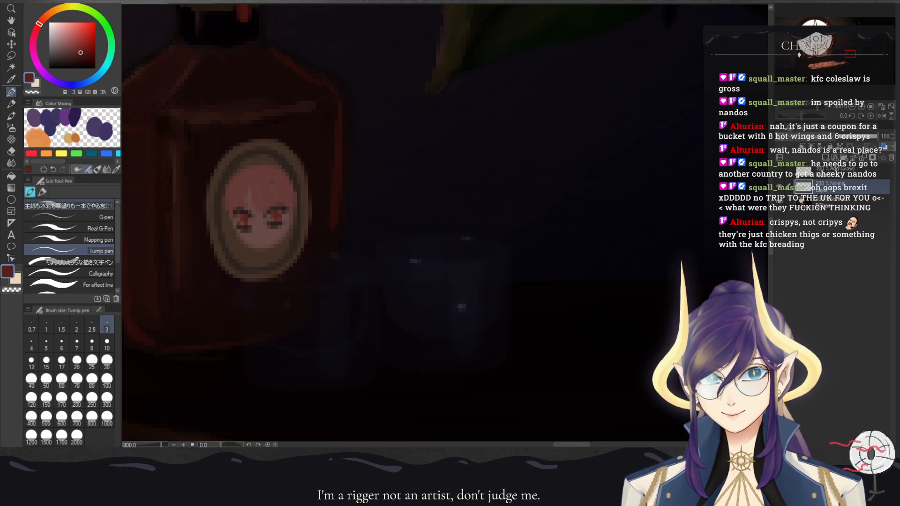
{"action": "left_click", "coordinate": [68, 62]}
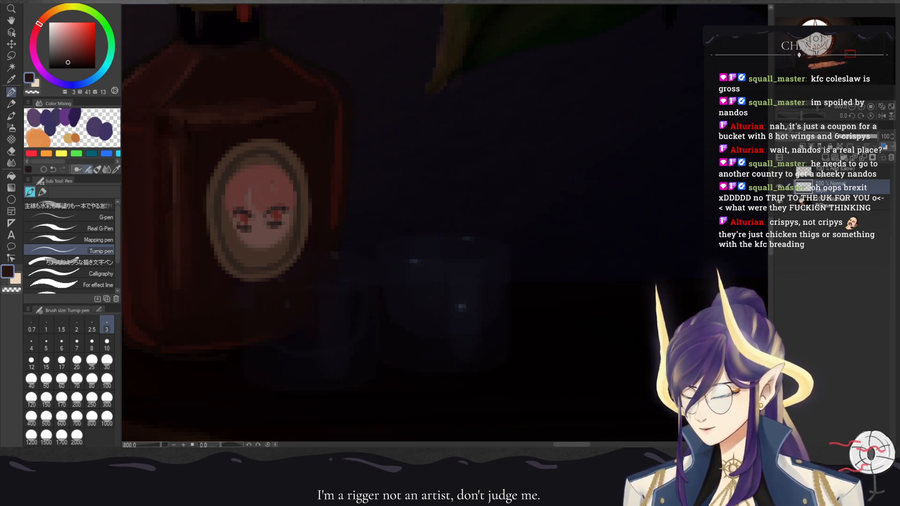
{"action": "left_click_drag", "start_coordinate": [254, 239], "coordinate": [264, 239]}
{"action": "key", "text": "ctrl+z"}
- Extend the label portrait's chin and side hair in their own sampled tones and paint a neck and shoulders beneath in the skin tone
{"action": "left_click", "coordinate": [260, 236], "text": "alt"}
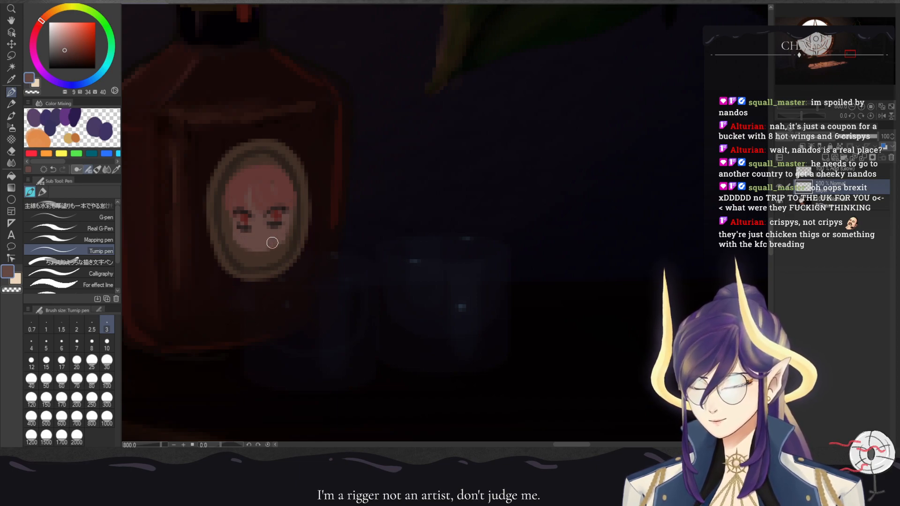
{"action": "left_click", "coordinate": [277, 165], "text": "alt"}
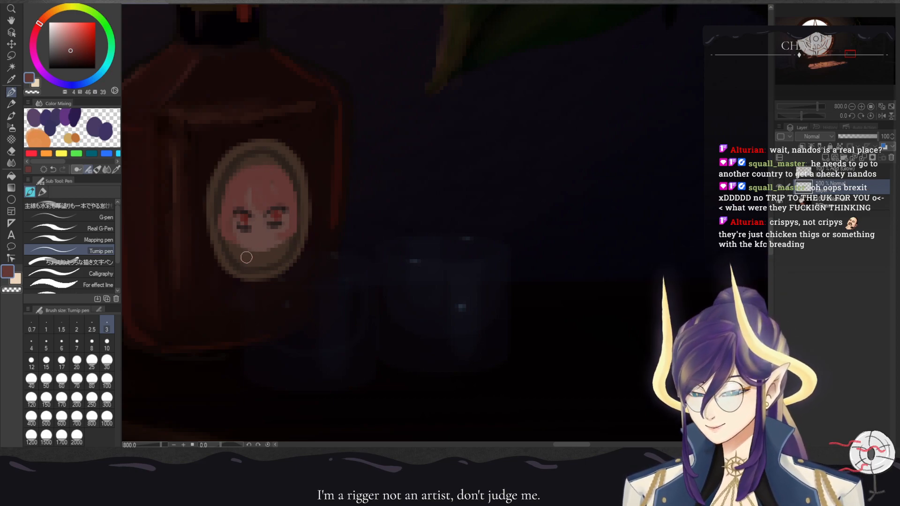
{"action": "left_click", "coordinate": [264, 238], "text": "alt"}
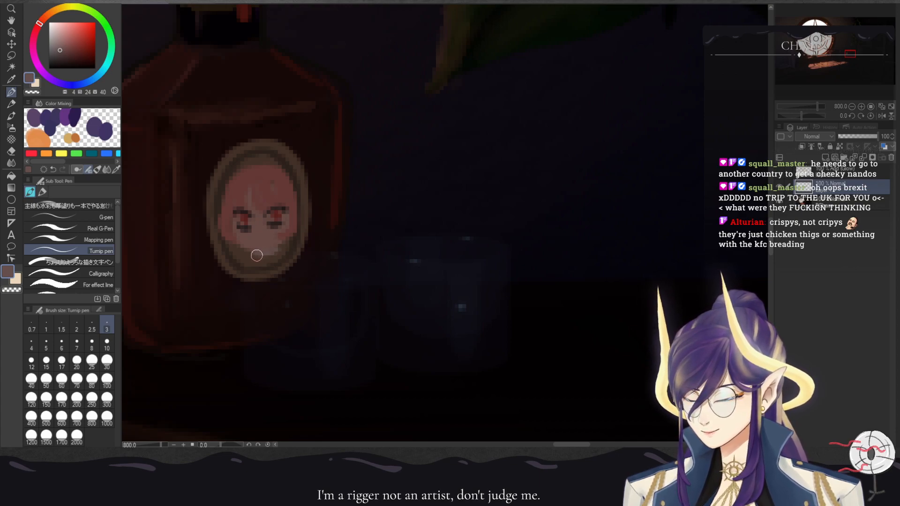
{"action": "left_click_drag", "start_coordinate": [275, 250], "coordinate": [248, 258]}
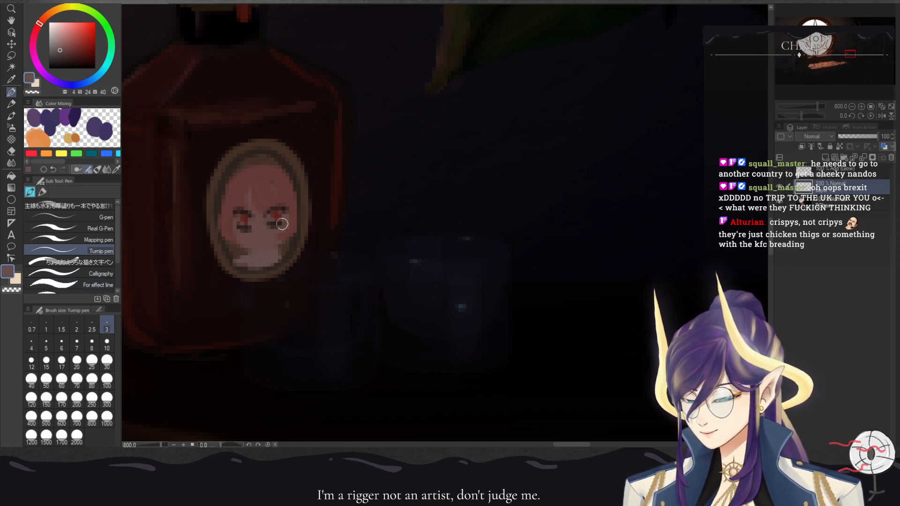
- Paint two dark blue horns rising from the upper sides of the label portrait's head
{"action": "left_click", "coordinate": [56, 116]}
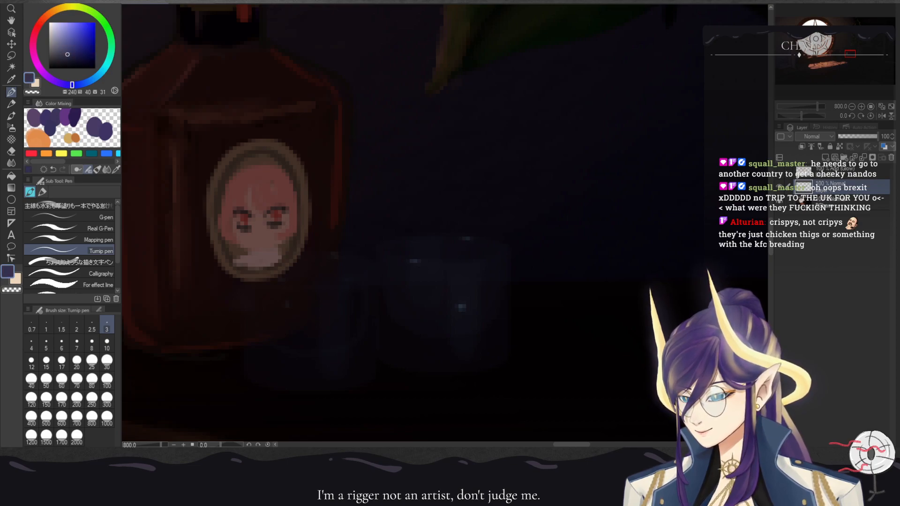
{"action": "mouse_move", "coordinate": [291, 196]}
{"action": "left_mouse_down"}
{"action": "mouse_move", "coordinate": [271, 157]}
{"action": "mouse_move", "coordinate": [286, 187]}
{"action": "mouse_move", "coordinate": [278, 169]}
{"action": "mouse_move", "coordinate": [292, 190]}
{"action": "left_mouse_up"}
{"action": "key", "text": "ctrl+z"}
{"action": "key", "text": "ctrl+z"}
{"action": "left_click", "coordinate": [70, 60]}
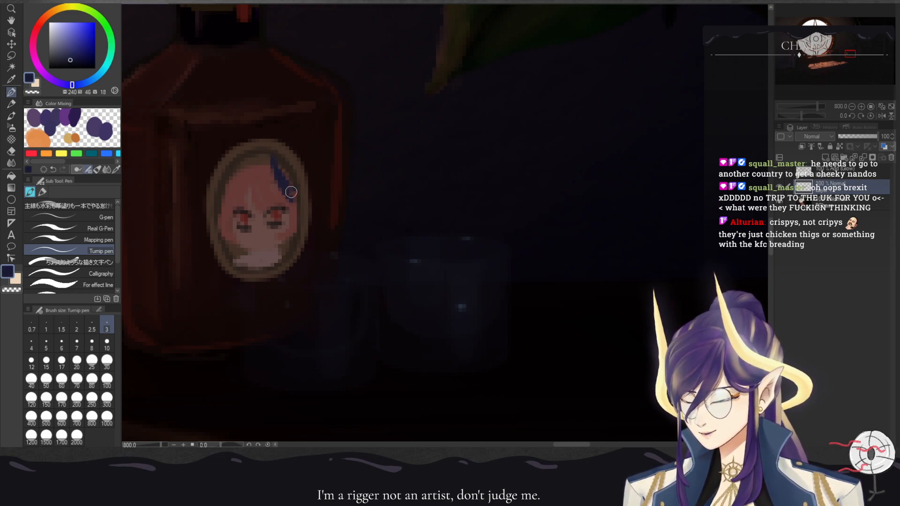
{"action": "key", "text": "ctrl+z"}
{"action": "left_click", "coordinate": [69, 65]}
{"action": "left_click", "coordinate": [65, 64]}
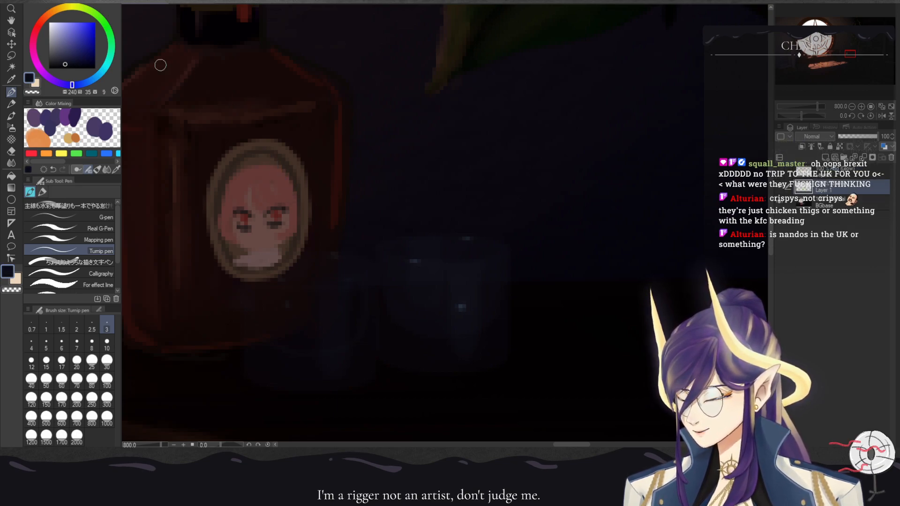
{"action": "left_click_drag", "start_coordinate": [278, 166], "coordinate": [293, 199]}
{"action": "mouse_move", "coordinate": [225, 181]}
{"action": "left_mouse_down"}
{"action": "mouse_move", "coordinate": [228, 167]}
{"action": "mouse_move", "coordinate": [222, 196]}
{"action": "mouse_move", "coordinate": [225, 158]}
{"action": "left_mouse_up"}
{"action": "mouse_move", "coordinate": [284, 181]}
{"action": "left_mouse_down"}
{"action": "mouse_move", "coordinate": [279, 152]}
{"action": "mouse_move", "coordinate": [285, 170]}
{"action": "left_mouse_up"}
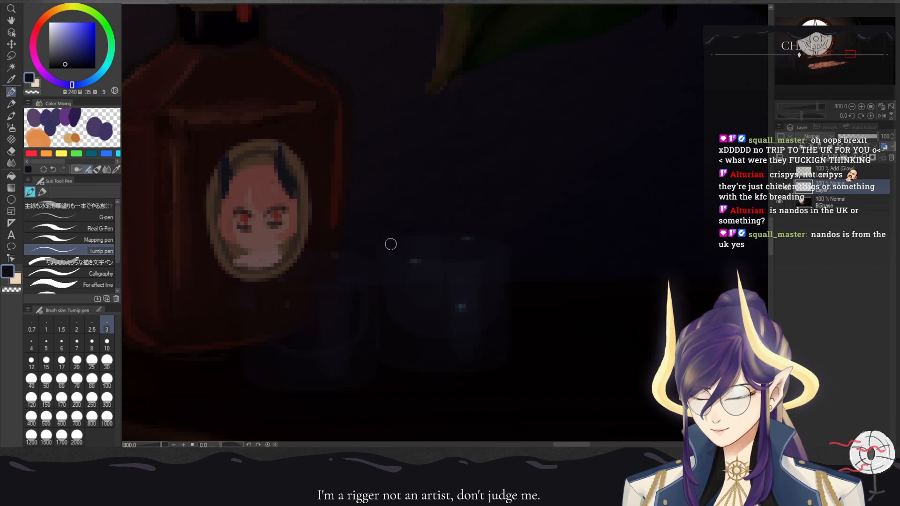
- Examine the bottle's portrait label within the wider illustration and closer up beside the glasses
{"action": "key", "text": "ctrl+minus"}
{"action": "key", "text": "ctrl+minus"}
{"action": "key", "text": "ctrl+minus"}
{"action": "key", "text": "ctrl+minus"}
{"action": "key", "text": "ctrl+minus"}
{"action": "key", "text": "ctrl+minus"}
{"action": "key", "text": "ctrl+minus"}
{"action": "key", "text": "ctrl+minus"}
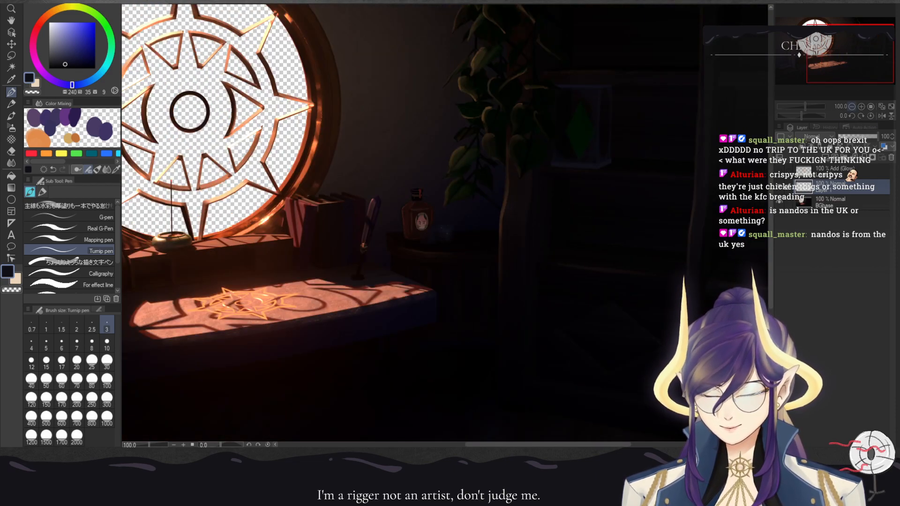
{"action": "key", "text": "ctrl+plus"}
{"action": "key", "text": "ctrl+plus"}
{"action": "key", "text": "ctrl+plus"}
{"action": "key", "text": "ctrl+plus"}
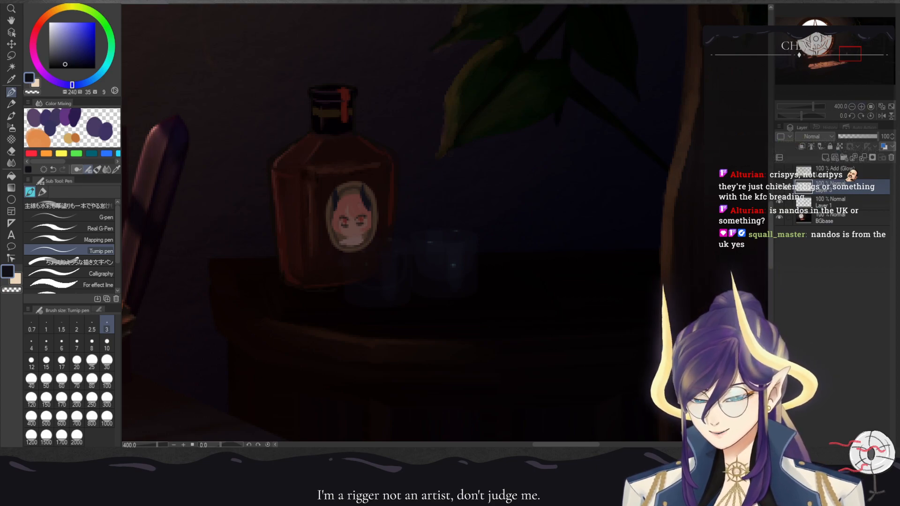
- Cover the bottle's portrait label with a dark grey-blue patch using the WaterColor brush at size 30 and set its layer to Overlay
{"action": "left_click_drag", "start_coordinate": [56, 50], "coordinate": [52, 54]}
{"action": "left_click", "coordinate": [11, 116]}
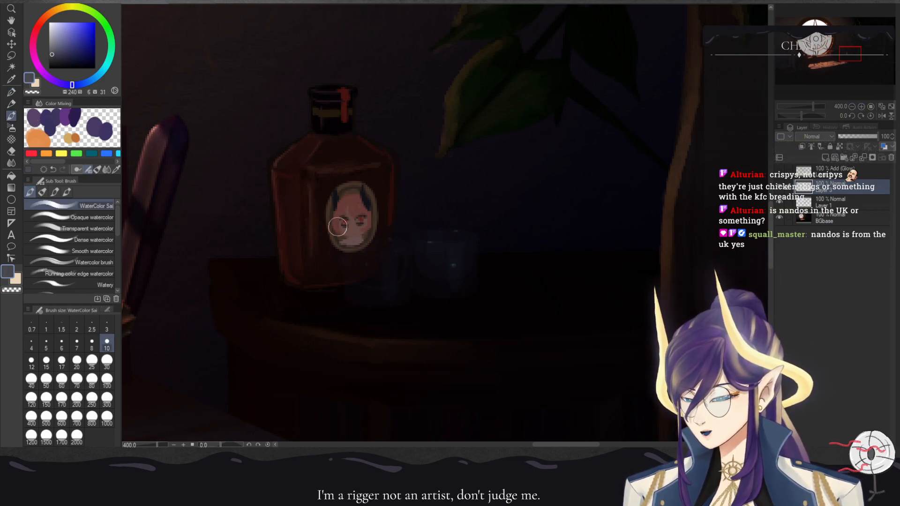
{"action": "left_click", "coordinate": [107, 363]}
{"action": "mouse_move", "coordinate": [352, 208]}
{"action": "left_mouse_down"}
{"action": "mouse_move", "coordinate": [364, 190]}
{"action": "mouse_move", "coordinate": [338, 209]}
{"action": "mouse_move", "coordinate": [354, 234]}
{"action": "mouse_move", "coordinate": [303, 230]}
{"action": "left_mouse_up"}
{"action": "left_click", "coordinate": [54, 63]}
{"action": "mouse_move", "coordinate": [359, 193]}
{"action": "left_mouse_down"}
{"action": "mouse_move", "coordinate": [343, 208]}
{"action": "mouse_move", "coordinate": [351, 237]}
{"action": "left_mouse_up"}
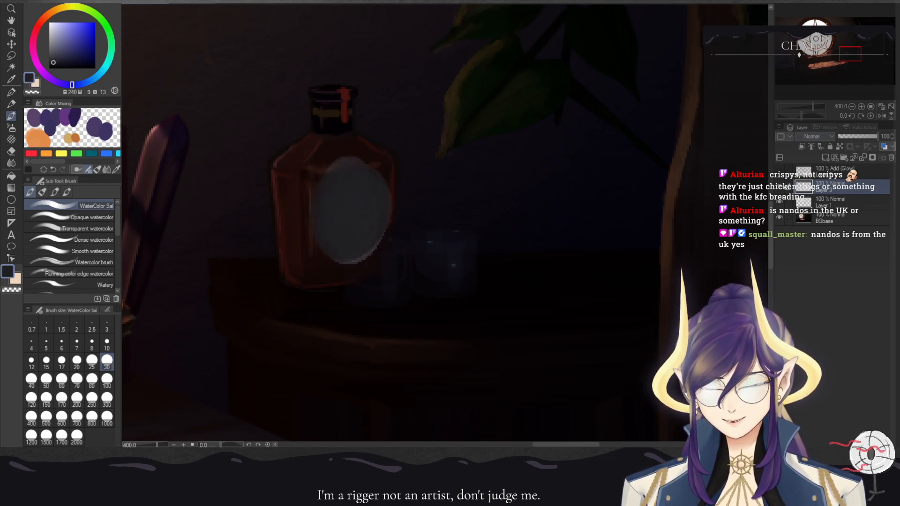
{"action": "left_click", "coordinate": [815, 256]}
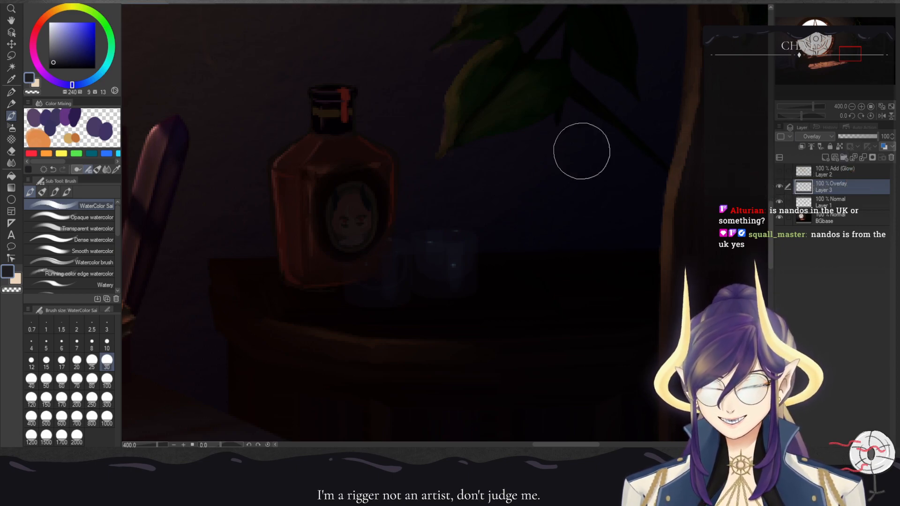
- Erase the overlay shading that spills past the label onto the bottle with transparent colour at brush sizes 30 and 17
{"action": "key", "text": "c"}
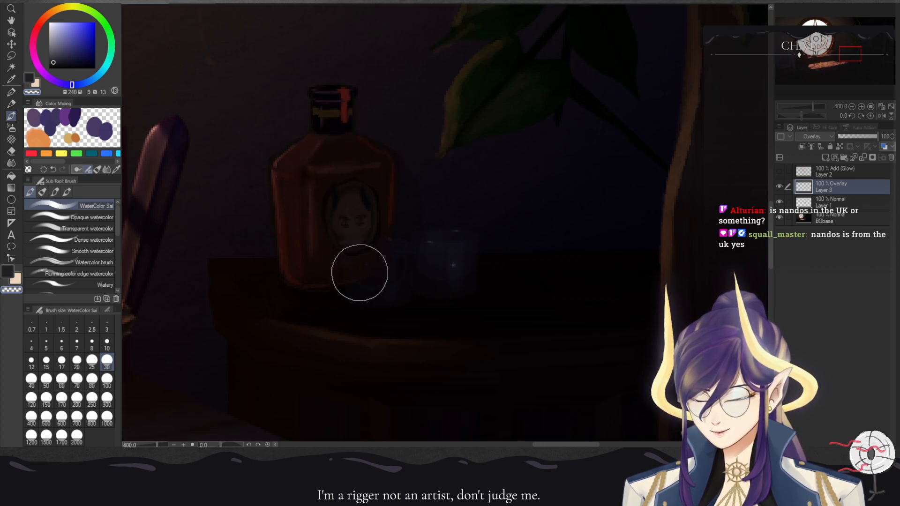
{"action": "key", "text": "ctrl+minus"}
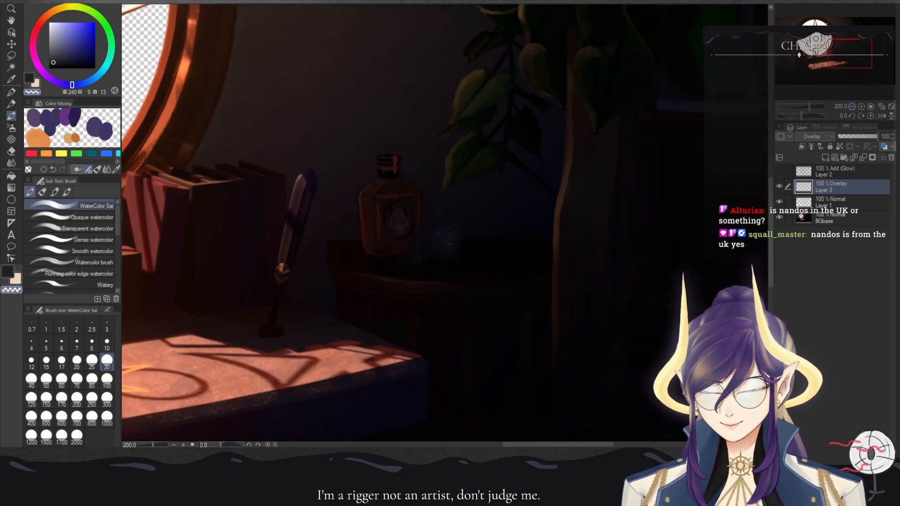
{"action": "left_click", "coordinate": [861, 107]}
{"action": "left_click", "coordinate": [861, 107]}
{"action": "left_click", "coordinate": [62, 361]}
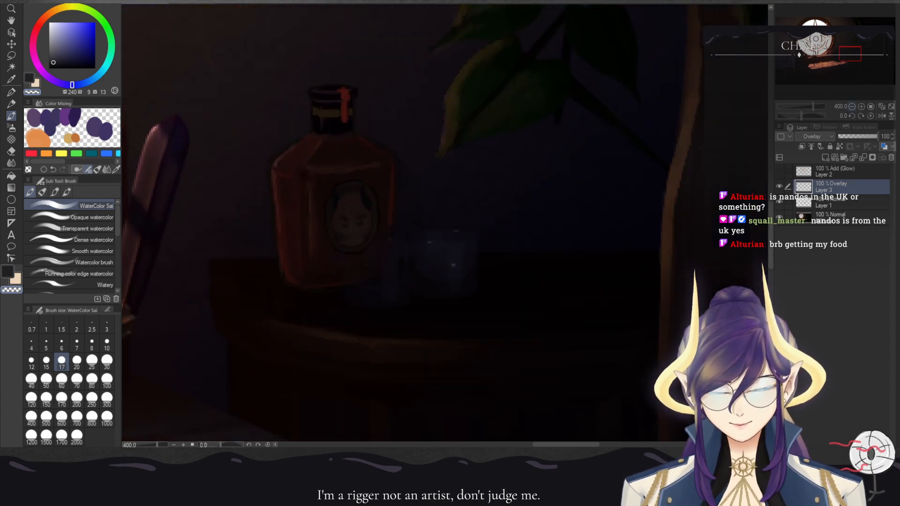
- Shade the red ribbon on the bottle's neck in dark blue at brush size 10 on the overlay layer
{"action": "key", "text": "ctrl+alt+0"}
{"action": "key", "text": "ctrl+minus"}
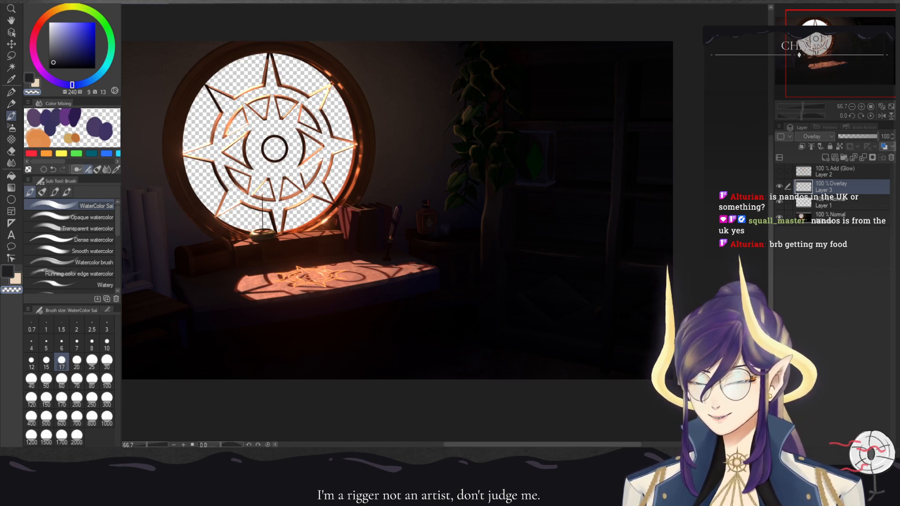
{"action": "left_click", "coordinate": [861, 107]}
{"action": "left_click", "coordinate": [861, 107]}
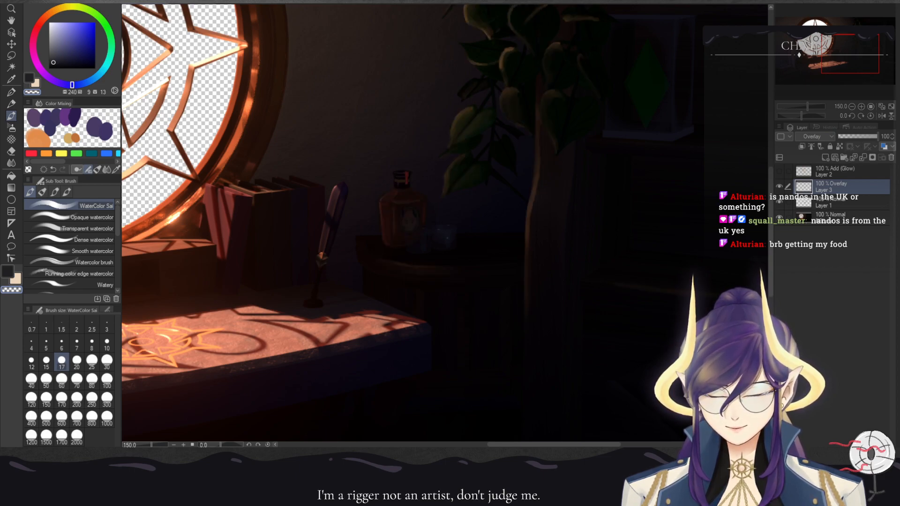
{"action": "scroll", "coordinate": [447, 228], "scroll_direction": "up", "scroll_amount": 5}
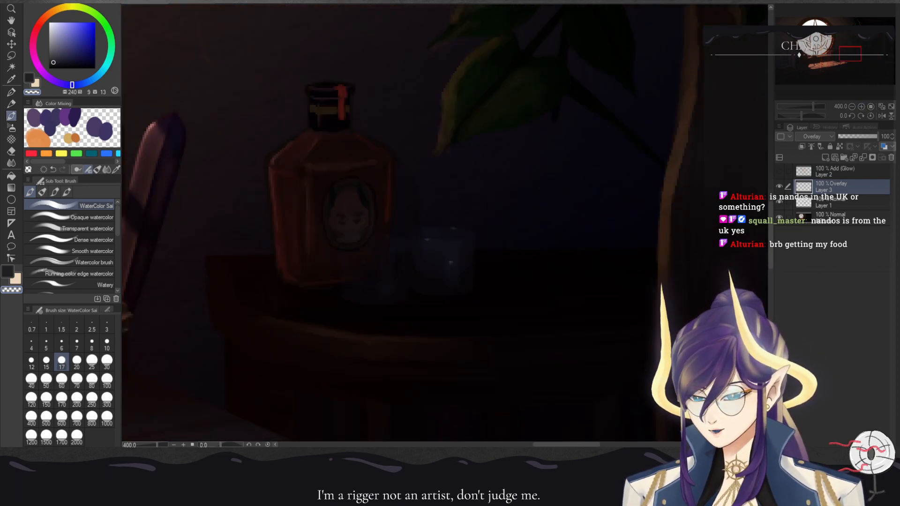
{"action": "left_click", "coordinate": [29, 79]}
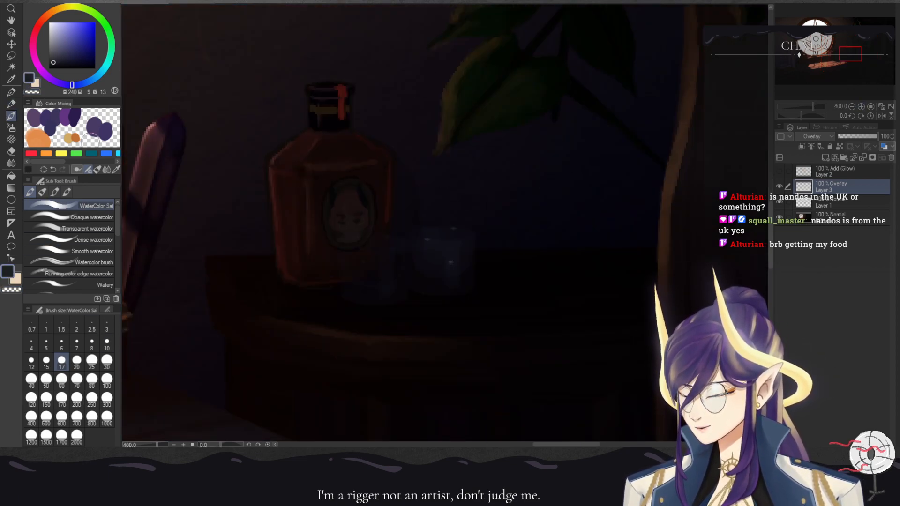
{"action": "left_click", "coordinate": [107, 344]}
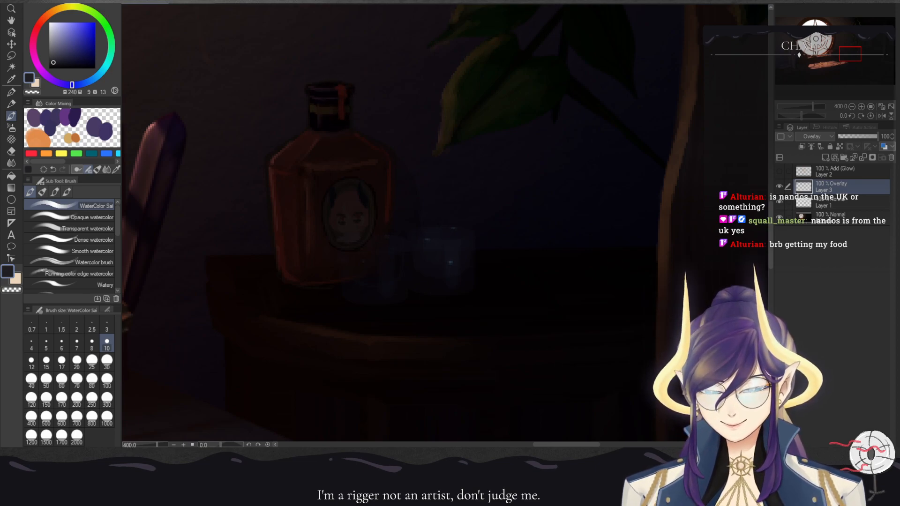
- Examine the darkened bottle and label across the whole illustration and close up, with the overlay layer hidden and shown
{"action": "left_click", "coordinate": [852, 107]}
{"action": "left_click", "coordinate": [852, 107]}
{"action": "left_click", "coordinate": [852, 106]}
{"action": "left_click", "coordinate": [852, 106]}
{"action": "left_click", "coordinate": [852, 107]}
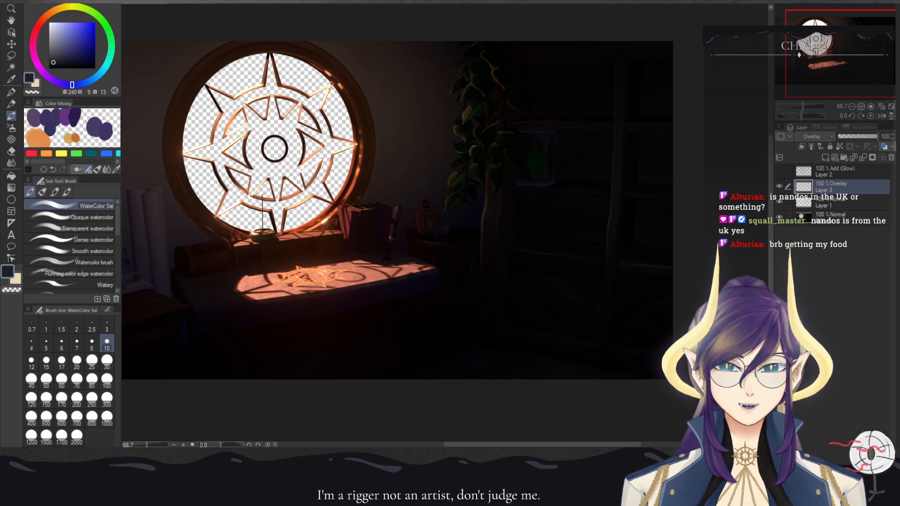
{"action": "left_click", "coordinate": [862, 107]}
{"action": "left_click", "coordinate": [861, 107]}
{"action": "left_click", "coordinate": [862, 106]}
{"action": "left_click", "coordinate": [862, 107]}
{"action": "left_click", "coordinate": [861, 106]}
{"action": "left_click", "coordinate": [861, 107]}
{"action": "left_click", "coordinate": [862, 107]}
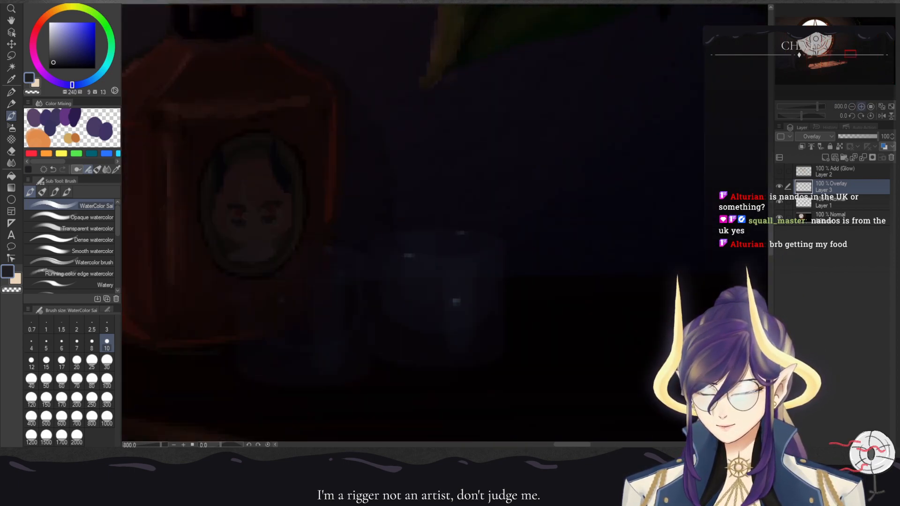
{"action": "left_click", "coordinate": [852, 107]}
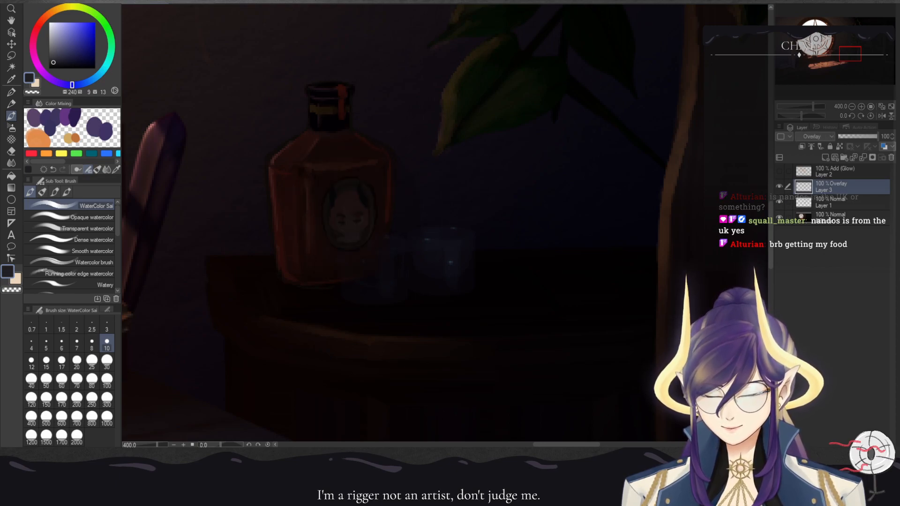
{"action": "left_click", "coordinate": [779, 186]}
{"action": "left_click", "coordinate": [779, 187]}
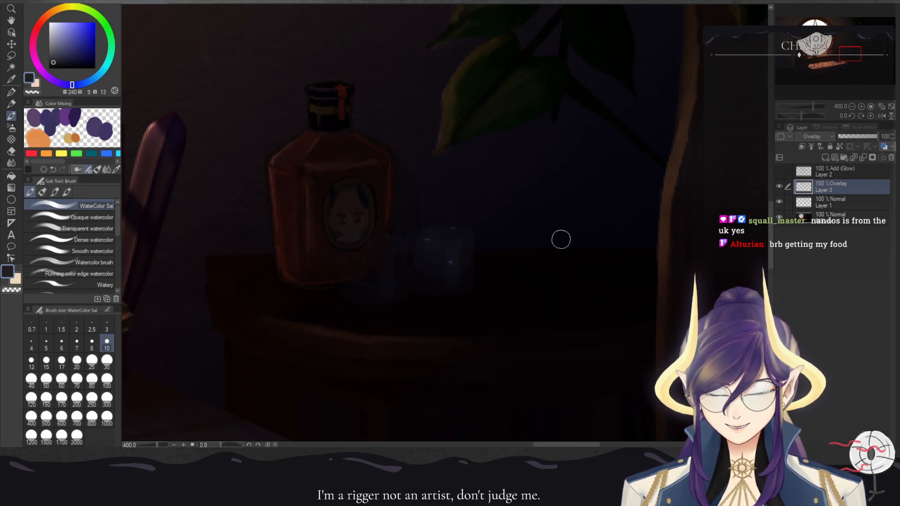
{"action": "left_click", "coordinate": [11, 151]}
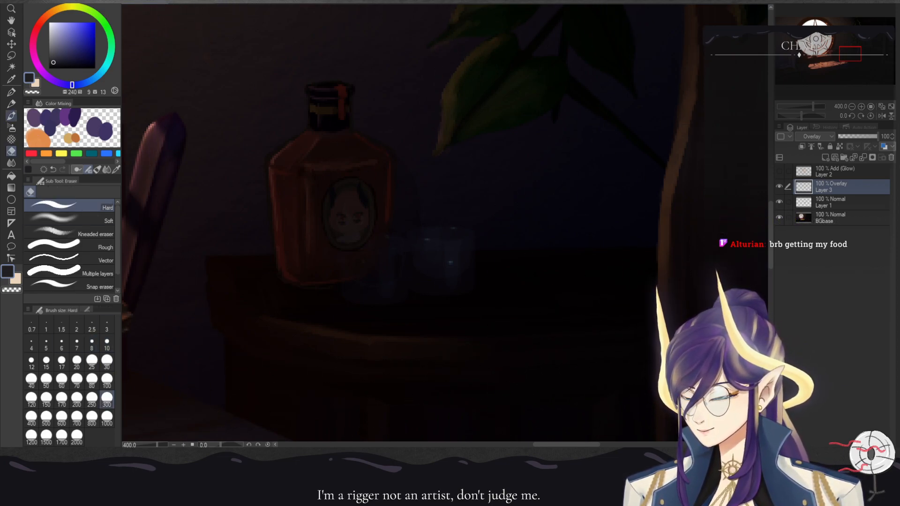
{"action": "left_click", "coordinate": [11, 115]}
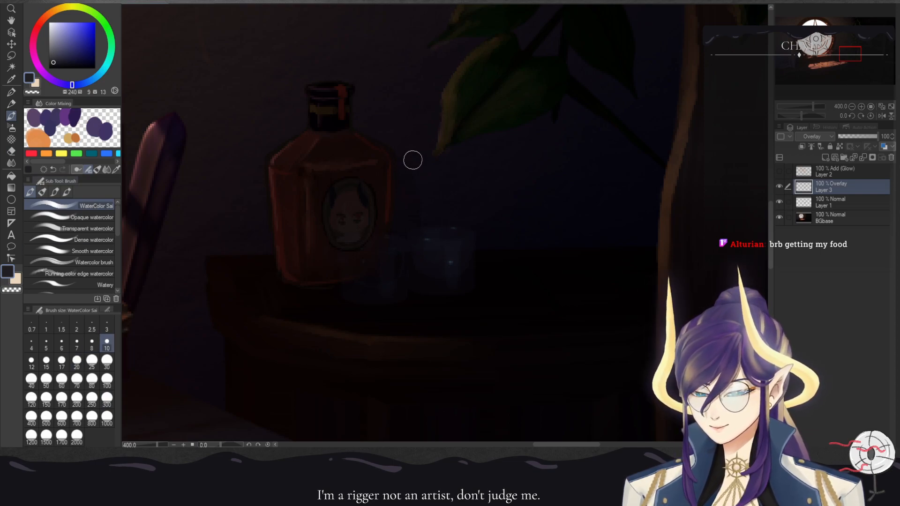
{"action": "key", "text": "c"}
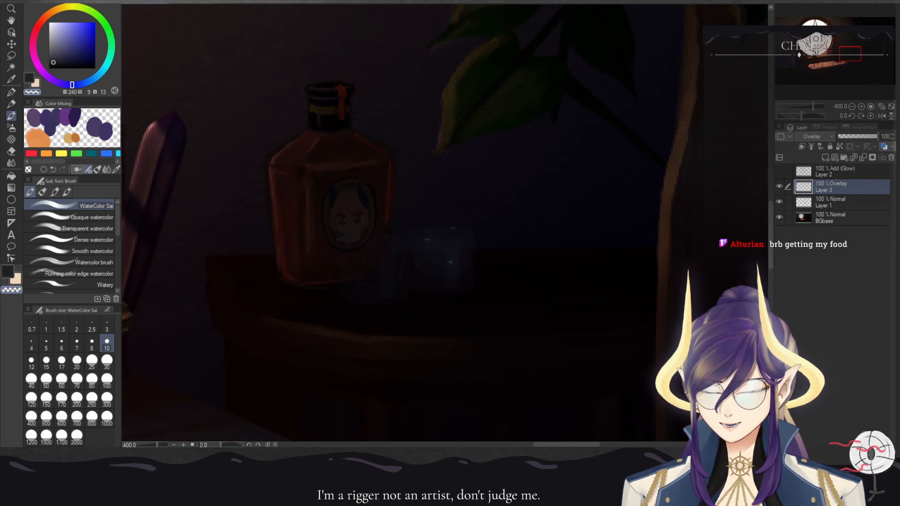
{"action": "left_click", "coordinate": [388, 289], "text": "alt"}
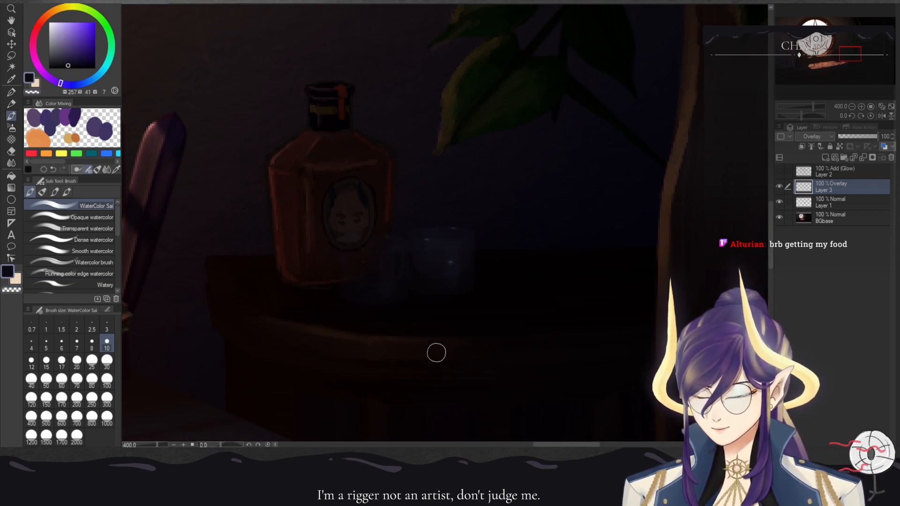
{"action": "left_click", "coordinate": [370, 285], "text": "alt"}
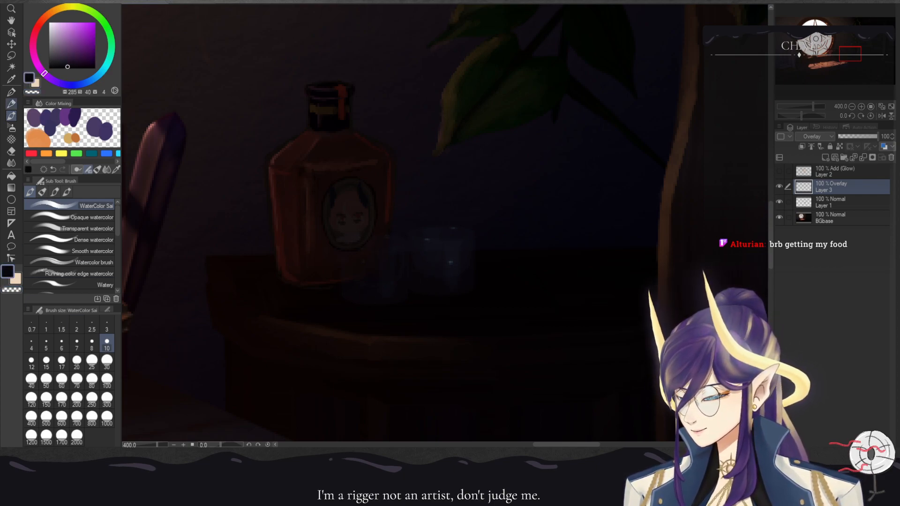
- Outline both glasses in dark blue with the Turnip pen at size 3 on a new layer, and move that layer above the overlay
{"action": "left_click", "coordinate": [11, 92]}
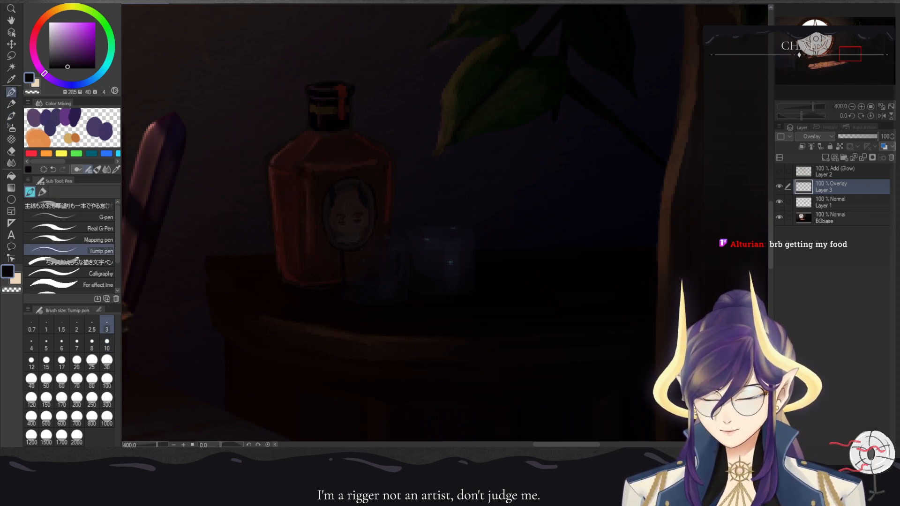
{"action": "left_click", "coordinate": [839, 202]}
{"action": "key", "text": "ctrl+shift+n"}
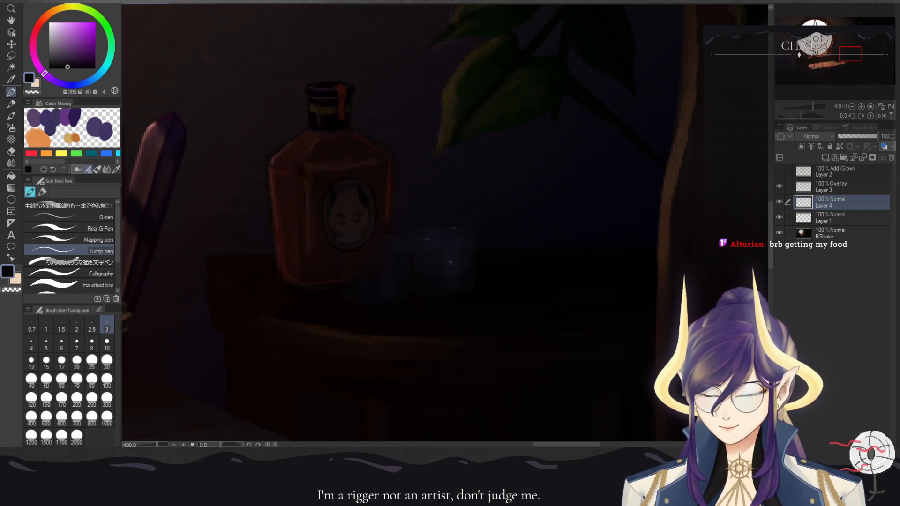
{"action": "left_click", "coordinate": [245, 195], "text": "alt"}
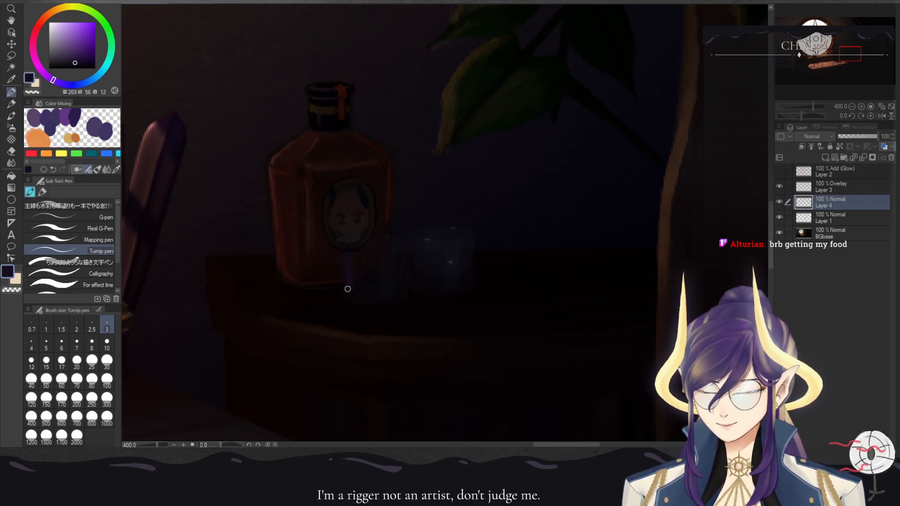
{"action": "left_click", "coordinate": [71, 84]}
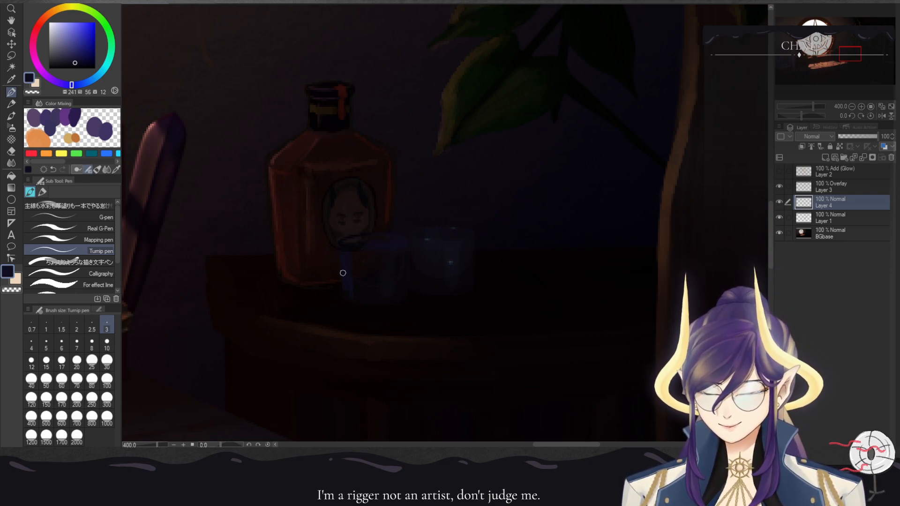
{"action": "left_click_drag", "start_coordinate": [838, 202], "coordinate": [839, 180]}
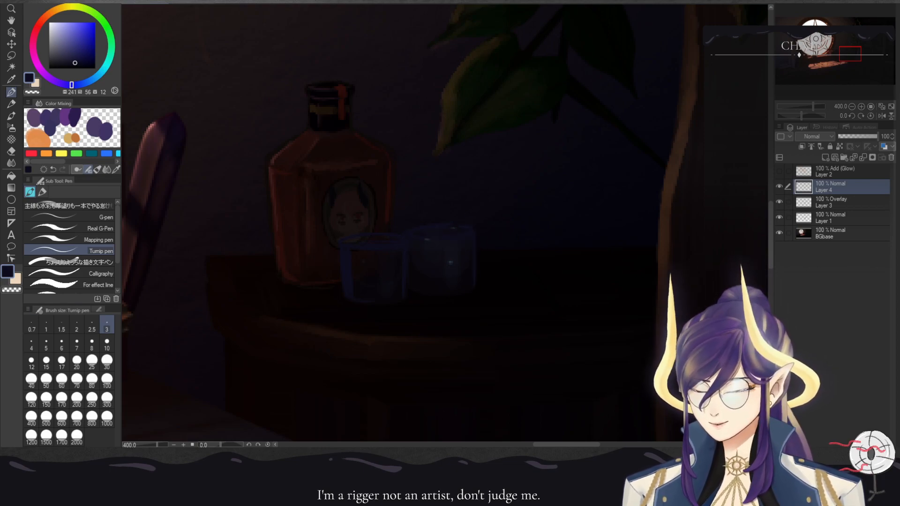
- Fill the bodies of both glasses with dark blue using the WaterColor brush at sizes 20, 12, 10 and 6
{"action": "left_click", "coordinate": [11, 116]}
{"action": "left_click", "coordinate": [77, 362]}
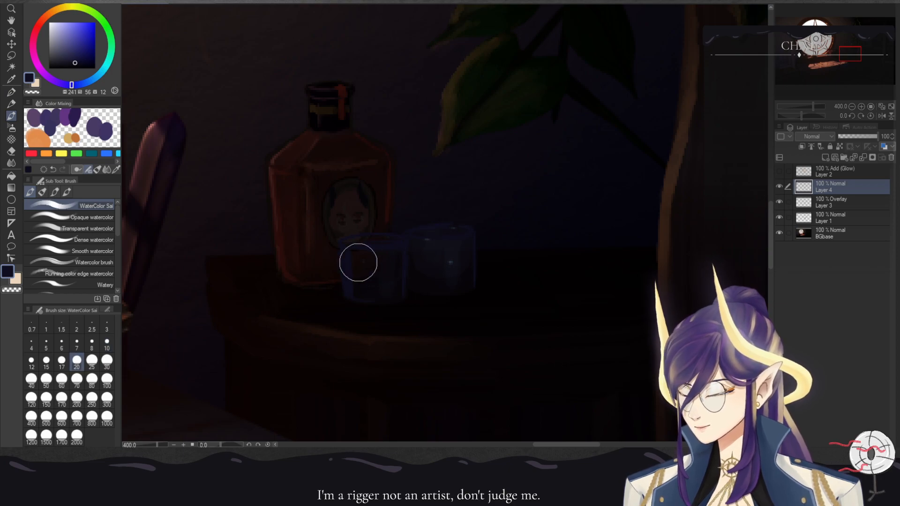
{"action": "left_click", "coordinate": [31, 363]}
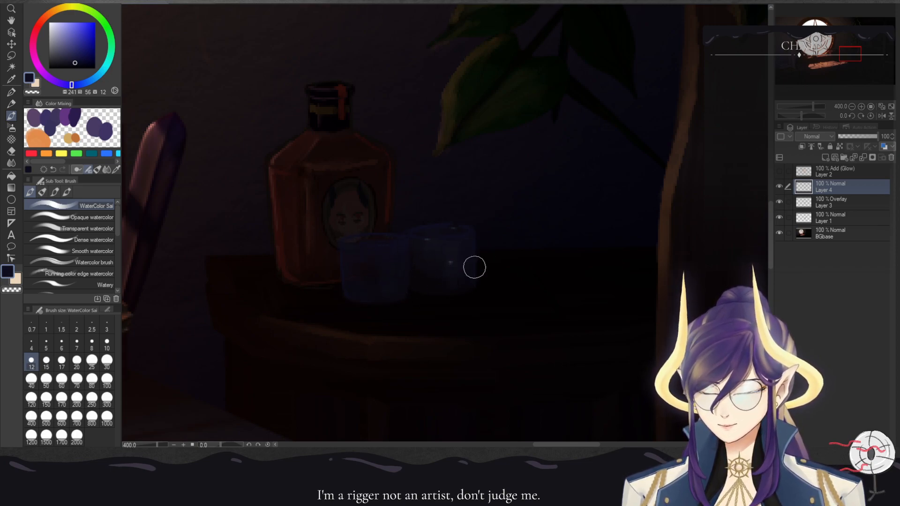
{"action": "left_click", "coordinate": [107, 342]}
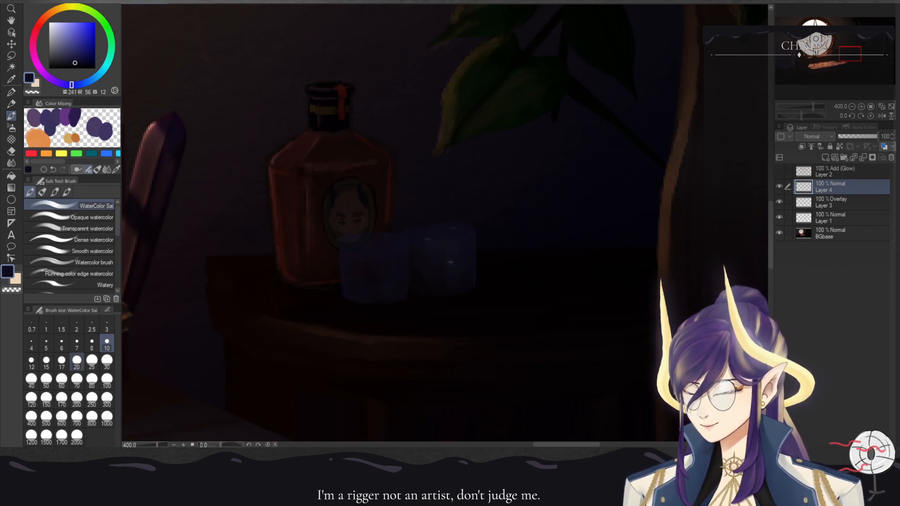
{"action": "left_click", "coordinate": [62, 342]}
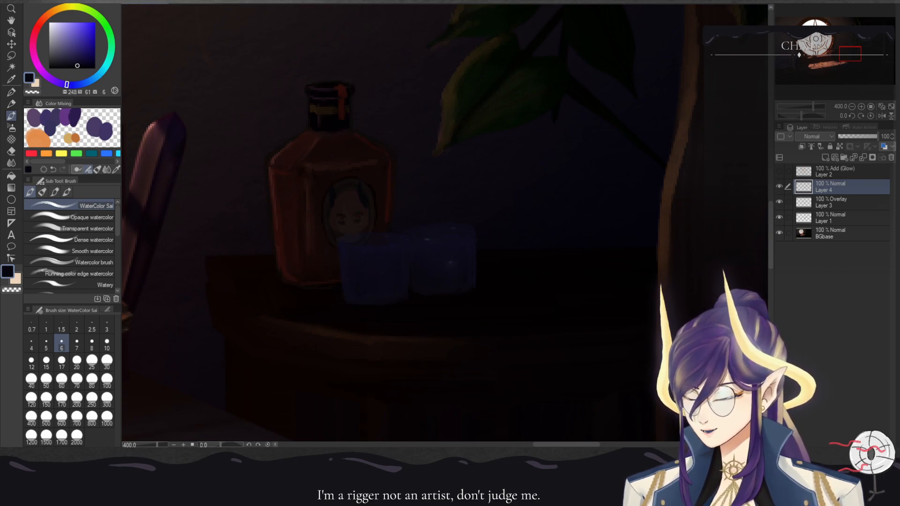
{"action": "left_click", "coordinate": [36, 84]}
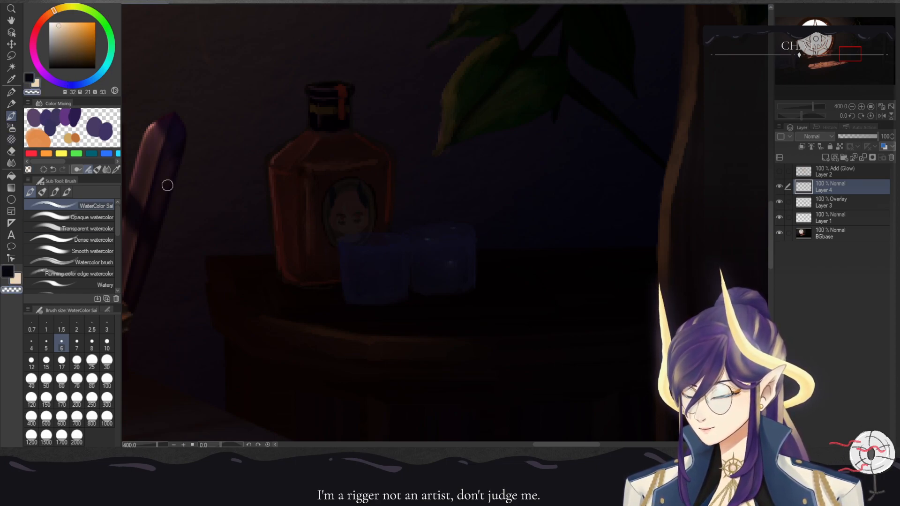
{"action": "left_click", "coordinate": [52, 31]}
{"action": "left_click_drag", "start_coordinate": [51, 31], "coordinate": [51, 28]}
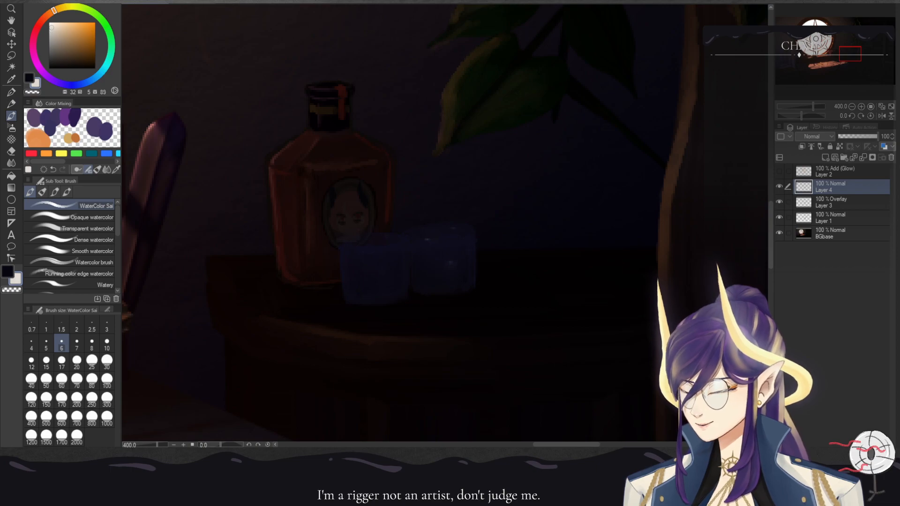
{"action": "key", "text": "x"}
- Paint muted grey-blue rims on both glasses at brush sizes 6 and 3 and soften them at size 10
{"action": "left_click_drag", "start_coordinate": [60, 60], "coordinate": [55, 62]}
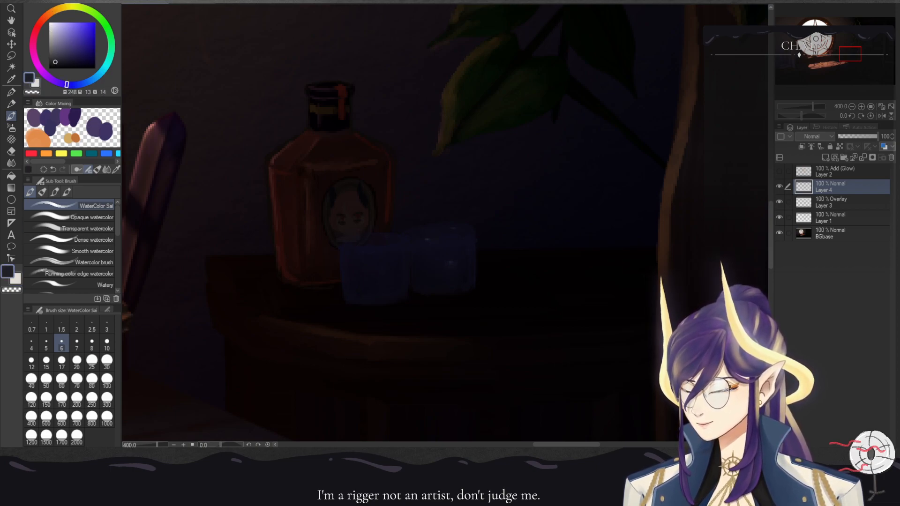
{"action": "left_click", "coordinate": [106, 326]}
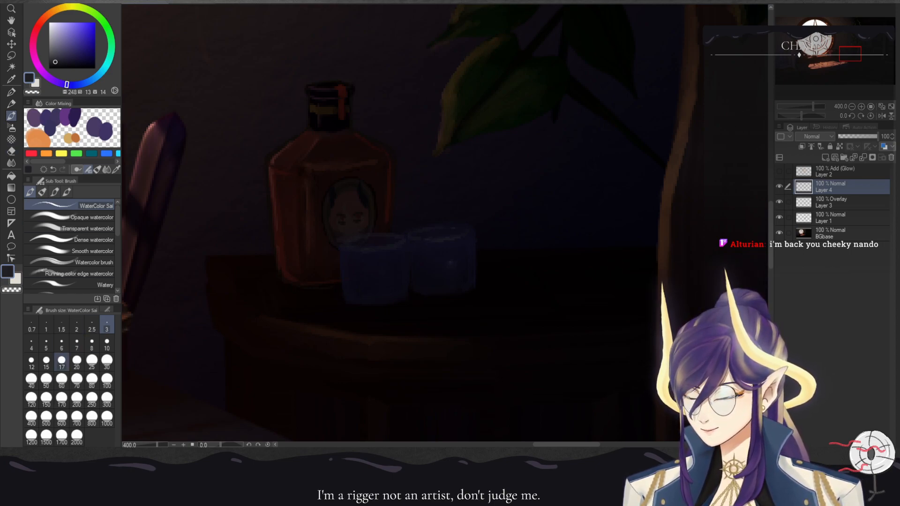
{"action": "left_click", "coordinate": [107, 344]}
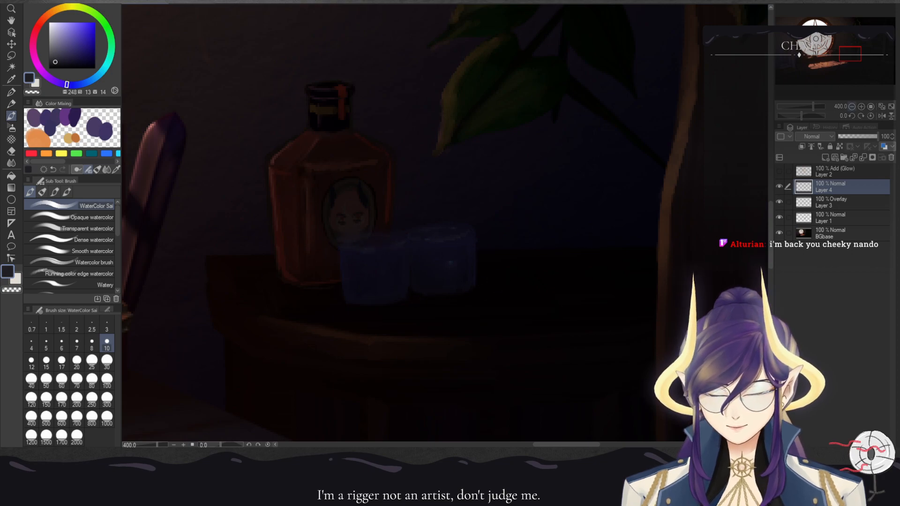
{"action": "left_click", "coordinate": [851, 106]}
{"action": "left_click", "coordinate": [851, 106]}
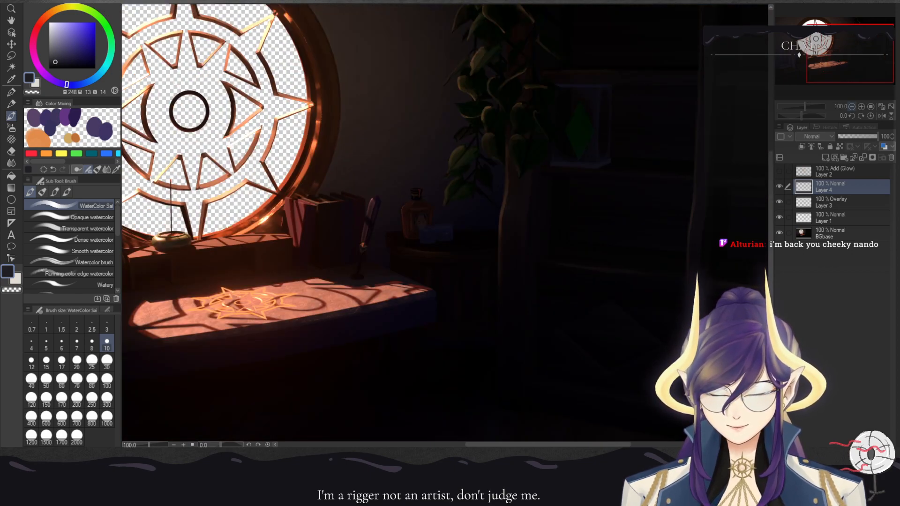
- Try purple vertical streaks on the front glass with the WaterColor brush at size 10, using progressively darker shades
{"action": "left_click", "coordinate": [861, 106]}
{"action": "left_click", "coordinate": [861, 107]}
{"action": "left_click", "coordinate": [861, 106]}
{"action": "left_click", "coordinate": [861, 106]}
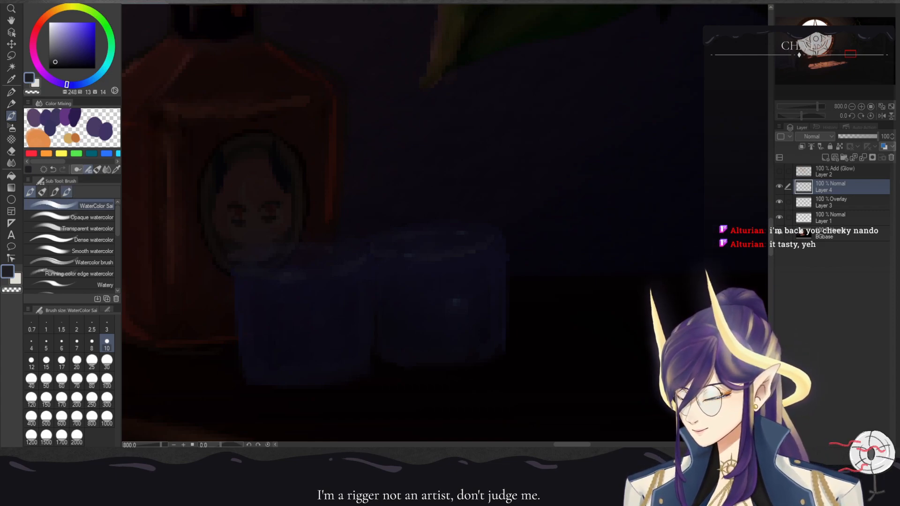
{"action": "left_click", "coordinate": [105, 132], "text": "alt"}
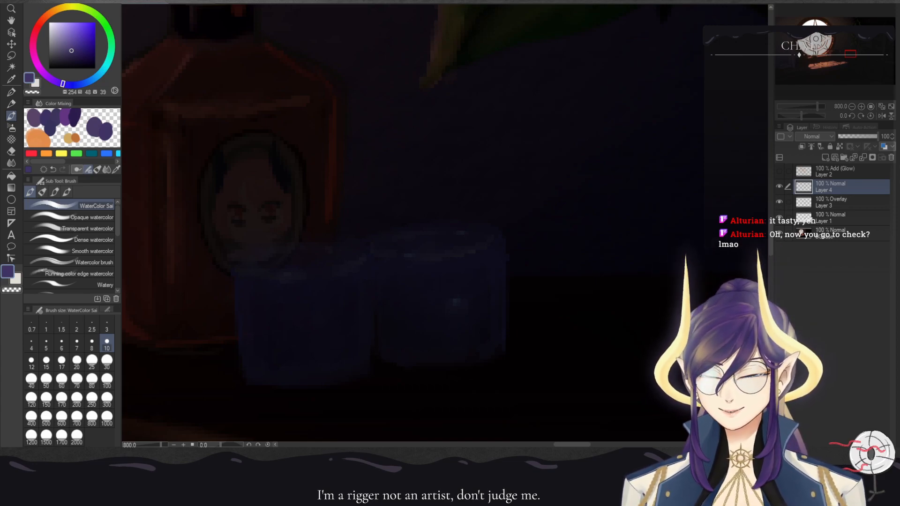
{"action": "left_click", "coordinate": [852, 107]}
{"action": "left_click", "coordinate": [852, 107]}
{"action": "left_click", "coordinate": [852, 107]}
{"action": "left_click", "coordinate": [852, 106]}
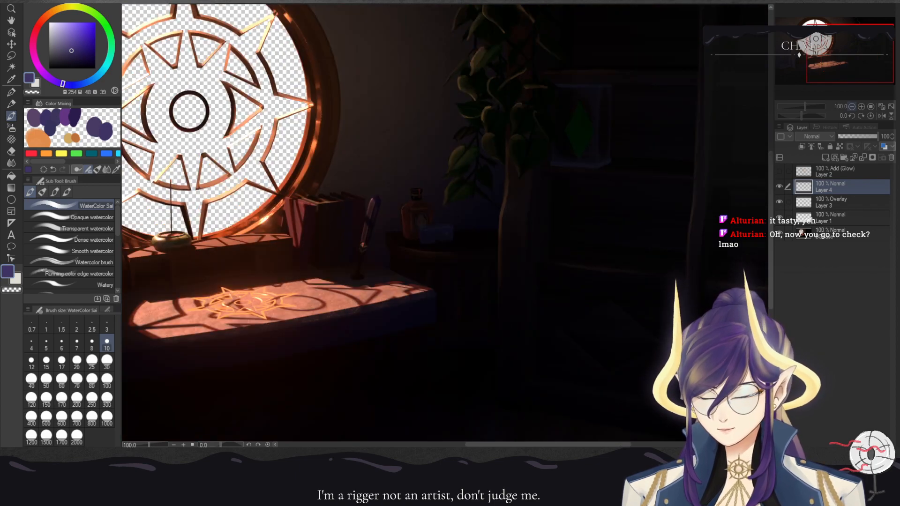
{"action": "left_click", "coordinate": [861, 106]}
{"action": "left_click", "coordinate": [861, 107]}
{"action": "left_click", "coordinate": [861, 107]}
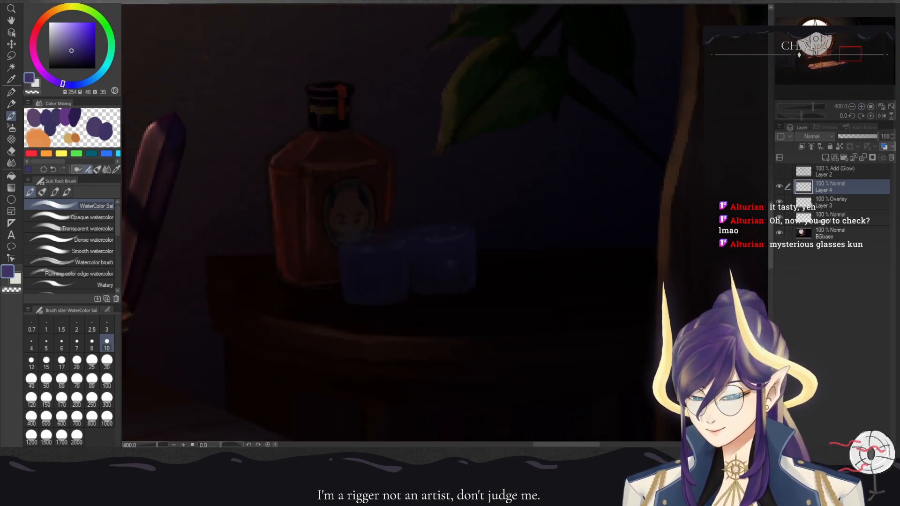
{"action": "left_click", "coordinate": [861, 107]}
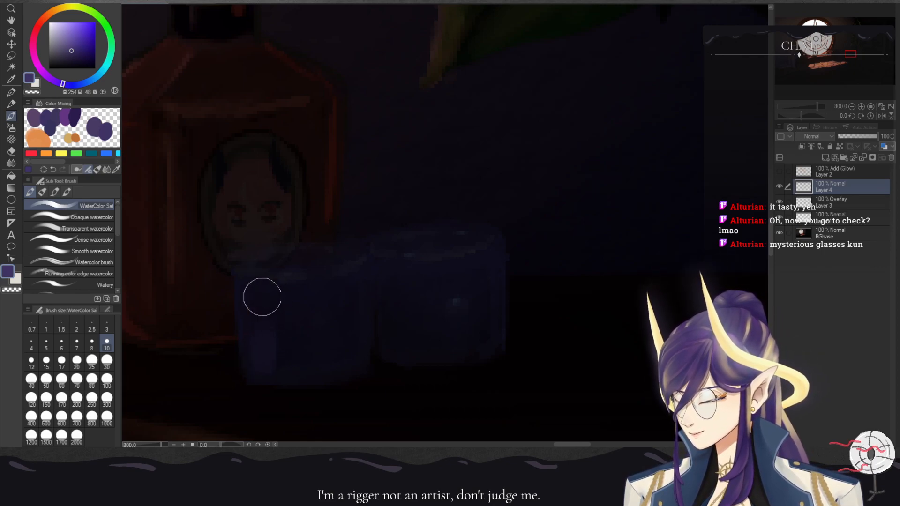
{"action": "left_click", "coordinate": [78, 57]}
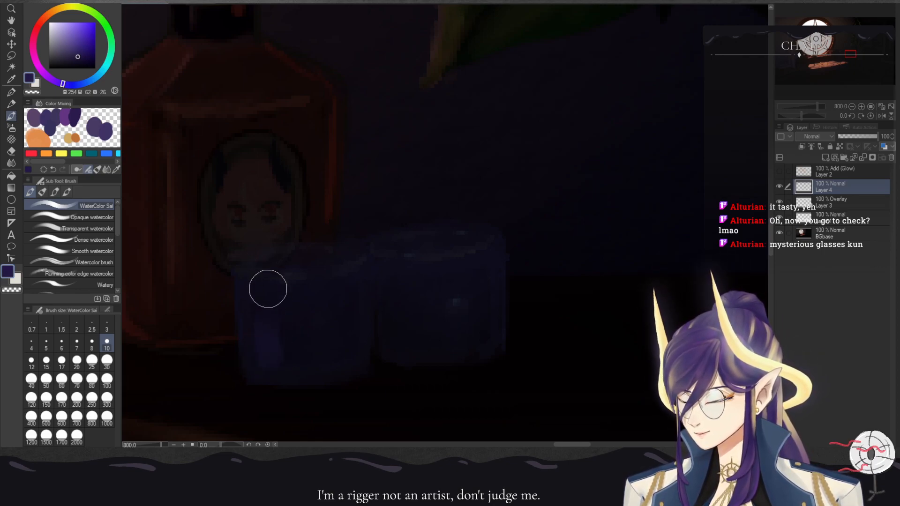
{"action": "left_click", "coordinate": [78, 62]}
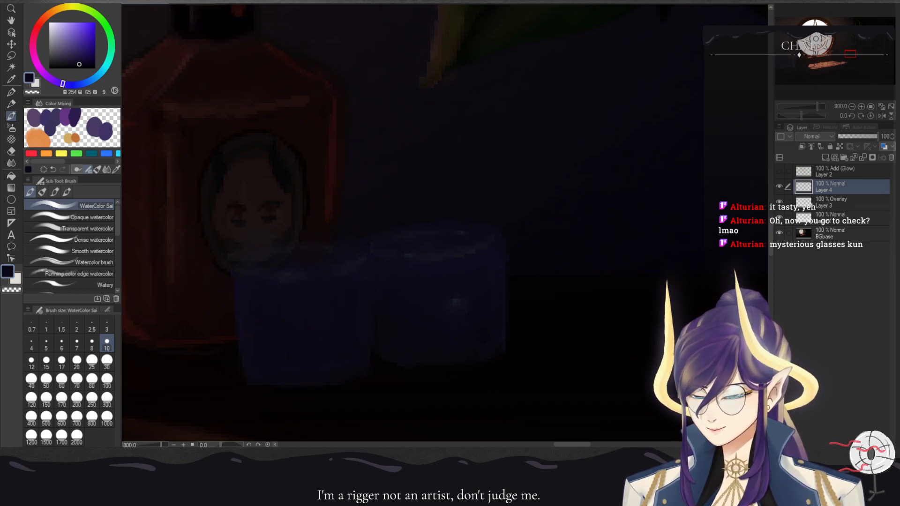
- Paint near-black purple vertical facets on both glasses at brush size 10 and refine them with dark blue strokes at sizes 5 and 3
{"action": "left_click", "coordinate": [81, 65]}
{"action": "mouse_move", "coordinate": [280, 340]}
{"action": "left_mouse_down"}
{"action": "mouse_move", "coordinate": [270, 360]}
{"action": "mouse_move", "coordinate": [267, 259]}
{"action": "left_mouse_up"}
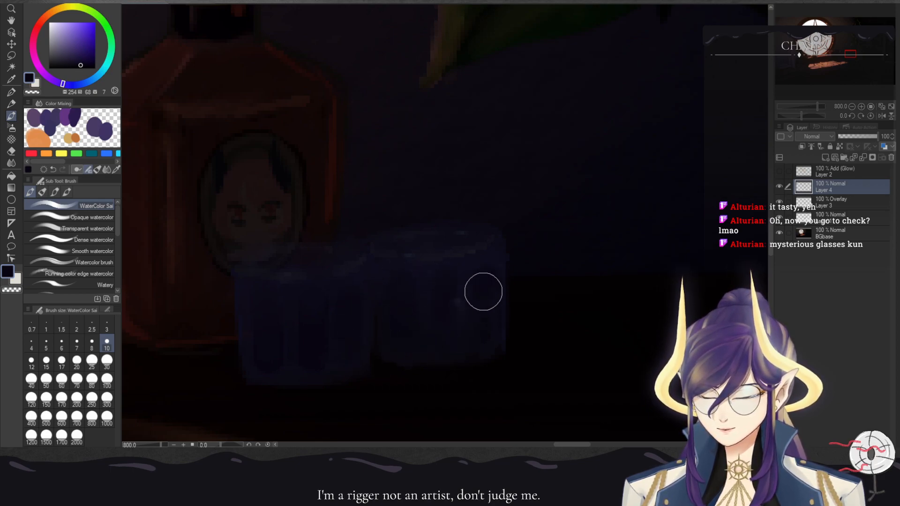
{"action": "left_click", "coordinate": [425, 315], "text": "alt"}
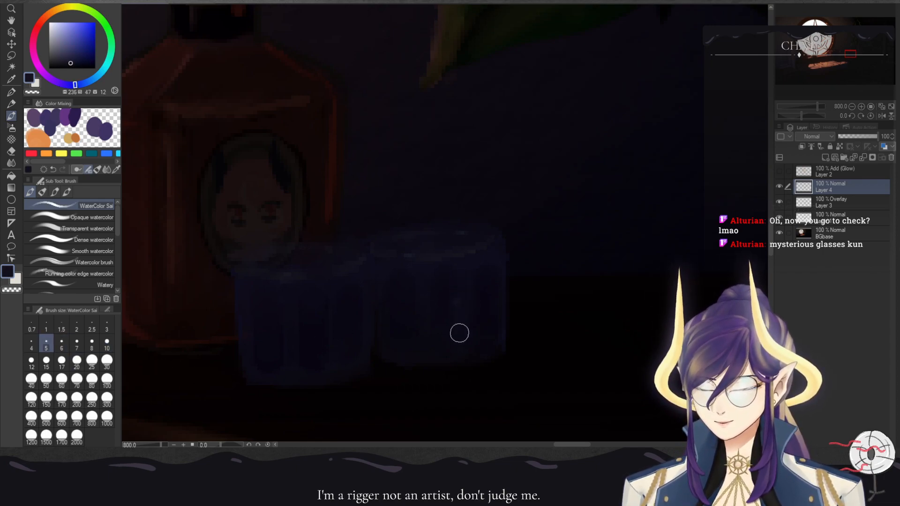
{"action": "left_click", "coordinate": [107, 325]}
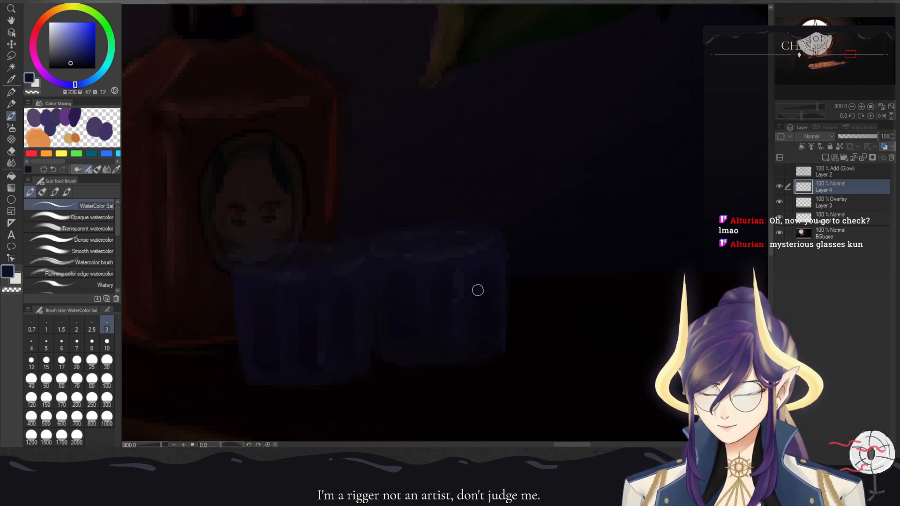
- Examine the faceted glasses within the whole illustration at reduced zoom levels
{"action": "left_click", "coordinate": [852, 106]}
{"action": "left_click", "coordinate": [851, 107]}
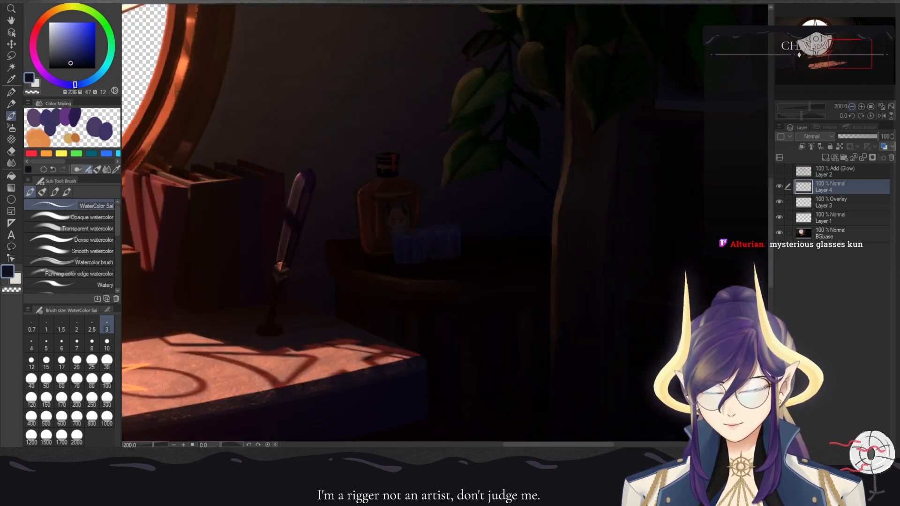
{"action": "left_click", "coordinate": [852, 107]}
{"action": "left_click", "coordinate": [852, 106]}
{"action": "left_click", "coordinate": [851, 106]}
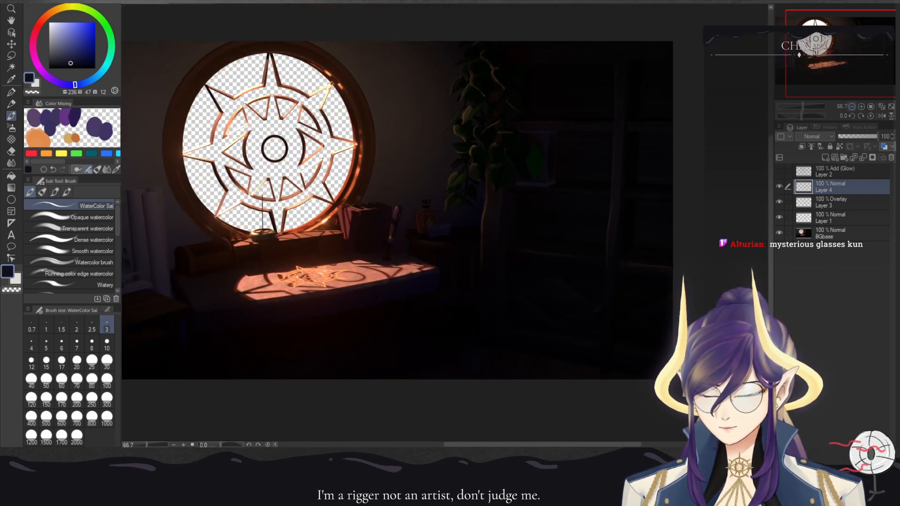
{"action": "left_click", "coordinate": [861, 106]}
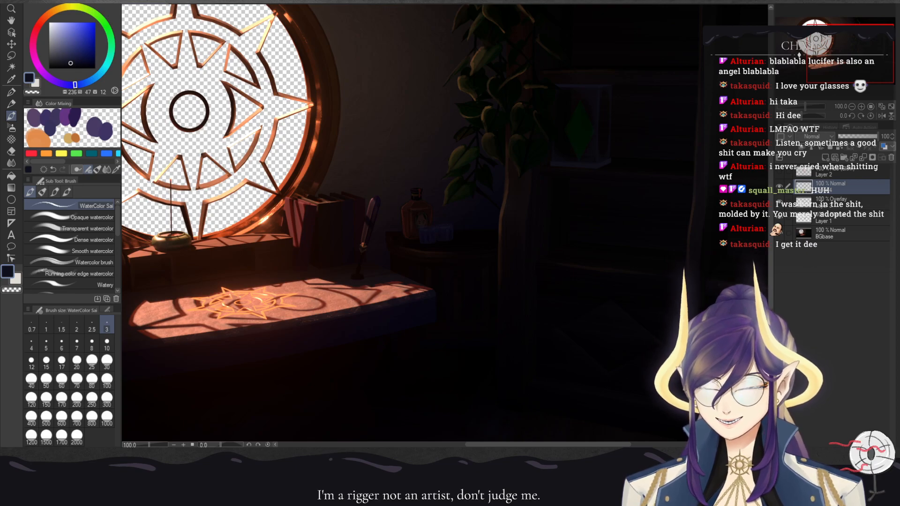
- Paint a thin orange edge light on the side table below the bottle at brush size 3, using the mixing palette's orange
{"action": "left_click", "coordinate": [861, 107]}
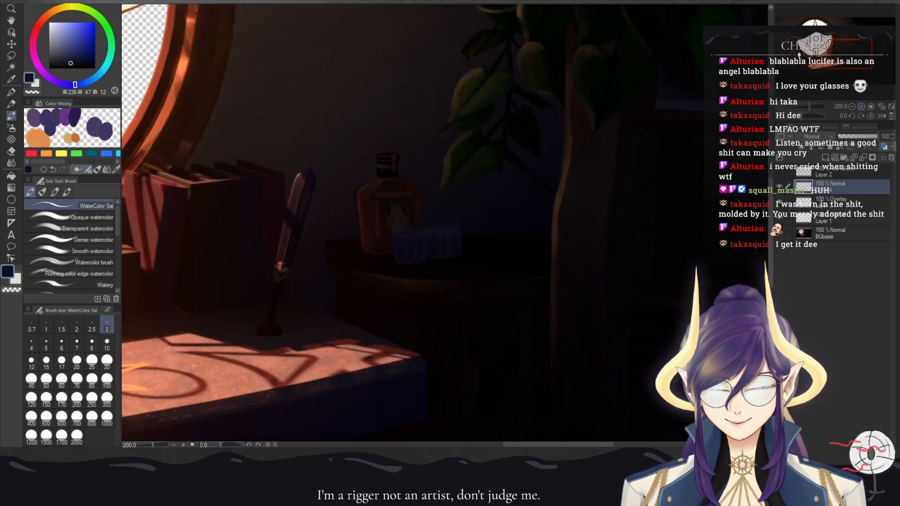
{"action": "left_click", "coordinate": [861, 107]}
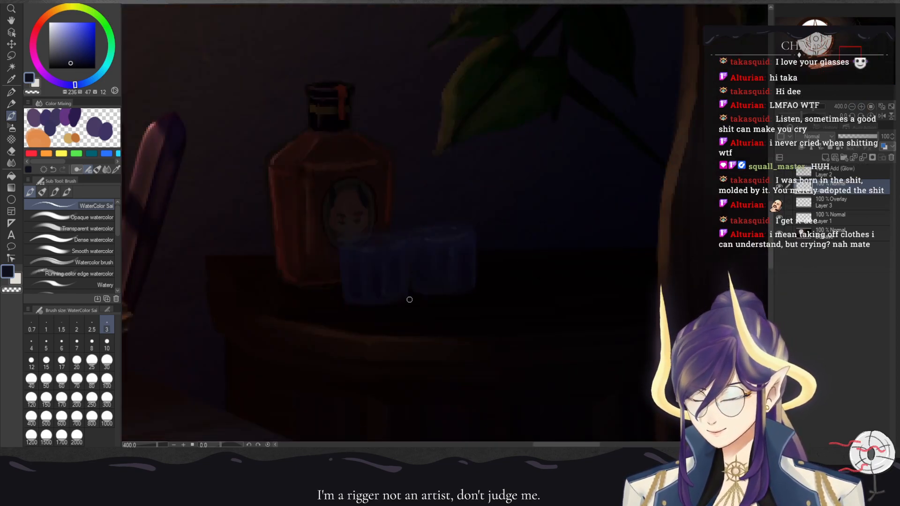
{"action": "left_click", "coordinate": [37, 137]}
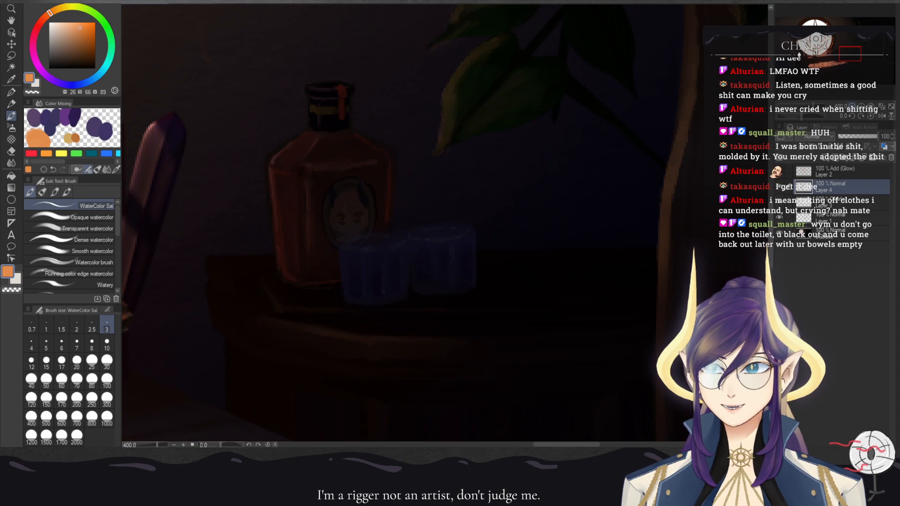
- Examine the bottle, glasses and side table against the window and desk at several zoom levels
{"action": "left_click", "coordinate": [852, 106]}
{"action": "left_click", "coordinate": [853, 107]}
{"action": "left_click", "coordinate": [852, 107]}
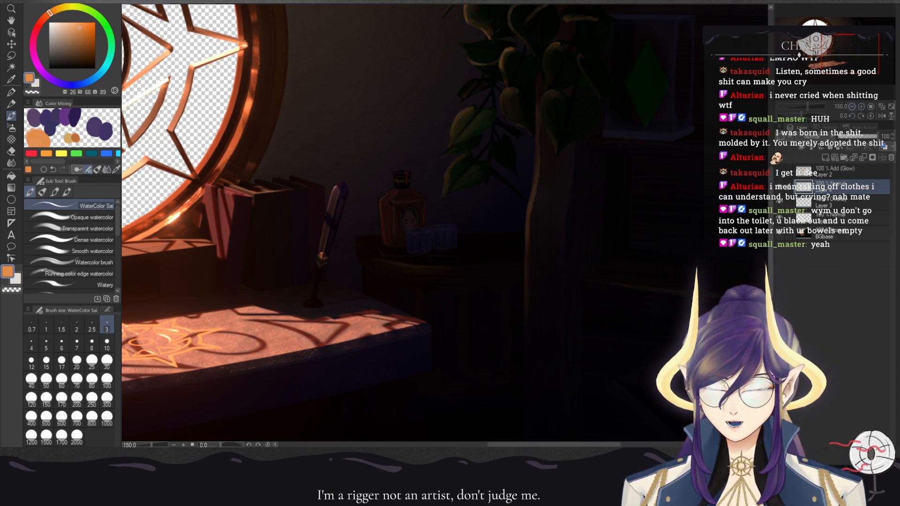
{"action": "left_click", "coordinate": [852, 106]}
{"action": "left_click", "coordinate": [852, 106]}
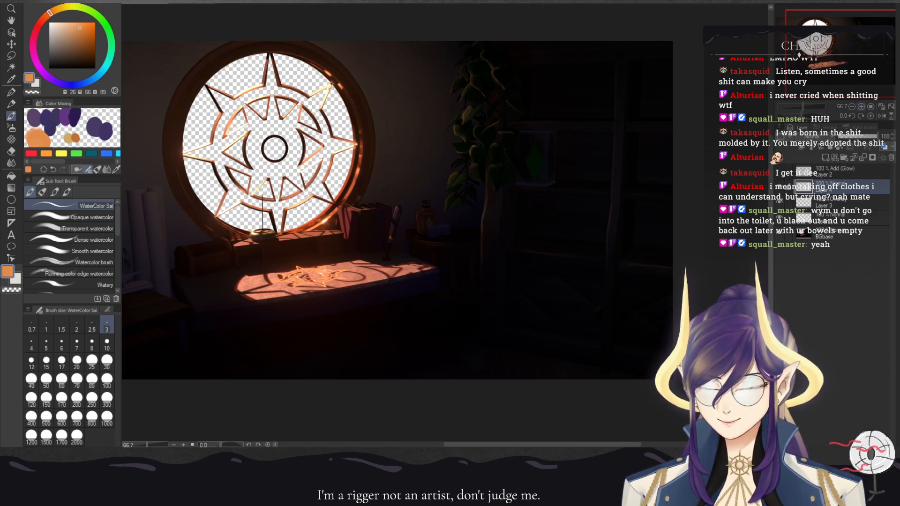
{"action": "left_click", "coordinate": [861, 106]}
{"action": "left_click", "coordinate": [861, 107]}
{"action": "left_click", "coordinate": [861, 106]}
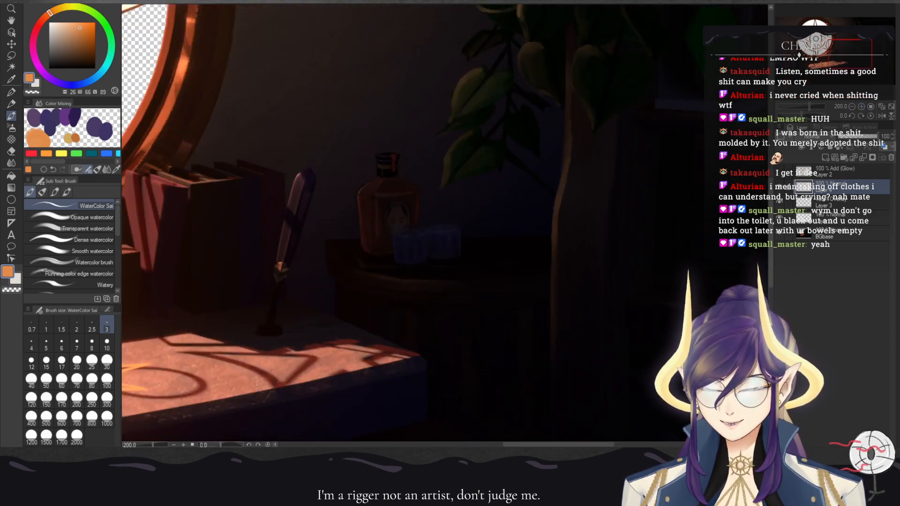
{"action": "left_click", "coordinate": [852, 106]}
{"action": "left_click", "coordinate": [852, 107]}
{"action": "left_click_drag", "start_coordinate": [853, 44], "coordinate": [843, 61]}
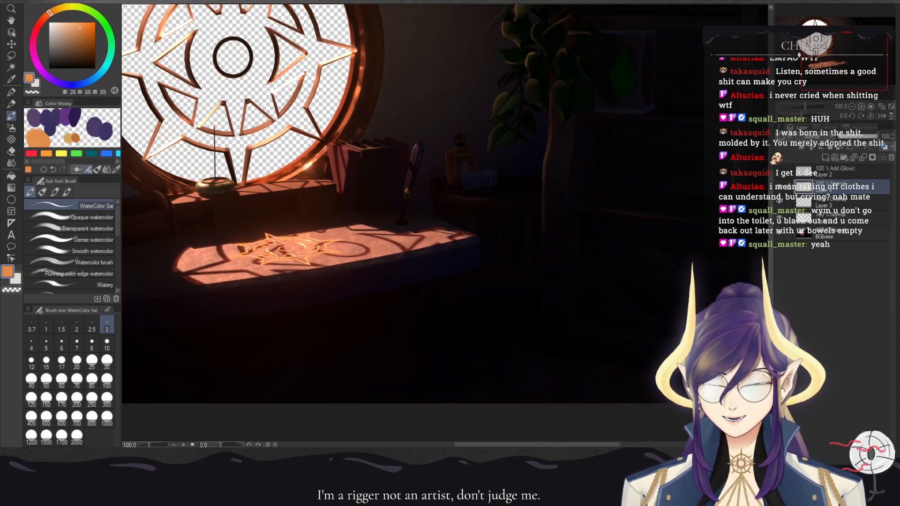
{"action": "left_click", "coordinate": [861, 106]}
{"action": "left_click_drag", "start_coordinate": [845, 51], "coordinate": [848, 54]}
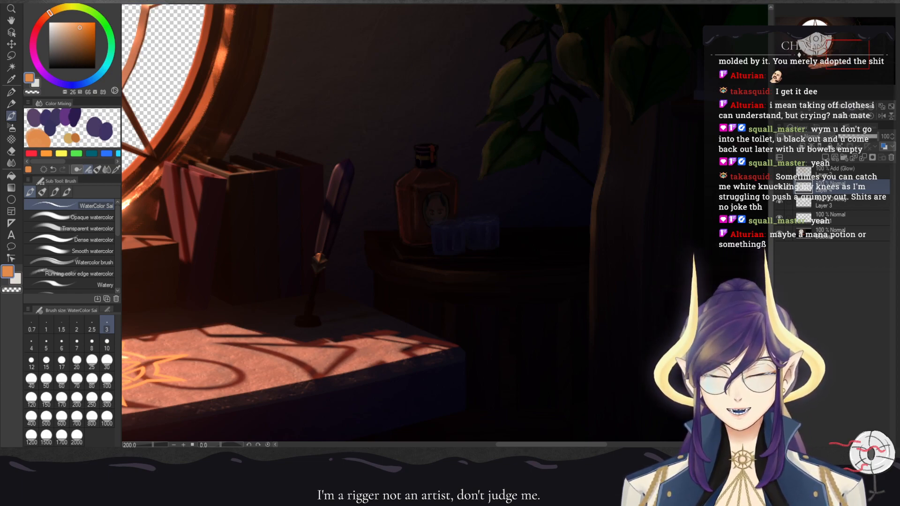
- Paint sampled red-orange light along the round window frame's inner edge on Layer 1 at brush sizes 6 and 10
{"action": "key", "text": "ctrl+minus"}
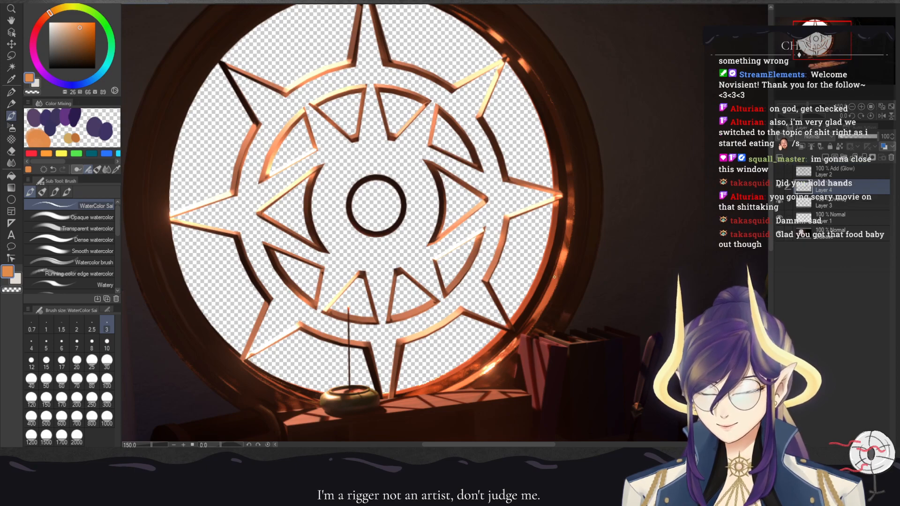
{"action": "left_click", "coordinate": [553, 253], "text": "alt"}
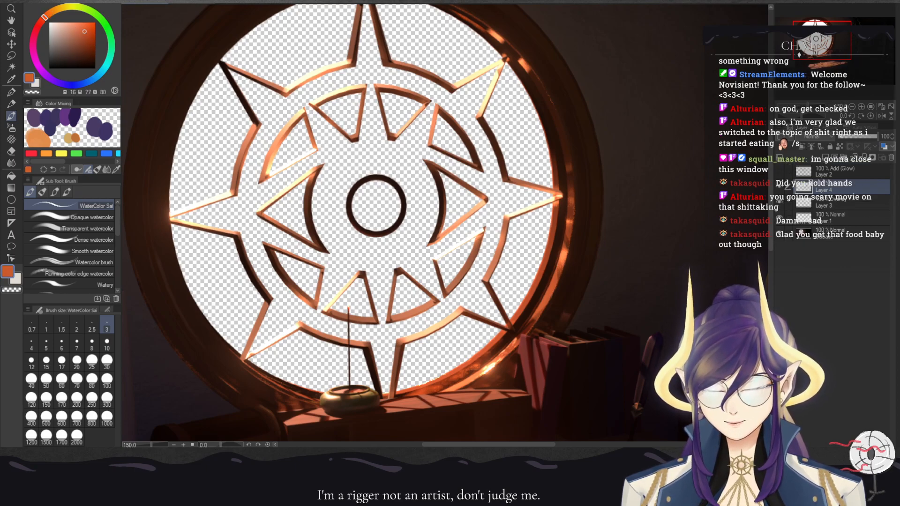
{"action": "left_click", "coordinate": [834, 217]}
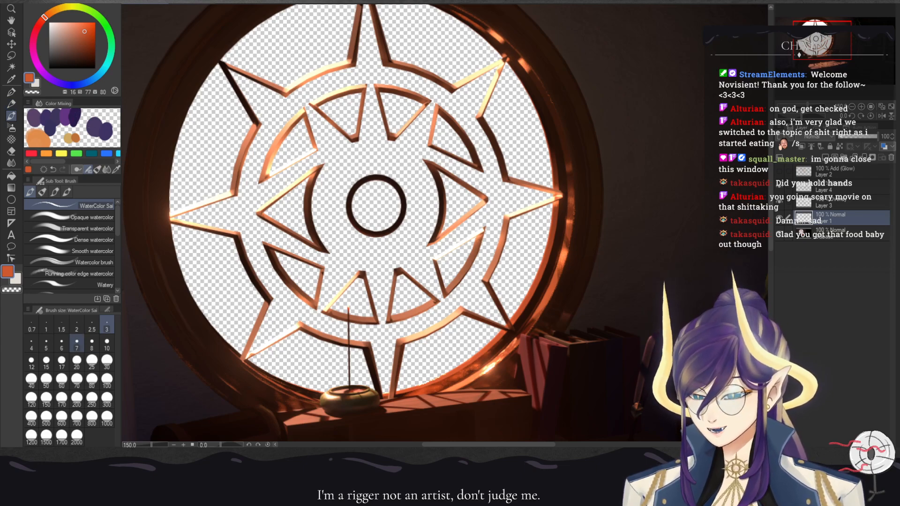
{"action": "left_click", "coordinate": [61, 343]}
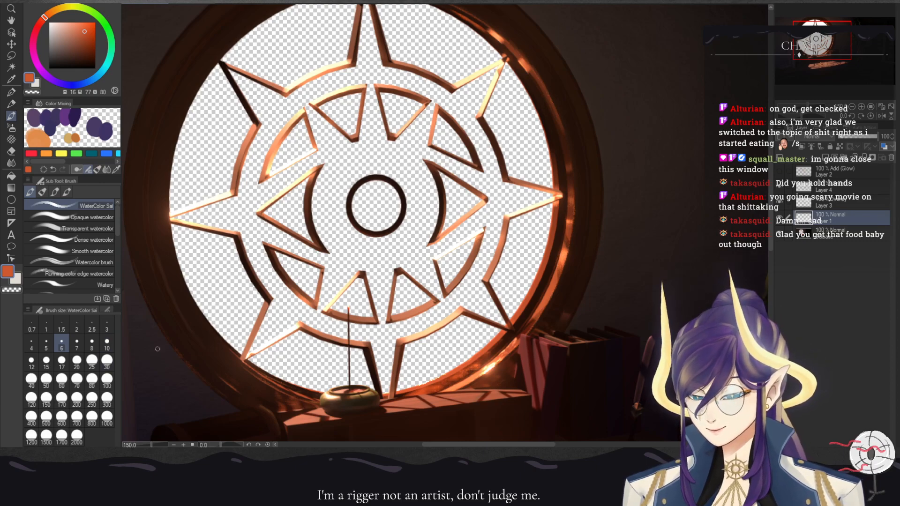
{"action": "left_click", "coordinate": [107, 345]}
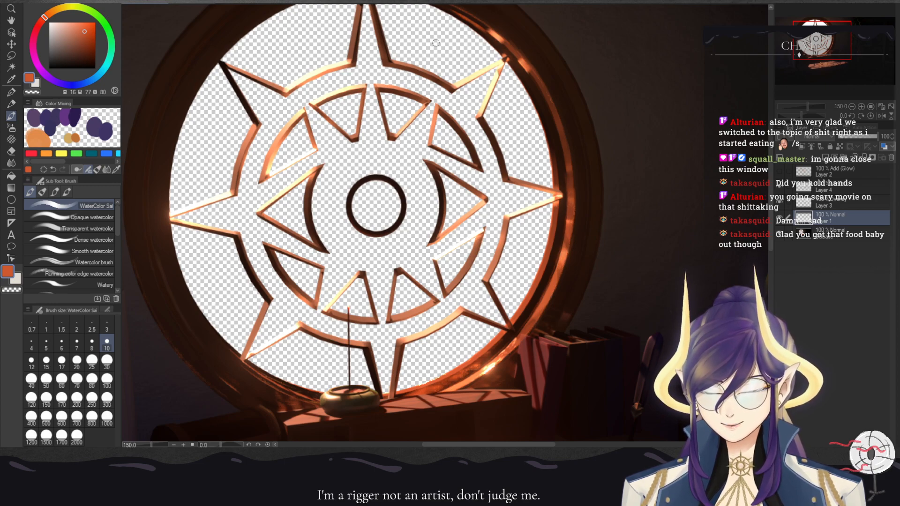
- Rework the round window frame's lower-right inner rim with sampled frame tones at brush size 10
{"action": "scroll", "coordinate": [435, 43], "scroll_direction": "up", "scroll_amount": 5}
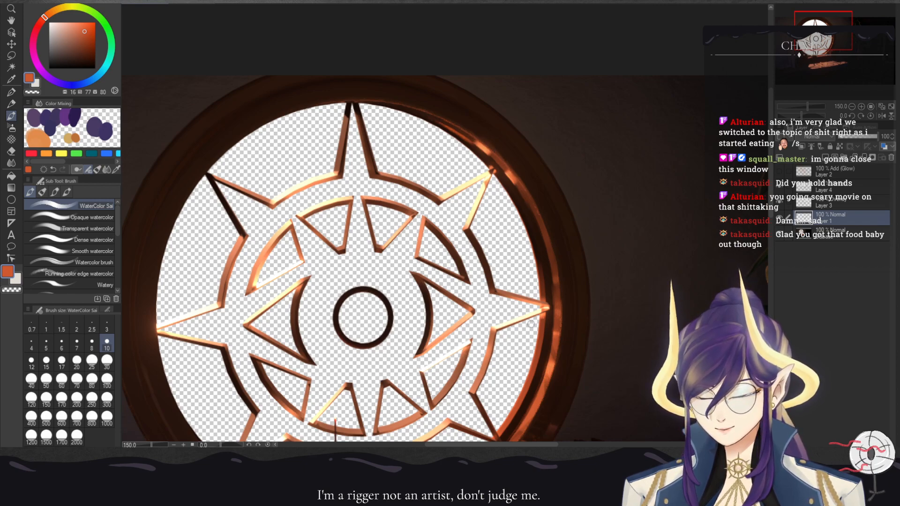
{"action": "left_click_drag", "start_coordinate": [522, 324], "coordinate": [557, 187]}
{"action": "left_click_drag", "start_coordinate": [485, 363], "coordinate": [507, 245]}
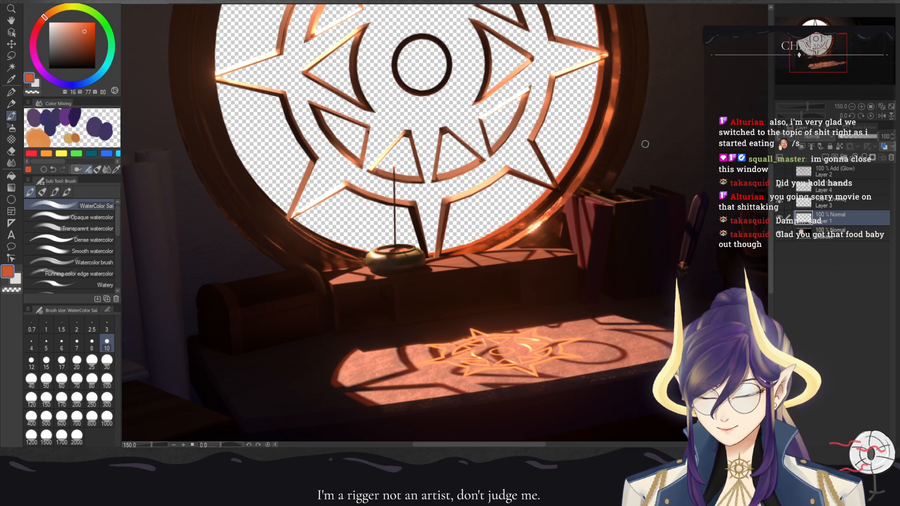
{"action": "left_click", "coordinate": [572, 174], "text": "alt"}
{"action": "mouse_move", "coordinate": [552, 199]}
{"action": "left_mouse_down"}
{"action": "mouse_move", "coordinate": [495, 243]}
{"action": "mouse_move", "coordinate": [501, 236]}
{"action": "left_mouse_up"}
{"action": "mouse_move", "coordinate": [540, 208]}
{"action": "left_mouse_down"}
{"action": "mouse_move", "coordinate": [459, 254]}
{"action": "mouse_move", "coordinate": [502, 240]}
{"action": "mouse_move", "coordinate": [496, 248]}
{"action": "mouse_move", "coordinate": [497, 240]}
{"action": "mouse_move", "coordinate": [453, 256]}
{"action": "mouse_move", "coordinate": [495, 238]}
{"action": "mouse_move", "coordinate": [451, 251]}
{"action": "mouse_move", "coordinate": [501, 236]}
{"action": "mouse_move", "coordinate": [453, 253]}
{"action": "left_mouse_up"}
{"action": "mouse_move", "coordinate": [507, 232]}
{"action": "left_mouse_down"}
{"action": "mouse_move", "coordinate": [459, 251]}
{"action": "mouse_move", "coordinate": [486, 245]}
{"action": "left_mouse_up"}
{"action": "left_click_drag", "start_coordinate": [529, 218], "coordinate": [503, 232]}
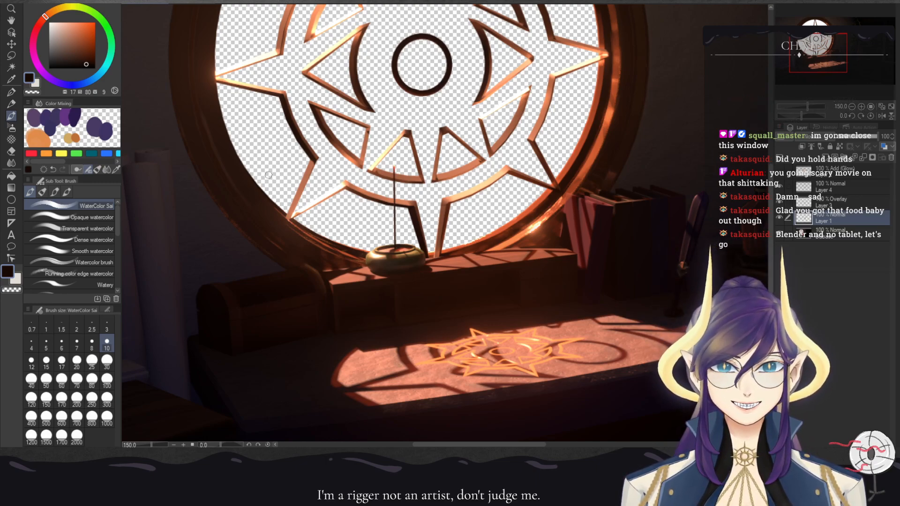
- Try a long dark curved stroke from the chest up across the round window at brush size 10, and undo it
{"action": "left_click_drag", "start_coordinate": [332, 164], "coordinate": [407, 190]}
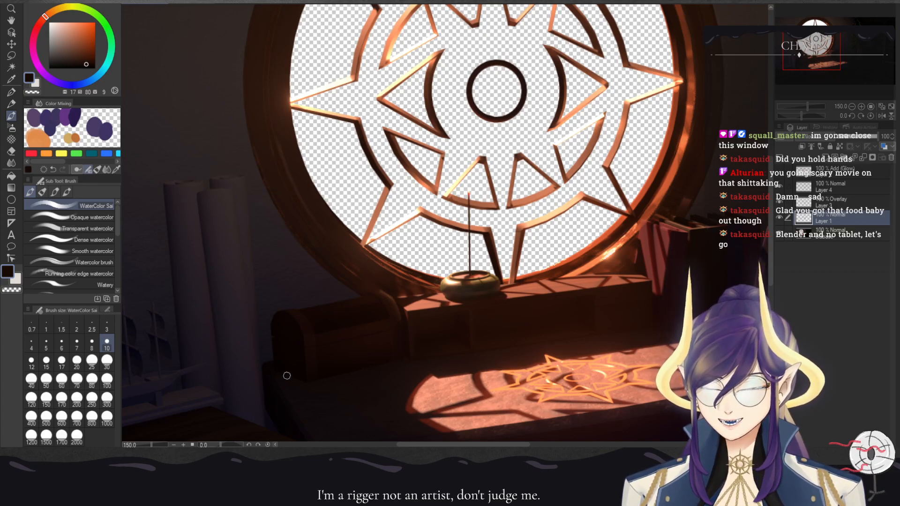
{"action": "mouse_move", "coordinate": [404, 181]}
{"action": "left_mouse_down"}
{"action": "mouse_move", "coordinate": [706, 71]}
{"action": "mouse_move", "coordinate": [506, 110]}
{"action": "mouse_move", "coordinate": [322, 260]}
{"action": "mouse_move", "coordinate": [263, 409]}
{"action": "left_mouse_up"}
{"action": "mouse_move", "coordinate": [293, 317]}
{"action": "left_mouse_down"}
{"action": "mouse_move", "coordinate": [455, 141]}
{"action": "mouse_move", "coordinate": [733, 80]}
{"action": "left_mouse_up"}
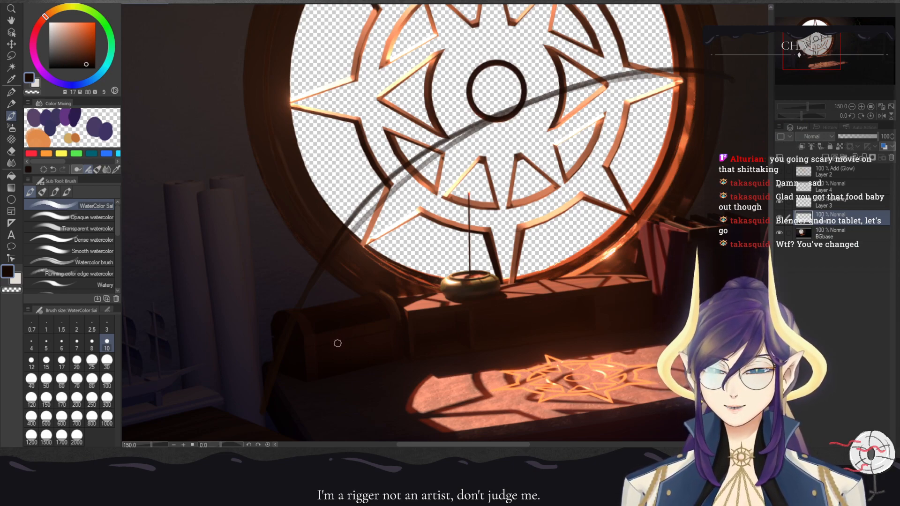
{"action": "key", "text": "ctrl+z"}
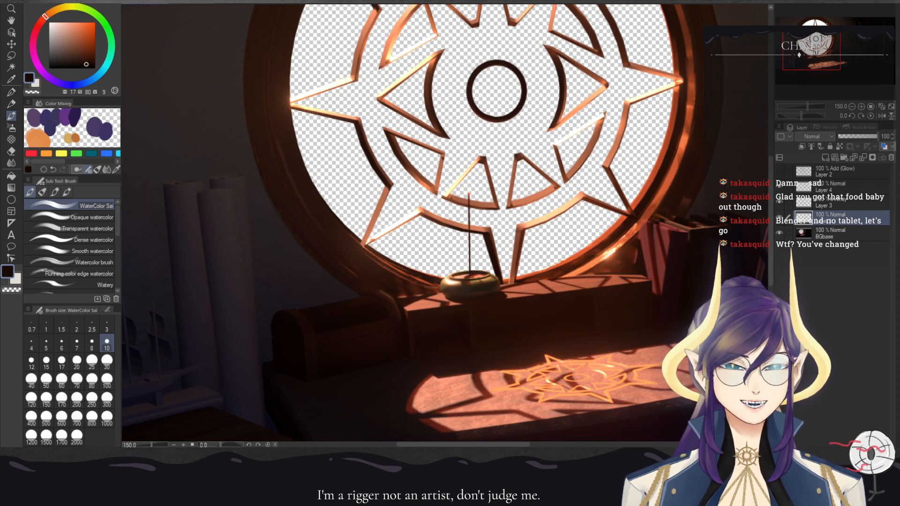
- Inspect the bottle's face label and the objects on the dark side table at up to 1600% magnification
{"action": "left_click_drag", "start_coordinate": [837, 53], "coordinate": [847, 55]}
{"action": "left_click", "coordinate": [861, 107]}
{"action": "left_click", "coordinate": [861, 107]}
{"action": "left_click", "coordinate": [861, 106]}
{"action": "left_click", "coordinate": [861, 106]}
{"action": "left_click", "coordinate": [861, 106]}
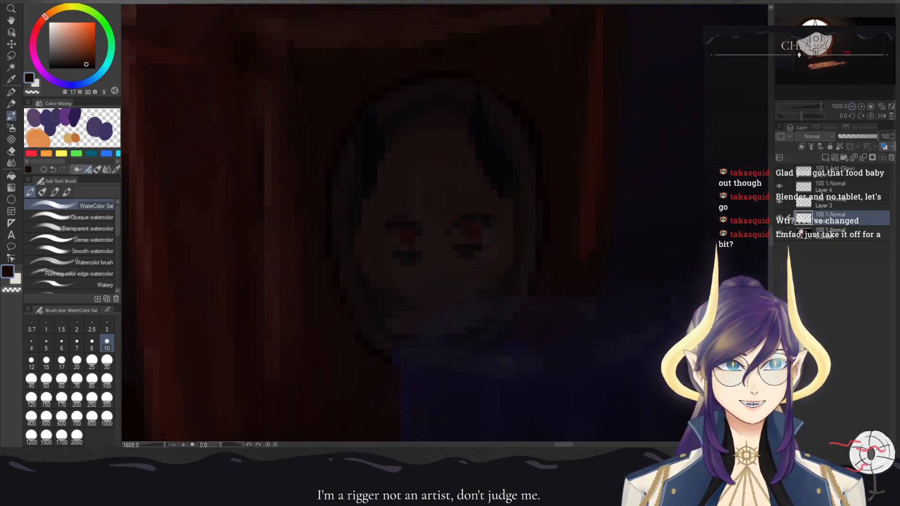
{"action": "left_click", "coordinate": [852, 107]}
{"action": "left_click", "coordinate": [851, 107]}
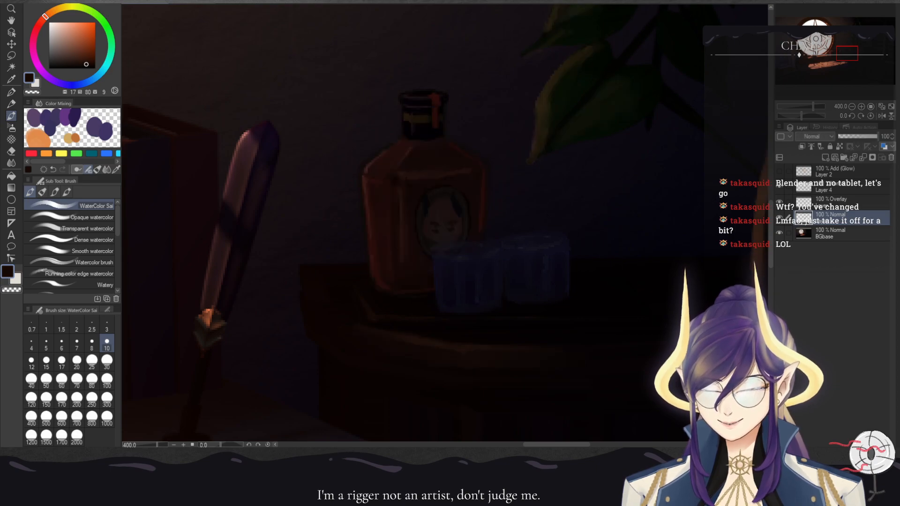
{"action": "left_click", "coordinate": [852, 107]}
{"action": "left_click", "coordinate": [852, 106]}
{"action": "left_click", "coordinate": [852, 107]}
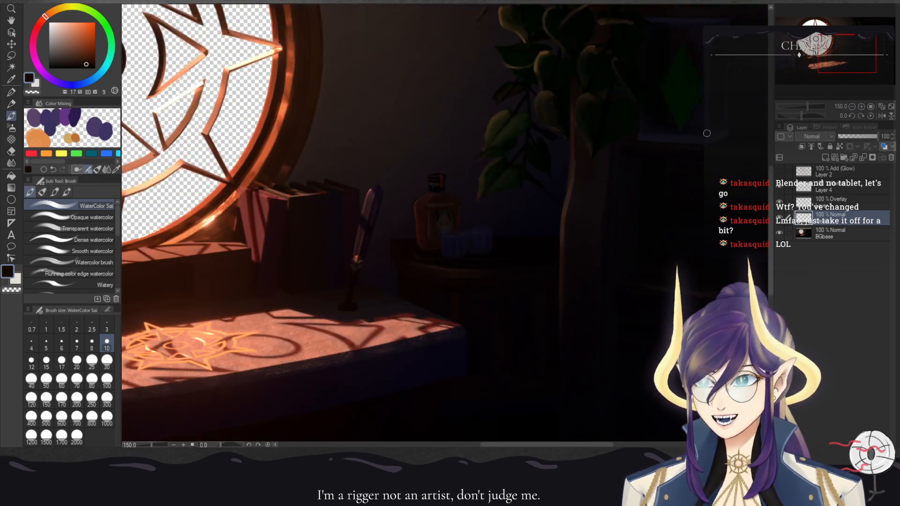
- Retouch the round window frame's left side using the Turnip pen at size 7 and dark brown sampled from the frame
{"action": "left_click_drag", "start_coordinate": [393, 197], "coordinate": [728, 318]}
{"action": "left_click_drag", "start_coordinate": [440, 225], "coordinate": [432, 172]}
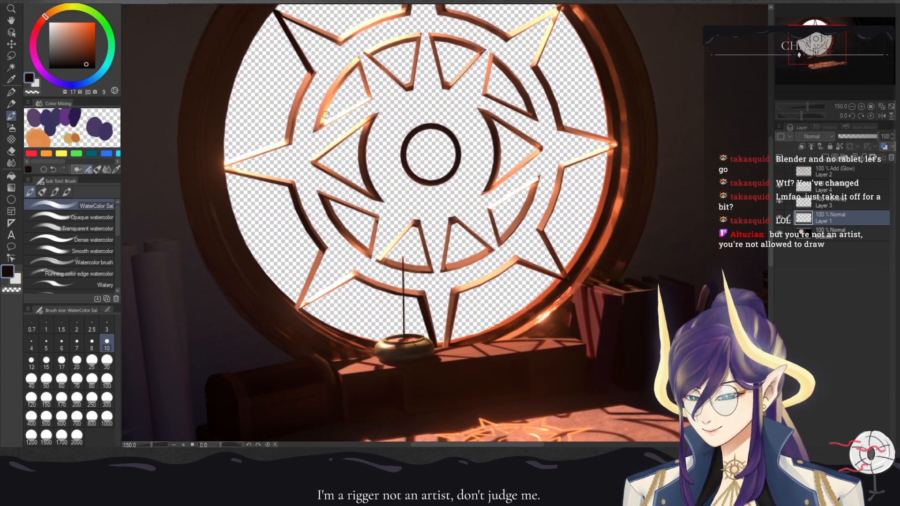
{"action": "left_click", "coordinate": [221, 198], "text": "alt"}
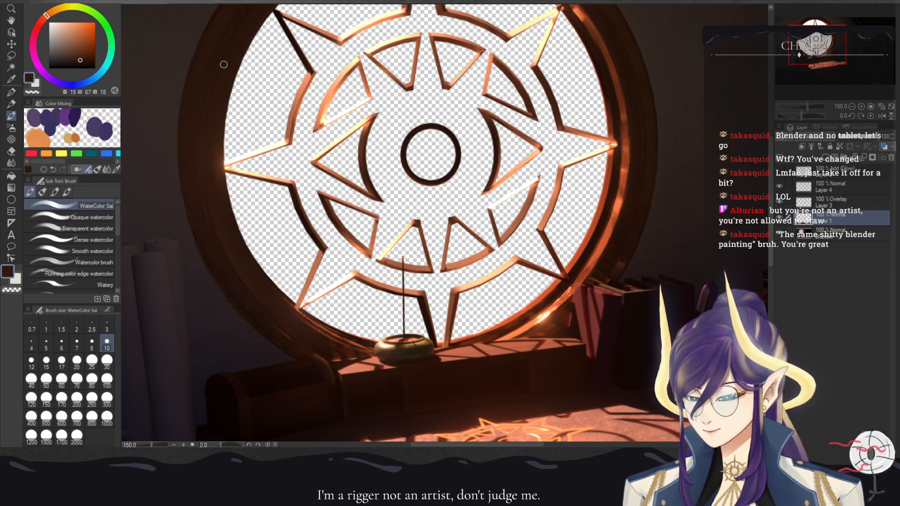
{"action": "left_click", "coordinate": [292, 320], "text": "alt"}
{"action": "left_click", "coordinate": [11, 92]}
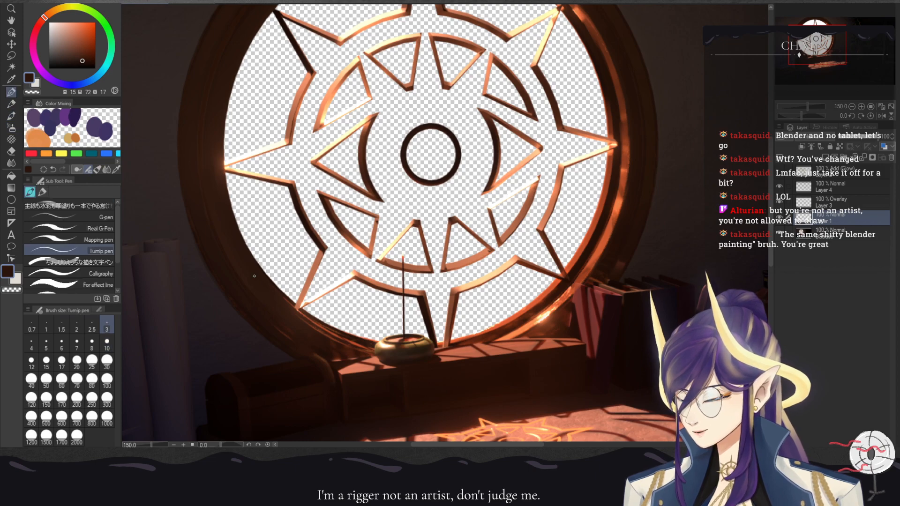
{"action": "left_click", "coordinate": [76, 344]}
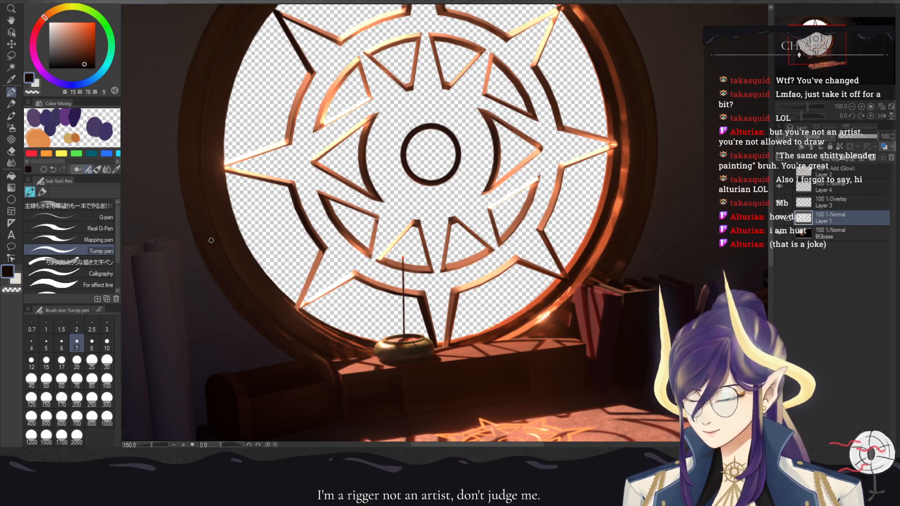
- Smooth the round window frame's shading with the WaterColor Sai brush at size 10, using dark brown sampled from its lower-left part
{"action": "left_click", "coordinate": [211, 263], "text": "alt"}
{"action": "key", "text": "b"}
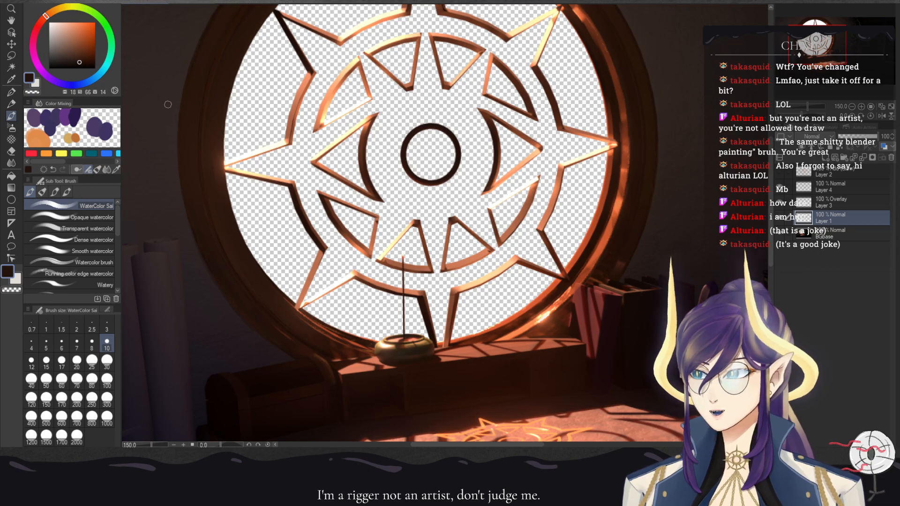
{"action": "left_click_drag", "start_coordinate": [232, 189], "coordinate": [202, 393]}
{"action": "left_click_drag", "start_coordinate": [451, 296], "coordinate": [388, 202]}
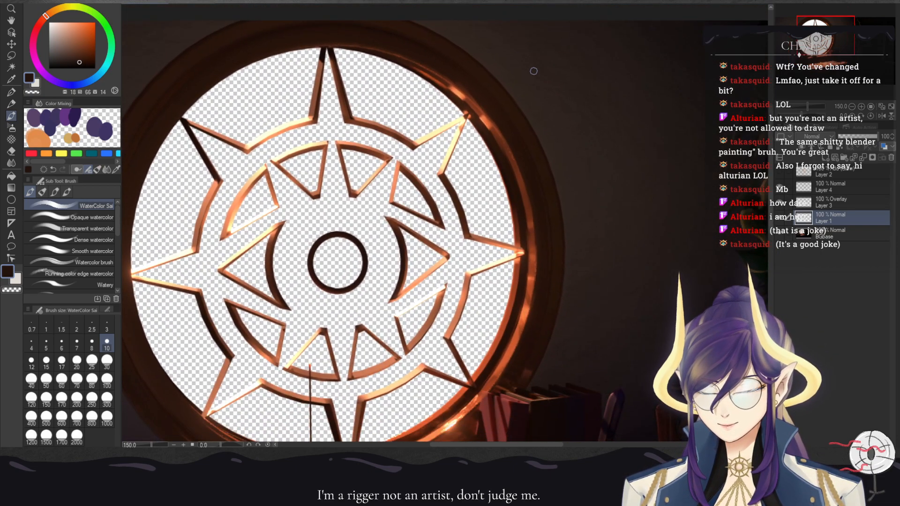
{"action": "left_click_drag", "start_coordinate": [468, 297], "coordinate": [449, 207]}
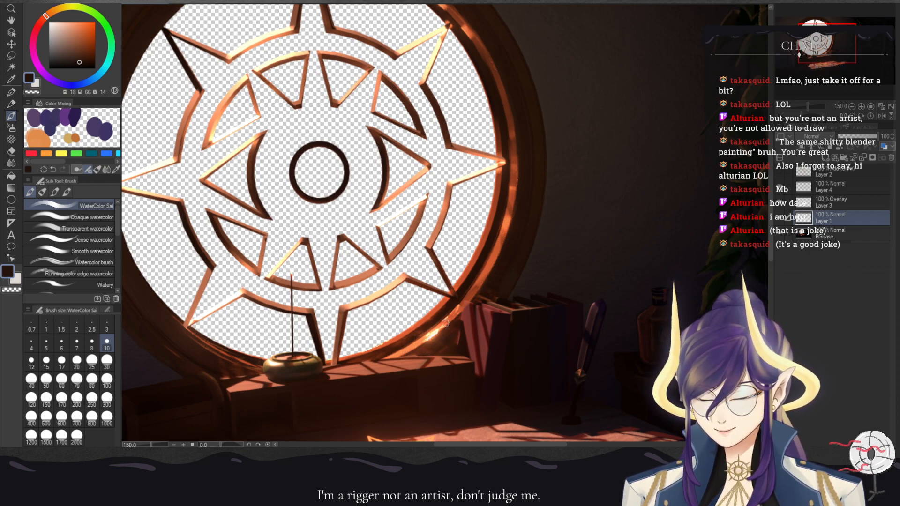
{"action": "mouse_move", "coordinate": [412, 201]}
{"action": "left_mouse_down"}
{"action": "mouse_move", "coordinate": [505, 247]}
{"action": "mouse_move", "coordinate": [485, 282]}
{"action": "left_mouse_up"}
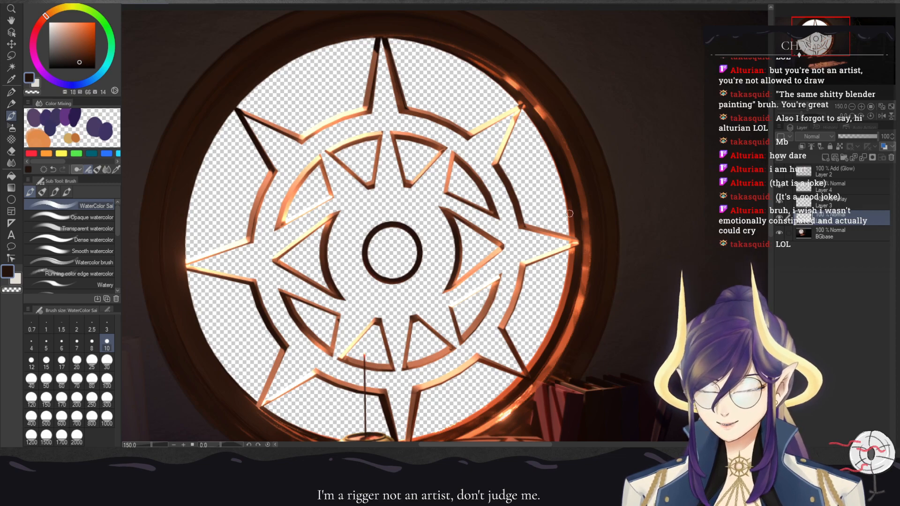
- Touch up the frame around the upper-right star tip at brush size 5, using brown sampled beside that tip
{"action": "left_click", "coordinate": [526, 109], "text": "alt"}
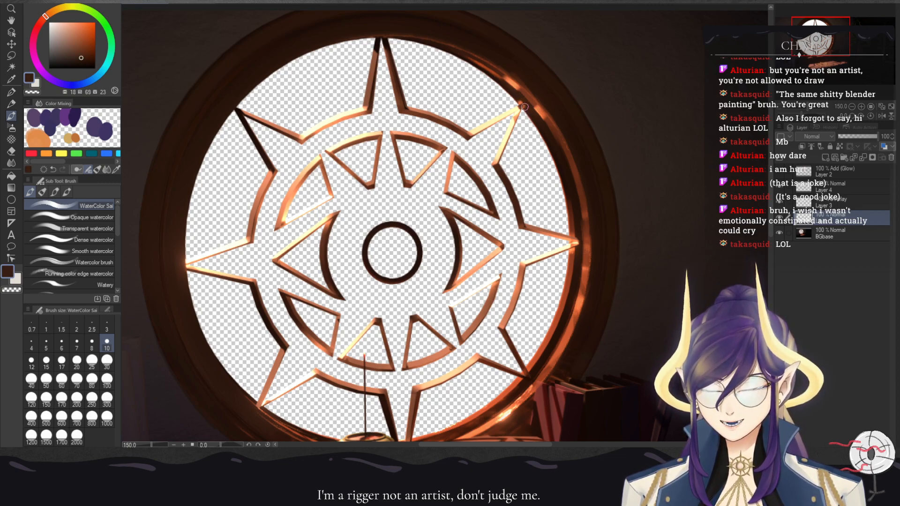
{"action": "left_click", "coordinate": [46, 344]}
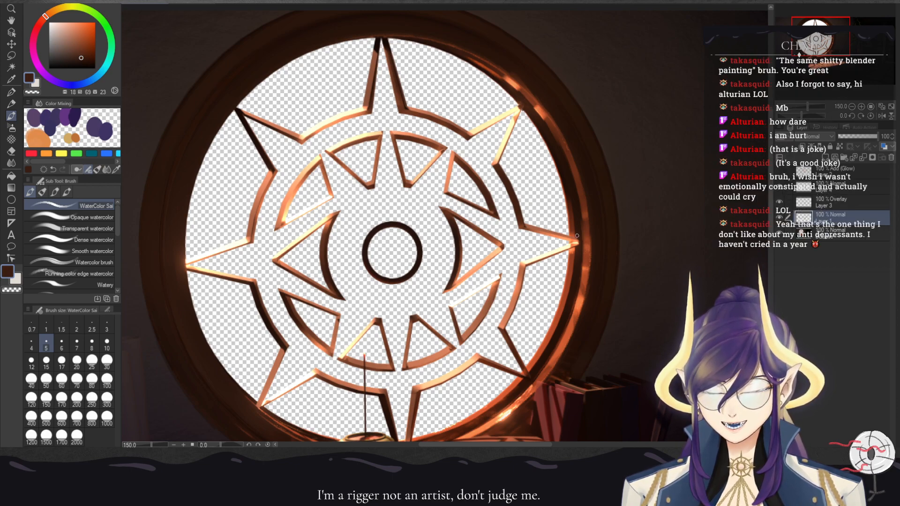
{"action": "left_click_drag", "start_coordinate": [505, 300], "coordinate": [578, 155]}
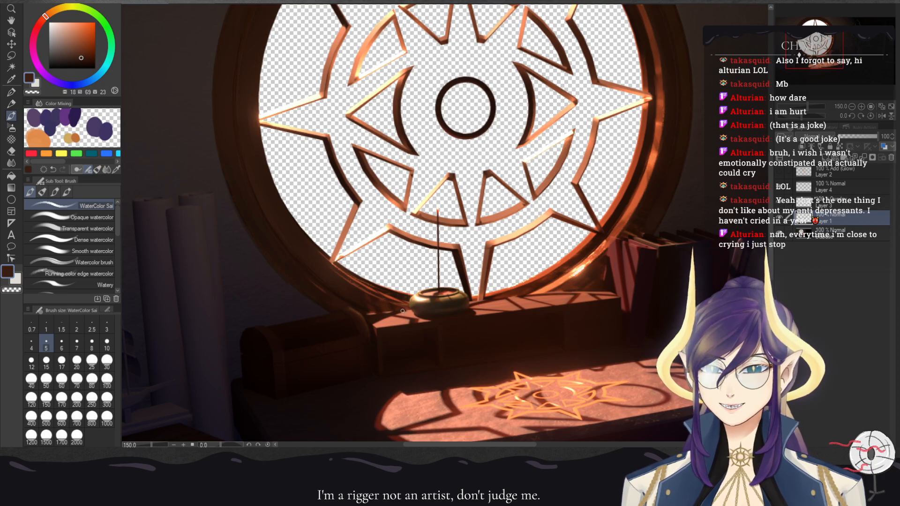
- Darken the star outline's left arc below the upper-left point at brush size 7, using dark brown sampled from that point
{"action": "left_click_drag", "start_coordinate": [412, 182], "coordinate": [335, 282]}
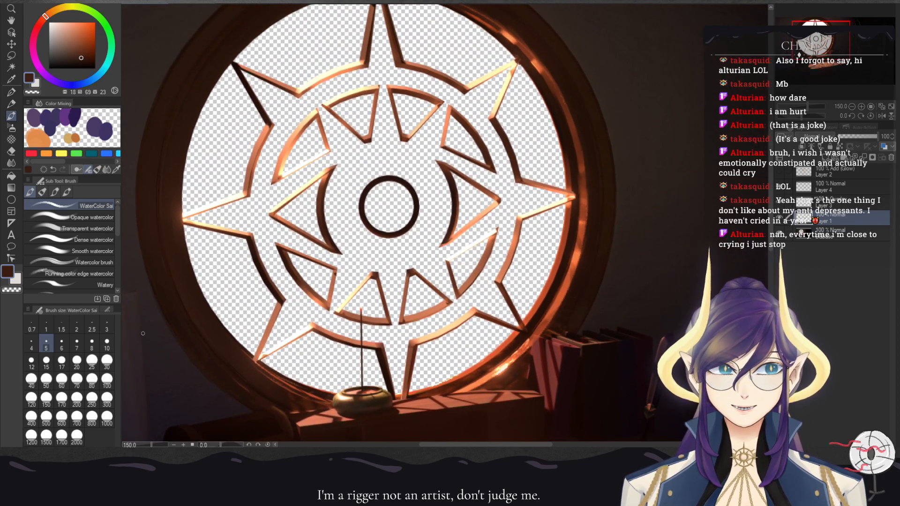
{"action": "left_click", "coordinate": [77, 344]}
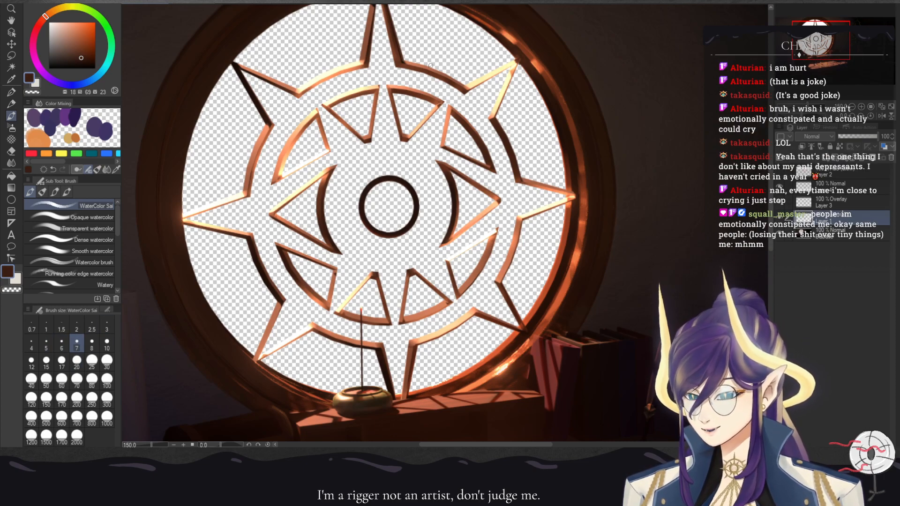
{"action": "left_click", "coordinate": [252, 84], "text": "alt"}
{"action": "left_click_drag", "start_coordinate": [268, 125], "coordinate": [252, 159]}
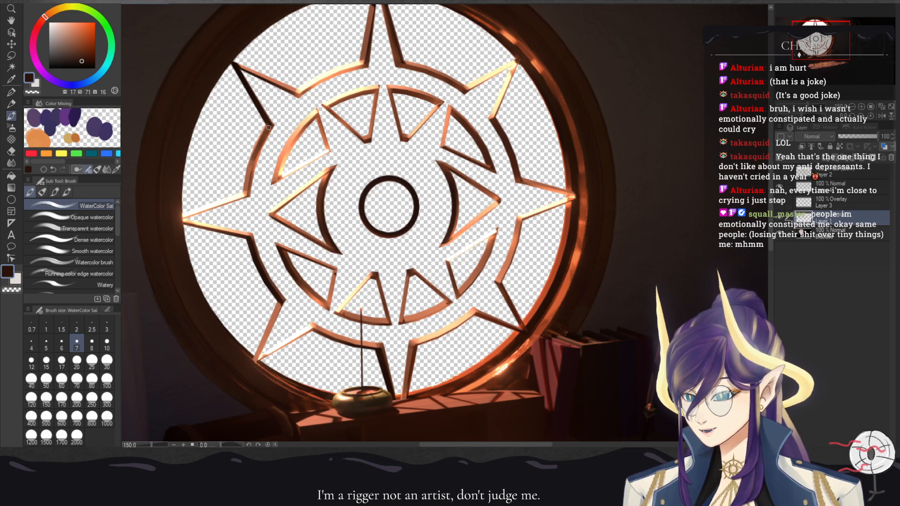
{"action": "left_click_drag", "start_coordinate": [262, 137], "coordinate": [252, 162]}
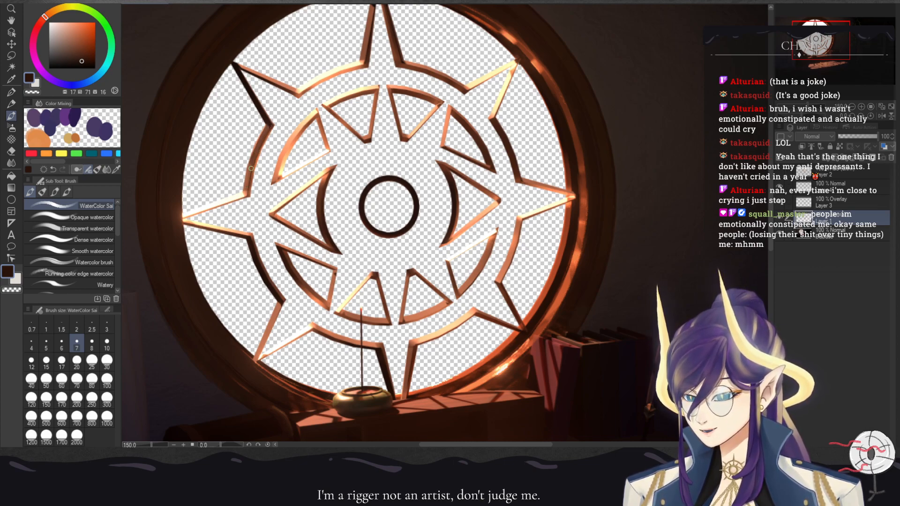
{"action": "left_click_drag", "start_coordinate": [249, 175], "coordinate": [246, 194]}
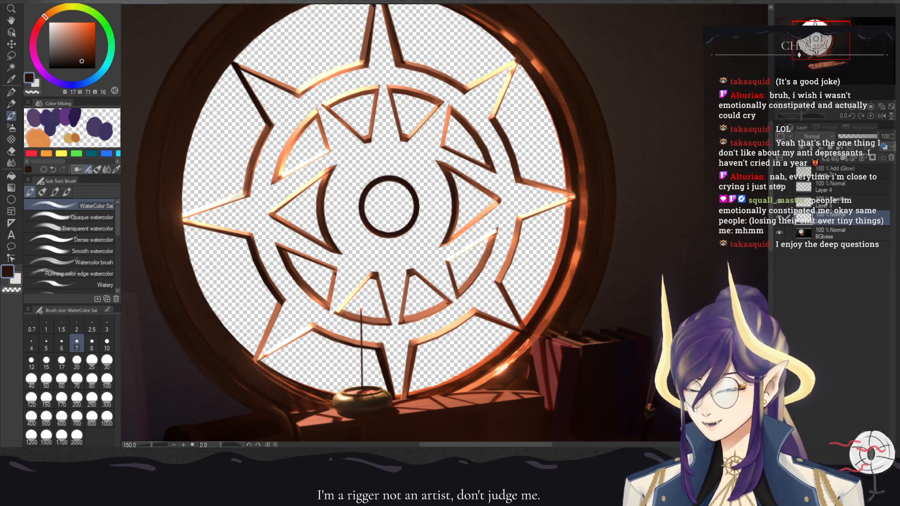
- Tone down the bright upper edge of the left star point with dark brown and resample the color there
{"action": "left_click_drag", "start_coordinate": [297, 242], "coordinate": [513, 205]}
{"action": "mouse_move", "coordinate": [460, 158]}
{"action": "left_mouse_down"}
{"action": "mouse_move", "coordinate": [396, 181]}
{"action": "mouse_move", "coordinate": [473, 151]}
{"action": "mouse_move", "coordinate": [397, 182]}
{"action": "mouse_move", "coordinate": [461, 158]}
{"action": "left_mouse_up"}
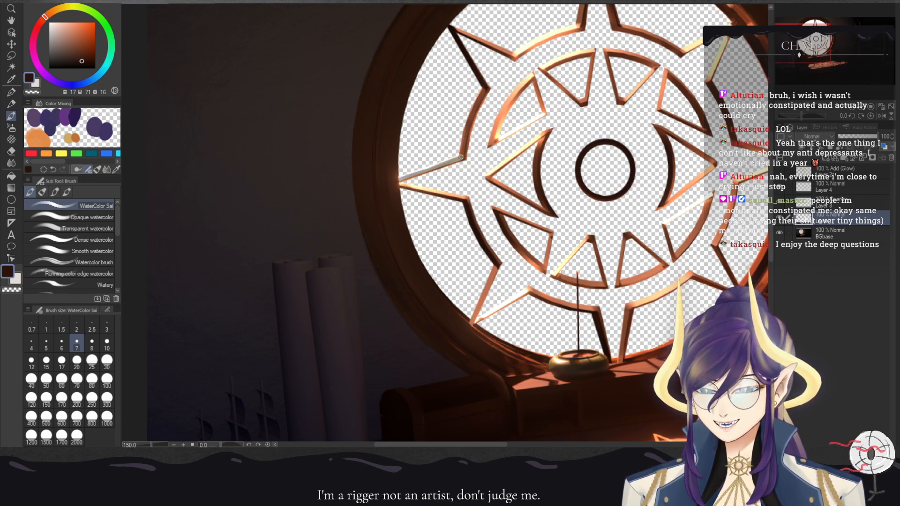
{"action": "left_click", "coordinate": [464, 154], "text": "alt"}
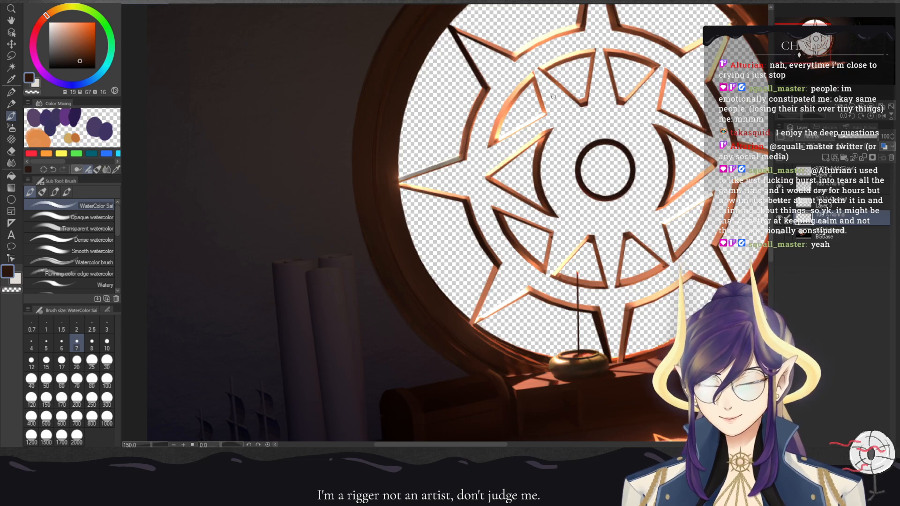
- Paint dark brown over the bright arc between the upper-left and top star points, undoing and redoing one stroke
{"action": "left_click_drag", "start_coordinate": [546, 88], "coordinate": [504, 163]}
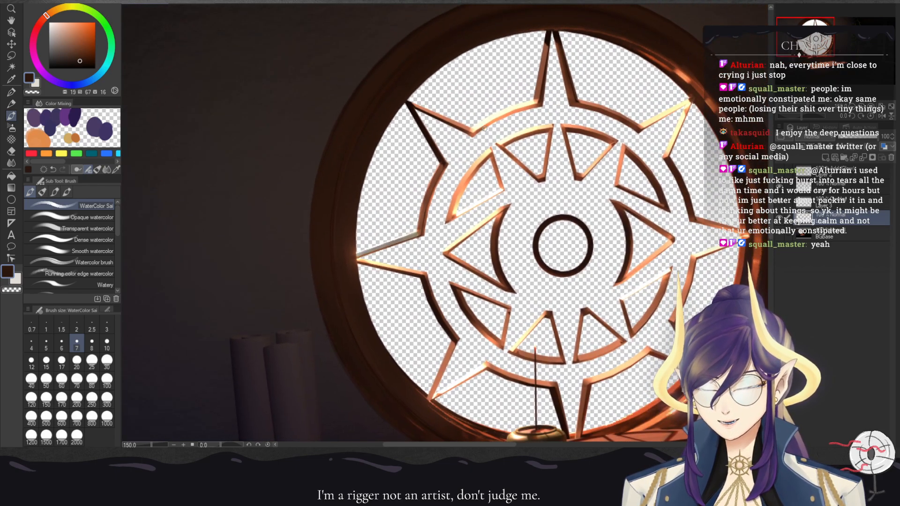
{"action": "left_click_drag", "start_coordinate": [473, 132], "coordinate": [522, 109]}
{"action": "left_click_drag", "start_coordinate": [476, 131], "coordinate": [537, 104]}
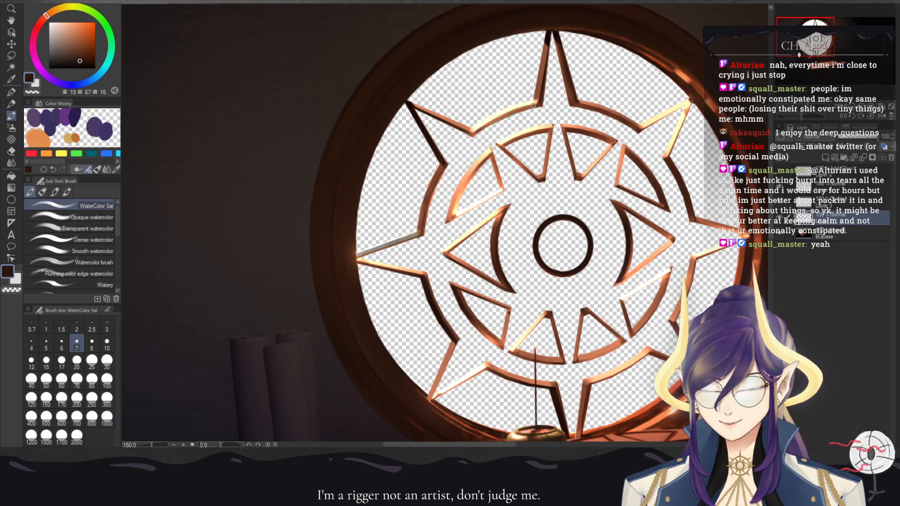
{"action": "left_click_drag", "start_coordinate": [481, 128], "coordinate": [500, 117]}
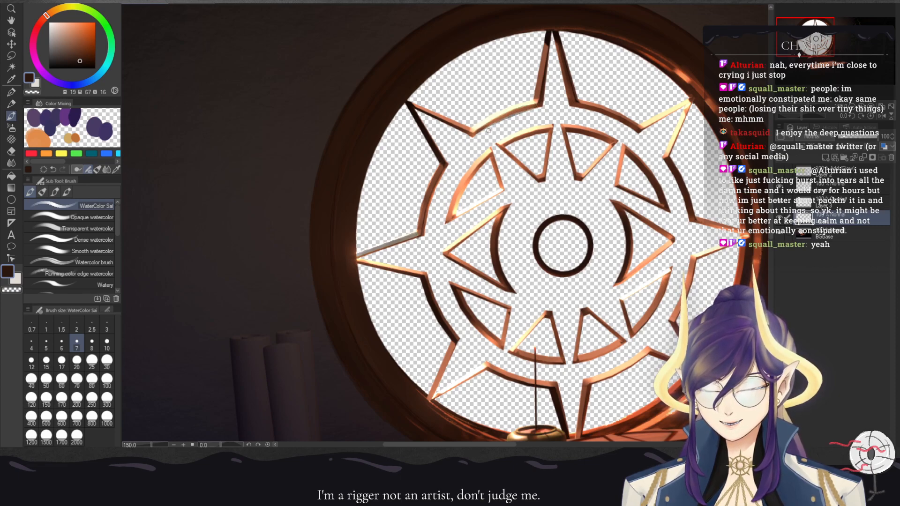
{"action": "key", "text": "ctrl+z"}
{"action": "left_click_drag", "start_coordinate": [474, 132], "coordinate": [531, 106]}
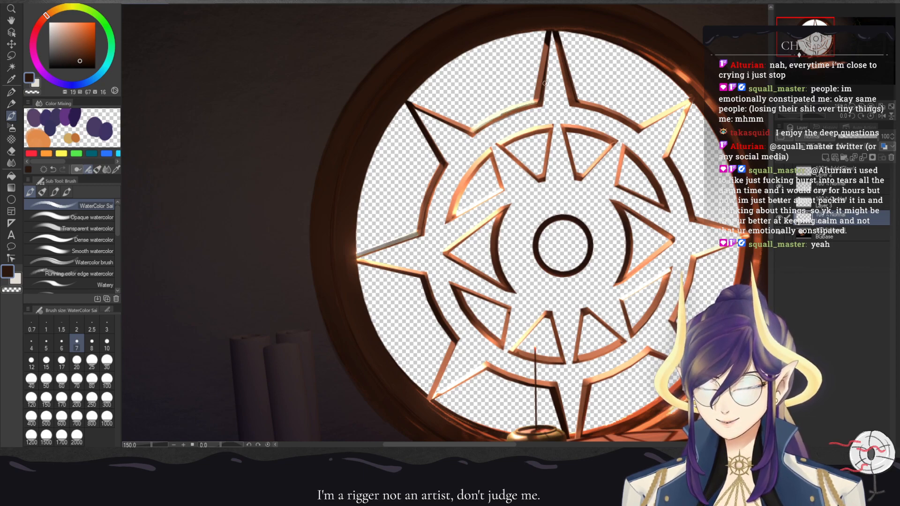
- Darken both edges of the top star point and repaint the bright arc to its left in dark brown
{"action": "left_click_drag", "start_coordinate": [547, 46], "coordinate": [540, 87]}
{"action": "left_click_drag", "start_coordinate": [544, 57], "coordinate": [540, 87]}
{"action": "mouse_move", "coordinate": [545, 51]}
{"action": "left_mouse_down"}
{"action": "mouse_move", "coordinate": [537, 98]}
{"action": "mouse_move", "coordinate": [546, 61]}
{"action": "mouse_move", "coordinate": [539, 92]}
{"action": "mouse_move", "coordinate": [541, 70]}
{"action": "left_mouse_up"}
{"action": "left_click_drag", "start_coordinate": [548, 33], "coordinate": [565, 68]}
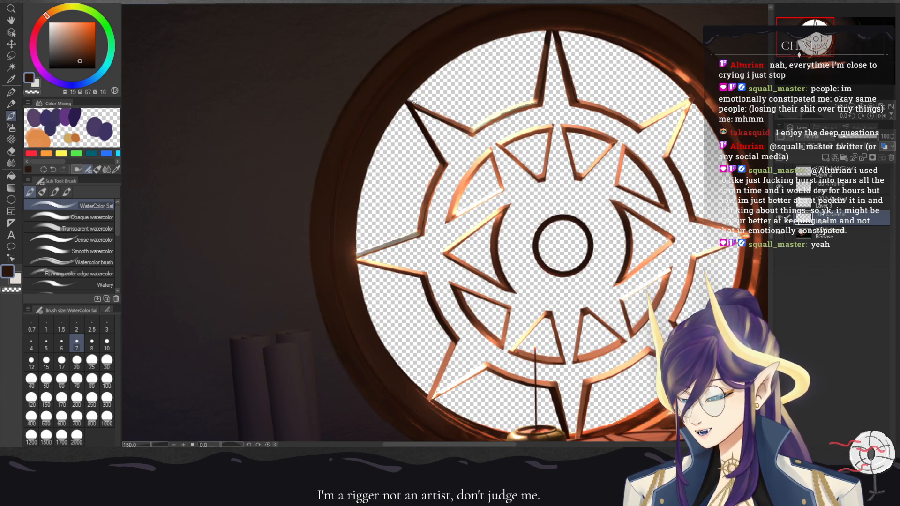
{"action": "mouse_move", "coordinate": [471, 130]}
{"action": "left_mouse_down"}
{"action": "mouse_move", "coordinate": [537, 101]}
{"action": "mouse_move", "coordinate": [490, 119]}
{"action": "mouse_move", "coordinate": [533, 102]}
{"action": "left_mouse_up"}
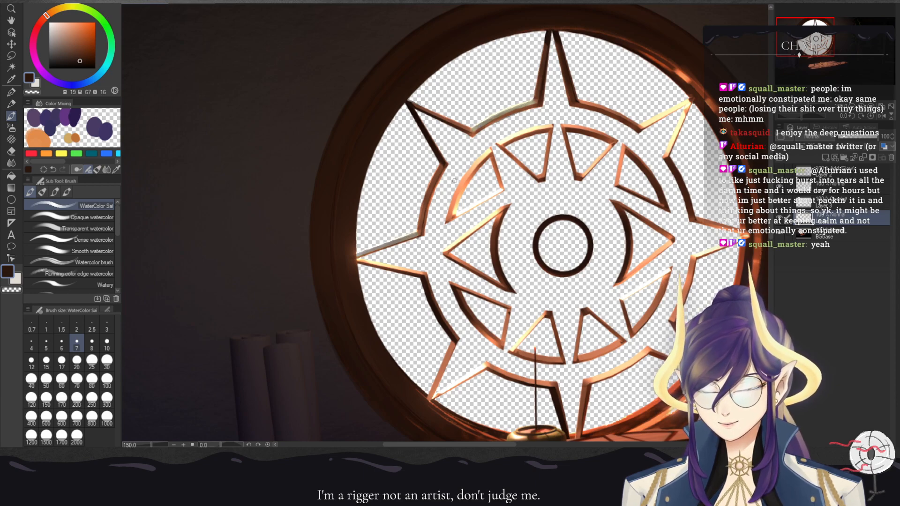
- Cover the white highlight on the lower edge of the upper-left inner segment with light orange sampled from nearby
{"action": "left_click_drag", "start_coordinate": [499, 261], "coordinate": [402, 229]}
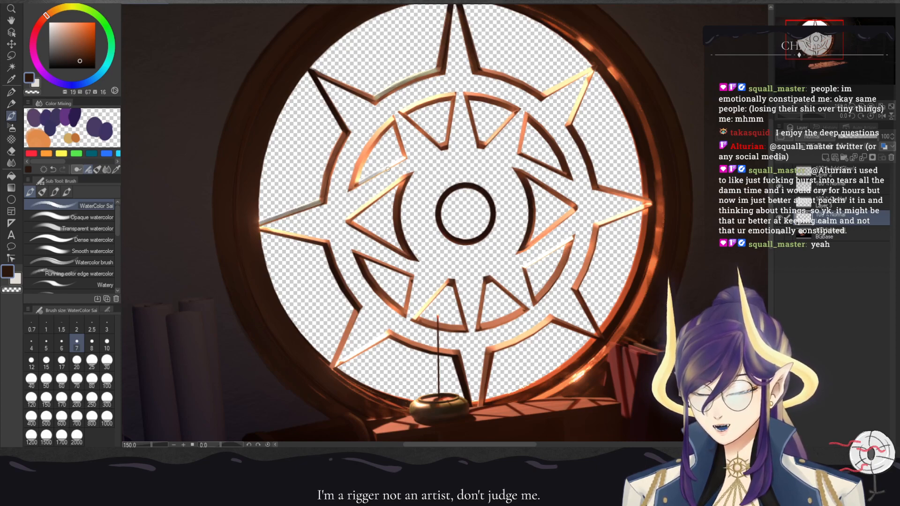
{"action": "left_click", "coordinate": [378, 156], "text": "alt"}
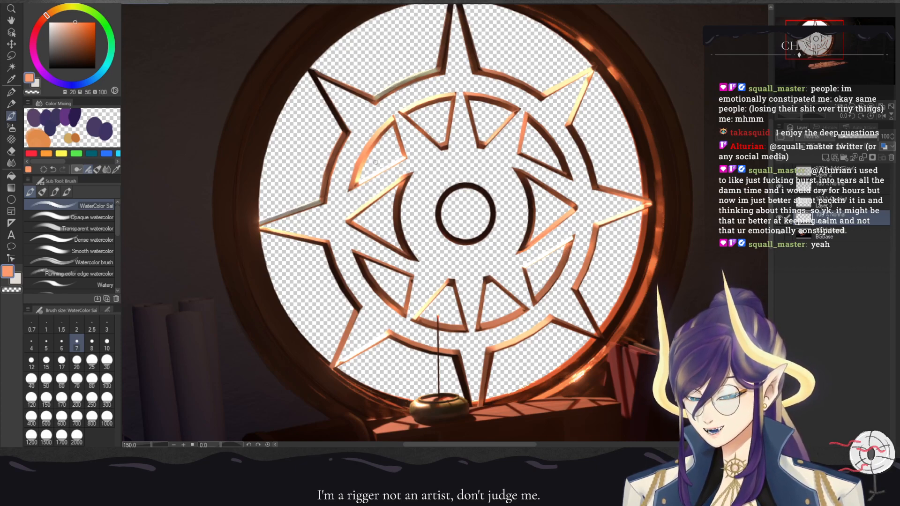
{"action": "mouse_move", "coordinate": [355, 184]}
{"action": "left_mouse_down"}
{"action": "mouse_move", "coordinate": [403, 158]}
{"action": "mouse_move", "coordinate": [353, 187]}
{"action": "mouse_move", "coordinate": [360, 185]}
{"action": "left_mouse_up"}
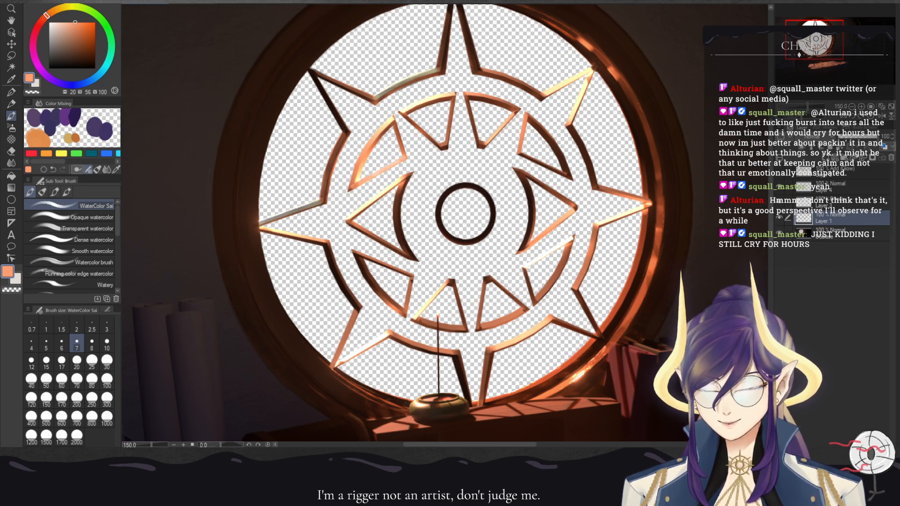
- Shade the upper-left inner segment's lower edge in reddish brown sampled from the inner ring, reducing the brush to size 5 and undoing stray strokes
{"action": "left_click", "coordinate": [472, 88], "text": "alt"}
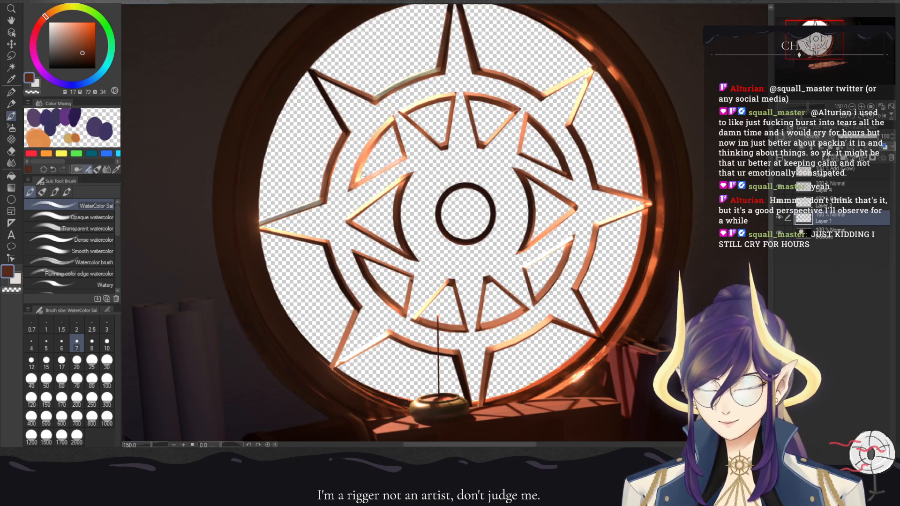
{"action": "mouse_move", "coordinate": [366, 177]}
{"action": "left_mouse_down"}
{"action": "mouse_move", "coordinate": [388, 167]}
{"action": "mouse_move", "coordinate": [350, 183]}
{"action": "mouse_move", "coordinate": [403, 156]}
{"action": "left_mouse_up"}
{"action": "key", "text": "ctrl+z"}
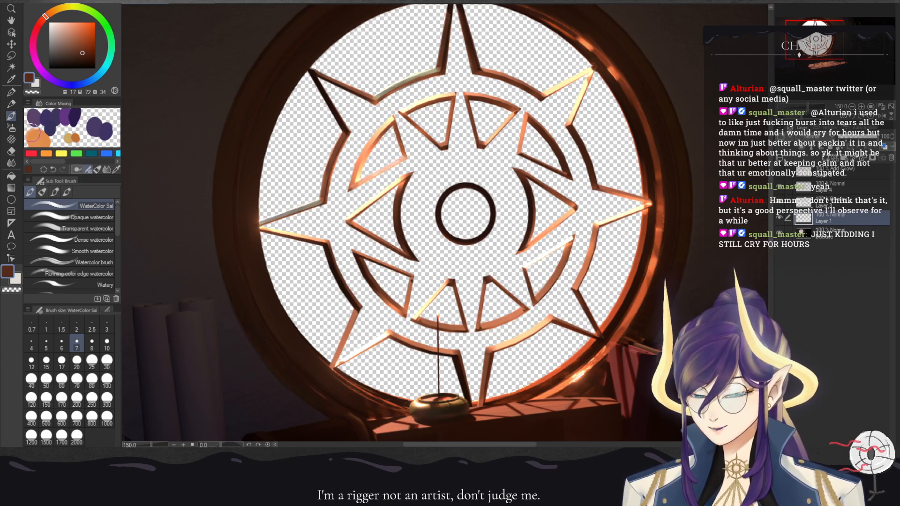
{"action": "scroll", "coordinate": [444, 223], "scroll_direction": "up", "scroll_amount": 1}
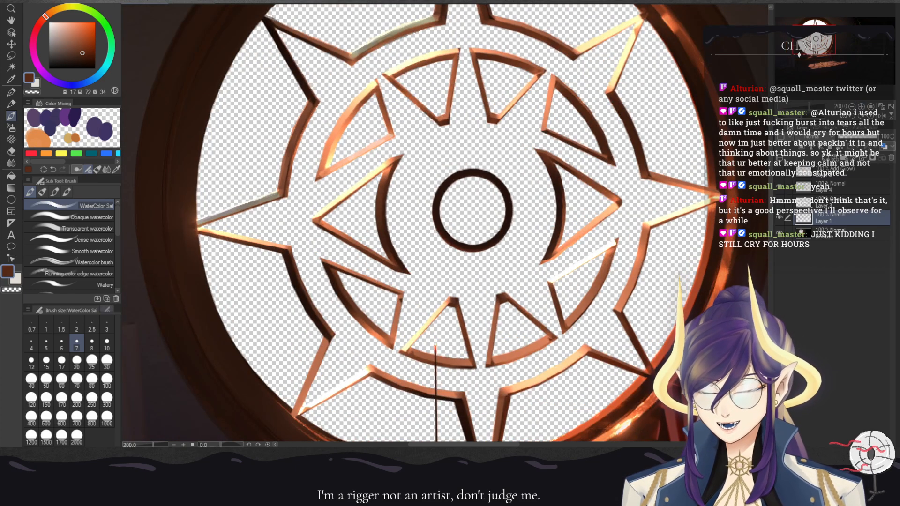
{"action": "key", "text": "bracketleft"}
{"action": "key", "text": "bracketleft"}
{"action": "mouse_move", "coordinate": [392, 136]}
{"action": "left_mouse_down"}
{"action": "mouse_move", "coordinate": [320, 175]}
{"action": "mouse_move", "coordinate": [361, 151]}
{"action": "mouse_move", "coordinate": [322, 174]}
{"action": "mouse_move", "coordinate": [342, 161]}
{"action": "left_mouse_up"}
{"action": "key", "text": "ctrl+z"}
{"action": "key", "text": "ctrl+z"}
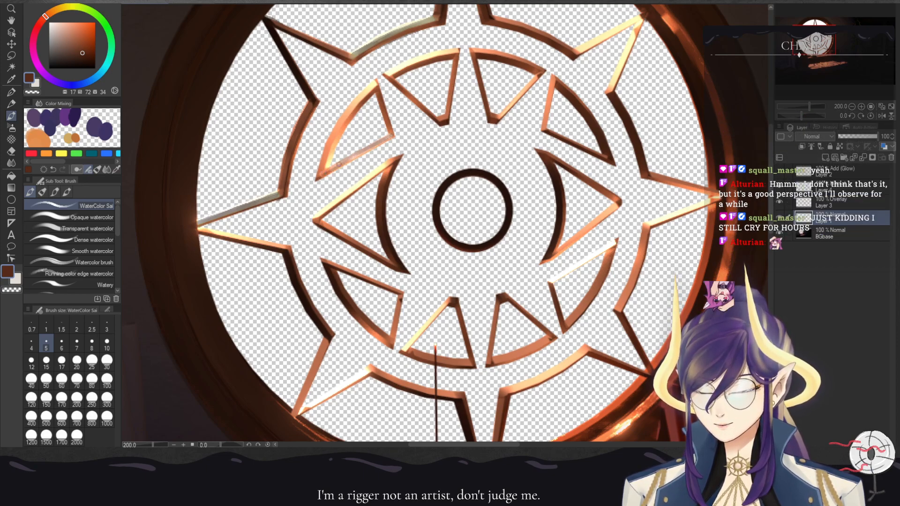
- Try a short touch-up near the right end of the same lower edge and undo the last two strokes
{"action": "mouse_move", "coordinate": [385, 140]}
{"action": "left_mouse_down"}
{"action": "mouse_move", "coordinate": [318, 177]}
{"action": "mouse_move", "coordinate": [378, 146]}
{"action": "left_mouse_up"}
{"action": "key", "text": "ctrl+z"}
{"action": "key", "text": "ctrl+z"}
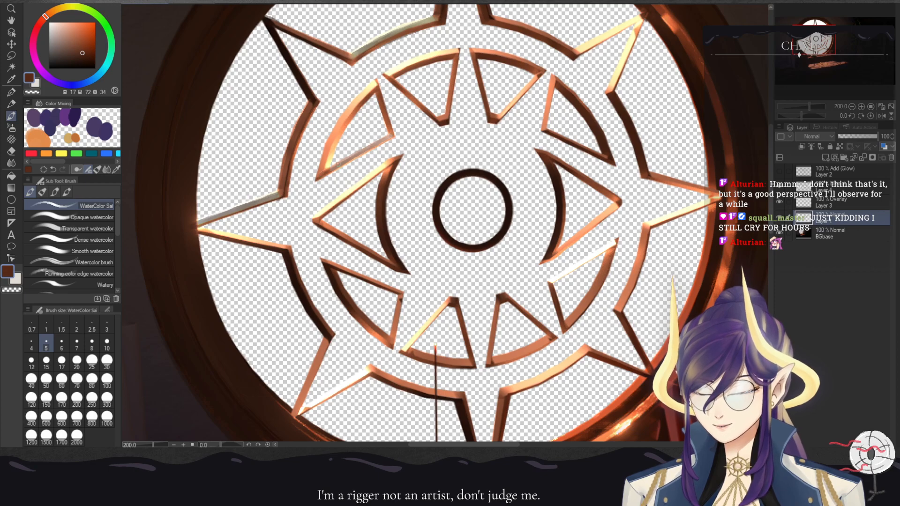
- Shade the lower edge of the upper-left inner segment in reddish brown, undoing and repainting the first stroke
{"action": "left_click_drag", "start_coordinate": [325, 170], "coordinate": [376, 143]}
{"action": "key", "text": "ctrl+z"}
{"action": "left_click_drag", "start_coordinate": [323, 174], "coordinate": [366, 149]}
{"action": "left_click_drag", "start_coordinate": [322, 174], "coordinate": [372, 146]}
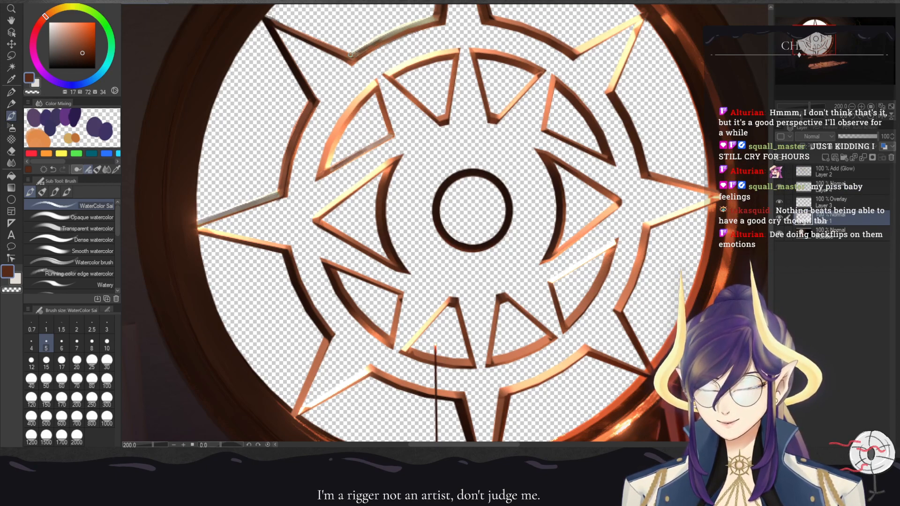
- Repaint the bright upper edge of the outer arc left of the top star point in reddish brown with the Turnip pen
{"action": "left_click_drag", "start_coordinate": [352, 55], "coordinate": [436, 17]}
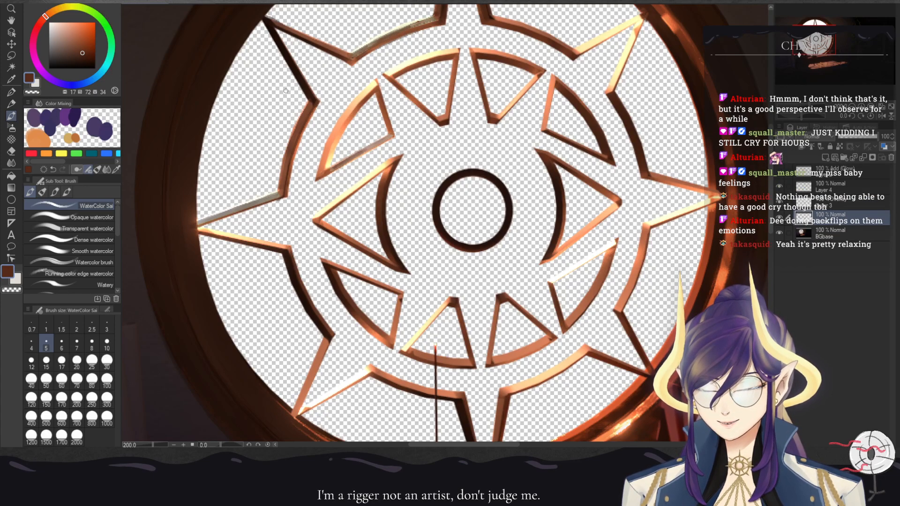
{"action": "key", "text": "p"}
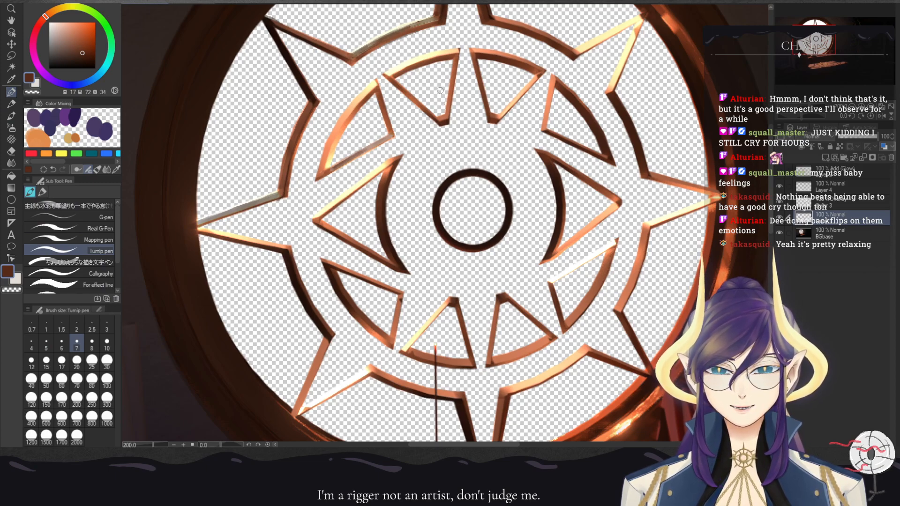
{"action": "left_click_drag", "start_coordinate": [425, 65], "coordinate": [413, 92]}
{"action": "left_click_drag", "start_coordinate": [418, 48], "coordinate": [411, 67]}
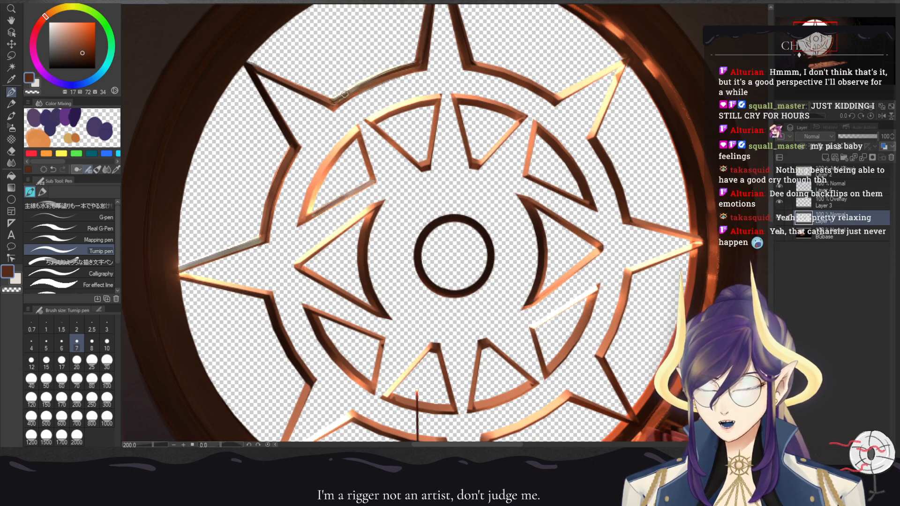
{"action": "mouse_move", "coordinate": [338, 100]}
{"action": "left_mouse_down"}
{"action": "mouse_move", "coordinate": [387, 71]}
{"action": "mouse_move", "coordinate": [331, 103]}
{"action": "mouse_move", "coordinate": [413, 65]}
{"action": "left_mouse_up"}
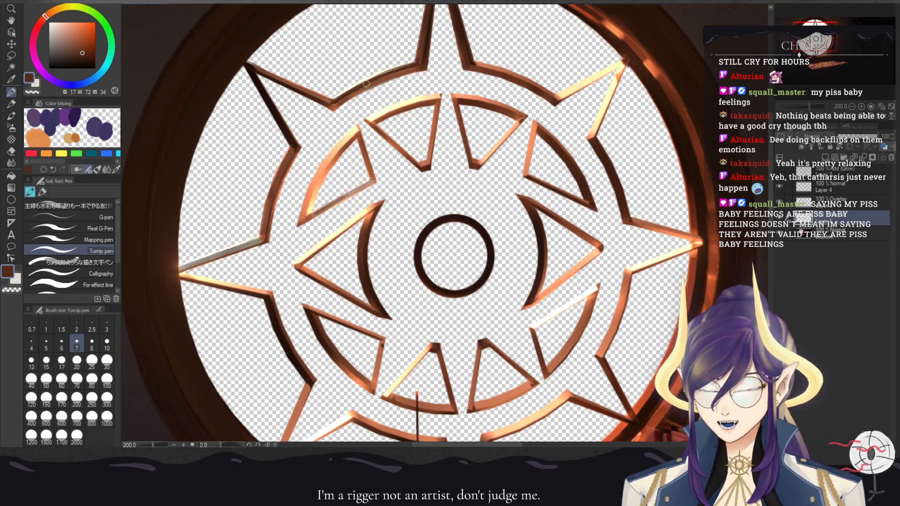
- Cover the grey highlight along the left star point's upper edge with brown sampled from the adjoining arc
{"action": "left_click_drag", "start_coordinate": [397, 161], "coordinate": [415, 54]}
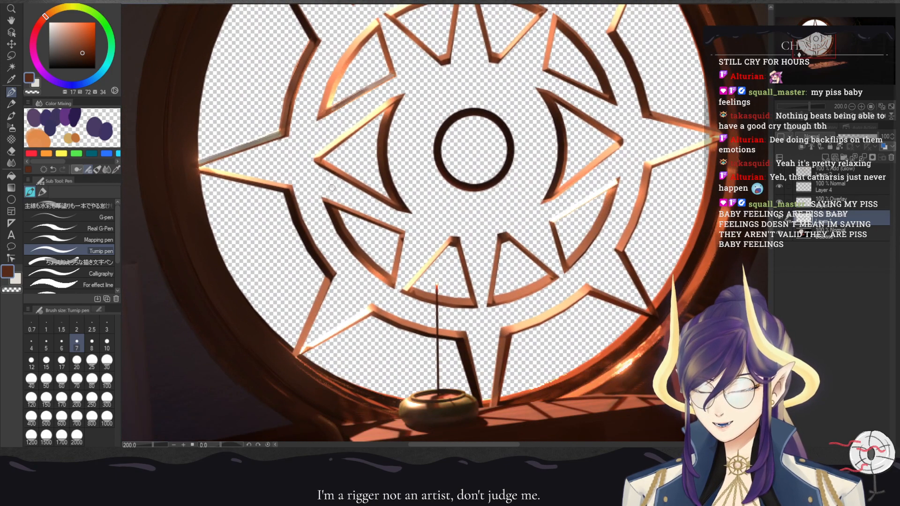
{"action": "left_click_drag", "start_coordinate": [330, 147], "coordinate": [502, 101]}
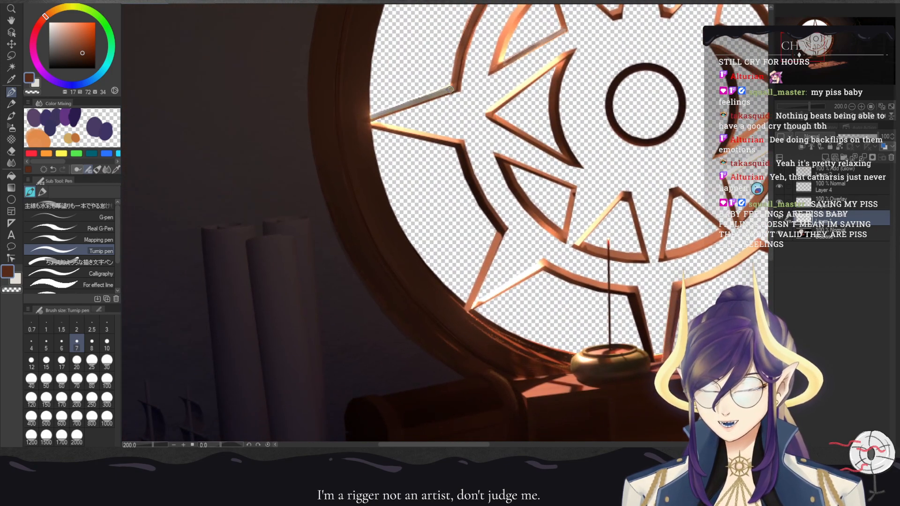
{"action": "left_click", "coordinate": [455, 76], "text": "alt"}
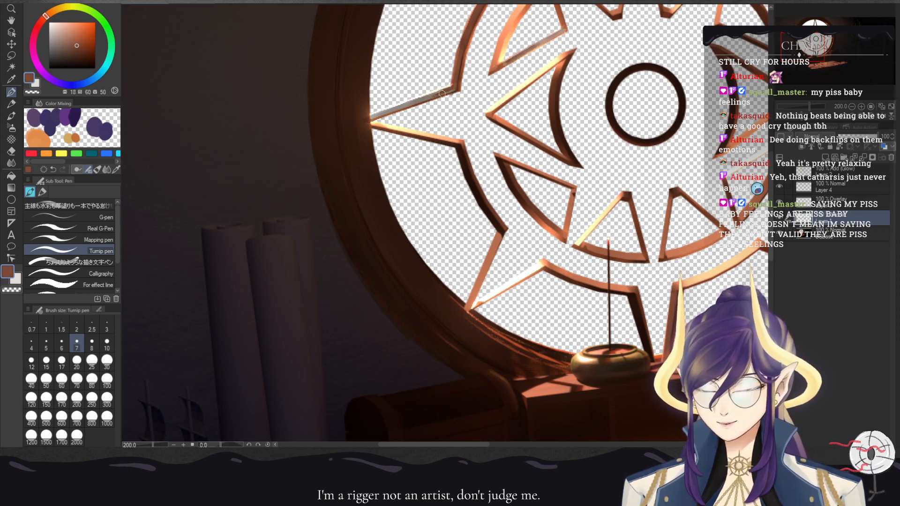
{"action": "mouse_move", "coordinate": [432, 95]}
{"action": "left_mouse_down"}
{"action": "mouse_move", "coordinate": [451, 88]}
{"action": "mouse_move", "coordinate": [370, 118]}
{"action": "mouse_move", "coordinate": [423, 97]}
{"action": "mouse_move", "coordinate": [376, 114]}
{"action": "mouse_move", "coordinate": [413, 100]}
{"action": "mouse_move", "coordinate": [388, 112]}
{"action": "left_mouse_up"}
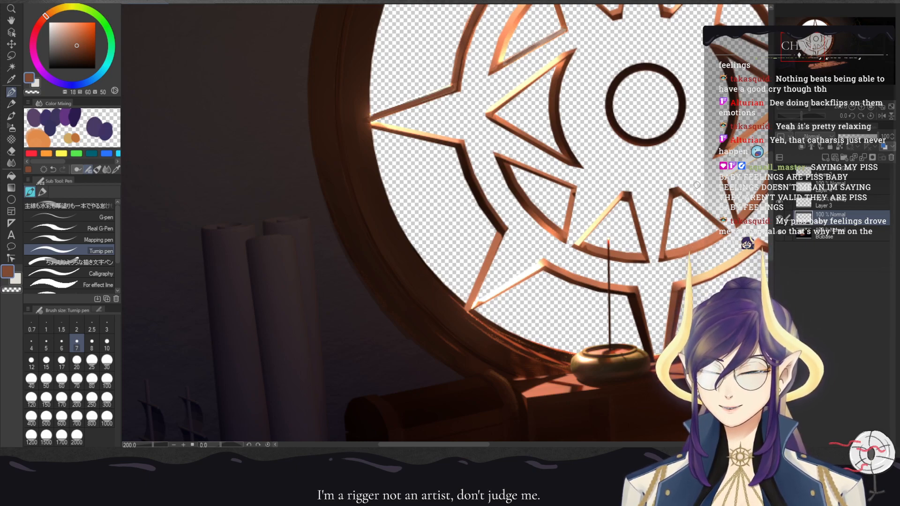
- Paint a thin brown line along the upper-left star point's dark lower edge, sampling the color from the arc below it
{"action": "left_click_drag", "start_coordinate": [510, 91], "coordinate": [275, 243]}
{"action": "left_click_drag", "start_coordinate": [404, 285], "coordinate": [439, 259]}
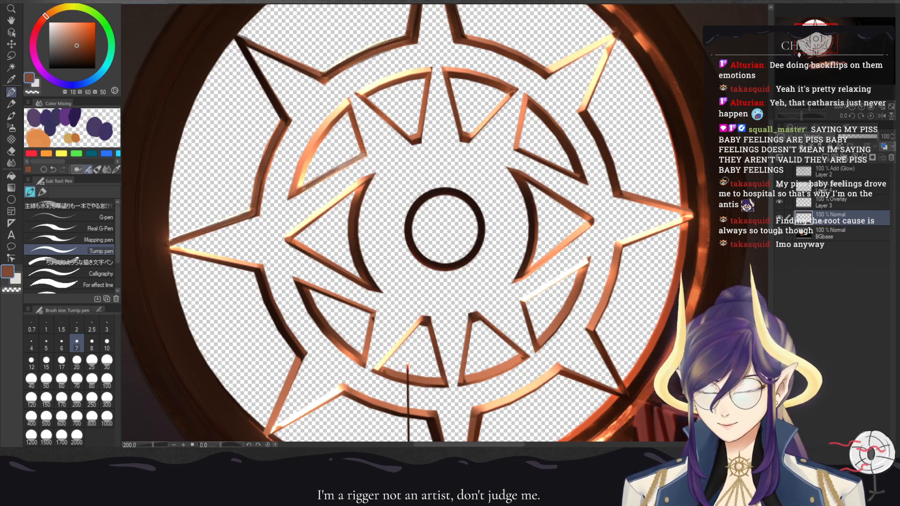
{"action": "left_click_drag", "start_coordinate": [375, 170], "coordinate": [450, 181]}
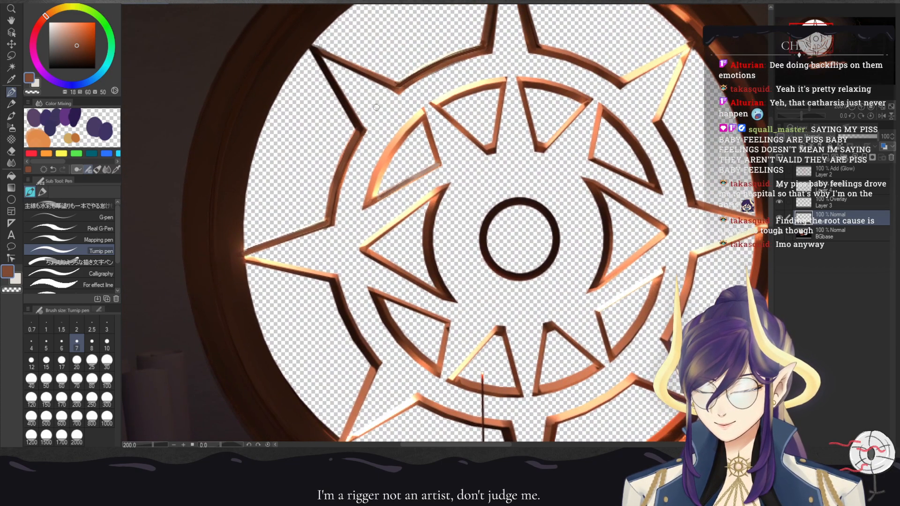
{"action": "left_click", "coordinate": [352, 153], "text": "alt"}
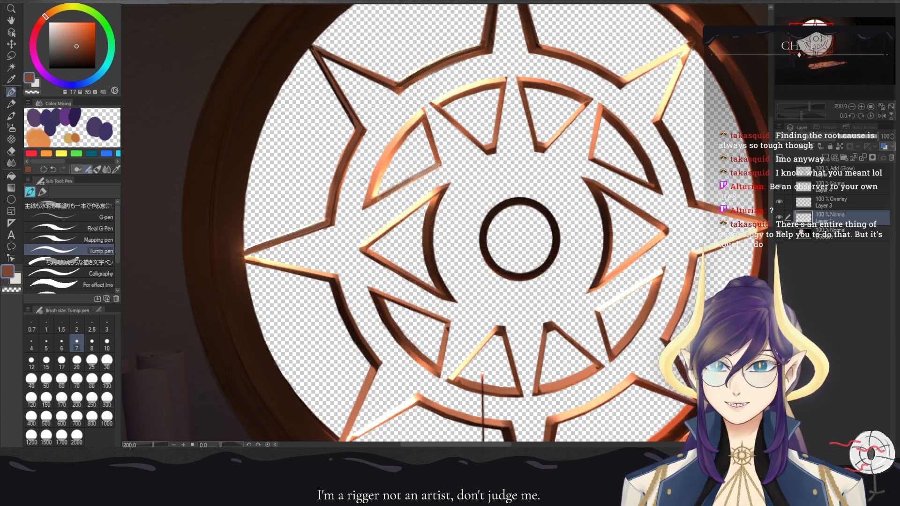
- Cover the bright yellow edges of the upper-right star point with orange sampled from the top-left inner segment
{"action": "left_click_drag", "start_coordinate": [464, 190], "coordinate": [349, 318]}
{"action": "left_click_drag", "start_coordinate": [377, 193], "coordinate": [411, 151]}
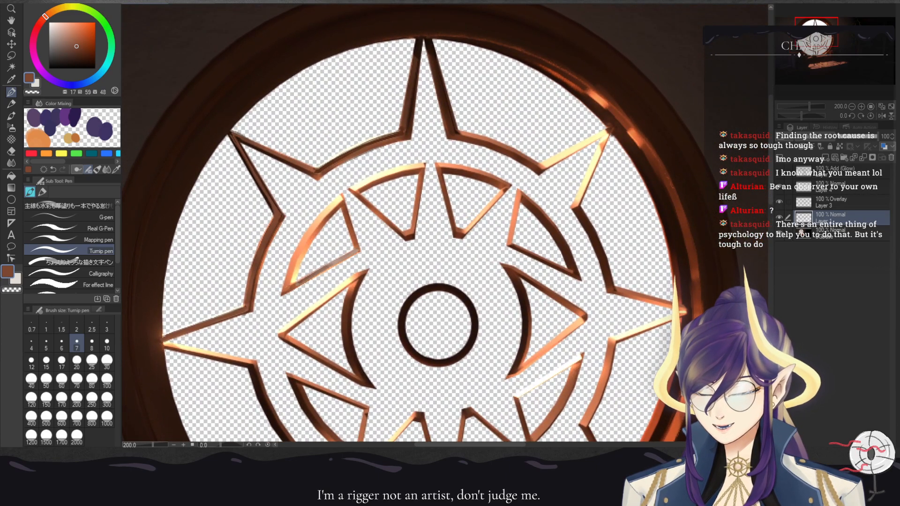
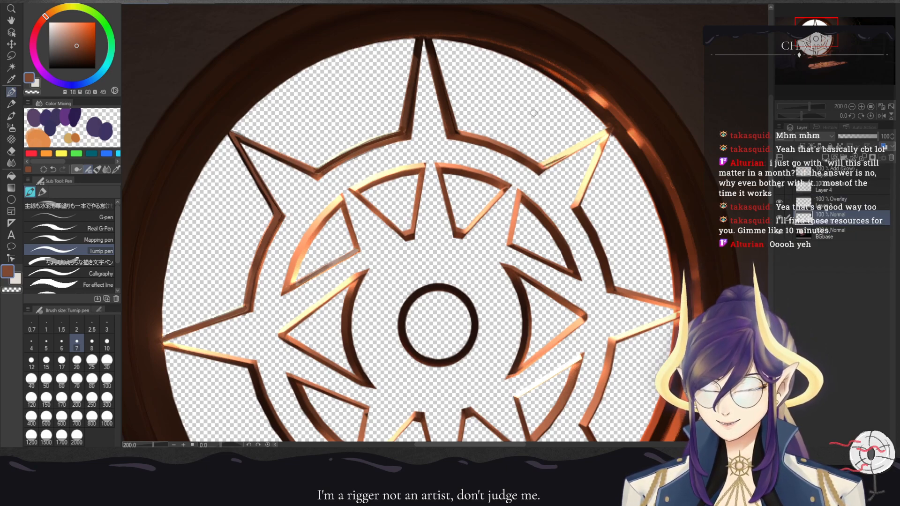
{"action": "left_click", "coordinate": [407, 169], "text": "alt"}
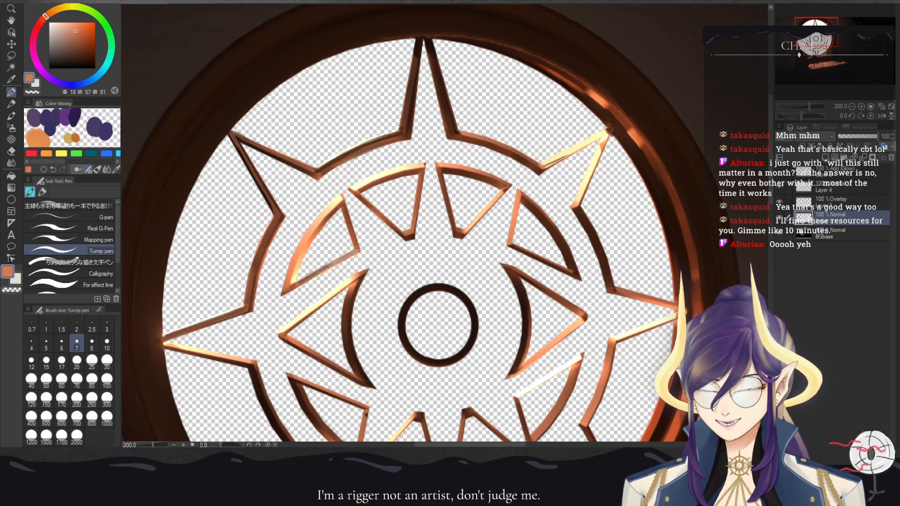
{"action": "left_click_drag", "start_coordinate": [550, 161], "coordinate": [573, 148]}
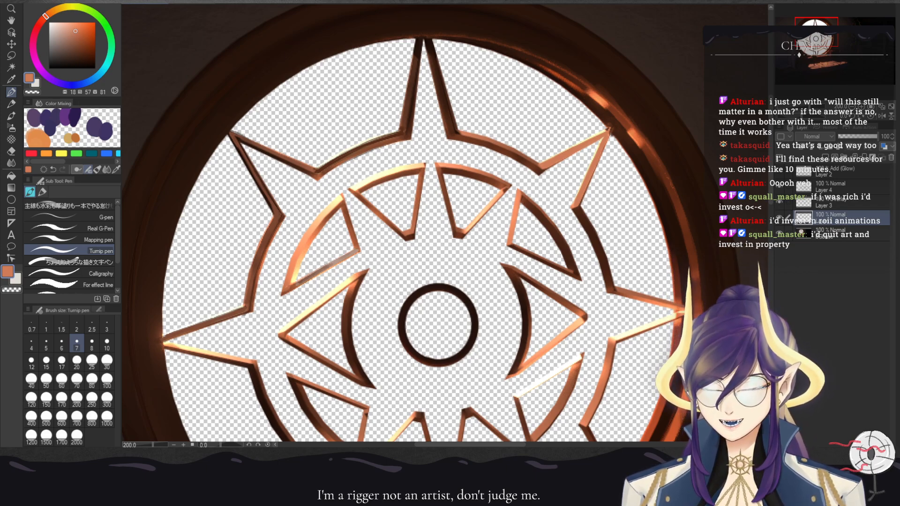
- Tone down the bright edges of the right star point and the lower-right inner segment's upper edge with the same orange
{"action": "left_click_drag", "start_coordinate": [559, 334], "coordinate": [495, 227]}
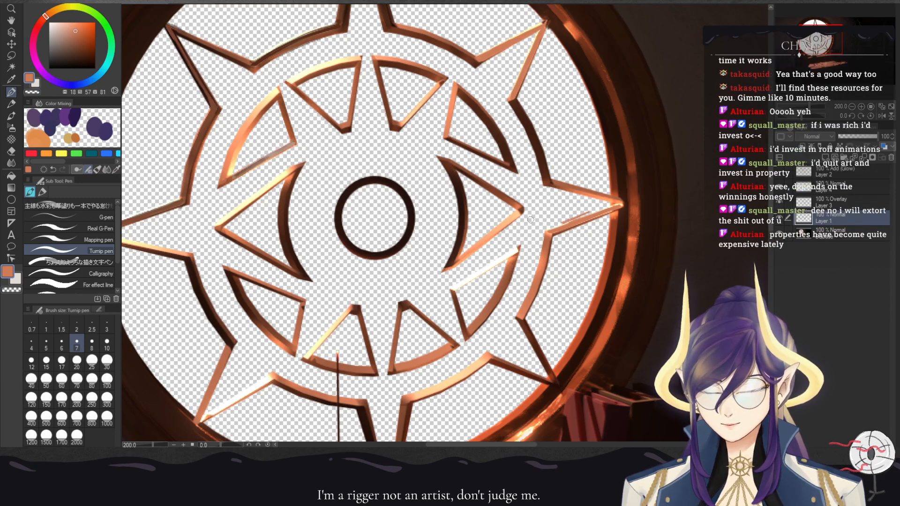
{"action": "left_click", "coordinate": [11, 290]}
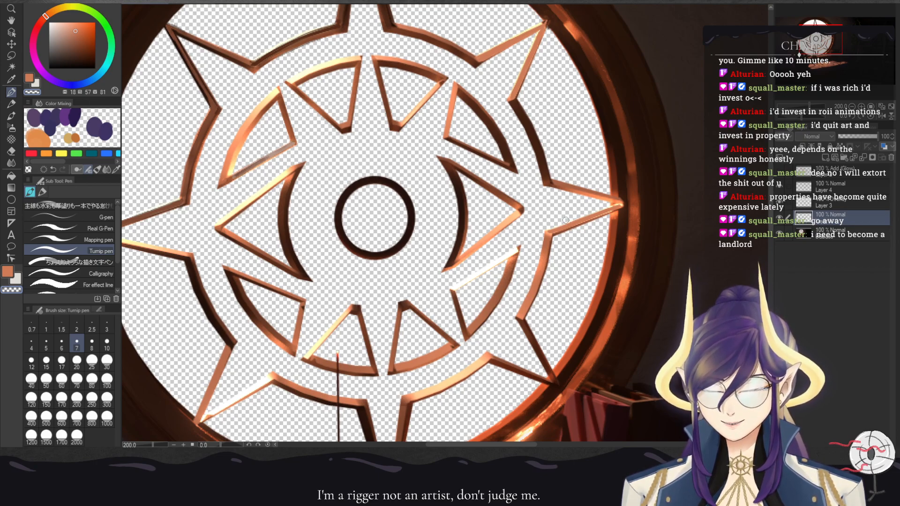
{"action": "left_click", "coordinate": [7, 271]}
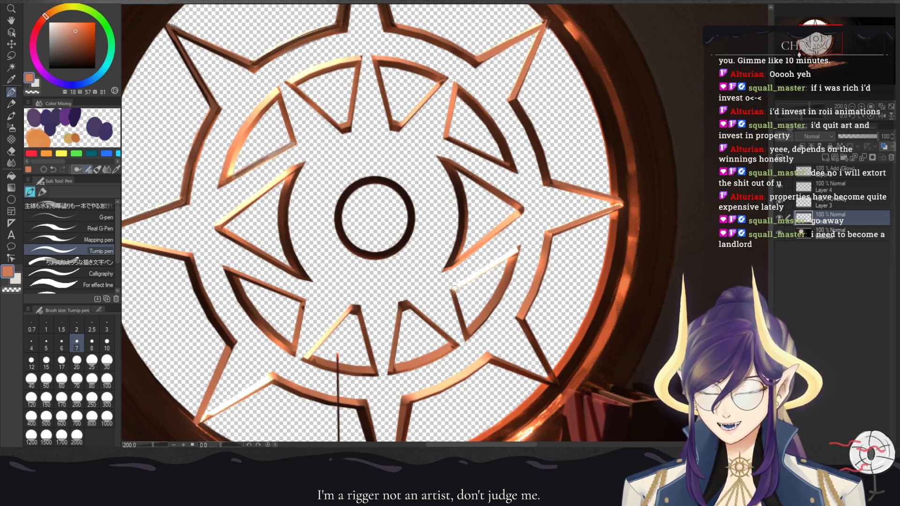
{"action": "left_click_drag", "start_coordinate": [459, 286], "coordinate": [518, 250]}
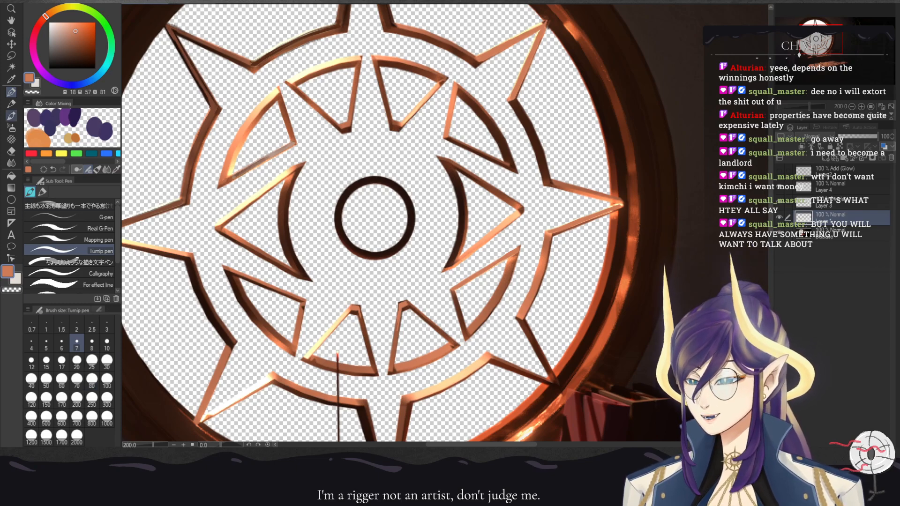
- Paint orange over the bright edges of the bottom-left inner segment and the lower-left star point
{"action": "left_click", "coordinate": [12, 115]}
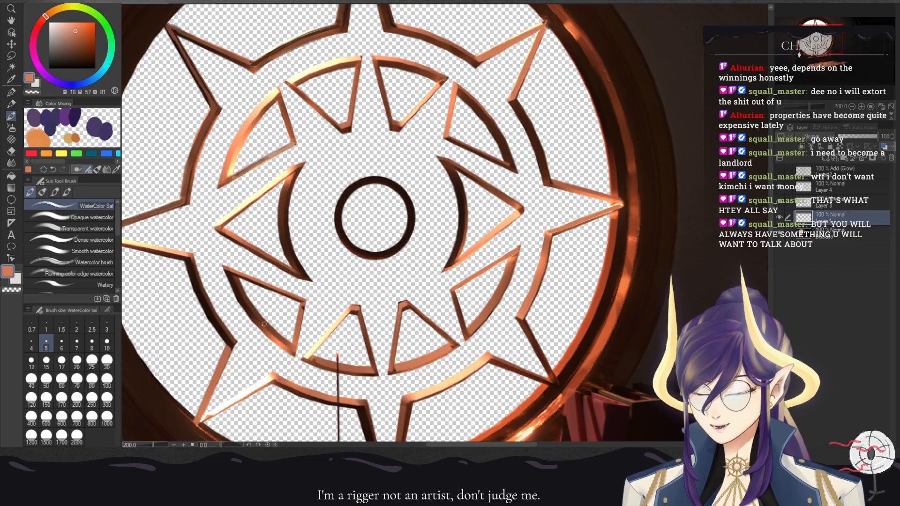
{"action": "left_click", "coordinate": [11, 92]}
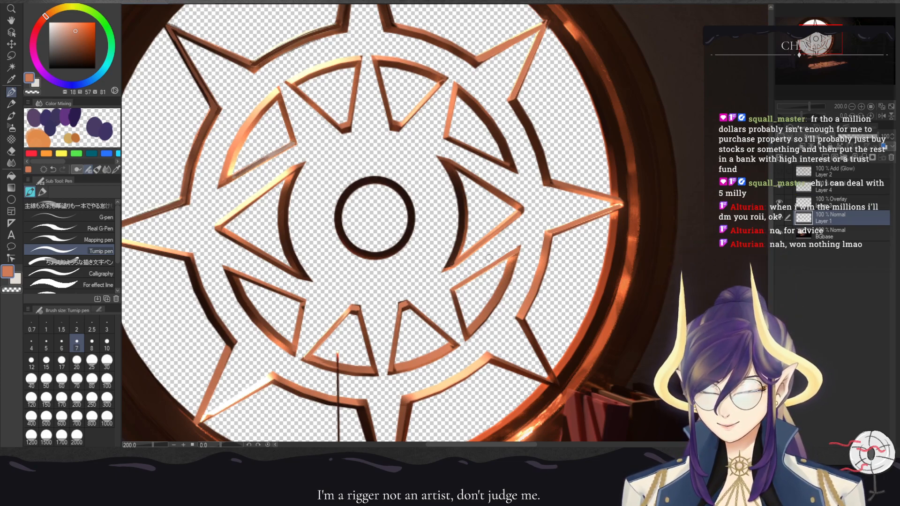
{"action": "left_click_drag", "start_coordinate": [339, 197], "coordinate": [566, 72]}
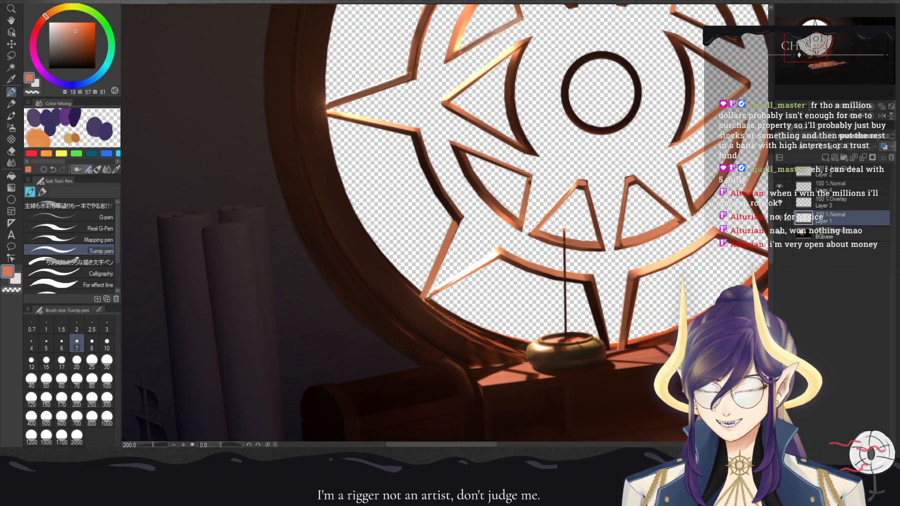
{"action": "mouse_move", "coordinate": [434, 291]}
{"action": "left_mouse_down"}
{"action": "mouse_move", "coordinate": [498, 252]}
{"action": "mouse_move", "coordinate": [451, 284]}
{"action": "left_mouse_up"}
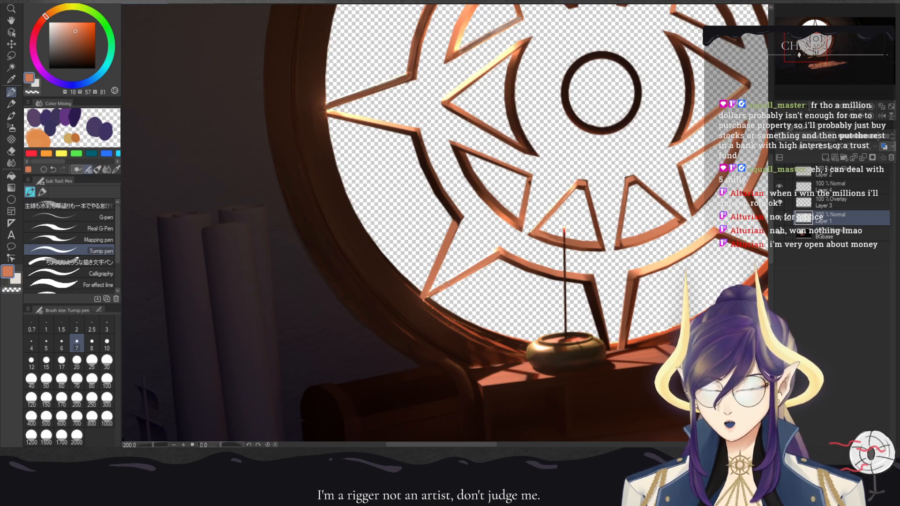
{"action": "left_click_drag", "start_coordinate": [498, 251], "coordinate": [498, 252]}
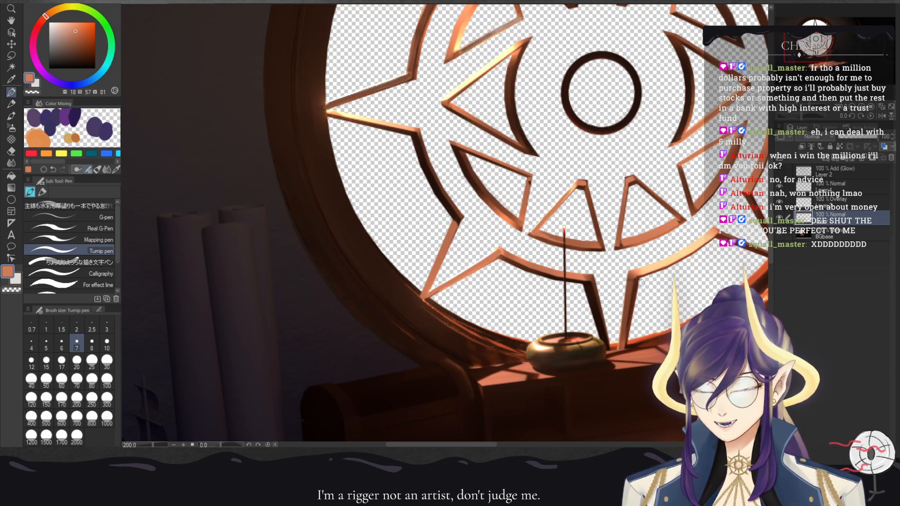
- Add highlights to the arcs around the right star point in light orange sampled from its tip, using the WaterColor Sai brush at size 6
{"action": "left_click_drag", "start_coordinate": [750, 136], "coordinate": [520, 209]}
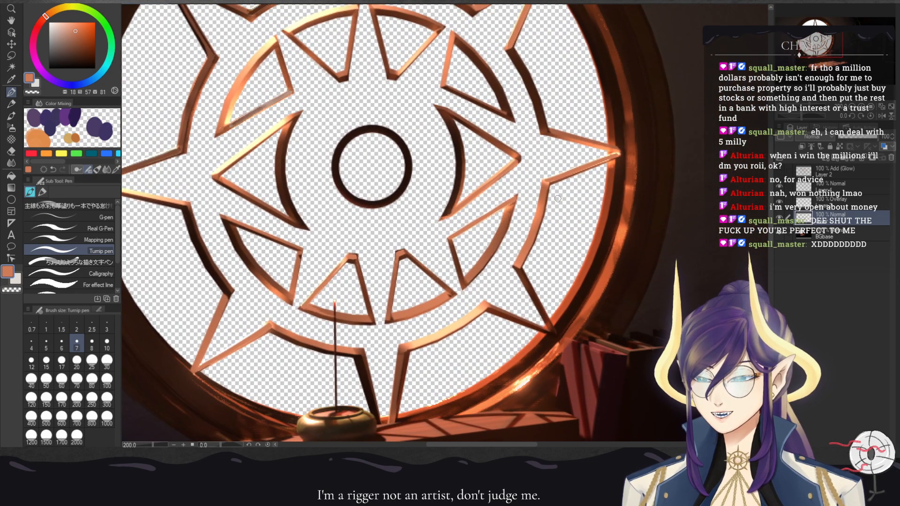
{"action": "left_click", "coordinate": [614, 153], "text": "alt"}
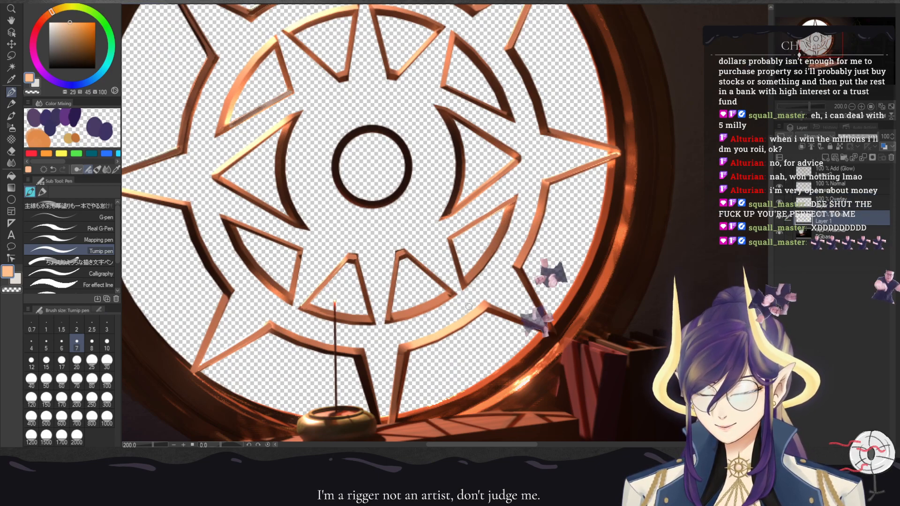
{"action": "left_click_drag", "start_coordinate": [534, 231], "coordinate": [538, 218]}
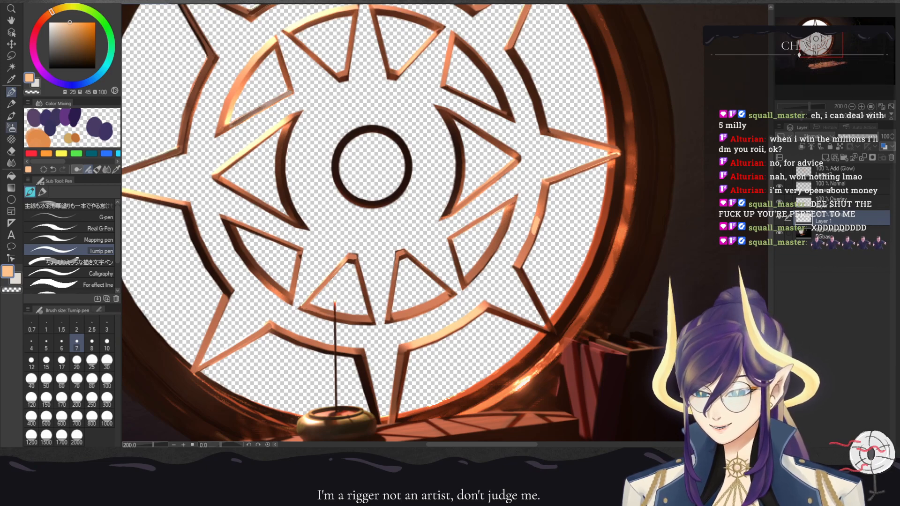
{"action": "key", "text": "b"}
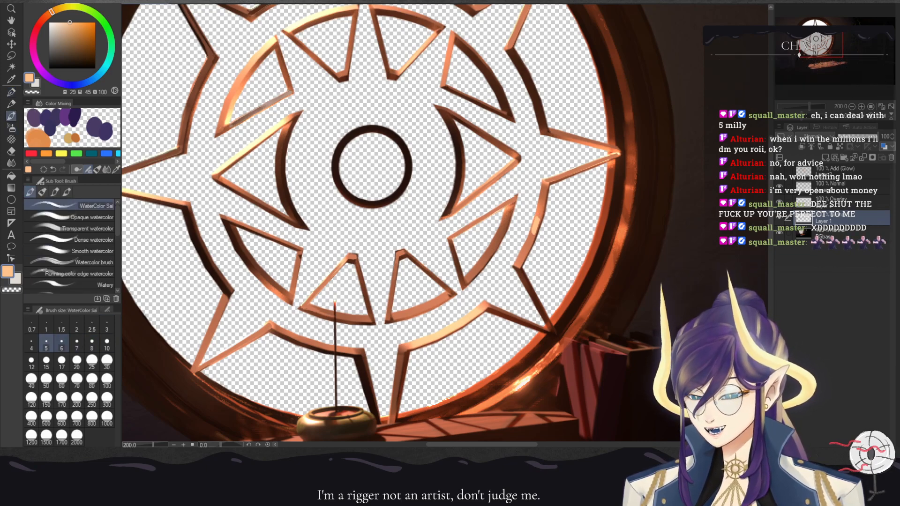
{"action": "left_click", "coordinate": [107, 325]}
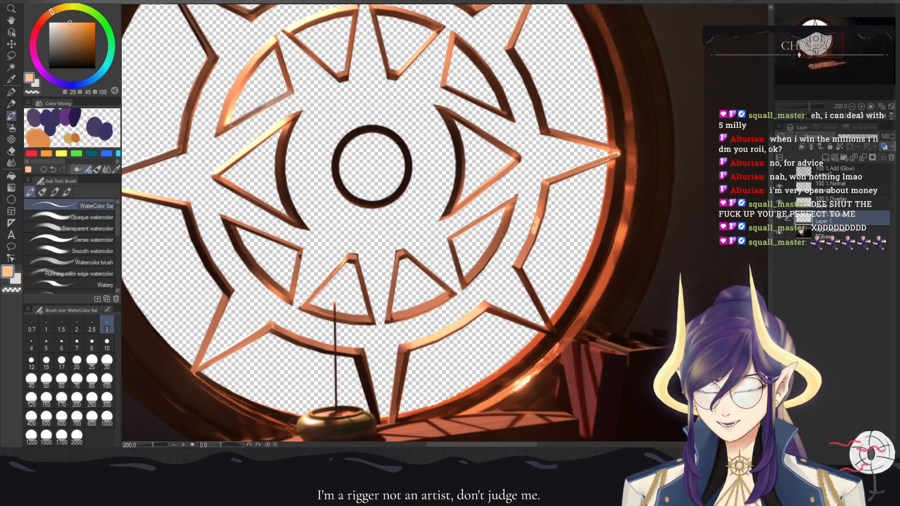
{"action": "left_click", "coordinate": [62, 344]}
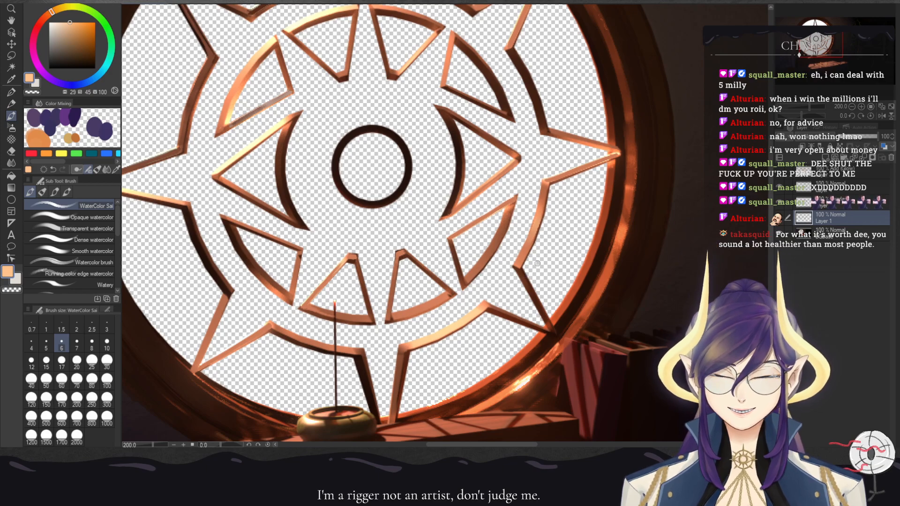
{"action": "left_click_drag", "start_coordinate": [530, 87], "coordinate": [518, 61]}
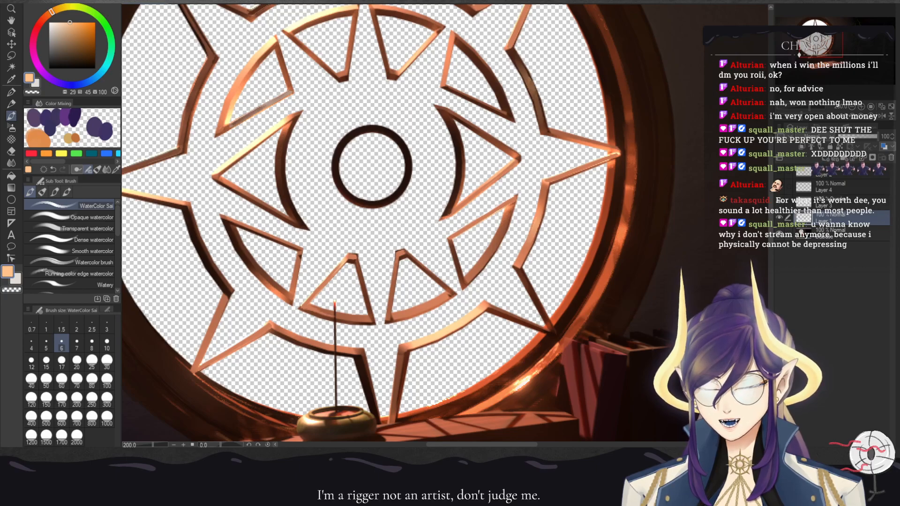
{"action": "left_click_drag", "start_coordinate": [516, 73], "coordinate": [630, 168]}
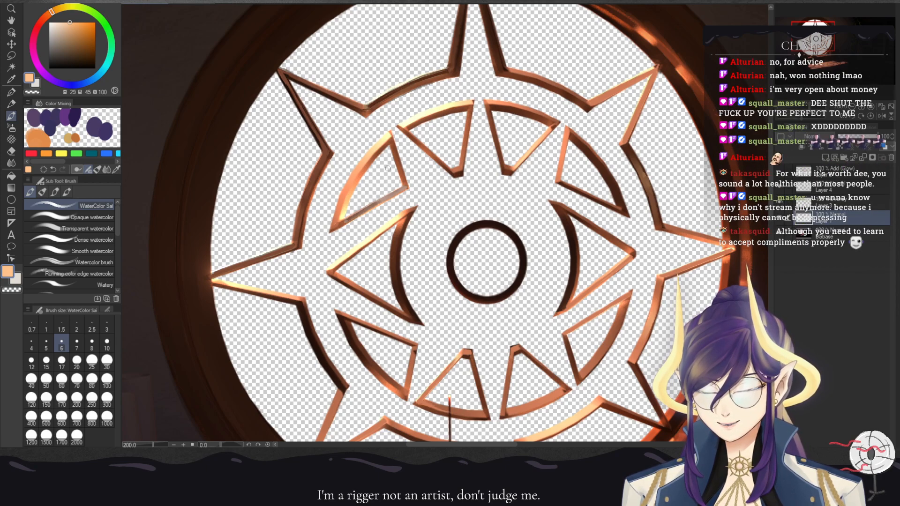
{"action": "left_click_drag", "start_coordinate": [614, 295], "coordinate": [611, 348]}
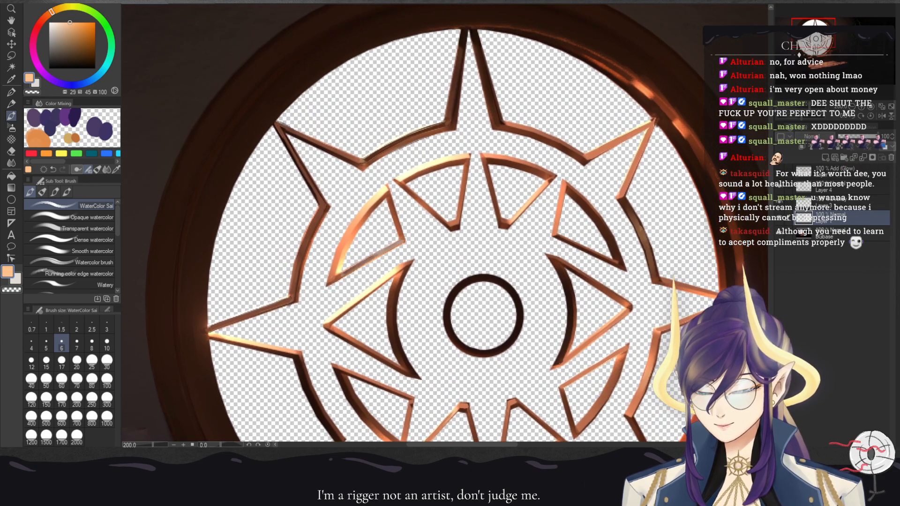
{"action": "left_click_drag", "start_coordinate": [515, 328], "coordinate": [565, 216]}
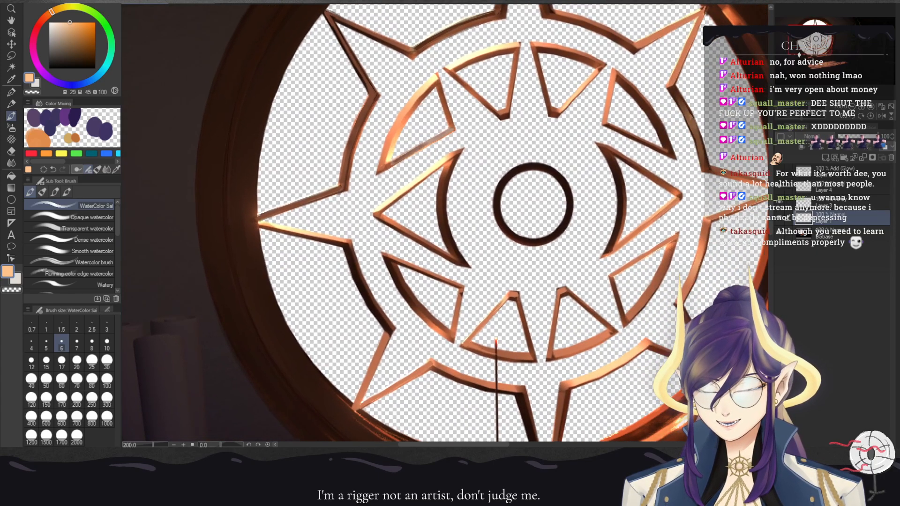
{"action": "key", "text": "p"}
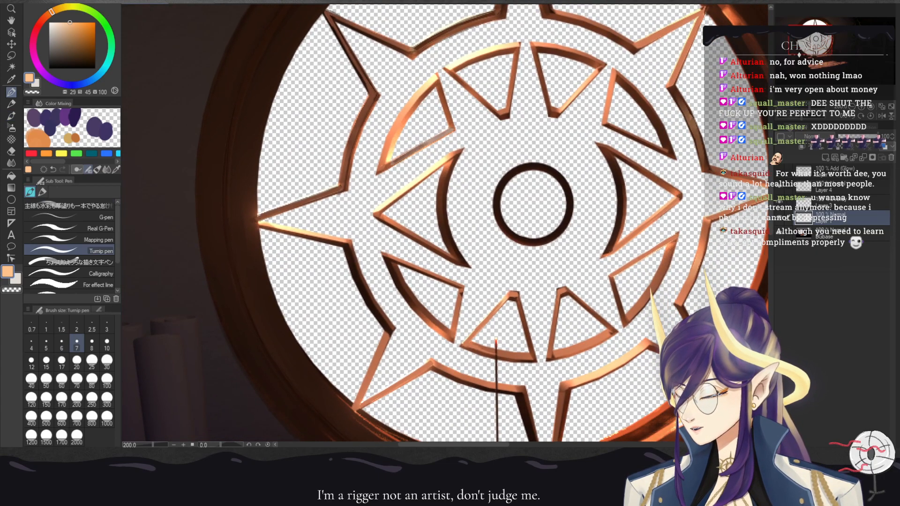
{"action": "left_click", "coordinate": [534, 48], "text": "alt"}
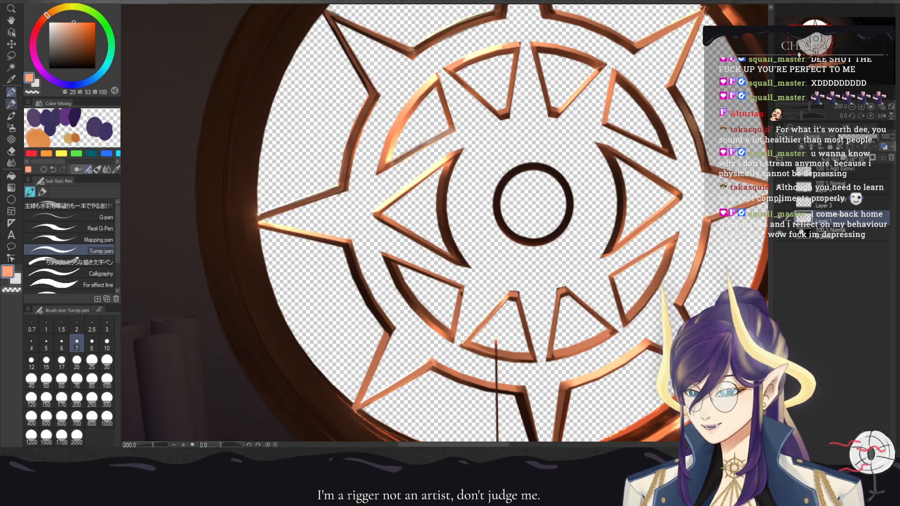
{"action": "left_click", "coordinate": [11, 115]}
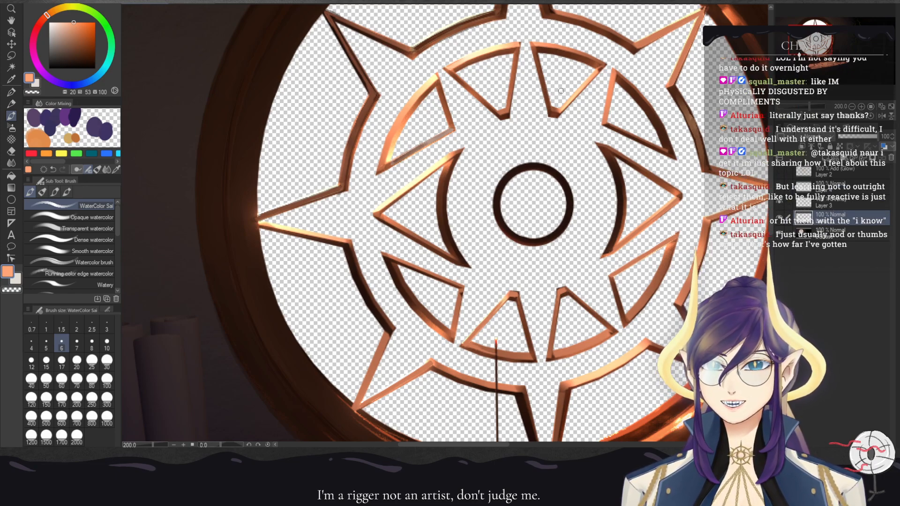
{"action": "left_click_drag", "start_coordinate": [534, 111], "coordinate": [515, 178]}
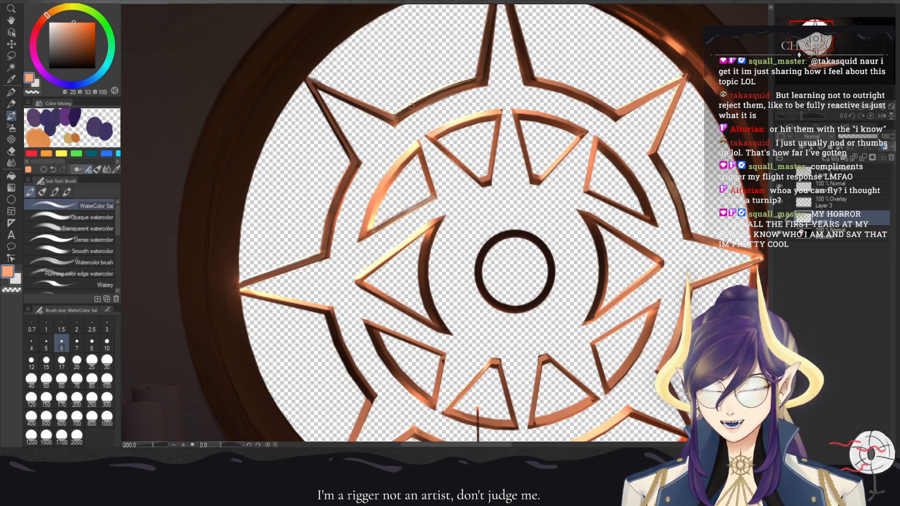
{"action": "left_click_drag", "start_coordinate": [398, 115], "coordinate": [438, 90]}
{"action": "key", "text": "ctrl+z"}
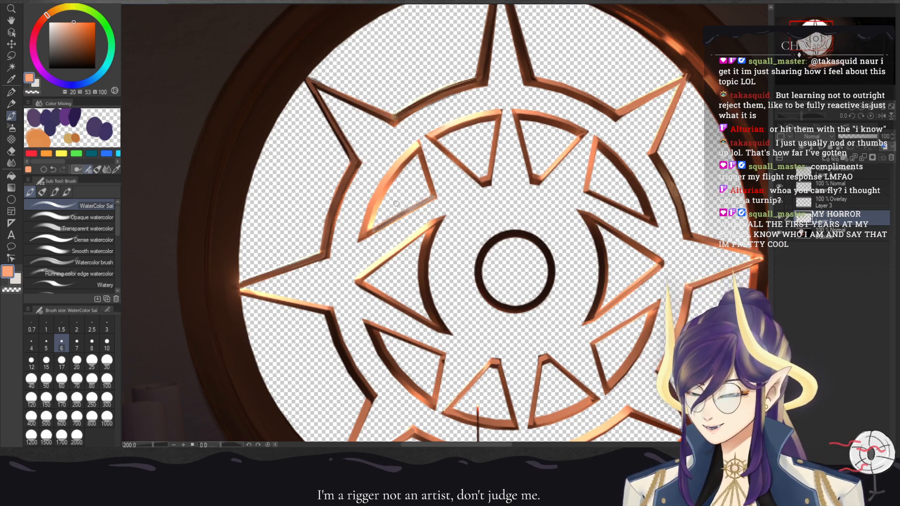
- Touch up the inner corner of the window frame's upper-left arc with dark brown sampled from that corner
{"action": "left_click", "coordinate": [402, 115], "text": "alt"}
{"action": "left_click_drag", "start_coordinate": [397, 116], "coordinate": [404, 110]}
{"action": "left_click", "coordinate": [11, 92]}
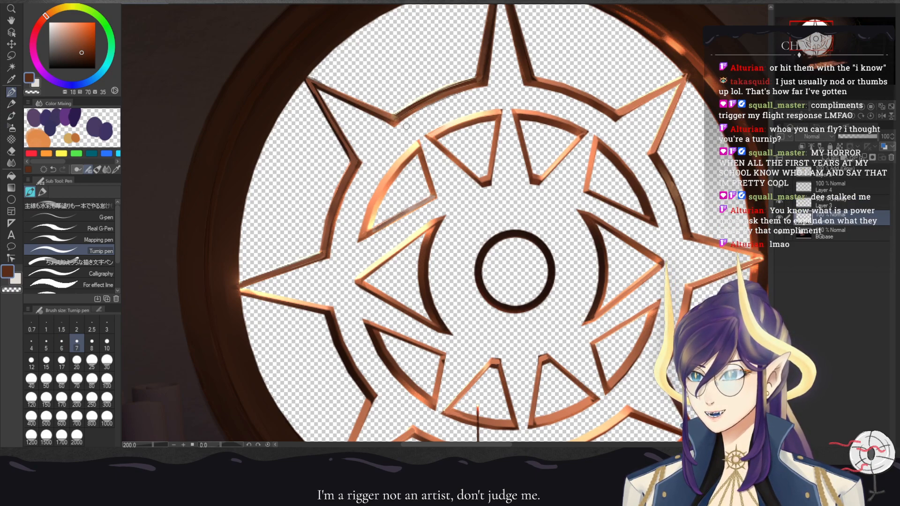
{"action": "left_click", "coordinate": [440, 89], "text": "alt"}
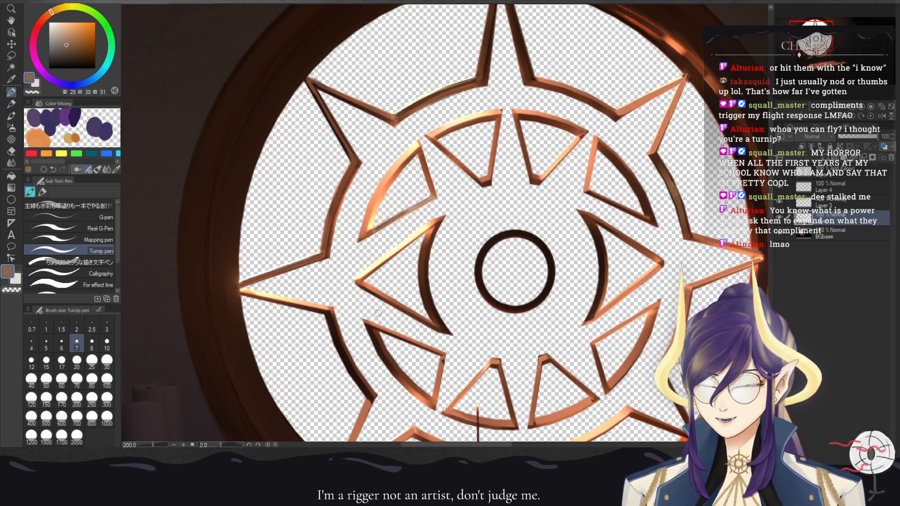
- Tone down the bright upper edge of the left inner triangle with orange sampled from the upper-left inner segment, using the Turnip pen
{"action": "left_click_drag", "start_coordinate": [379, 313], "coordinate": [382, 233]}
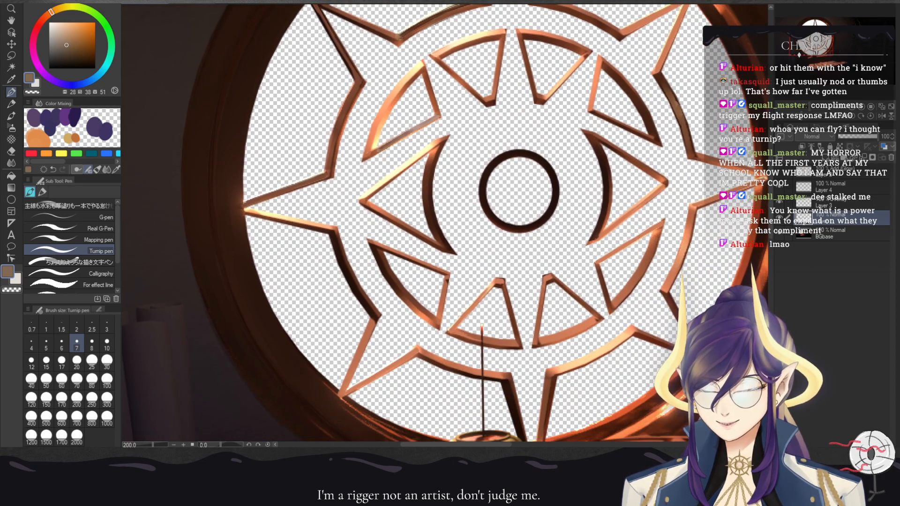
{"action": "left_click", "coordinate": [383, 109], "text": "alt"}
{"action": "left_click_drag", "start_coordinate": [367, 196], "coordinate": [440, 142]}
{"action": "left_click_drag", "start_coordinate": [396, 174], "coordinate": [439, 142]}
{"action": "key", "text": "ctrl+minus"}
{"action": "key", "text": "ctrl+minus"}
{"action": "key", "text": "ctrl+minus"}
{"action": "key", "text": "ctrl+minus"}
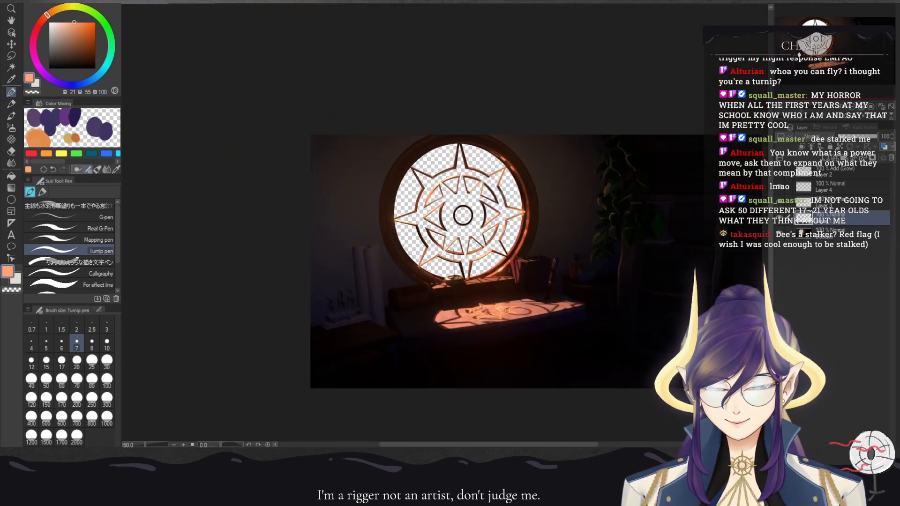
- Paint an orange highlight along the curved edge of the right inner triangle with the Turnip pen
{"action": "key", "text": "ctrl+plus"}
{"action": "key", "text": "ctrl+plus"}
{"action": "key", "text": "ctrl+plus"}
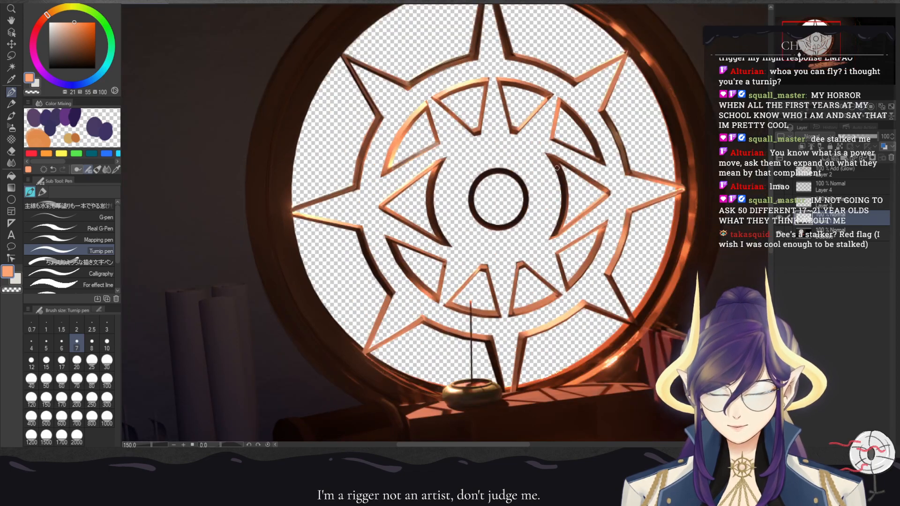
{"action": "mouse_move", "coordinate": [547, 154]}
{"action": "left_mouse_down"}
{"action": "mouse_move", "coordinate": [563, 192]}
{"action": "mouse_move", "coordinate": [562, 181]}
{"action": "mouse_move", "coordinate": [564, 215]}
{"action": "mouse_move", "coordinate": [564, 184]}
{"action": "mouse_move", "coordinate": [552, 237]}
{"action": "left_mouse_up"}
{"action": "left_click_drag", "start_coordinate": [562, 213], "coordinate": [552, 158]}
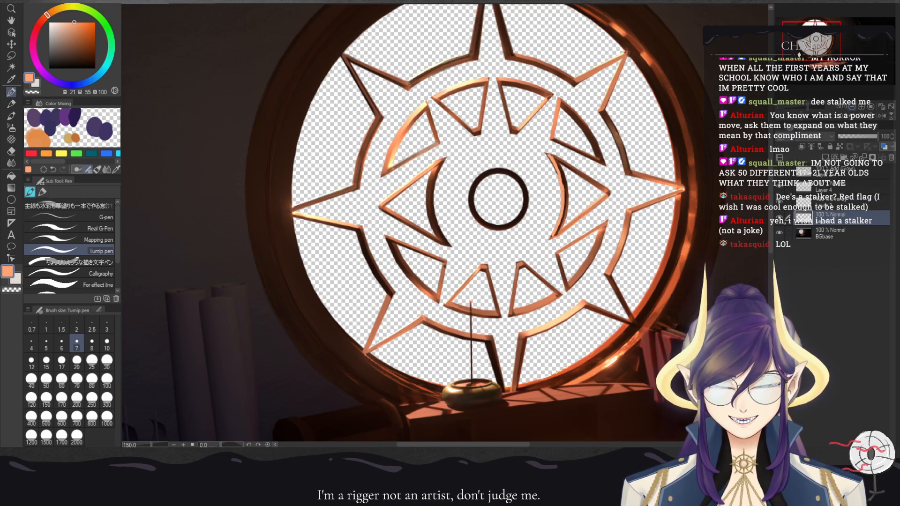
{"action": "key", "text": "ctrl+minus"}
{"action": "key", "text": "ctrl+minus"}
{"action": "key", "text": "ctrl+minus"}
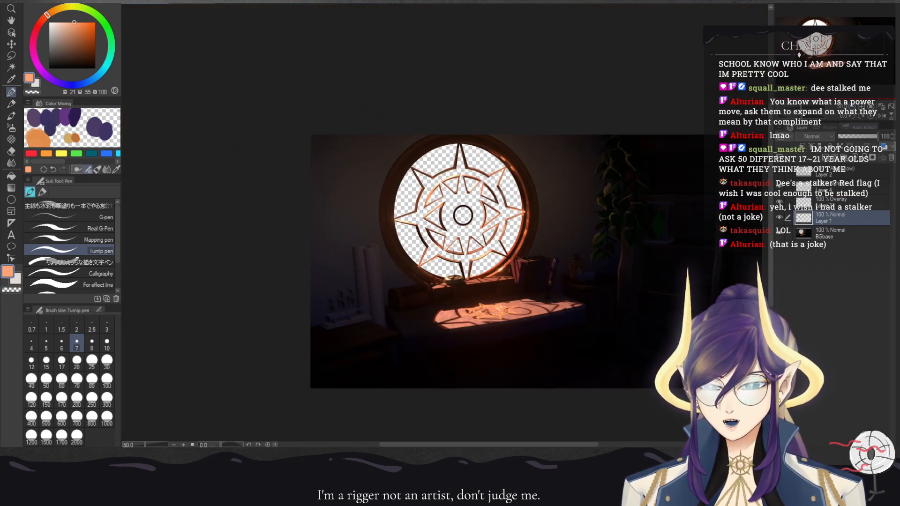
{"action": "left_click", "coordinate": [883, 116]}
{"action": "left_click", "coordinate": [882, 116]}
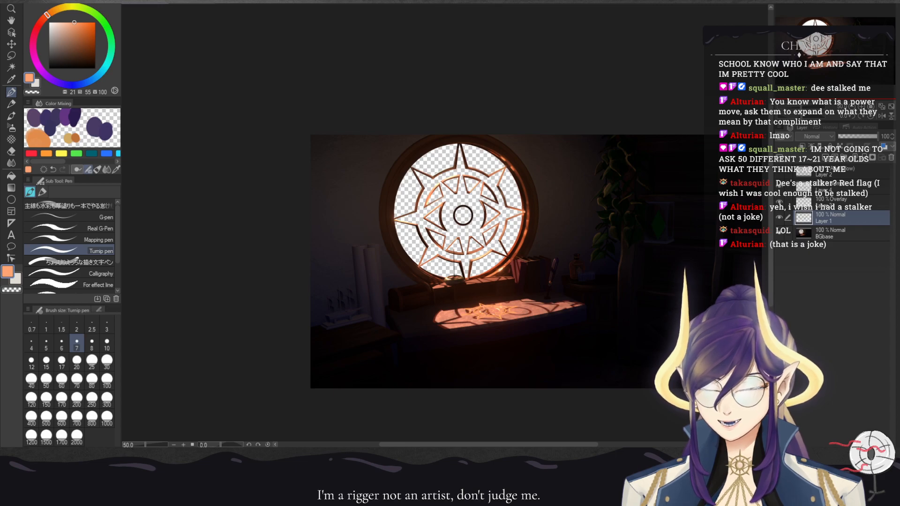
- Paint over the area beside the model ship's bow and stand with dark violet sampled from the shadow next to it
{"action": "key", "text": "ctrl+plus"}
{"action": "key", "text": "ctrl+plus"}
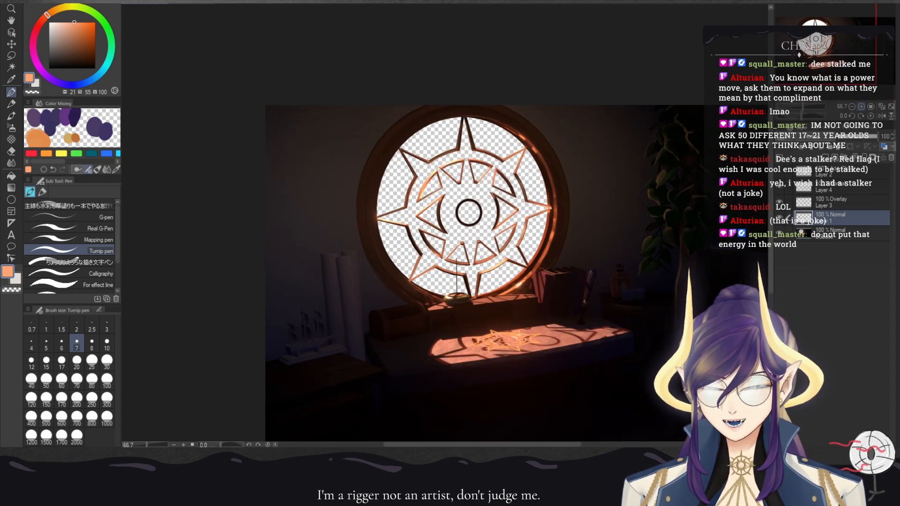
{"action": "left_click_drag", "start_coordinate": [481, 206], "coordinate": [647, 27]}
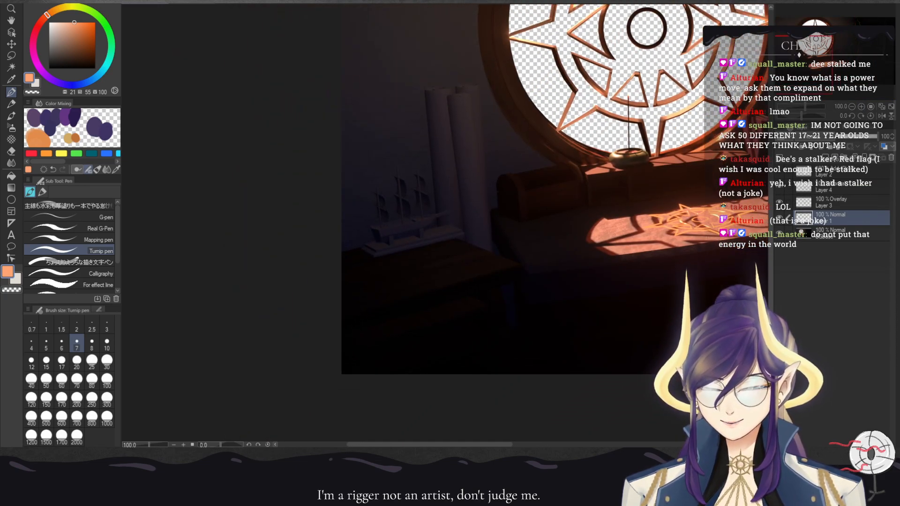
{"action": "left_click", "coordinate": [861, 106]}
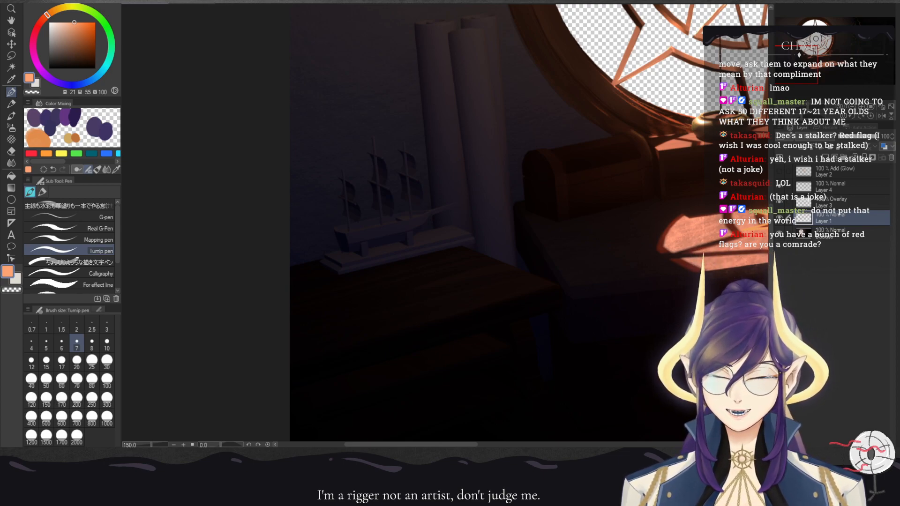
{"action": "left_click_drag", "start_coordinate": [516, 164], "coordinate": [451, 202]}
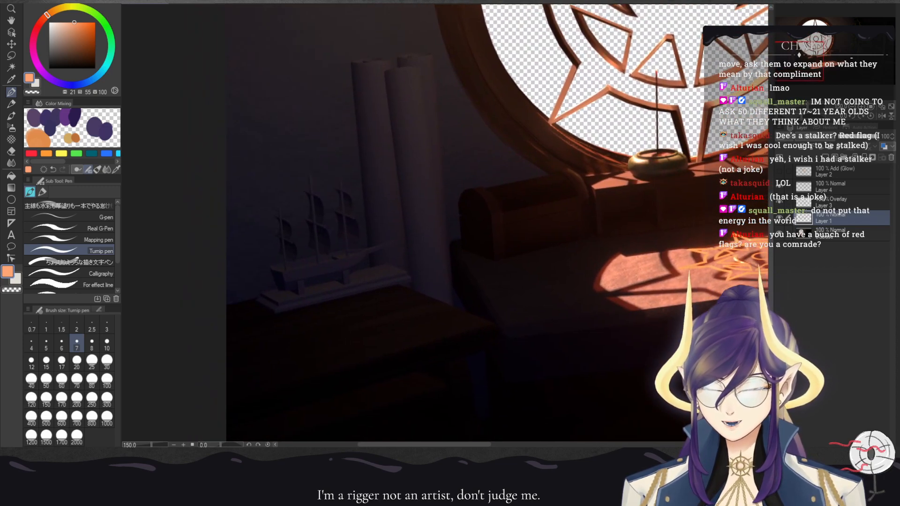
{"action": "left_click", "coordinate": [499, 210], "text": "alt"}
{"action": "left_click", "coordinate": [519, 207], "text": "alt"}
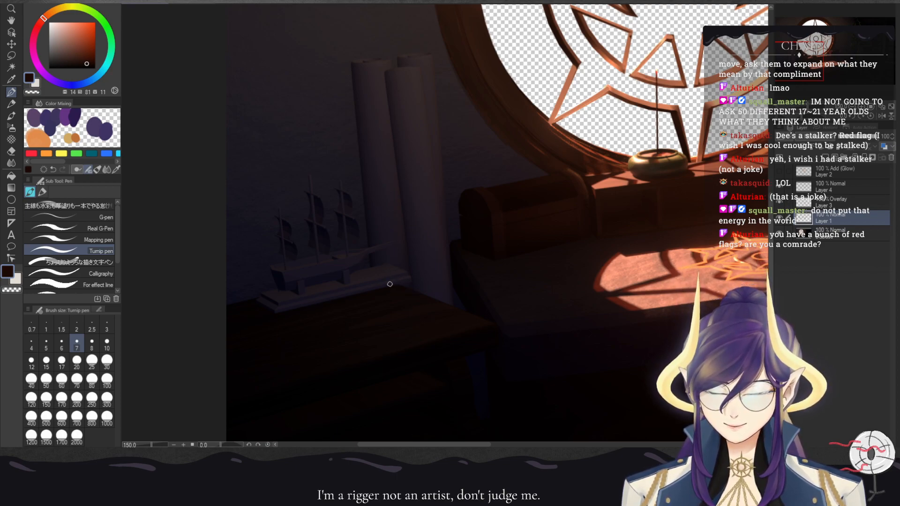
{"action": "left_click", "coordinate": [393, 263], "text": "alt"}
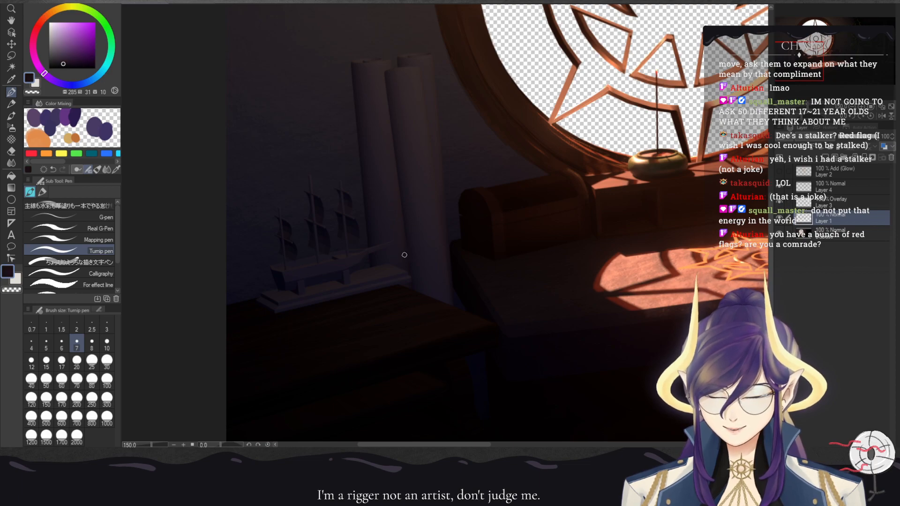
{"action": "mouse_move", "coordinate": [388, 262]}
{"action": "left_mouse_down"}
{"action": "mouse_move", "coordinate": [414, 279]}
{"action": "mouse_move", "coordinate": [388, 273]}
{"action": "left_mouse_up"}
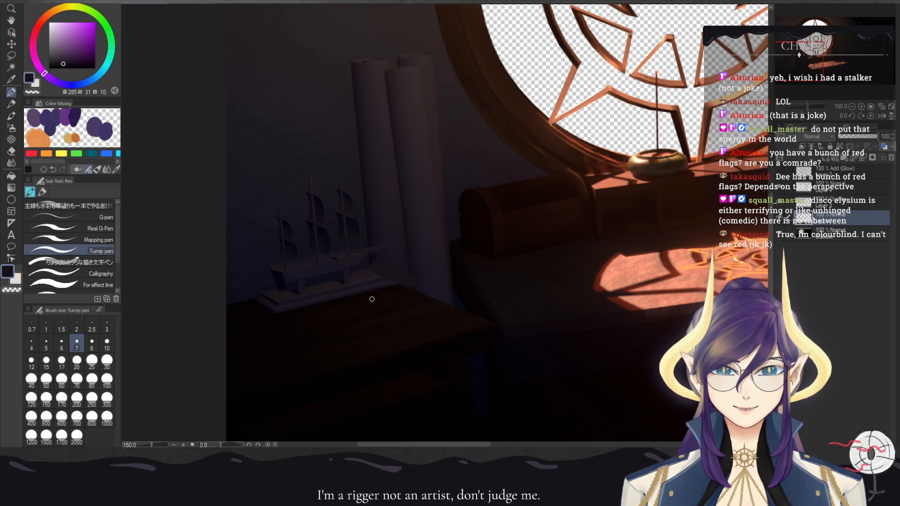
{"action": "left_click_drag", "start_coordinate": [372, 299], "coordinate": [439, 257]}
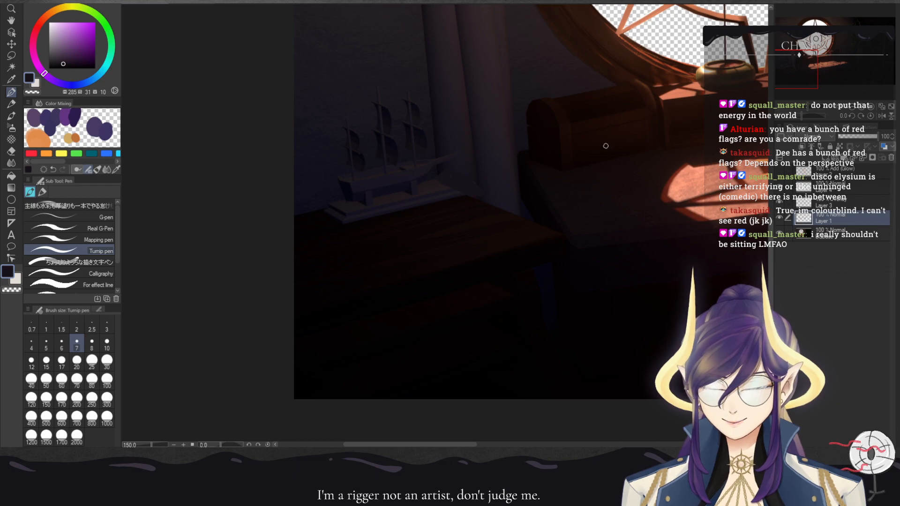
- Draw a straight dark line along the front of the model ship's base with the WaterColor Sai brush at size 4, sampling the shadow under the chest
{"action": "left_click", "coordinate": [539, 137], "text": "alt"}
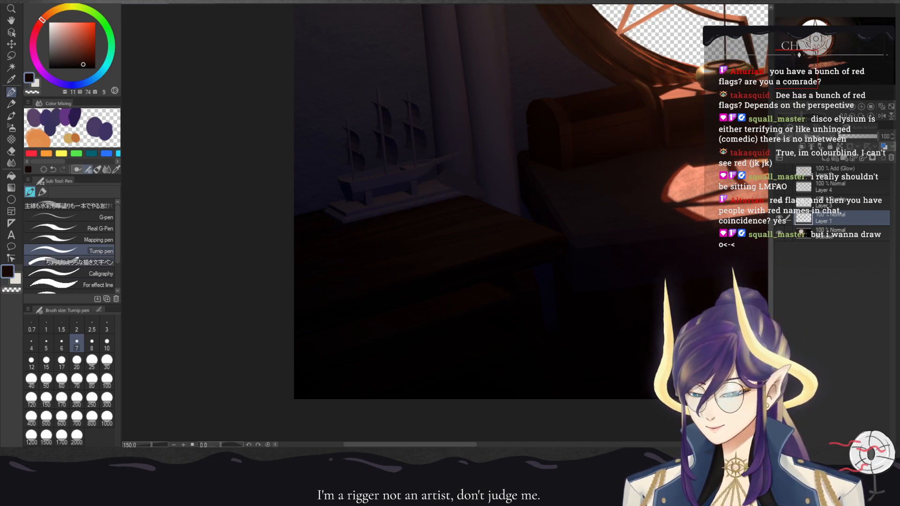
{"action": "left_click", "coordinate": [11, 116]}
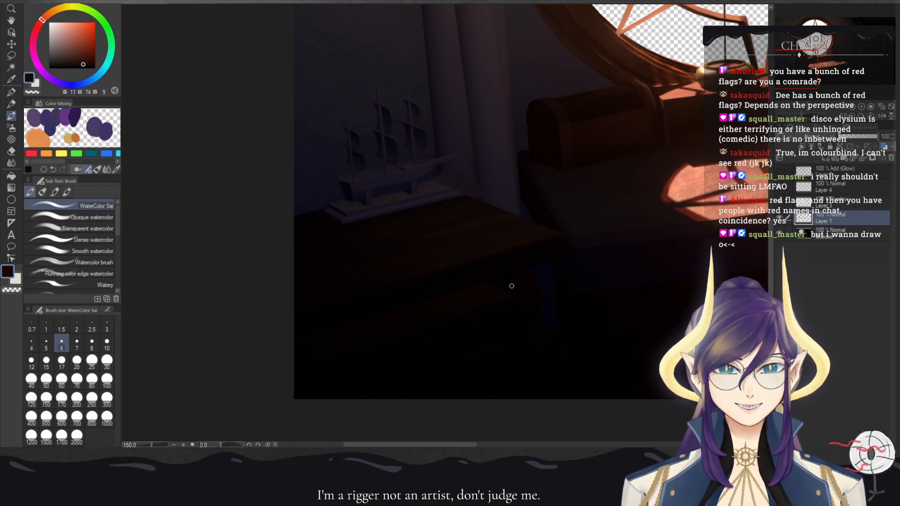
{"action": "key", "text": "ctrl+plus"}
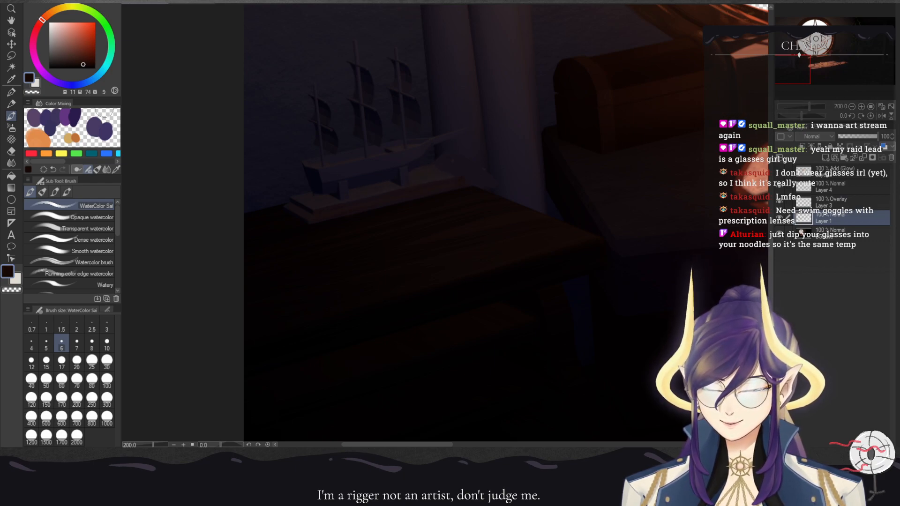
{"action": "left_click", "coordinate": [605, 149], "text": "alt"}
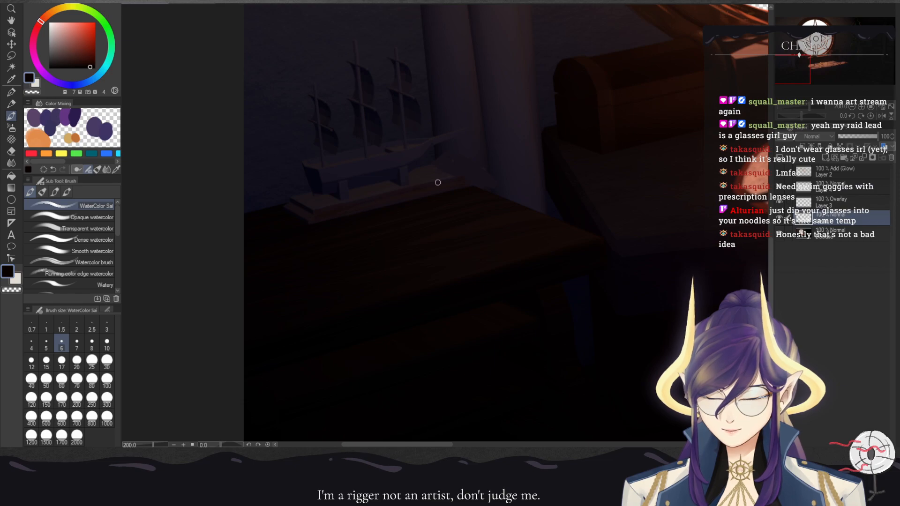
{"action": "scroll", "coordinate": [431, 207], "scroll_direction": "up", "scroll_amount": 3}
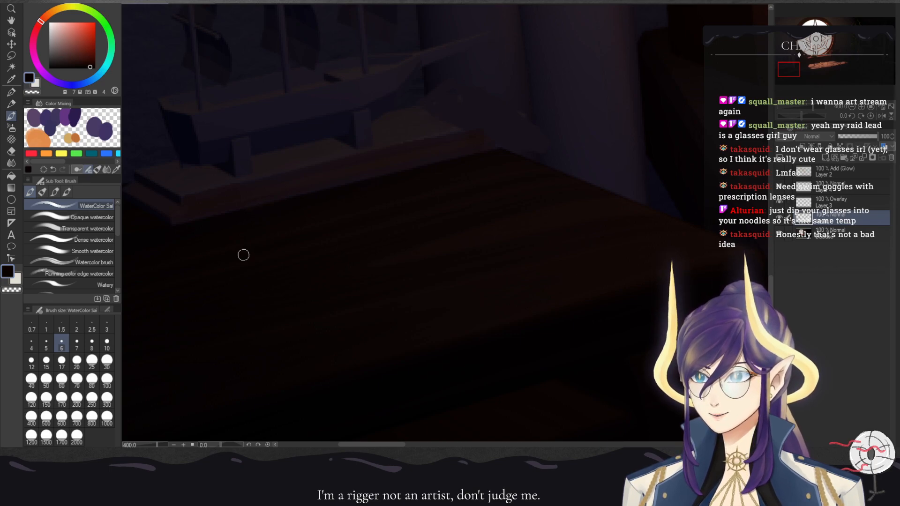
{"action": "left_click", "coordinate": [30, 345]}
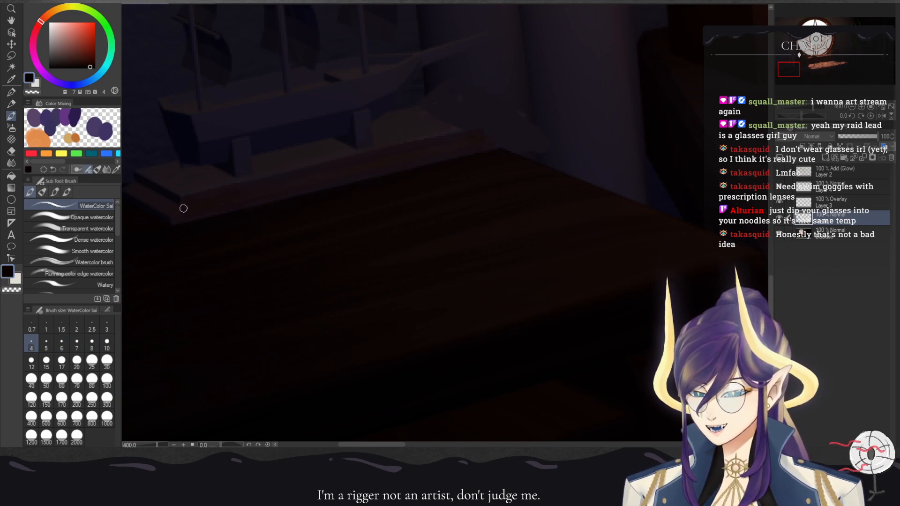
{"action": "left_click", "coordinate": [181, 210]}
{"action": "left_click", "coordinate": [487, 138], "text": "shift"}
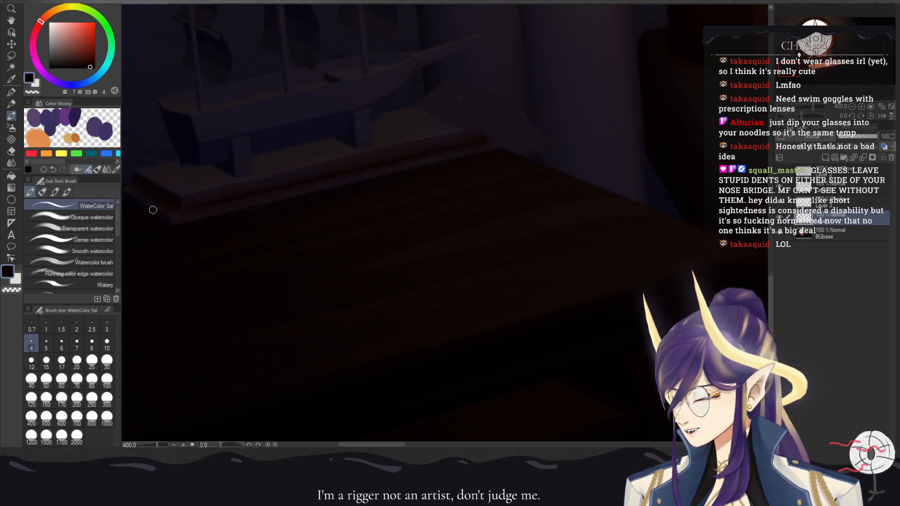
- Paint over the model ship's hull and base with the WaterColor Sai brush, setting the brush size to 10
{"action": "left_click_drag", "start_coordinate": [216, 232], "coordinate": [271, 217]}
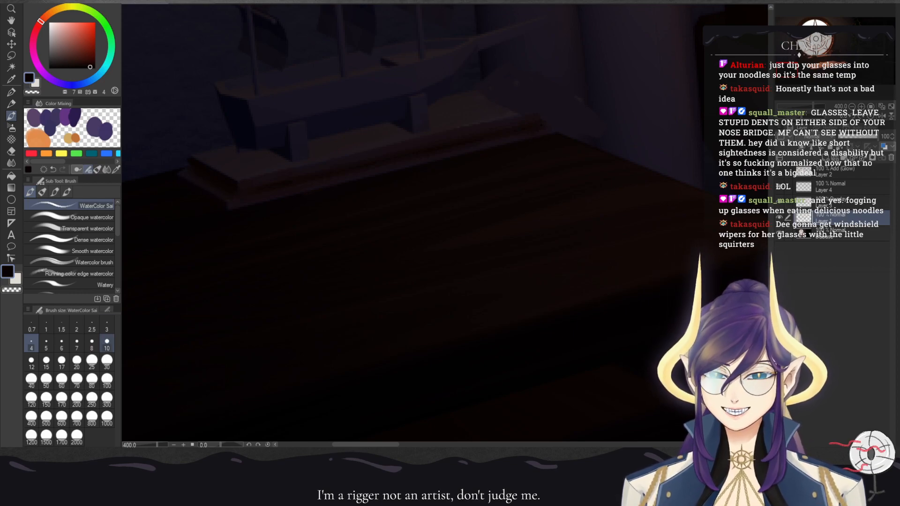
{"action": "left_click", "coordinate": [107, 325]}
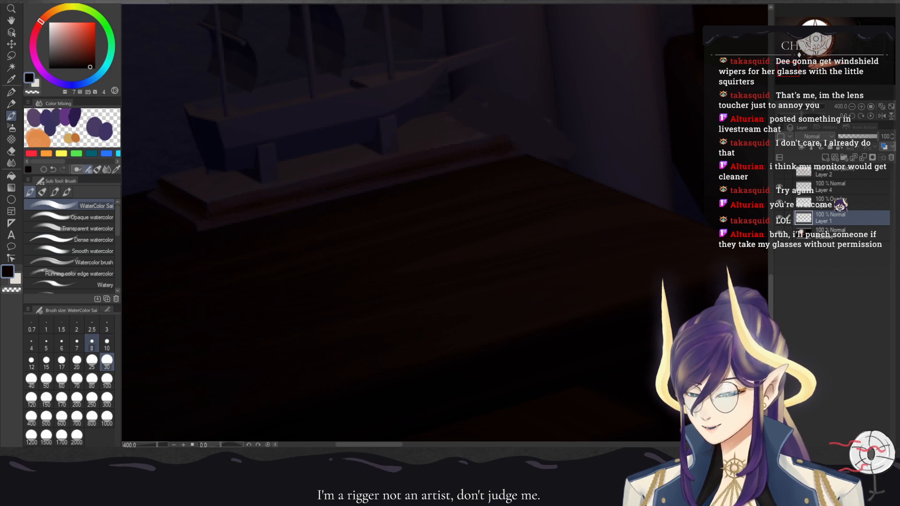
{"action": "left_click", "coordinate": [107, 343]}
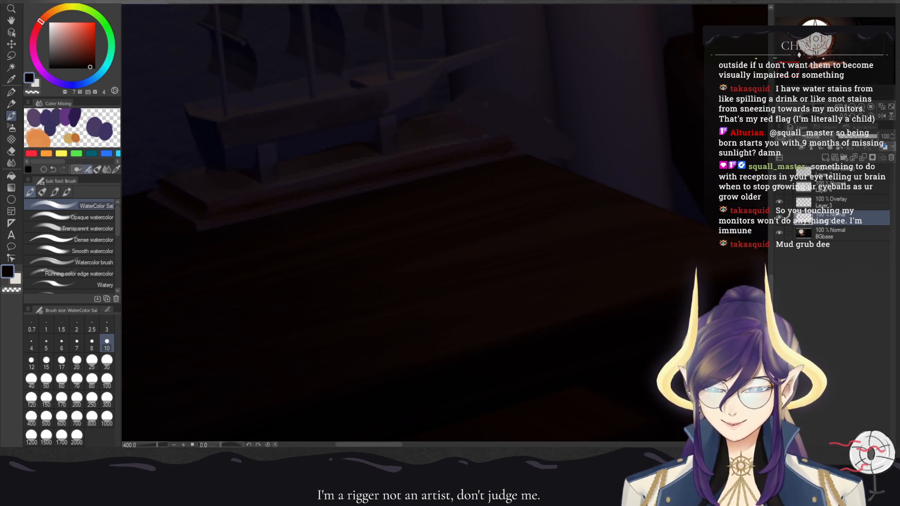
- Examine the repainted model ship up close and within its surroundings on the table
{"action": "key", "text": "ctrl+minus"}
{"action": "key", "text": "ctrl+minus"}
{"action": "key", "text": "ctrl+minus"}
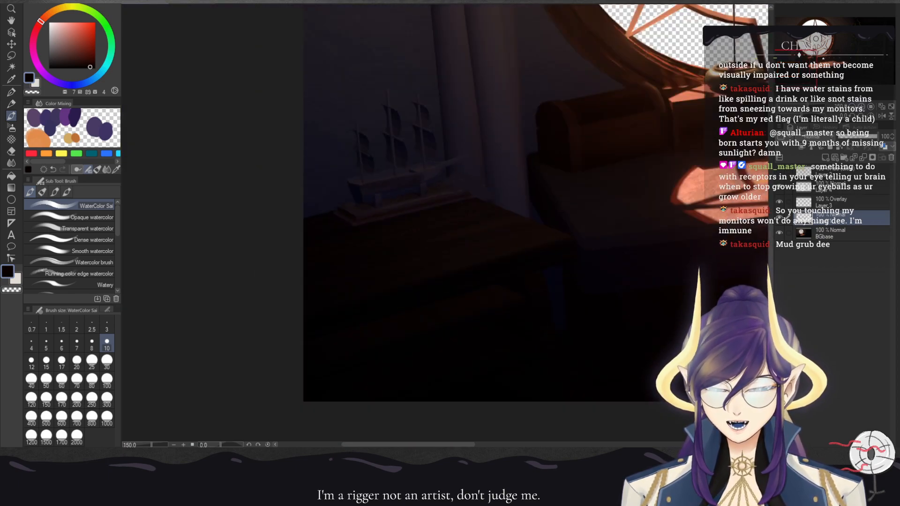
{"action": "key", "text": "ctrl+plus"}
{"action": "key", "text": "ctrl+plus"}
{"action": "key", "text": "ctrl+plus"}
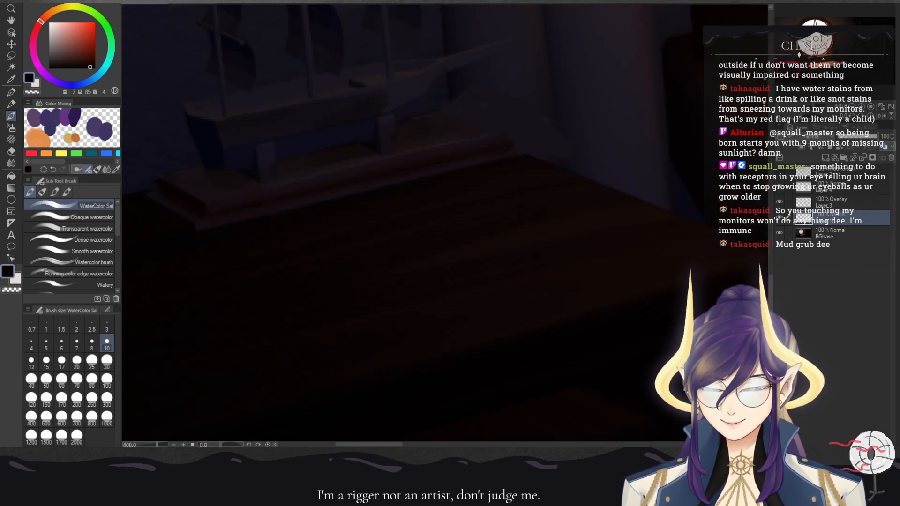
{"action": "left_click_drag", "start_coordinate": [404, 154], "coordinate": [403, 256]}
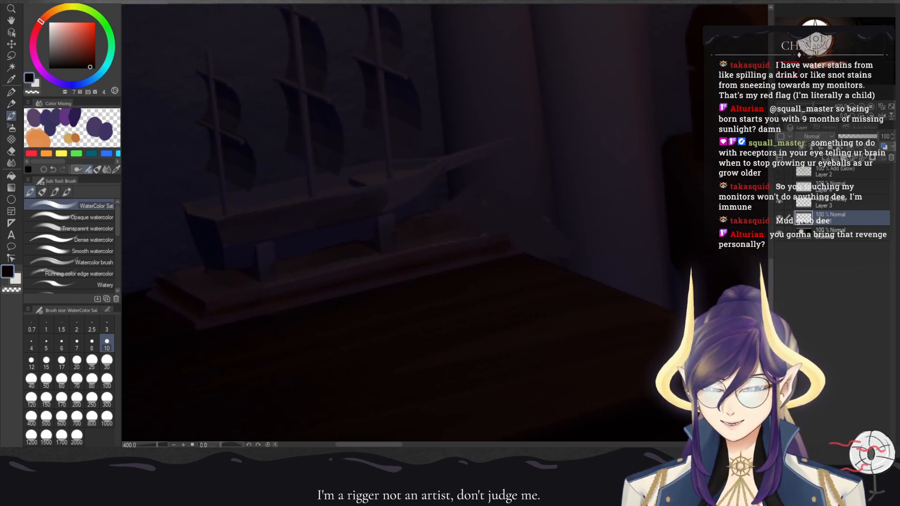
{"action": "key", "text": "ctrl+minus"}
{"action": "key", "text": "ctrl+minus"}
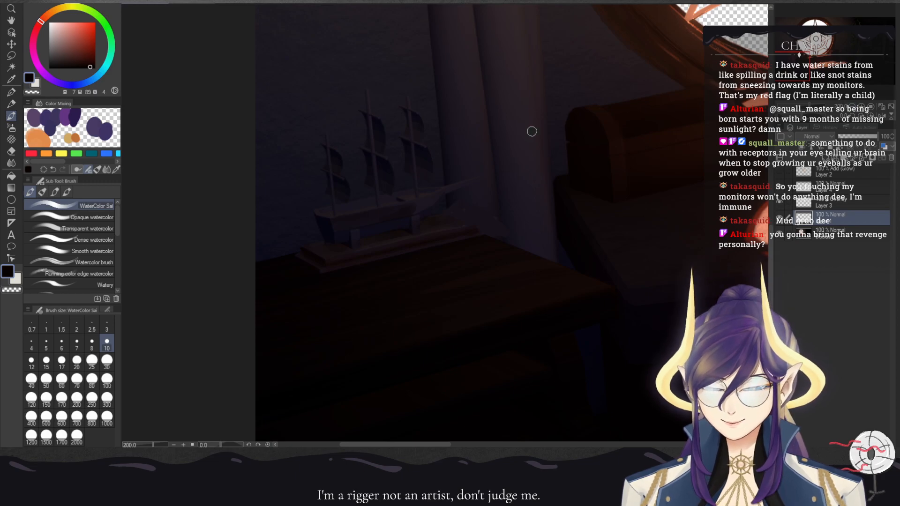
- Paint out the model ship's sails, masts and hull with wall colours sampled beside it, setting the WaterColor Sai brush to size 100
{"action": "mouse_move", "coordinate": [468, 319]}
{"action": "left_mouse_down"}
{"action": "mouse_move", "coordinate": [281, 37]}
{"action": "mouse_move", "coordinate": [398, 432]}
{"action": "mouse_move", "coordinate": [398, 386]}
{"action": "mouse_move", "coordinate": [462, 326]}
{"action": "left_mouse_up"}
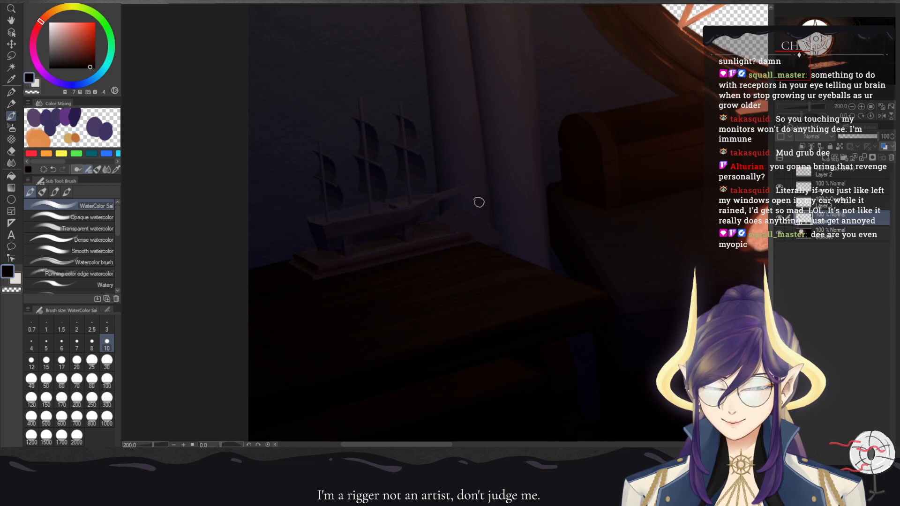
{"action": "left_click", "coordinate": [381, 100], "text": "alt"}
{"action": "left_click", "coordinate": [106, 381]}
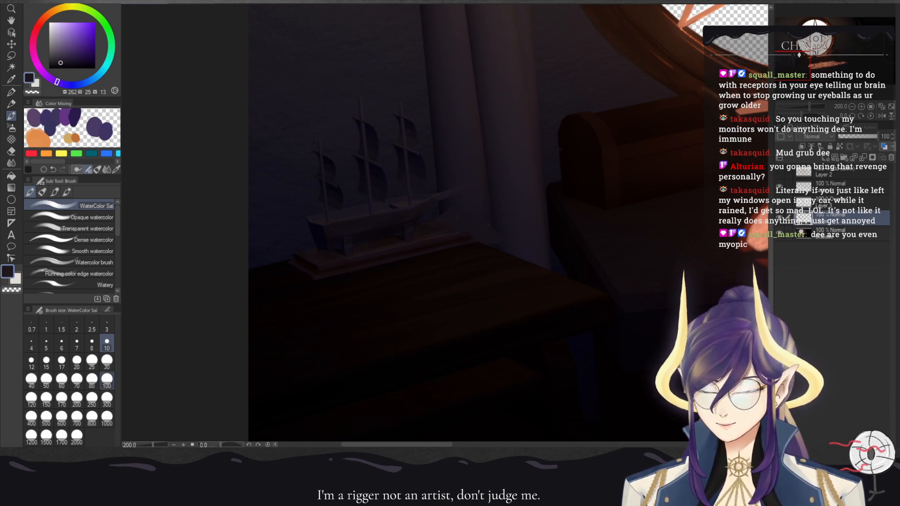
{"action": "mouse_move", "coordinate": [358, 100]}
{"action": "left_mouse_down"}
{"action": "mouse_move", "coordinate": [364, 123]}
{"action": "mouse_move", "coordinate": [339, 158]}
{"action": "mouse_move", "coordinate": [386, 132]}
{"action": "left_mouse_up"}
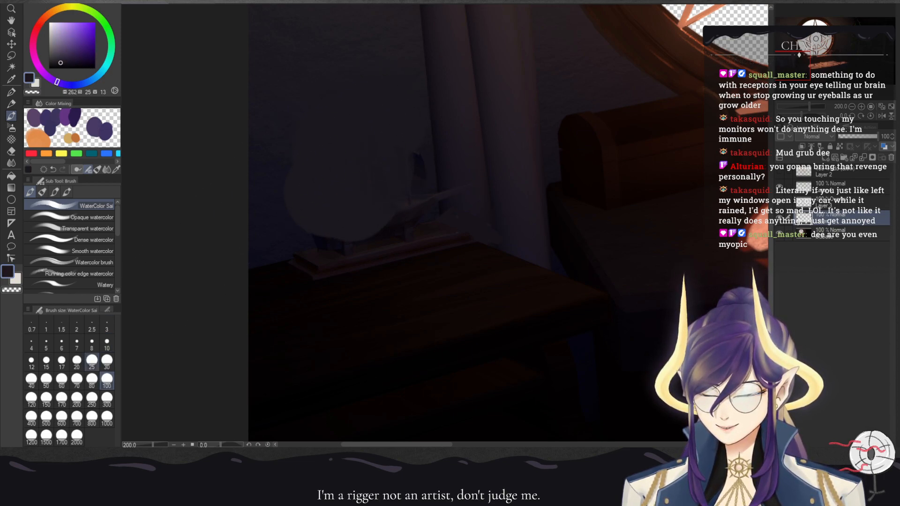
{"action": "left_click", "coordinate": [289, 192], "text": "alt"}
{"action": "left_click_drag", "start_coordinate": [290, 192], "coordinate": [327, 203]}
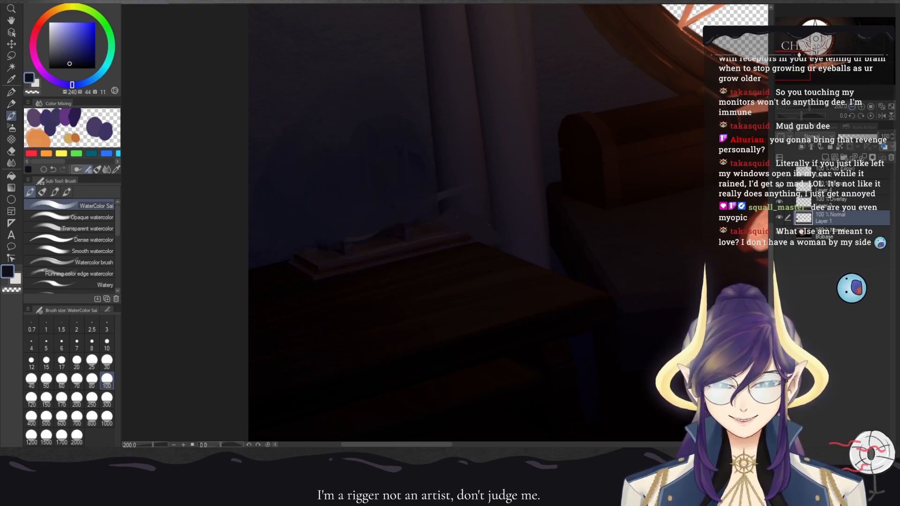
- Tint the tall paper rolls beside the window with a dark reddish brown (hue 13, saturation 47, value 12), using brush sizes 100 and 80
{"action": "left_click_drag", "start_coordinate": [523, 168], "coordinate": [413, 275]}
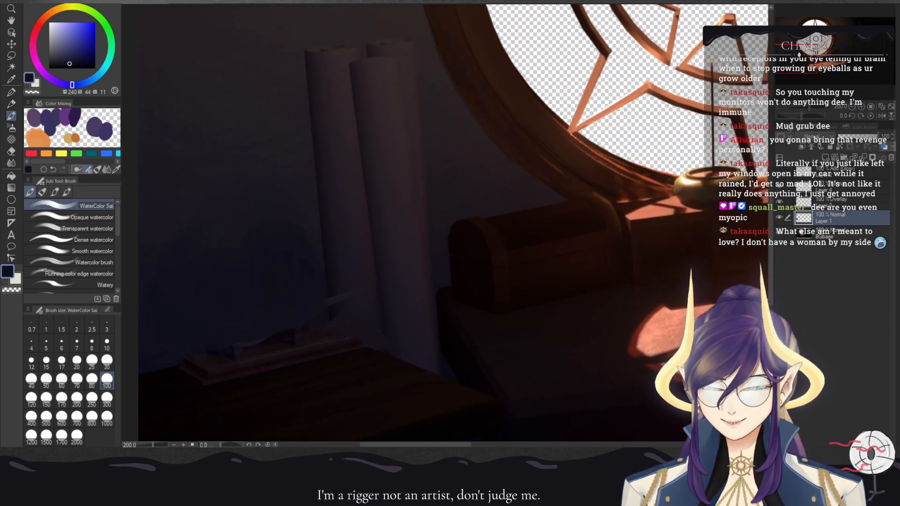
{"action": "left_click", "coordinate": [318, 91], "text": "alt"}
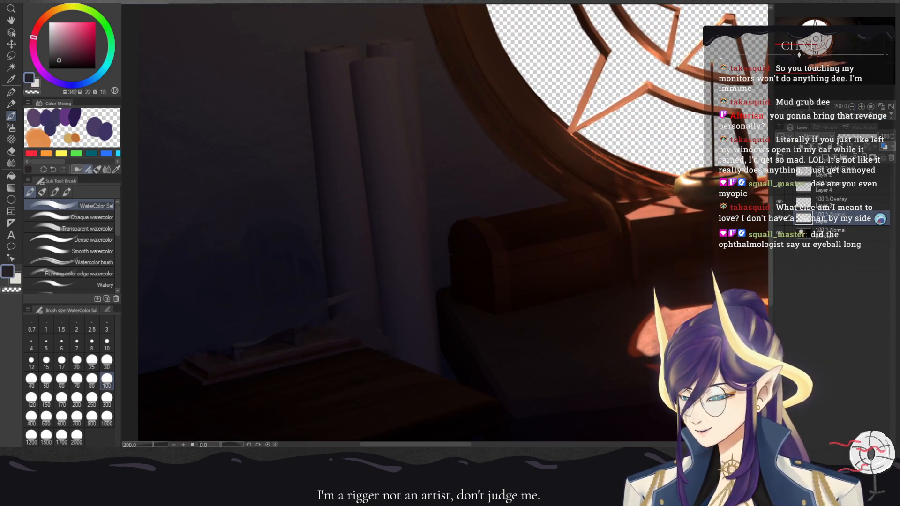
{"action": "left_click", "coordinate": [65, 64]}
{"action": "left_click", "coordinate": [71, 62]}
{"action": "left_click", "coordinate": [42, 19]}
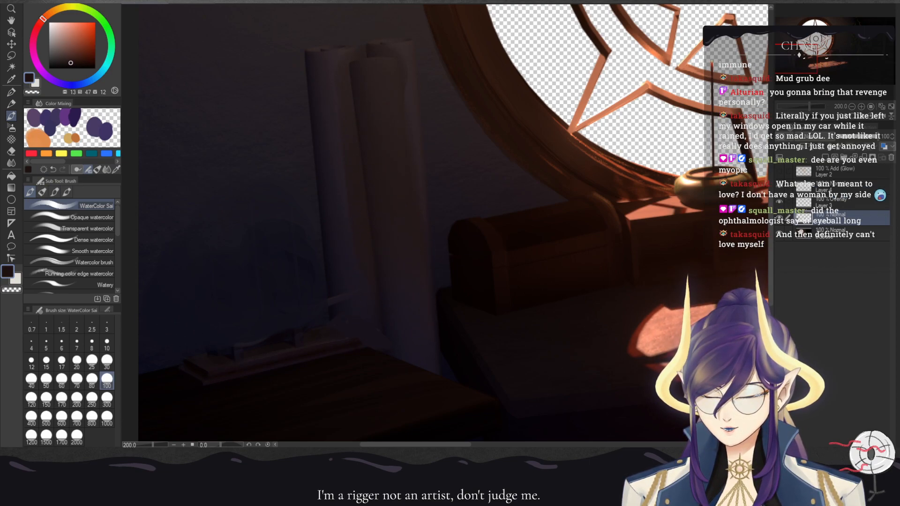
{"action": "left_click", "coordinate": [91, 380]}
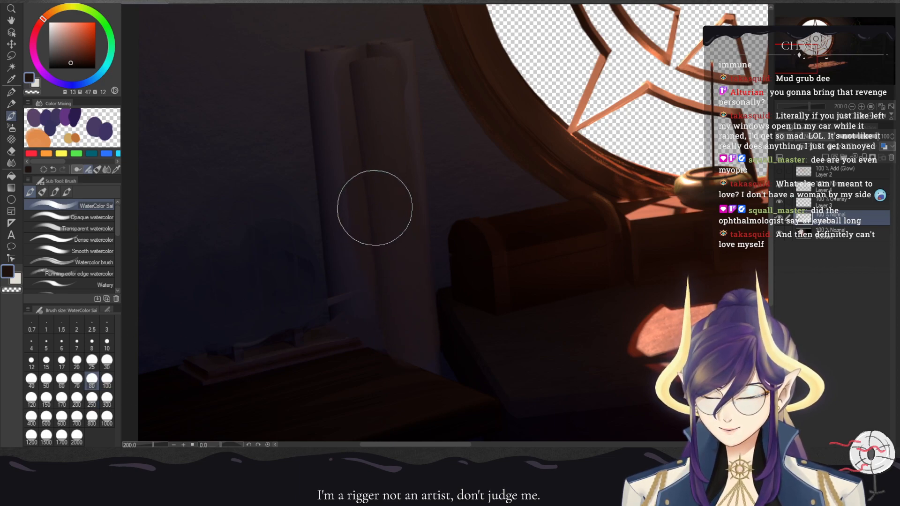
- Refine the paper rolls' shading and edges with smaller brush sizes 30, 17 and 10, sampling a lighter brown from the rear roll
{"action": "left_click", "coordinate": [107, 362]}
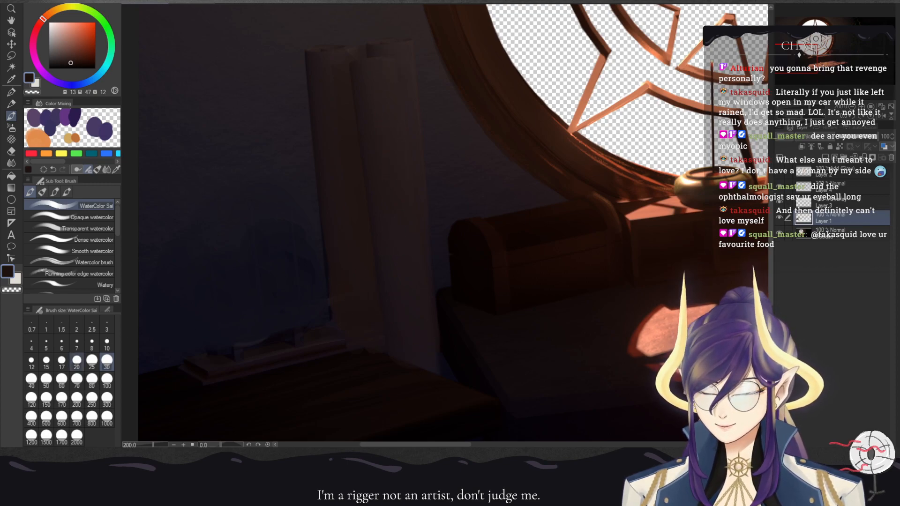
{"action": "left_click", "coordinate": [62, 361]}
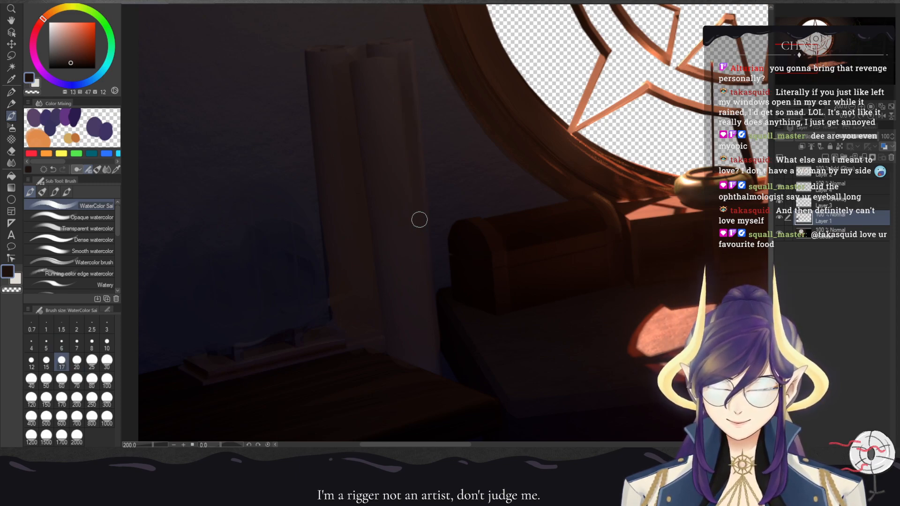
{"action": "left_click", "coordinate": [106, 343]}
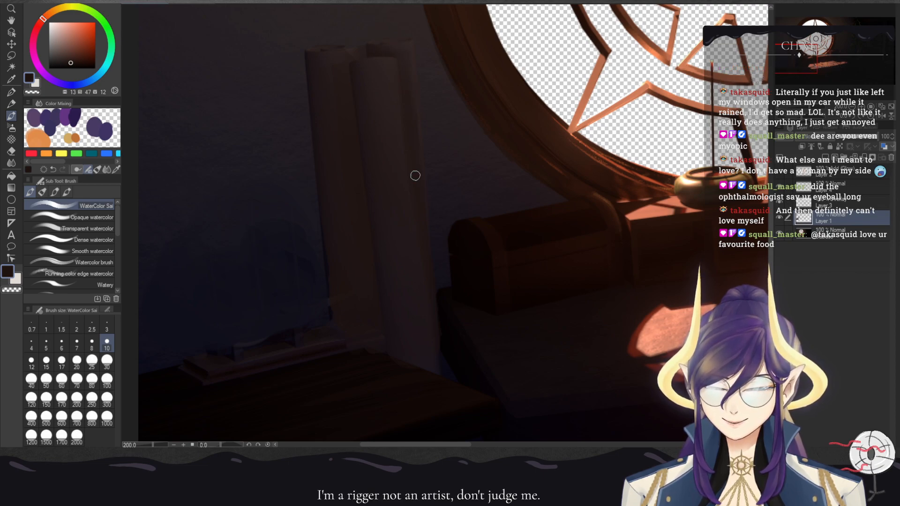
{"action": "left_click", "coordinate": [407, 60], "text": "alt"}
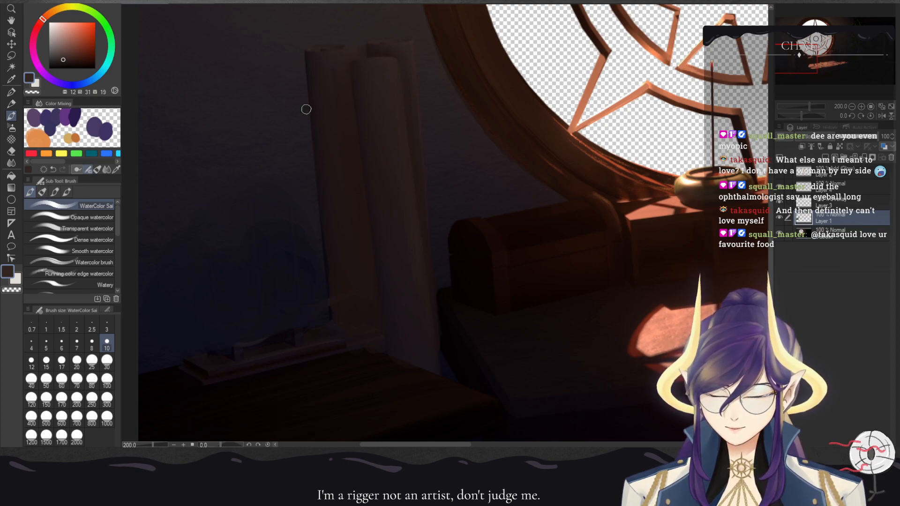
- Darken the top opening of the left paper roll with sampled shadow brown, using the size 6 WaterColor Sai brush and the Turnip pen
{"action": "left_click", "coordinate": [362, 308], "text": "alt"}
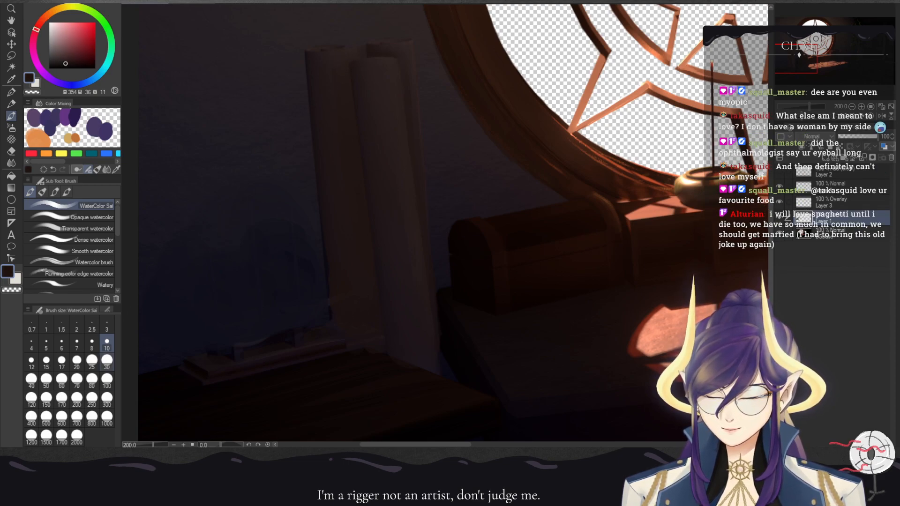
{"action": "left_click", "coordinate": [61, 344]}
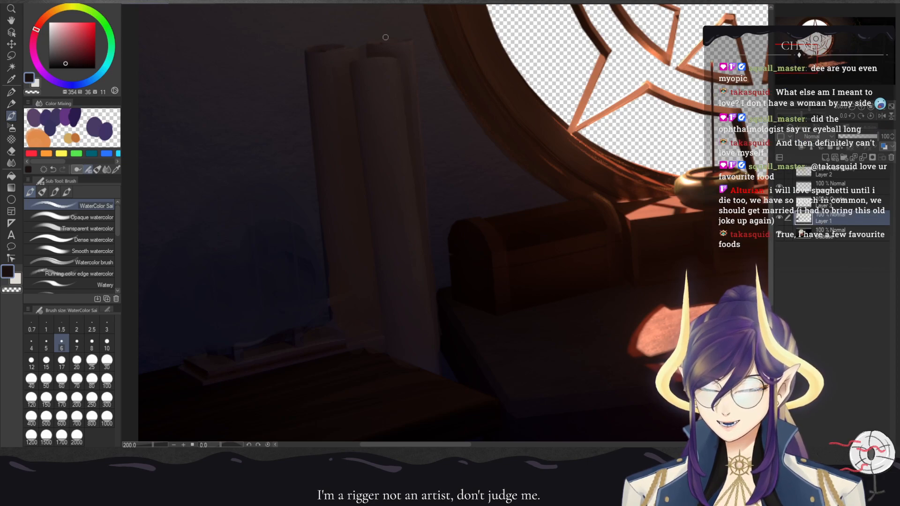
{"action": "key", "text": "ctrl+plus"}
{"action": "key", "text": "ctrl+plus"}
{"action": "key", "text": "ctrl+plus"}
{"action": "key", "text": "ctrl+plus"}
{"action": "left_click_drag", "start_coordinate": [331, 101], "coordinate": [560, 300]}
{"action": "left_click_drag", "start_coordinate": [330, 126], "coordinate": [537, 300]}
{"action": "left_click_drag", "start_coordinate": [441, 61], "coordinate": [446, 244]}
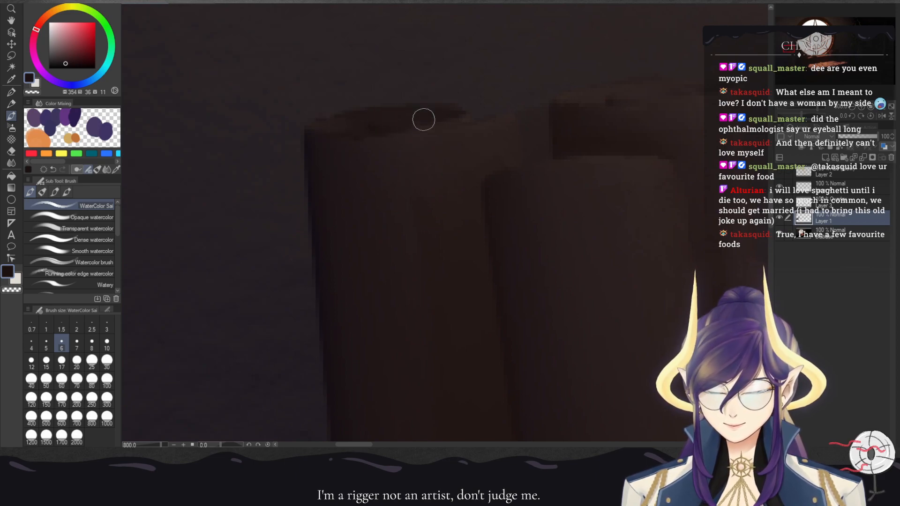
{"action": "key", "text": "p"}
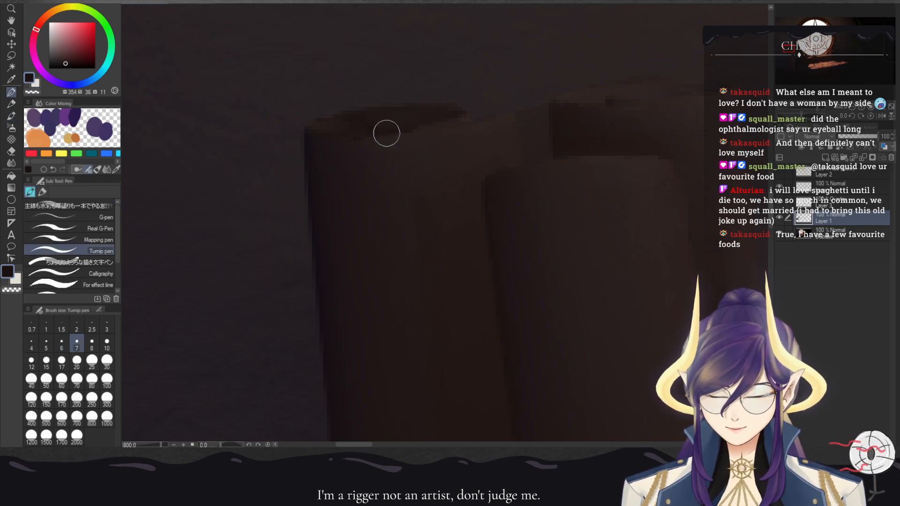
{"action": "left_click_drag", "start_coordinate": [461, 118], "coordinate": [437, 126]}
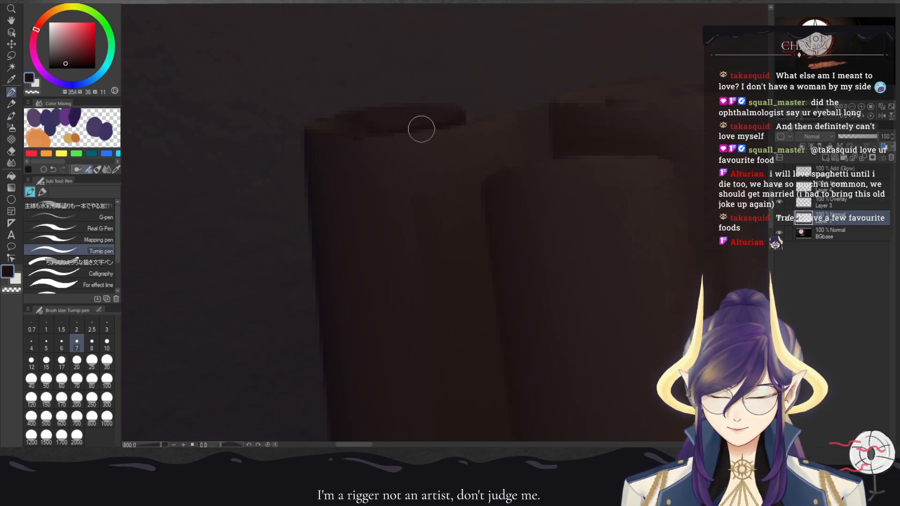
- Draw the rear paper roll's curled top rim and outer edge with the Turnip pen, alternating sampled dark and lighter browns
{"action": "left_click_drag", "start_coordinate": [539, 139], "coordinate": [362, 174]}
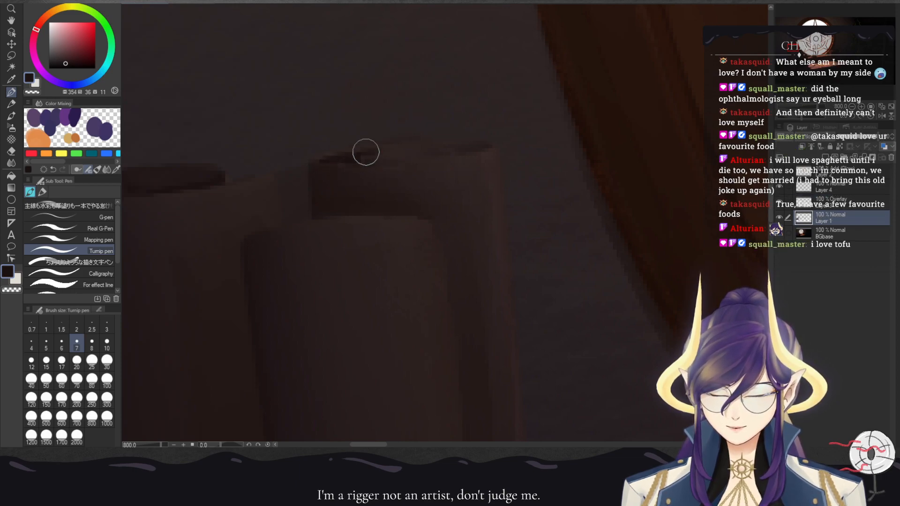
{"action": "left_click_drag", "start_coordinate": [354, 153], "coordinate": [479, 148]}
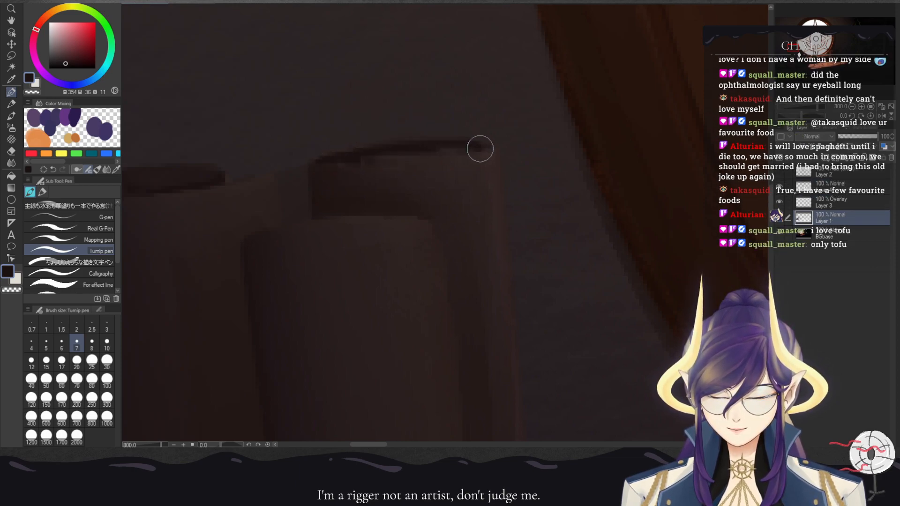
{"action": "left_click_drag", "start_coordinate": [387, 160], "coordinate": [469, 148]}
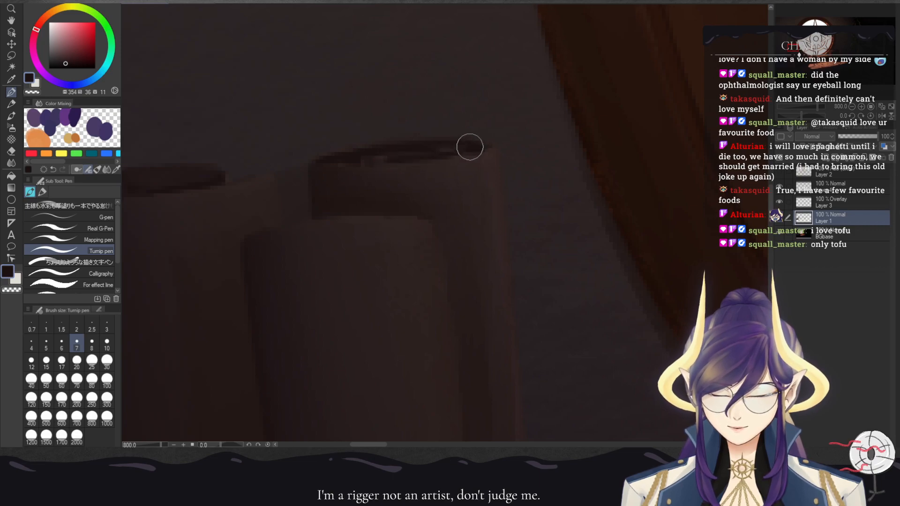
{"action": "left_click", "coordinate": [425, 164], "text": "alt"}
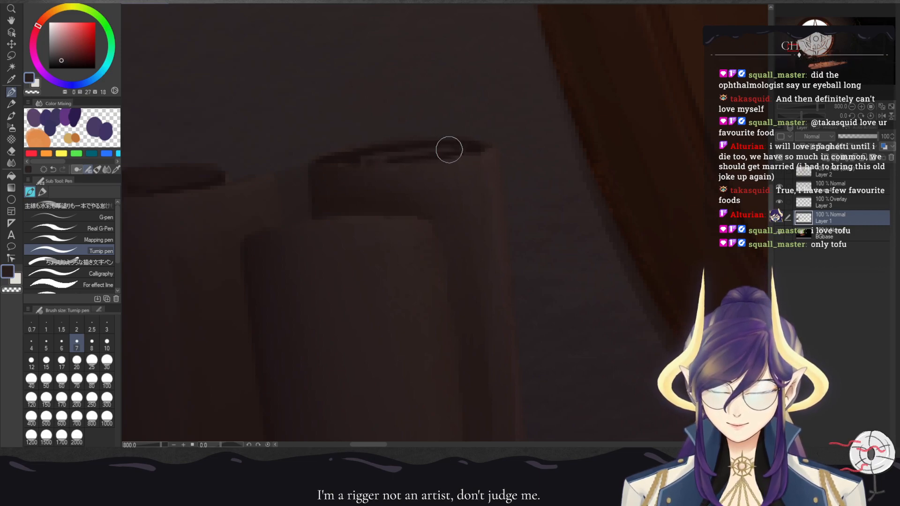
{"action": "left_click", "coordinate": [339, 187], "text": "alt"}
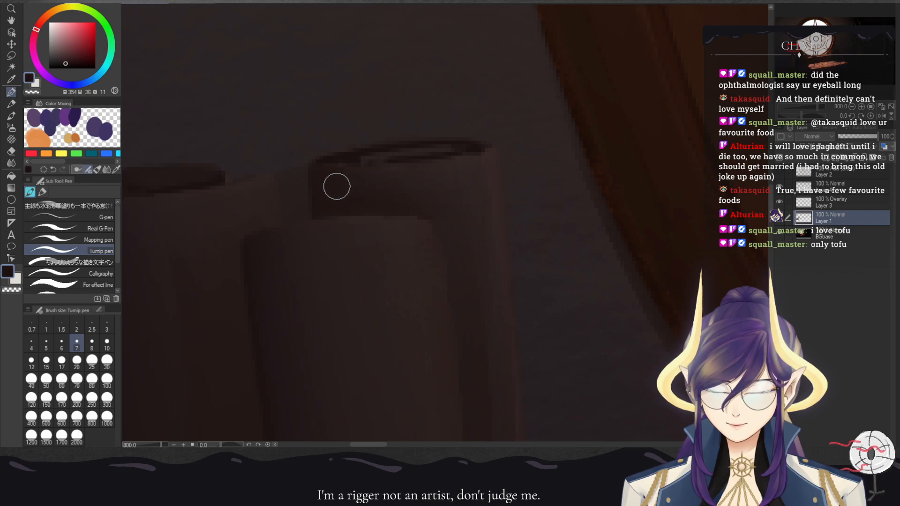
{"action": "left_click_drag", "start_coordinate": [365, 164], "coordinate": [426, 163]}
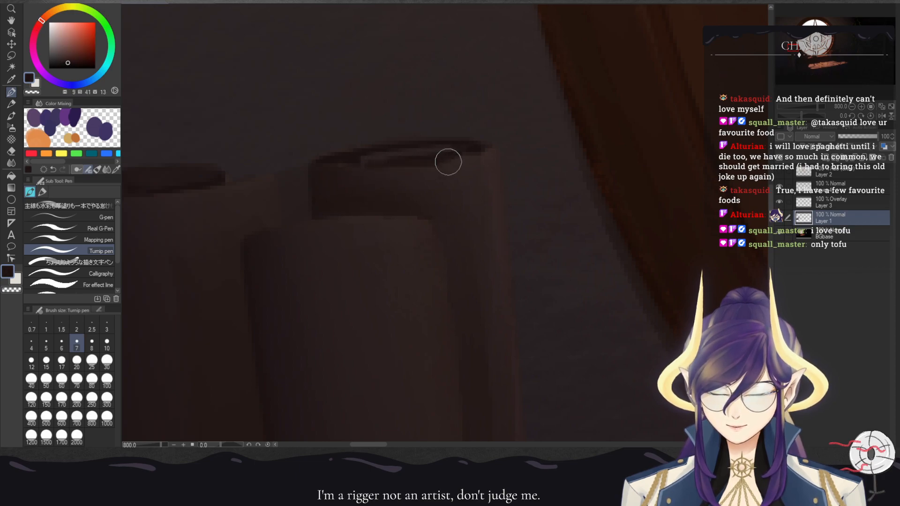
{"action": "left_click_drag", "start_coordinate": [481, 162], "coordinate": [496, 206]}
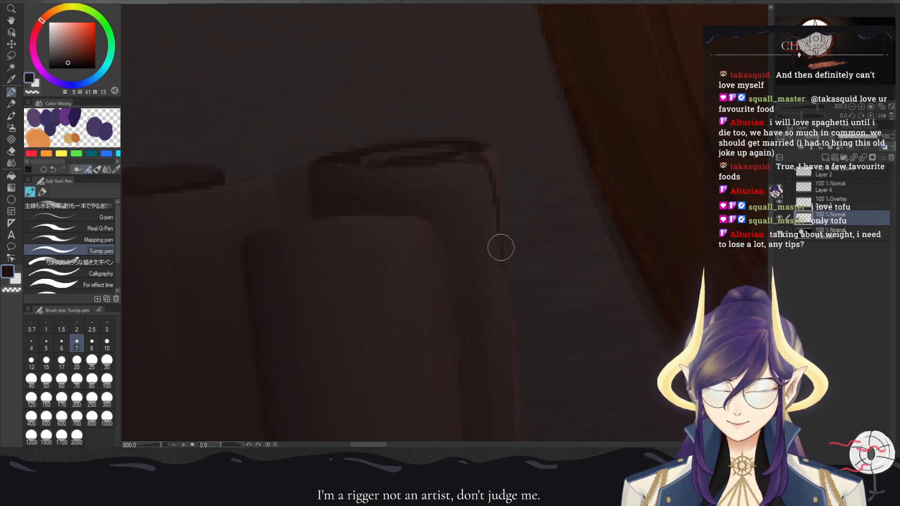
- Examine the rear paper roll's outlined edge up close and the whole group of rolls against the window frame
{"action": "mouse_move", "coordinate": [379, 284]}
{"action": "left_mouse_down"}
{"action": "mouse_move", "coordinate": [322, 243]}
{"action": "mouse_move", "coordinate": [242, 145]}
{"action": "left_mouse_up"}
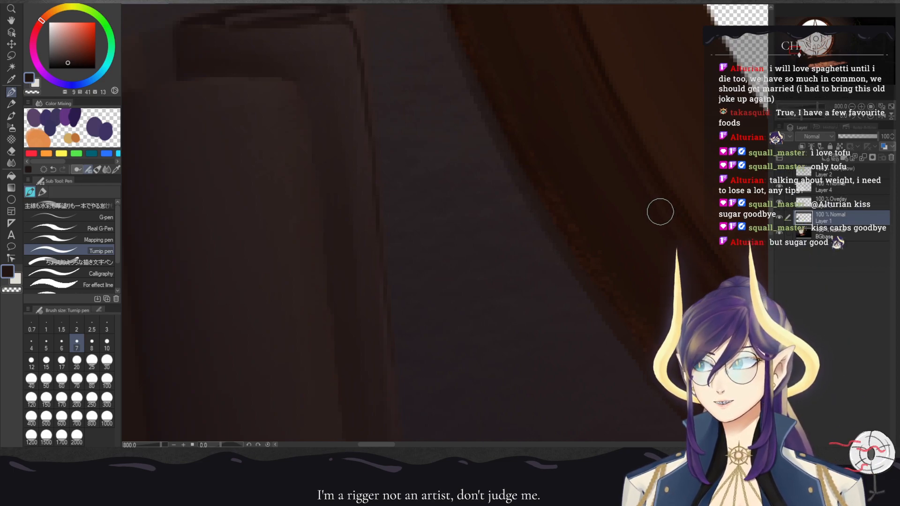
{"action": "key", "text": "ctrl+minus"}
{"action": "key", "text": "ctrl+minus"}
{"action": "key", "text": "ctrl+minus"}
{"action": "key", "text": "ctrl+minus"}
{"action": "key", "text": "ctrl+minus"}
{"action": "key", "text": "ctrl+minus"}
{"action": "key", "text": "ctrl+minus"}
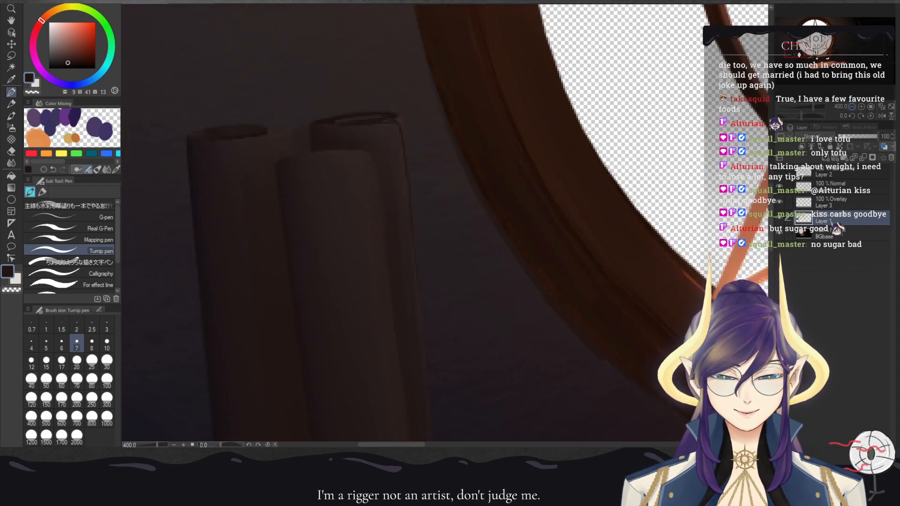
{"action": "key", "text": "ctrl+plus"}
{"action": "key", "text": "ctrl+plus"}
{"action": "key", "text": "ctrl+plus"}
{"action": "key", "text": "ctrl+plus"}
{"action": "key", "text": "ctrl+plus"}
{"action": "key", "text": "ctrl+plus"}
{"action": "key", "text": "ctrl+plus"}
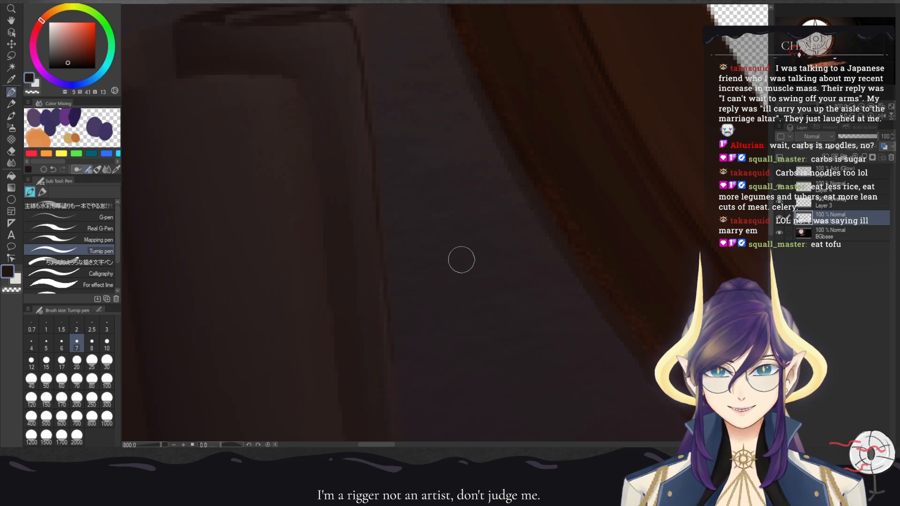
- Touch up the front paper roll's upper edge with brown sampled from the area between the rolls, using the Turnip pen
{"action": "left_click_drag", "start_coordinate": [461, 260], "coordinate": [642, 245]}
{"action": "mouse_move", "coordinate": [524, 206]}
{"action": "left_mouse_down"}
{"action": "mouse_move", "coordinate": [478, 281]}
{"action": "mouse_move", "coordinate": [500, 256]}
{"action": "left_mouse_up"}
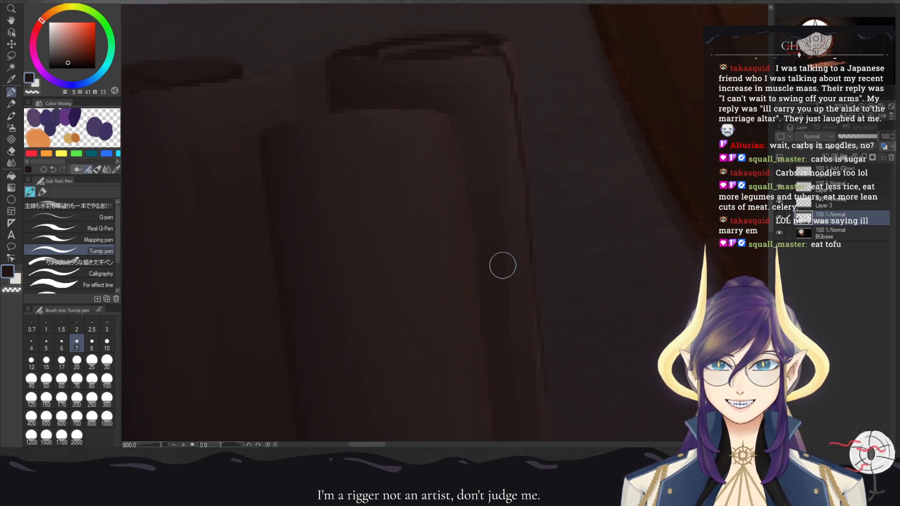
{"action": "left_click_drag", "start_coordinate": [313, 218], "coordinate": [449, 214]}
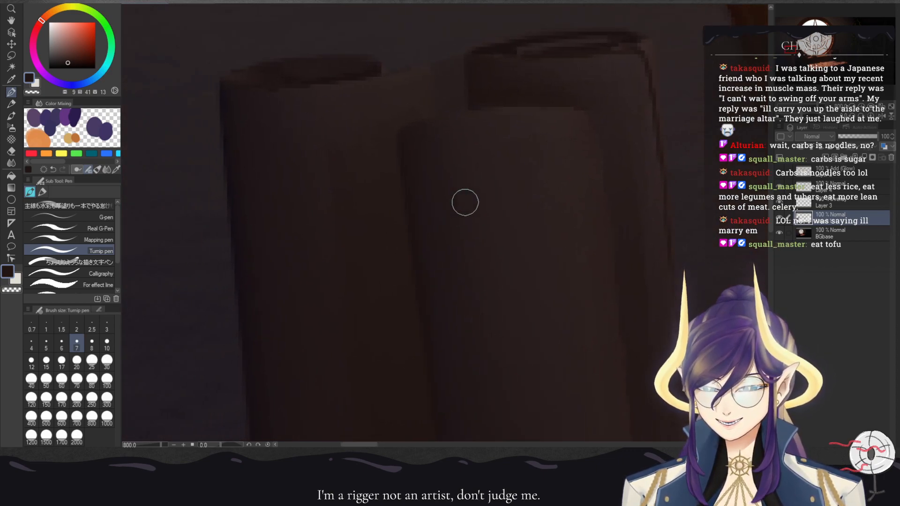
{"action": "left_click", "coordinate": [444, 102], "text": "alt"}
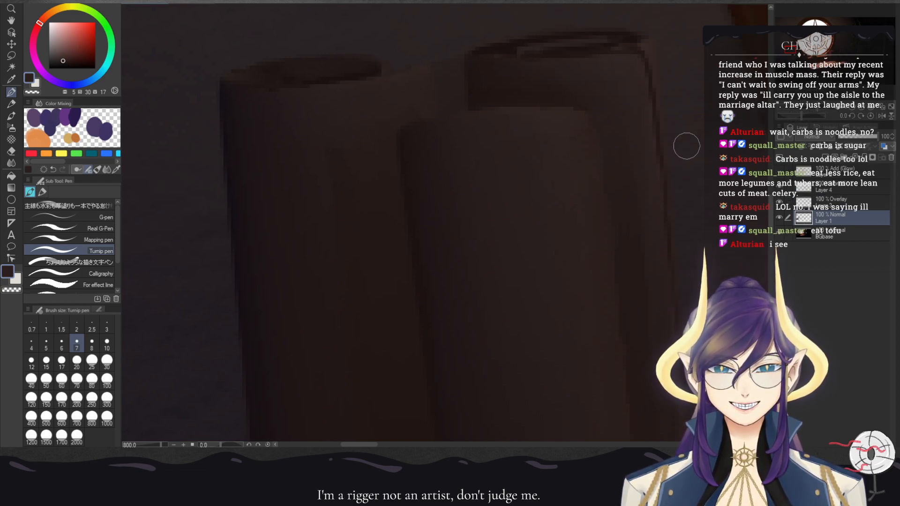
- Repaint the lower part of the paper rolls near the ship's stand with sampled shadow colours, using the WaterColor Sai brush and Turnip pen
{"action": "key", "text": "ctrl+minus"}
{"action": "key", "text": "ctrl+minus"}
{"action": "left_click_drag", "start_coordinate": [596, 250], "coordinate": [576, 147]}
{"action": "left_click", "coordinate": [397, 242], "text": "alt"}
{"action": "key", "text": "b"}
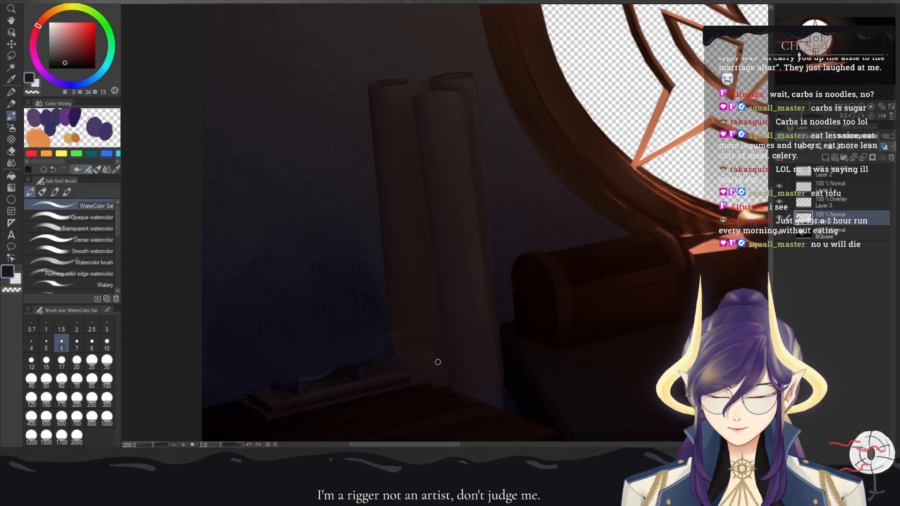
{"action": "left_click", "coordinate": [340, 297], "text": "alt"}
{"action": "key", "text": "p"}
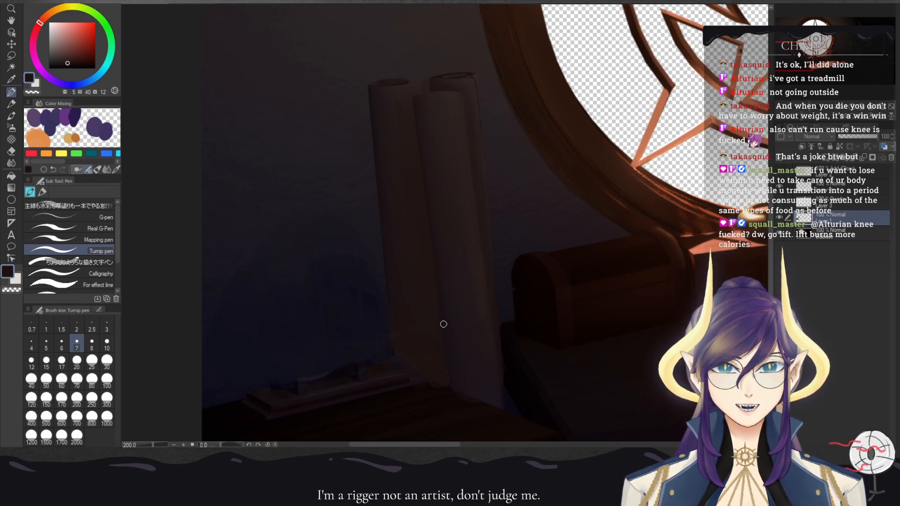
- Retouch the base of the front paper roll with dark violet sampled from its shadow, using the Turnip pen
{"action": "mouse_move", "coordinate": [443, 324]}
{"action": "left_mouse_down"}
{"action": "mouse_move", "coordinate": [395, 381]}
{"action": "mouse_move", "coordinate": [416, 405]}
{"action": "mouse_move", "coordinate": [354, 294]}
{"action": "mouse_move", "coordinate": [333, 221]}
{"action": "left_mouse_up"}
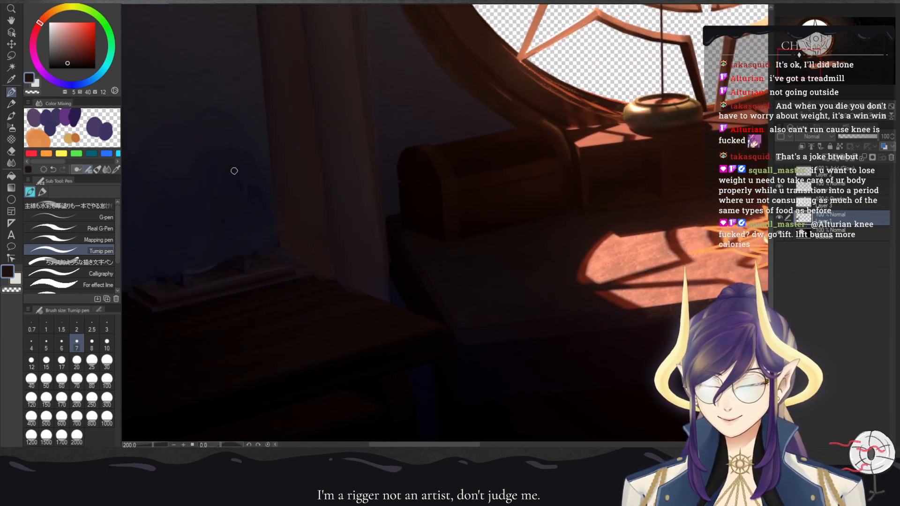
{"action": "left_click", "coordinate": [375, 269], "text": "alt"}
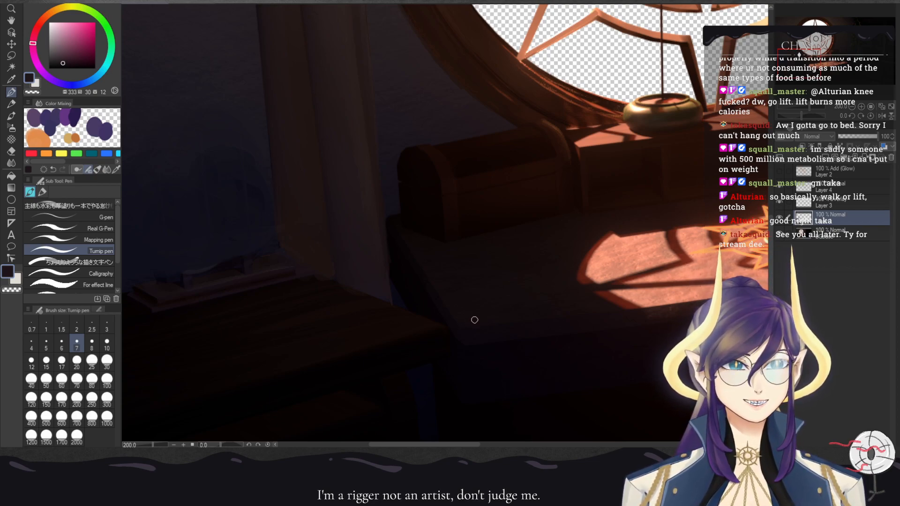
{"action": "scroll", "coordinate": [359, 236], "scroll_direction": "up", "scroll_amount": 5}
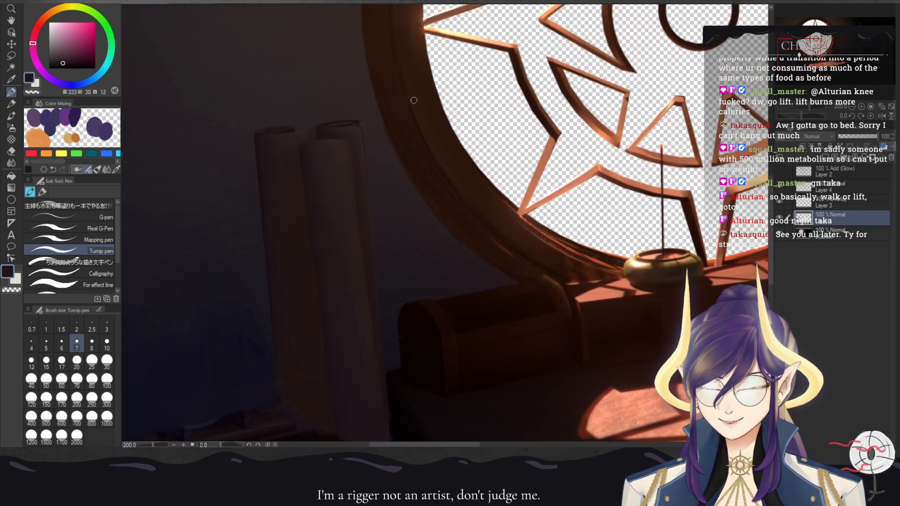
- Cover the violet mark on the rear paper roll's upper edge with brown sampled from the roll, using the Turnip pen
{"action": "left_click", "coordinate": [861, 106]}
{"action": "left_click", "coordinate": [861, 107]}
{"action": "left_click_drag", "start_coordinate": [562, 125], "coordinate": [775, 321]}
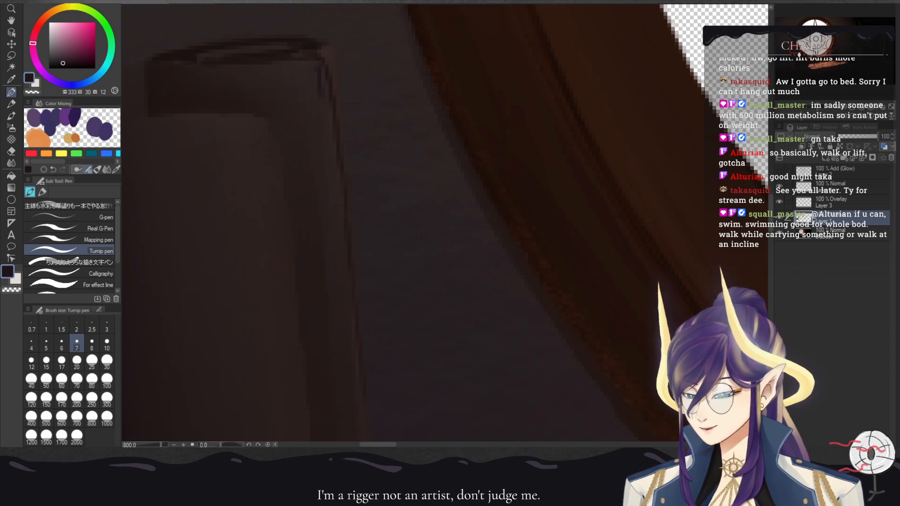
{"action": "left_click", "coordinate": [315, 66], "text": "alt"}
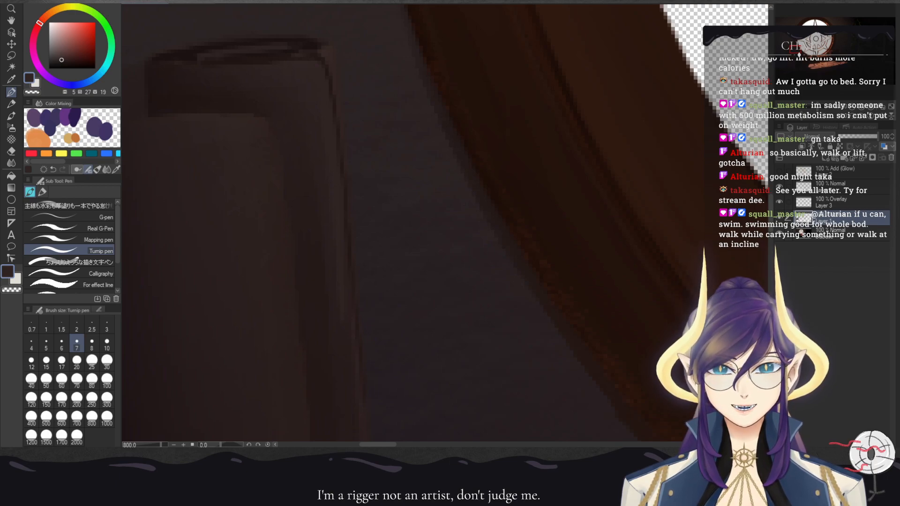
- Repaint the wooden table's back edge beneath the paper rolls with sampled dark browns, using the Turnip pen
{"action": "key", "text": "ctrl+minus"}
{"action": "key", "text": "ctrl+minus"}
{"action": "key", "text": "ctrl+minus"}
{"action": "key", "text": "ctrl+minus"}
{"action": "key", "text": "ctrl+minus"}
{"action": "key", "text": "ctrl+minus"}
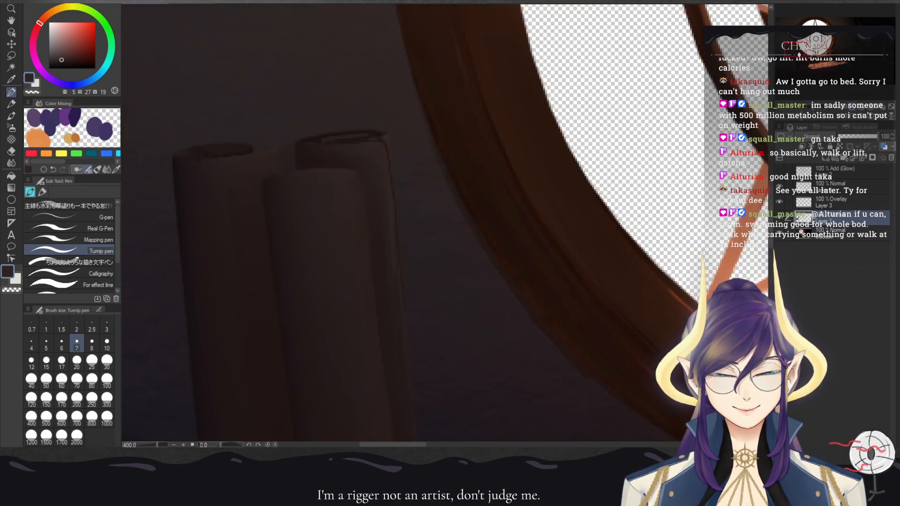
{"action": "left_click_drag", "start_coordinate": [446, 223], "coordinate": [426, 34]}
{"action": "key", "text": "ctrl+plus"}
{"action": "key", "text": "ctrl+plus"}
{"action": "mouse_move", "coordinate": [418, 165]}
{"action": "left_mouse_down"}
{"action": "mouse_move", "coordinate": [480, 213]}
{"action": "mouse_move", "coordinate": [577, 218]}
{"action": "left_mouse_up"}
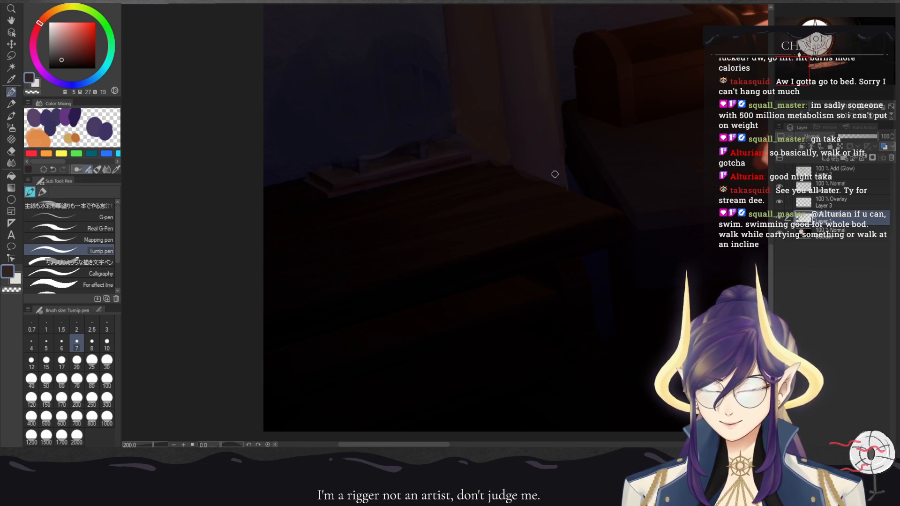
{"action": "left_click", "coordinate": [530, 183], "text": "alt"}
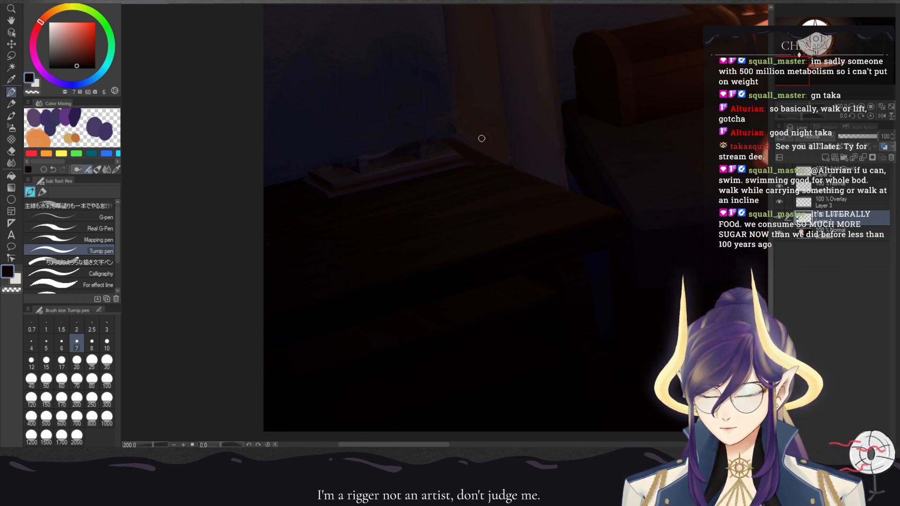
{"action": "left_click", "coordinate": [513, 159], "text": "alt"}
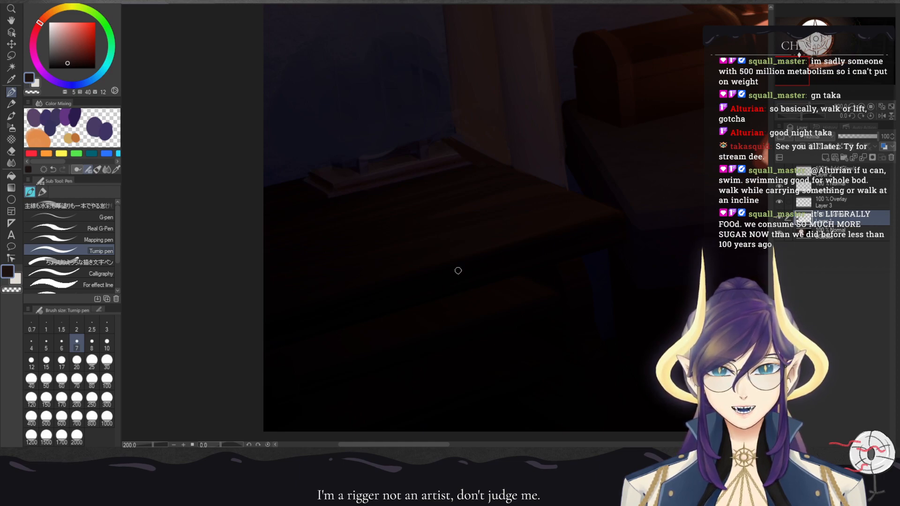
- Examine the whole room composition, including the sunlit desk and its surroundings, to judge the retouched corner
{"action": "left_click", "coordinate": [852, 106]}
{"action": "left_click", "coordinate": [852, 107]}
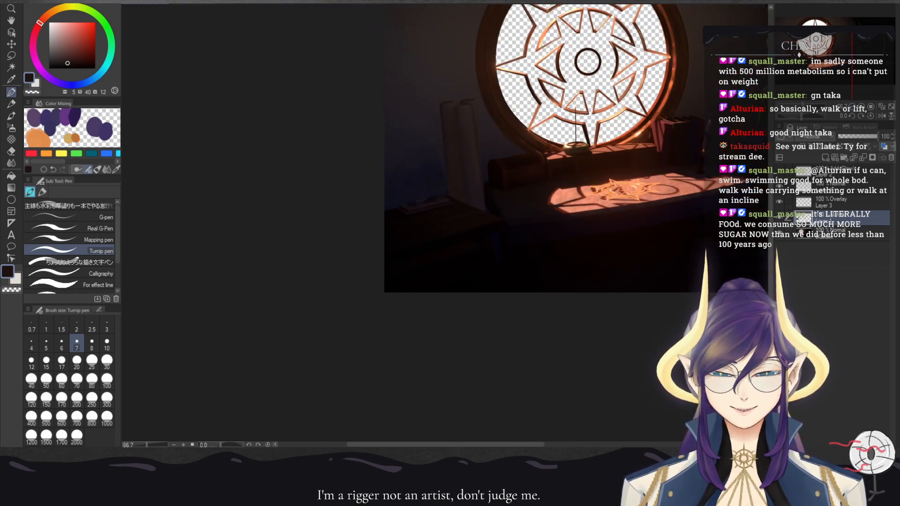
{"action": "left_click_drag", "start_coordinate": [562, 187], "coordinate": [351, 244]}
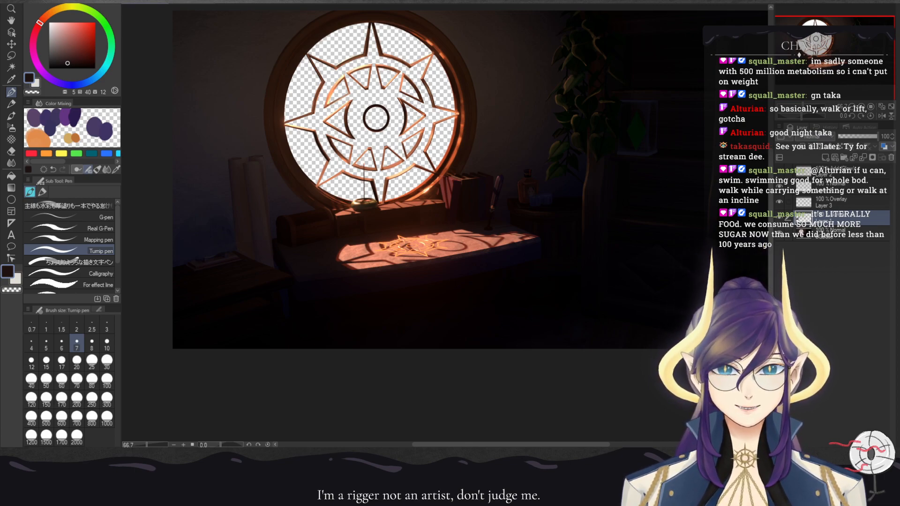
{"action": "key", "text": "ctrl+plus"}
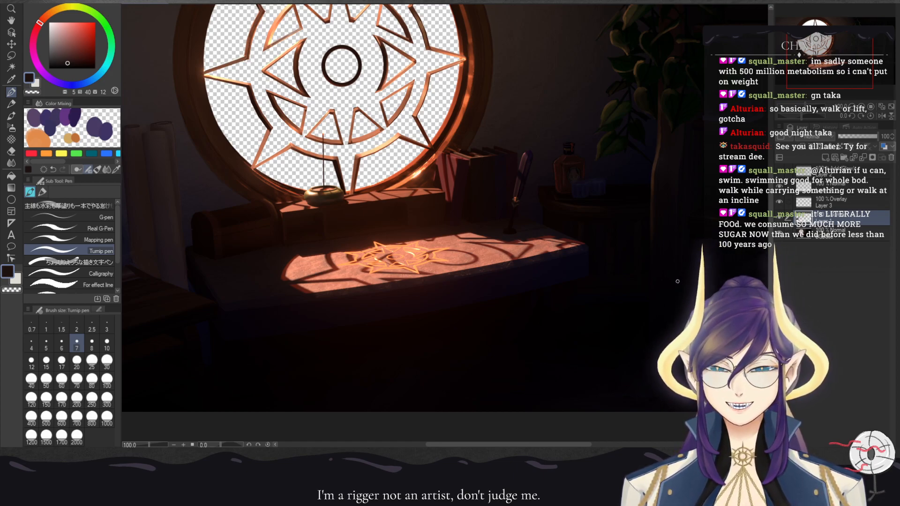
{"action": "key", "text": "ctrl+plus"}
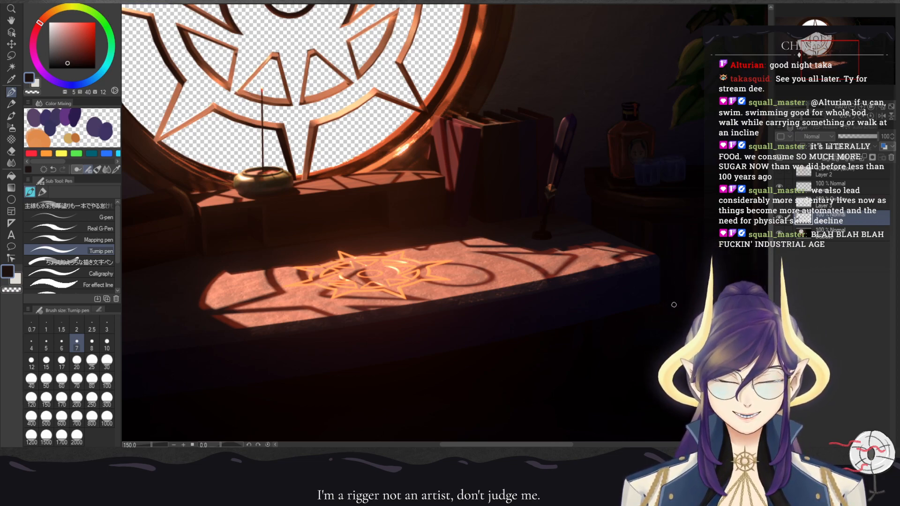
{"action": "left_click", "coordinate": [852, 106]}
{"action": "left_click", "coordinate": [852, 106]}
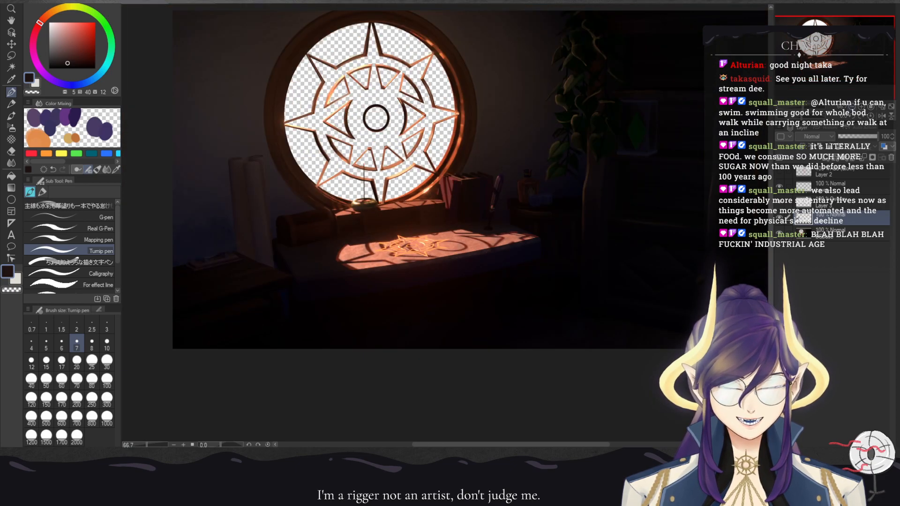
{"action": "left_click", "coordinate": [851, 107]}
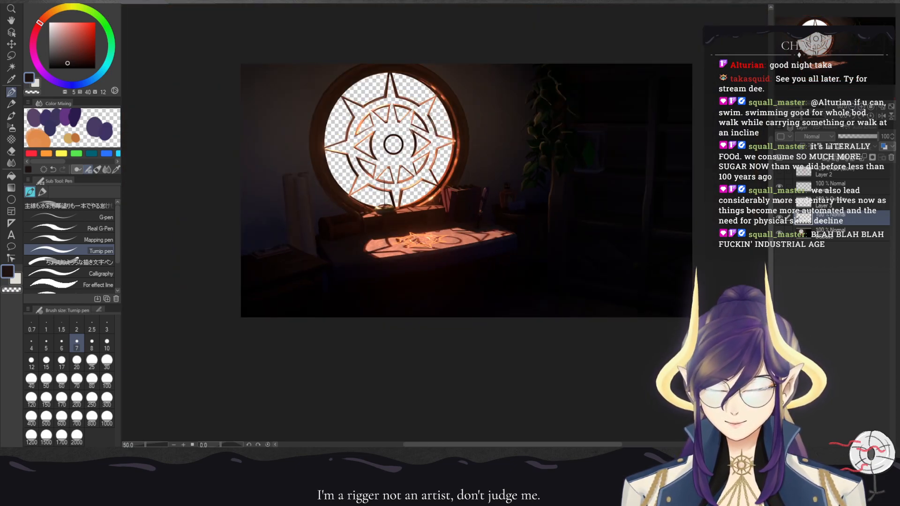
- Draw fine dark blue lines on the front and rear paper rolls with the Turnip pen at size 3
{"action": "left_click", "coordinate": [861, 106]}
{"action": "left_click", "coordinate": [861, 106]}
{"action": "left_click", "coordinate": [861, 107]}
{"action": "left_click_drag", "start_coordinate": [810, 70], "coordinate": [793, 59]}
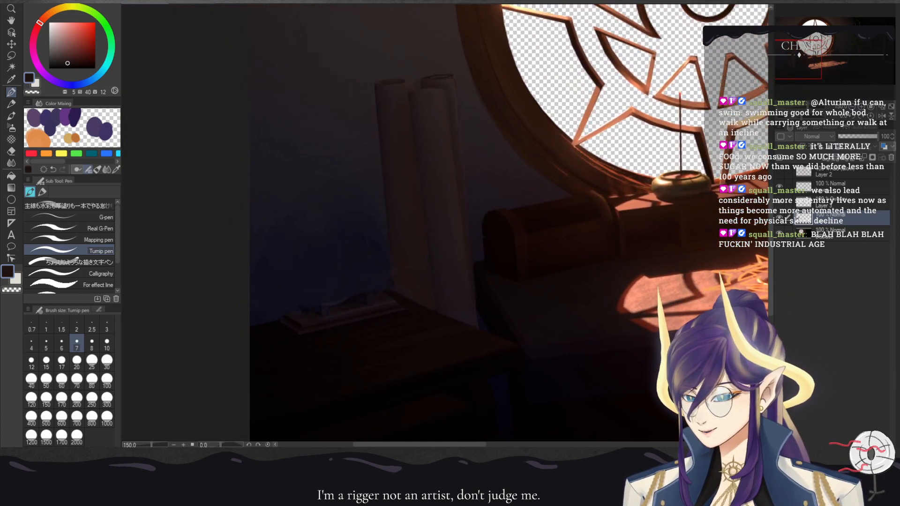
{"action": "left_click", "coordinate": [77, 85]}
{"action": "left_click", "coordinate": [107, 327]}
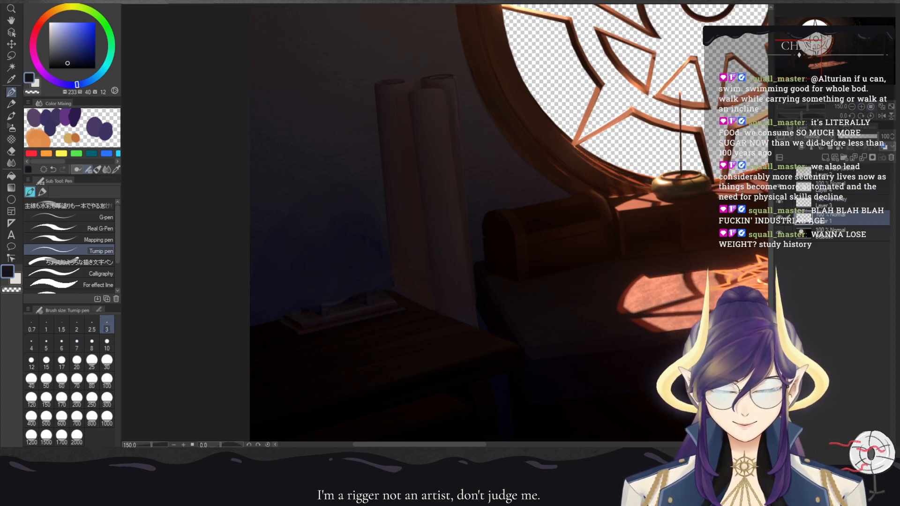
{"action": "left_click", "coordinate": [861, 107]}
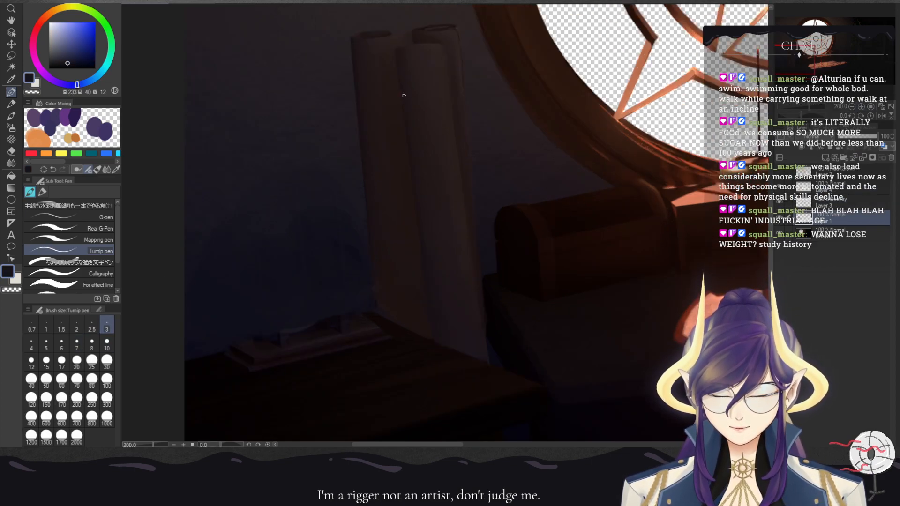
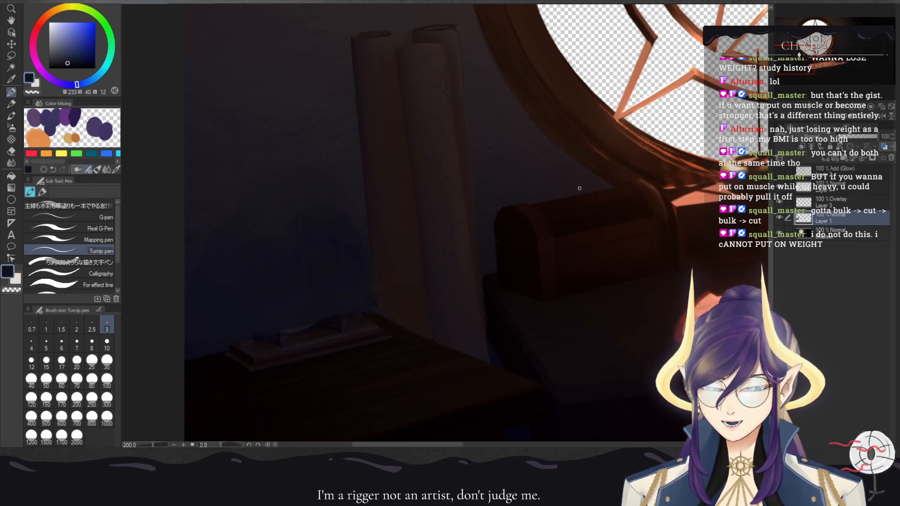
- Paint dark blue patches on the front paper roll on a new layer with WaterColor Sai, and merge it down at 40% opacity
{"action": "key", "text": "ctrl+shift+n"}
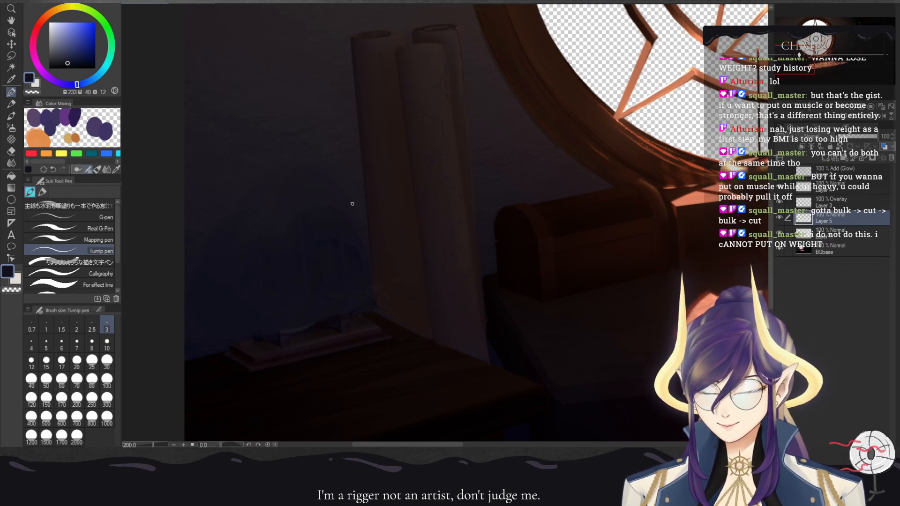
{"action": "left_click", "coordinate": [11, 116]}
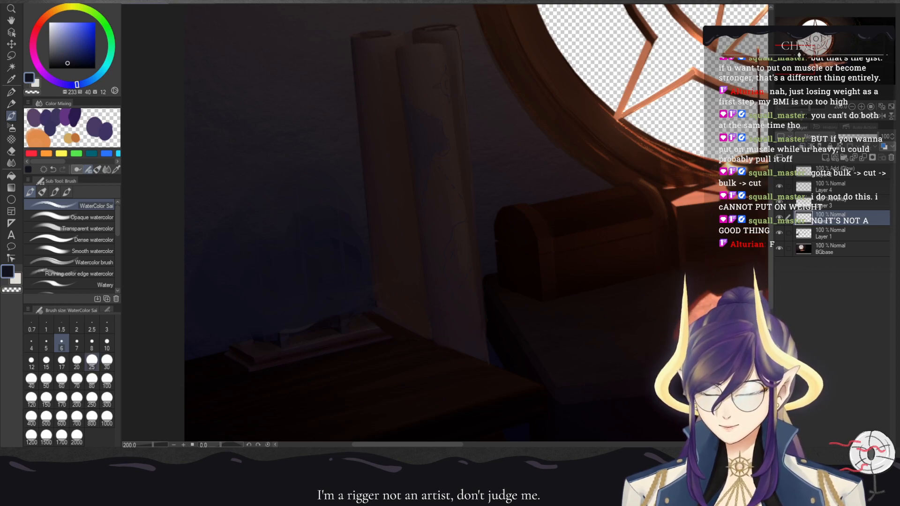
{"action": "left_click", "coordinate": [107, 360]}
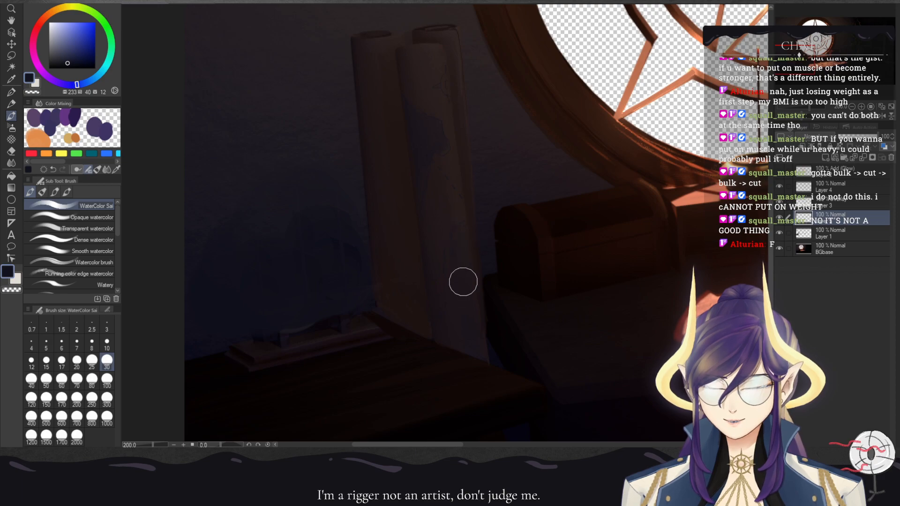
{"action": "left_click", "coordinate": [857, 136]}
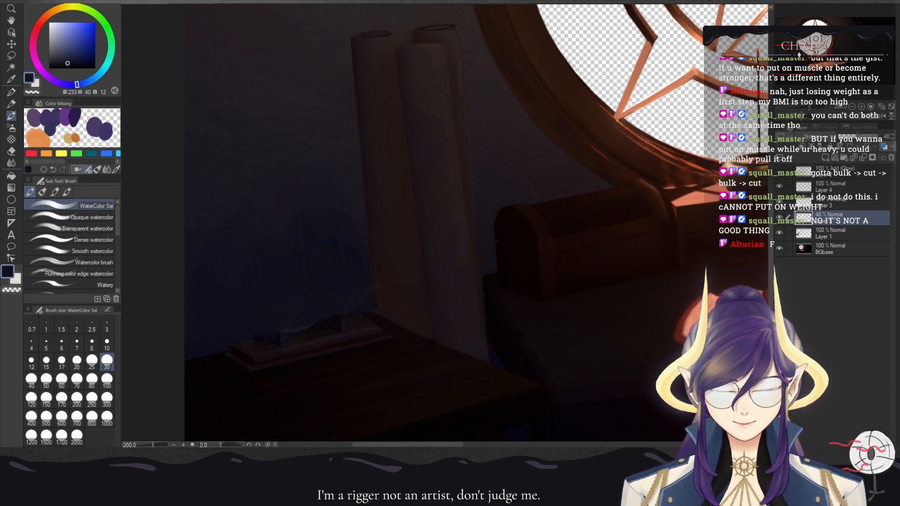
{"action": "left_click", "coordinate": [863, 158]}
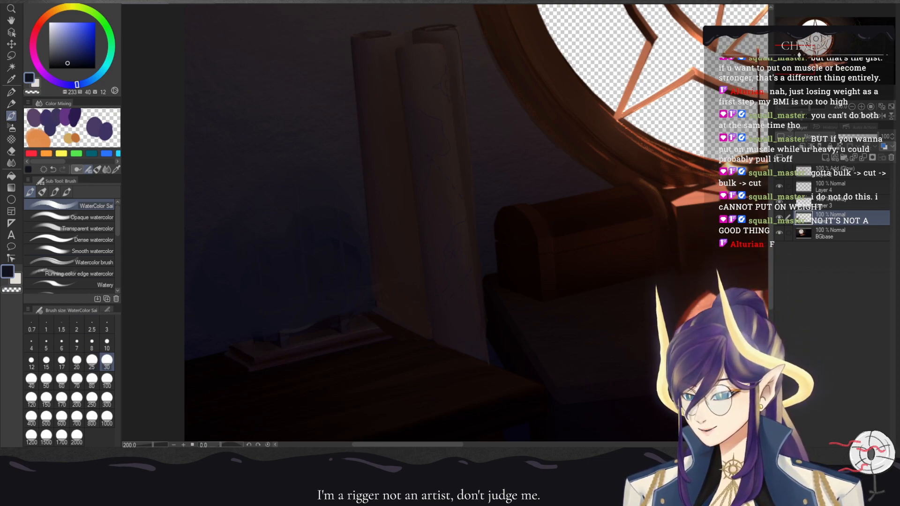
- Add more dark blue line markings down the paper rolls with the Turnip pen, at sizes 7 and 5
{"action": "left_click", "coordinate": [11, 93]}
{"action": "left_click", "coordinate": [76, 345]}
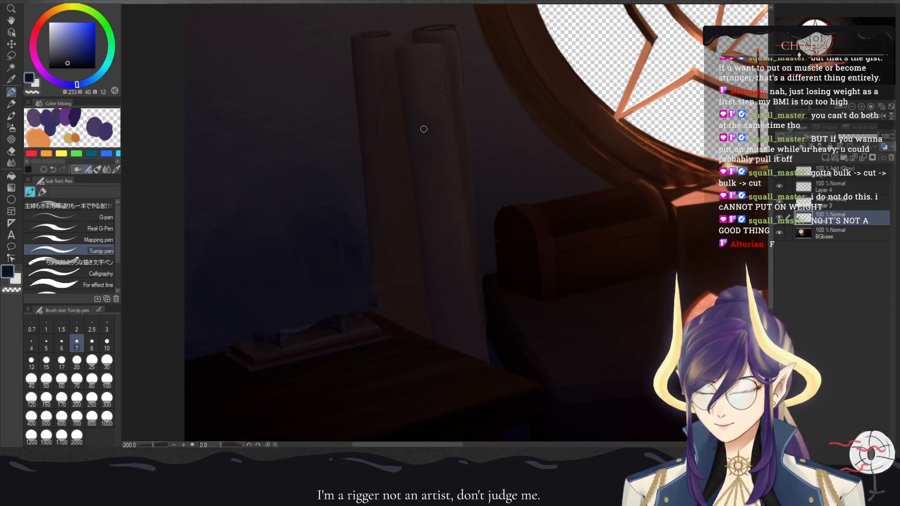
{"action": "left_click", "coordinate": [46, 345]}
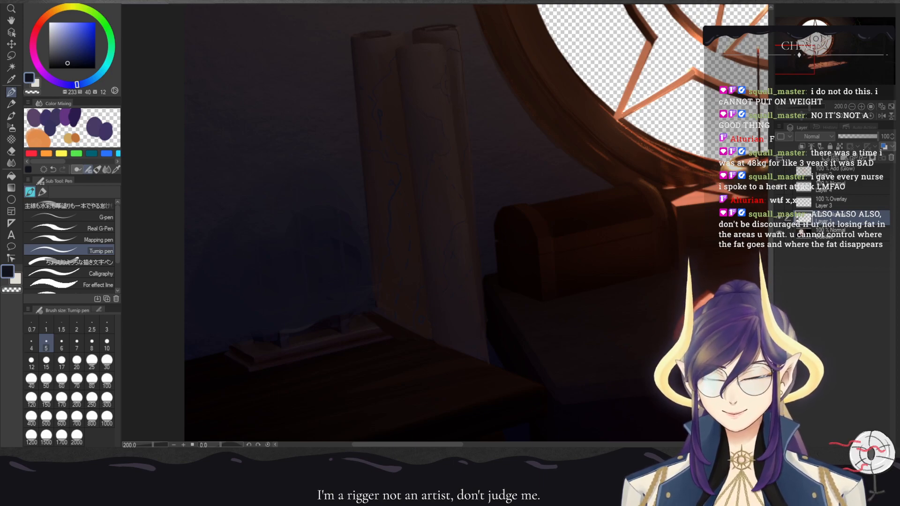
- Dot small orange rivets onto the wooden chest beside the window using the WaterColor Sai brush at size 6
{"action": "left_click", "coordinate": [852, 106]}
{"action": "left_click", "coordinate": [851, 106]}
{"action": "left_click", "coordinate": [851, 106]}
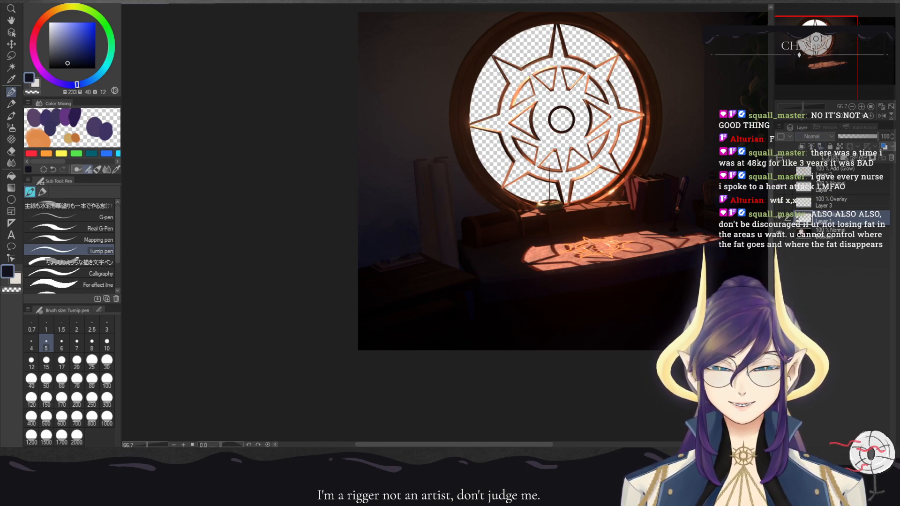
{"action": "key", "text": "ctrl+plus"}
{"action": "key", "text": "ctrl+plus"}
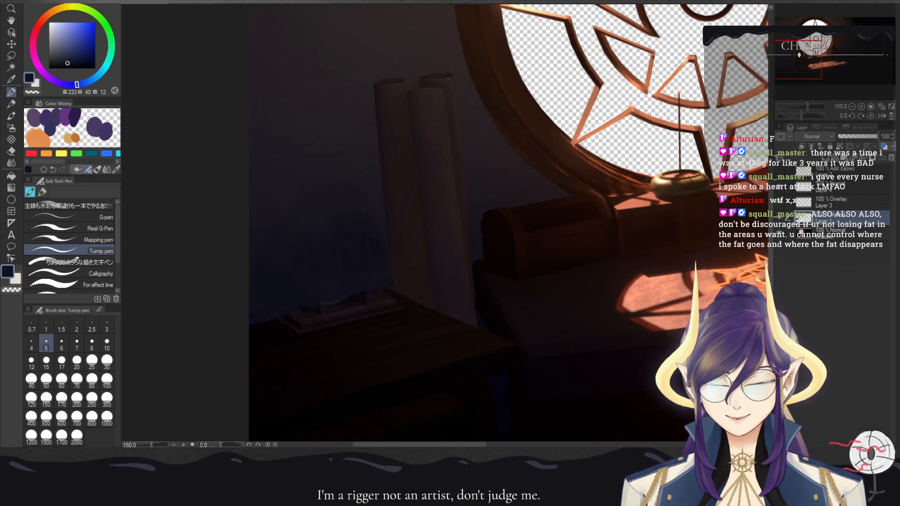
{"action": "left_click_drag", "start_coordinate": [586, 225], "coordinate": [449, 179]}
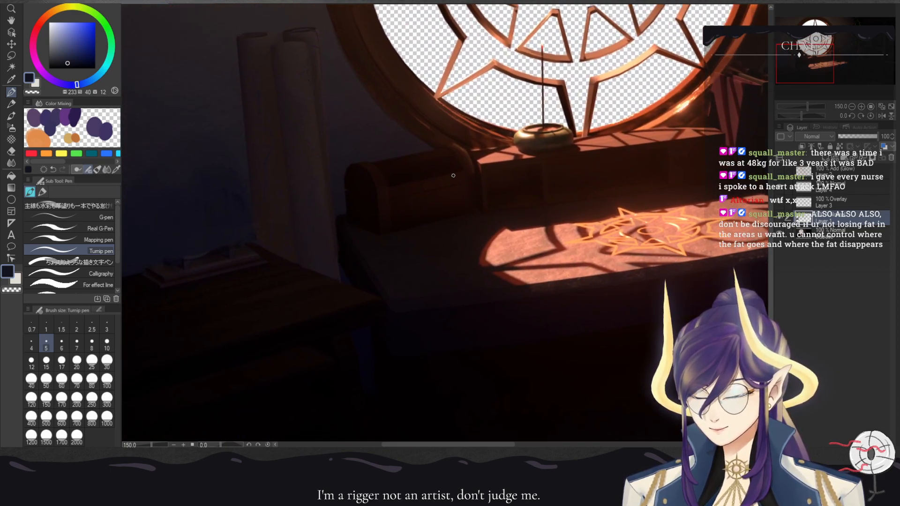
{"action": "left_click", "coordinate": [418, 188], "text": "alt"}
{"action": "left_click", "coordinate": [54, 140]}
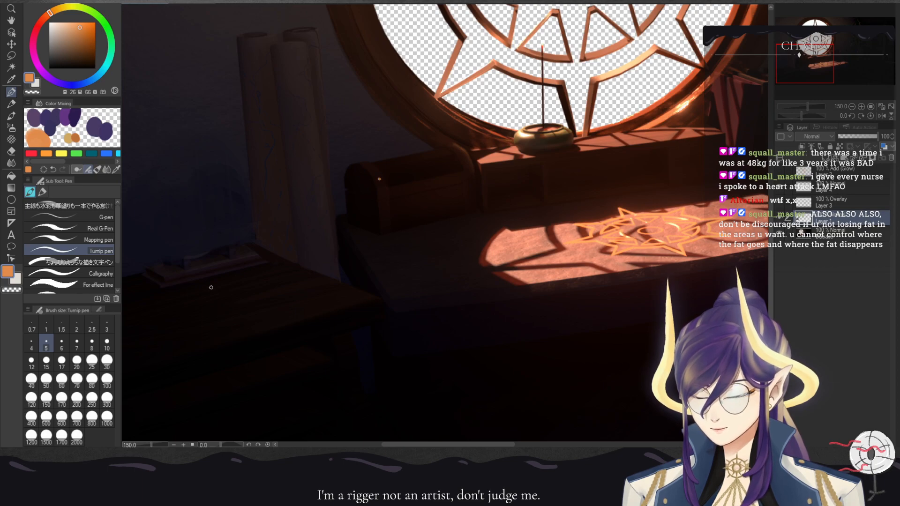
{"action": "key", "text": "b"}
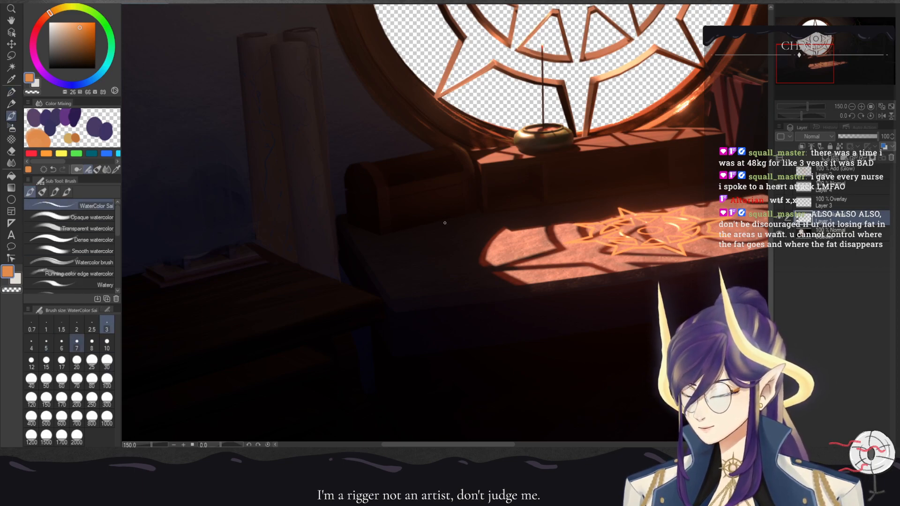
{"action": "key", "text": "bracketright"}
{"action": "key", "text": "bracketright"}
{"action": "key", "text": "bracketright"}
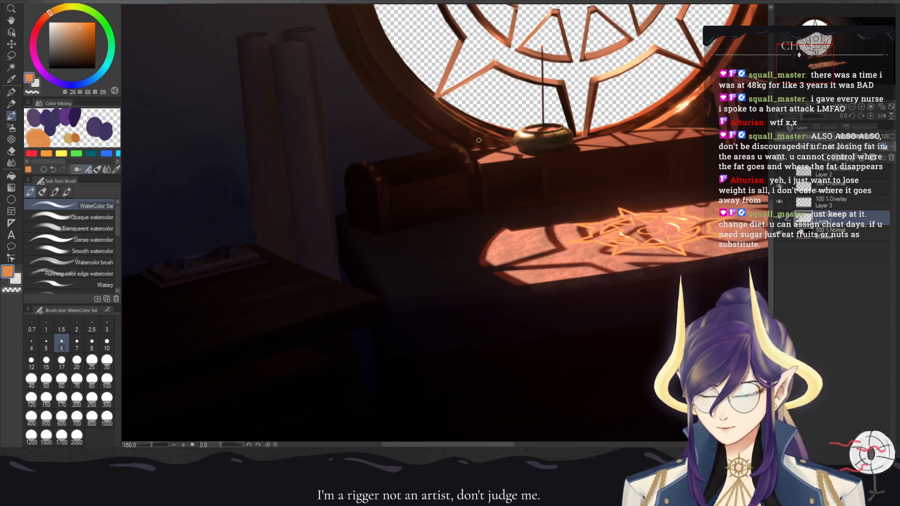
- Complete the rows of orange rivets along both curved bands of the chest's front and lid
{"action": "key", "text": "ctrl+minus"}
{"action": "key", "text": "ctrl+minus"}
{"action": "key", "text": "ctrl+minus"}
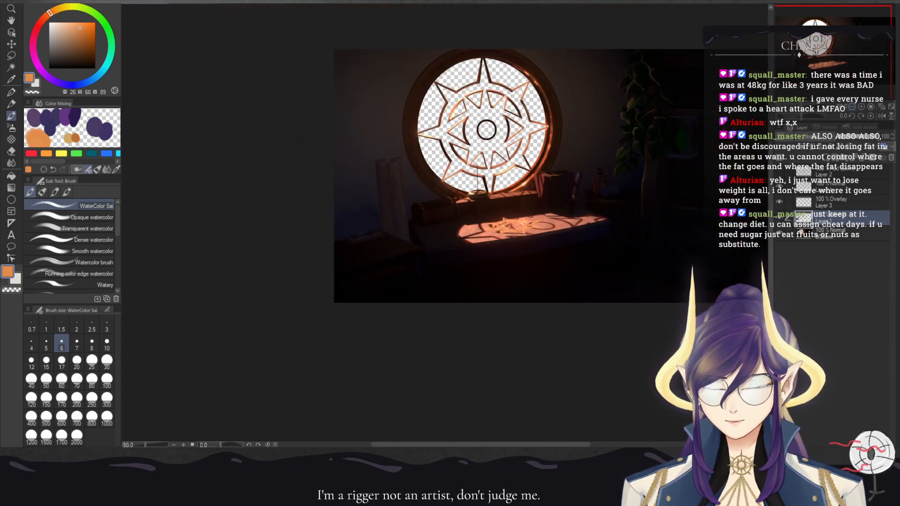
{"action": "key", "text": "ctrl+plus"}
{"action": "key", "text": "ctrl+plus"}
{"action": "key", "text": "ctrl+plus"}
{"action": "key", "text": "ctrl+plus"}
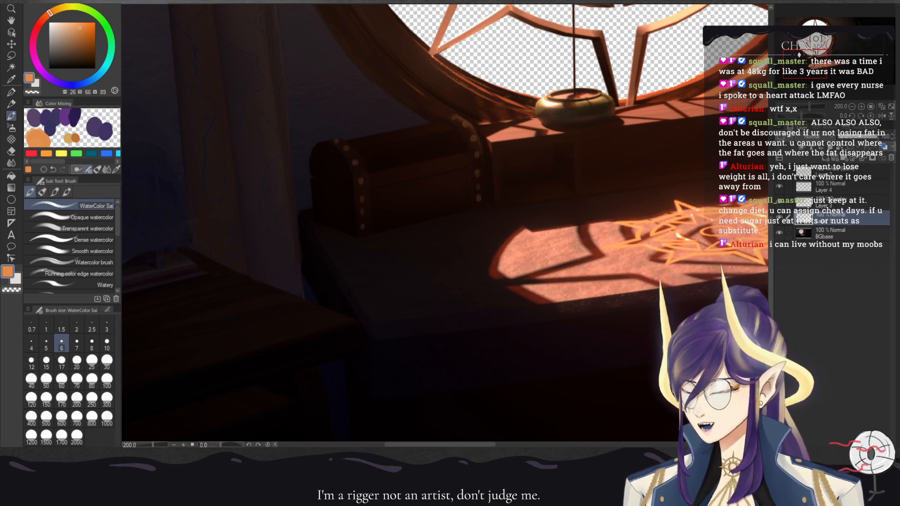
- Paint a small grey lock plate on the front of the wooden chest, and shade its centre dark with the Turnip pen at size 5
{"action": "left_click", "coordinate": [63, 59]}
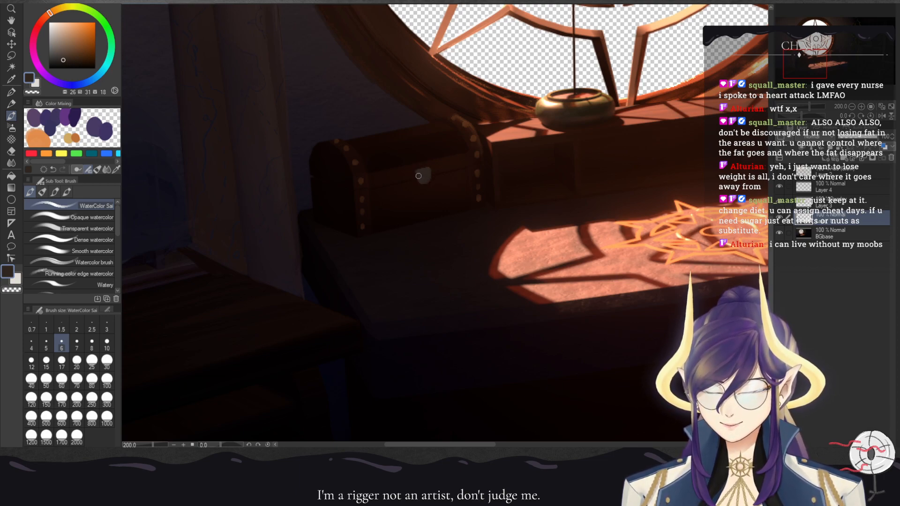
{"action": "left_click", "coordinate": [65, 64]}
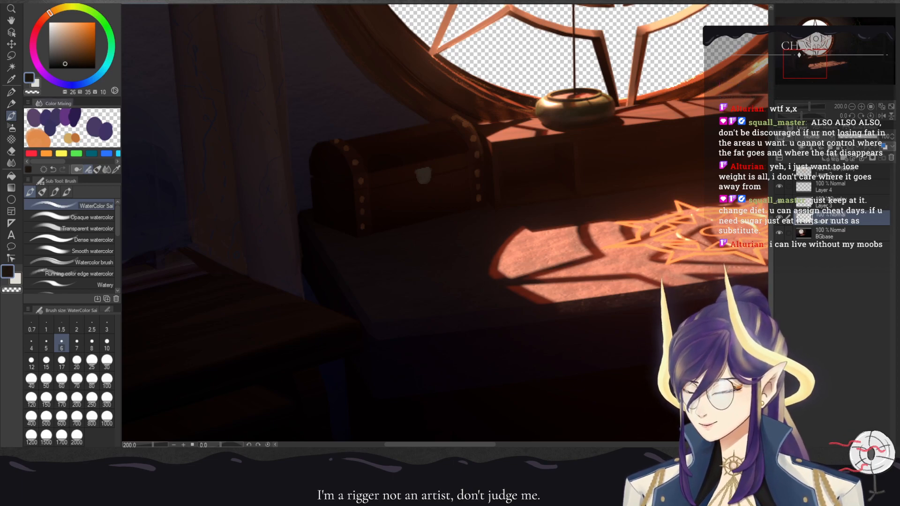
{"action": "key", "text": "p"}
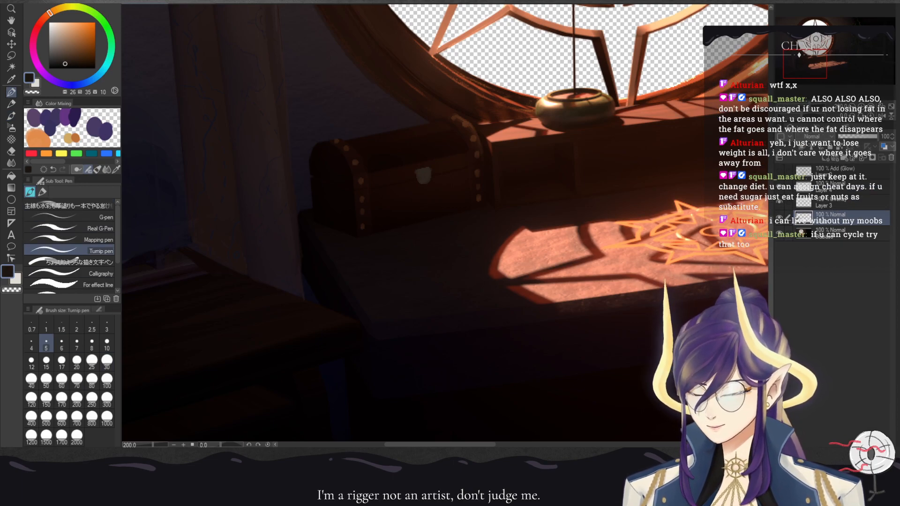
{"action": "key", "text": "ctrl+plus"}
{"action": "key", "text": "ctrl+plus"}
{"action": "left_click_drag", "start_coordinate": [367, 194], "coordinate": [362, 338]}
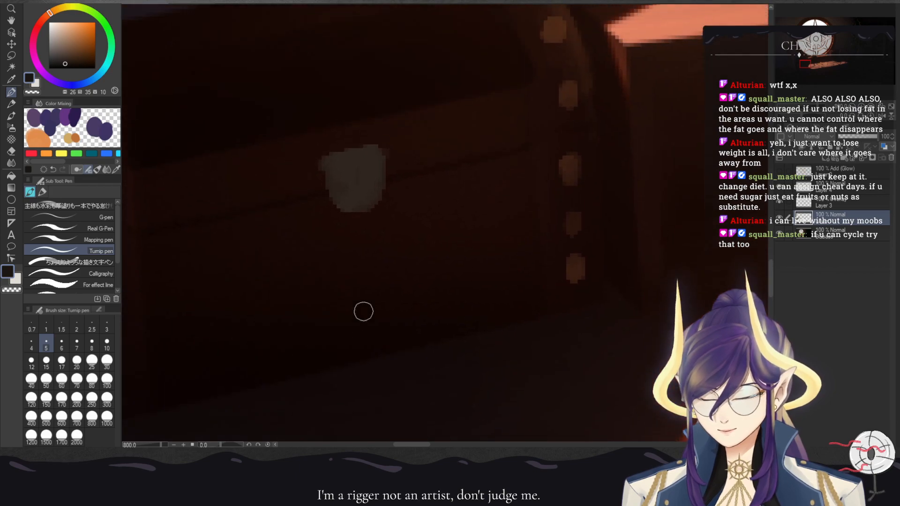
{"action": "mouse_move", "coordinate": [332, 160]}
{"action": "left_mouse_down"}
{"action": "mouse_move", "coordinate": [371, 155]}
{"action": "mouse_move", "coordinate": [372, 196]}
{"action": "mouse_move", "coordinate": [363, 205]}
{"action": "mouse_move", "coordinate": [341, 191]}
{"action": "mouse_move", "coordinate": [337, 157]}
{"action": "mouse_move", "coordinate": [345, 193]}
{"action": "mouse_move", "coordinate": [356, 159]}
{"action": "mouse_move", "coordinate": [348, 171]}
{"action": "mouse_move", "coordinate": [362, 171]}
{"action": "mouse_move", "coordinate": [366, 155]}
{"action": "mouse_move", "coordinate": [365, 204]}
{"action": "mouse_move", "coordinate": [345, 166]}
{"action": "mouse_move", "coordinate": [353, 187]}
{"action": "left_mouse_up"}
{"action": "left_click", "coordinate": [65, 68]}
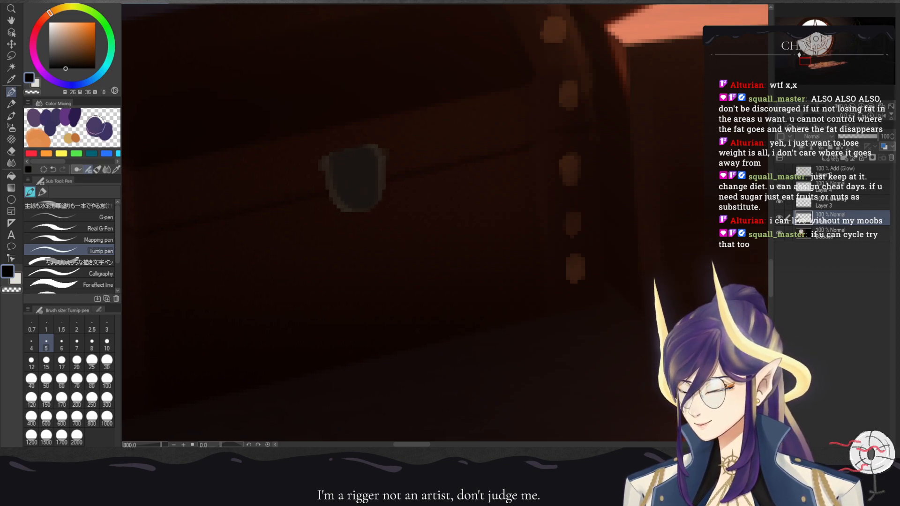
{"action": "mouse_move", "coordinate": [358, 170]}
{"action": "left_mouse_down"}
{"action": "mouse_move", "coordinate": [358, 186]}
{"action": "mouse_move", "coordinate": [357, 160]}
{"action": "mouse_move", "coordinate": [359, 192]}
{"action": "left_mouse_up"}
- Review the chest's lock and rivets against the whole room painting
{"action": "left_click", "coordinate": [851, 107]}
{"action": "left_click", "coordinate": [851, 106]}
{"action": "left_click", "coordinate": [852, 107]}
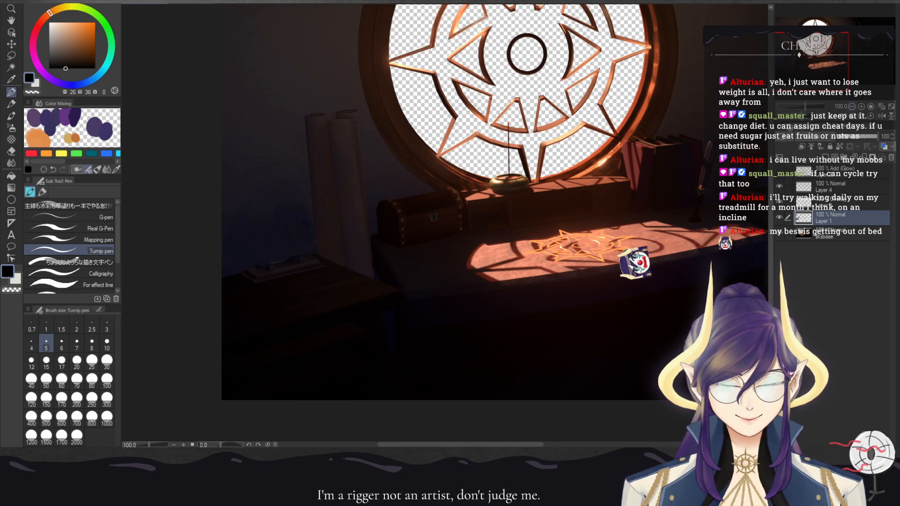
{"action": "key", "text": "ctrl+minus"}
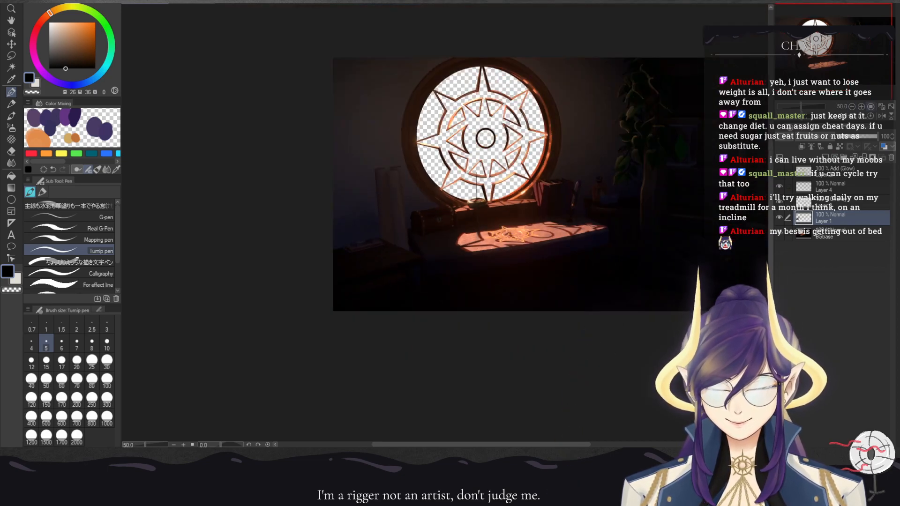
{"action": "key", "text": "ctrl+plus"}
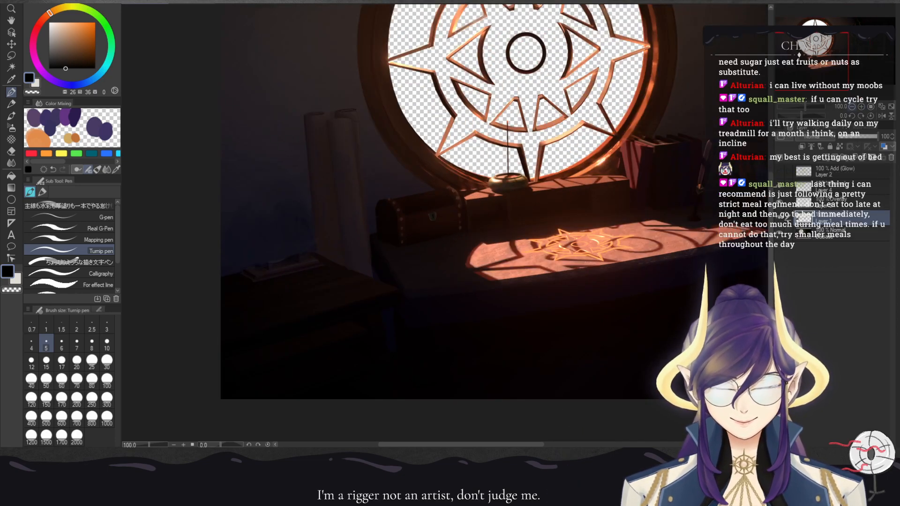
{"action": "key", "text": "ctrl+minus"}
{"action": "left_click_drag", "start_coordinate": [445, 178], "coordinate": [419, 197]}
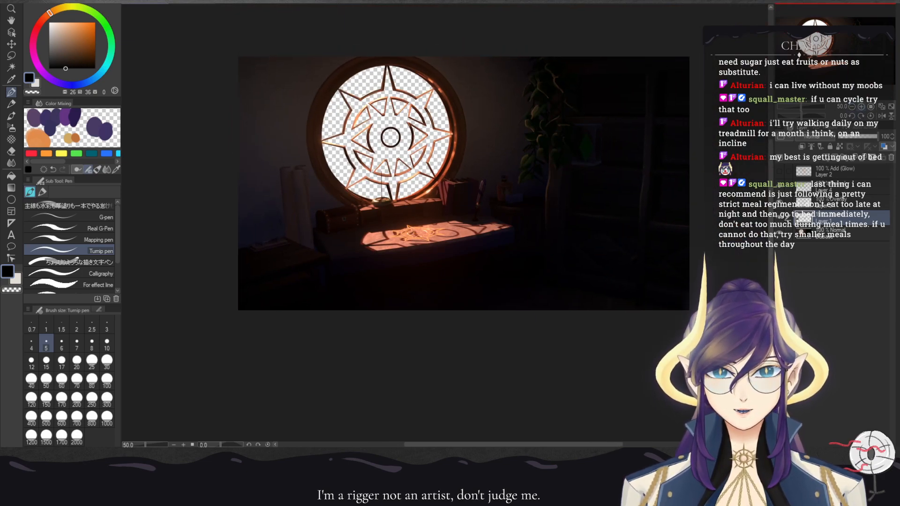
- Paint near-black bands and emblems on the spines of the books beside the window, using sampled dark tones and WaterColor Sai at size 6
{"action": "key", "text": "ctrl+plus"}
{"action": "key", "text": "ctrl+plus"}
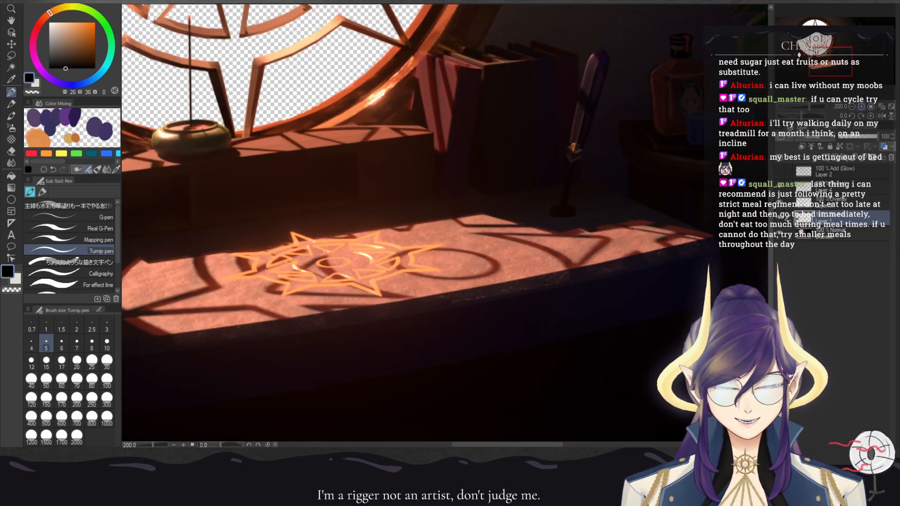
{"action": "key", "text": "ctrl+plus"}
{"action": "left_click_drag", "start_coordinate": [442, 268], "coordinate": [498, 178]}
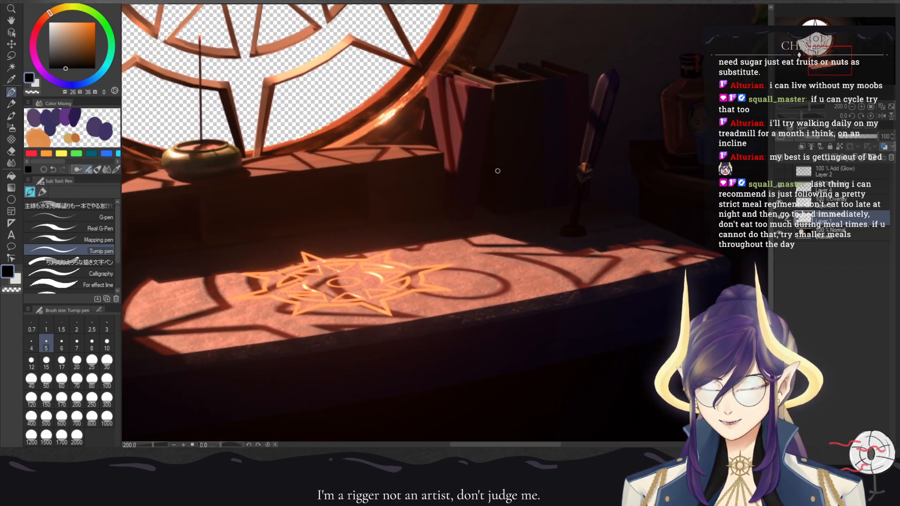
{"action": "left_click", "coordinate": [347, 158], "text": "alt"}
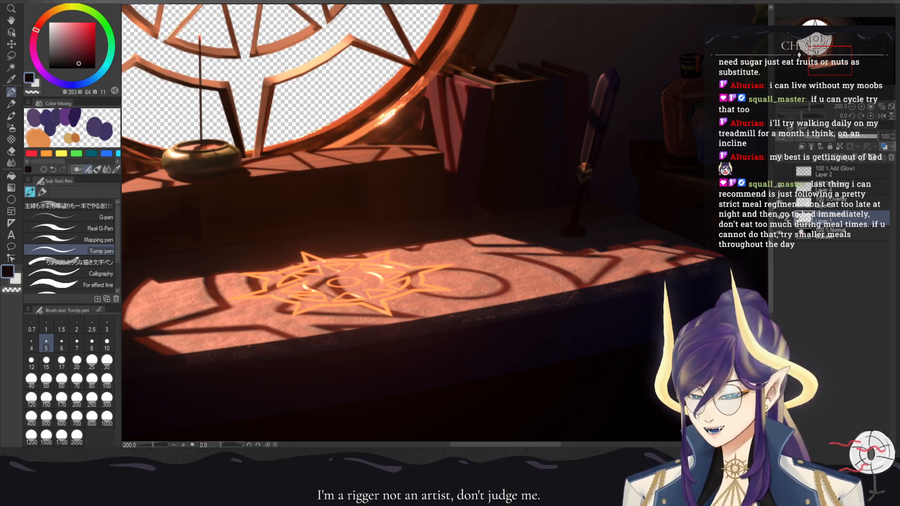
{"action": "left_click", "coordinate": [82, 63]}
{"action": "left_click", "coordinate": [82, 67]}
{"action": "left_click", "coordinate": [81, 66]}
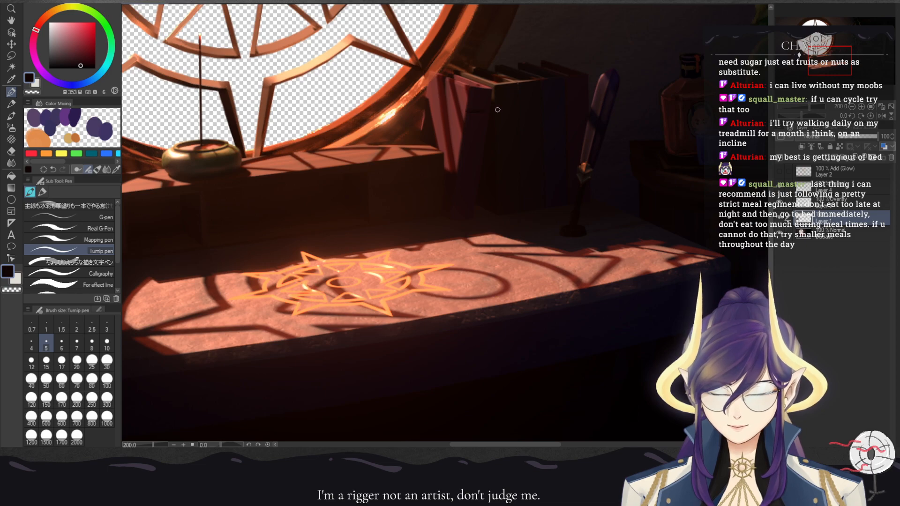
{"action": "left_click", "coordinate": [11, 116]}
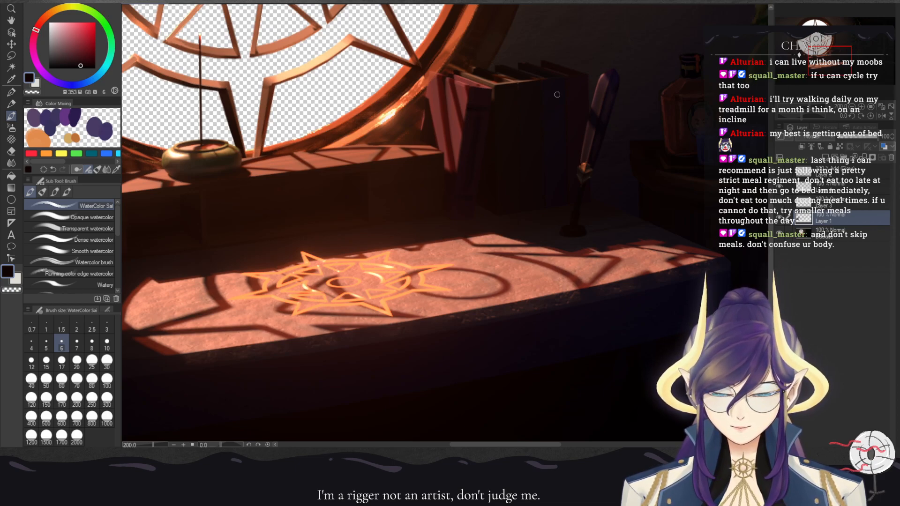
{"action": "left_click", "coordinate": [589, 155], "text": "alt"}
{"action": "left_click", "coordinate": [76, 69]}
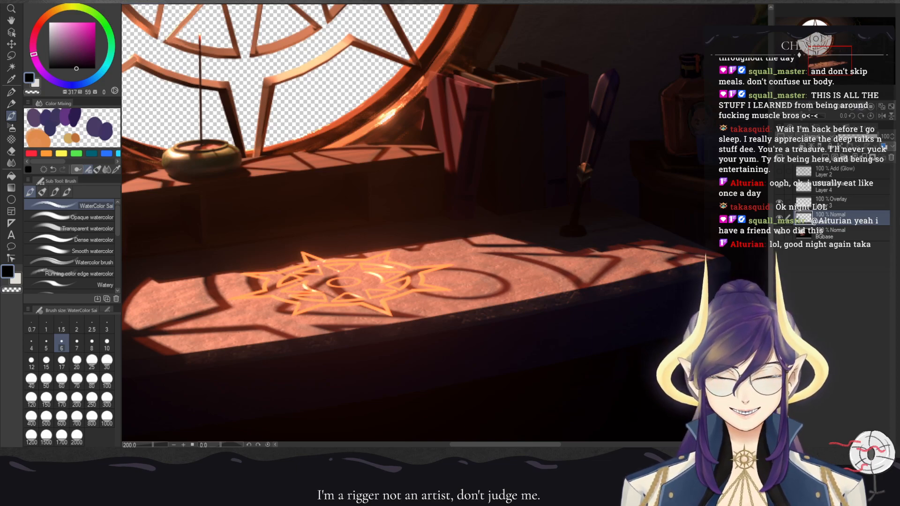
{"action": "key", "text": "ctrl+plus"}
{"action": "scroll", "coordinate": [564, 146], "scroll_direction": "up", "scroll_amount": 3}
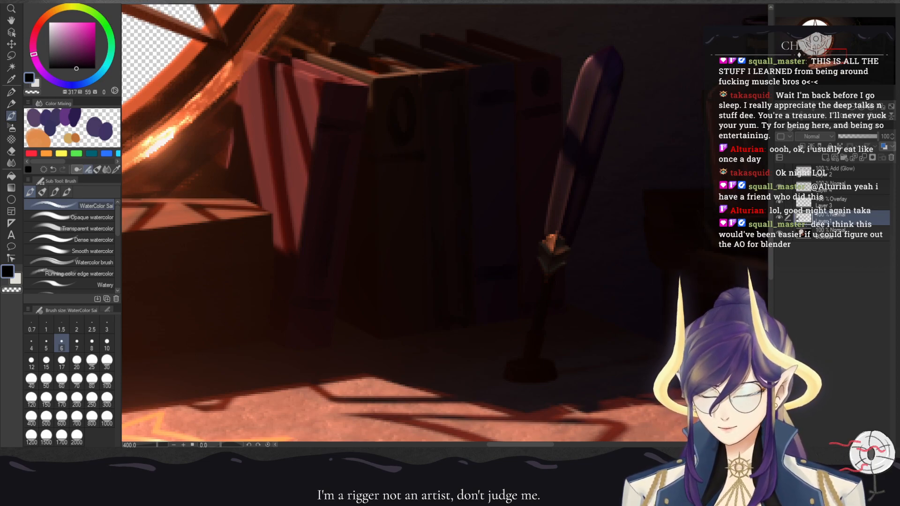
- Refine the dark bands and emblems on the book spines, switching to transparent colour to trim the painted marks
{"action": "left_click", "coordinate": [852, 106]}
{"action": "left_click", "coordinate": [852, 106]}
{"action": "left_click", "coordinate": [852, 106]}
{"action": "left_click", "coordinate": [852, 106]}
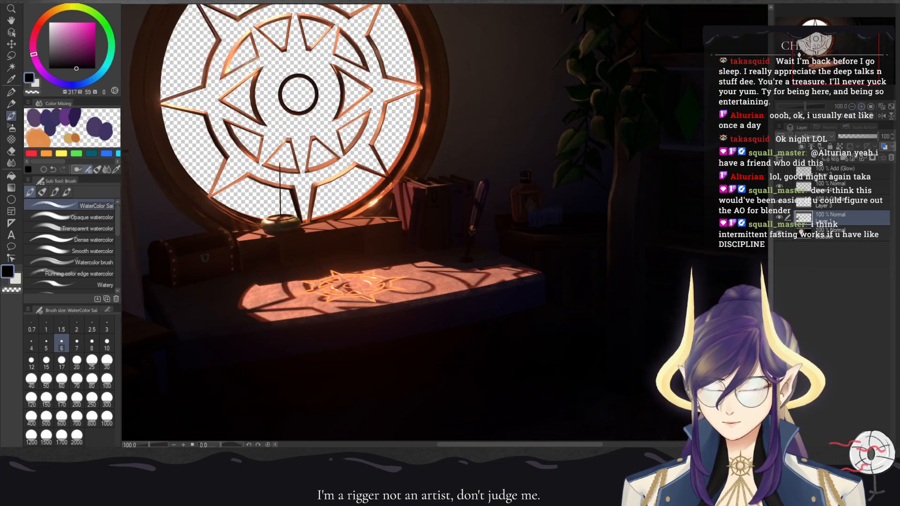
{"action": "key", "text": "ctrl+plus"}
{"action": "key", "text": "ctrl+plus"}
{"action": "key", "text": "ctrl+plus"}
{"action": "key", "text": "ctrl+plus"}
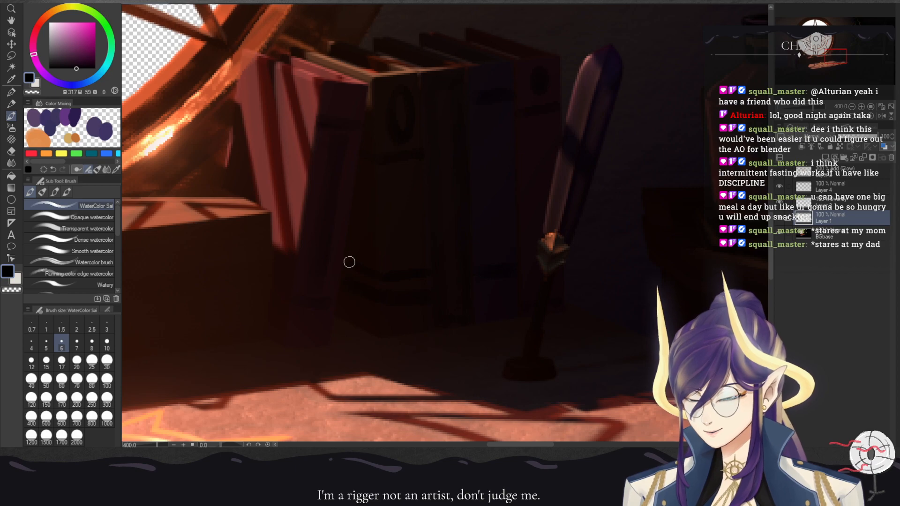
{"action": "left_click", "coordinate": [32, 92]}
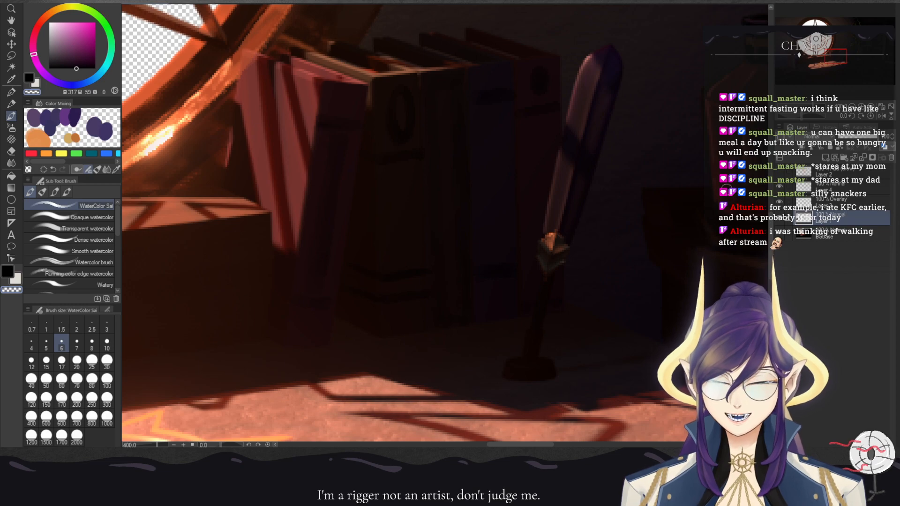
- Examine the book spine details both up close and in the context of the whole desk scene
{"action": "key", "text": "ctrl+minus"}
{"action": "key", "text": "ctrl+minus"}
{"action": "key", "text": "ctrl+minus"}
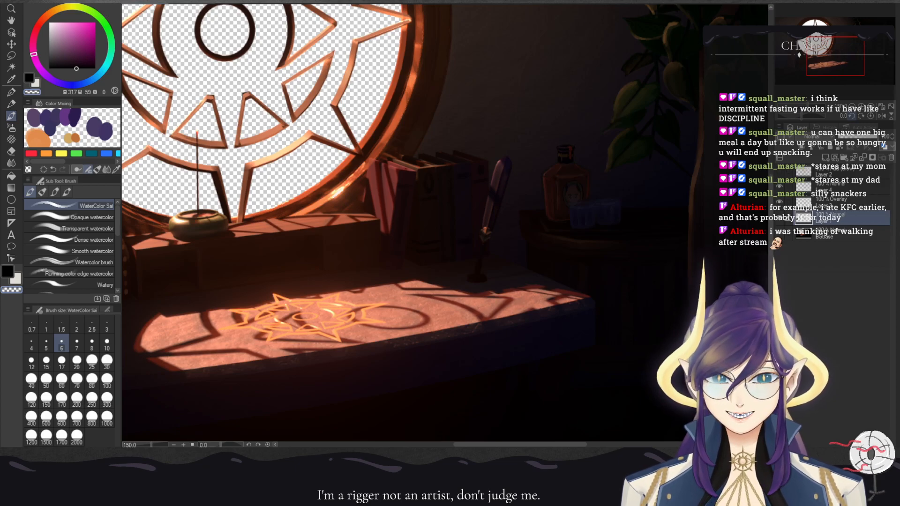
{"action": "key", "text": "ctrl+minus"}
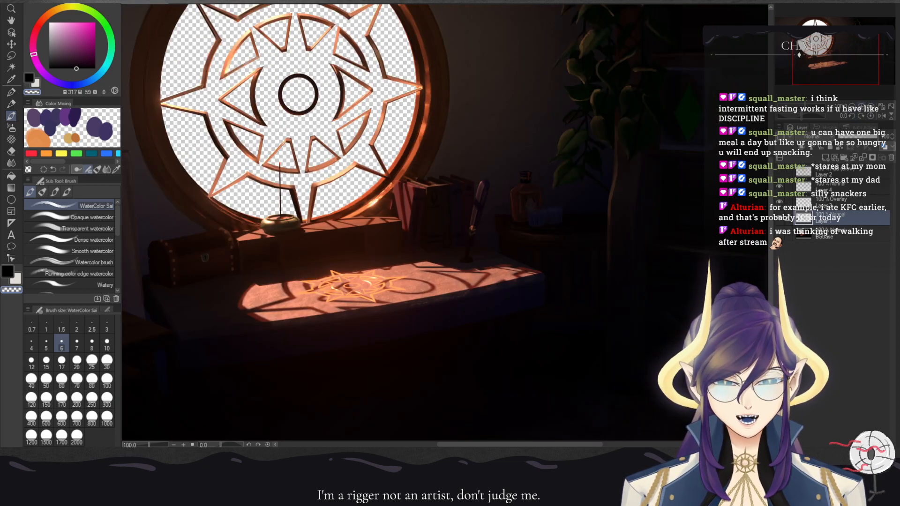
{"action": "key", "text": "ctrl+plus"}
{"action": "key", "text": "ctrl+plus"}
{"action": "key", "text": "ctrl+plus"}
{"action": "key", "text": "ctrl+plus"}
{"action": "key", "text": "ctrl+plus"}
{"action": "key", "text": "ctrl+plus"}
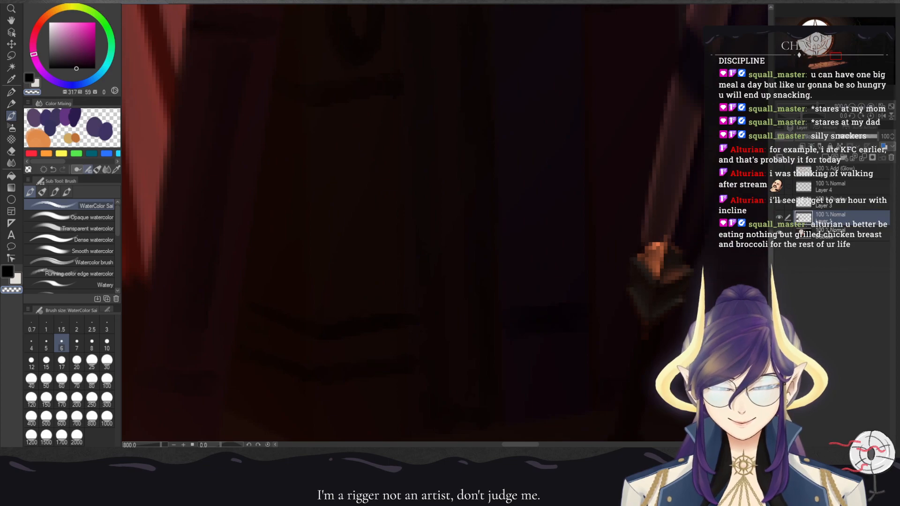
{"action": "key", "text": "ctrl+minus"}
{"action": "key", "text": "ctrl+minus"}
{"action": "key", "text": "ctrl+minus"}
{"action": "key", "text": "ctrl+minus"}
{"action": "left_click", "coordinate": [71, 66]}
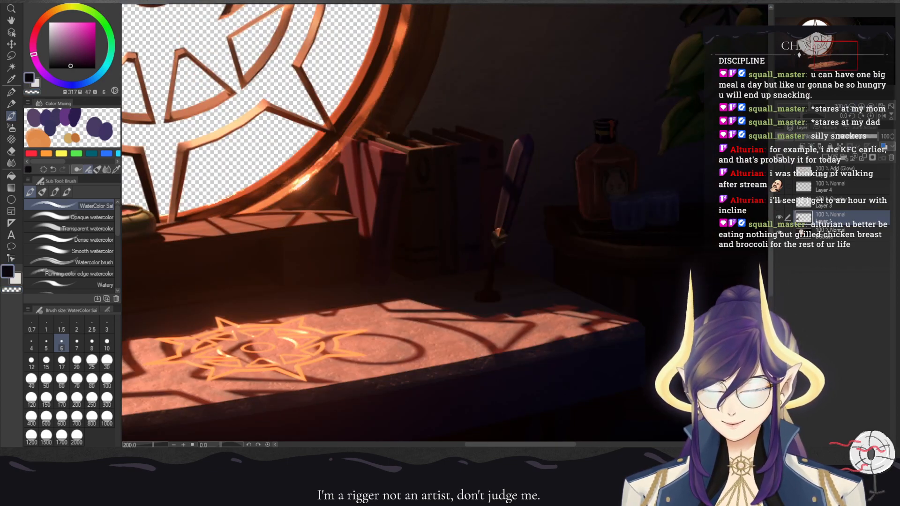
{"action": "key", "text": "ctrl+plus"}
{"action": "key", "text": "ctrl+plus"}
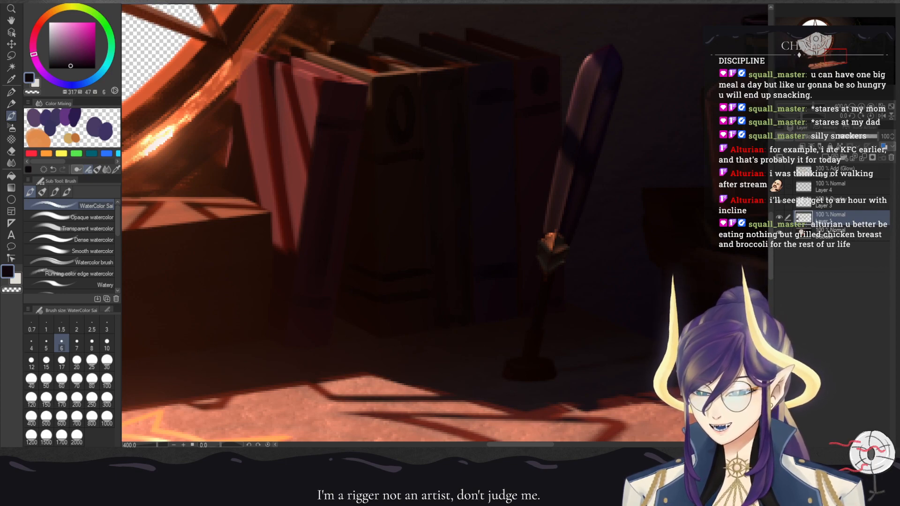
- Draw thin dark blue highlight lines along the upper and lower bands of the blue book with the Turnip pen at size 5
{"action": "left_click", "coordinate": [87, 83]}
{"action": "left_click", "coordinate": [69, 61]}
{"action": "left_click", "coordinate": [70, 59]}
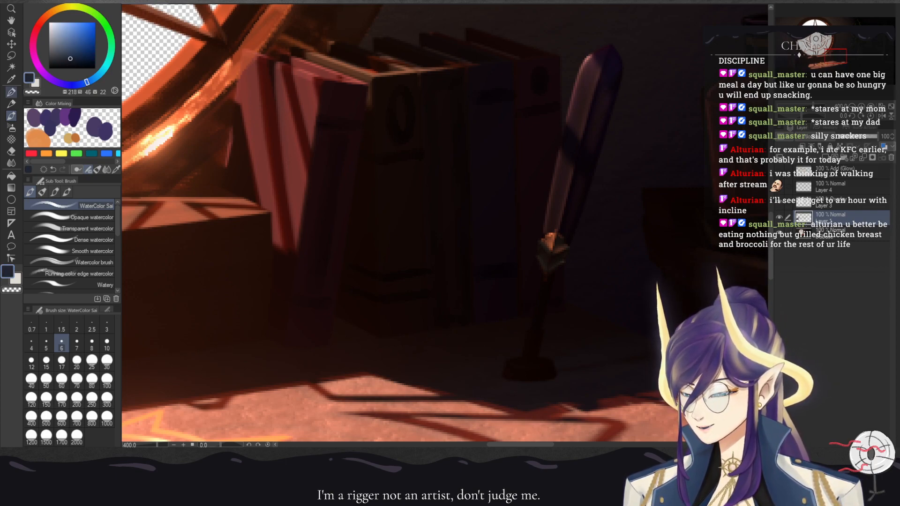
{"action": "left_click", "coordinate": [11, 92]}
{"action": "left_click_drag", "start_coordinate": [473, 93], "coordinate": [507, 91]}
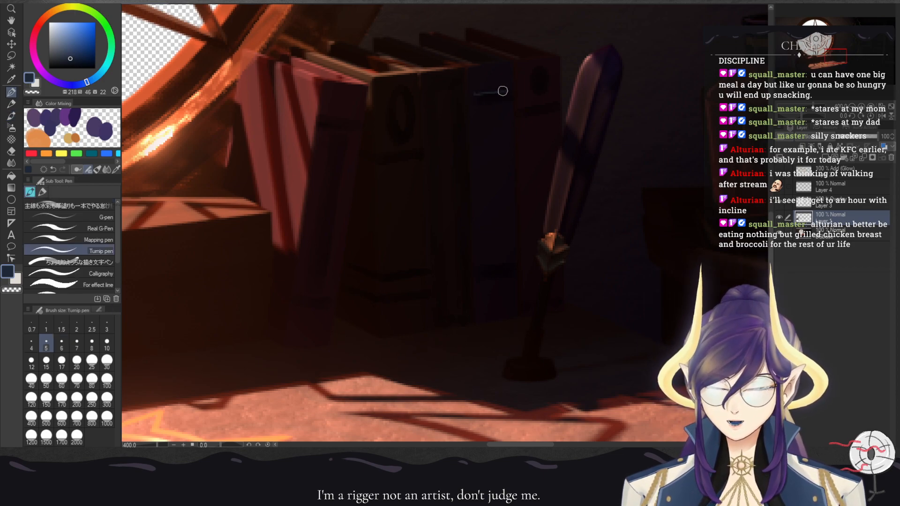
{"action": "left_click", "coordinate": [71, 61]}
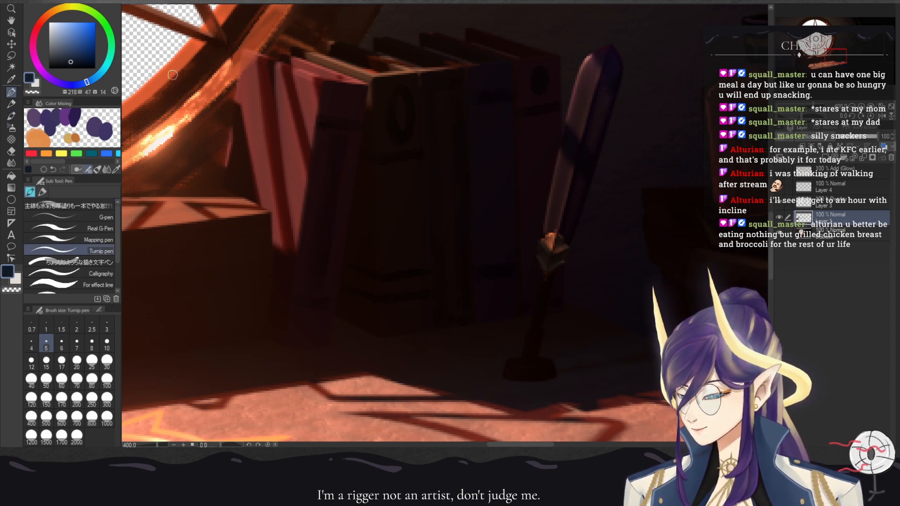
{"action": "left_click_drag", "start_coordinate": [473, 96], "coordinate": [508, 90]}
{"action": "key", "text": "ctrl+z"}
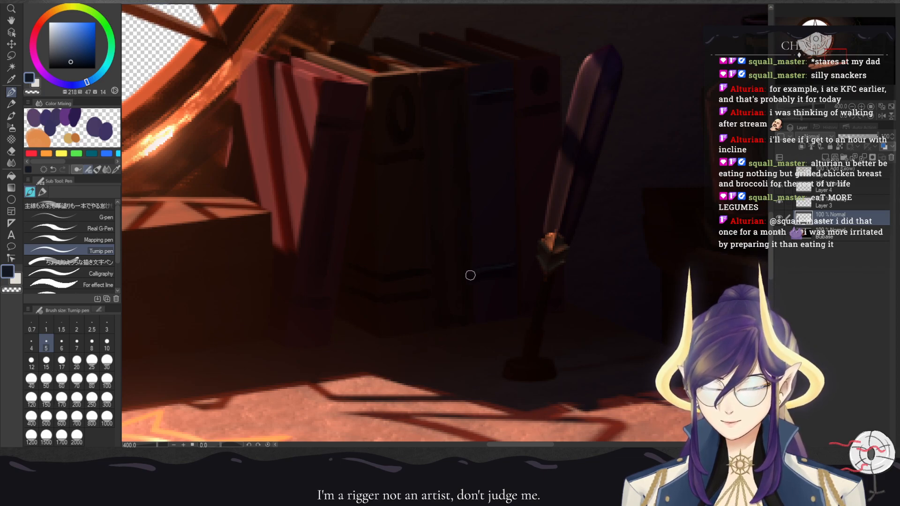
- Draw thin muted golden-brown highlight lines along the bands of the brown book and the rightmost book
{"action": "key", "text": "ctrl+alt+0"}
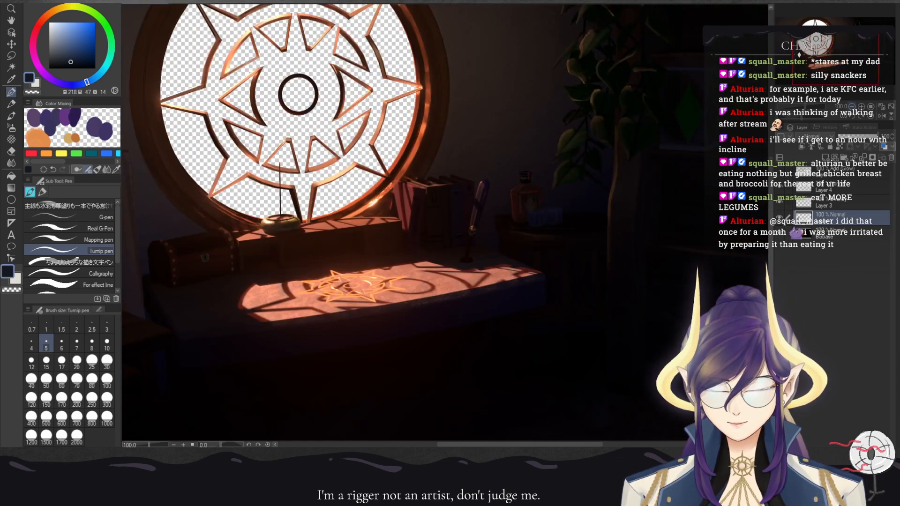
{"action": "key", "text": "ctrl+plus"}
{"action": "key", "text": "ctrl+plus"}
{"action": "key", "text": "ctrl+plus"}
{"action": "key", "text": "ctrl+plus"}
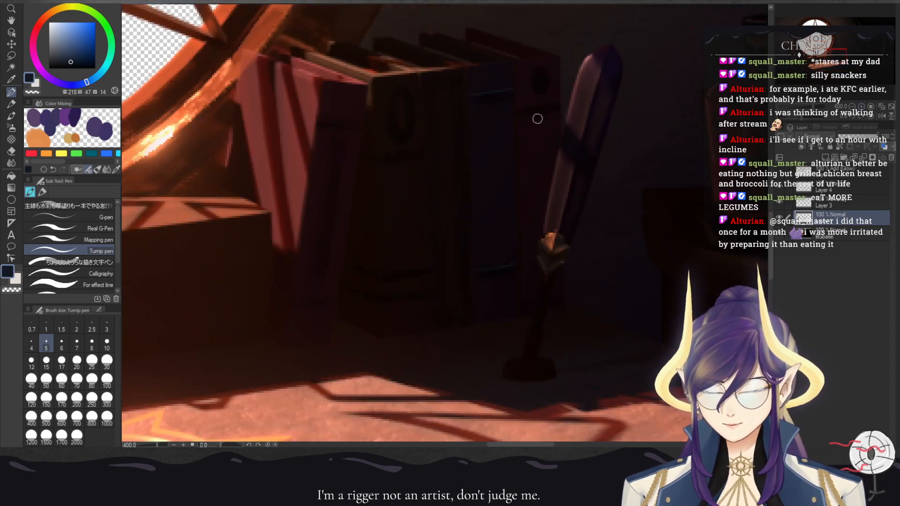
{"action": "left_click", "coordinate": [57, 9]}
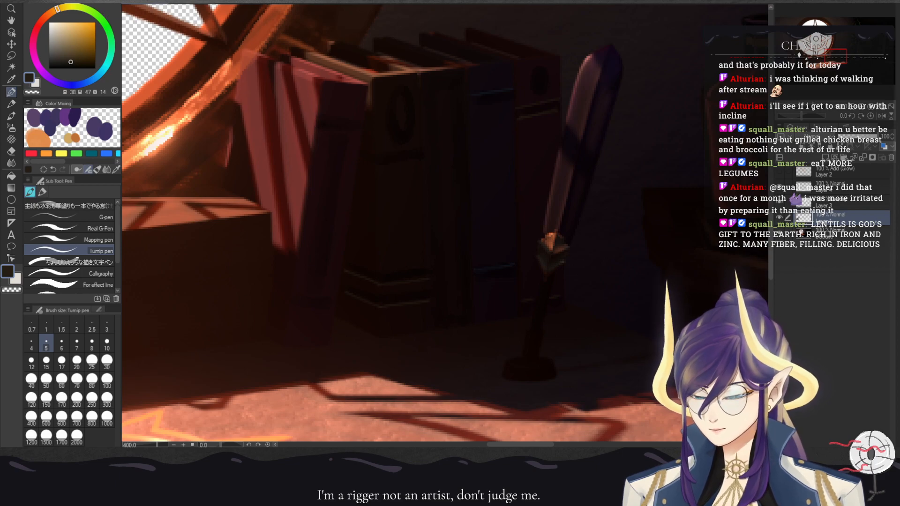
- Outline the spine panel and bands of the slanted pink book with thin dark red lines
{"action": "left_click", "coordinate": [40, 23]}
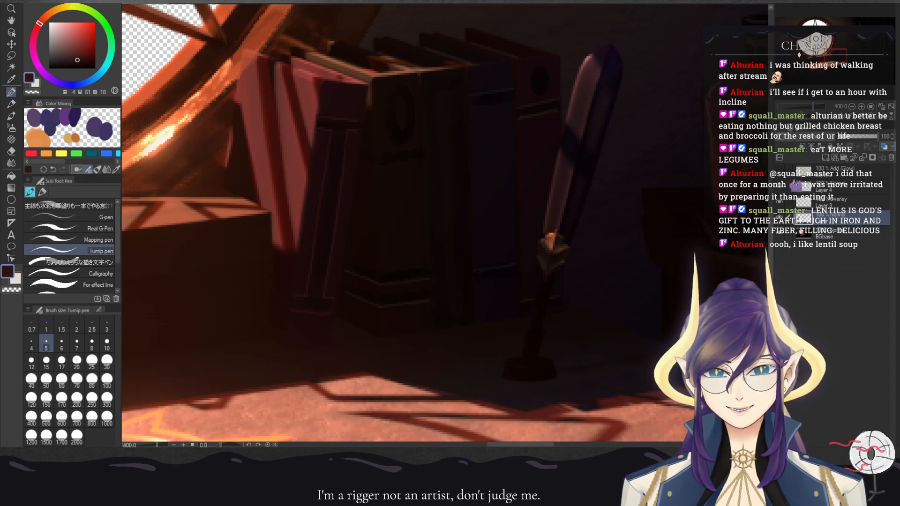
{"action": "key", "text": "ctrl+minus"}
{"action": "key", "text": "ctrl+minus"}
{"action": "key", "text": "ctrl+minus"}
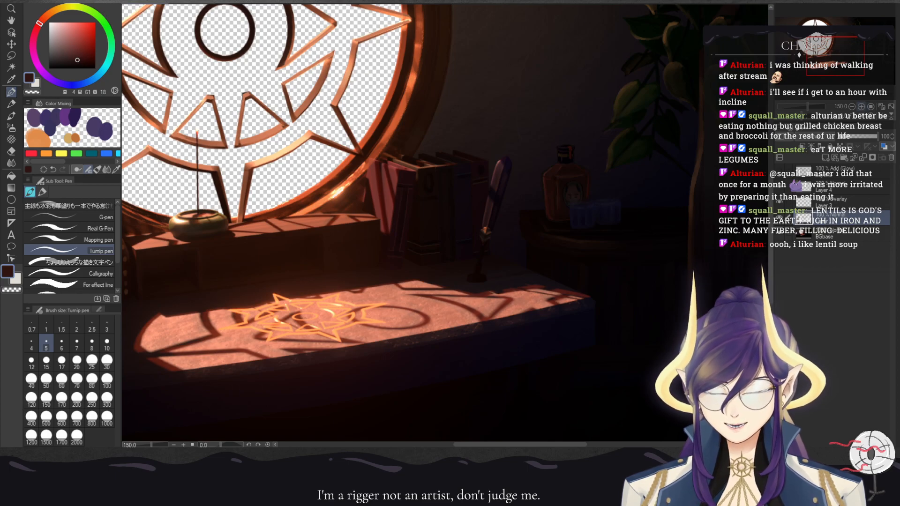
- Draw a thin, tall rectangular frame on the narrow spine between the brown and blue books
{"action": "key", "text": "ctrl+plus"}
{"action": "key", "text": "ctrl+plus"}
{"action": "key", "text": "ctrl+plus"}
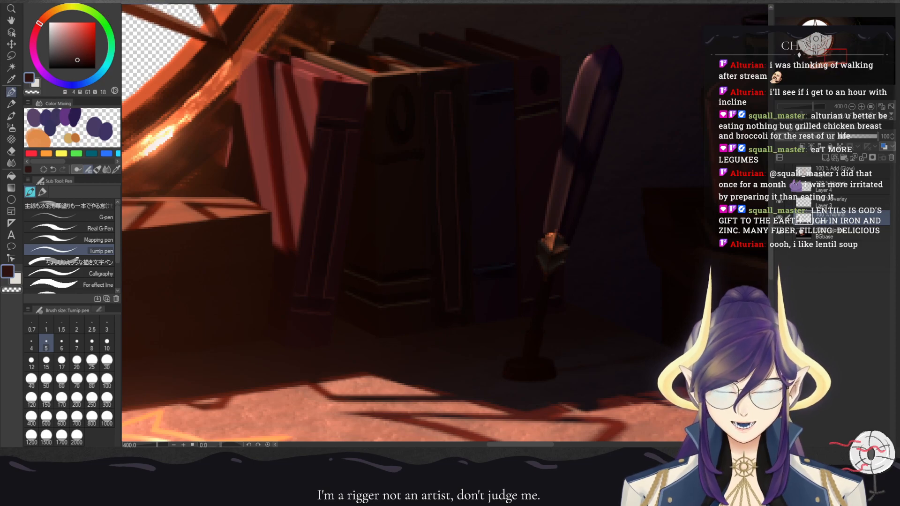
{"action": "key", "text": "ctrl+minus"}
{"action": "key", "text": "ctrl+minus"}
{"action": "key", "text": "ctrl+minus"}
{"action": "key", "text": "ctrl+minus"}
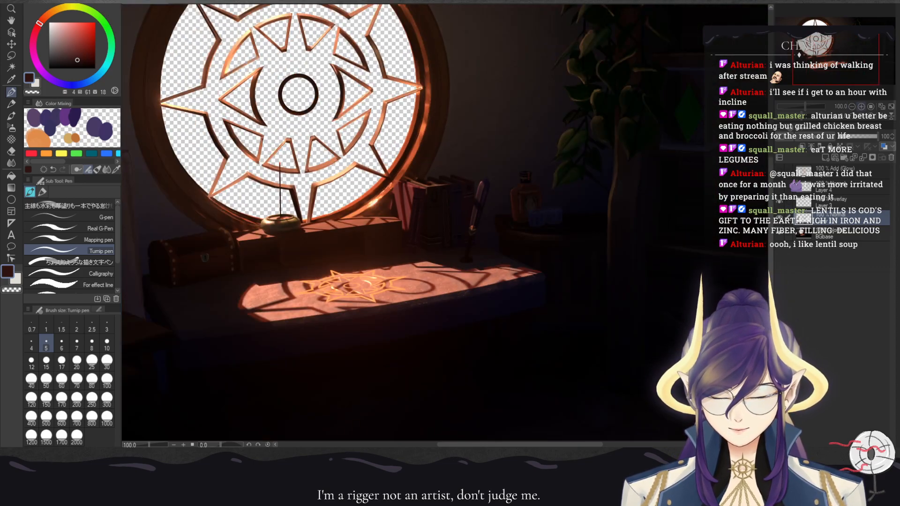
- Examine the line detailing on the books beside the window, both close up and within the whole room scene
{"action": "left_click", "coordinate": [861, 107]}
{"action": "left_click", "coordinate": [861, 107]}
{"action": "left_click", "coordinate": [861, 107]}
{"action": "left_click", "coordinate": [861, 106]}
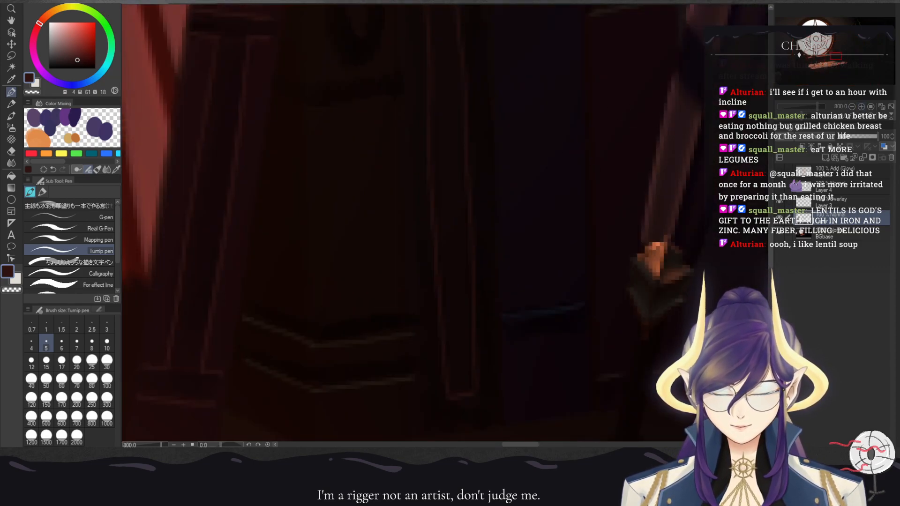
{"action": "left_click", "coordinate": [852, 107]}
{"action": "left_click", "coordinate": [852, 107]}
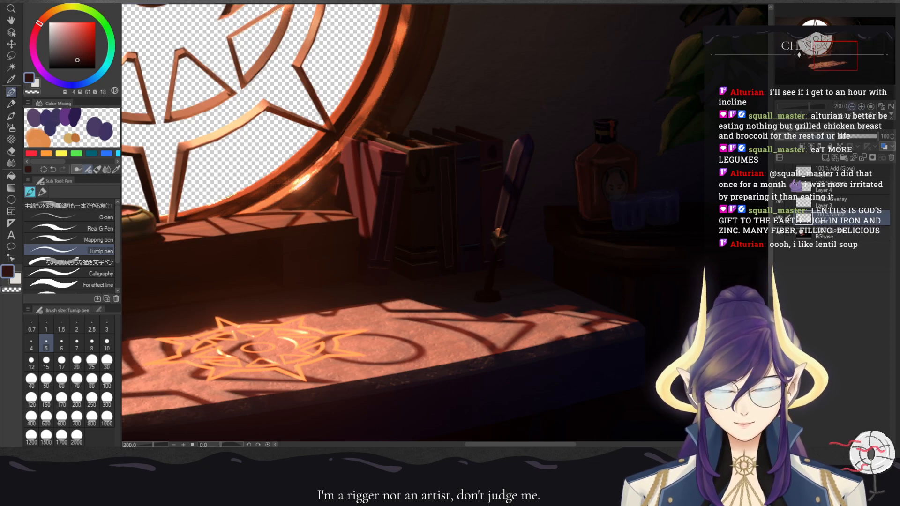
{"action": "key", "text": "ctrl+minus"}
{"action": "key", "text": "ctrl+minus"}
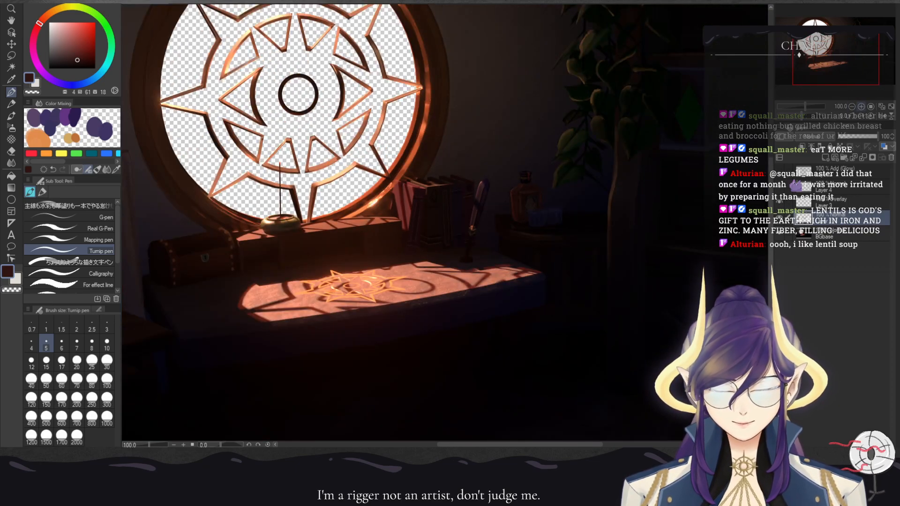
{"action": "key", "text": "ctrl+plus"}
{"action": "key", "text": "ctrl+plus"}
{"action": "key", "text": "ctrl+plus"}
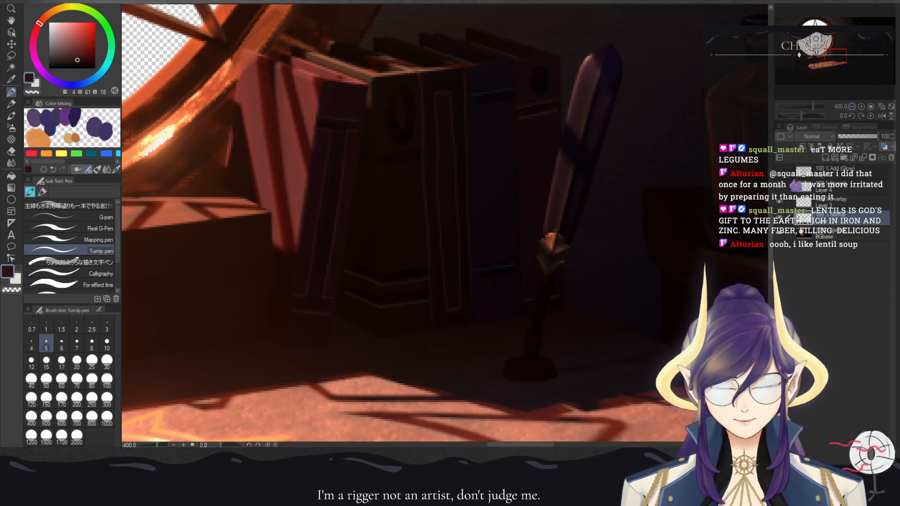
{"action": "left_click", "coordinate": [852, 107]}
{"action": "left_click", "coordinate": [851, 107]}
{"action": "left_click", "coordinate": [851, 107]}
{"action": "left_click", "coordinate": [852, 107]}
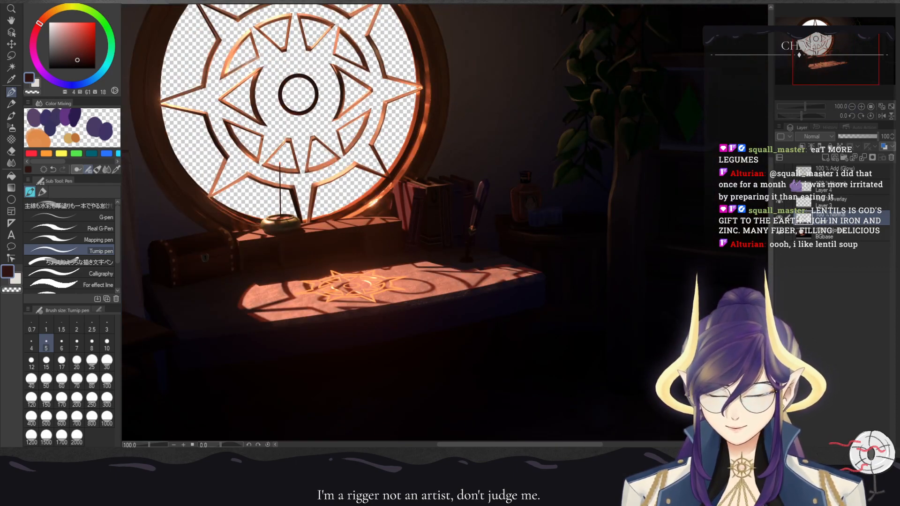
{"action": "left_click", "coordinate": [861, 107]}
{"action": "left_click", "coordinate": [861, 107]}
{"action": "left_click", "coordinate": [861, 107]}
{"action": "left_click", "coordinate": [861, 107]}
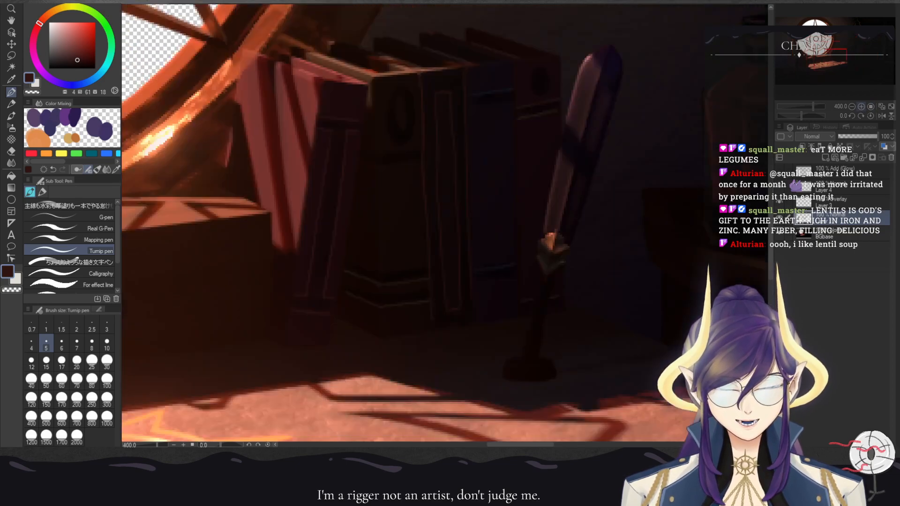
- Paint small blue-purple feather tufts on both sides of the quill's base, just above the golden holder
{"action": "left_click_drag", "start_coordinate": [666, 157], "coordinate": [444, 170]}
{"action": "left_click", "coordinate": [419, 117], "text": "alt"}
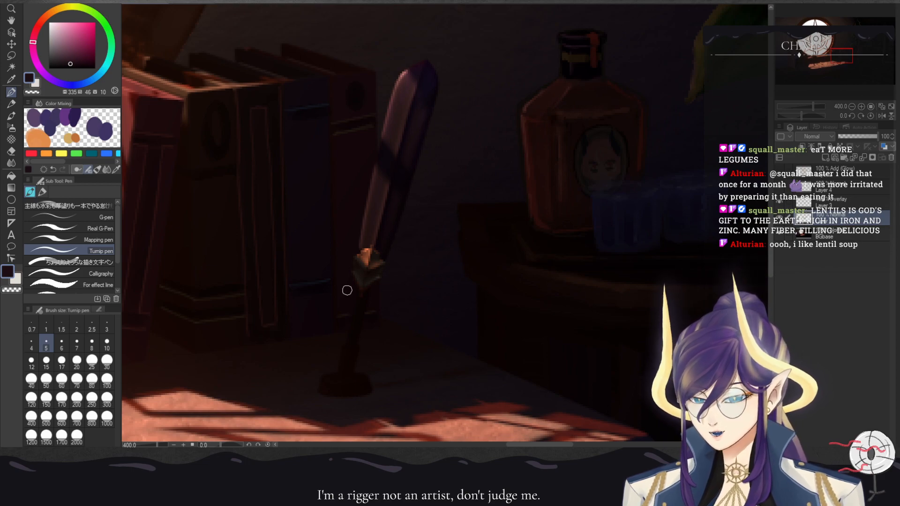
{"action": "left_click", "coordinate": [83, 124], "text": "alt"}
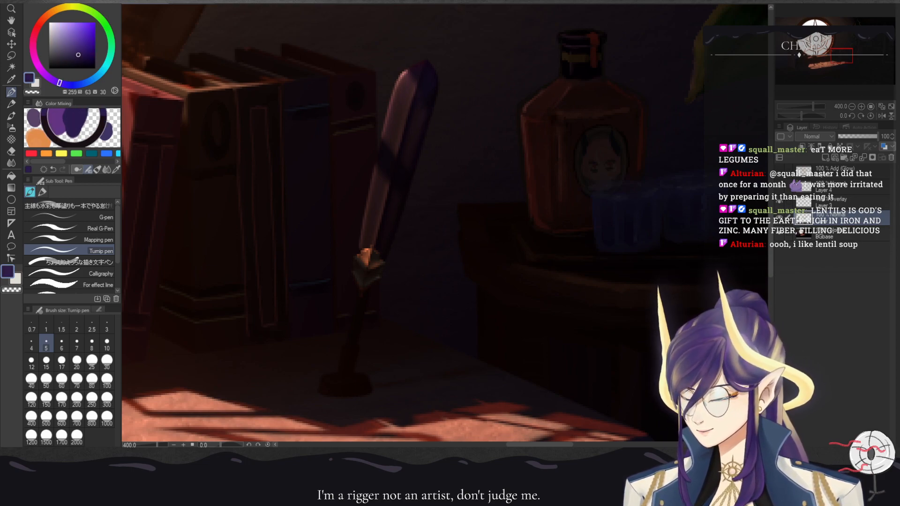
{"action": "left_click_drag", "start_coordinate": [375, 248], "coordinate": [399, 247]}
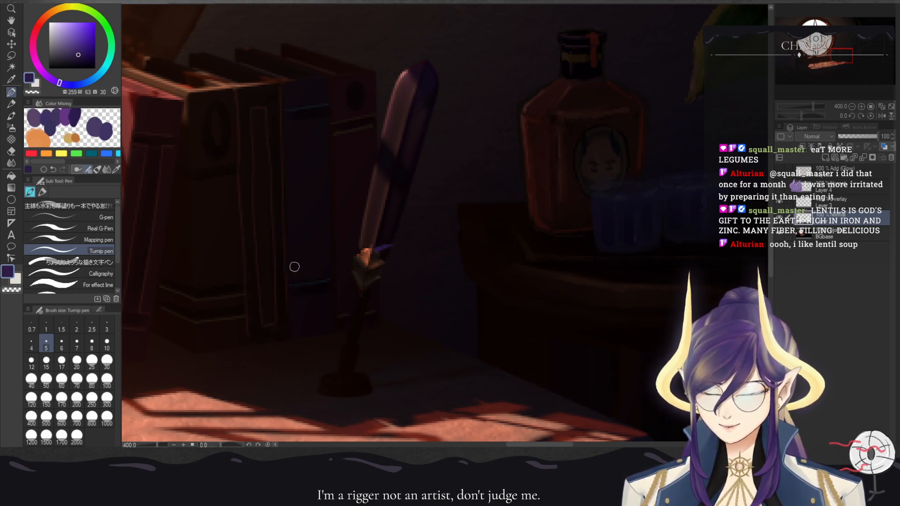
{"action": "left_click", "coordinate": [223, 197], "text": "alt"}
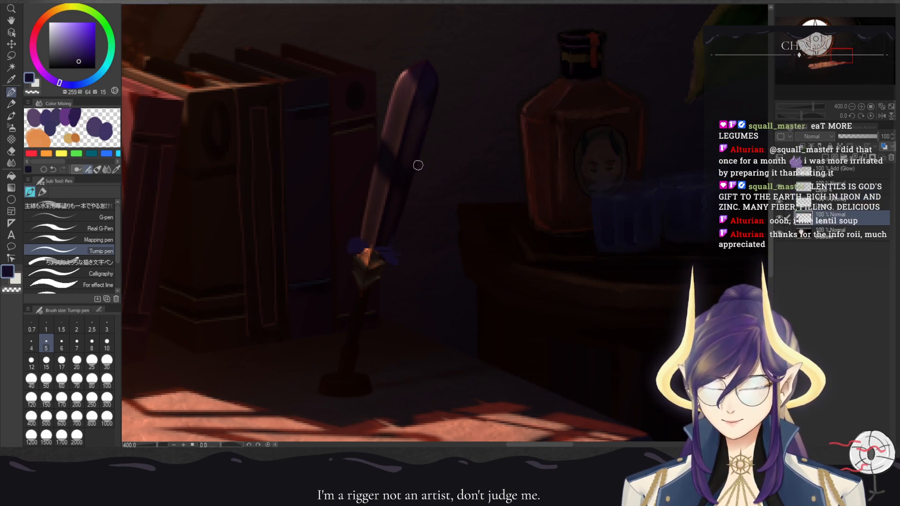
- Reshape the quill's outer tip using the dark wall colour and add a muted pink highlight along its lit upper edge
{"action": "left_click", "coordinate": [389, 235], "text": "alt"}
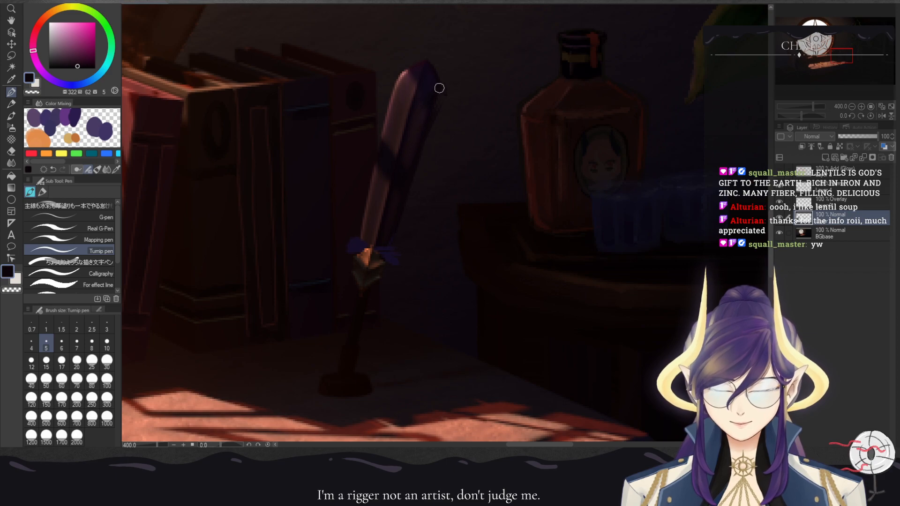
{"action": "left_click", "coordinate": [422, 61], "text": "alt"}
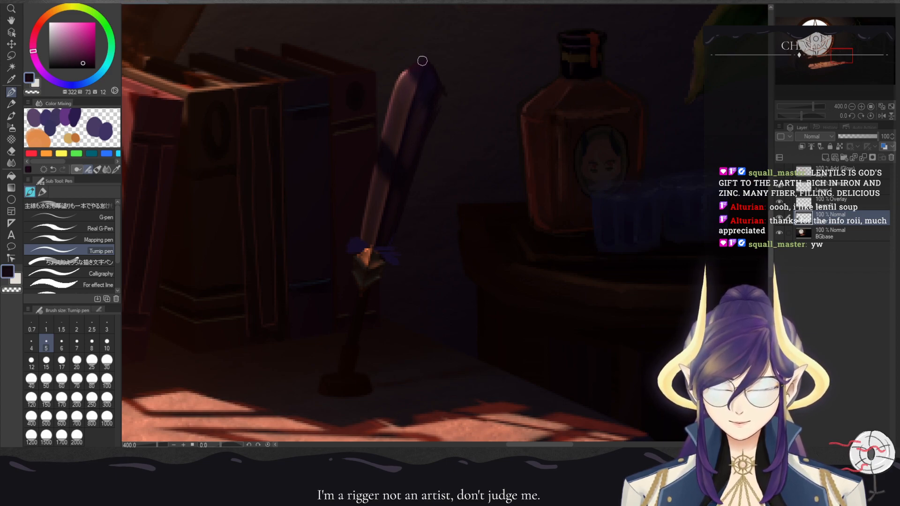
{"action": "left_click", "coordinate": [405, 72], "text": "alt"}
{"action": "mouse_move", "coordinate": [403, 71]}
{"action": "left_mouse_down"}
{"action": "mouse_move", "coordinate": [388, 87]}
{"action": "mouse_move", "coordinate": [408, 72]}
{"action": "mouse_move", "coordinate": [389, 87]}
{"action": "mouse_move", "coordinate": [378, 147]}
{"action": "left_mouse_up"}
{"action": "key", "text": "ctrl+z"}
{"action": "left_click", "coordinate": [406, 71], "text": "alt"}
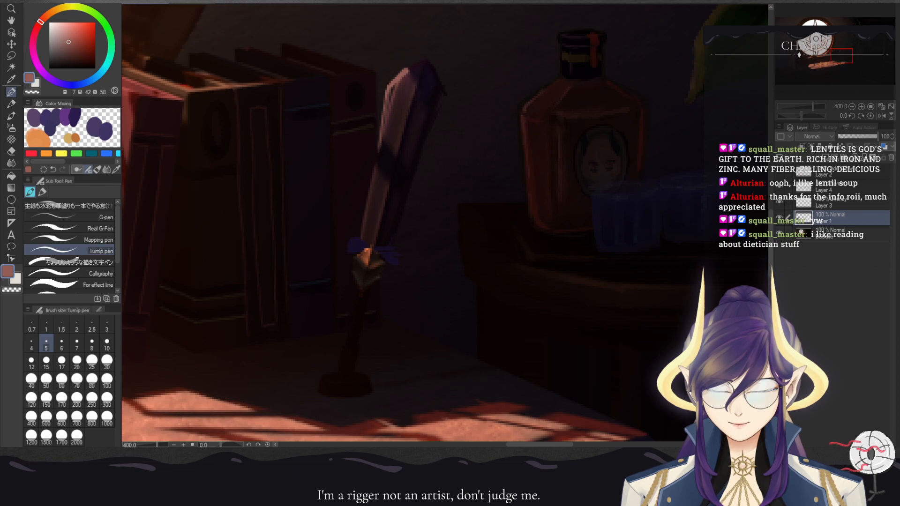
- Blend out the dark shadow band across the quill's lit side with long dark muted red strokes
{"action": "left_click", "coordinate": [371, 190], "text": "alt"}
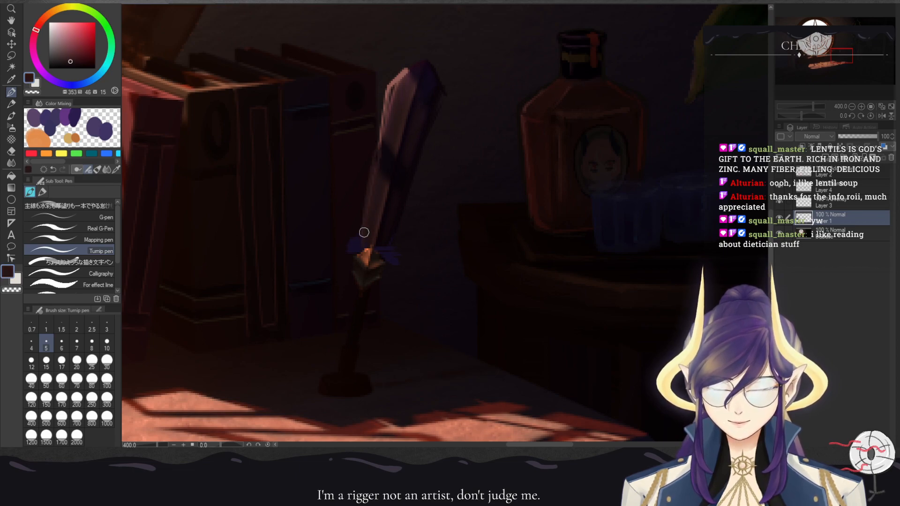
{"action": "left_click_drag", "start_coordinate": [382, 143], "coordinate": [373, 232]}
{"action": "left_click_drag", "start_coordinate": [389, 150], "coordinate": [376, 231]}
{"action": "mouse_move", "coordinate": [399, 135]}
{"action": "left_mouse_down"}
{"action": "mouse_move", "coordinate": [382, 226]}
{"action": "mouse_move", "coordinate": [385, 216]}
{"action": "left_mouse_up"}
{"action": "left_click_drag", "start_coordinate": [389, 150], "coordinate": [384, 193]}
{"action": "left_click_drag", "start_coordinate": [388, 126], "coordinate": [381, 160]}
{"action": "left_click_drag", "start_coordinate": [393, 94], "coordinate": [383, 174]}
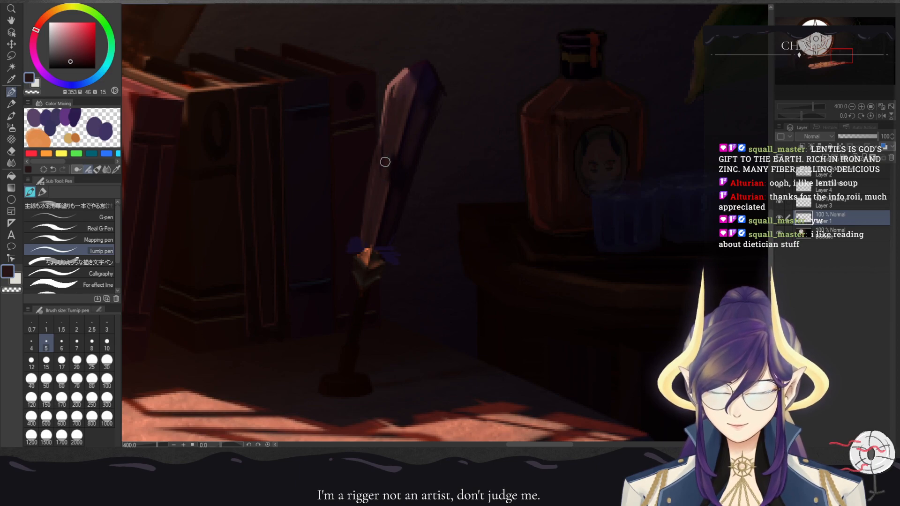
- Paint dark purple strokes from the quill's tip down its upper half and darken the central line towards the base
{"action": "left_click", "coordinate": [405, 85], "text": "alt"}
{"action": "left_click_drag", "start_coordinate": [405, 86], "coordinate": [406, 103]}
{"action": "mouse_move", "coordinate": [420, 65]}
{"action": "left_mouse_down"}
{"action": "mouse_move", "coordinate": [406, 118]}
{"action": "mouse_move", "coordinate": [389, 128]}
{"action": "left_mouse_up"}
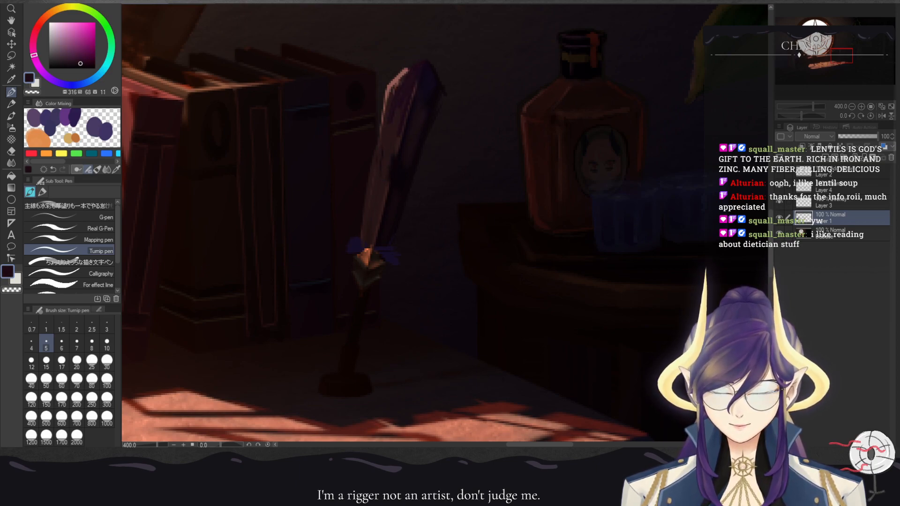
{"action": "left_click", "coordinate": [424, 90], "text": "alt"}
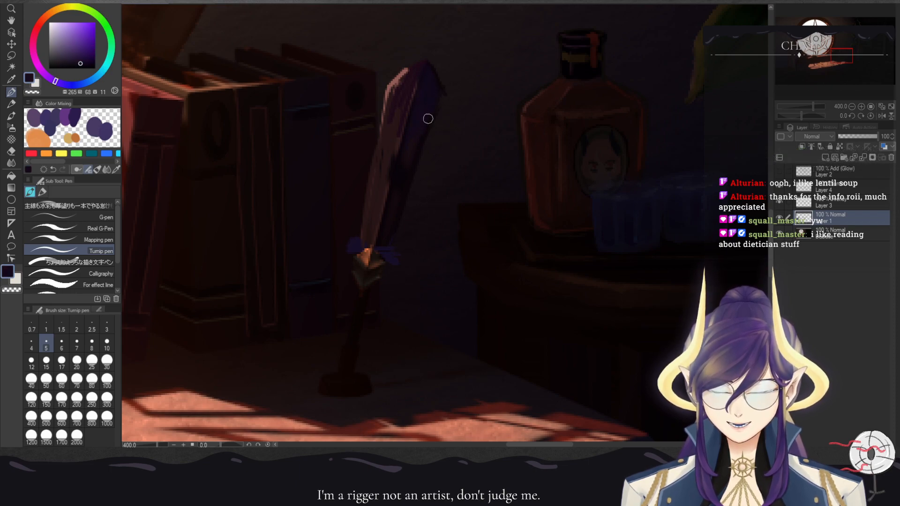
{"action": "left_click", "coordinate": [393, 211], "text": "alt"}
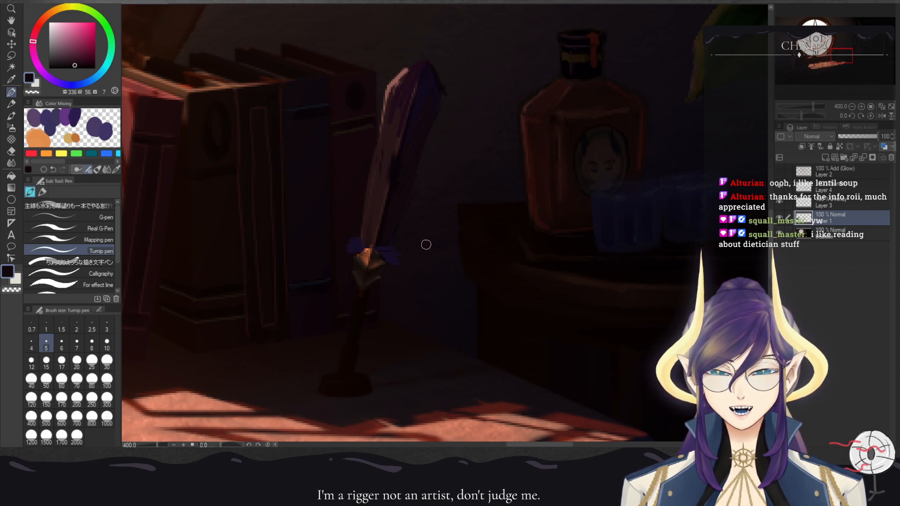
{"action": "left_click", "coordinate": [399, 178], "text": "alt"}
{"action": "left_click_drag", "start_coordinate": [377, 235], "coordinate": [393, 167]}
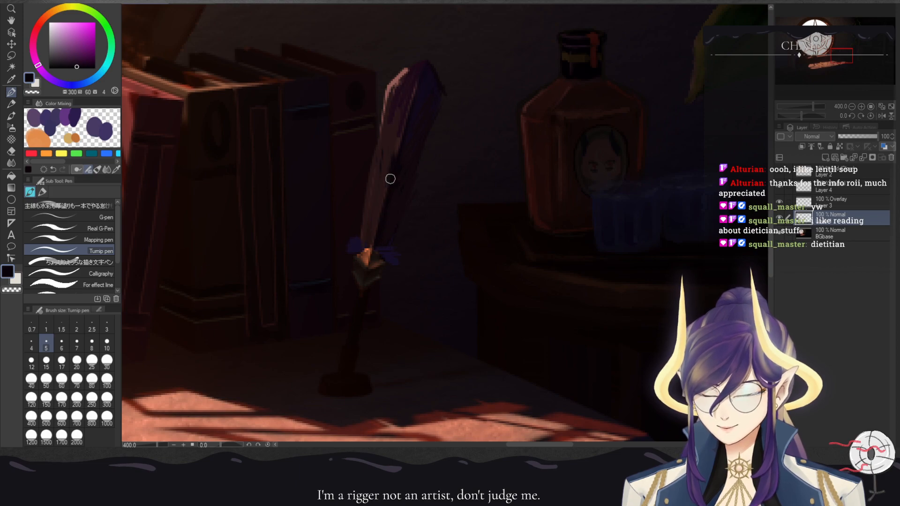
{"action": "left_click", "coordinate": [406, 149], "text": "alt"}
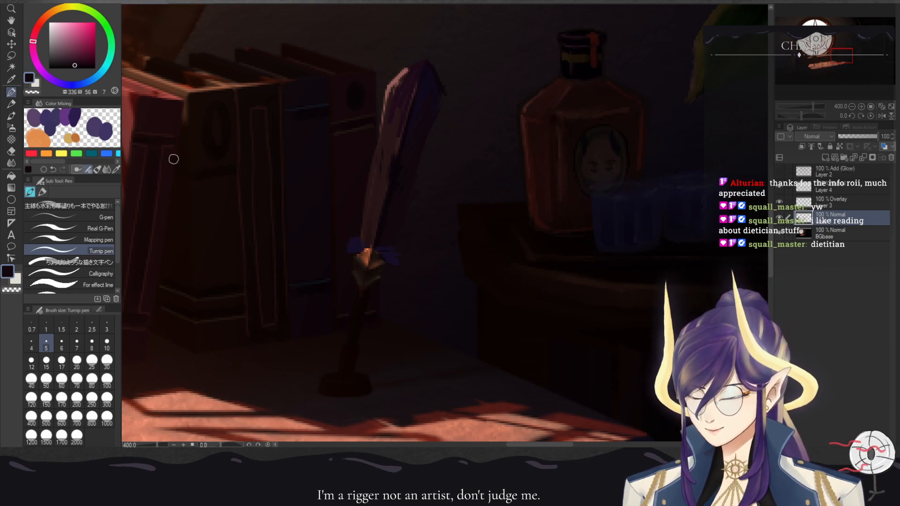
- Paint ragged dark blue-purple barbs down the quill's shadow side from the tip to the base tufts
{"action": "left_click", "coordinate": [178, 190], "text": "alt"}
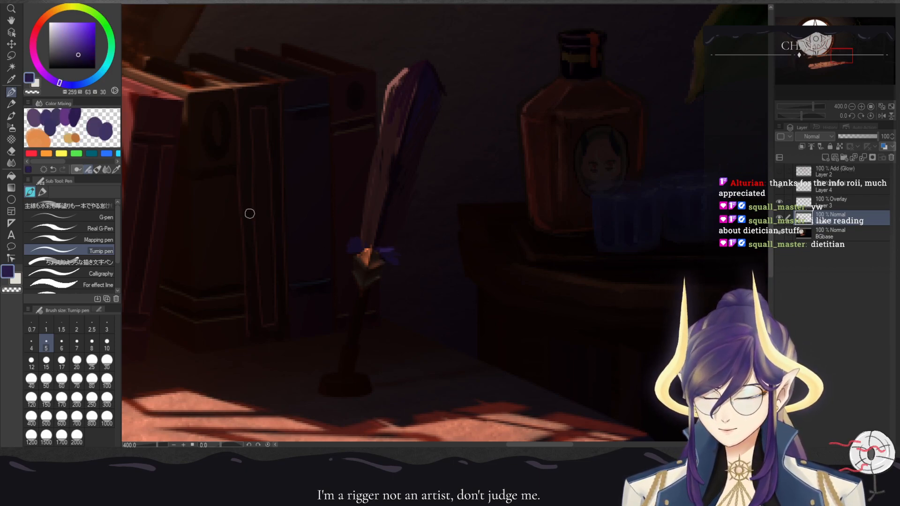
{"action": "left_click_drag", "start_coordinate": [80, 62], "coordinate": [85, 66]}
{"action": "mouse_move", "coordinate": [383, 251]}
{"action": "left_mouse_down"}
{"action": "mouse_move", "coordinate": [402, 242]}
{"action": "mouse_move", "coordinate": [401, 251]}
{"action": "left_mouse_up"}
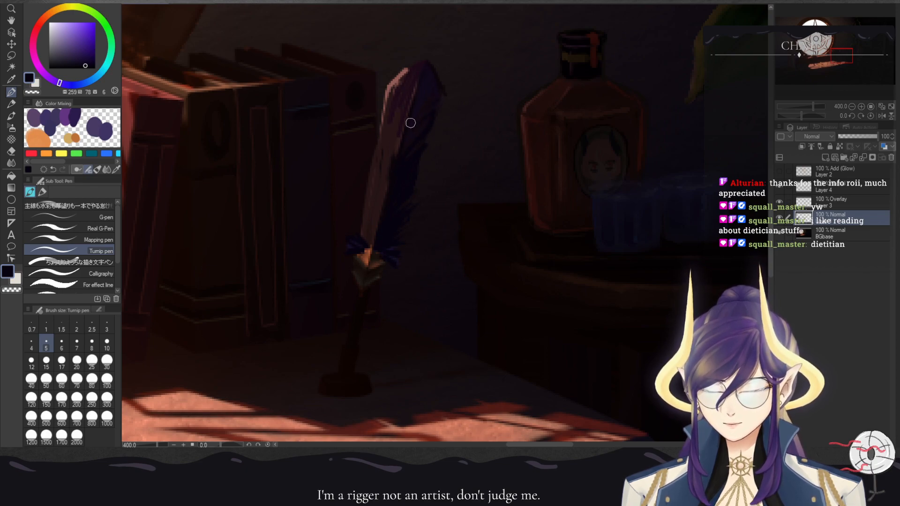
{"action": "left_click", "coordinate": [430, 85], "text": "alt"}
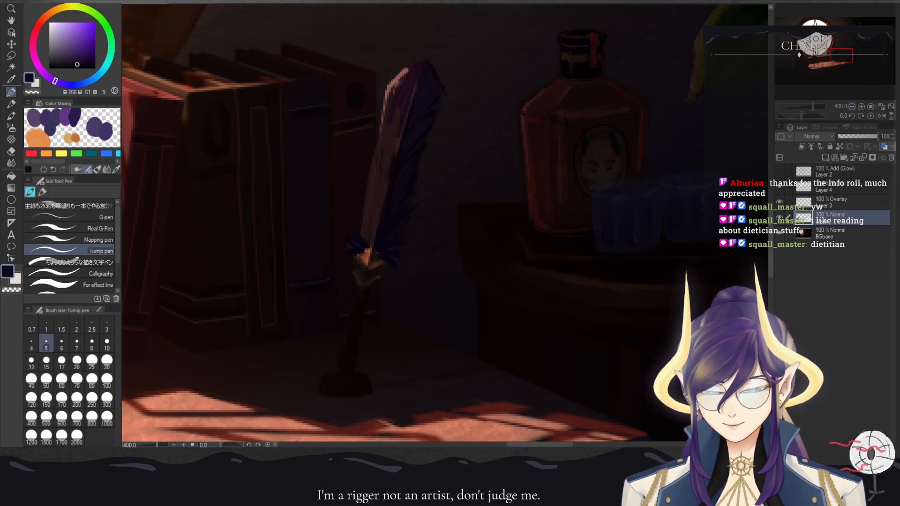
- Deepen the gaps between the barbs on the quill's shadow side with very dark purple strokes
{"action": "key", "text": "ctrl+minus"}
{"action": "key", "text": "ctrl+minus"}
{"action": "key", "text": "ctrl+minus"}
{"action": "key", "text": "ctrl+minus"}
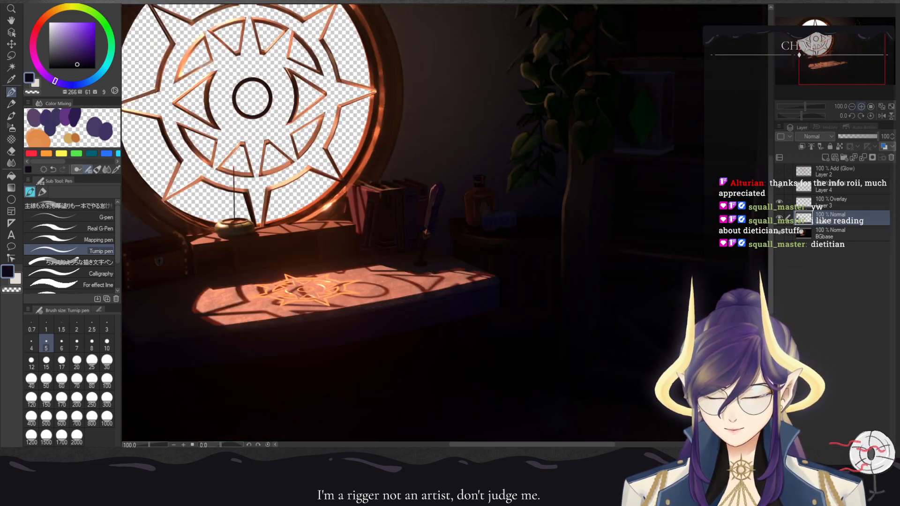
{"action": "key", "text": "ctrl+plus"}
{"action": "key", "text": "ctrl+plus"}
{"action": "key", "text": "ctrl+plus"}
{"action": "key", "text": "ctrl+plus"}
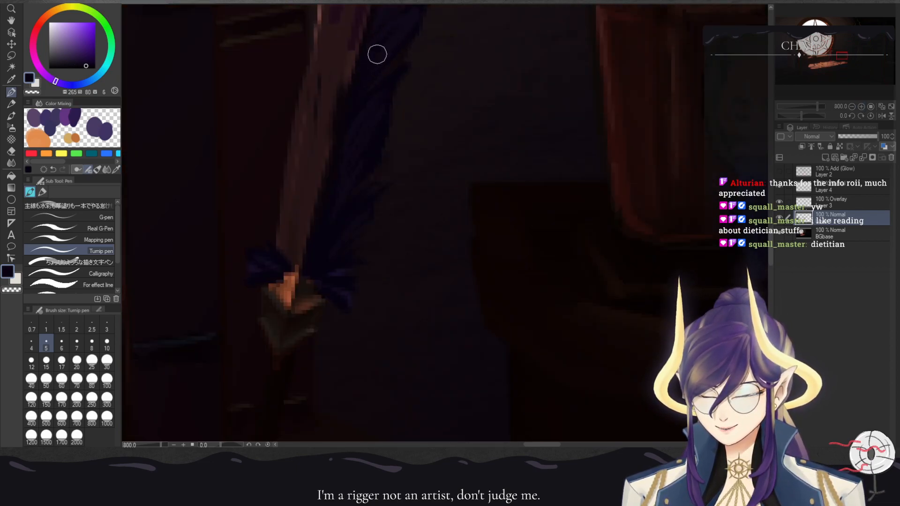
{"action": "left_click_drag", "start_coordinate": [399, 126], "coordinate": [406, 235]}
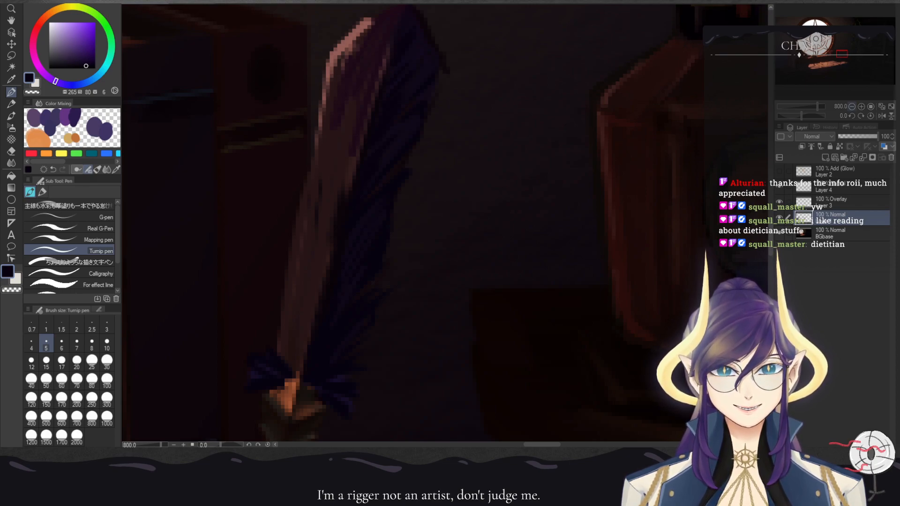
- Break the quill's lit side into separate barbs with thin near-black streaks sampled from the surrounding shadows
{"action": "left_click", "coordinate": [852, 107]}
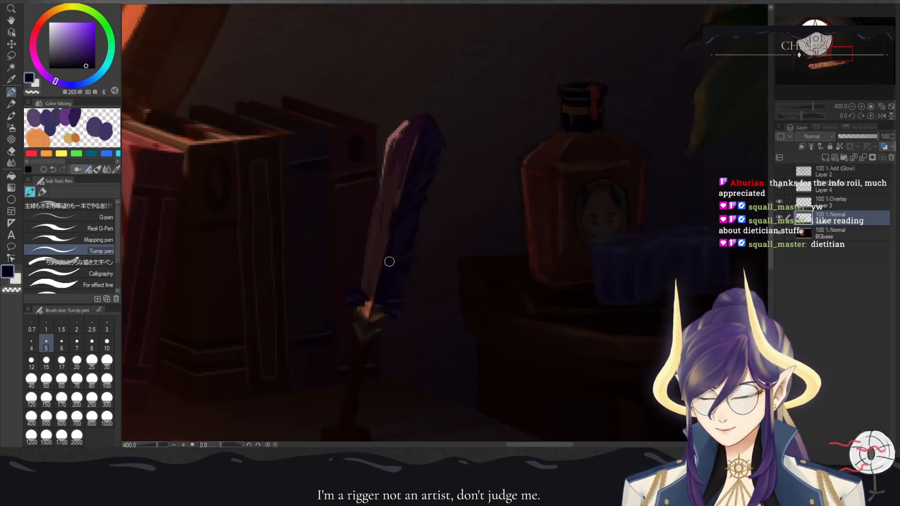
{"action": "left_click", "coordinate": [871, 106]}
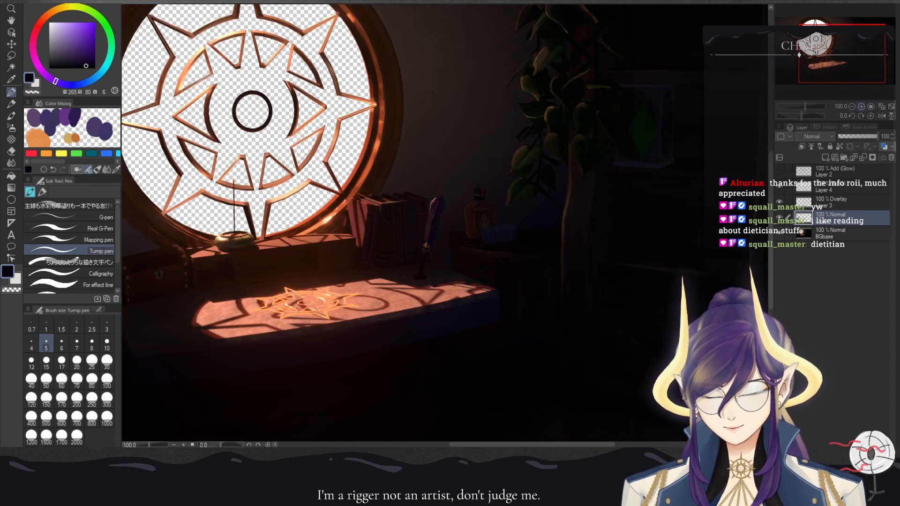
{"action": "scroll", "coordinate": [397, 190], "scroll_direction": "up", "scroll_amount": 6}
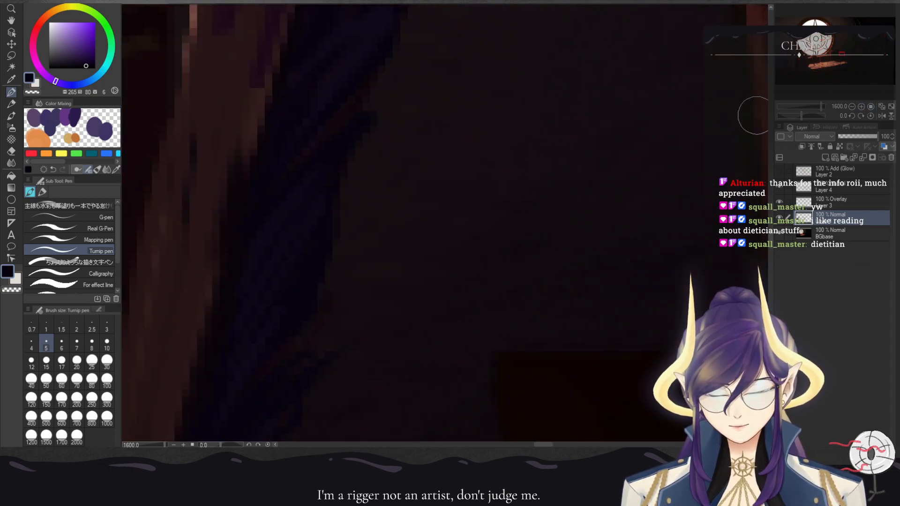
{"action": "left_click", "coordinate": [237, 189], "text": "alt"}
{"action": "scroll", "coordinate": [375, 264], "scroll_direction": "down", "scroll_amount": 1}
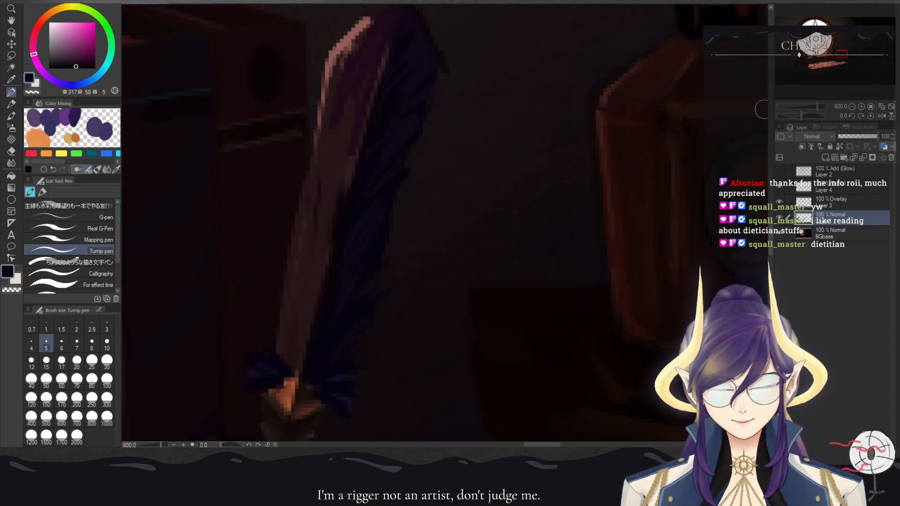
{"action": "left_click_drag", "start_coordinate": [375, 264], "coordinate": [409, 205]}
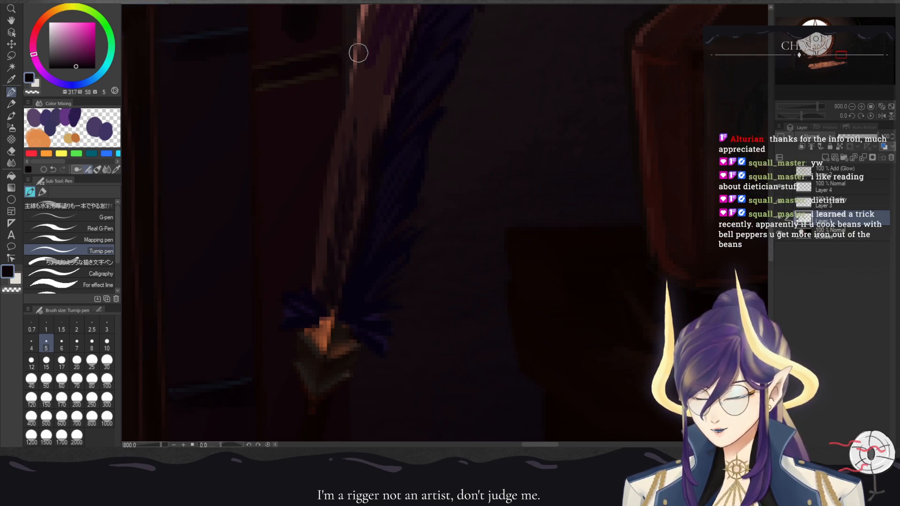
{"action": "left_click_drag", "start_coordinate": [396, 147], "coordinate": [389, 226]}
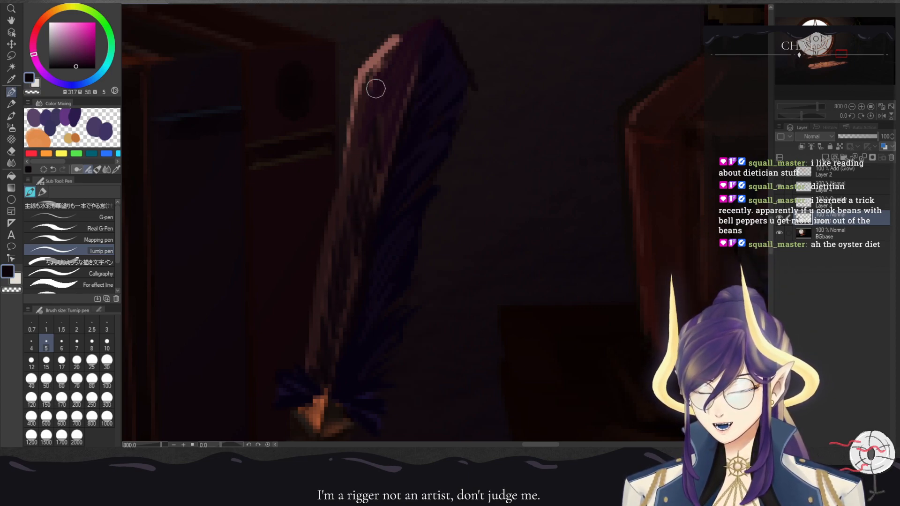
{"action": "left_click", "coordinate": [405, 53], "text": "alt"}
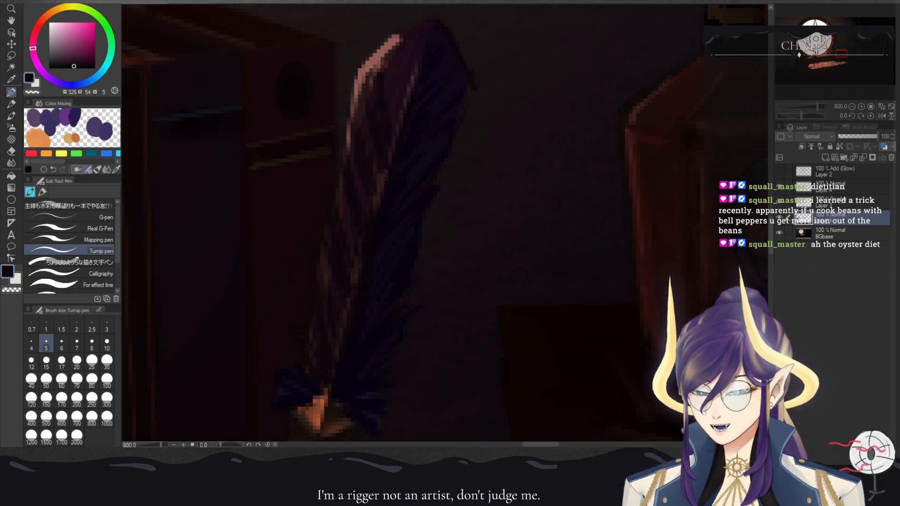
- Draw muted pink highlights along the quill's lit outer edge and across the barbs on its middle section
{"action": "left_click", "coordinate": [400, 42], "text": "alt"}
{"action": "mouse_move", "coordinate": [416, 24]}
{"action": "left_mouse_down"}
{"action": "mouse_move", "coordinate": [356, 85]}
{"action": "mouse_move", "coordinate": [348, 154]}
{"action": "left_mouse_up"}
{"action": "left_click_drag", "start_coordinate": [360, 76], "coordinate": [337, 151]}
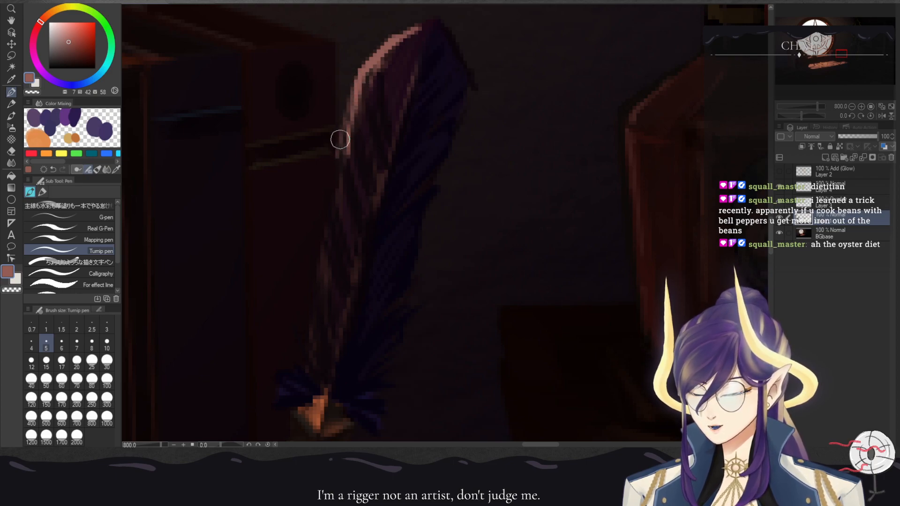
{"action": "left_click_drag", "start_coordinate": [351, 98], "coordinate": [345, 154]}
{"action": "mouse_move", "coordinate": [359, 190]}
{"action": "left_mouse_down"}
{"action": "mouse_move", "coordinate": [358, 174]}
{"action": "mouse_move", "coordinate": [336, 165]}
{"action": "mouse_move", "coordinate": [352, 203]}
{"action": "mouse_move", "coordinate": [337, 172]}
{"action": "mouse_move", "coordinate": [313, 295]}
{"action": "left_mouse_up"}
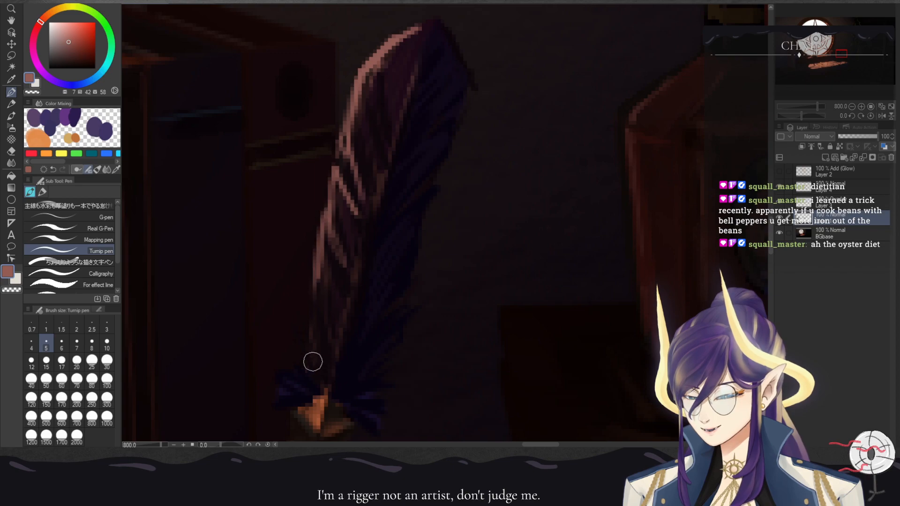
- Soften the pink highlights and streaks along the quill's lit side into a smoother tone with the WaterColor brush at sizes 4 and 10
{"action": "left_click", "coordinate": [852, 107]}
{"action": "left_click", "coordinate": [852, 107]}
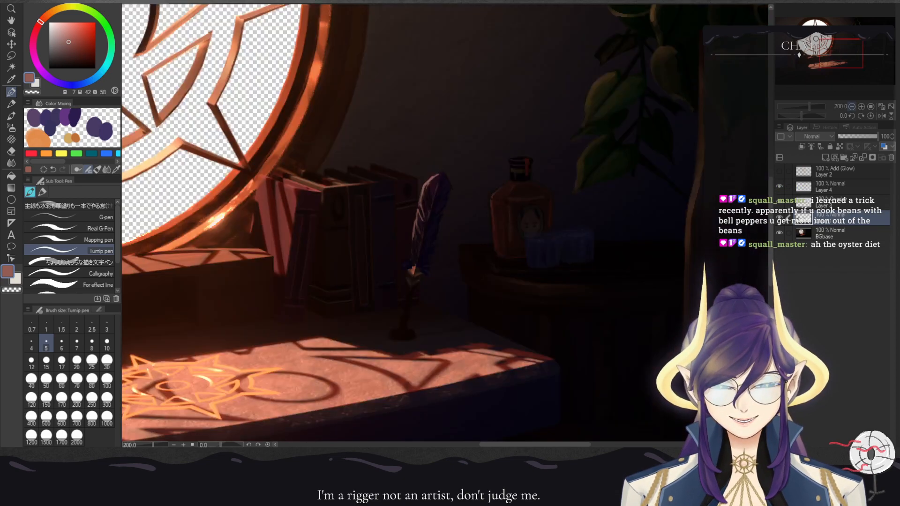
{"action": "left_click", "coordinate": [852, 107]}
{"action": "left_click", "coordinate": [861, 107]}
{"action": "left_click", "coordinate": [861, 106]}
{"action": "left_click", "coordinate": [861, 107]}
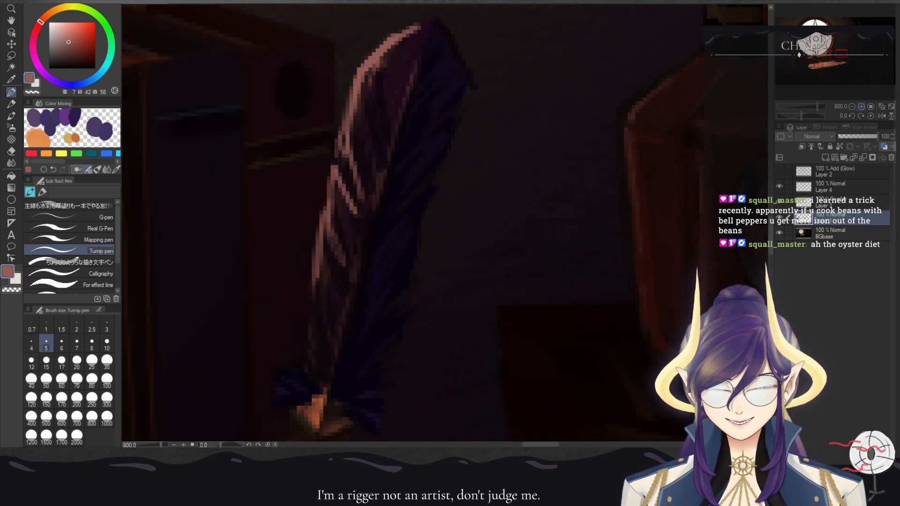
{"action": "left_click", "coordinate": [11, 116]}
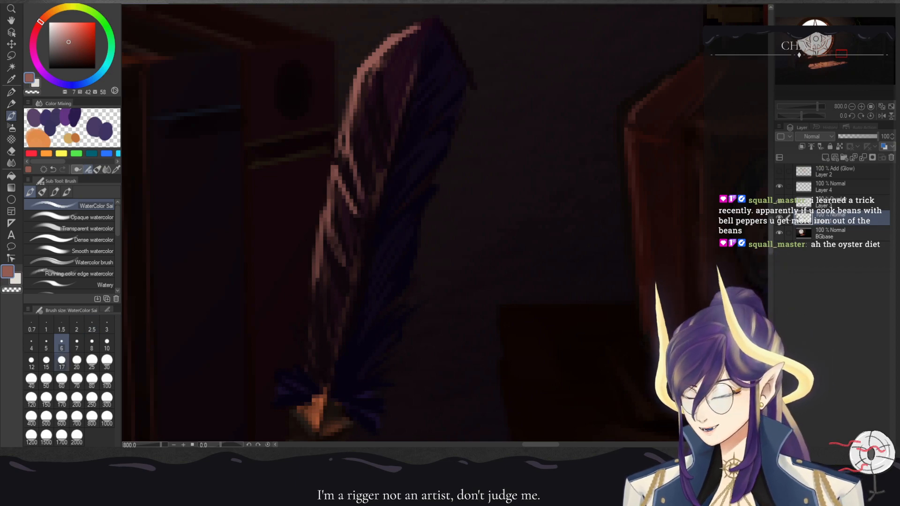
{"action": "key", "text": "bracketleft"}
{"action": "key", "text": "bracketleft"}
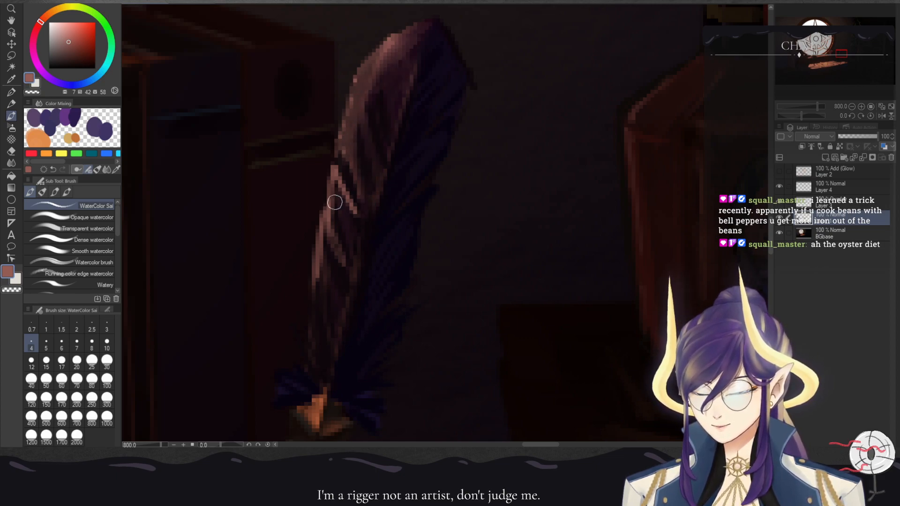
{"action": "left_click_drag", "start_coordinate": [324, 244], "coordinate": [326, 307]}
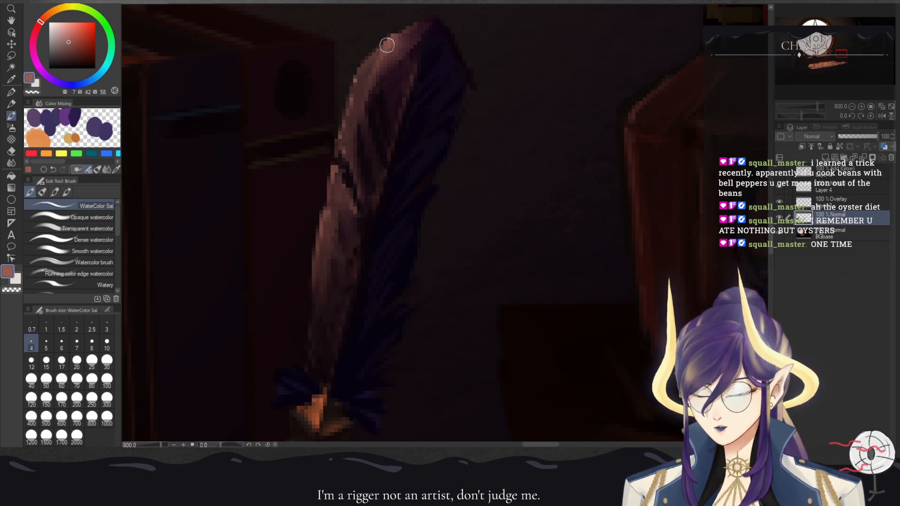
{"action": "left_click", "coordinate": [107, 344]}
{"action": "mouse_move", "coordinate": [351, 92]}
{"action": "left_mouse_down"}
{"action": "mouse_move", "coordinate": [381, 46]}
{"action": "mouse_move", "coordinate": [351, 96]}
{"action": "mouse_move", "coordinate": [336, 164]}
{"action": "left_mouse_up"}
- Shade the quill's lit side with a sampled dark plum using the size 6 WaterColor brush, keeping a thin pink outer edge
{"action": "left_click", "coordinate": [11, 92]}
{"action": "left_click", "coordinate": [347, 96], "text": "alt"}
{"action": "left_click", "coordinate": [11, 116]}
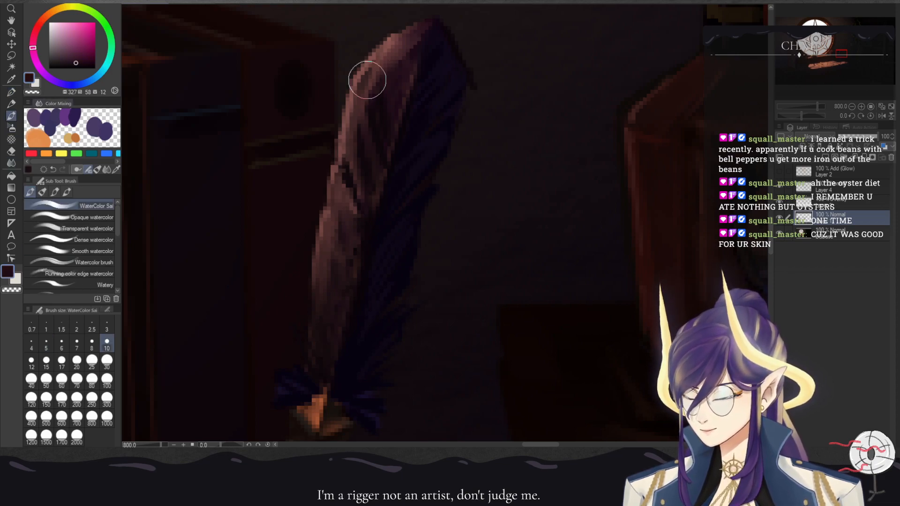
{"action": "left_click", "coordinate": [61, 344]}
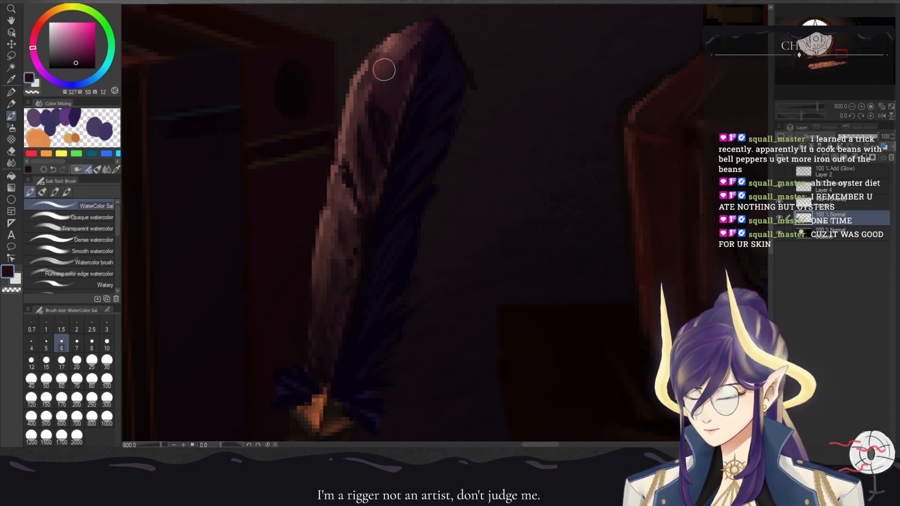
{"action": "mouse_move", "coordinate": [381, 61]}
{"action": "left_mouse_down"}
{"action": "mouse_move", "coordinate": [392, 109]}
{"action": "mouse_move", "coordinate": [387, 66]}
{"action": "mouse_move", "coordinate": [401, 44]}
{"action": "mouse_move", "coordinate": [403, 86]}
{"action": "mouse_move", "coordinate": [399, 77]}
{"action": "mouse_move", "coordinate": [365, 114]}
{"action": "mouse_move", "coordinate": [358, 113]}
{"action": "mouse_move", "coordinate": [362, 90]}
{"action": "mouse_move", "coordinate": [371, 169]}
{"action": "mouse_move", "coordinate": [350, 132]}
{"action": "mouse_move", "coordinate": [369, 194]}
{"action": "mouse_move", "coordinate": [356, 165]}
{"action": "mouse_move", "coordinate": [362, 177]}
{"action": "mouse_move", "coordinate": [339, 222]}
{"action": "mouse_move", "coordinate": [333, 202]}
{"action": "mouse_move", "coordinate": [356, 260]}
{"action": "mouse_move", "coordinate": [329, 228]}
{"action": "mouse_move", "coordinate": [345, 272]}
{"action": "mouse_move", "coordinate": [331, 250]}
{"action": "mouse_move", "coordinate": [333, 273]}
{"action": "mouse_move", "coordinate": [331, 242]}
{"action": "mouse_move", "coordinate": [337, 307]}
{"action": "mouse_move", "coordinate": [324, 289]}
{"action": "left_mouse_up"}
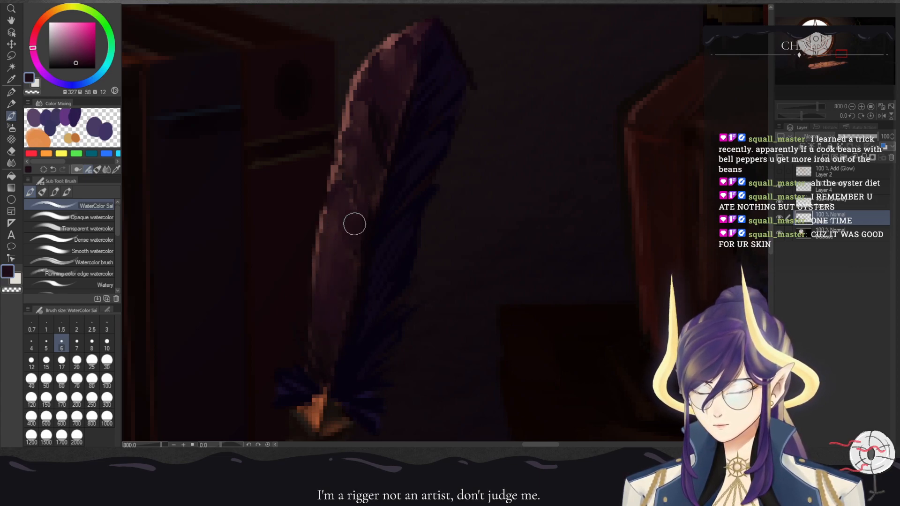
- Roughen the outer edge and cut slanted dark barb gaps into the lower lit half of the quill with the Turnip pen
{"action": "key", "text": "p"}
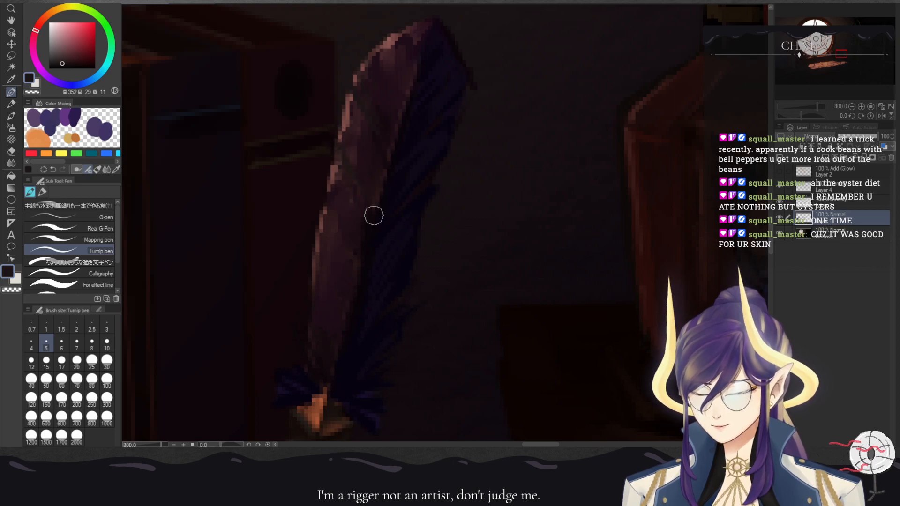
{"action": "left_click", "coordinate": [309, 216], "text": "alt"}
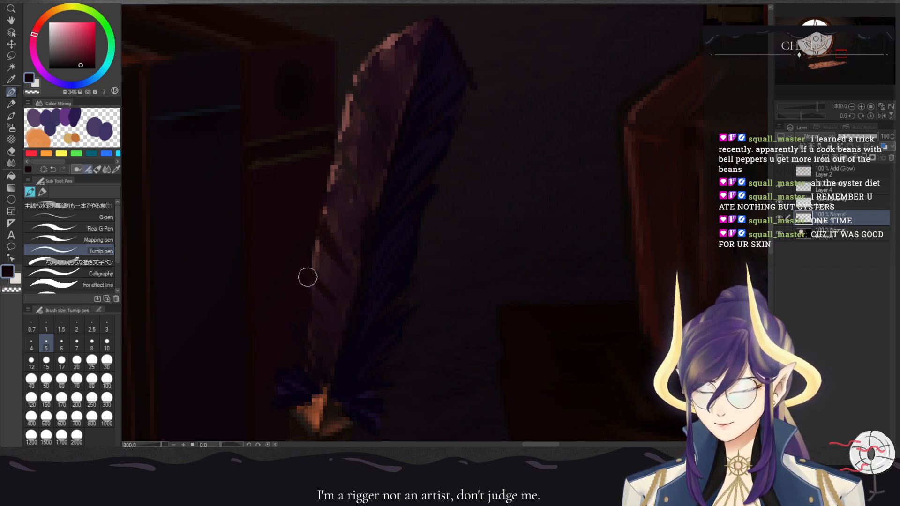
{"action": "left_click", "coordinate": [327, 283], "text": "alt"}
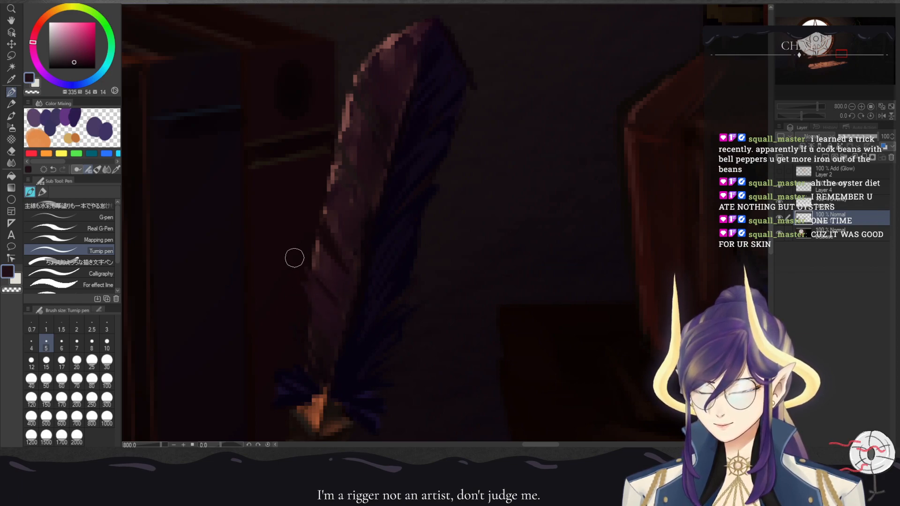
{"action": "left_click", "coordinate": [338, 341], "text": "alt"}
{"action": "left_click_drag", "start_coordinate": [311, 305], "coordinate": [330, 327]}
{"action": "left_click_drag", "start_coordinate": [309, 284], "coordinate": [331, 311]}
{"action": "left_click_drag", "start_coordinate": [300, 267], "coordinate": [323, 300]}
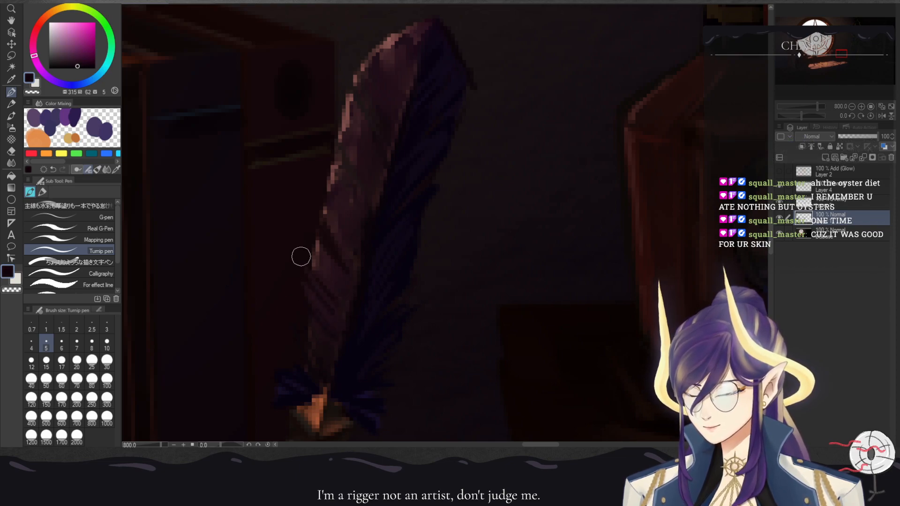
- Continue the slanted near-black barb gaps up the quill's lit side from its middle to the tip
{"action": "left_click_drag", "start_coordinate": [307, 252], "coordinate": [335, 293]}
{"action": "left_click_drag", "start_coordinate": [312, 225], "coordinate": [330, 248]}
{"action": "mouse_move", "coordinate": [314, 199]}
{"action": "left_mouse_down"}
{"action": "mouse_move", "coordinate": [336, 239]}
{"action": "mouse_move", "coordinate": [329, 209]}
{"action": "mouse_move", "coordinate": [360, 237]}
{"action": "left_mouse_up"}
{"action": "left_click_drag", "start_coordinate": [341, 139], "coordinate": [357, 170]}
{"action": "left_click_drag", "start_coordinate": [336, 123], "coordinate": [363, 173]}
{"action": "left_click_drag", "start_coordinate": [349, 95], "coordinate": [371, 138]}
{"action": "left_click_drag", "start_coordinate": [345, 72], "coordinate": [387, 153]}
{"action": "mouse_move", "coordinate": [349, 54]}
{"action": "left_mouse_down"}
{"action": "mouse_move", "coordinate": [373, 91]}
{"action": "mouse_move", "coordinate": [358, 41]}
{"action": "mouse_move", "coordinate": [388, 126]}
{"action": "left_mouse_up"}
{"action": "left_click_drag", "start_coordinate": [359, 41], "coordinate": [393, 124]}
{"action": "left_click_drag", "start_coordinate": [374, 86], "coordinate": [395, 140]}
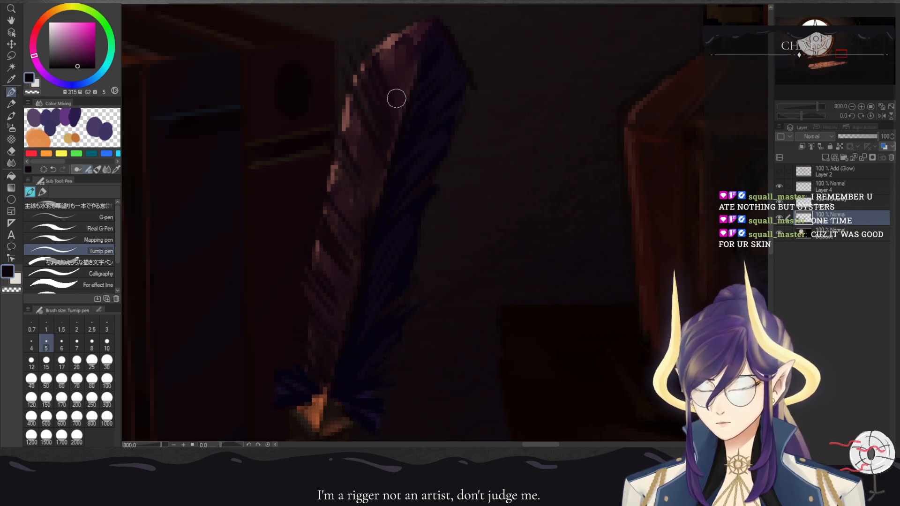
- Paint copper-orange highlights sampled from the feather's base onto the metal collar below the quill's tufts
{"action": "left_click", "coordinate": [852, 107]}
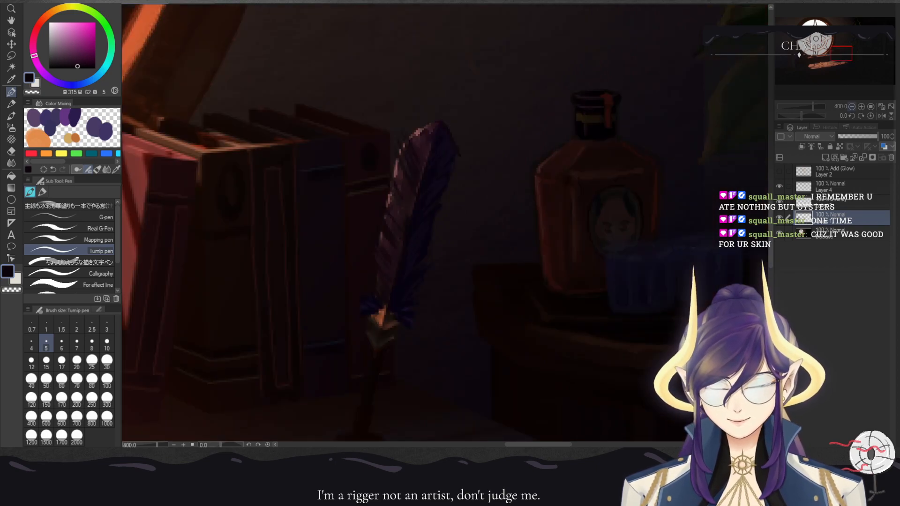
{"action": "left_click", "coordinate": [851, 107]}
{"action": "left_click", "coordinate": [852, 106]}
{"action": "left_click", "coordinate": [852, 106]}
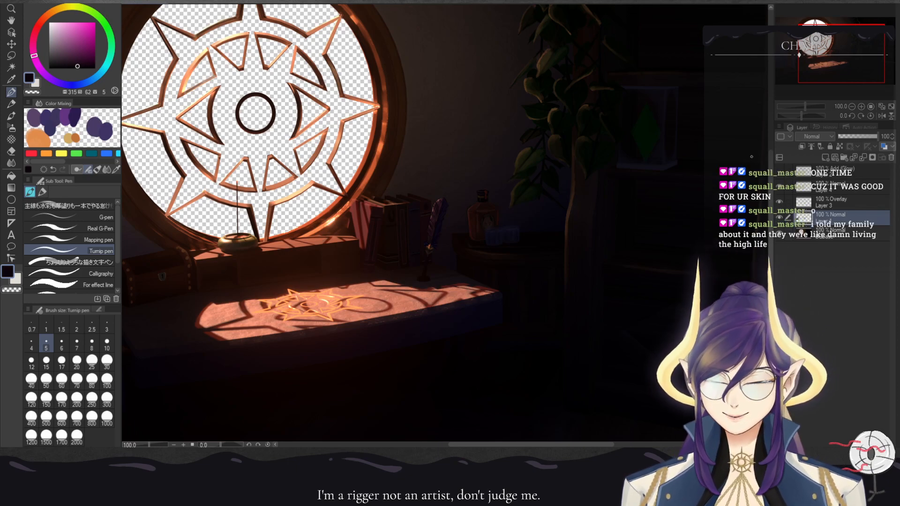
{"action": "scroll", "coordinate": [444, 202], "scroll_direction": "up", "scroll_amount": 8}
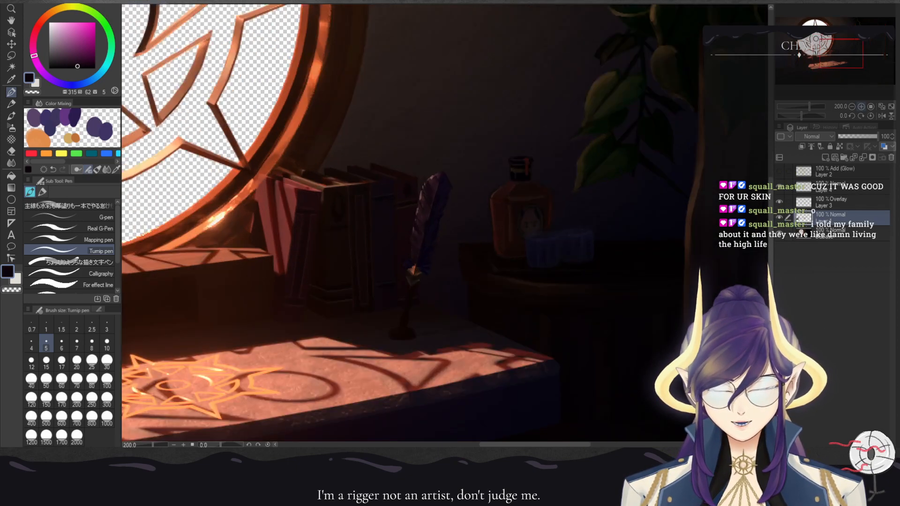
{"action": "left_click_drag", "start_coordinate": [380, 344], "coordinate": [458, 132]}
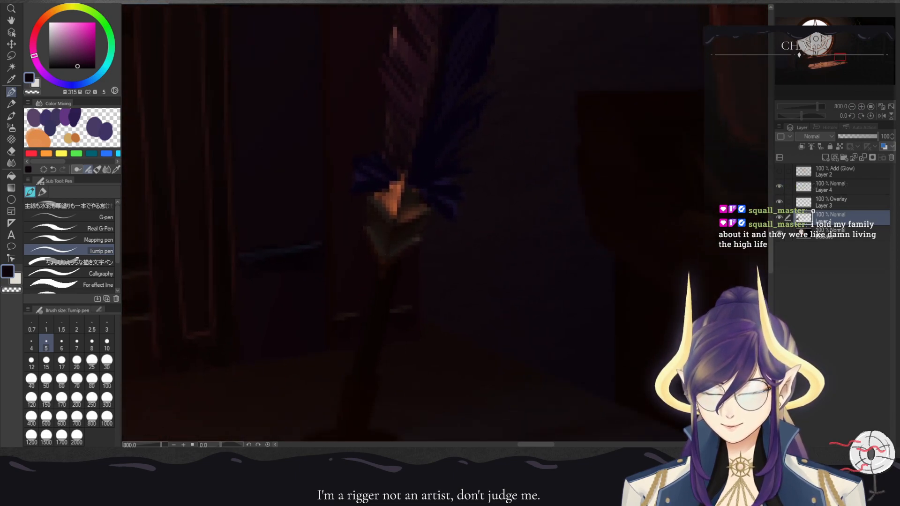
{"action": "left_click", "coordinate": [381, 195], "text": "alt"}
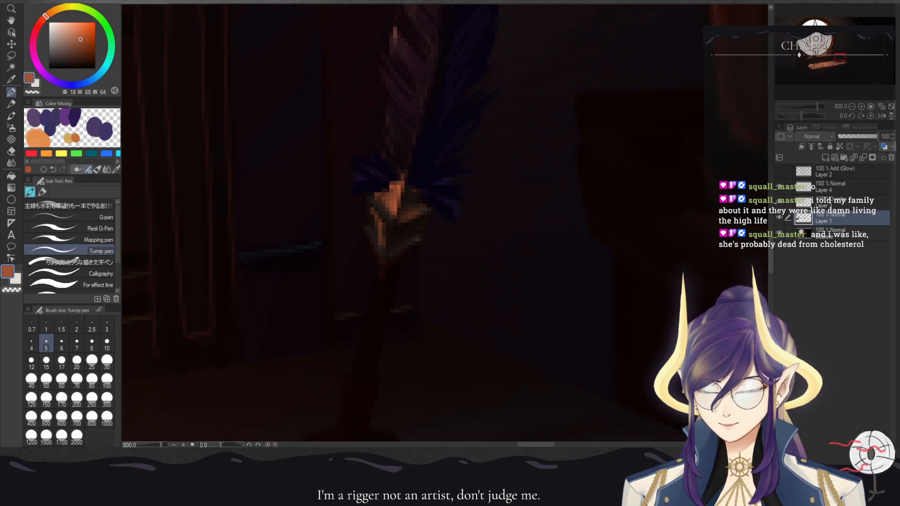
- Clean up the stray dark marks and the outer edge near the quill's tip using sampled plum and background colours
{"action": "left_click", "coordinate": [852, 107]}
{"action": "left_click", "coordinate": [852, 106]}
{"action": "left_click", "coordinate": [852, 107]}
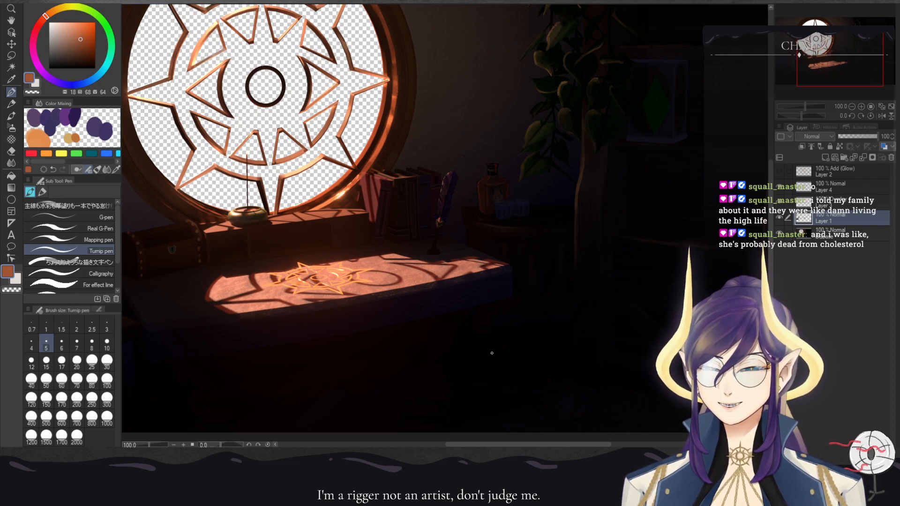
{"action": "left_click", "coordinate": [861, 107]}
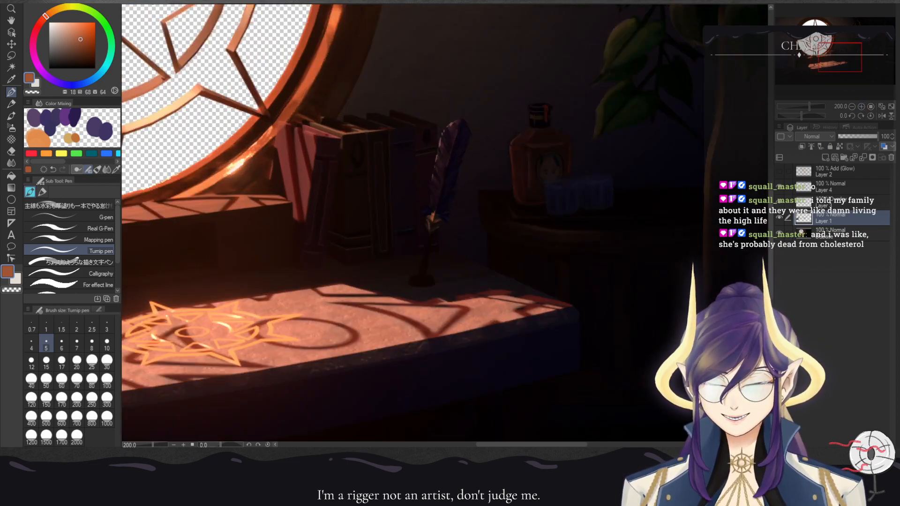
{"action": "left_click", "coordinate": [861, 107]}
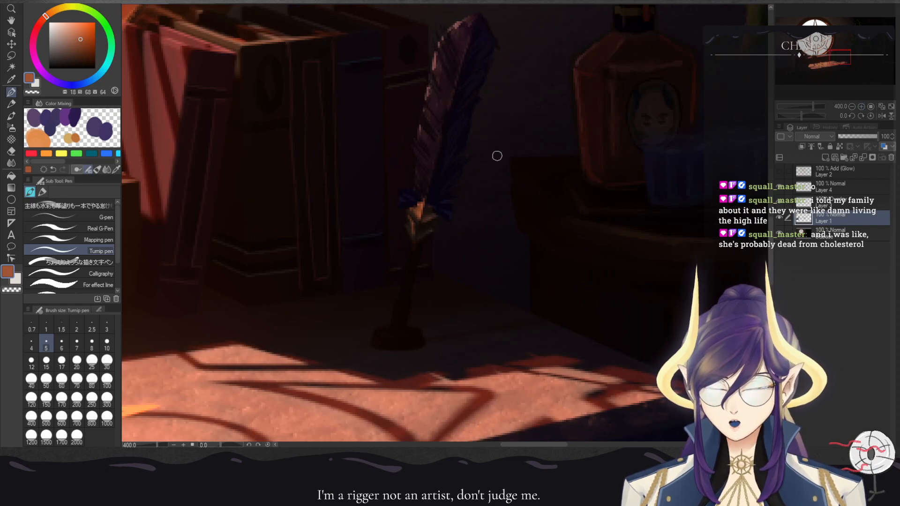
{"action": "left_click_drag", "start_coordinate": [457, 194], "coordinate": [429, 287]}
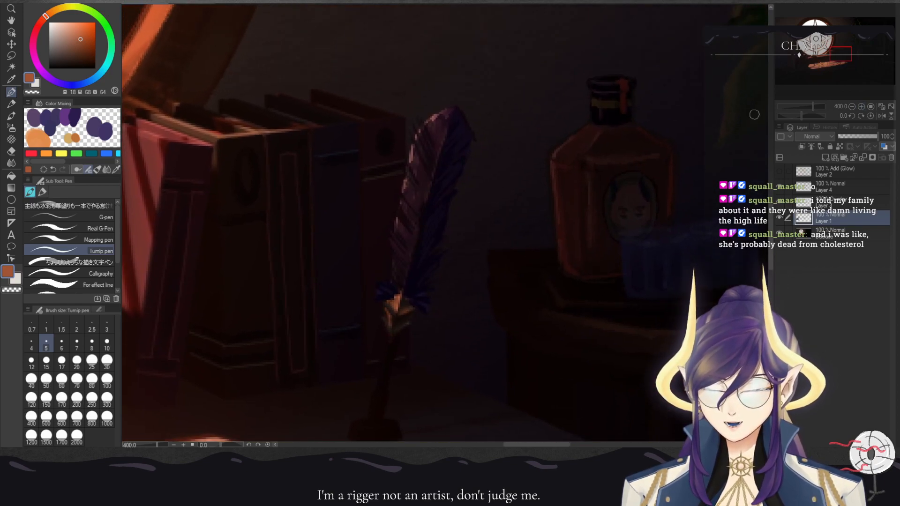
{"action": "left_click", "coordinate": [861, 107]}
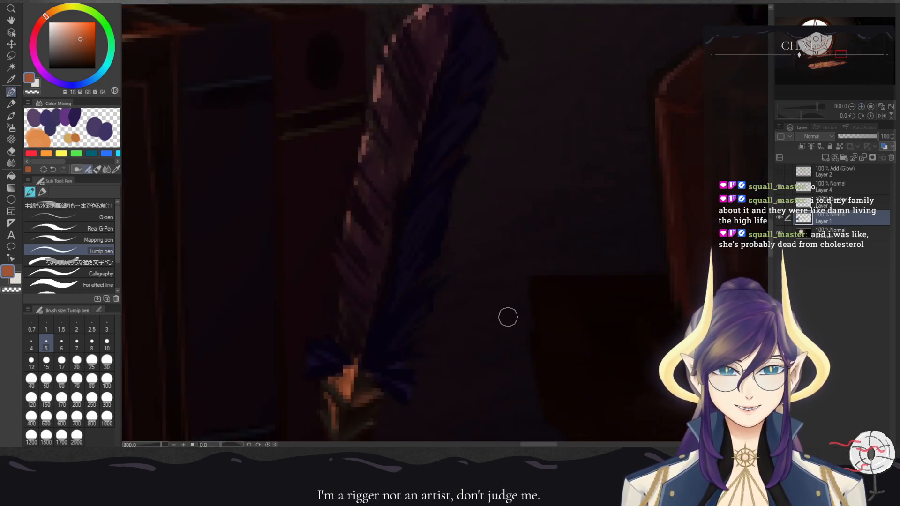
{"action": "scroll", "coordinate": [480, 181], "scroll_direction": "up", "scroll_amount": 3}
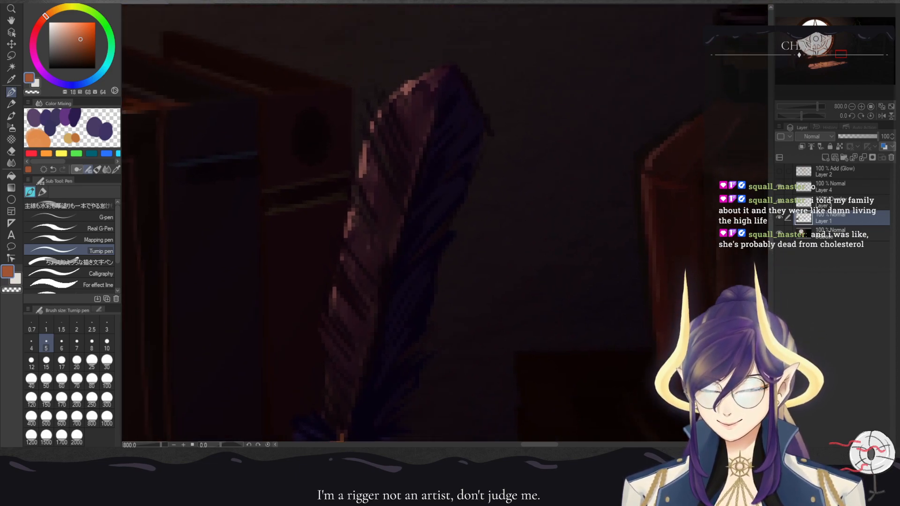
{"action": "left_click", "coordinate": [407, 95], "text": "alt"}
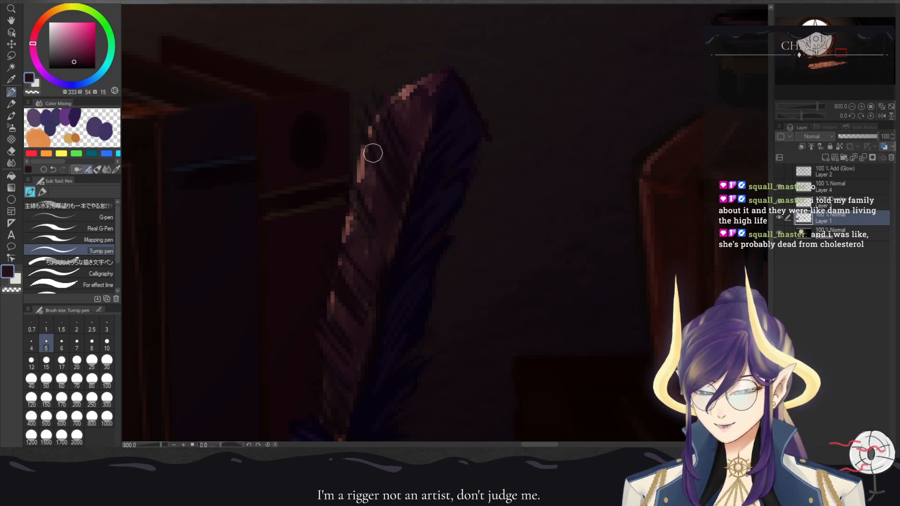
{"action": "left_click", "coordinate": [384, 81], "text": "alt"}
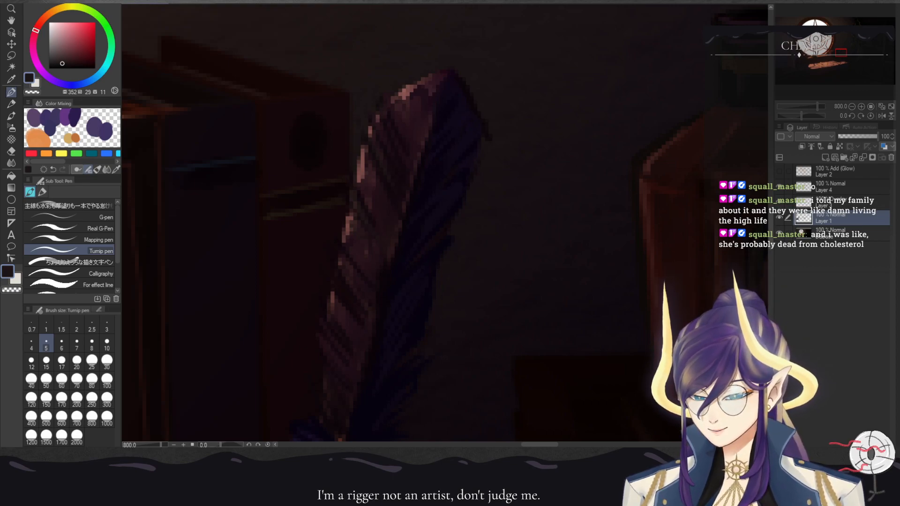
- Outline the dark oval on the book spine beside the quill with a thin ring in a sampled dark brown
{"action": "left_click", "coordinate": [286, 185], "text": "alt"}
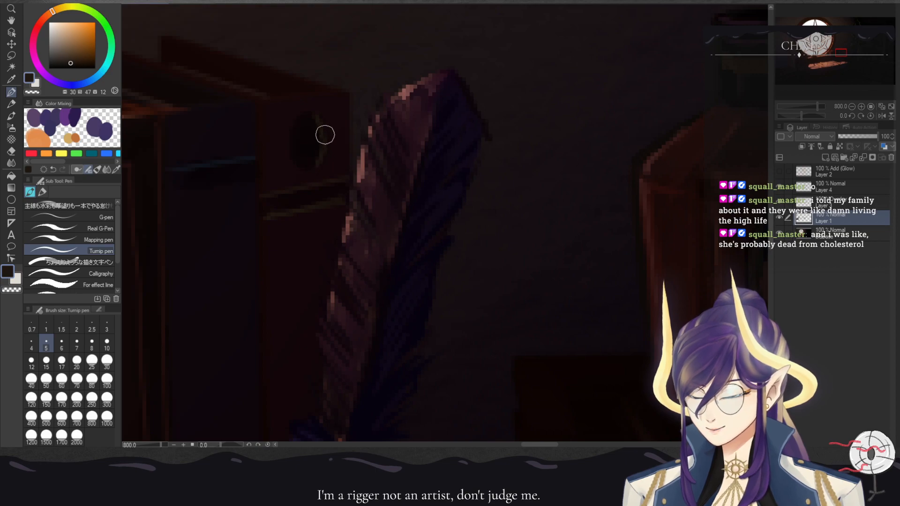
{"action": "mouse_move", "coordinate": [310, 114]}
{"action": "left_mouse_down"}
{"action": "mouse_move", "coordinate": [290, 143]}
{"action": "mouse_move", "coordinate": [299, 169]}
{"action": "mouse_move", "coordinate": [319, 161]}
{"action": "mouse_move", "coordinate": [325, 132]}
{"action": "mouse_move", "coordinate": [314, 110]}
{"action": "mouse_move", "coordinate": [336, 117]}
{"action": "mouse_move", "coordinate": [328, 128]}
{"action": "mouse_move", "coordinate": [309, 110]}
{"action": "mouse_move", "coordinate": [325, 136]}
{"action": "mouse_move", "coordinate": [321, 165]}
{"action": "mouse_move", "coordinate": [308, 172]}
{"action": "mouse_move", "coordinate": [294, 162]}
{"action": "mouse_move", "coordinate": [289, 132]}
{"action": "mouse_move", "coordinate": [315, 113]}
{"action": "left_mouse_up"}
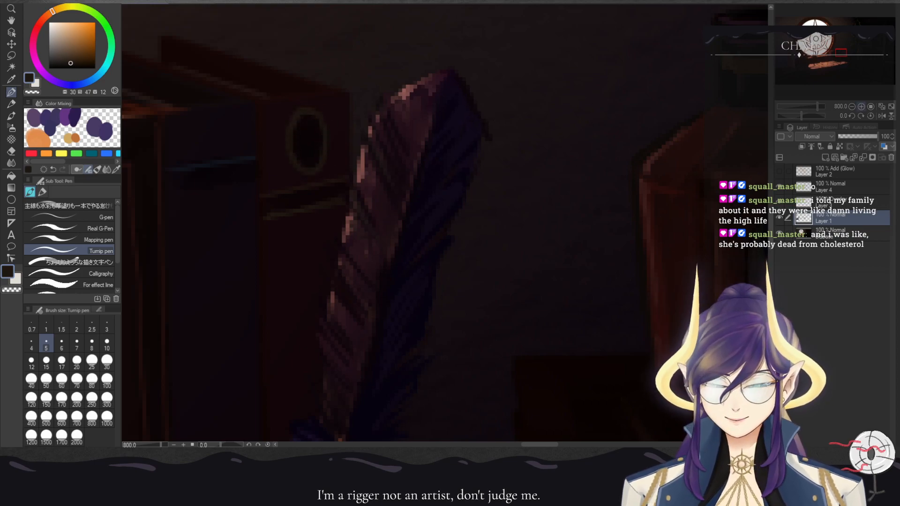
{"action": "left_click", "coordinate": [852, 106]}
{"action": "left_click", "coordinate": [852, 107]}
{"action": "left_click", "coordinate": [851, 107]}
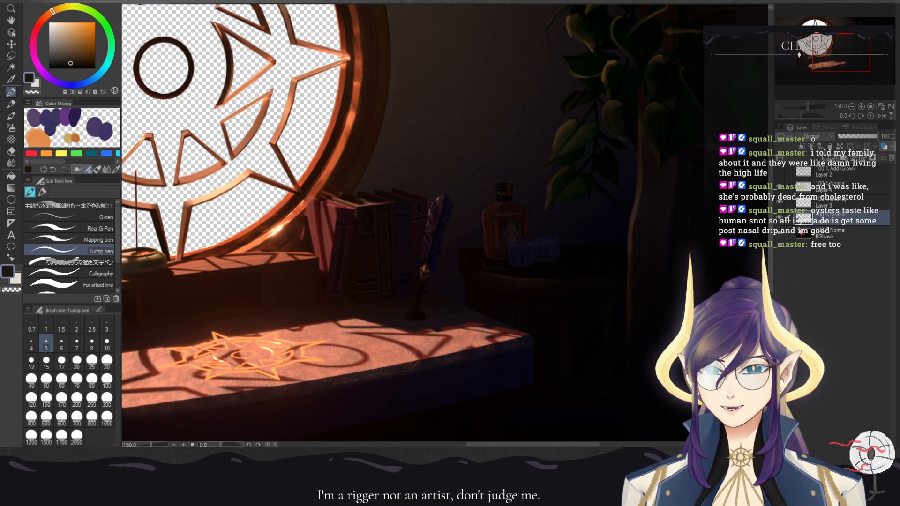
{"action": "left_click", "coordinate": [861, 107]}
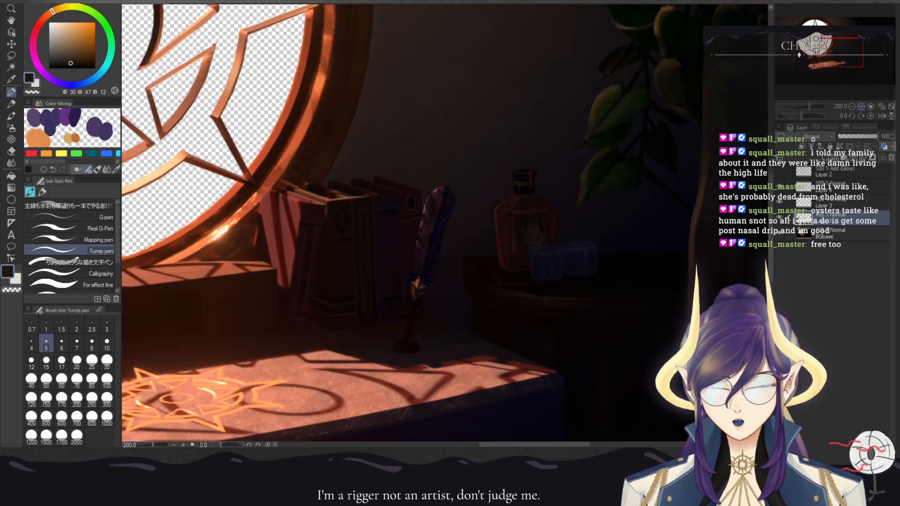
{"action": "left_click", "coordinate": [852, 106]}
{"action": "left_click", "coordinate": [852, 107]}
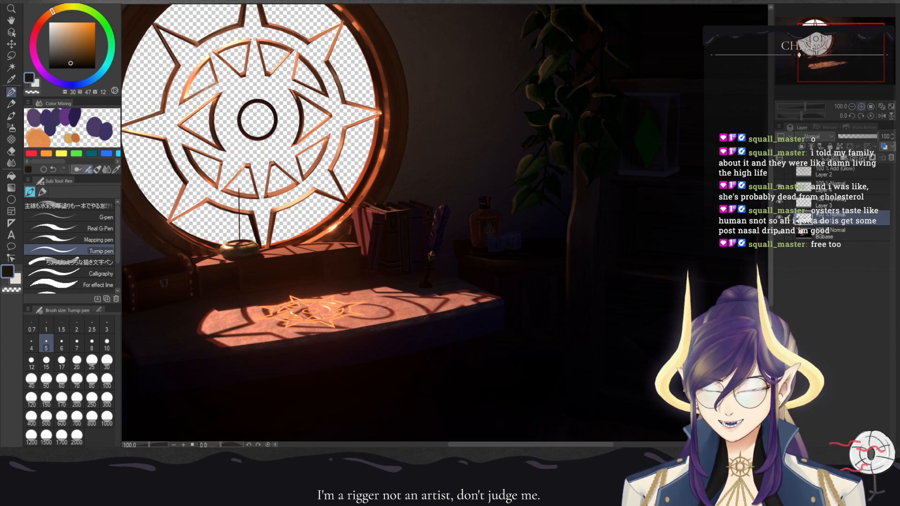
- Darken the frame edges and base of the shelf's glass case with sampled near-black blue using the WaterColor Sai brush
{"action": "mouse_move", "coordinate": [842, 52]}
{"action": "left_mouse_down"}
{"action": "mouse_move", "coordinate": [860, 52]}
{"action": "mouse_move", "coordinate": [856, 44]}
{"action": "left_mouse_up"}
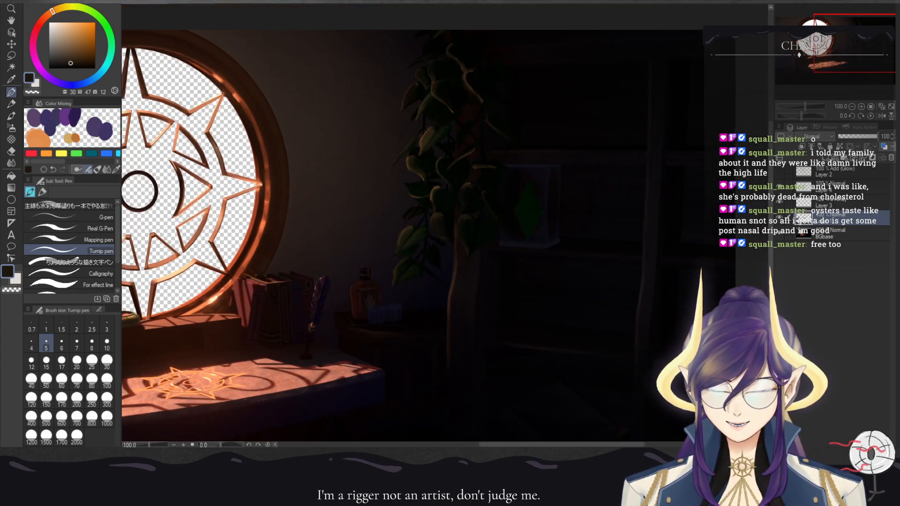
{"action": "left_click", "coordinate": [861, 107]}
{"action": "left_click", "coordinate": [861, 106]}
{"action": "left_click_drag", "start_coordinate": [610, 192], "coordinate": [396, 223]}
{"action": "left_click", "coordinate": [413, 300], "text": "alt"}
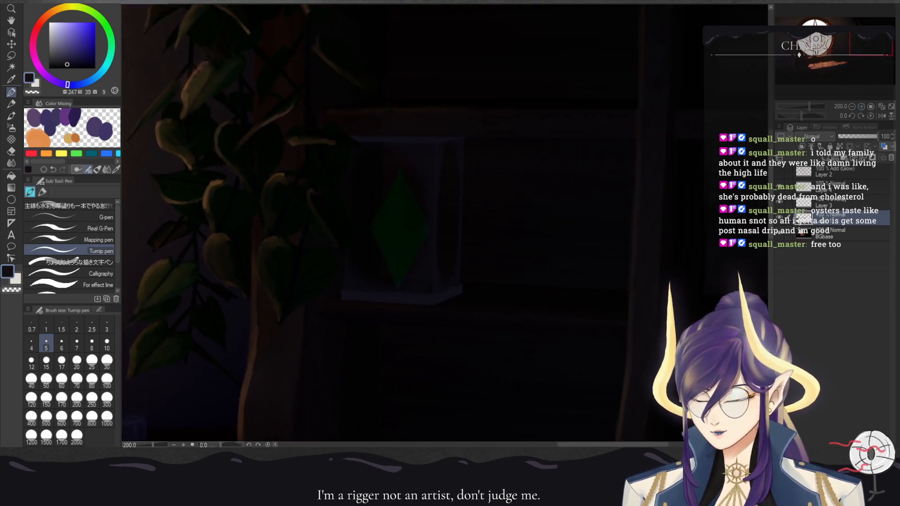
{"action": "left_click_drag", "start_coordinate": [67, 64], "coordinate": [72, 66]}
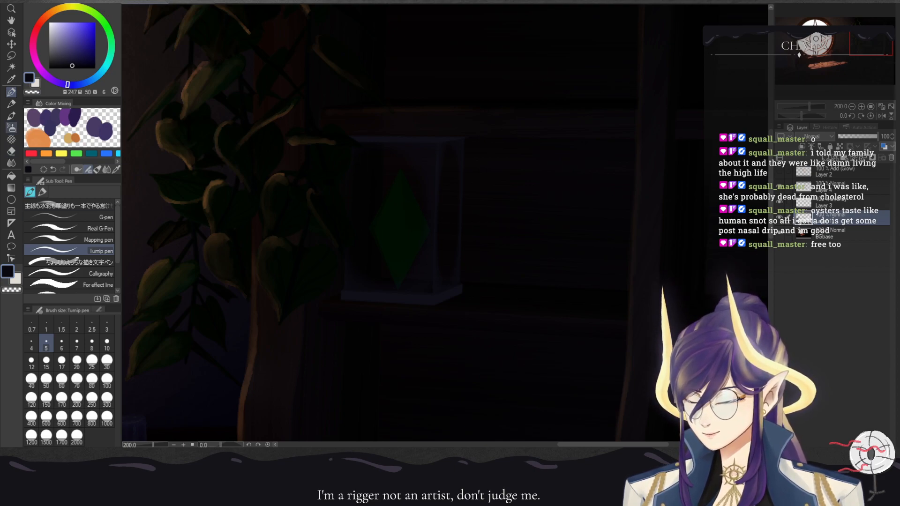
{"action": "left_click", "coordinate": [12, 115]}
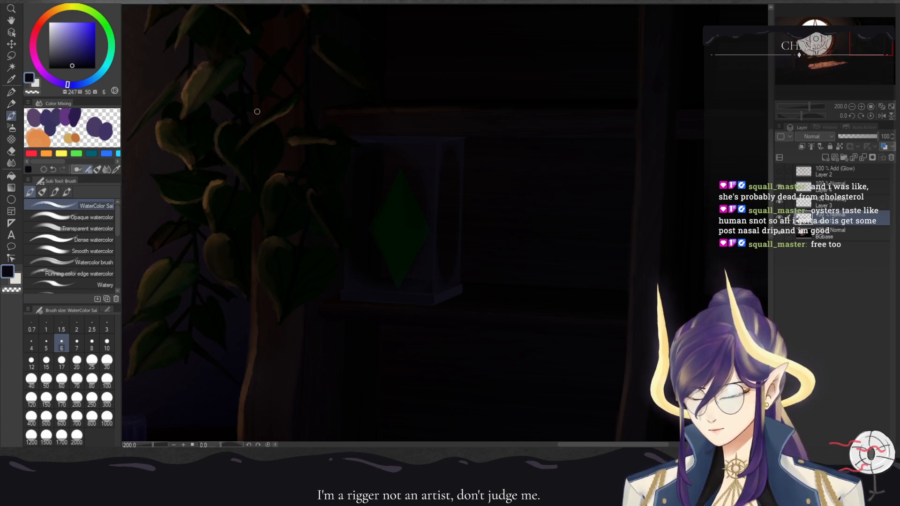
{"action": "left_click", "coordinate": [82, 68]}
{"action": "left_click_drag", "start_coordinate": [448, 291], "coordinate": [435, 301]}
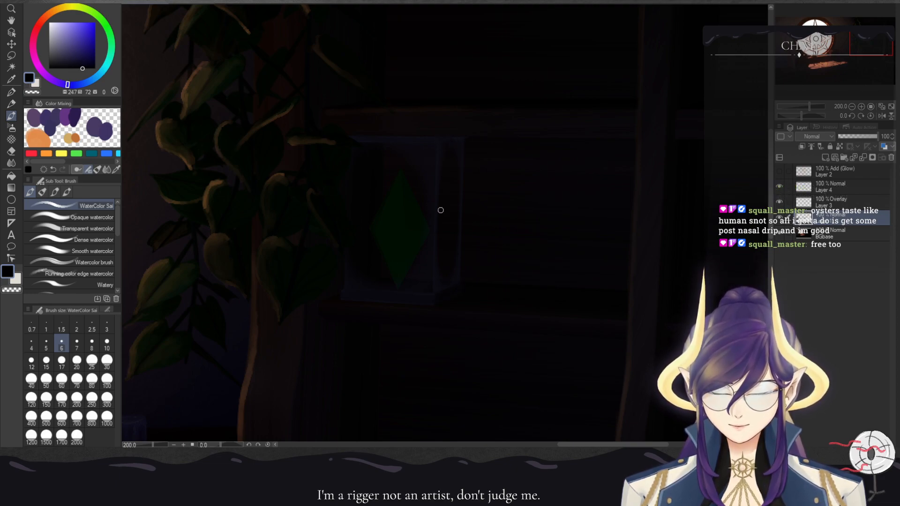
- Paint facets and fine ridge lines on the crystal inside the glass case in deep green, with brush sizes from 4 to 10
{"action": "left_click", "coordinate": [325, 249], "text": "alt"}
{"action": "left_click", "coordinate": [92, 61]}
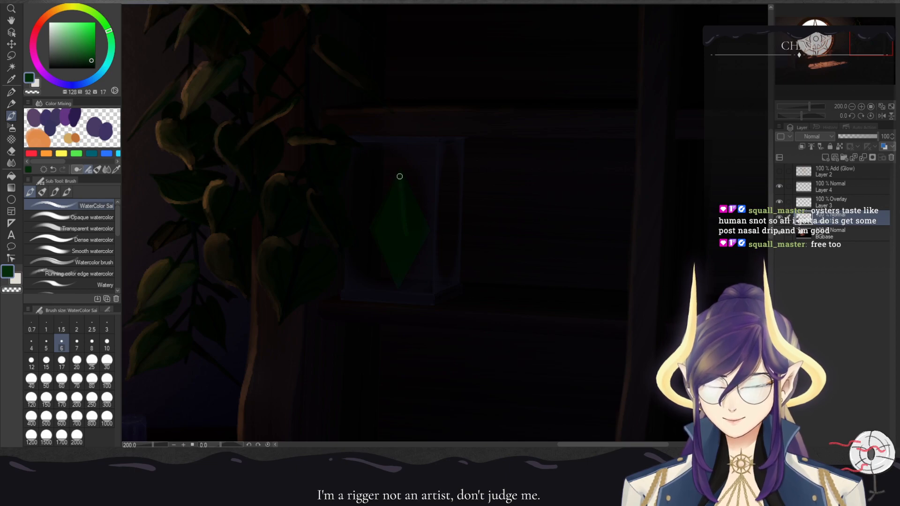
{"action": "key", "text": "p"}
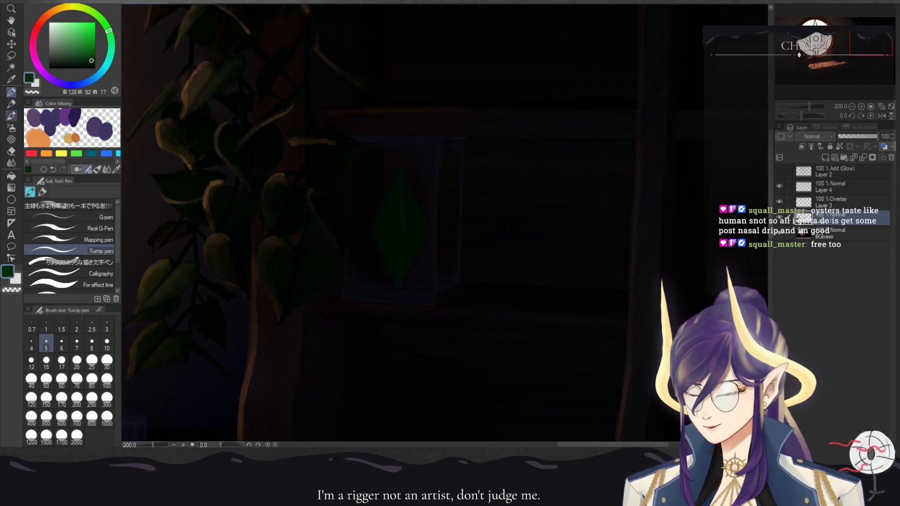
{"action": "left_click", "coordinate": [12, 116]}
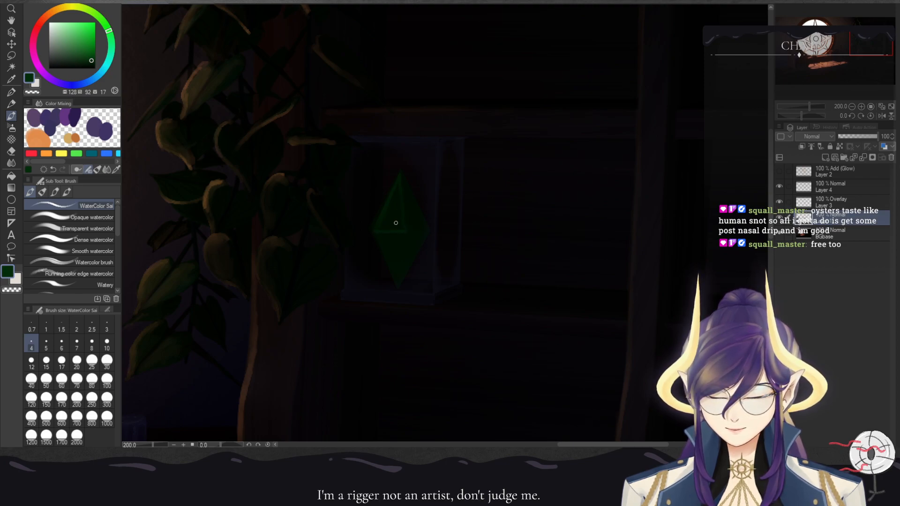
{"action": "left_click", "coordinate": [107, 343]}
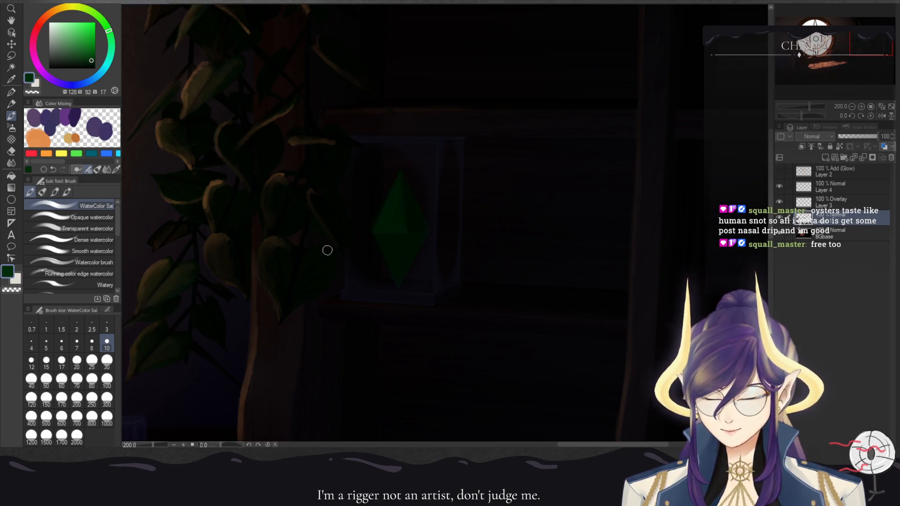
{"action": "left_click", "coordinate": [46, 343]}
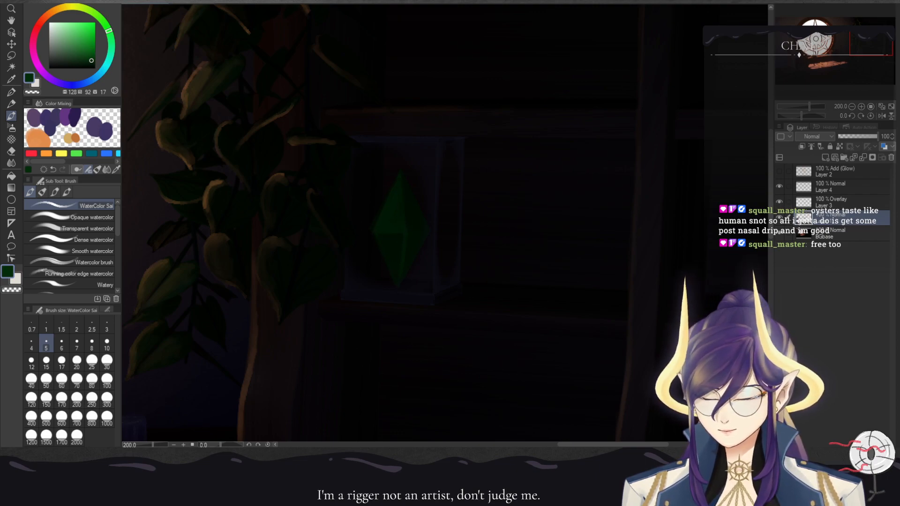
{"action": "left_click", "coordinate": [107, 343]}
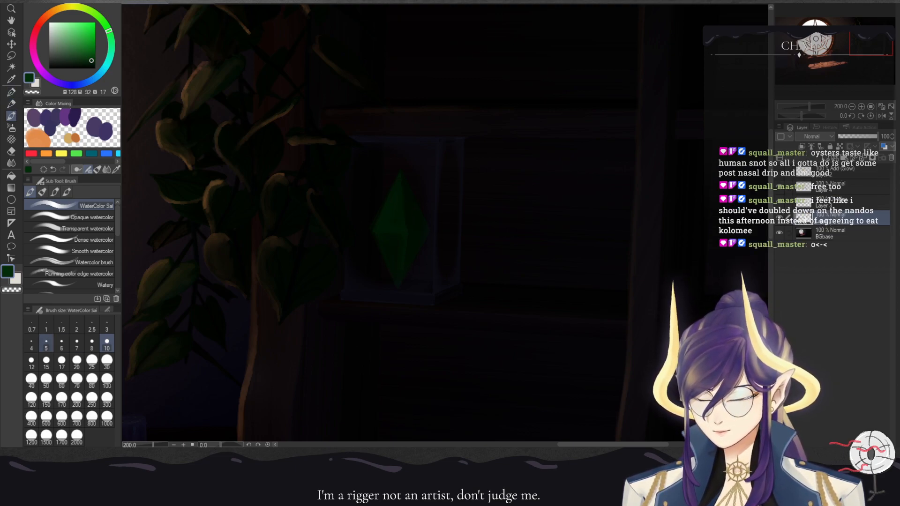
{"action": "left_click", "coordinate": [32, 344]}
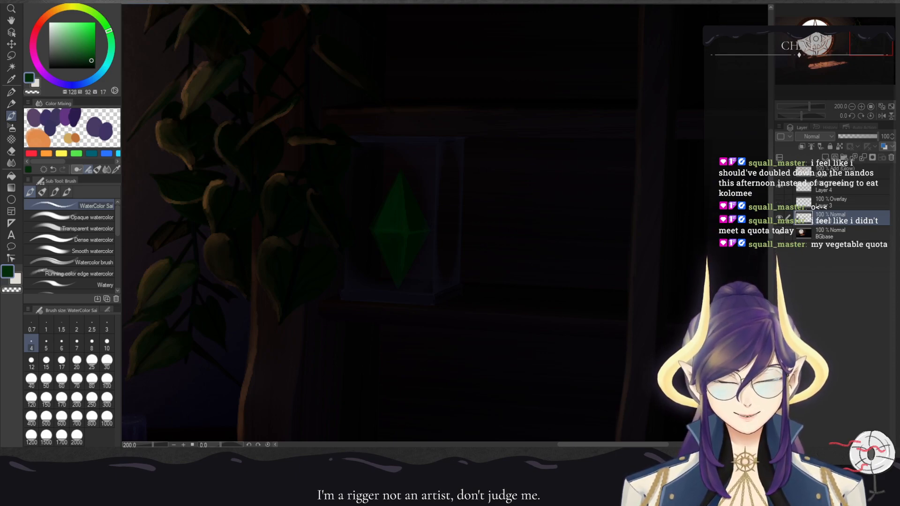
- Glaze a dark blue sampled from the case over the crystal and the glass front on Layer 3 with a size 20 brush
{"action": "left_click", "coordinate": [844, 202]}
{"action": "left_click", "coordinate": [852, 107]}
{"action": "left_click", "coordinate": [852, 107]}
{"action": "left_click", "coordinate": [852, 107]}
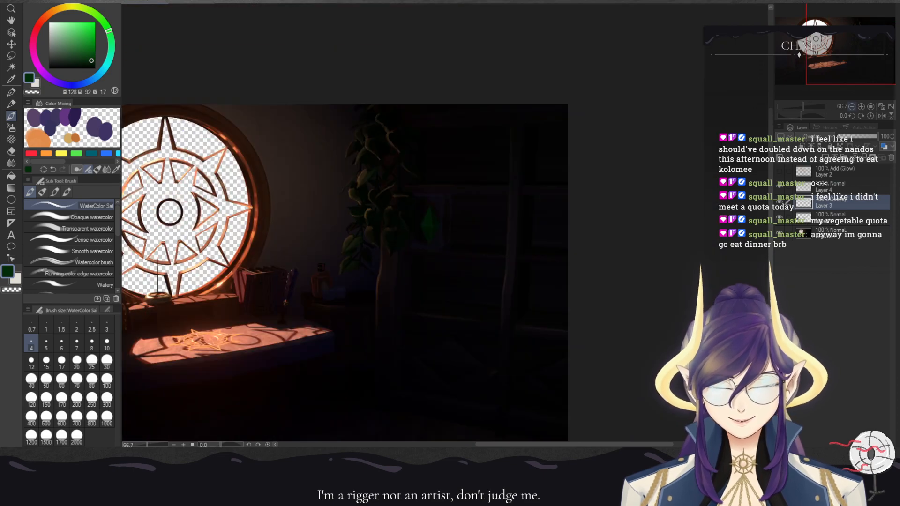
{"action": "left_click", "coordinate": [852, 106]}
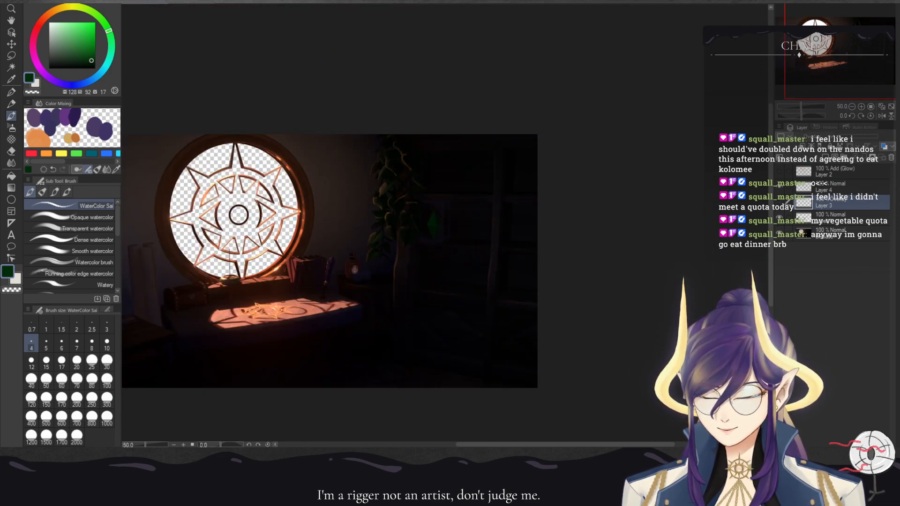
{"action": "left_click", "coordinate": [861, 106]}
{"action": "left_click", "coordinate": [861, 107]}
{"action": "left_click", "coordinate": [861, 106]}
{"action": "key", "text": "ctrl+e"}
{"action": "key", "text": "ctrl+z"}
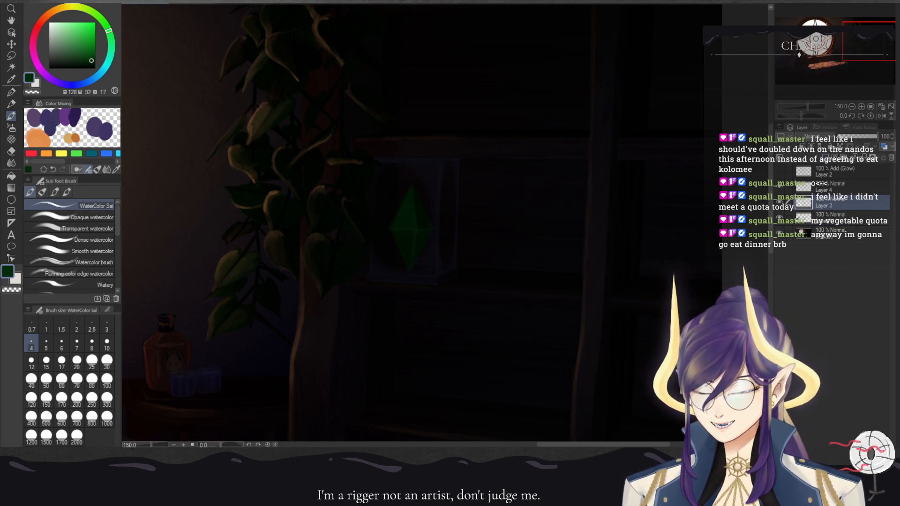
{"action": "left_click", "coordinate": [417, 184], "text": "alt"}
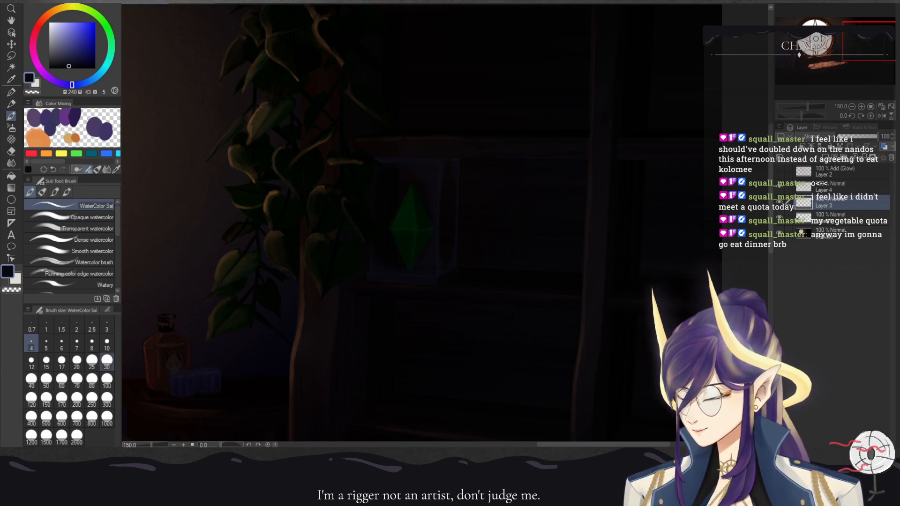
{"action": "left_click", "coordinate": [77, 360]}
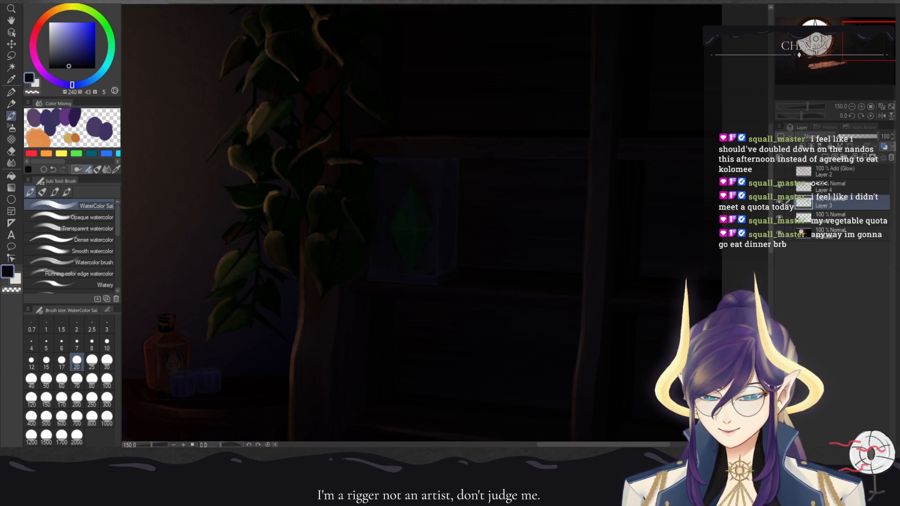
- Paint diagonal reflection streaks across the case's glass front in a lighter muted blue, with brush sizes 4 and 10
{"action": "left_click", "coordinate": [64, 60]}
{"action": "left_click", "coordinate": [32, 344]}
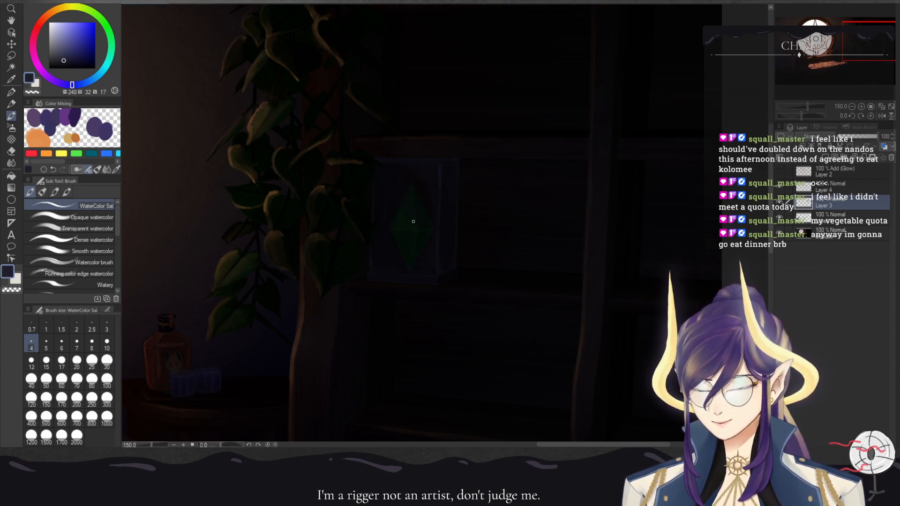
{"action": "left_click", "coordinate": [106, 345]}
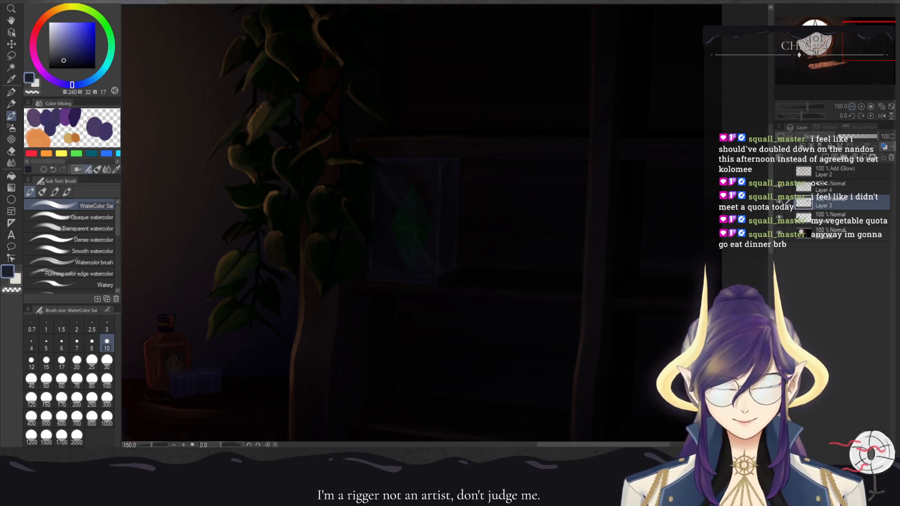
{"action": "left_click", "coordinate": [852, 106]}
{"action": "left_click", "coordinate": [851, 106]}
{"action": "left_click", "coordinate": [852, 107]}
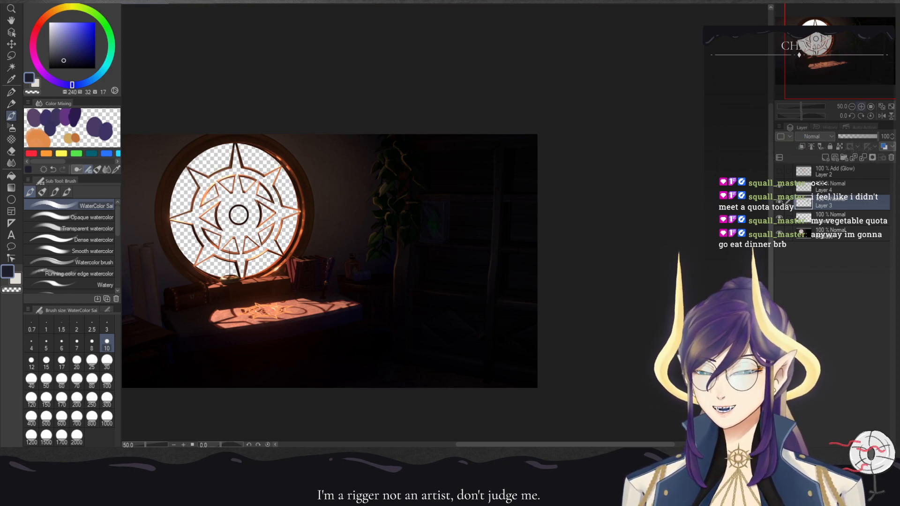
- Add a new layer above Layer 3 and brush a soft green glow over the crystal and its case at size 100
{"action": "left_click", "coordinate": [861, 106]}
{"action": "left_click", "coordinate": [861, 106]}
{"action": "left_click", "coordinate": [861, 107]}
{"action": "left_click", "coordinate": [825, 157]}
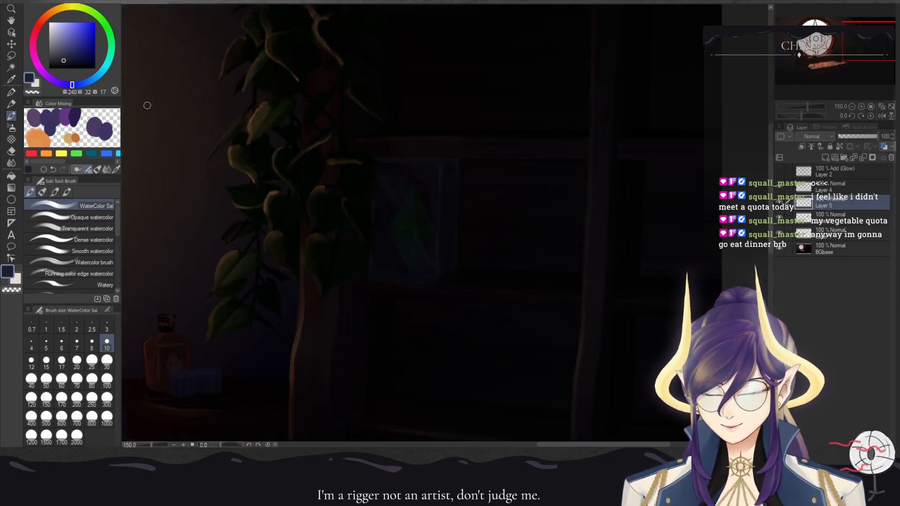
{"action": "left_click", "coordinate": [111, 51]}
{"action": "left_click", "coordinate": [111, 42]}
{"action": "left_click", "coordinate": [78, 49]}
{"action": "left_click", "coordinate": [84, 55]}
{"action": "left_click", "coordinate": [107, 380]}
{"action": "mouse_move", "coordinate": [412, 195]}
{"action": "left_mouse_down"}
{"action": "mouse_move", "coordinate": [404, 257]}
{"action": "mouse_move", "coordinate": [415, 260]}
{"action": "mouse_move", "coordinate": [419, 224]}
{"action": "mouse_move", "coordinate": [412, 203]}
{"action": "left_mouse_up"}
- Set the green glow layer to 26% opacity and Add (Glow) blending
{"action": "left_click", "coordinate": [848, 137]}
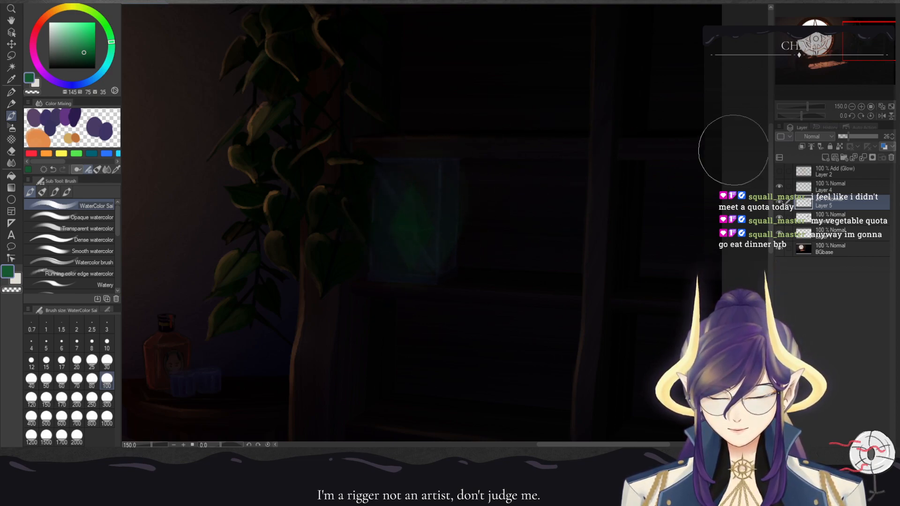
{"action": "left_click", "coordinate": [815, 137]}
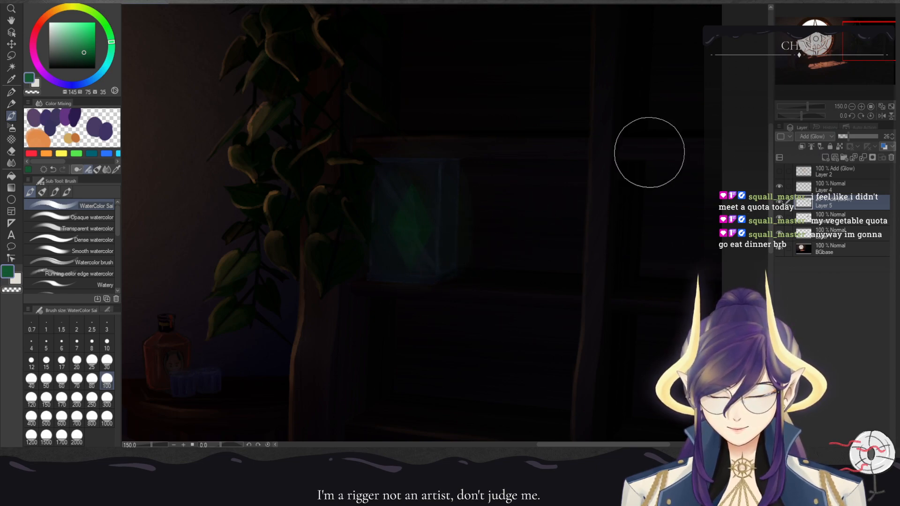
{"action": "left_click", "coordinate": [852, 106]}
{"action": "left_click", "coordinate": [852, 107]}
{"action": "left_click", "coordinate": [852, 107]}
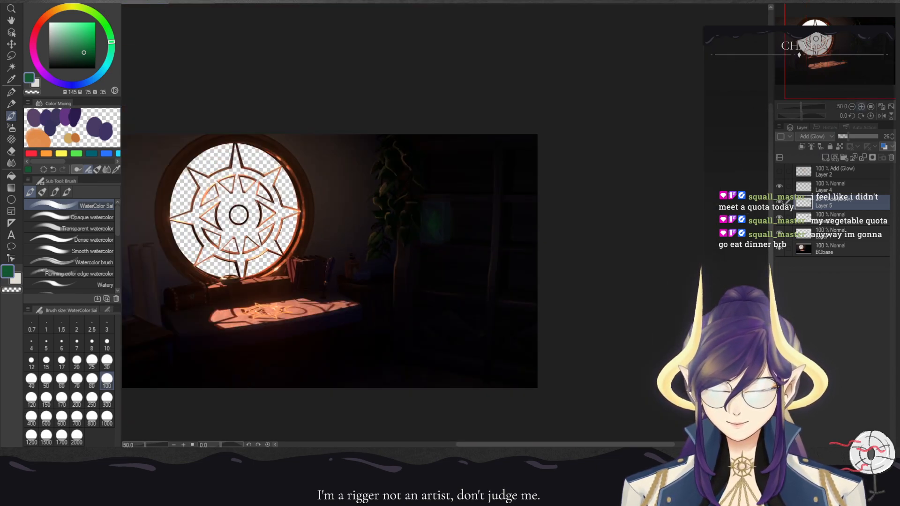
- Add thin, brighter green light accents along the glass case's edges, the nearby leaves and the shelf with a size 5 brush
{"action": "left_click", "coordinate": [861, 107]}
{"action": "left_click", "coordinate": [861, 107]}
{"action": "left_click", "coordinate": [861, 106]}
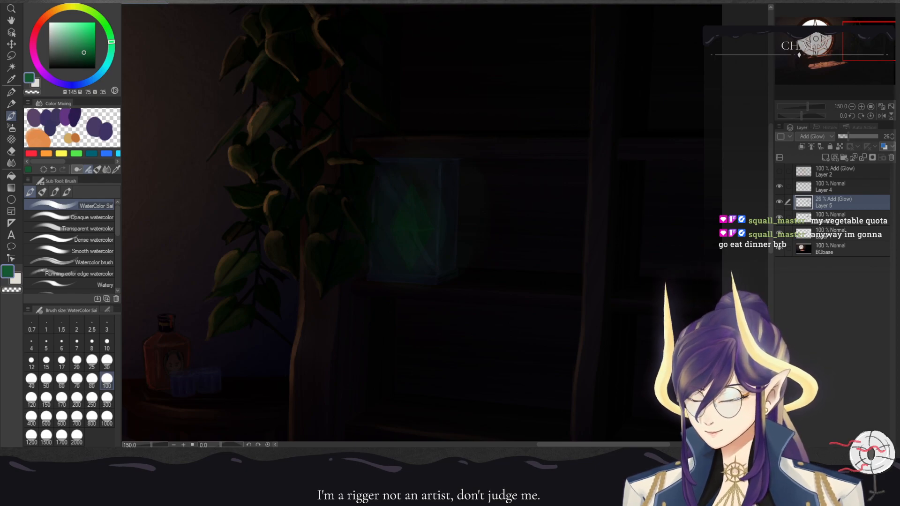
{"action": "left_click", "coordinate": [92, 47]}
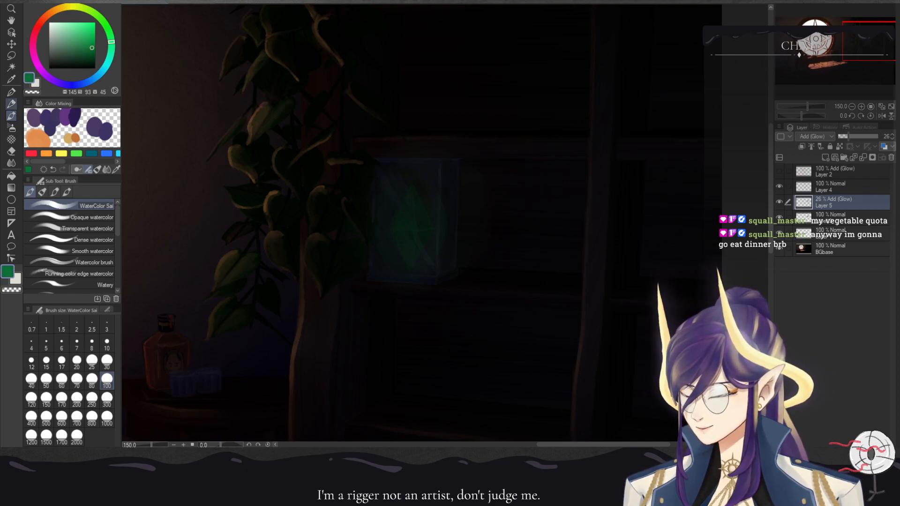
{"action": "left_click", "coordinate": [46, 346]}
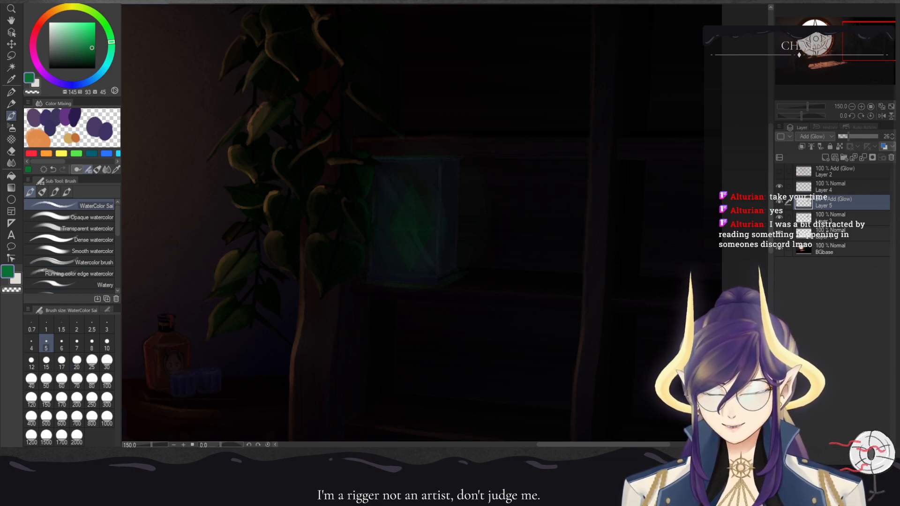
- Compare the whole painting with and without the retouching by toggling the visibility of the layer directly above BGbase
{"action": "left_click", "coordinate": [852, 107]}
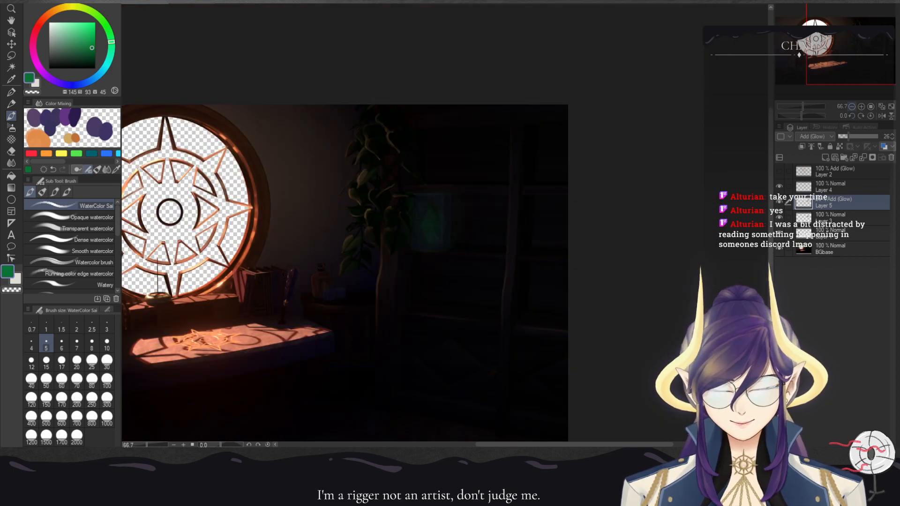
{"action": "left_click", "coordinate": [851, 106]}
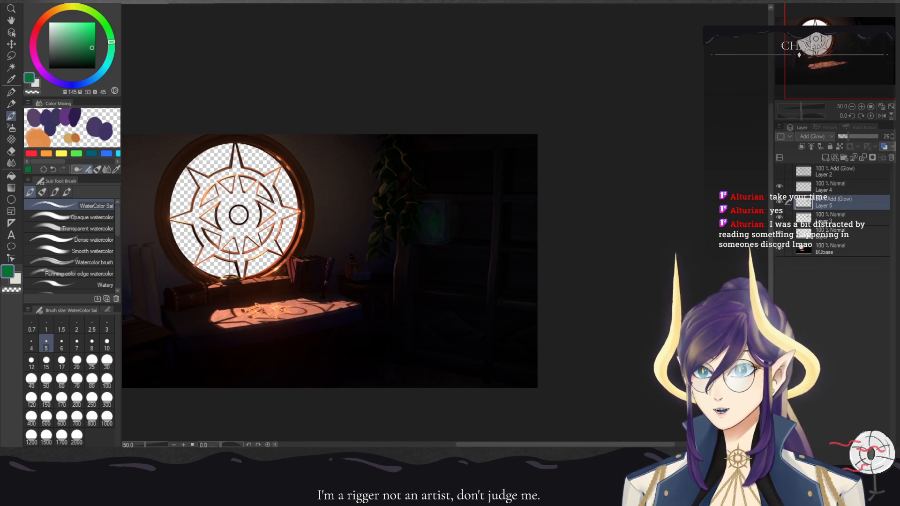
{"action": "left_click", "coordinate": [861, 107]}
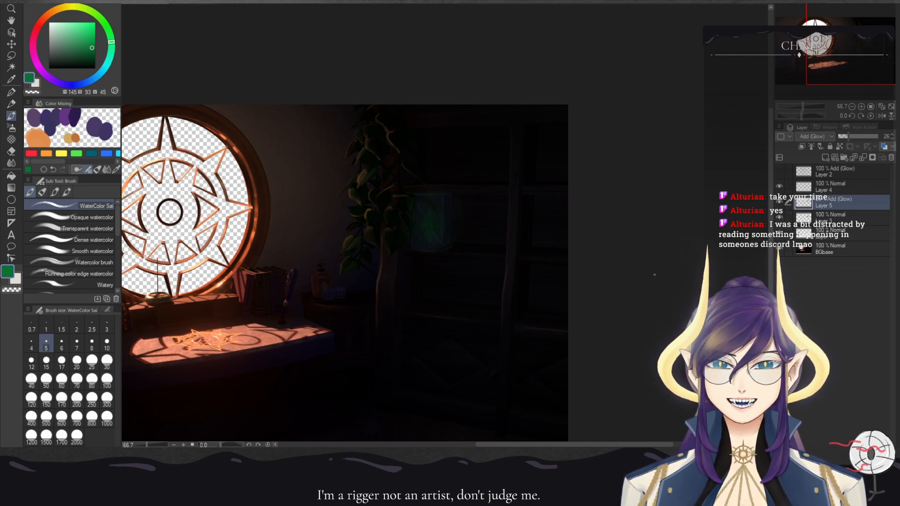
{"action": "mouse_move", "coordinate": [300, 272]}
{"action": "left_mouse_down"}
{"action": "mouse_move", "coordinate": [410, 210]}
{"action": "mouse_move", "coordinate": [439, 240]}
{"action": "mouse_move", "coordinate": [499, 163]}
{"action": "mouse_move", "coordinate": [488, 196]}
{"action": "left_mouse_up"}
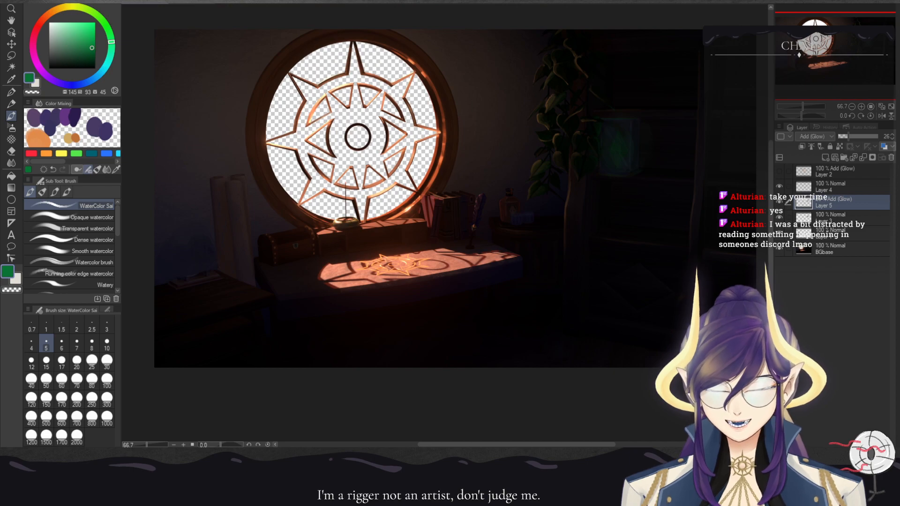
{"action": "left_click", "coordinate": [779, 233]}
{"action": "left_click", "coordinate": [779, 233]}
{"action": "left_click", "coordinate": [779, 233]}
{"action": "left_click", "coordinate": [779, 233]}
{"action": "left_click", "coordinate": [779, 233]}
{"action": "left_click", "coordinate": [779, 232]}
{"action": "left_click", "coordinate": [779, 233]}
{"action": "left_click", "coordinate": [779, 233]}
{"action": "left_click", "coordinate": [779, 233]}
{"action": "left_click", "coordinate": [779, 233]}
{"action": "left_click", "coordinate": [779, 233]}
{"action": "left_click", "coordinate": [779, 233]}
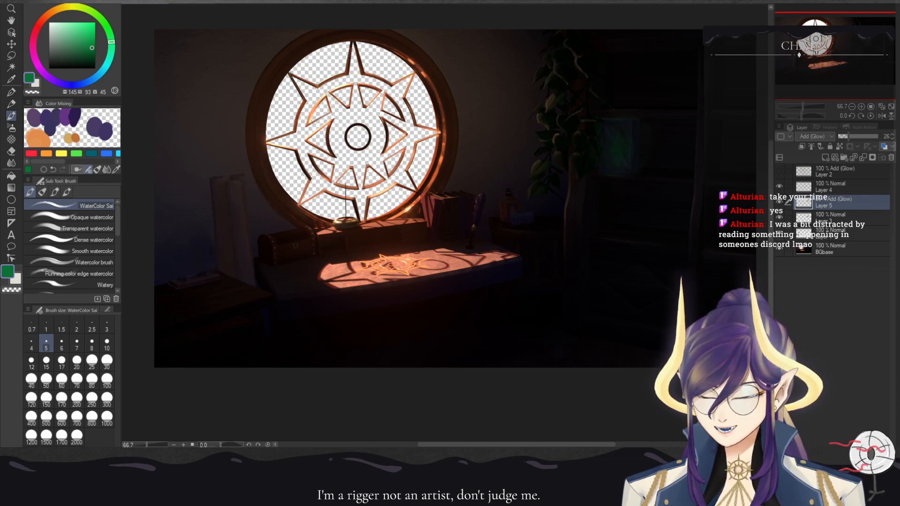
{"action": "left_click", "coordinate": [779, 233]}
{"action": "left_click", "coordinate": [779, 233]}
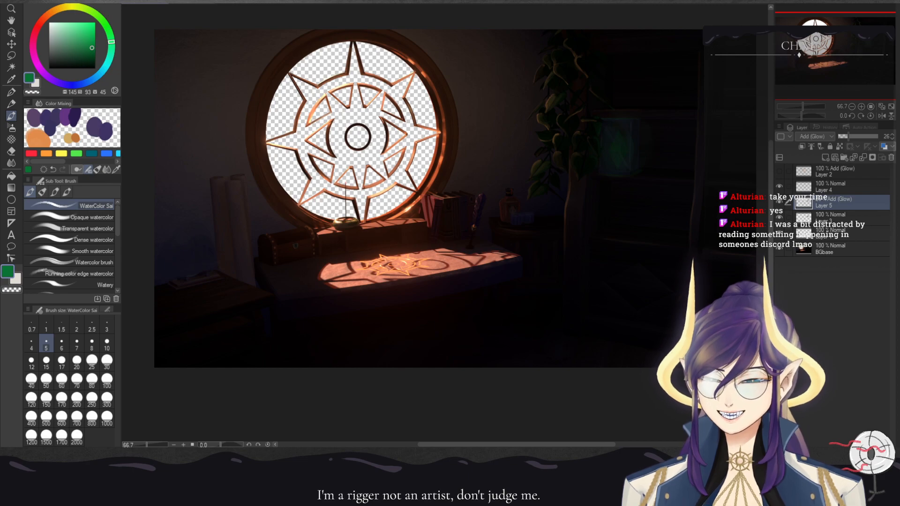
{"action": "left_click", "coordinate": [778, 233]}
{"action": "left_click", "coordinate": [779, 233]}
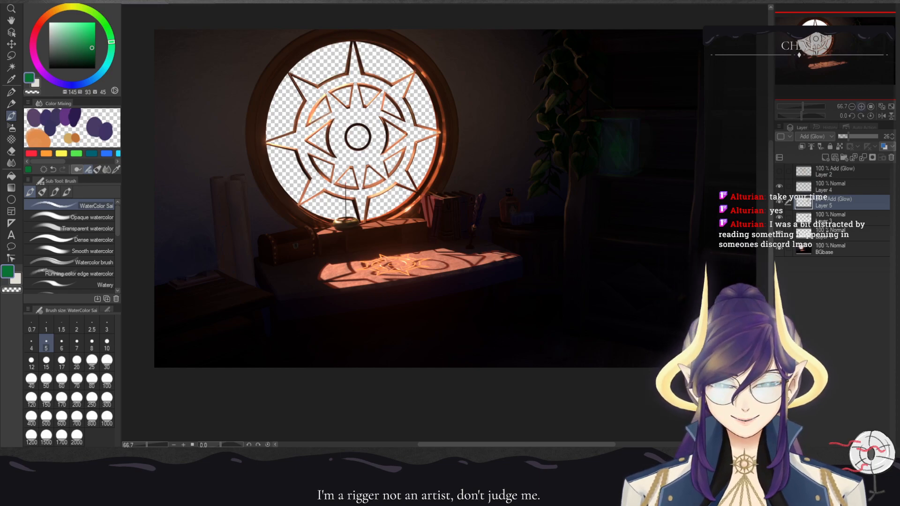
{"action": "left_click", "coordinate": [861, 107]}
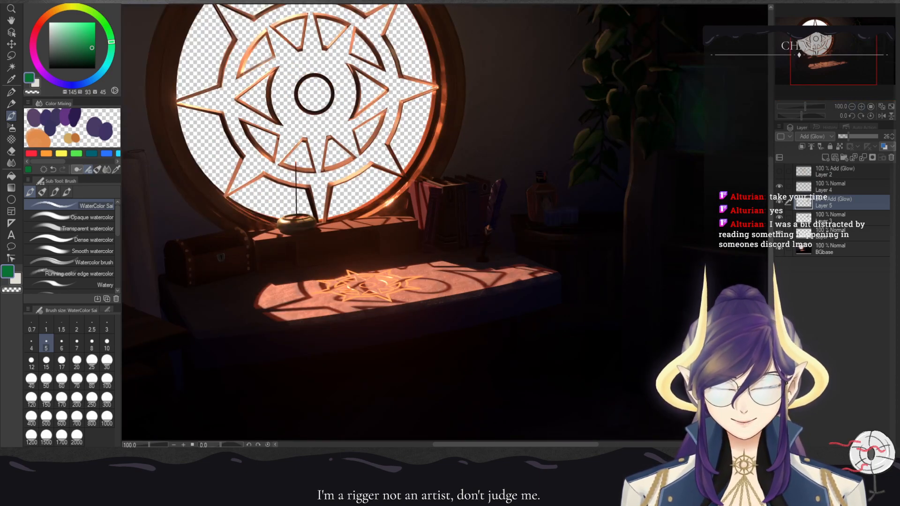
- Draw two stacked drawers with round knobs at the right end of the desk shelf on Layer 1, using near-black brown at brush size 3
{"action": "left_click_drag", "start_coordinate": [821, 44], "coordinate": [818, 65]}
{"action": "left_click", "coordinate": [861, 107]}
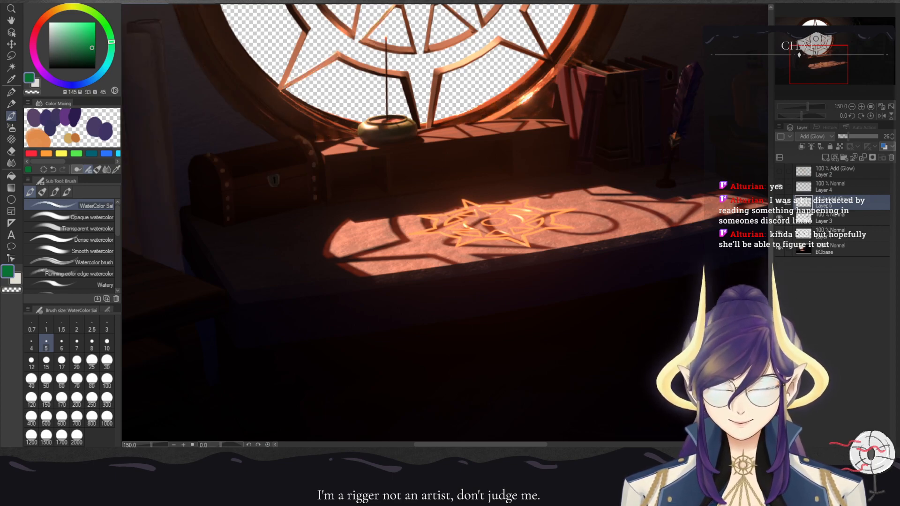
{"action": "left_click", "coordinate": [844, 233]}
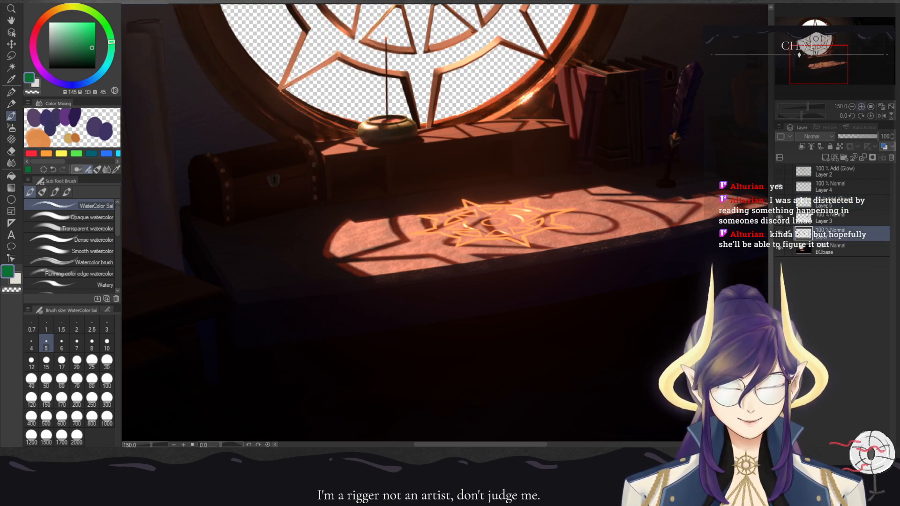
{"action": "key", "text": "ctrl+plus"}
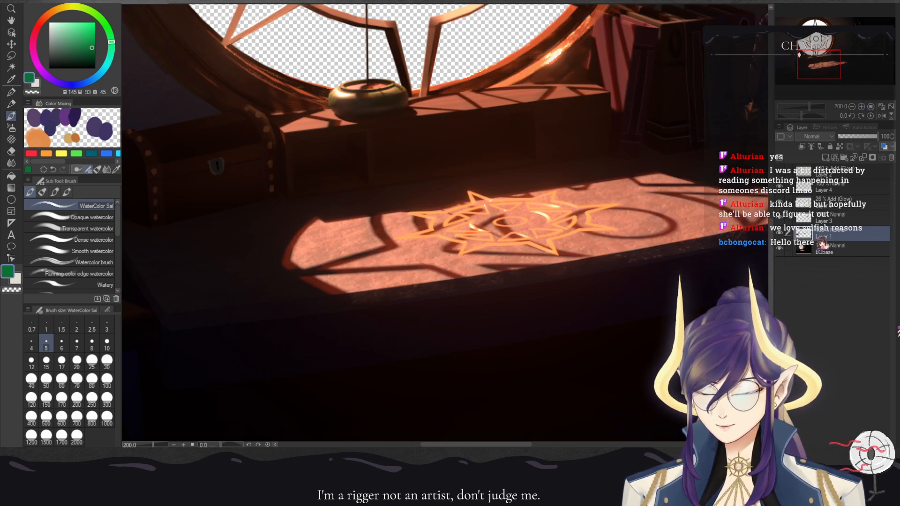
{"action": "left_click_drag", "start_coordinate": [320, 258], "coordinate": [192, 313]}
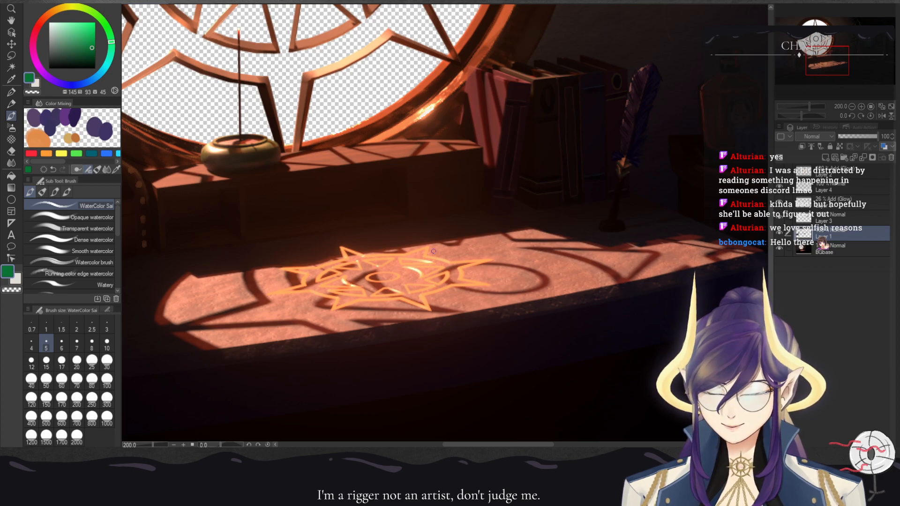
{"action": "scroll", "coordinate": [451, 253], "scroll_direction": "up", "scroll_amount": 5}
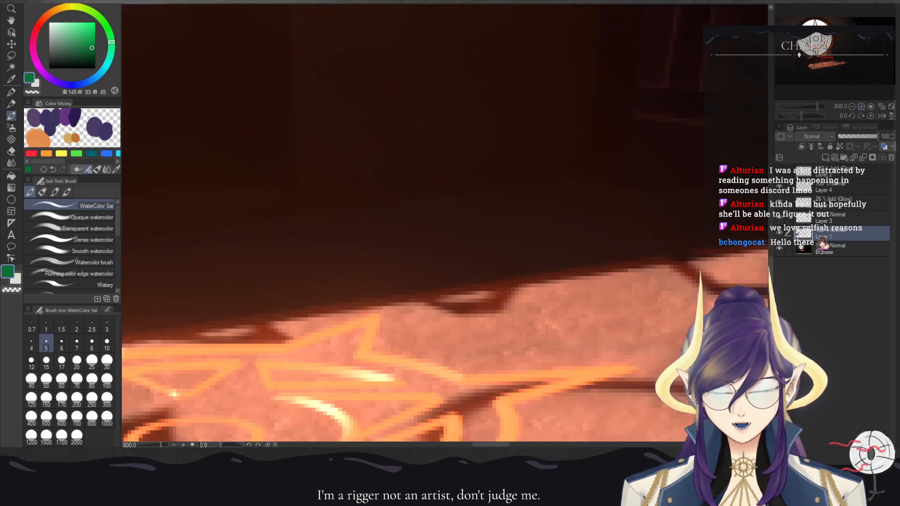
{"action": "scroll", "coordinate": [451, 254], "scroll_direction": "down", "scroll_amount": 2}
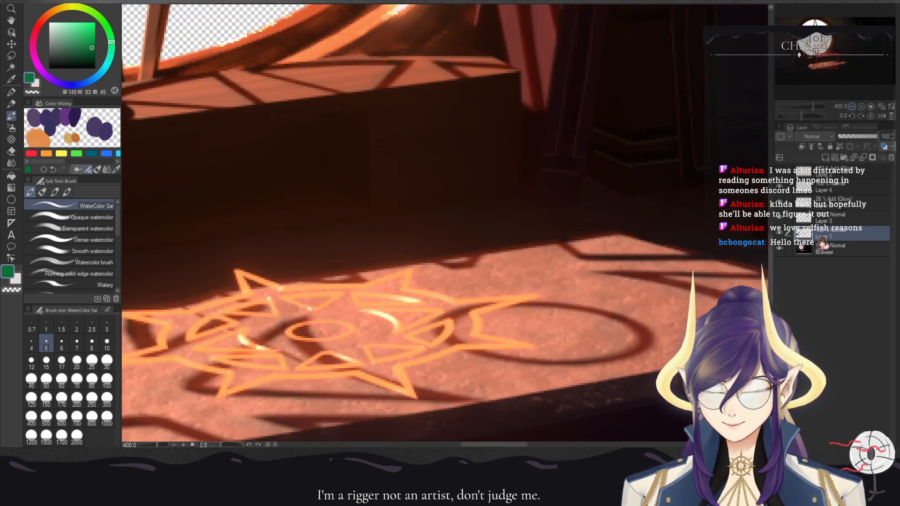
{"action": "left_click", "coordinate": [280, 168], "text": "alt"}
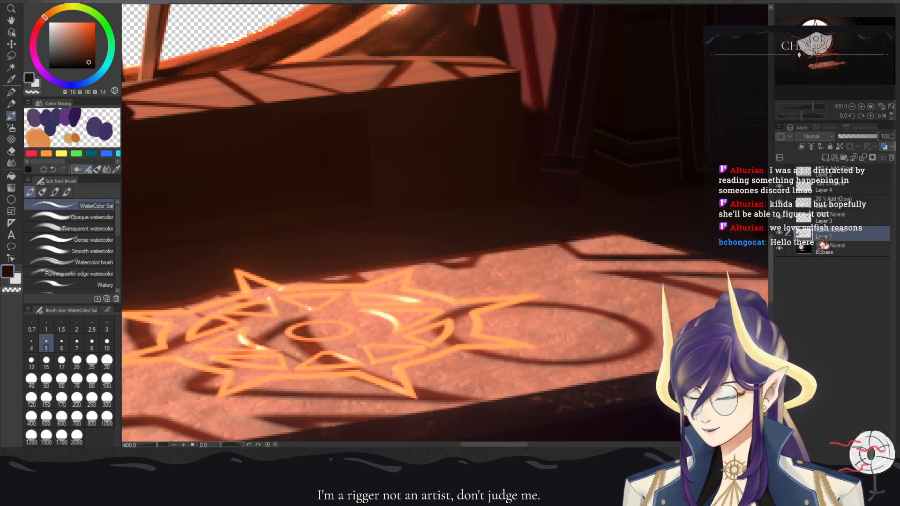
{"action": "left_click", "coordinate": [88, 64]}
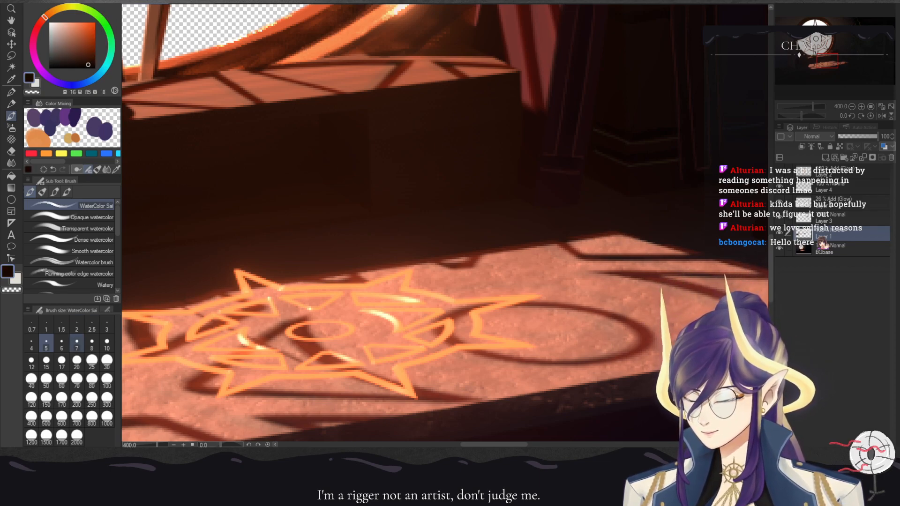
{"action": "left_click", "coordinate": [107, 326]}
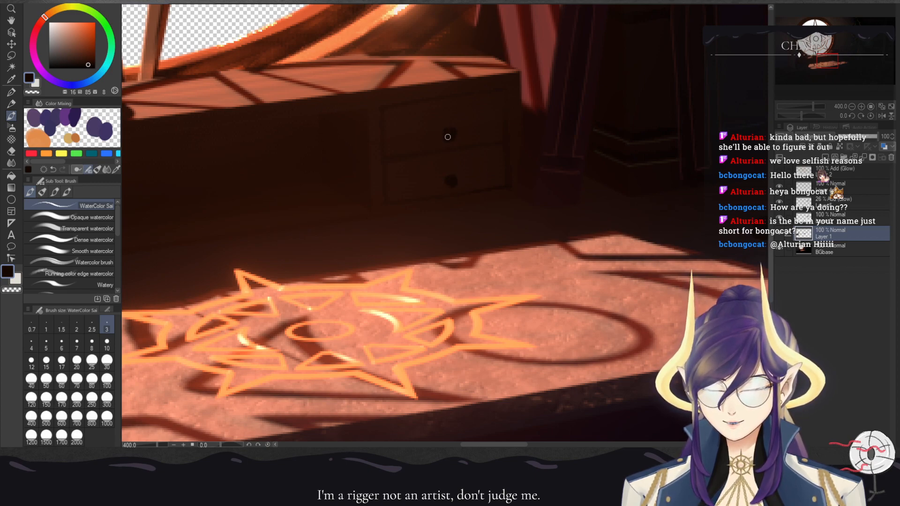
- Paint small highlights on both drawer knobs with progressively lighter browns, HSV 16/73/16 and 16/60/33
{"action": "left_click", "coordinate": [851, 107]}
{"action": "left_click", "coordinate": [851, 106]}
{"action": "left_click", "coordinate": [851, 106]}
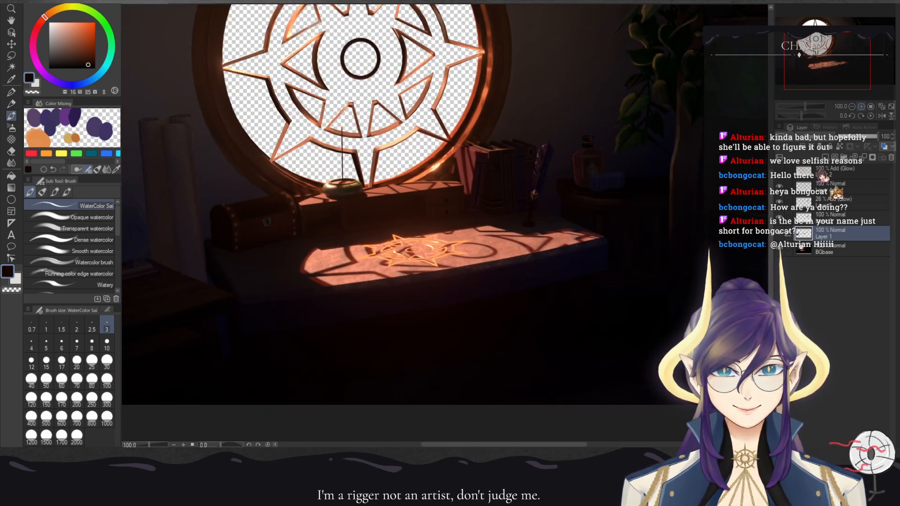
{"action": "left_click", "coordinate": [861, 106]}
{"action": "left_click", "coordinate": [861, 106]}
{"action": "left_click", "coordinate": [861, 106]}
{"action": "left_click", "coordinate": [861, 106]}
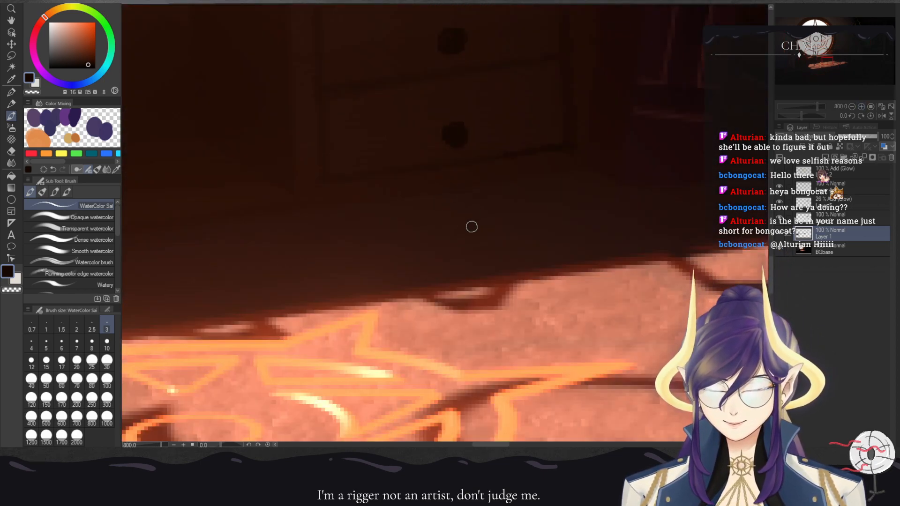
{"action": "left_click_drag", "start_coordinate": [470, 228], "coordinate": [390, 337]}
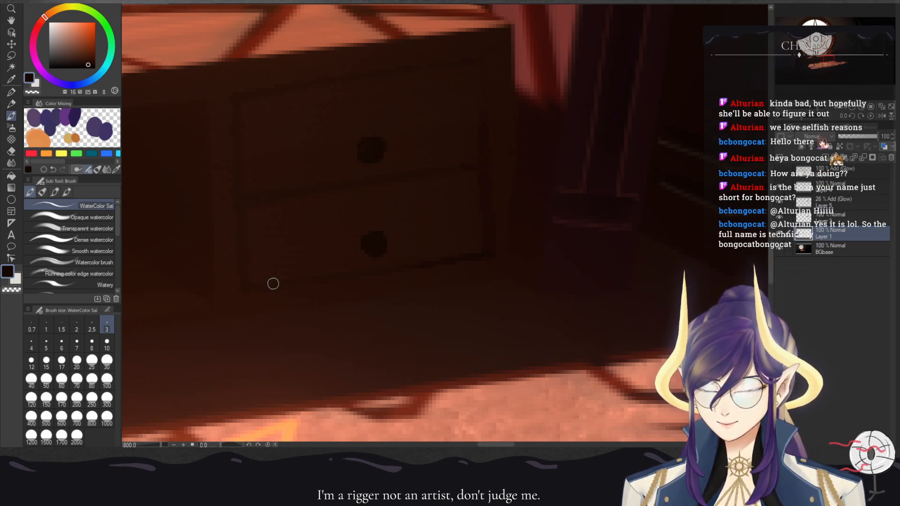
{"action": "left_click", "coordinate": [83, 61]}
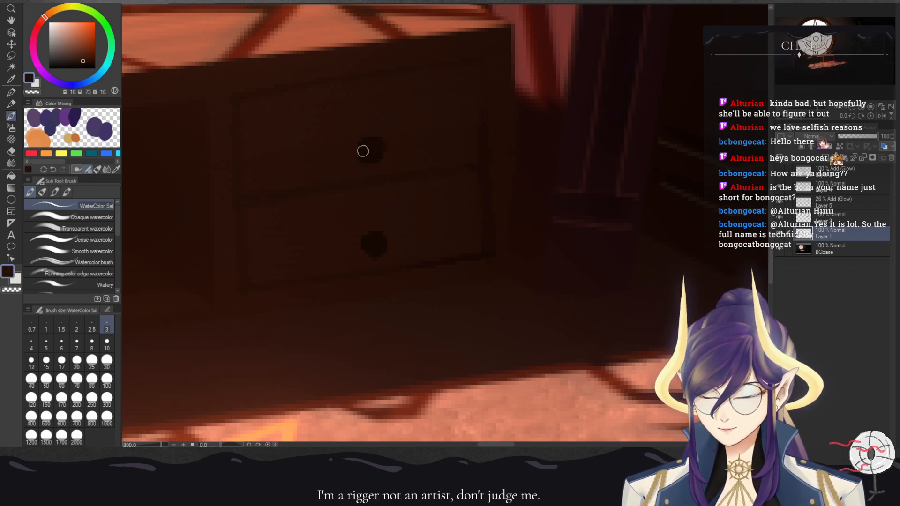
{"action": "left_click_drag", "start_coordinate": [370, 247], "coordinate": [372, 243]}
{"action": "left_click", "coordinate": [77, 54]}
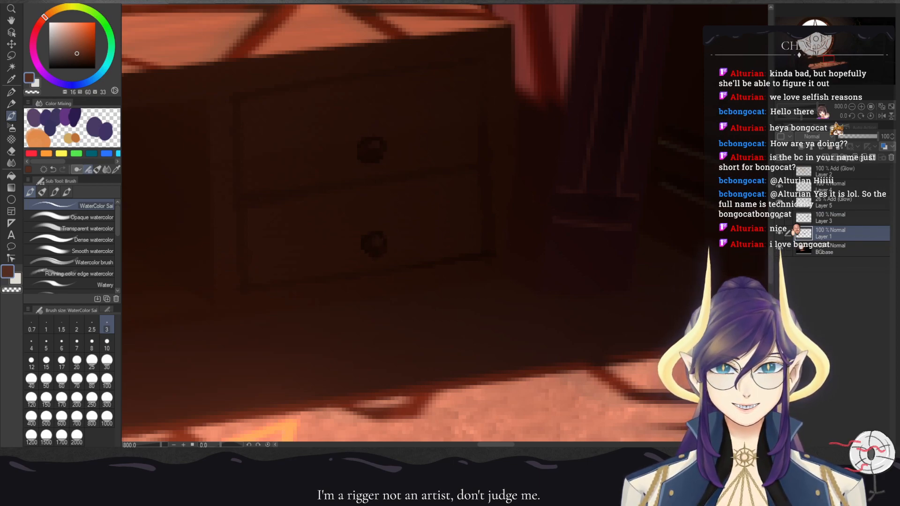
- Compare the whole scene with the visibility of Layers 5, 4 and 2 switched, restoring each layer's visibility
{"action": "left_click", "coordinate": [851, 106]}
{"action": "left_click", "coordinate": [852, 106]}
{"action": "left_click", "coordinate": [852, 107]}
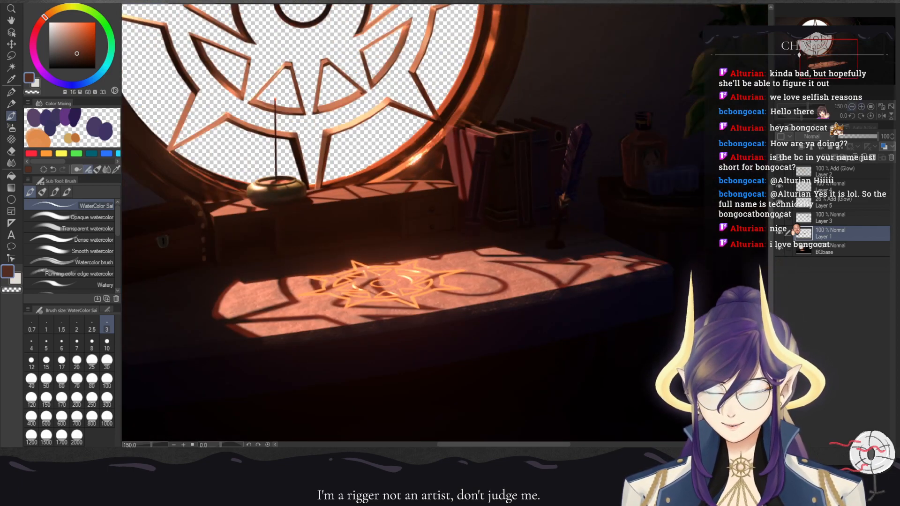
{"action": "left_click", "coordinate": [852, 106]}
{"action": "left_click", "coordinate": [852, 107]}
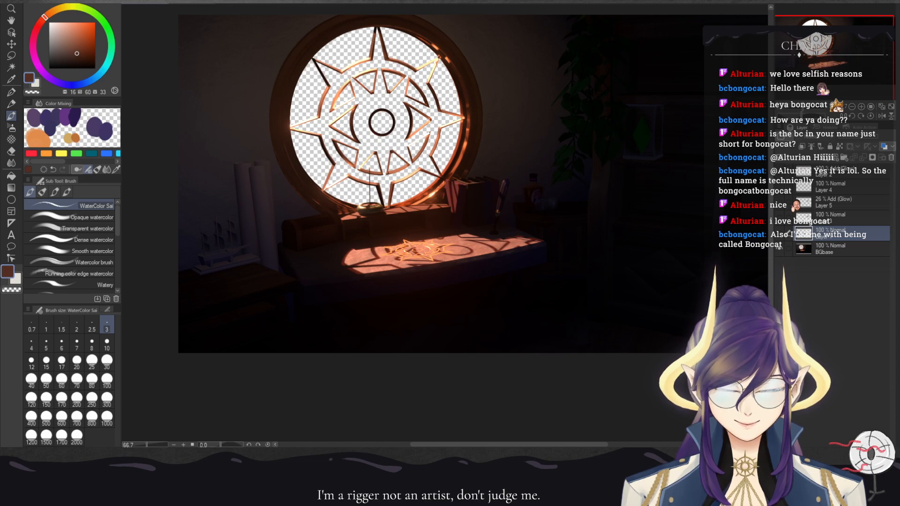
{"action": "mouse_move", "coordinate": [446, 225]}
{"action": "left_mouse_down"}
{"action": "mouse_move", "coordinate": [352, 275]}
{"action": "mouse_move", "coordinate": [404, 261]}
{"action": "mouse_move", "coordinate": [440, 216]}
{"action": "left_mouse_up"}
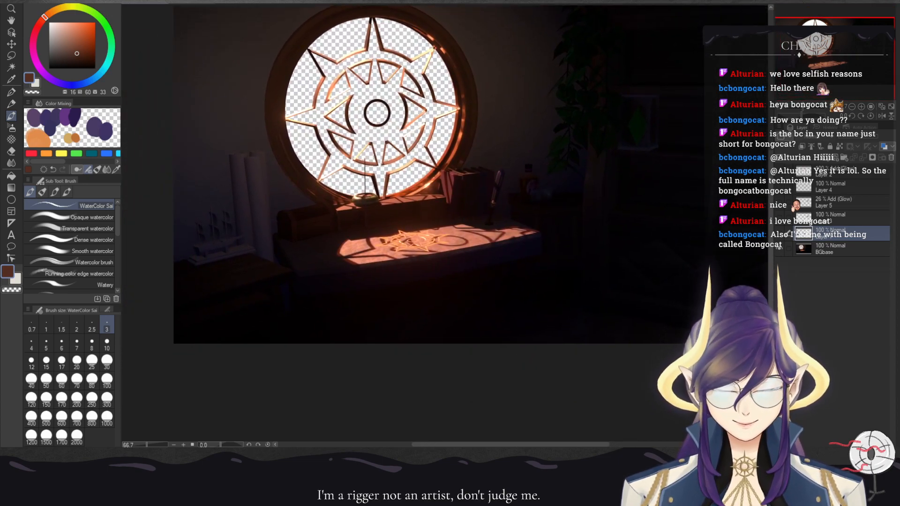
{"action": "left_click", "coordinate": [779, 202]}
{"action": "left_click", "coordinate": [779, 186]}
{"action": "left_click", "coordinate": [779, 170]}
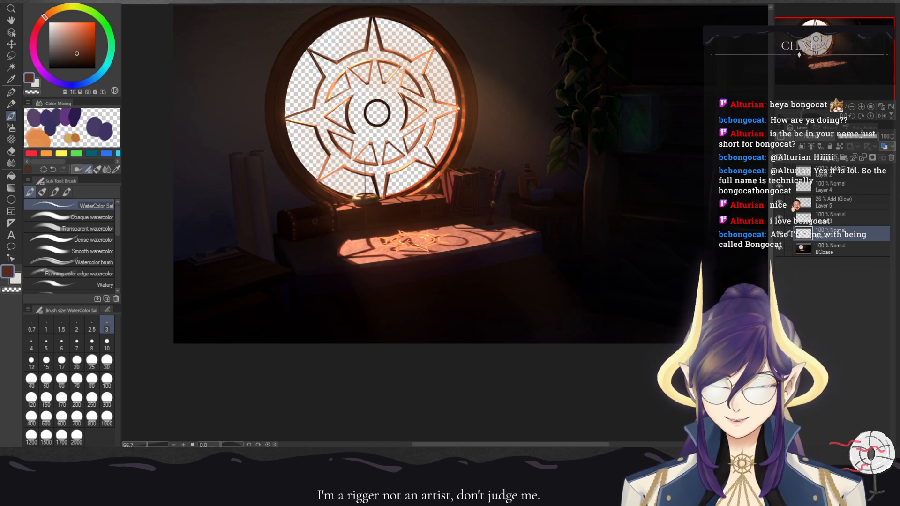
{"action": "left_click", "coordinate": [779, 171]}
{"action": "left_click", "coordinate": [779, 186]}
{"action": "left_click", "coordinate": [779, 202]}
- Add a new layer directly above Layer 1 and choose a dark muted grey-brown, HSV 16/8/26, as the brush colour
{"action": "scroll", "coordinate": [319, 260], "scroll_direction": "up", "scroll_amount": 7}
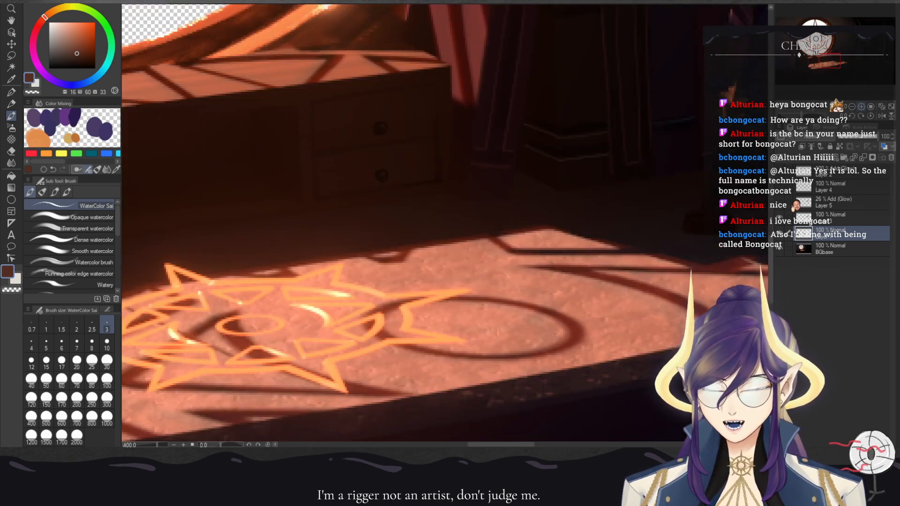
{"action": "left_click_drag", "start_coordinate": [318, 261], "coordinate": [621, 293]}
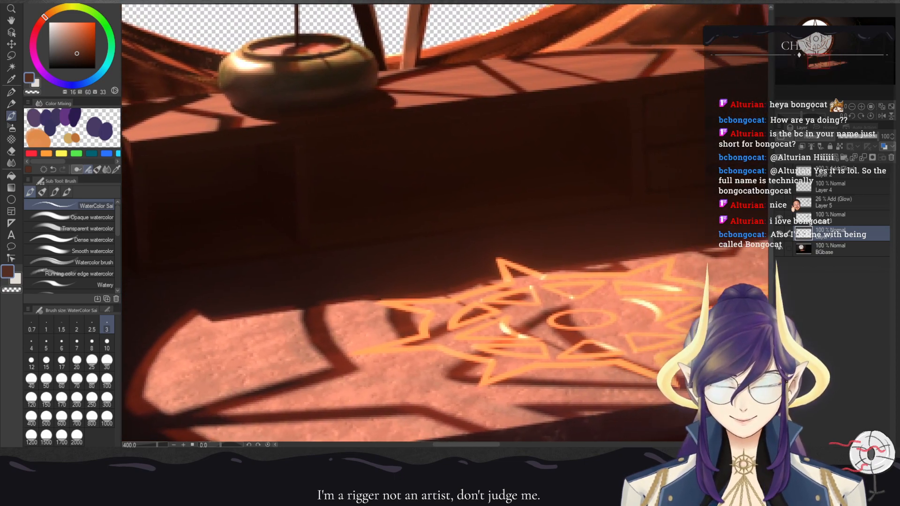
{"action": "left_click", "coordinate": [826, 157]}
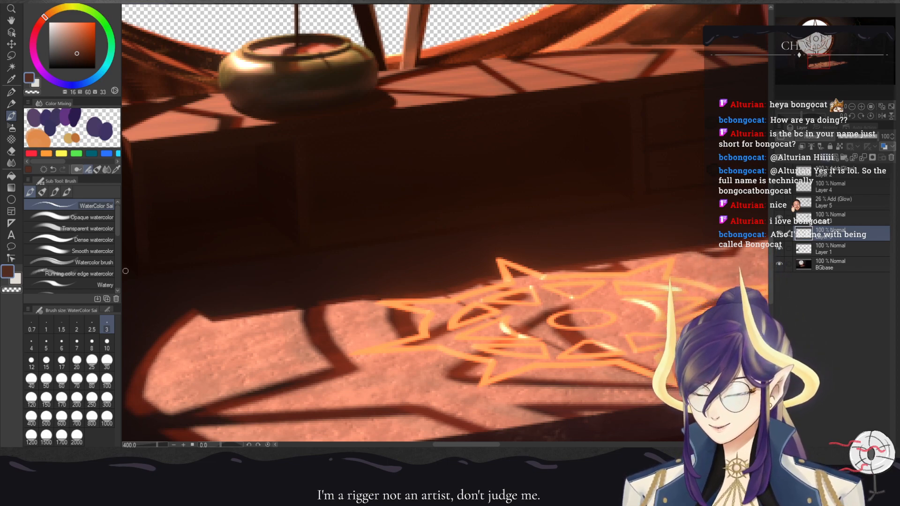
{"action": "left_click", "coordinate": [54, 50]}
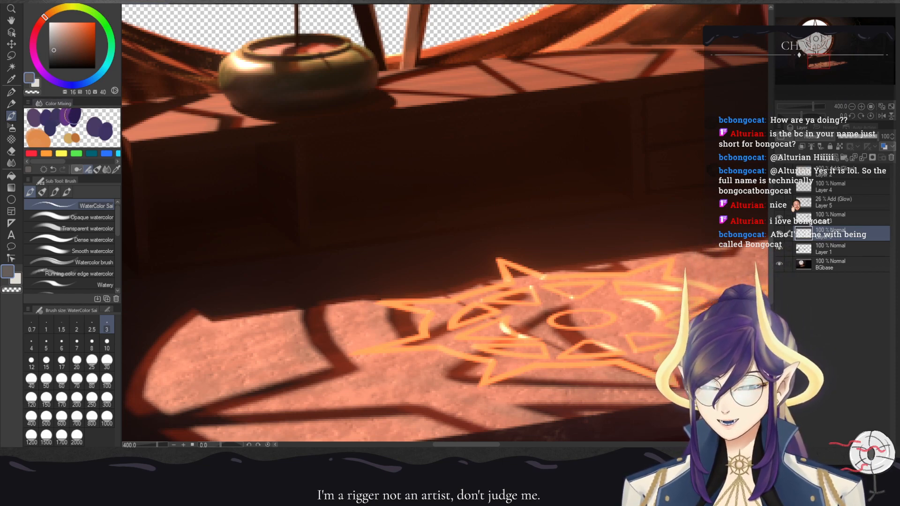
{"action": "left_click", "coordinate": [53, 57]}
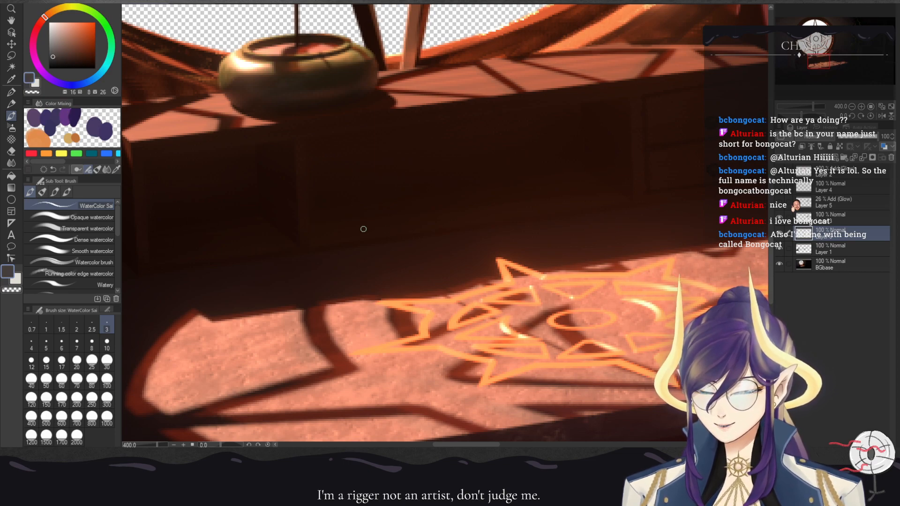
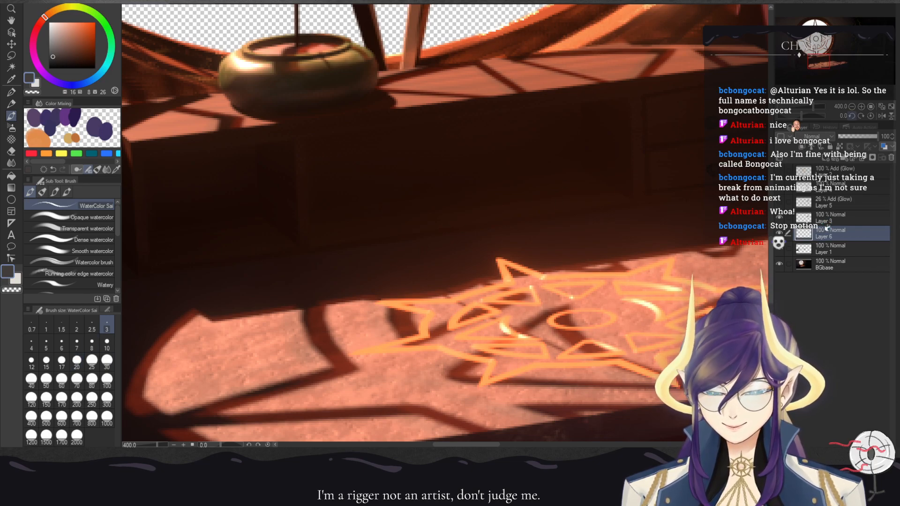
- Examine the desk, its shelf and the sunlit patch within the overall composition
{"action": "left_click", "coordinate": [852, 107]}
{"action": "left_click", "coordinate": [852, 107]}
{"action": "left_click", "coordinate": [852, 107]}
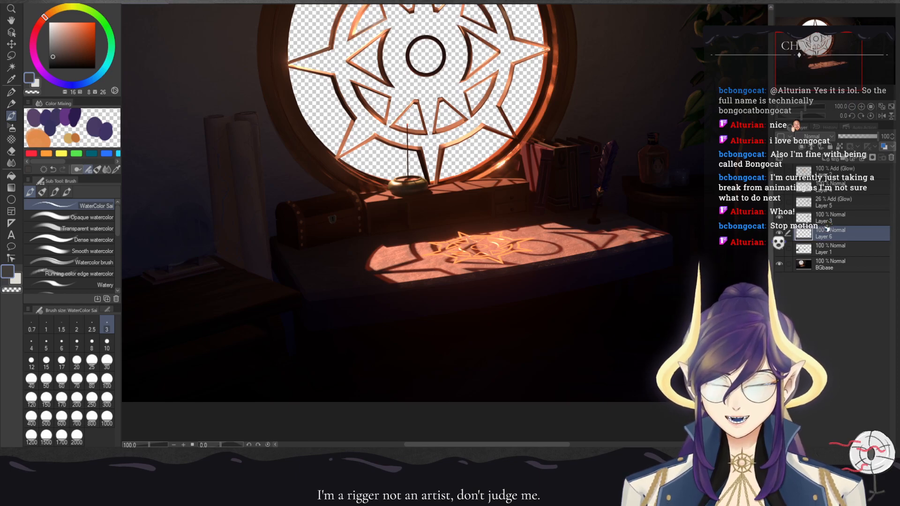
{"action": "left_click_drag", "start_coordinate": [836, 60], "coordinate": [817, 64]}
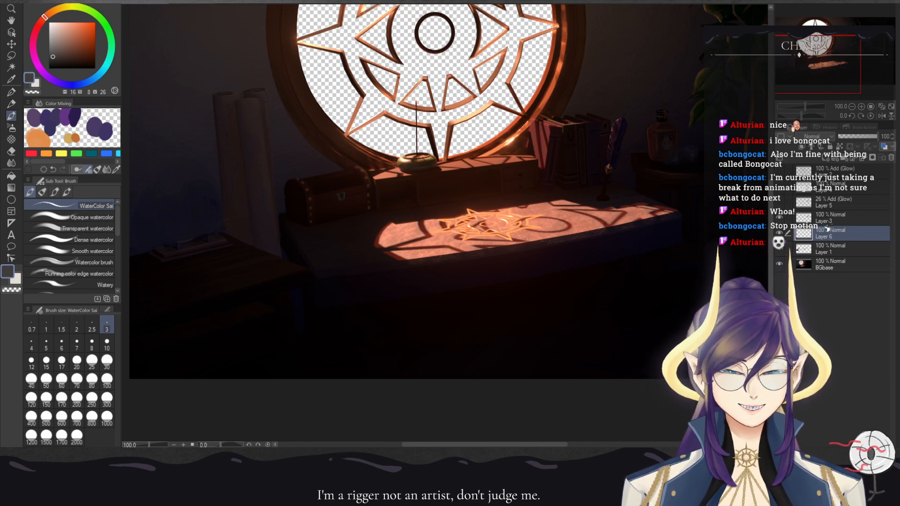
{"action": "mouse_move", "coordinate": [818, 64]}
{"action": "left_mouse_down"}
{"action": "mouse_move", "coordinate": [827, 58]}
{"action": "mouse_move", "coordinate": [821, 66]}
{"action": "left_mouse_up"}
{"action": "left_click", "coordinate": [861, 106]}
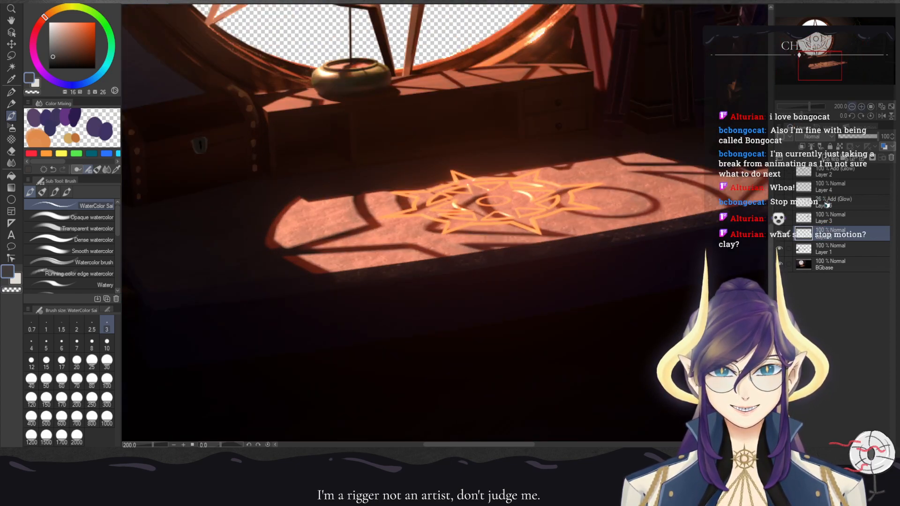
{"action": "left_click_drag", "start_coordinate": [811, 52], "coordinate": [819, 62]}
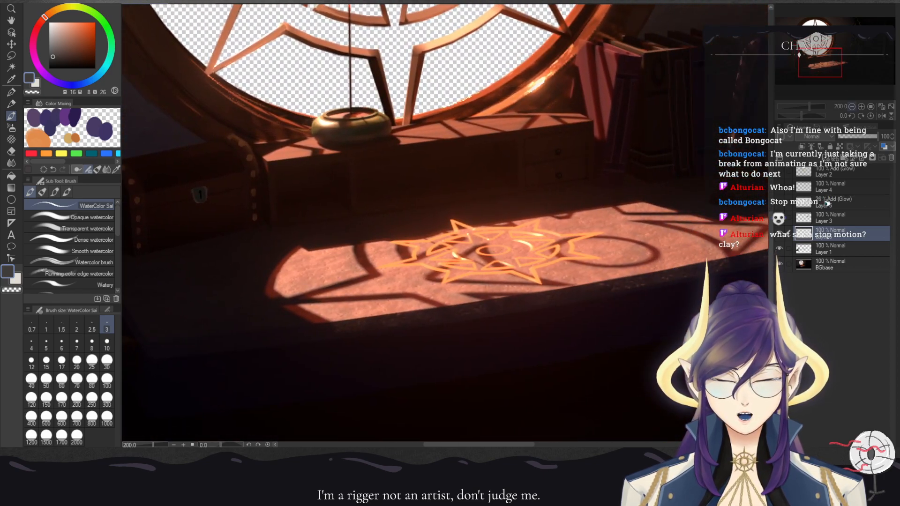
- Brush muted grey-brown across the shaded desktop between the shelf and the sunlit patch, using brush size 10
{"action": "left_click", "coordinate": [861, 107]}
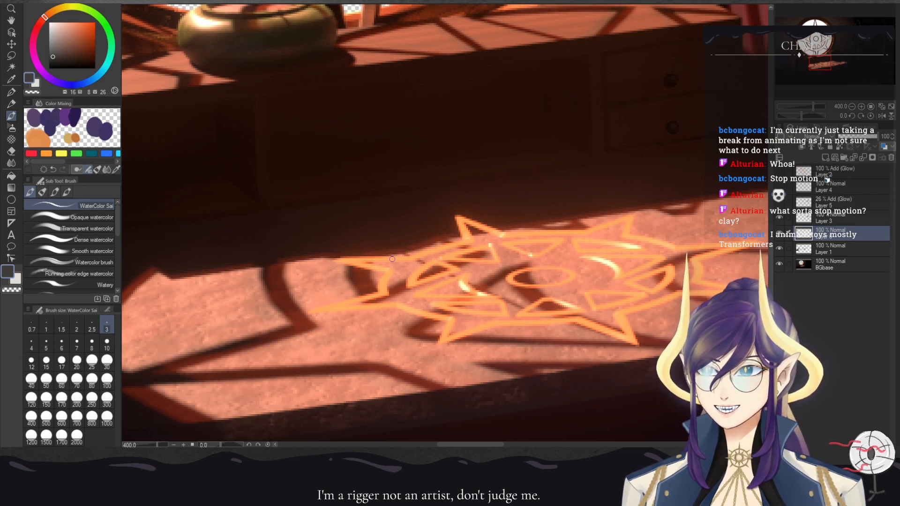
{"action": "key", "text": "]"}
{"action": "key", "text": "]"}
{"action": "key", "text": "]"}
{"action": "key", "text": "]"}
{"action": "key", "text": "]"}
{"action": "key", "text": "]"}
{"action": "key", "text": "]"}
{"action": "key", "text": "]"}
{"action": "key", "text": "]"}
{"action": "key", "text": "]"}
{"action": "key", "text": "]"}
{"action": "key", "text": "]"}
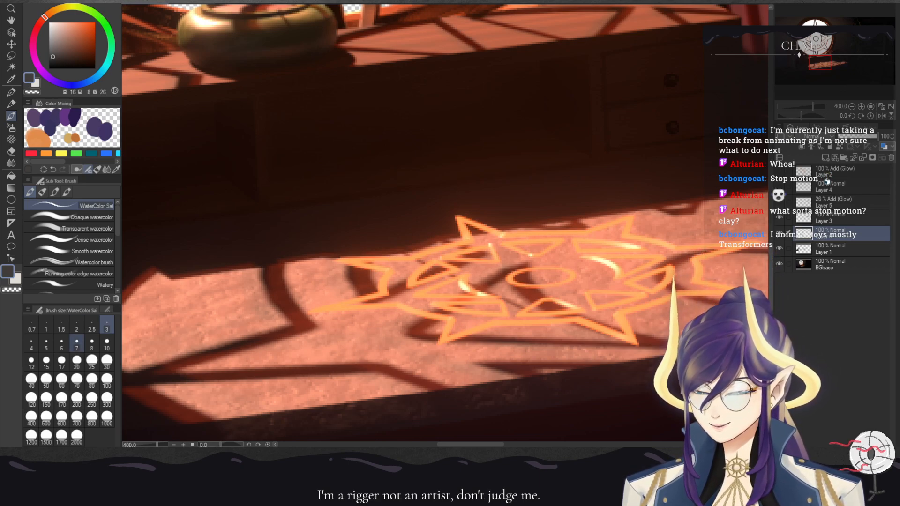
{"action": "key", "text": "["}
{"action": "key", "text": "["}
{"action": "key", "text": "["}
{"action": "key", "text": "["}
{"action": "key", "text": "["}
{"action": "key", "text": "["}
{"action": "key", "text": "["}
{"action": "key", "text": "]"}
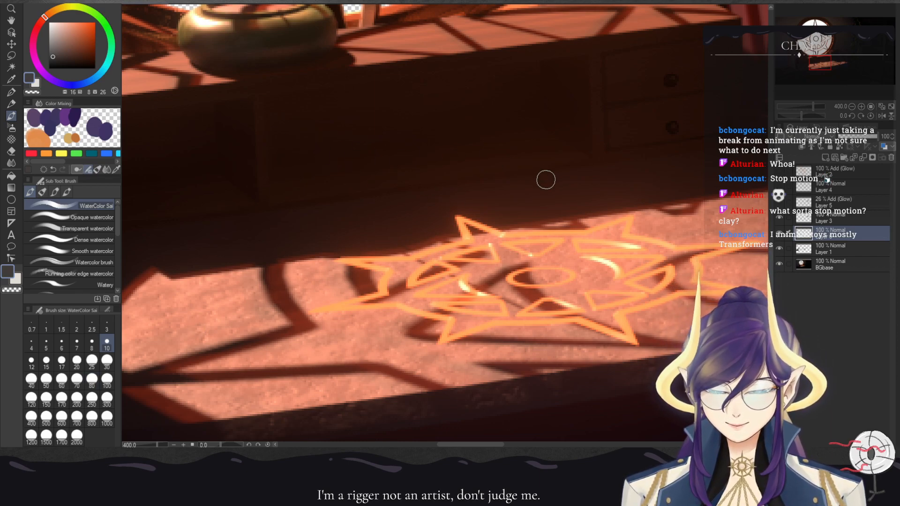
{"action": "double_click", "coordinate": [852, 107]}
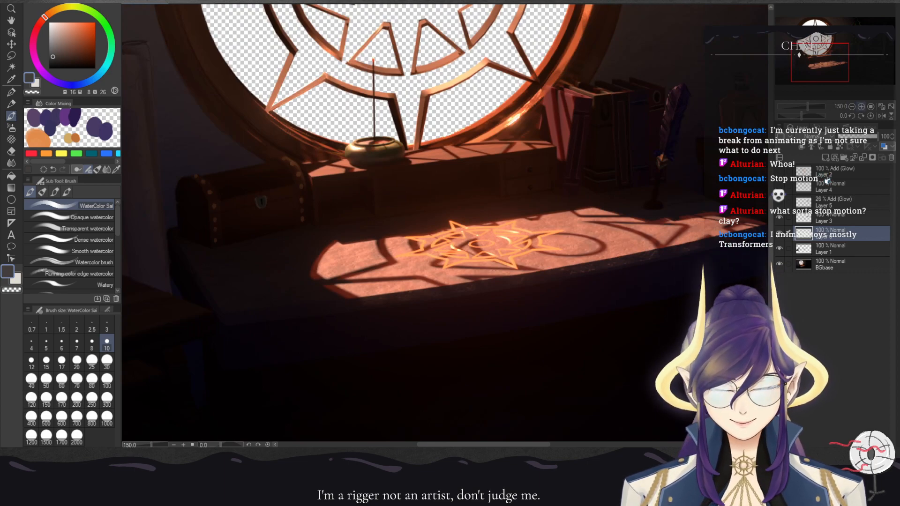
{"action": "left_click", "coordinate": [861, 106]}
{"action": "left_click", "coordinate": [861, 107]}
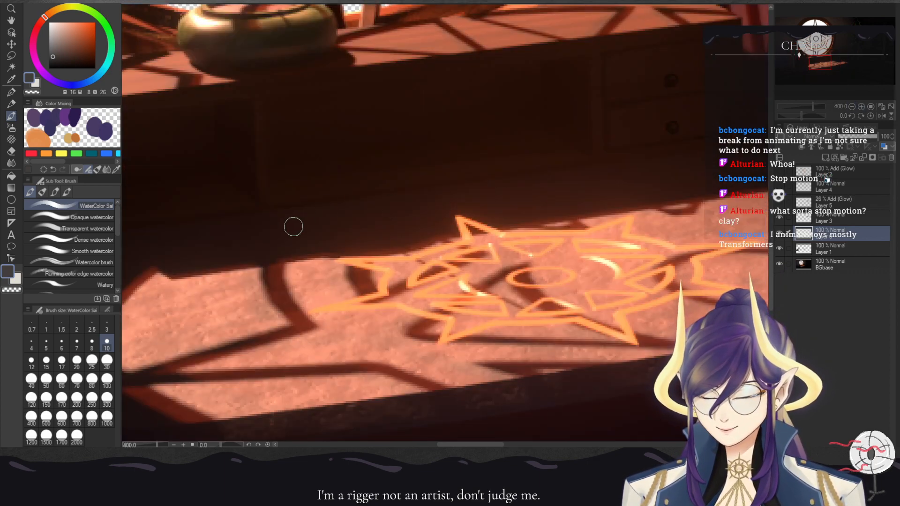
{"action": "left_click_drag", "start_coordinate": [295, 202], "coordinate": [485, 202]}
{"action": "left_click_drag", "start_coordinate": [637, 187], "coordinate": [407, 206]}
- Examine the full scene, from the desk to the hanging plant and the dark bookshelf on the right
{"action": "left_click", "coordinate": [851, 107]}
{"action": "left_click", "coordinate": [852, 106]}
{"action": "left_click", "coordinate": [851, 107]}
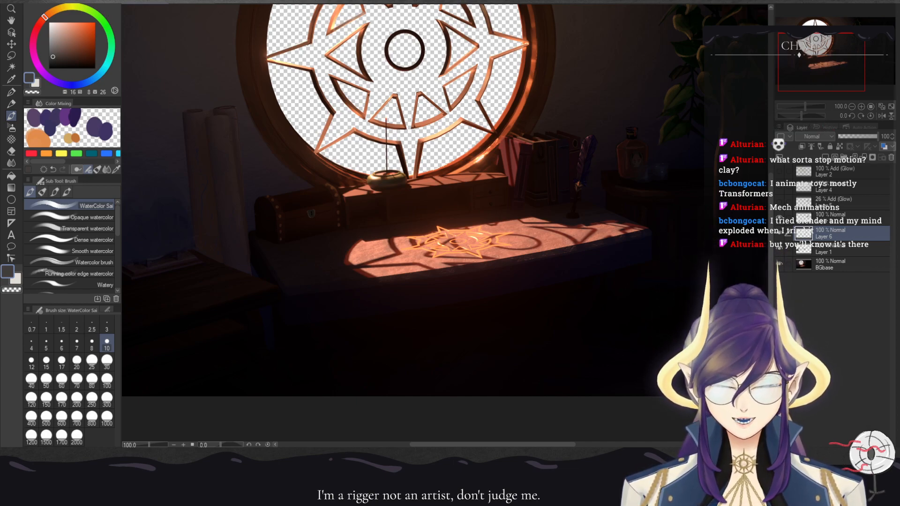
{"action": "left_click_drag", "start_coordinate": [506, 211], "coordinate": [312, 222]}
{"action": "left_click_drag", "start_coordinate": [445, 201], "coordinate": [299, 306]}
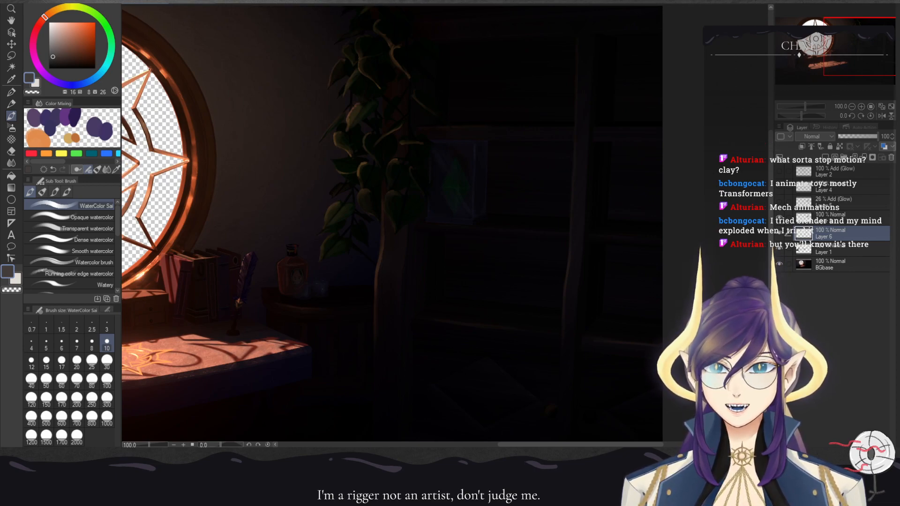
- Examine the books, quill and bottle beside the desk up close, and the desk area as a whole
{"action": "left_click", "coordinate": [852, 60]}
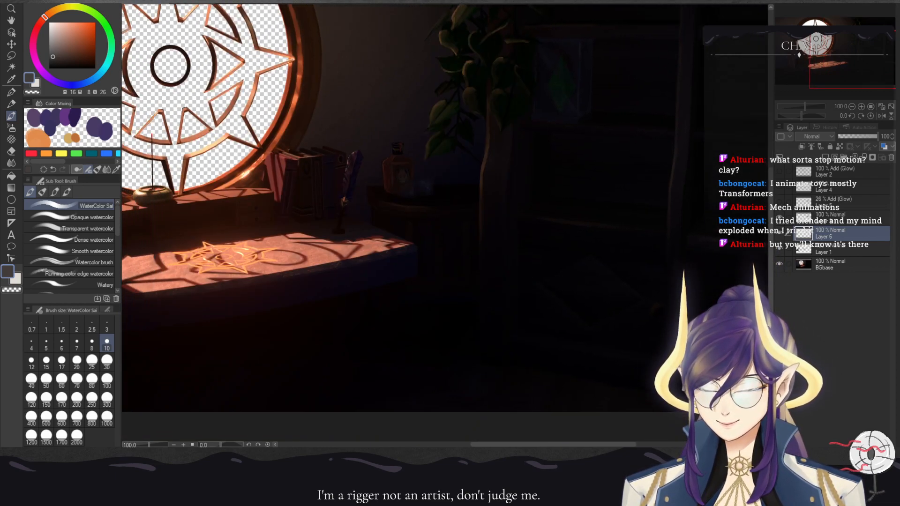
{"action": "left_click", "coordinate": [861, 107]}
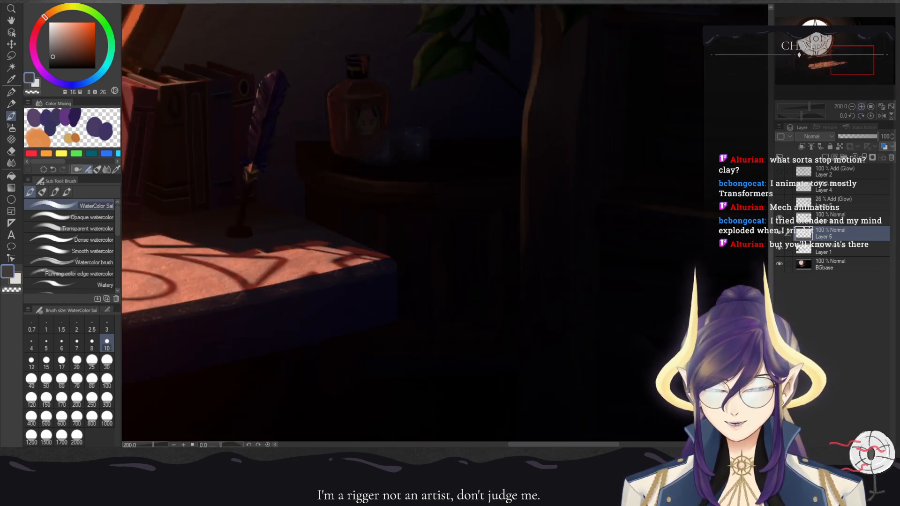
{"action": "left_click", "coordinate": [861, 107]}
{"action": "left_click", "coordinate": [852, 107]}
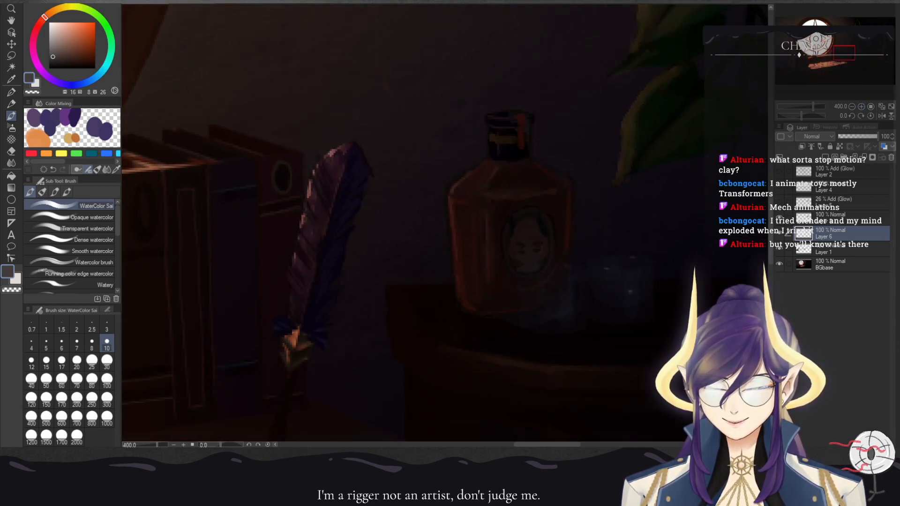
{"action": "left_click", "coordinate": [852, 106]}
{"action": "key", "text": "ctrl+minus"}
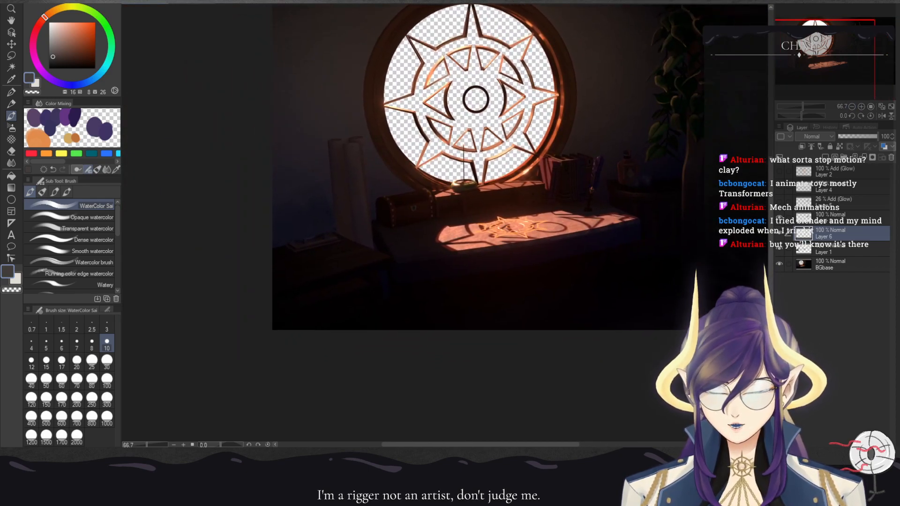
- On Layer 1, shade the wall beside the rolled scrolls in dark blue, HSV 245/42/10, using brush size 30
{"action": "left_click", "coordinate": [839, 249]}
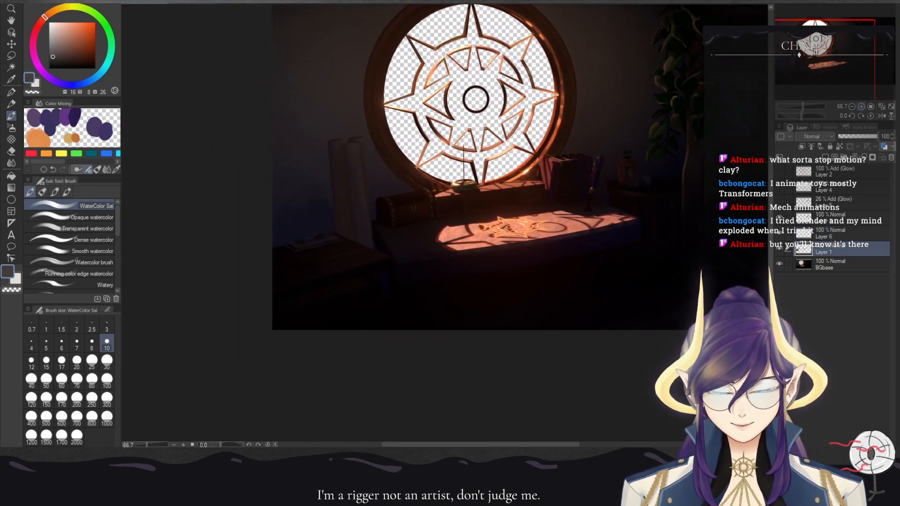
{"action": "left_click", "coordinate": [861, 106]}
{"action": "left_click", "coordinate": [235, 225], "text": "alt"}
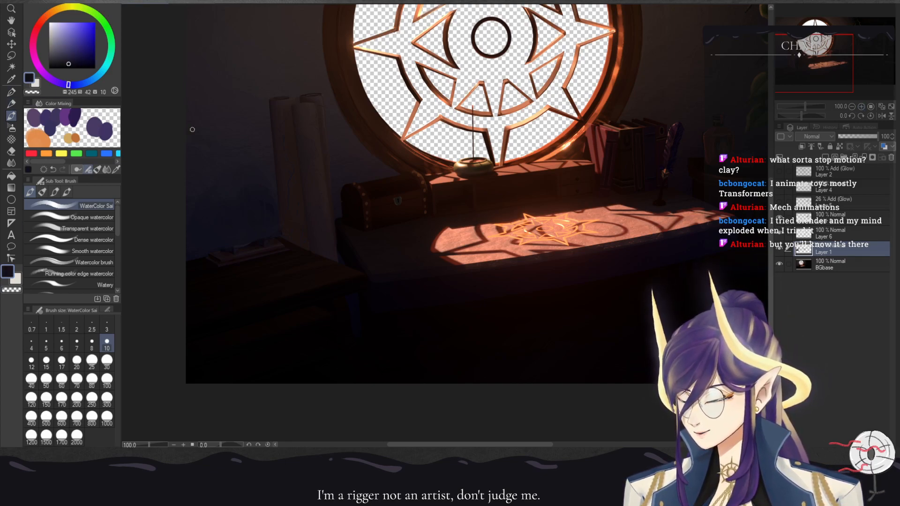
{"action": "left_click", "coordinate": [107, 361]}
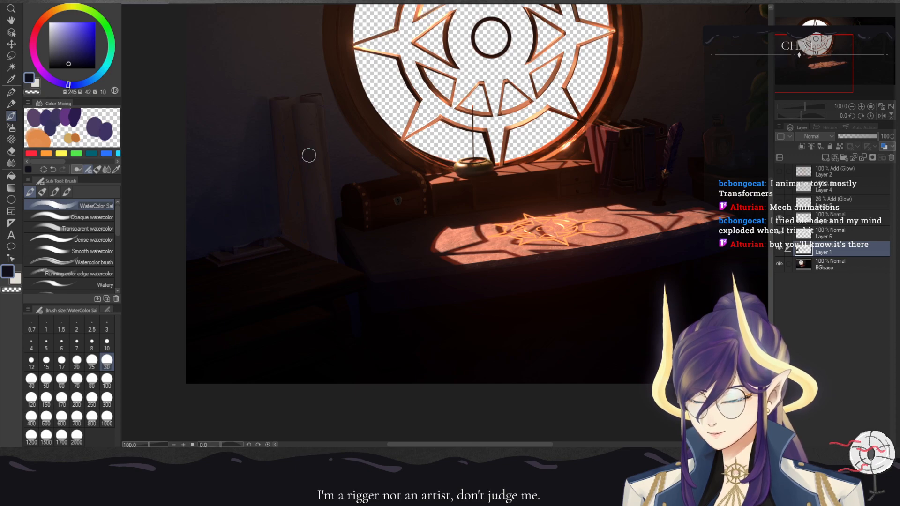
- Refine the shadows of the rolled scrolls with dark red-brown, HSV 5/44/13, using brush sizes 10 and 6
{"action": "left_click", "coordinate": [309, 213], "text": "alt"}
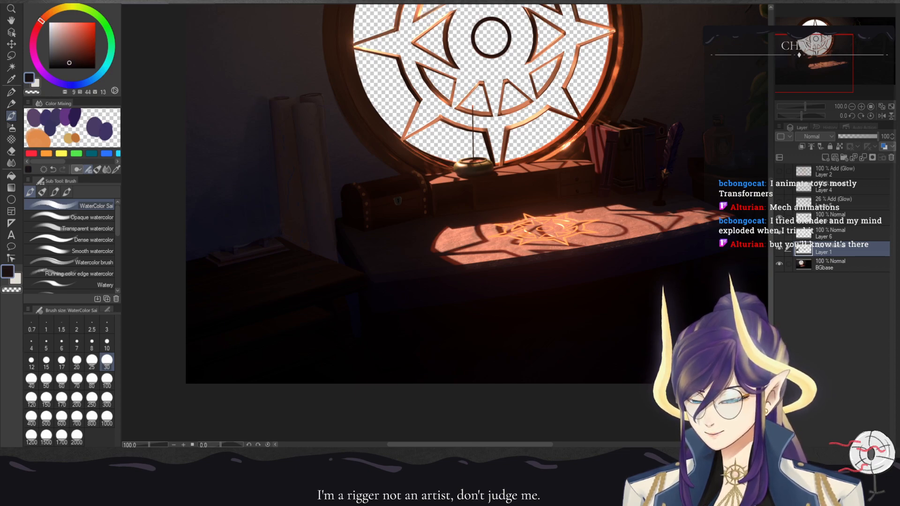
{"action": "left_click", "coordinate": [107, 345]}
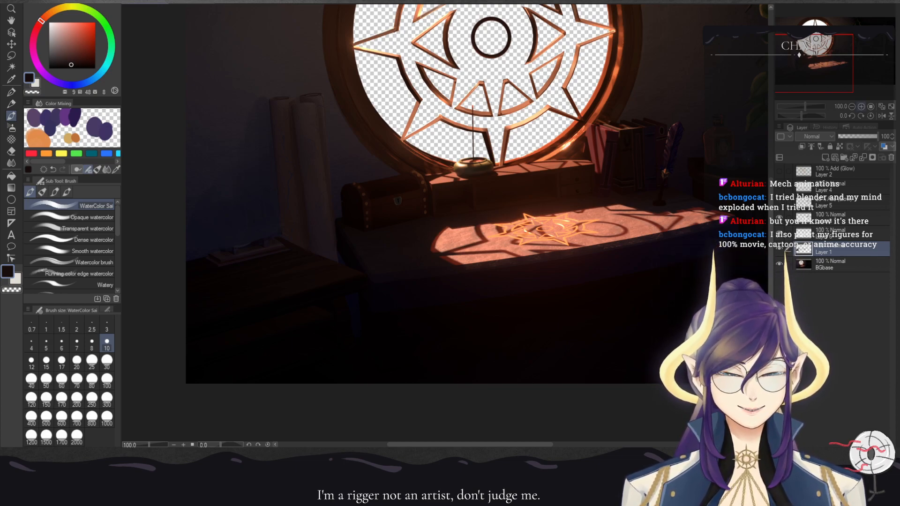
{"action": "key", "text": "ctrl+plus"}
{"action": "left_click_drag", "start_coordinate": [218, 52], "coordinate": [306, 97]}
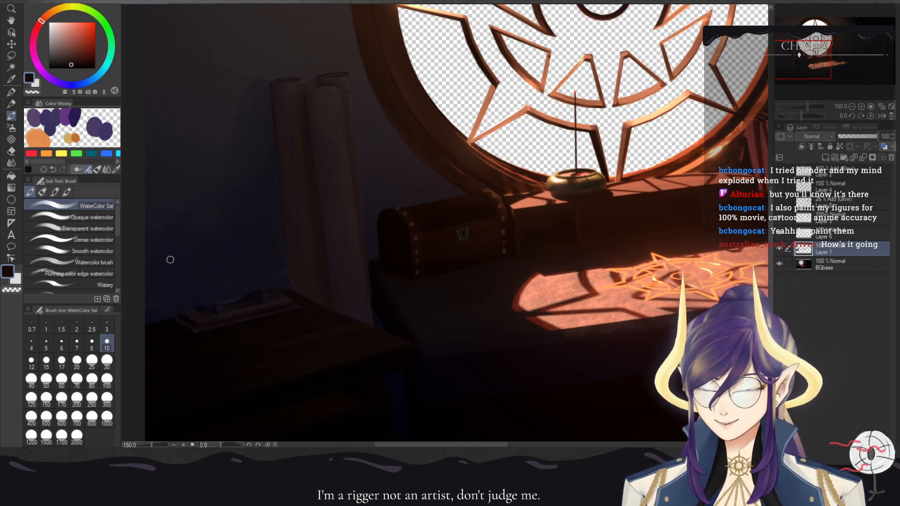
{"action": "left_click", "coordinate": [61, 344]}
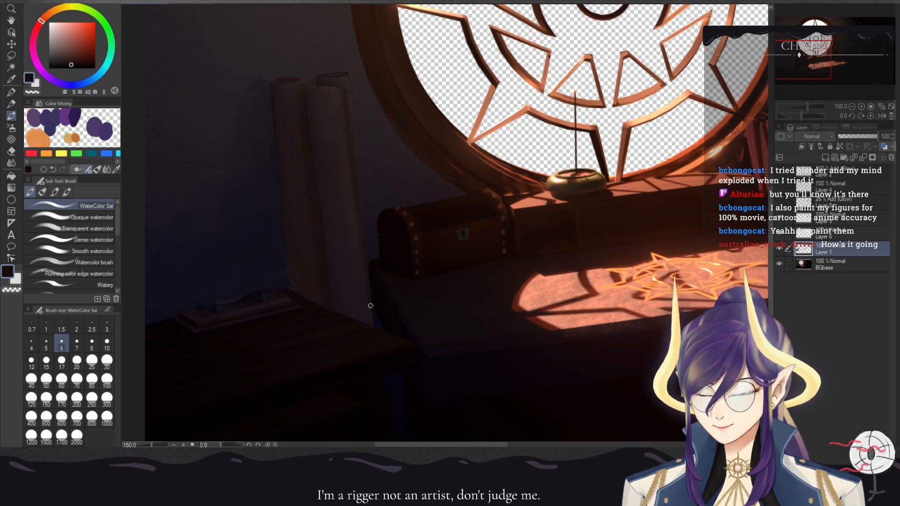
- Soften the shading around the tops of the rolled scrolls with dark purple, HSV 274/24/11, using brush size 30
{"action": "left_click", "coordinate": [852, 107]}
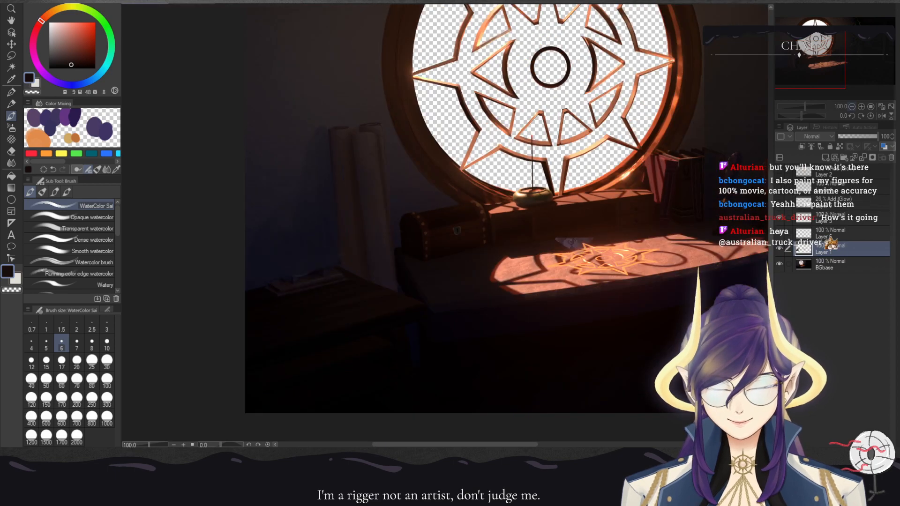
{"action": "left_click", "coordinate": [851, 106]}
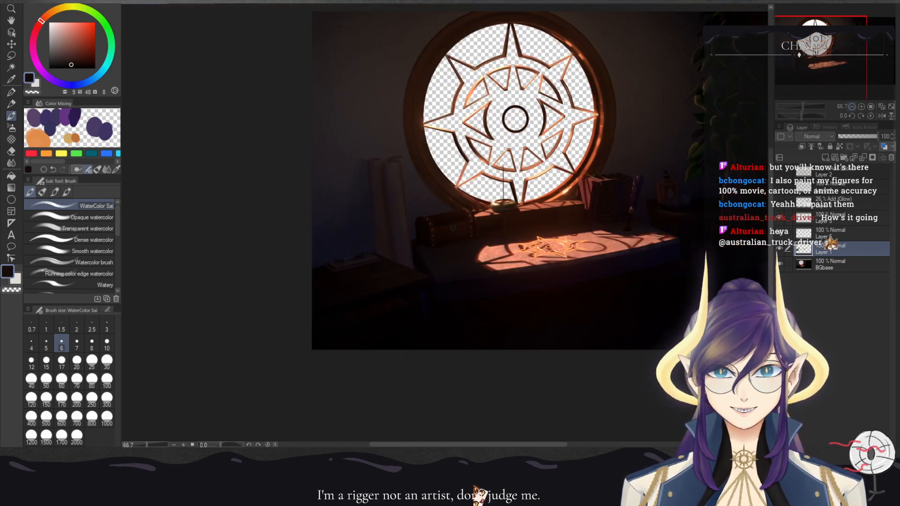
{"action": "left_click", "coordinate": [861, 106]}
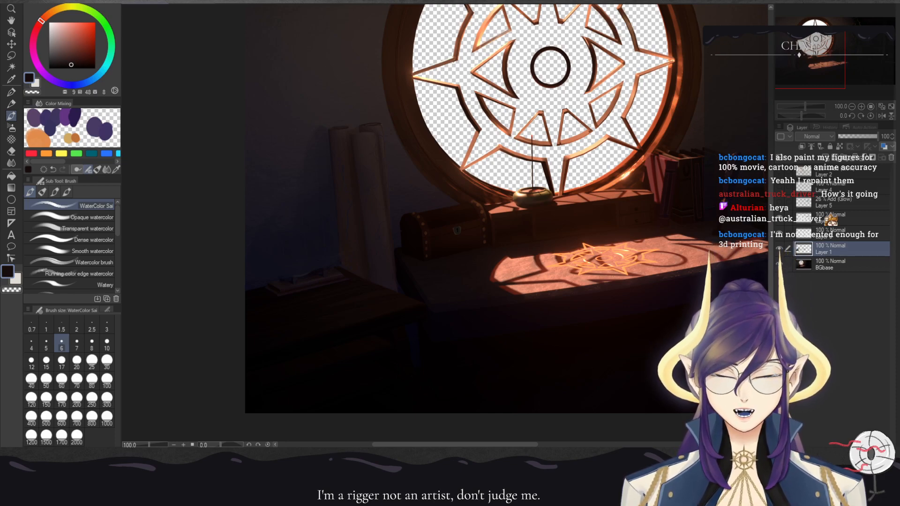
{"action": "left_click_drag", "start_coordinate": [469, 234], "coordinate": [488, 222]}
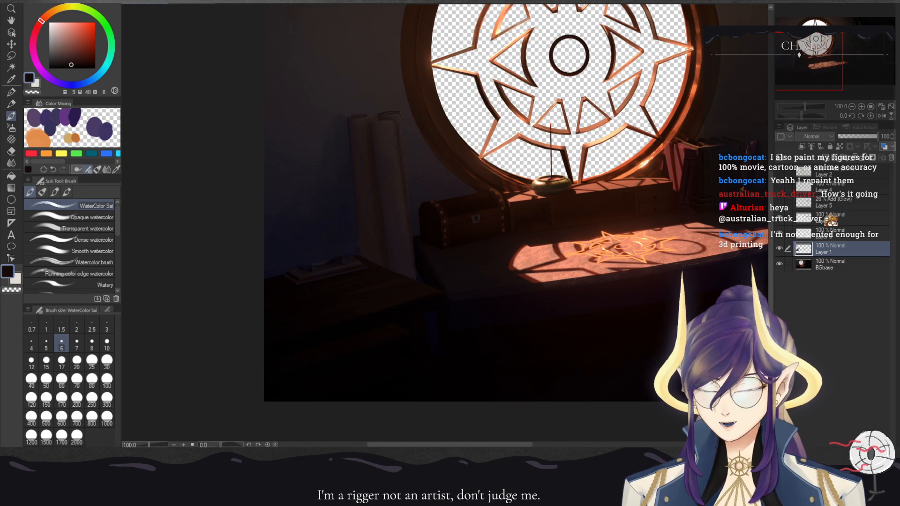
{"action": "left_click", "coordinate": [373, 128], "text": "alt"}
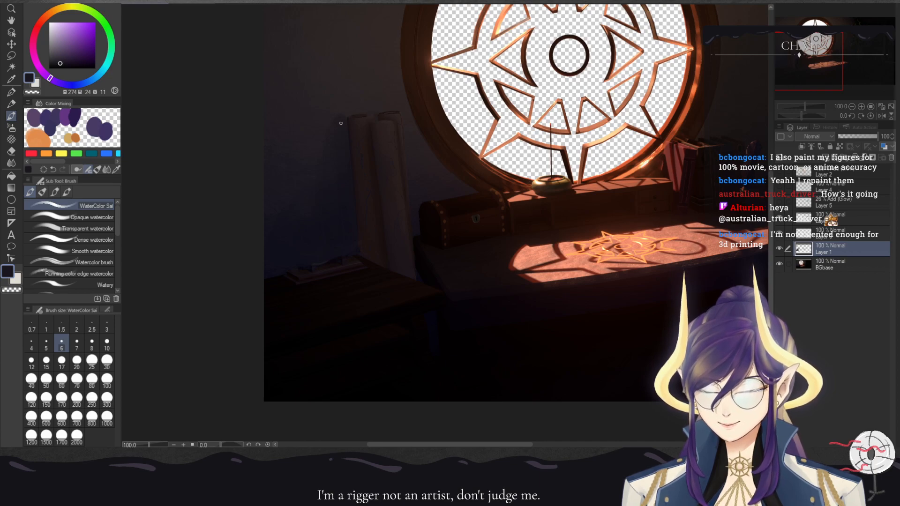
{"action": "left_click", "coordinate": [107, 361]}
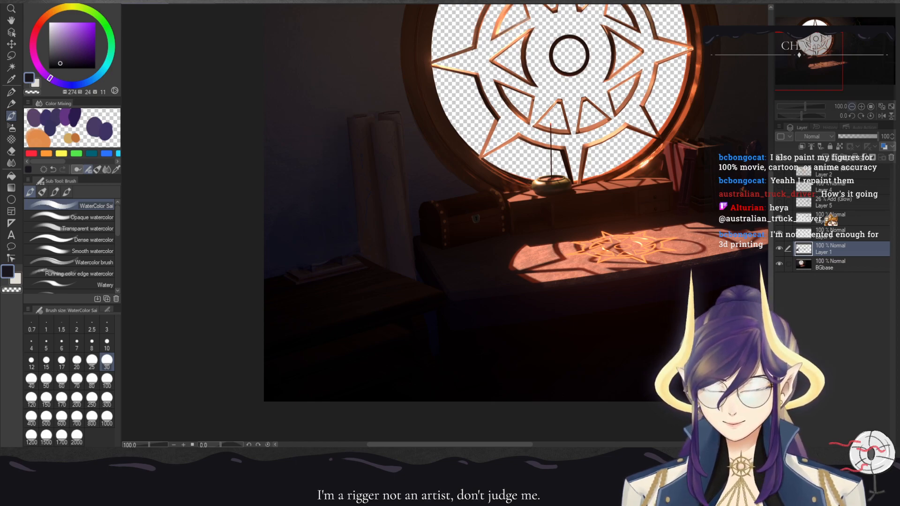
- Add a new layer above Layer 1 and shade the rolled scrolls in dark muted red, HSV 354/38/10
{"action": "key", "text": "ctrl+minus"}
{"action": "key", "text": "ctrl+minus"}
{"action": "mouse_move", "coordinate": [446, 216]}
{"action": "left_mouse_down"}
{"action": "mouse_move", "coordinate": [399, 200]}
{"action": "mouse_move", "coordinate": [406, 197]}
{"action": "left_mouse_up"}
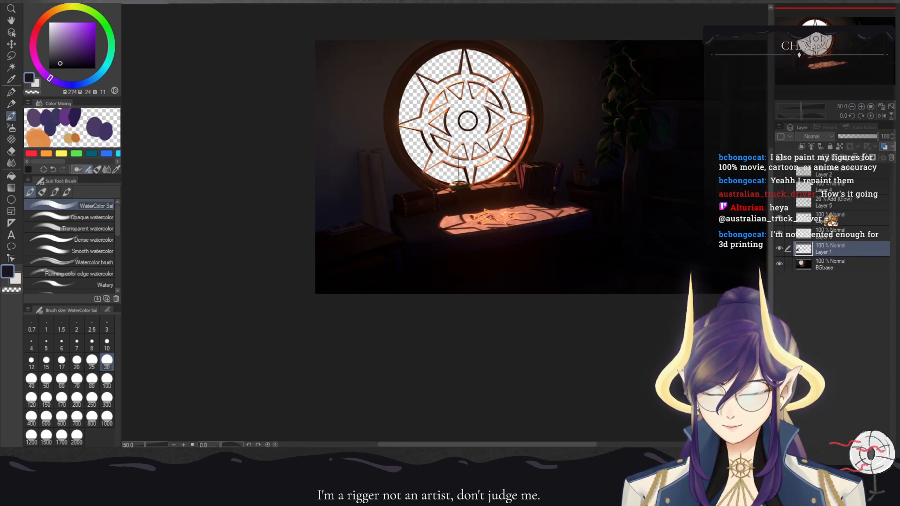
{"action": "key", "text": "ctrl+plus"}
{"action": "key", "text": "ctrl+plus"}
{"action": "key", "text": "ctrl+shift+n"}
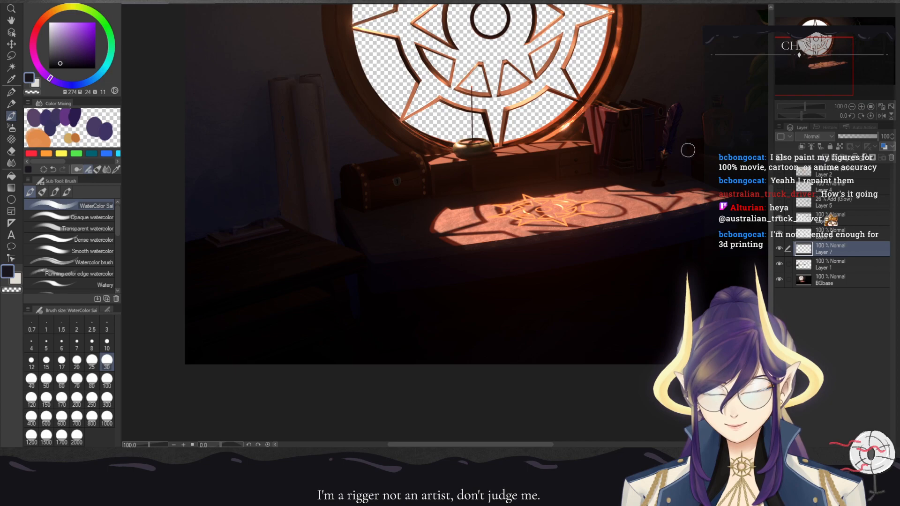
{"action": "left_click", "coordinate": [299, 174], "text": "alt"}
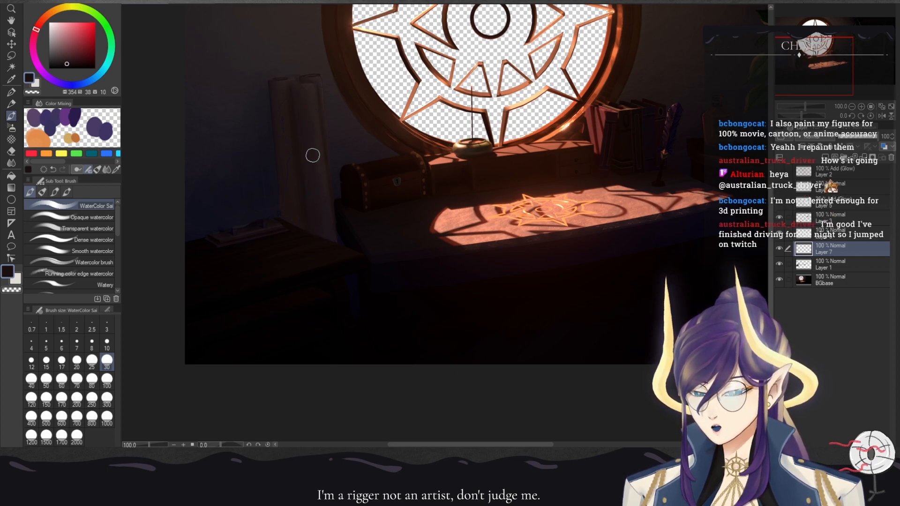
- Set the new shading layer to Overlay at 22% opacity and merge it into Layer 1
{"action": "left_click", "coordinate": [852, 136]}
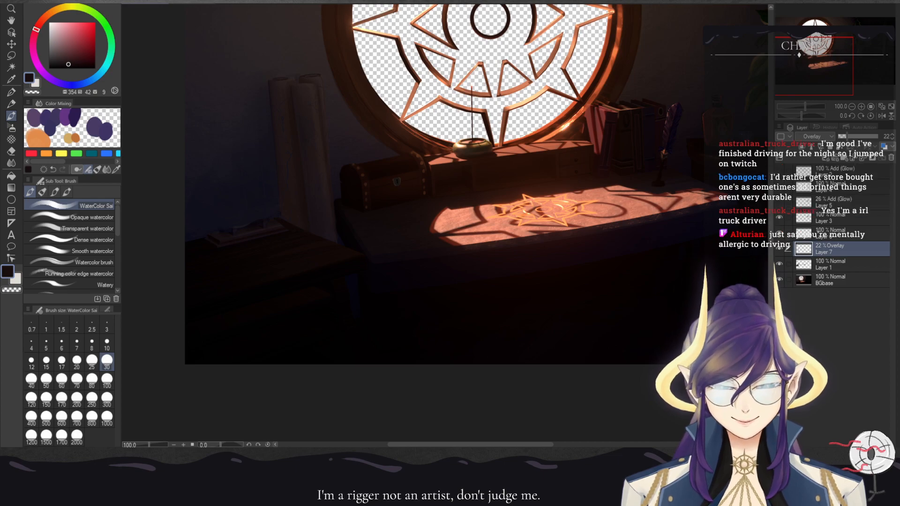
{"action": "key", "text": "ctrl+e"}
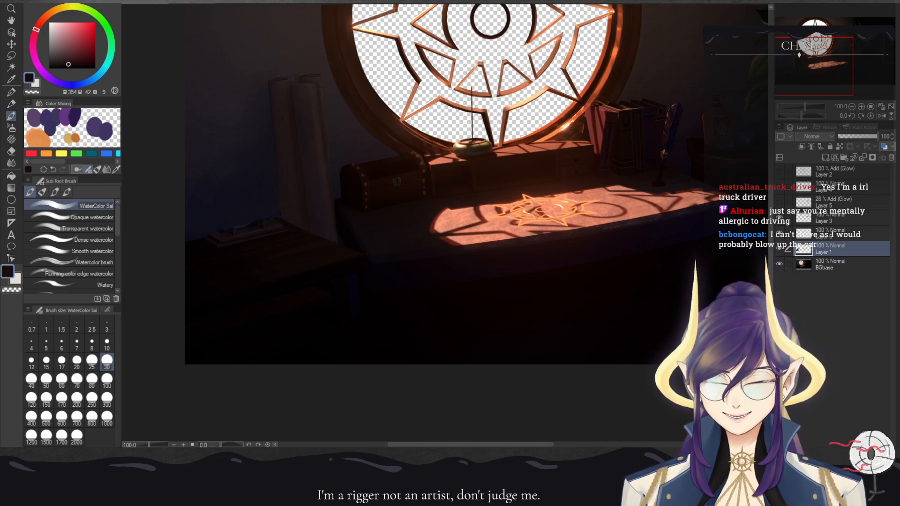
- Add a new layer directly above Layer 1 for details on the empty wall left of the round window
{"action": "left_click_drag", "start_coordinate": [469, 187], "coordinate": [465, 302]}
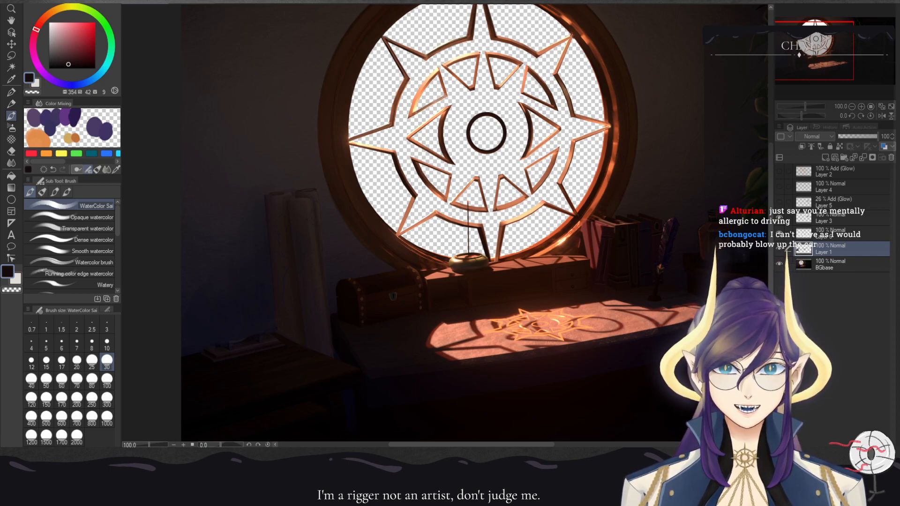
{"action": "mouse_move", "coordinate": [469, 263]}
{"action": "left_mouse_down"}
{"action": "mouse_move", "coordinate": [484, 159]}
{"action": "mouse_move", "coordinate": [472, 330]}
{"action": "mouse_move", "coordinate": [420, 264]}
{"action": "mouse_move", "coordinate": [325, 319]}
{"action": "mouse_move", "coordinate": [238, 280]}
{"action": "mouse_move", "coordinate": [281, 250]}
{"action": "left_mouse_up"}
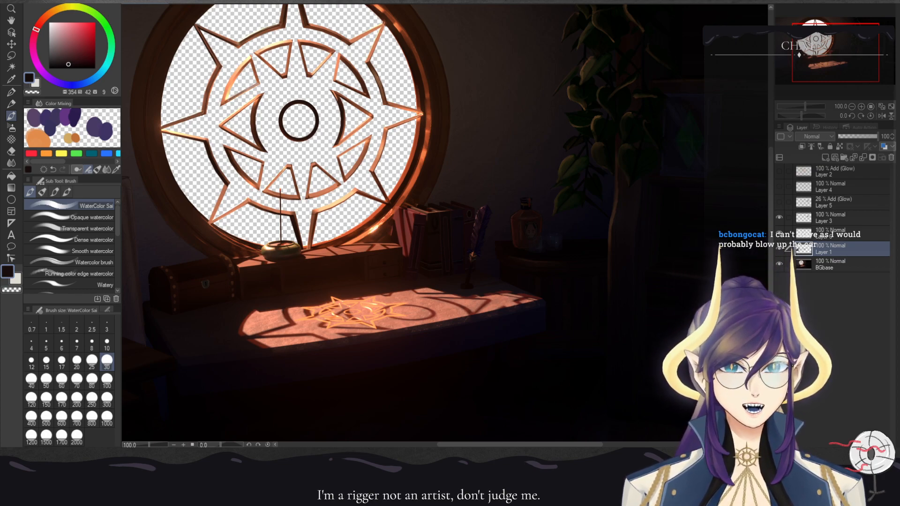
{"action": "left_click_drag", "start_coordinate": [375, 211], "coordinate": [470, 162]}
{"action": "left_click_drag", "start_coordinate": [445, 220], "coordinate": [557, 289]}
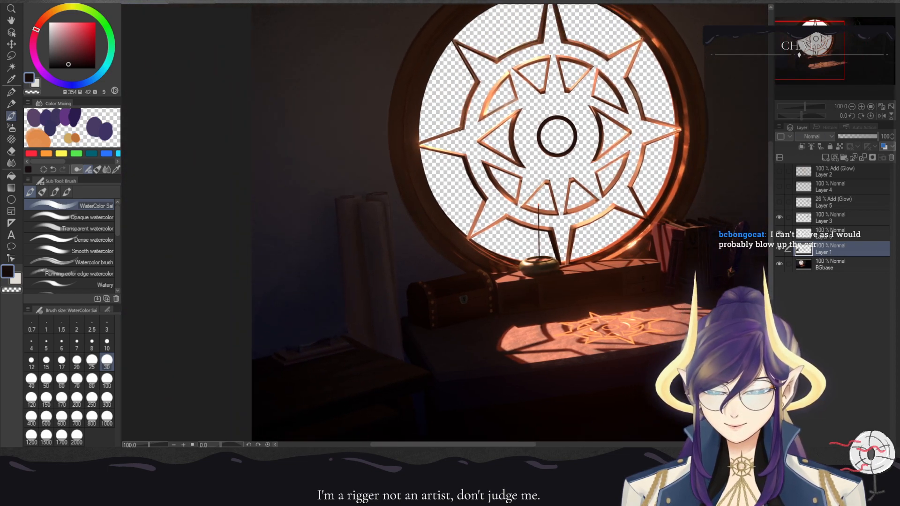
{"action": "key", "text": "ctrl+shift+n"}
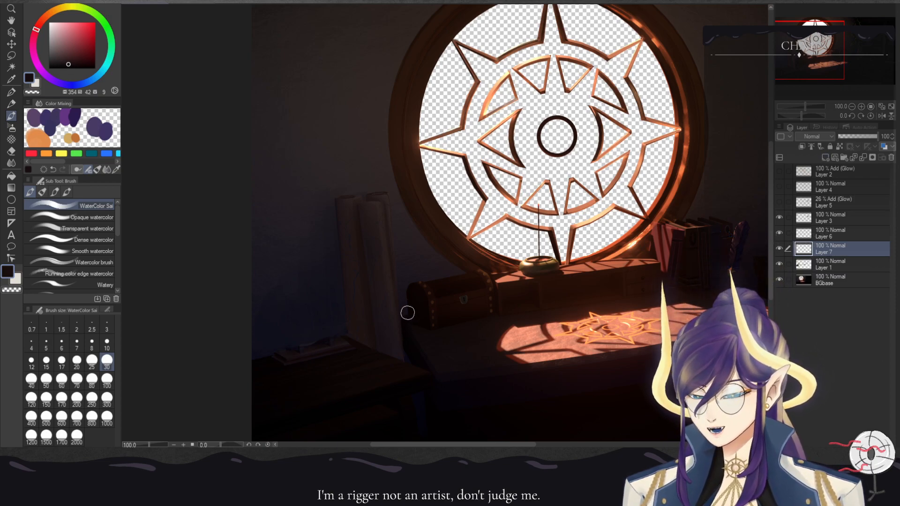
- Sketch a rectangular frame outline on the wall left of the round window in near-black red, HSV 351/44/6, with brush size 10
{"action": "left_click", "coordinate": [425, 363], "text": "alt"}
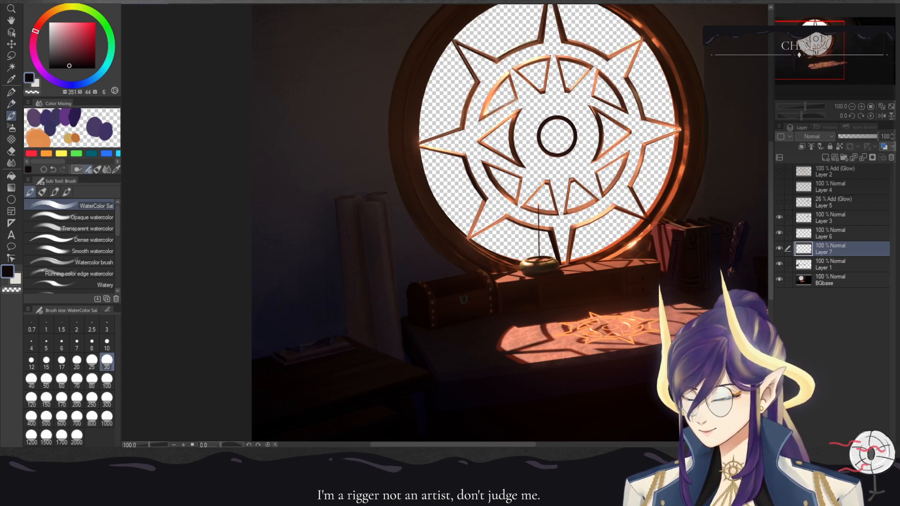
{"action": "left_click", "coordinate": [107, 345]}
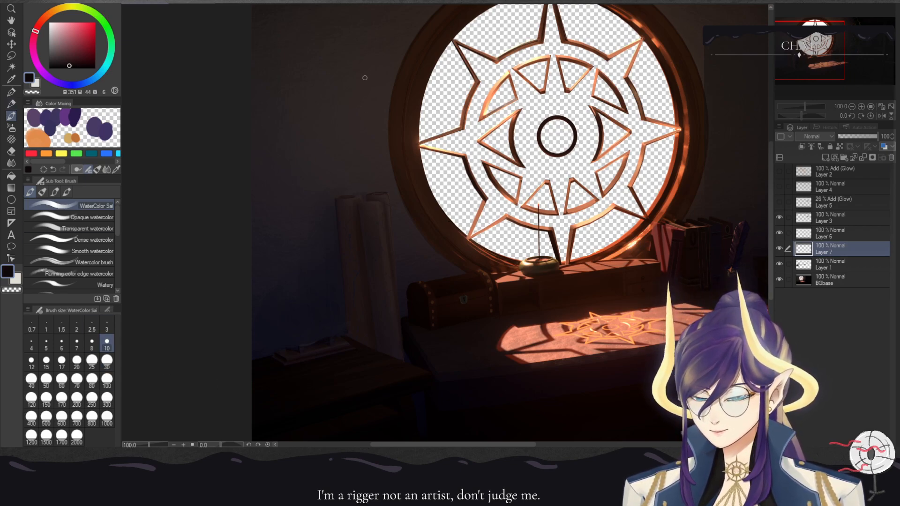
{"action": "key", "text": "ctrl+minus"}
{"action": "left_click_drag", "start_coordinate": [492, 234], "coordinate": [414, 219]}
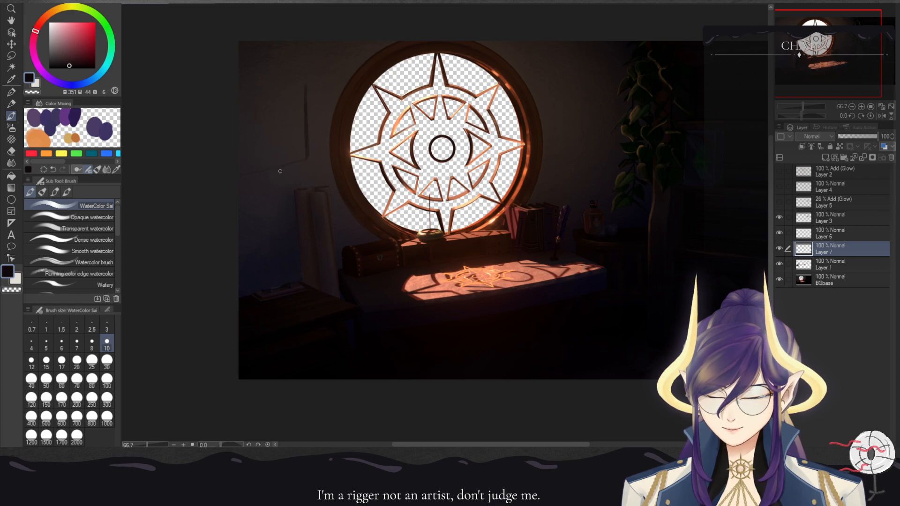
{"action": "left_click_drag", "start_coordinate": [304, 158], "coordinate": [261, 167]}
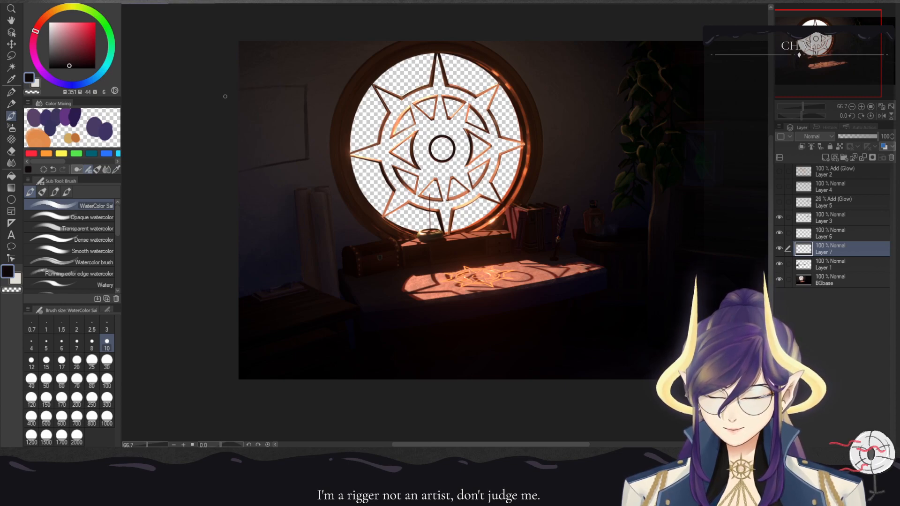
{"action": "key", "text": "ctrl+z"}
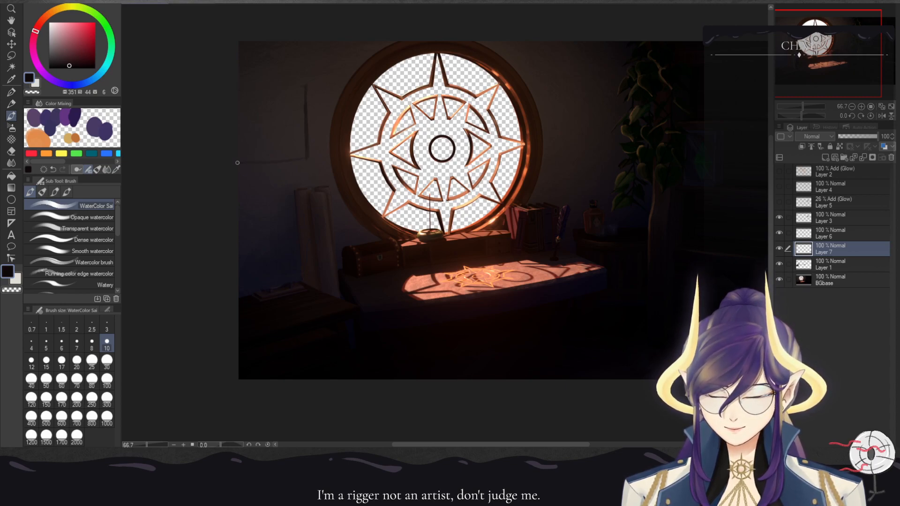
{"action": "left_click_drag", "start_coordinate": [305, 158], "coordinate": [259, 165]}
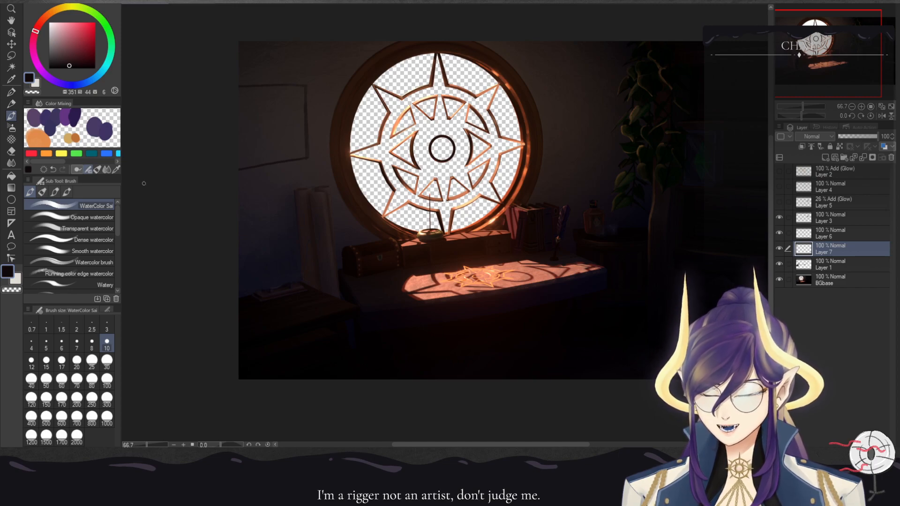
- Lasso the sketched wall frame and move it slightly lower on the wall, leaving nothing selected
{"action": "key", "text": "m"}
{"action": "mouse_move", "coordinate": [211, 70]}
{"action": "left_mouse_down"}
{"action": "mouse_move", "coordinate": [334, 89]}
{"action": "mouse_move", "coordinate": [328, 147]}
{"action": "mouse_move", "coordinate": [288, 178]}
{"action": "left_mouse_up"}
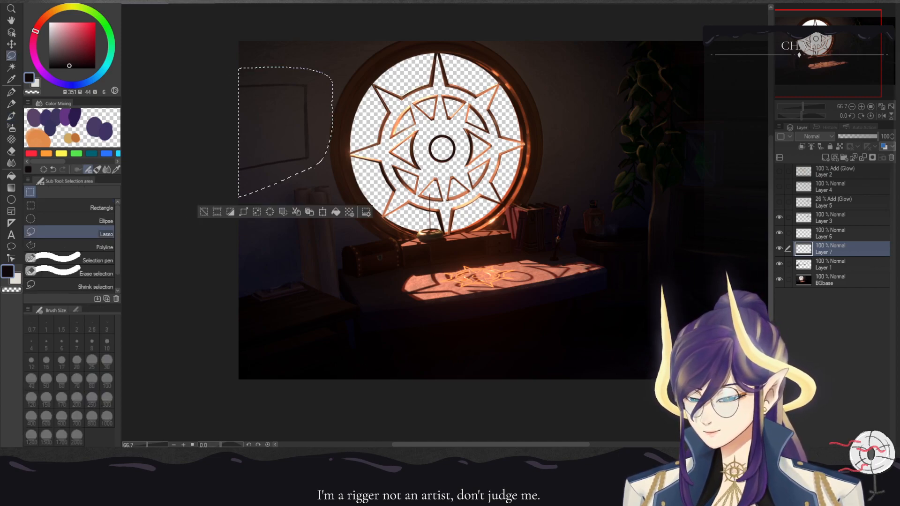
{"action": "key", "text": "ctrl+t"}
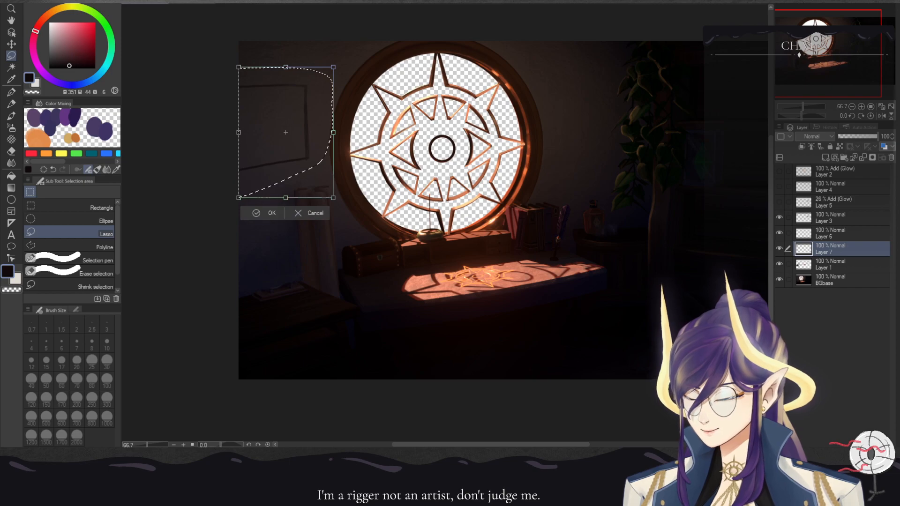
{"action": "left_click_drag", "start_coordinate": [286, 137], "coordinate": [286, 149]}
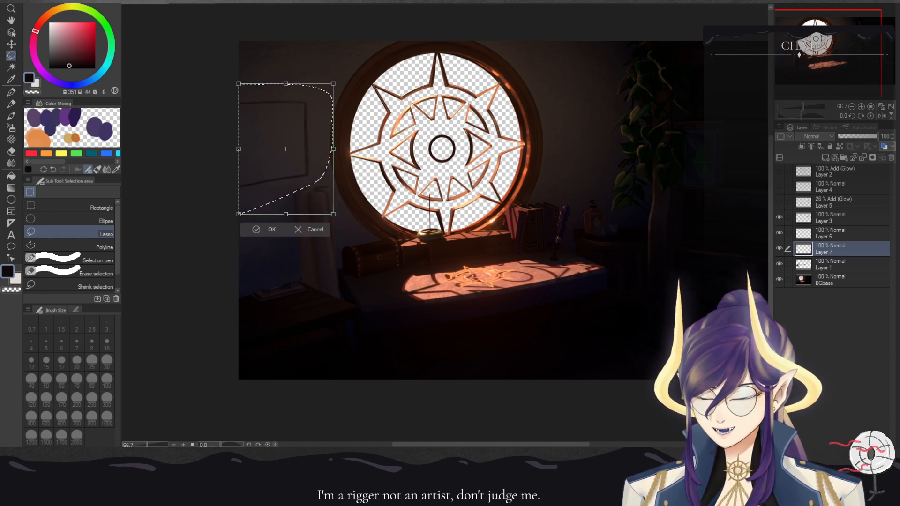
{"action": "left_click", "coordinate": [265, 229]}
{"action": "key", "text": "ctrl+d"}
- Try painting the frame's interior in muted browns, HSV 27/21/27, 27/21/20 and 27/22/13, with the watercolor brush at size 30
{"action": "key", "text": "ctrl+plus"}
{"action": "left_click_drag", "start_coordinate": [304, 206], "coordinate": [556, 295]}
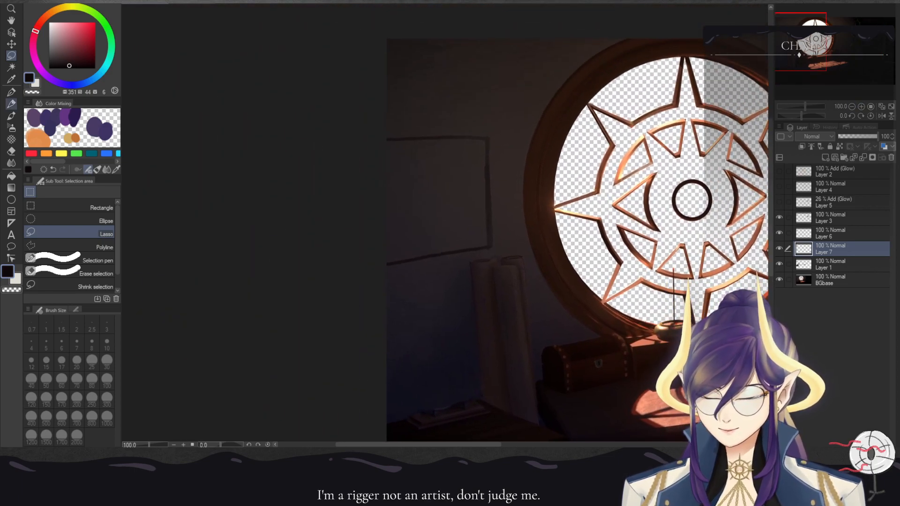
{"action": "key", "text": "b"}
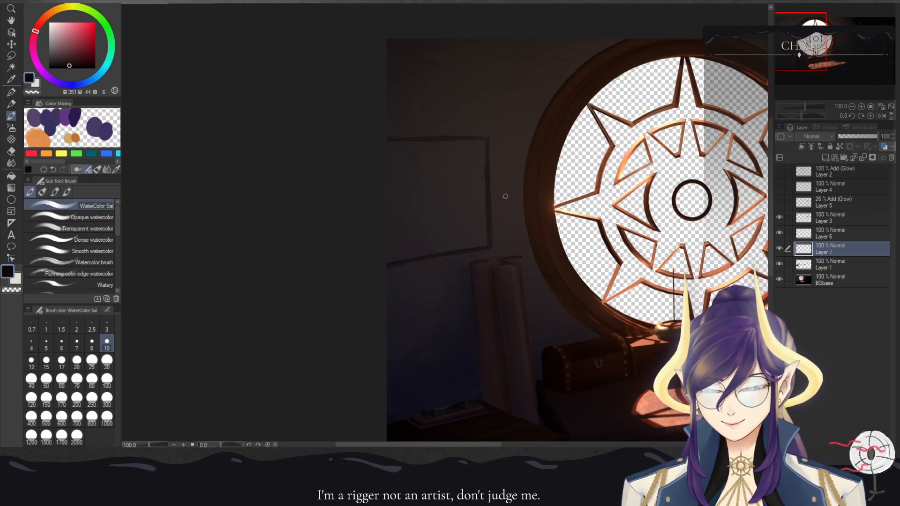
{"action": "left_click", "coordinate": [444, 172], "text": "alt"}
{"action": "left_click", "coordinate": [51, 13]}
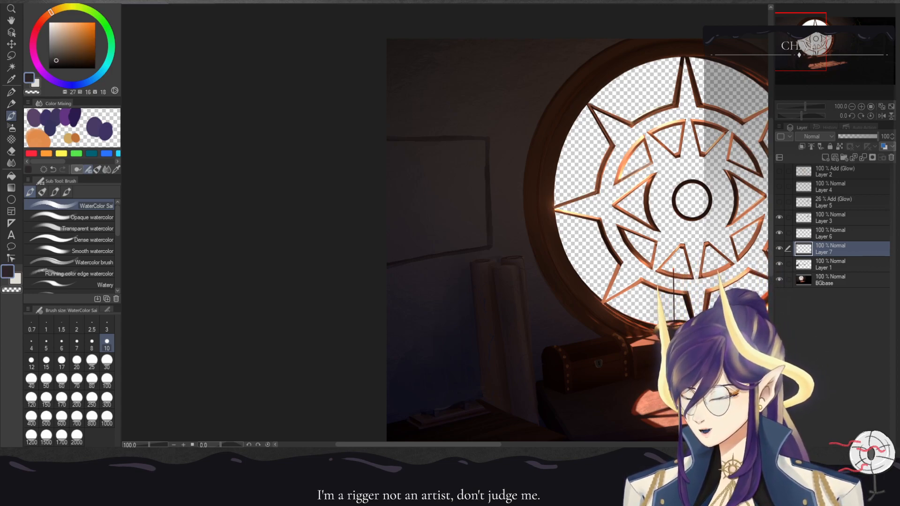
{"action": "left_click", "coordinate": [58, 56]}
{"action": "left_click", "coordinate": [107, 360]}
{"action": "mouse_move", "coordinate": [414, 214]}
{"action": "left_mouse_down"}
{"action": "mouse_move", "coordinate": [378, 244]}
{"action": "mouse_move", "coordinate": [407, 217]}
{"action": "mouse_move", "coordinate": [450, 201]}
{"action": "mouse_move", "coordinate": [400, 235]}
{"action": "left_mouse_up"}
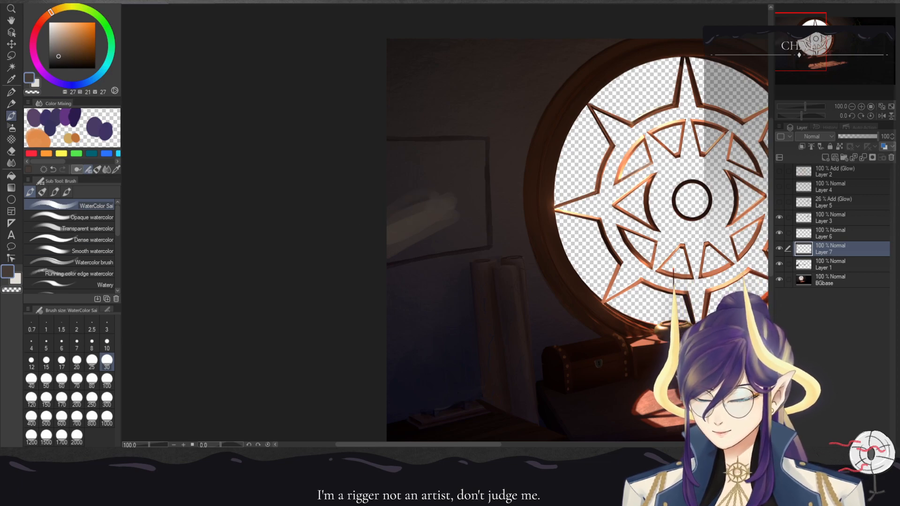
{"action": "left_click", "coordinate": [58, 59]}
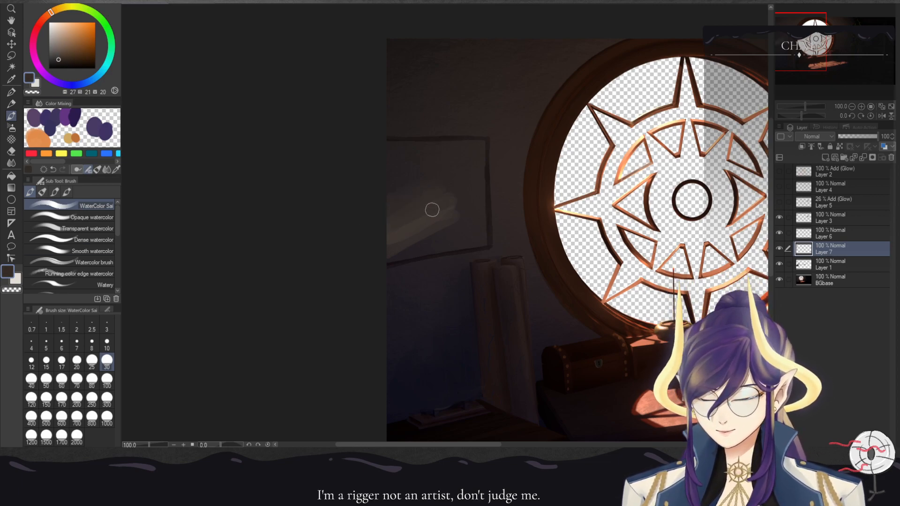
{"action": "left_click", "coordinate": [59, 62]}
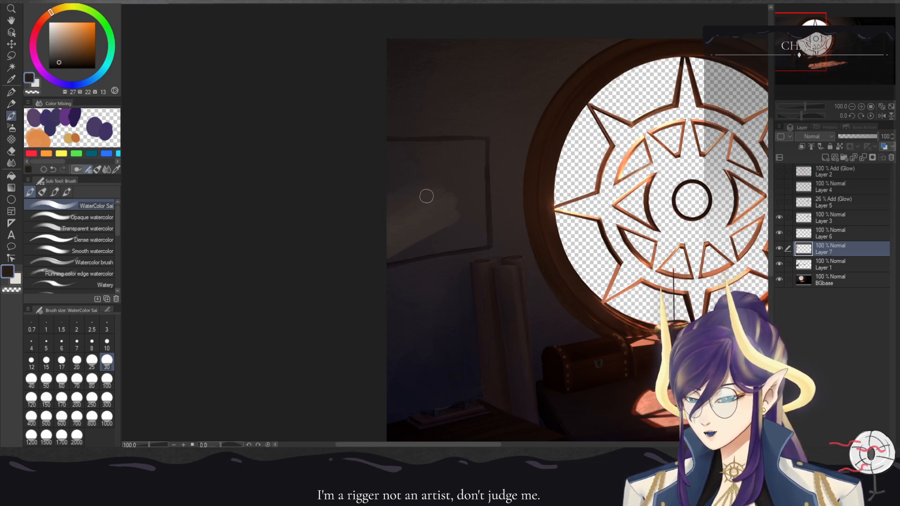
{"action": "mouse_move", "coordinate": [408, 203]}
{"action": "left_mouse_down"}
{"action": "mouse_move", "coordinate": [392, 233]}
{"action": "mouse_move", "coordinate": [441, 228]}
{"action": "left_mouse_up"}
{"action": "key", "text": "ctrl+z"}
{"action": "key", "text": "ctrl+z"}
- Fill the wall frame's interior with dark blue-greys, HSV 215/16/18 and 230/7/20, using the watercolor brush at sizes 30 and 40
{"action": "left_click", "coordinate": [464, 204], "text": "alt"}
{"action": "left_click", "coordinate": [89, 81]}
{"action": "mouse_move", "coordinate": [429, 207]}
{"action": "left_mouse_down"}
{"action": "mouse_move", "coordinate": [412, 193]}
{"action": "mouse_move", "coordinate": [388, 224]}
{"action": "mouse_move", "coordinate": [402, 244]}
{"action": "left_mouse_up"}
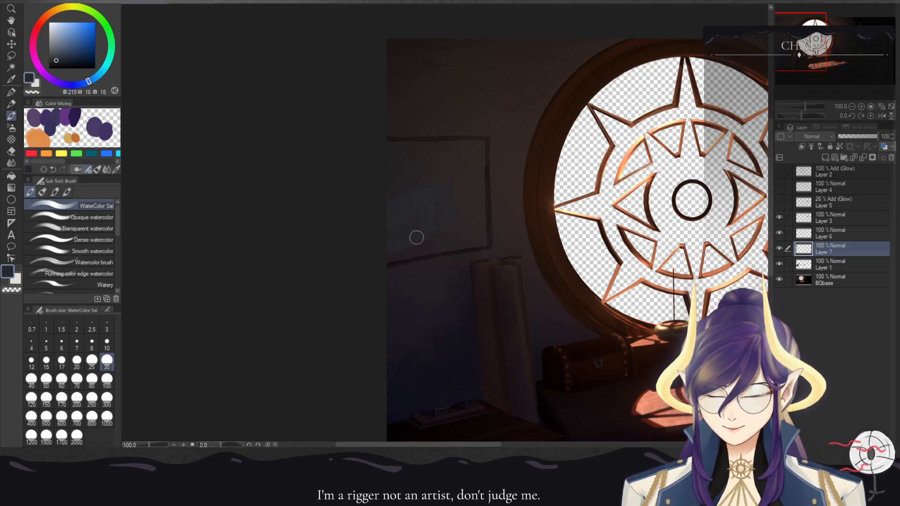
{"action": "left_click", "coordinate": [79, 84]}
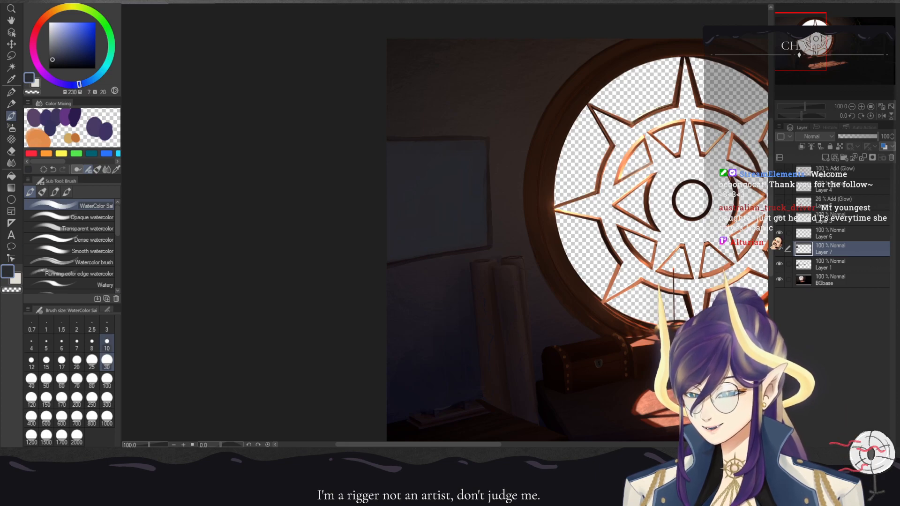
{"action": "left_click", "coordinate": [31, 380]}
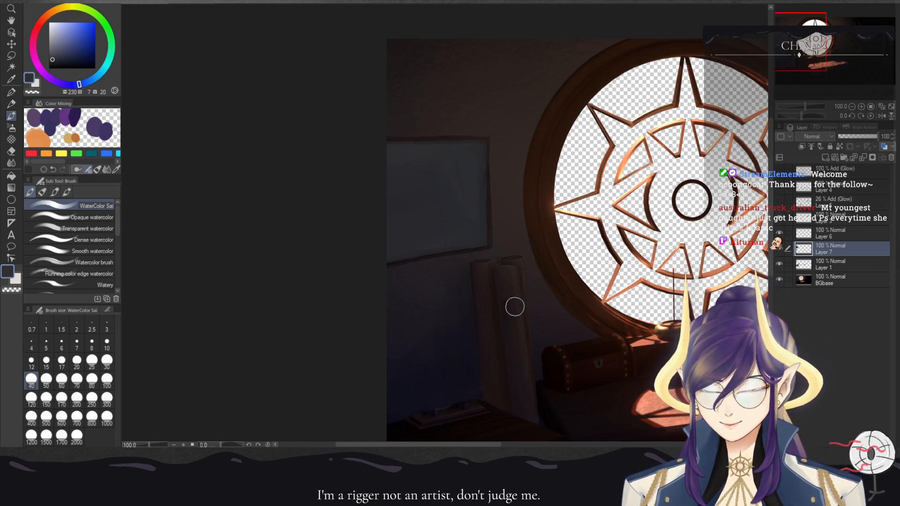
- Line the frame's bottom edge and window-side edge in near-black red, HSV 0/57/5, with the Turnip pen at size 5
{"action": "left_click", "coordinate": [492, 418], "text": "alt"}
{"action": "key", "text": "p"}
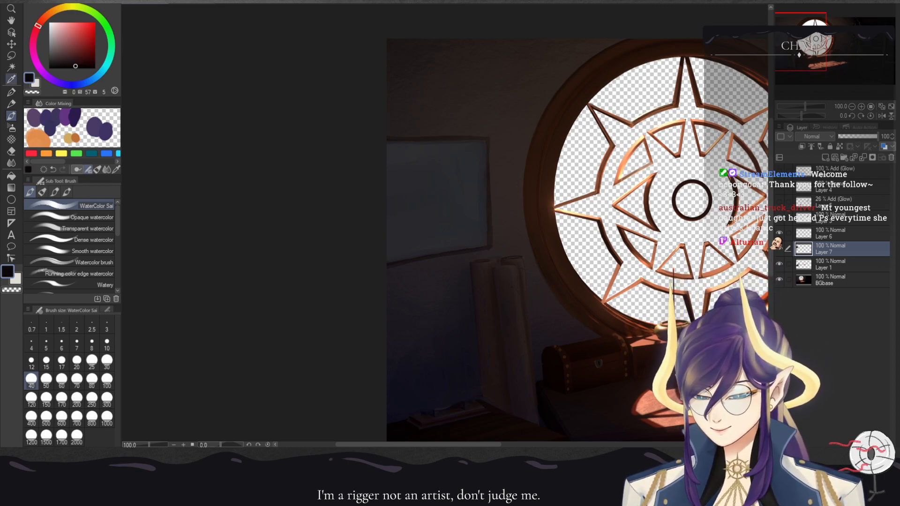
{"action": "key", "text": "ctrl+plus"}
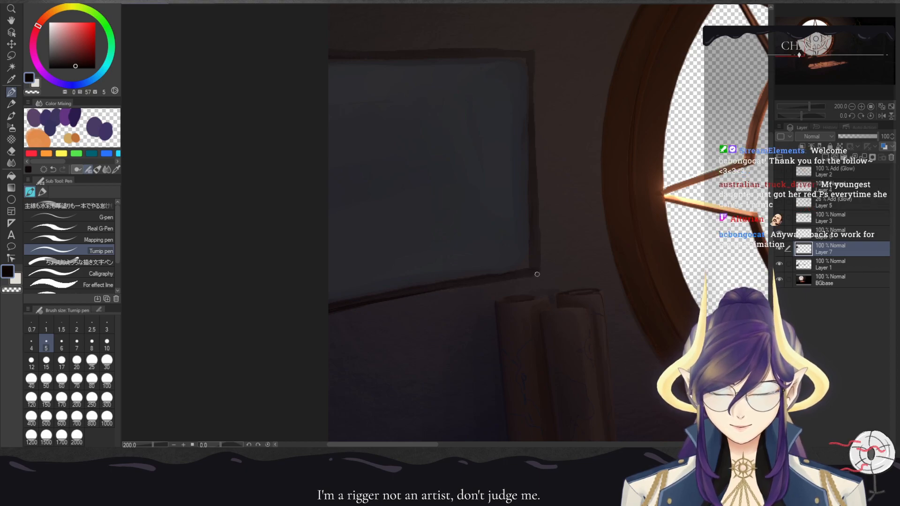
{"action": "left_click_drag", "start_coordinate": [502, 281], "coordinate": [342, 308]}
{"action": "key", "text": "ctrl+z"}
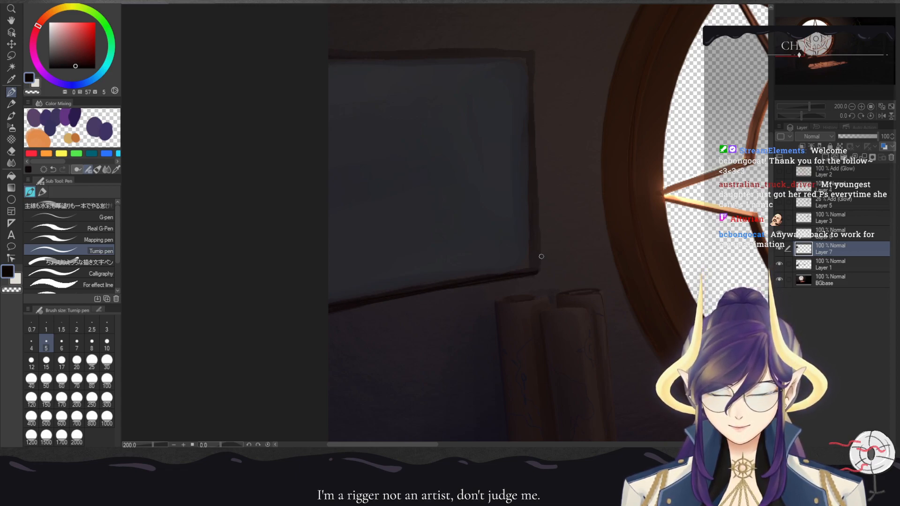
{"action": "left_click_drag", "start_coordinate": [540, 267], "coordinate": [535, 112]}
{"action": "key", "text": "ctrl+z"}
{"action": "left_click_drag", "start_coordinate": [533, 53], "coordinate": [542, 265]}
{"action": "key", "text": "ctrl+z"}
{"action": "left_click_drag", "start_coordinate": [533, 52], "coordinate": [540, 258]}
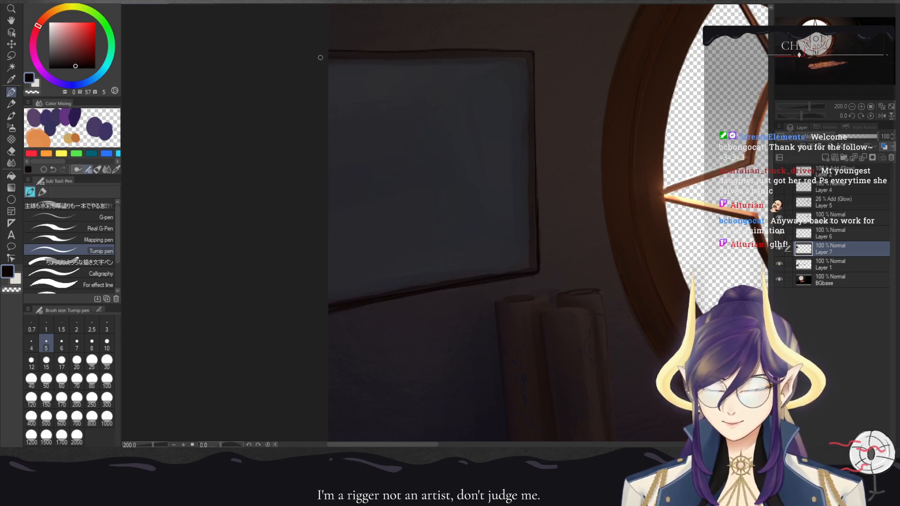
- Line the frame's upper edge and inner border with the Turnip pen at size 5, mirroring the view to check the shape
{"action": "key", "text": "h"}
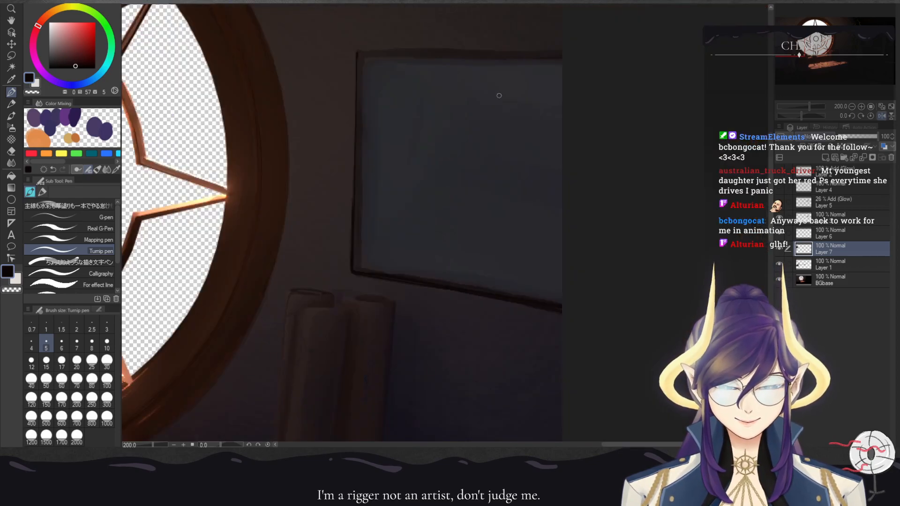
{"action": "left_click_drag", "start_coordinate": [366, 50], "coordinate": [530, 48]}
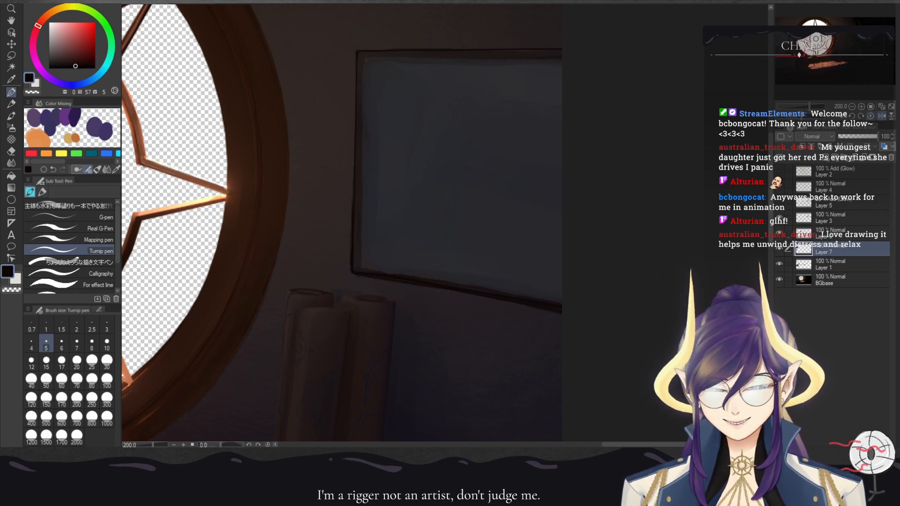
{"action": "key", "text": "h"}
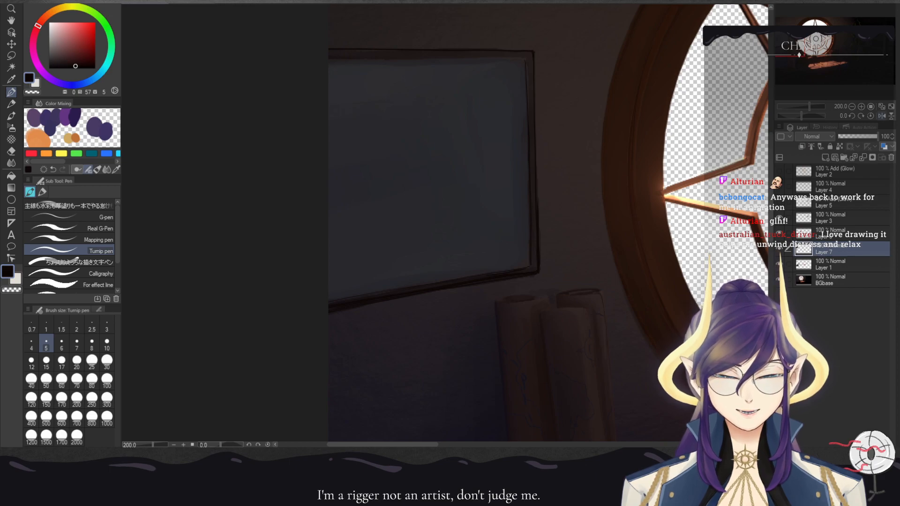
{"action": "key", "text": "h"}
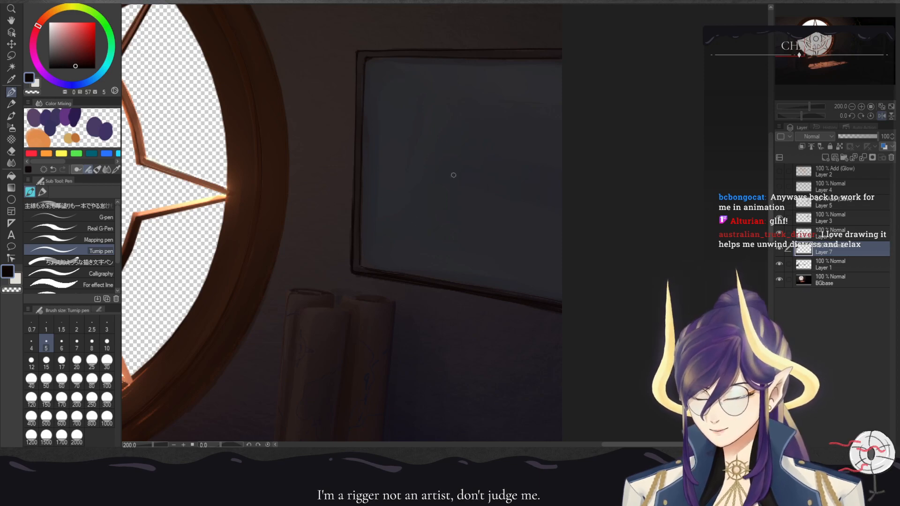
{"action": "key", "text": "h"}
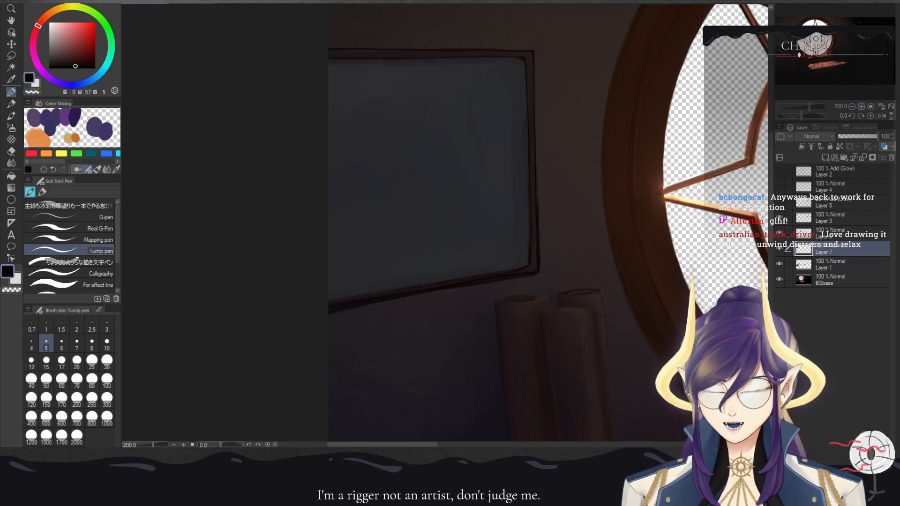
- Examine the finished wall frame up close and within the whole illustration
{"action": "left_click", "coordinate": [852, 107]}
{"action": "left_click", "coordinate": [852, 107]}
{"action": "left_click", "coordinate": [852, 107]}
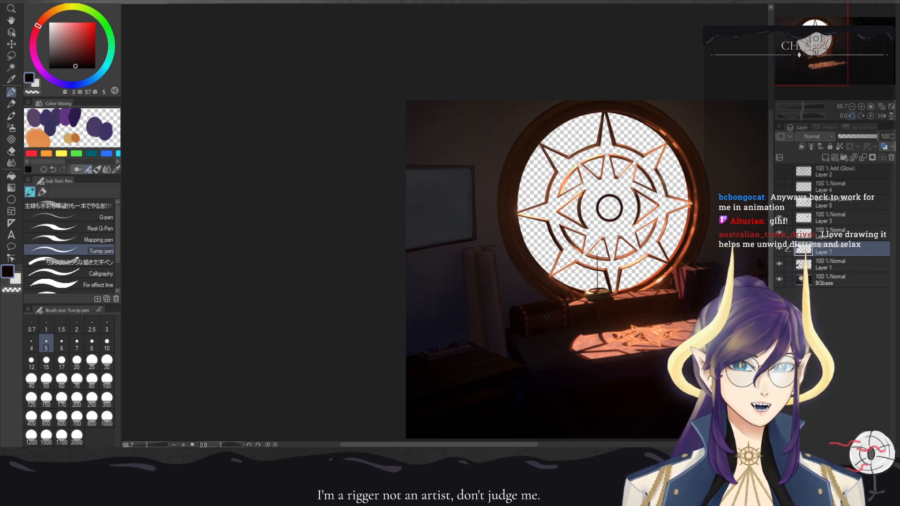
{"action": "left_click", "coordinate": [861, 106]}
{"action": "left_click", "coordinate": [861, 107]}
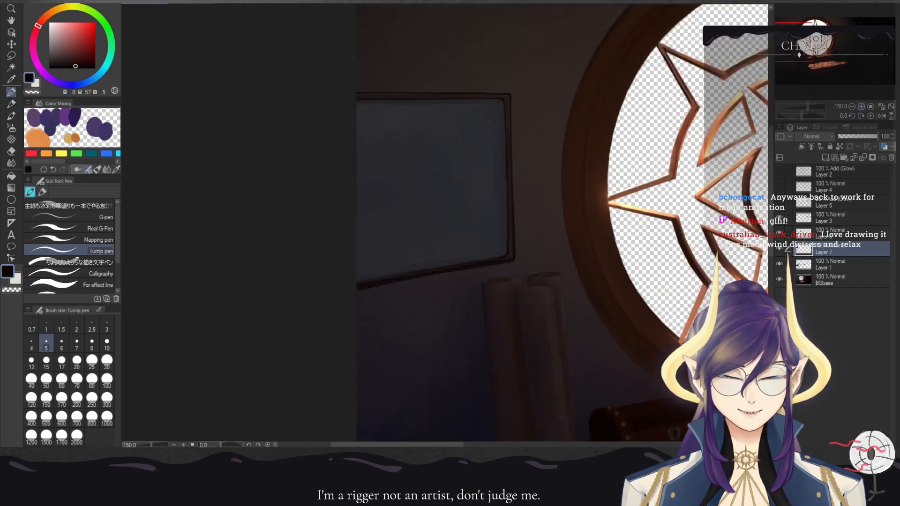
{"action": "left_click", "coordinate": [852, 106]}
{"action": "left_click", "coordinate": [851, 106]}
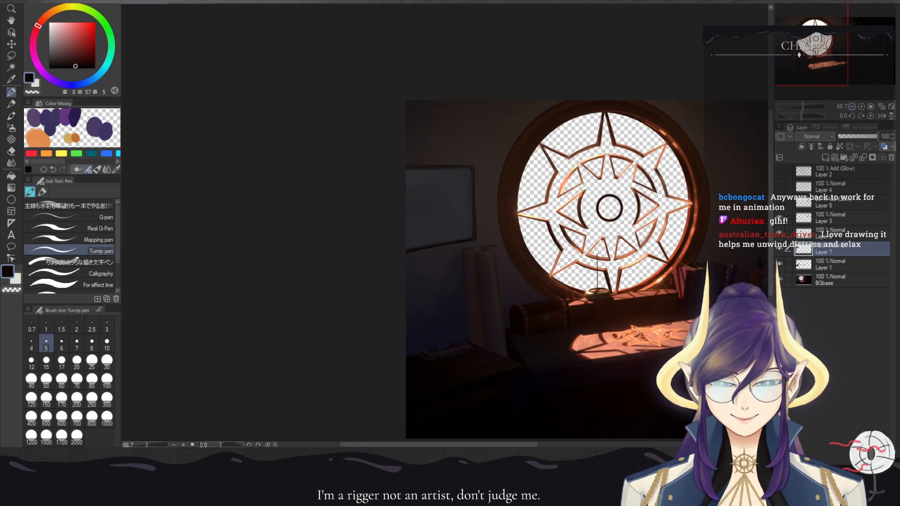
{"action": "left_click", "coordinate": [861, 106]}
{"action": "left_click", "coordinate": [861, 106]}
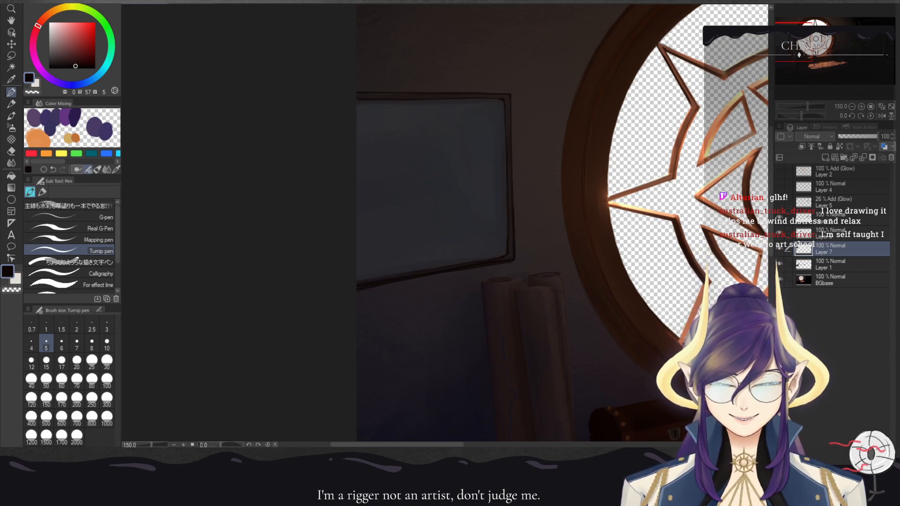
{"action": "left_click_drag", "start_coordinate": [506, 300], "coordinate": [486, 313]}
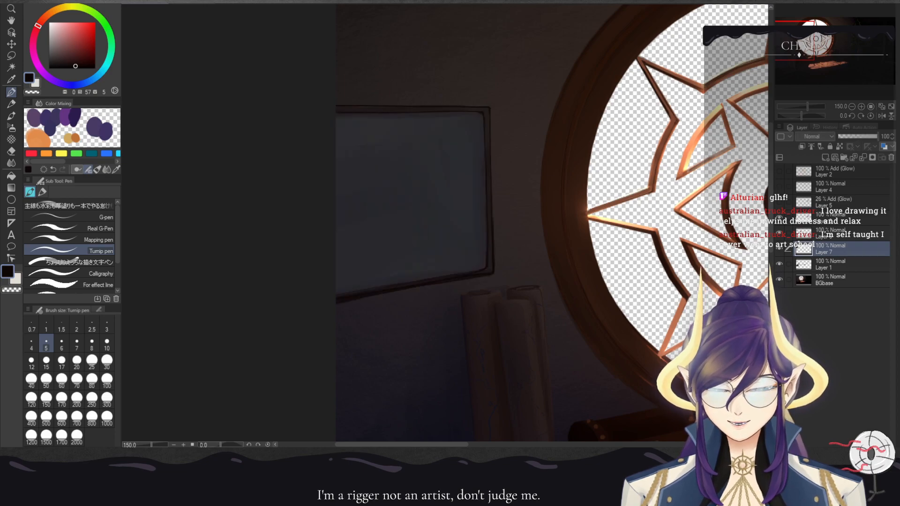
{"action": "left_click", "coordinate": [851, 107]}
{"action": "left_click", "coordinate": [851, 107]}
{"action": "left_click", "coordinate": [851, 107]}
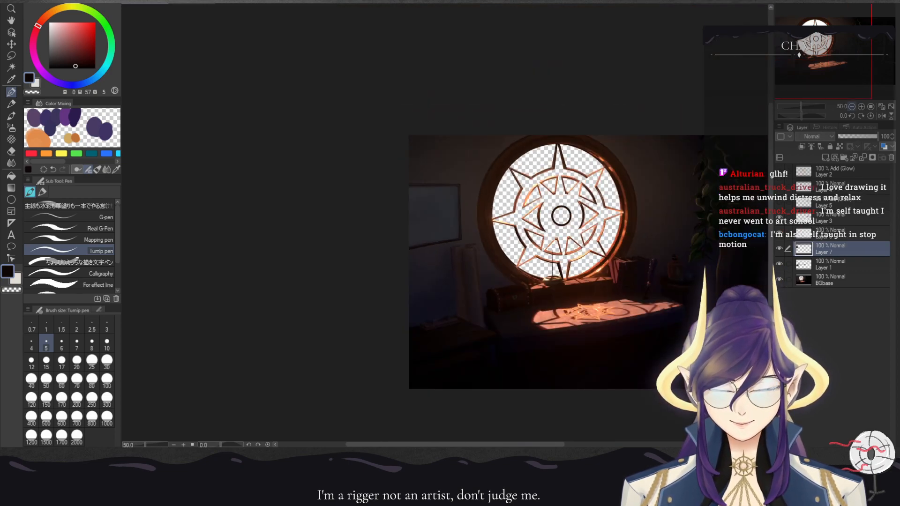
{"action": "left_click", "coordinate": [861, 107]}
{"action": "left_click", "coordinate": [861, 107]}
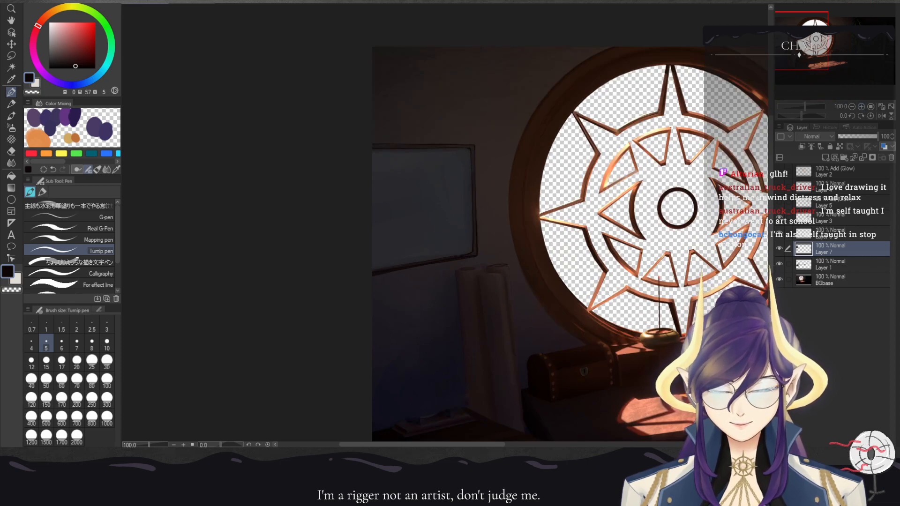
- Add a new layer above Layer 7 and shade the frame's outer left part in near-black red with the watercolor brush at size 100
{"action": "left_click", "coordinate": [825, 158]}
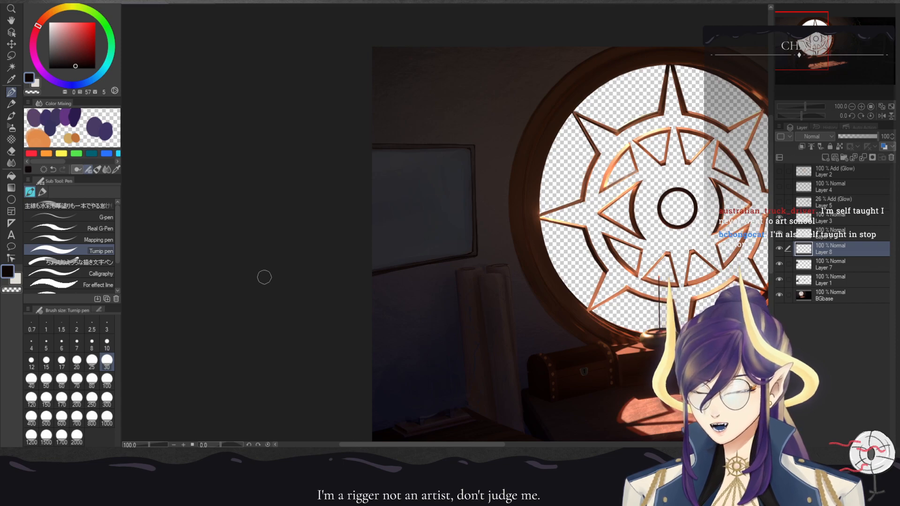
{"action": "left_click", "coordinate": [106, 382]}
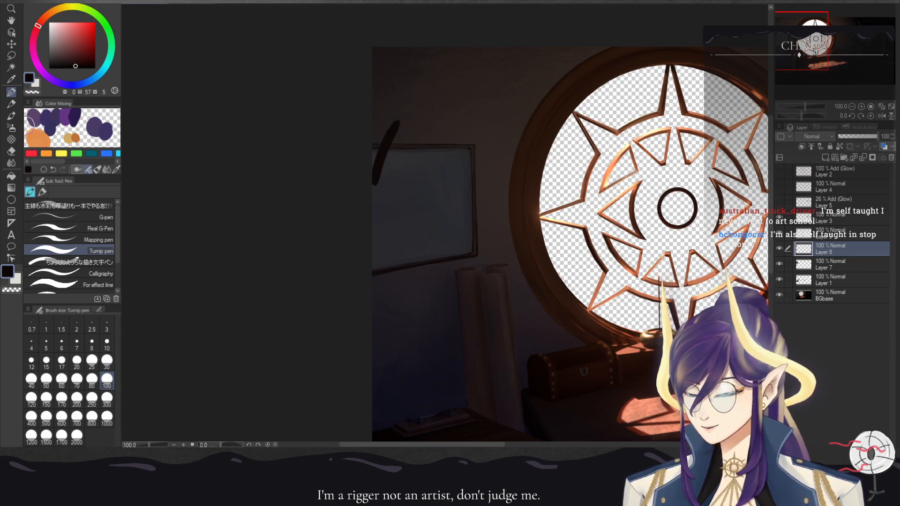
{"action": "key", "text": "b"}
{"action": "left_click", "coordinate": [107, 381]}
{"action": "left_click_drag", "start_coordinate": [383, 130], "coordinate": [365, 222]}
{"action": "mouse_move", "coordinate": [397, 144]}
{"action": "left_mouse_down"}
{"action": "mouse_move", "coordinate": [390, 184]}
{"action": "mouse_move", "coordinate": [372, 199]}
{"action": "mouse_move", "coordinate": [377, 263]}
{"action": "mouse_move", "coordinate": [374, 194]}
{"action": "mouse_move", "coordinate": [395, 260]}
{"action": "mouse_move", "coordinate": [393, 156]}
{"action": "mouse_move", "coordinate": [388, 262]}
{"action": "mouse_move", "coordinate": [375, 247]}
{"action": "mouse_move", "coordinate": [376, 138]}
{"action": "mouse_move", "coordinate": [407, 104]}
{"action": "mouse_move", "coordinate": [403, 257]}
{"action": "mouse_move", "coordinate": [431, 115]}
{"action": "mouse_move", "coordinate": [409, 140]}
{"action": "mouse_move", "coordinate": [404, 264]}
{"action": "mouse_move", "coordinate": [380, 281]}
{"action": "mouse_move", "coordinate": [400, 311]}
{"action": "mouse_move", "coordinate": [390, 240]}
{"action": "mouse_move", "coordinate": [409, 165]}
{"action": "mouse_move", "coordinate": [397, 180]}
{"action": "mouse_move", "coordinate": [432, 155]}
{"action": "mouse_move", "coordinate": [417, 240]}
{"action": "mouse_move", "coordinate": [424, 166]}
{"action": "mouse_move", "coordinate": [419, 251]}
{"action": "mouse_move", "coordinate": [439, 250]}
{"action": "mouse_move", "coordinate": [419, 263]}
{"action": "mouse_move", "coordinate": [419, 278]}
{"action": "mouse_move", "coordinate": [436, 250]}
{"action": "mouse_move", "coordinate": [420, 160]}
{"action": "mouse_move", "coordinate": [396, 176]}
{"action": "mouse_move", "coordinate": [380, 174]}
{"action": "mouse_move", "coordinate": [447, 164]}
{"action": "mouse_move", "coordinate": [407, 137]}
{"action": "mouse_move", "coordinate": [456, 151]}
{"action": "mouse_move", "coordinate": [433, 138]}
{"action": "mouse_move", "coordinate": [434, 96]}
{"action": "mouse_move", "coordinate": [440, 139]}
{"action": "mouse_move", "coordinate": [397, 185]}
{"action": "left_mouse_up"}
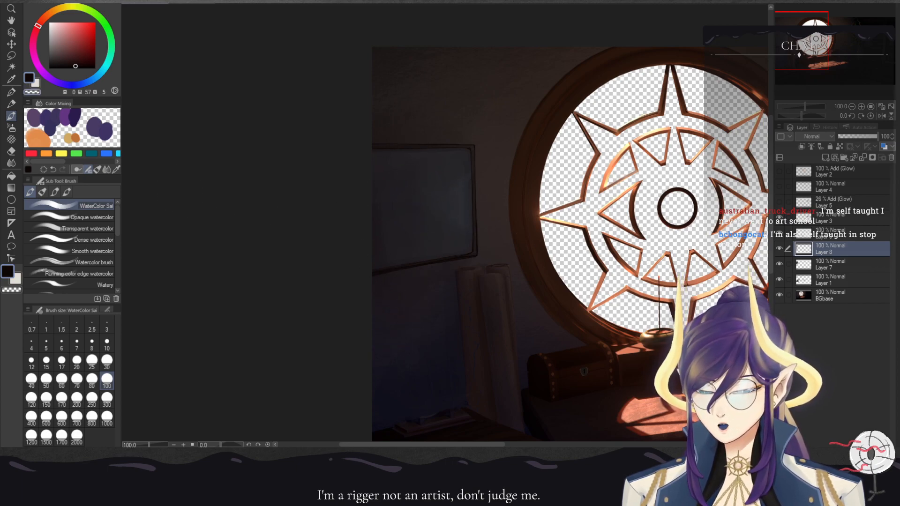
- Soften the new shading over the wall frame using the watercolor brush with transparent colour at size 100, and check the overall look
{"action": "key", "text": "c"}
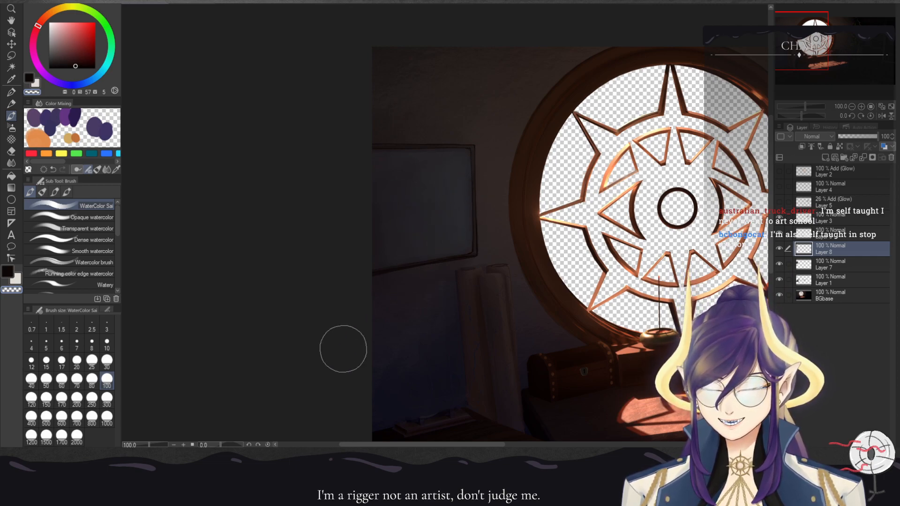
{"action": "left_click", "coordinate": [852, 107]}
{"action": "left_click", "coordinate": [852, 107]}
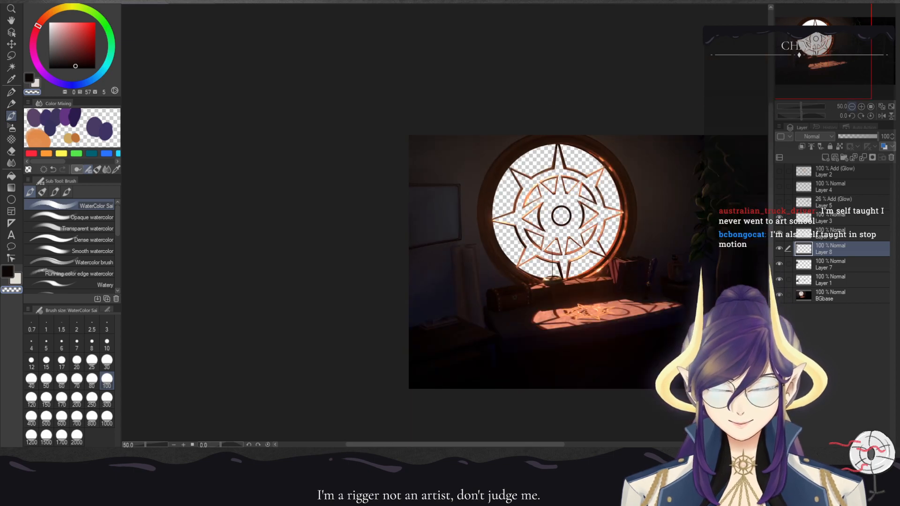
{"action": "scroll", "coordinate": [443, 222], "scroll_direction": "up", "scroll_amount": 5}
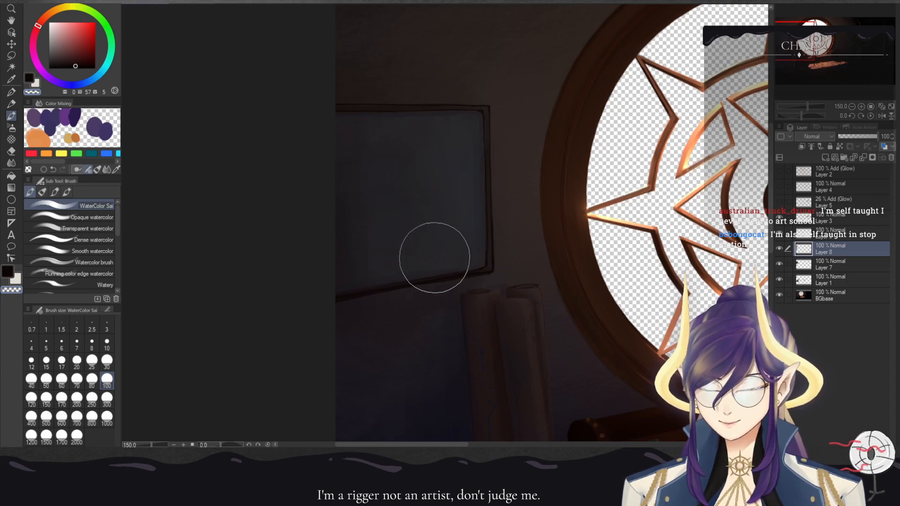
{"action": "scroll", "coordinate": [446, 213], "scroll_direction": "down", "scroll_amount": 3}
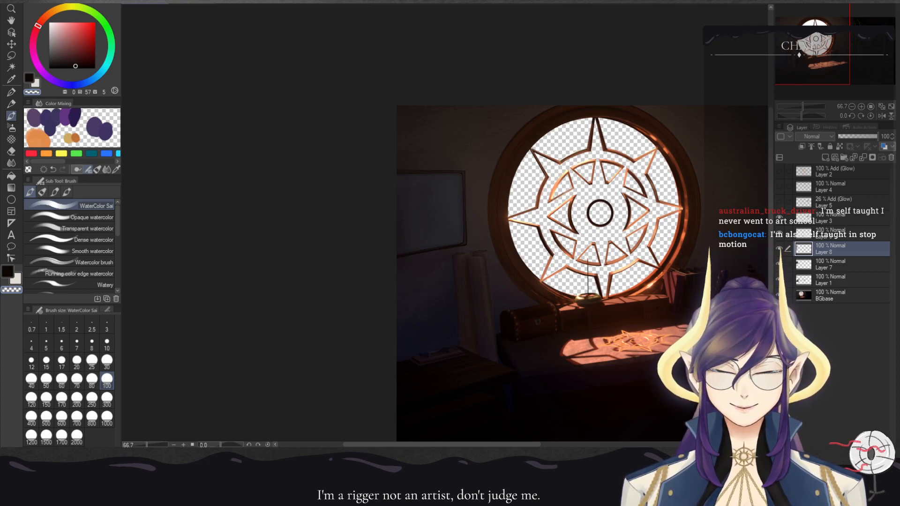
- Examine the shaded wall frame and surrounding wall up close and within the whole illustration
{"action": "scroll", "coordinate": [443, 223], "scroll_direction": "up", "scroll_amount": 3}
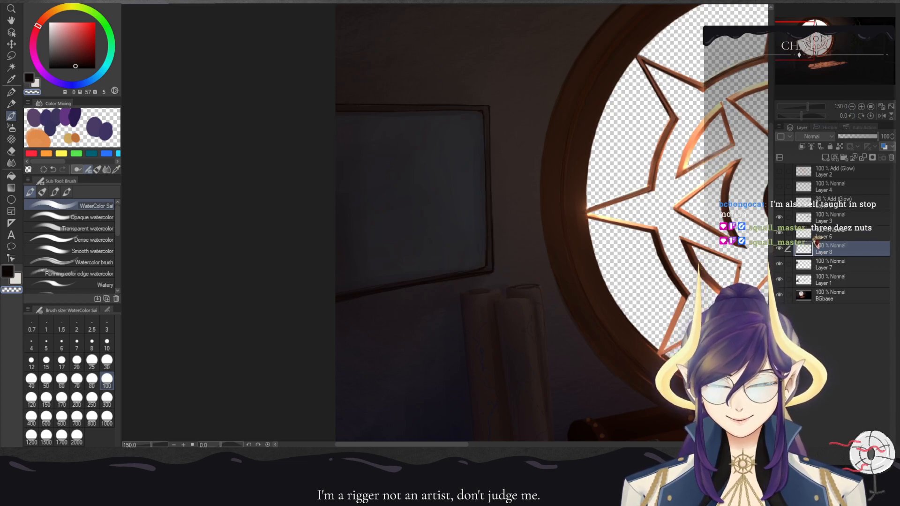
{"action": "left_click_drag", "start_coordinate": [798, 42], "coordinate": [787, 43]}
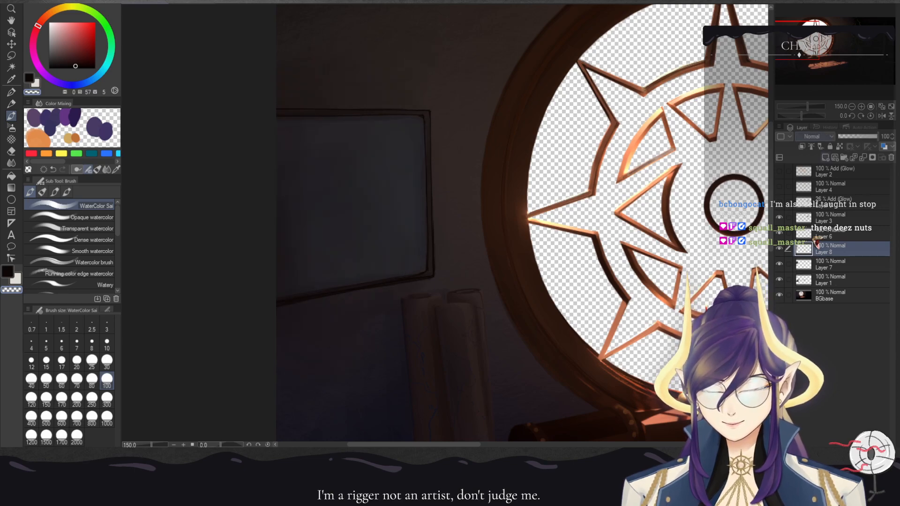
{"action": "key", "text": "ctrl+minus"}
{"action": "key", "text": "ctrl+minus"}
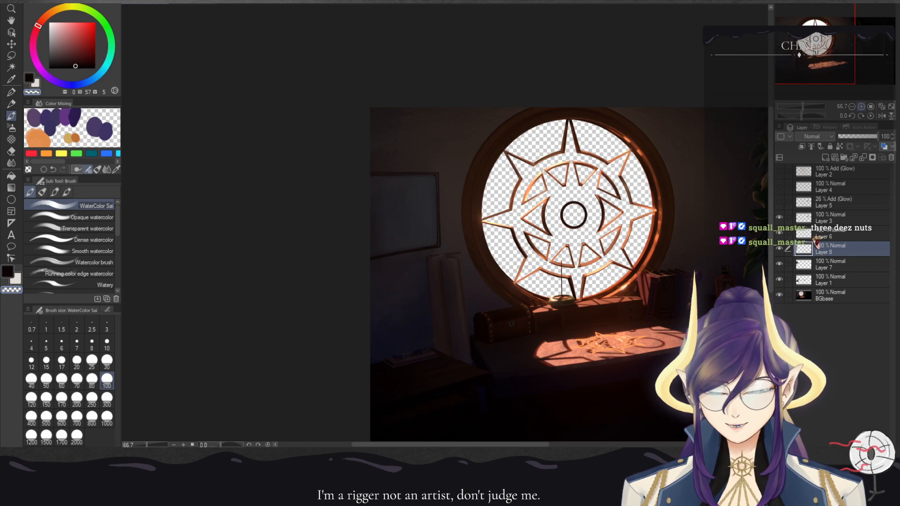
{"action": "key", "text": "ctrl+plus"}
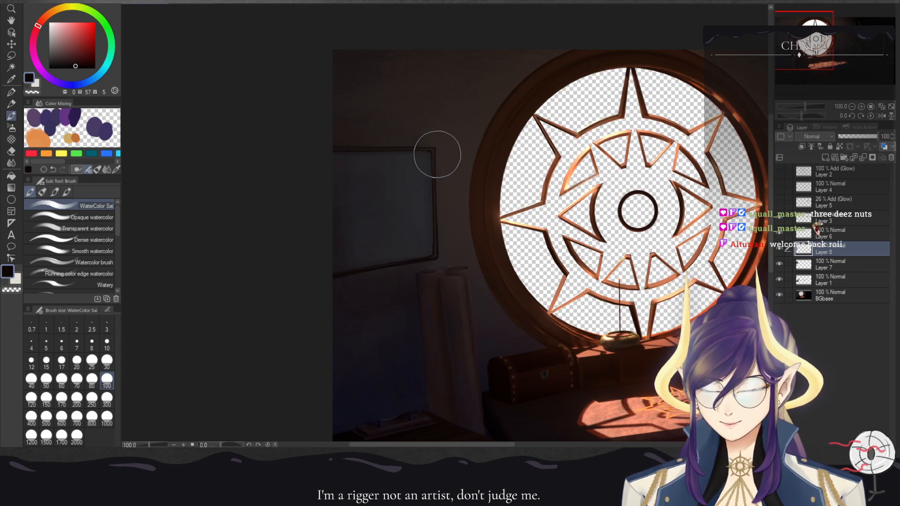
{"action": "key", "text": "ctrl+plus"}
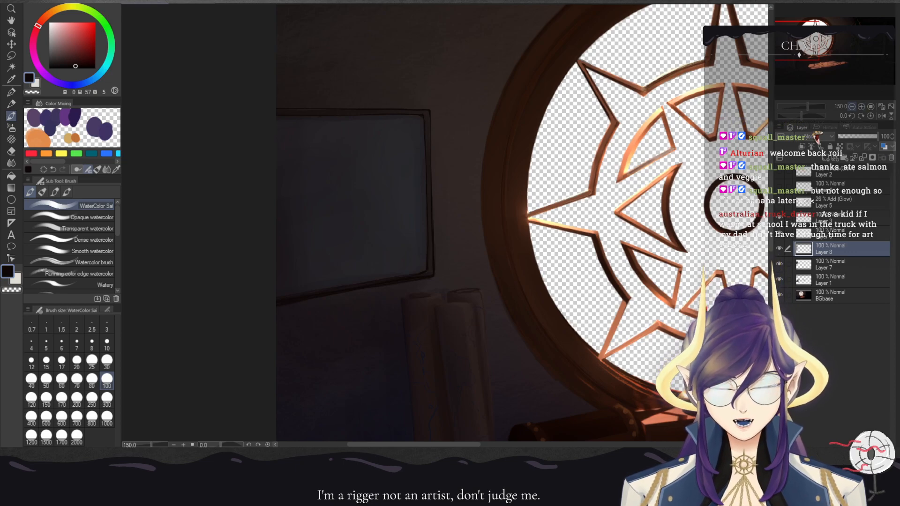
{"action": "key", "text": "ctrl+plus"}
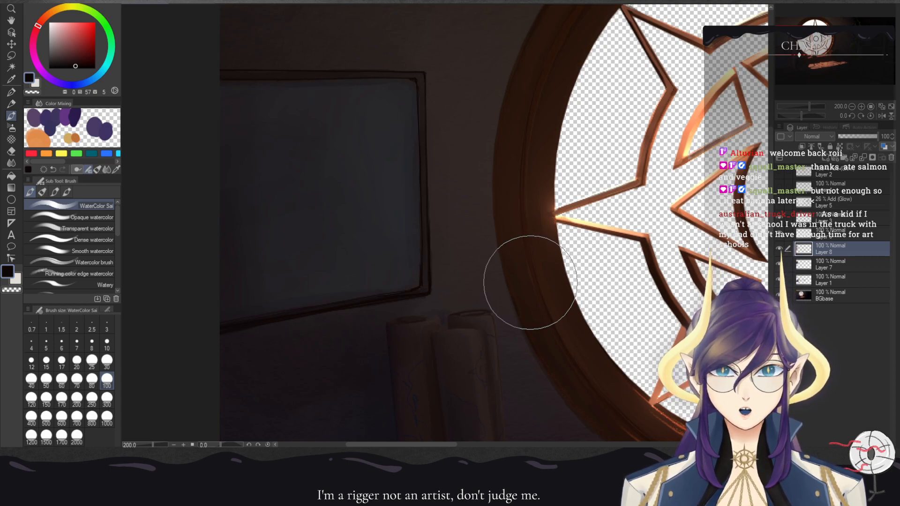
{"action": "key", "text": "ctrl+minus"}
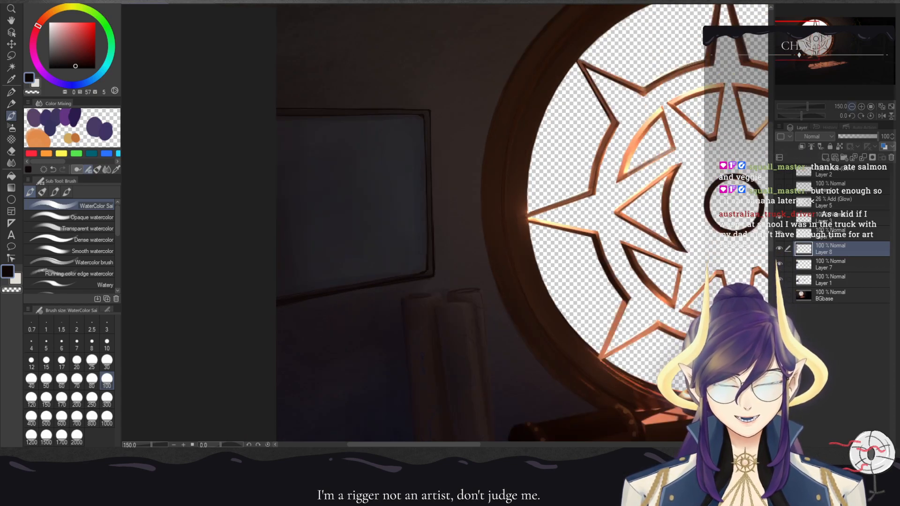
{"action": "left_click_drag", "start_coordinate": [445, 197], "coordinate": [513, 184]}
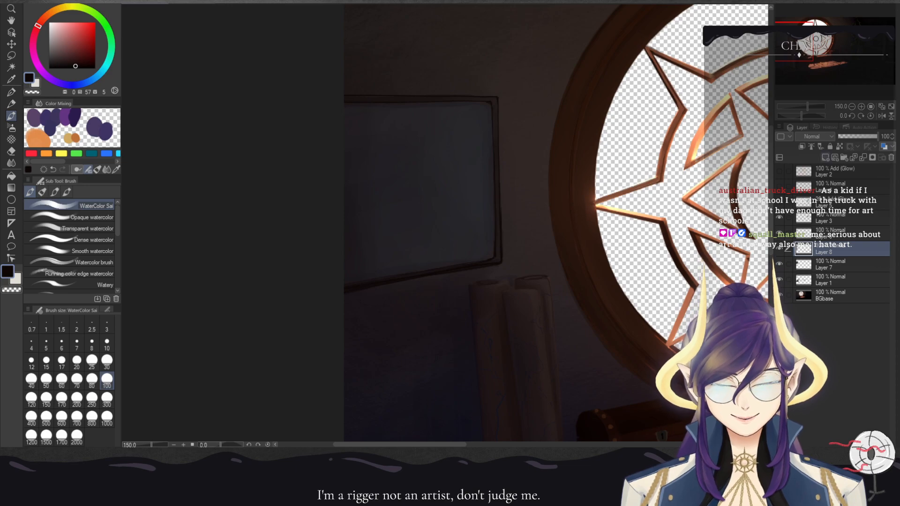
{"action": "left_click", "coordinate": [852, 107]}
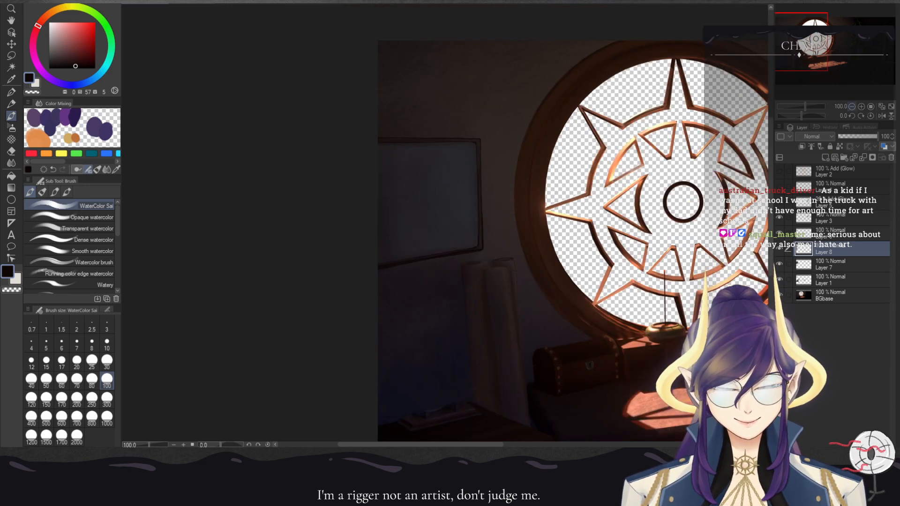
{"action": "left_click", "coordinate": [852, 107]}
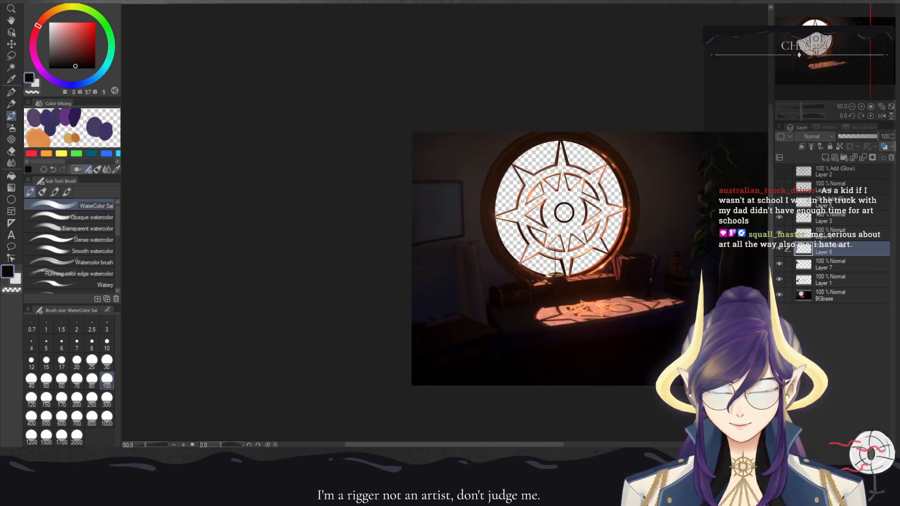
{"action": "left_click", "coordinate": [861, 107]}
{"action": "left_click", "coordinate": [861, 107]}
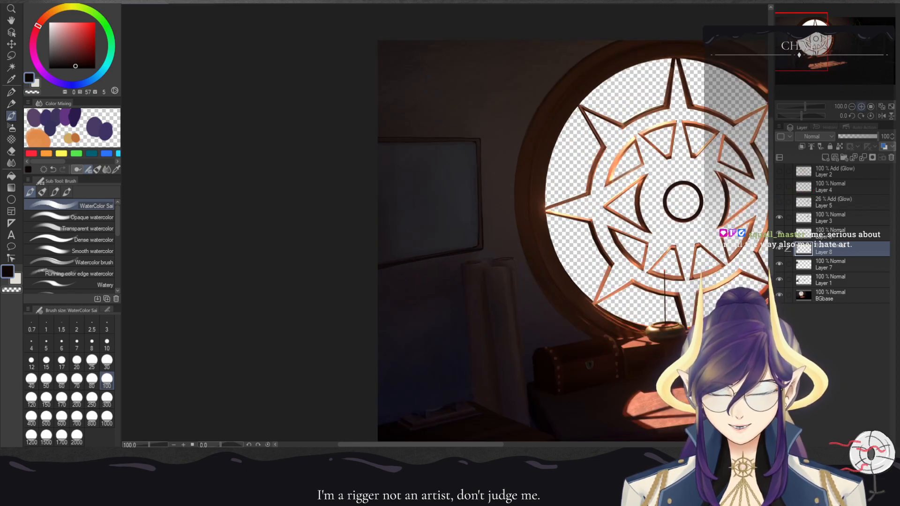
{"action": "left_click", "coordinate": [861, 107]}
- Compare Layers 8 and 7, and touch up the frame's border on Layer 7 with the watercolor brush at size 5 in a sampled dark tone
{"action": "left_click", "coordinate": [779, 248]}
{"action": "left_click", "coordinate": [779, 249]}
{"action": "left_click", "coordinate": [779, 264]}
{"action": "left_click", "coordinate": [779, 264]}
{"action": "left_click", "coordinate": [839, 265]}
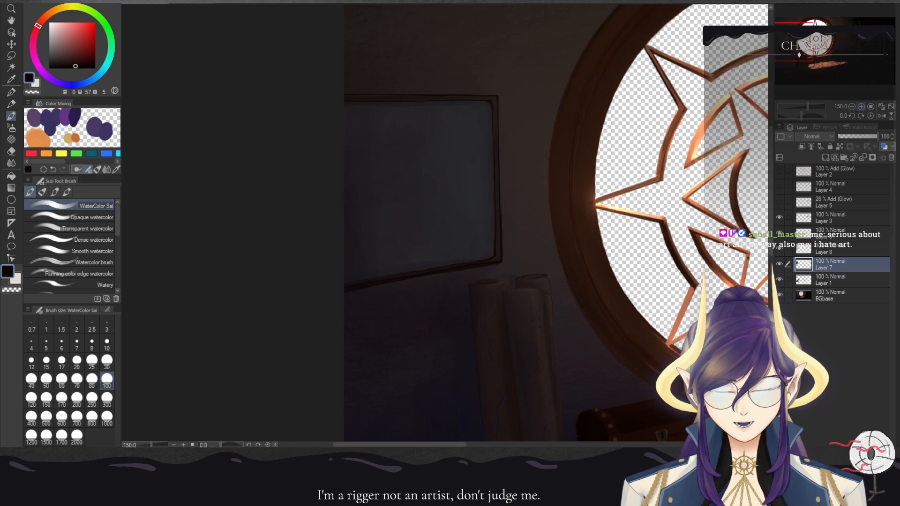
{"action": "left_click", "coordinate": [861, 107]}
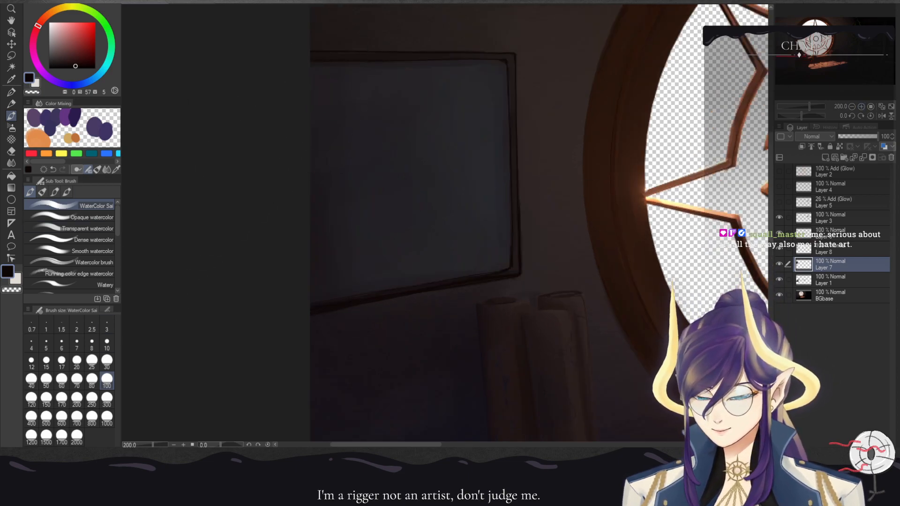
{"action": "left_click", "coordinate": [328, 56], "text": "alt"}
{"action": "left_click", "coordinate": [46, 345]}
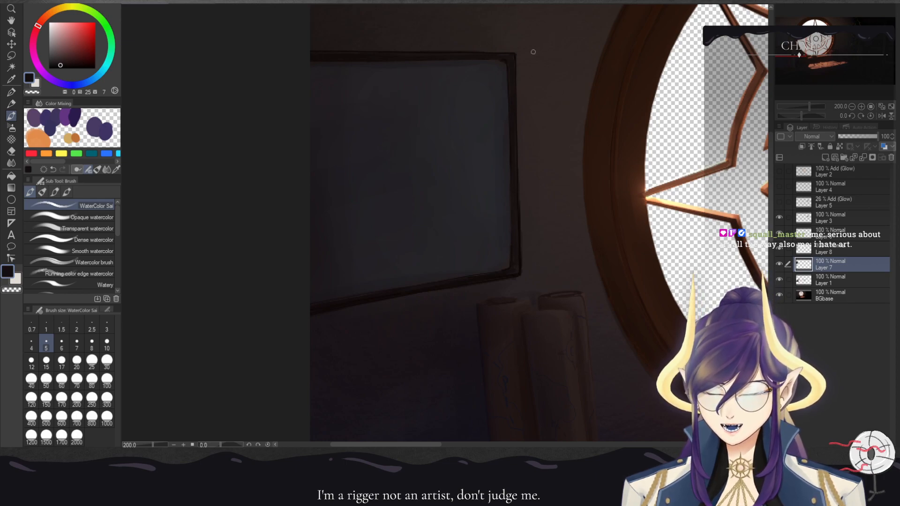
{"action": "left_click", "coordinate": [852, 107]}
{"action": "left_click", "coordinate": [851, 106]}
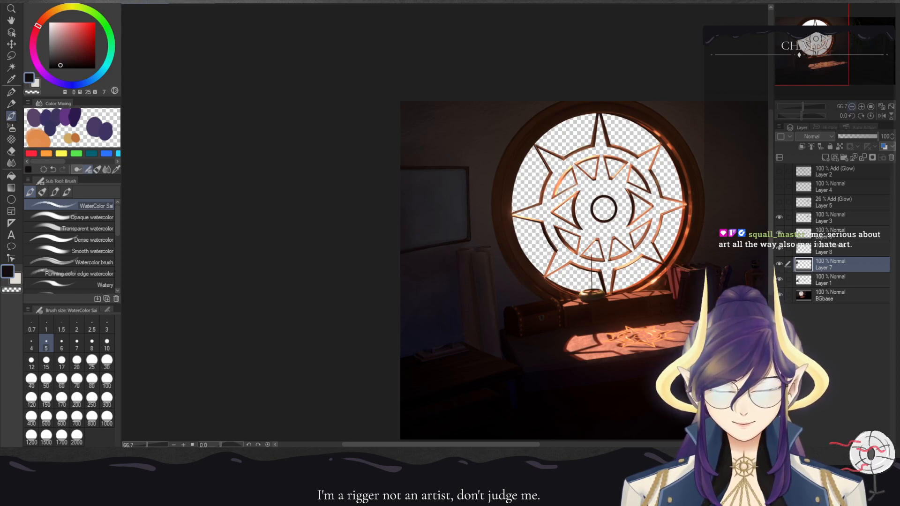
- Sample the dark purple tone from the rolled scrolls, make Layer 8 active, and check the scrolls against the whole illustration
{"action": "left_click", "coordinate": [861, 107]}
{"action": "left_click", "coordinate": [861, 107]}
{"action": "left_click", "coordinate": [512, 309], "text": "alt"}
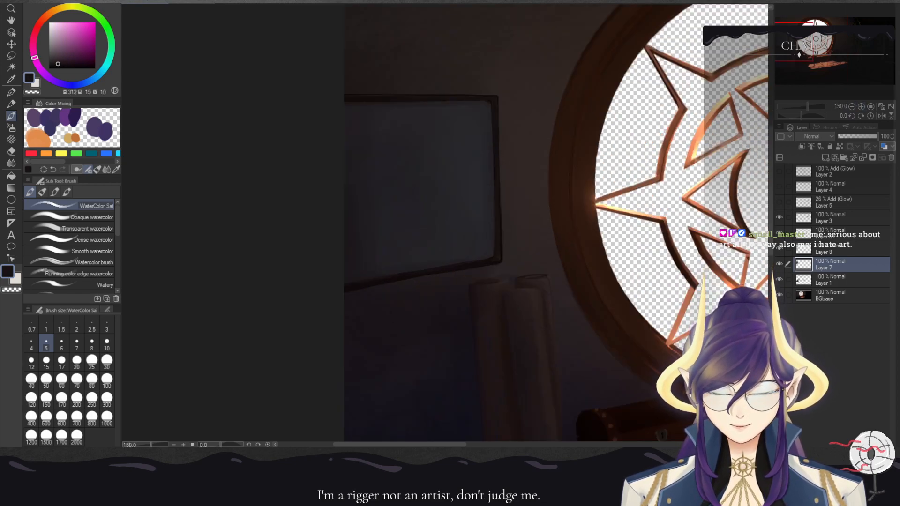
{"action": "left_click", "coordinate": [832, 250]}
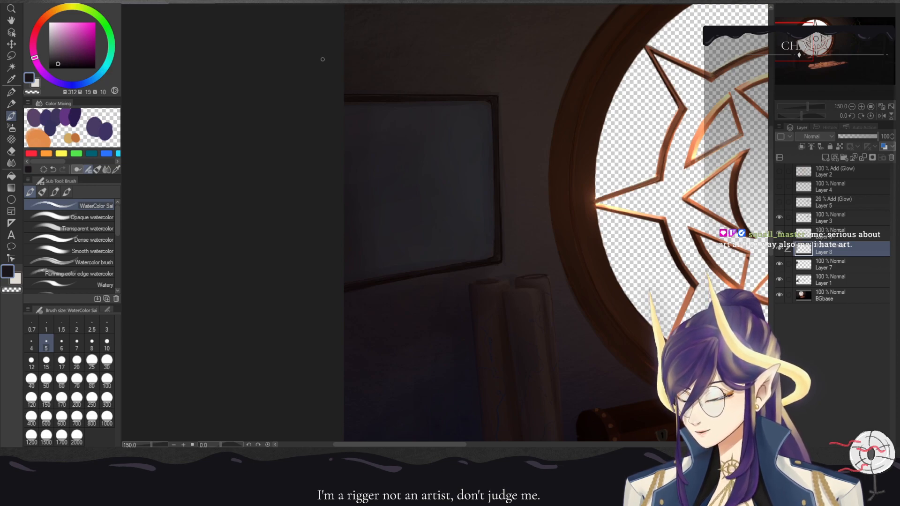
{"action": "left_click", "coordinate": [852, 107]}
{"action": "left_click", "coordinate": [852, 107]}
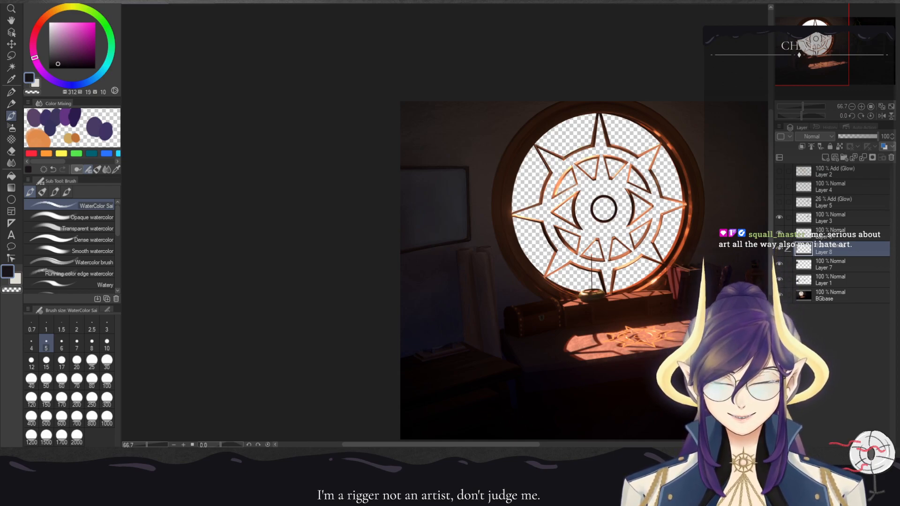
{"action": "left_click", "coordinate": [861, 107]}
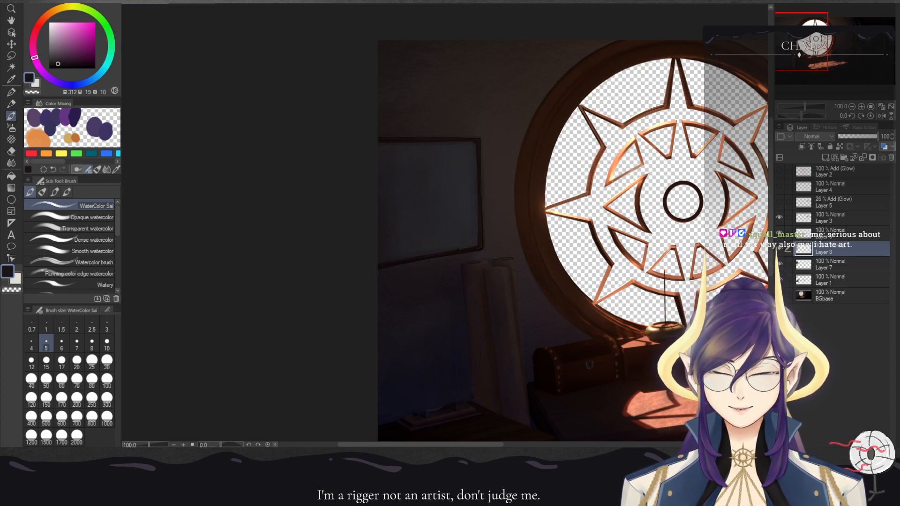
{"action": "key", "text": "ctrl+plus"}
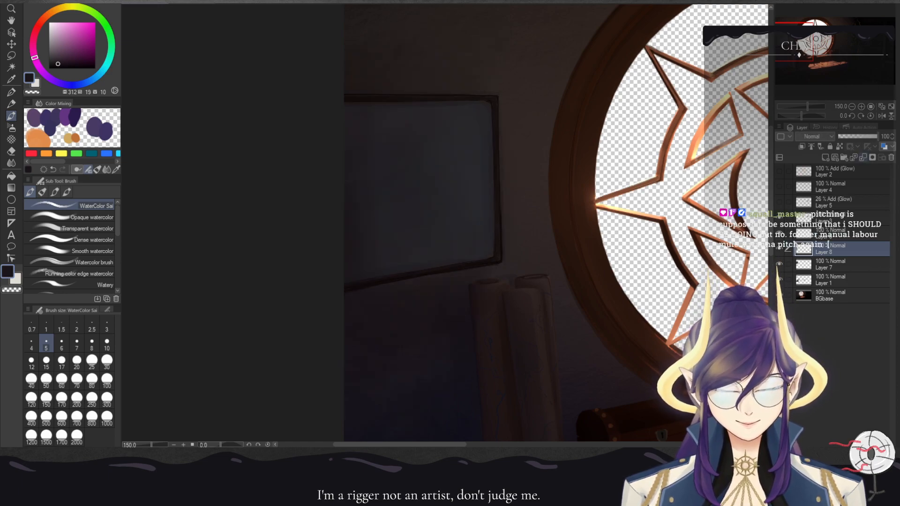
{"action": "left_click", "coordinate": [863, 158]}
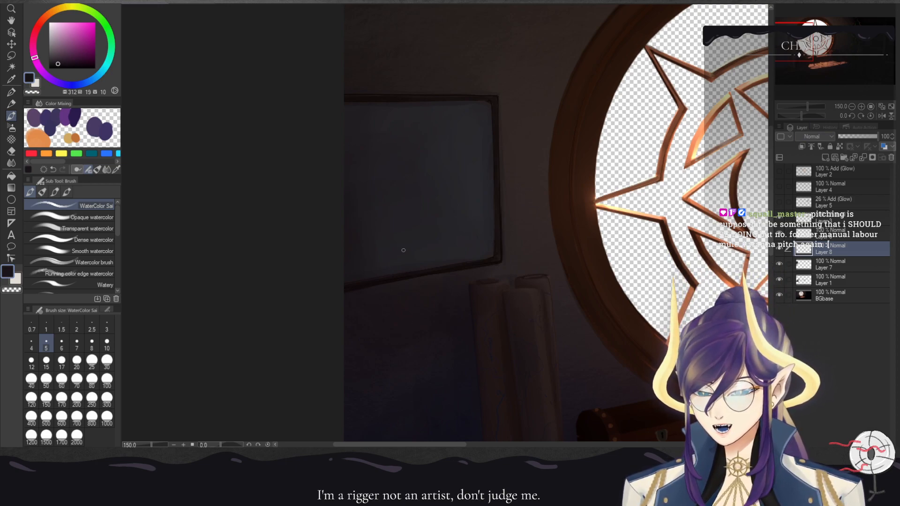
- Paint a filled paper note in the framed board's upper right with the Turnip pen at size 17, using a lightened blue-grey sampled from the board
{"action": "left_click", "coordinate": [455, 164], "text": "alt"}
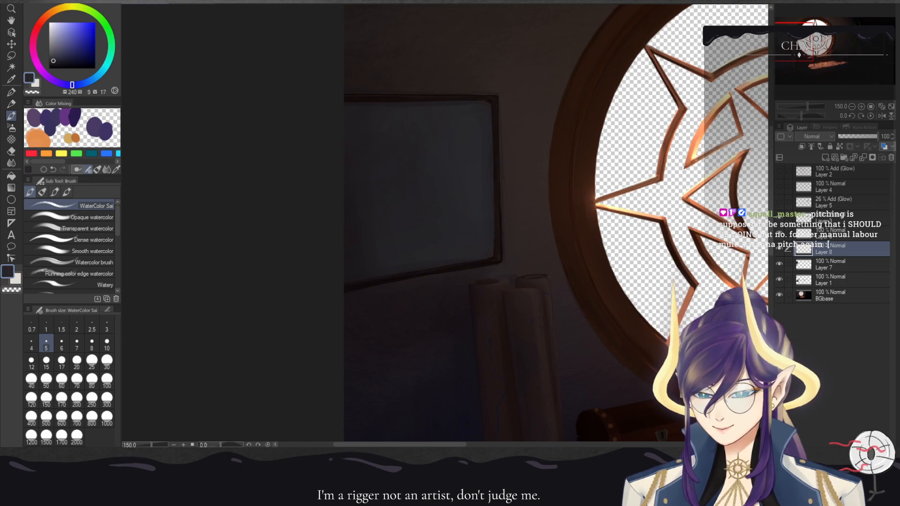
{"action": "left_click", "coordinate": [52, 56]}
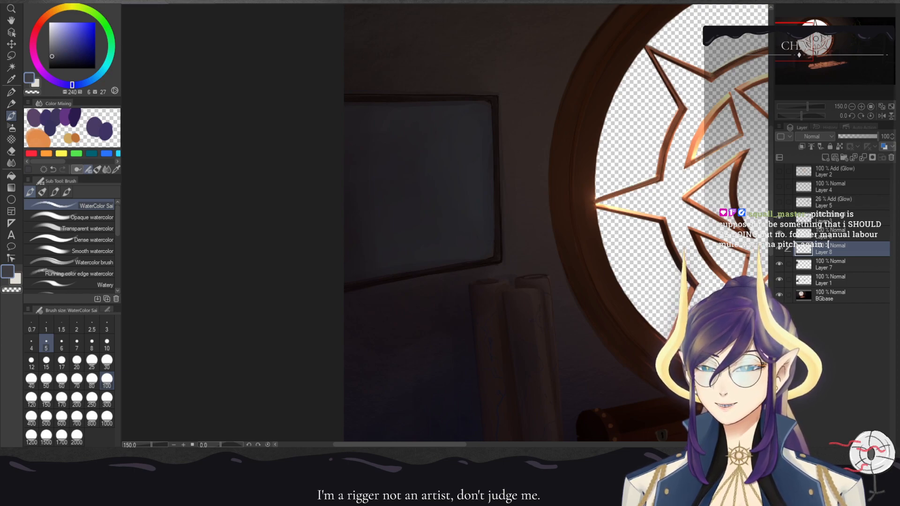
{"action": "left_click", "coordinate": [107, 361]}
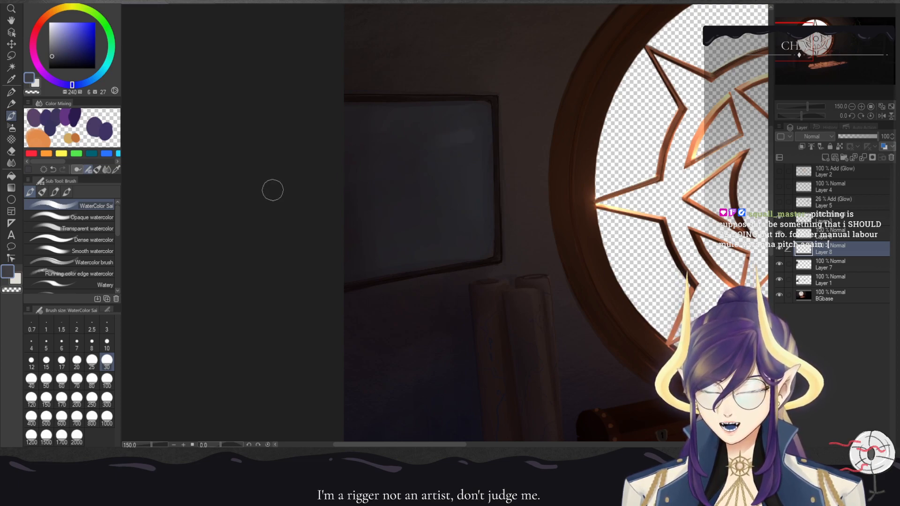
{"action": "key", "text": "p"}
{"action": "key", "text": "bracketleft"}
{"action": "key", "text": "bracketleft"}
{"action": "key", "text": "bracketleft"}
{"action": "key", "text": "bracketleft"}
{"action": "key", "text": "bracketleft"}
{"action": "key", "text": "bracketleft"}
{"action": "key", "text": "bracketleft"}
{"action": "key", "text": "bracketleft"}
{"action": "key", "text": "bracketleft"}
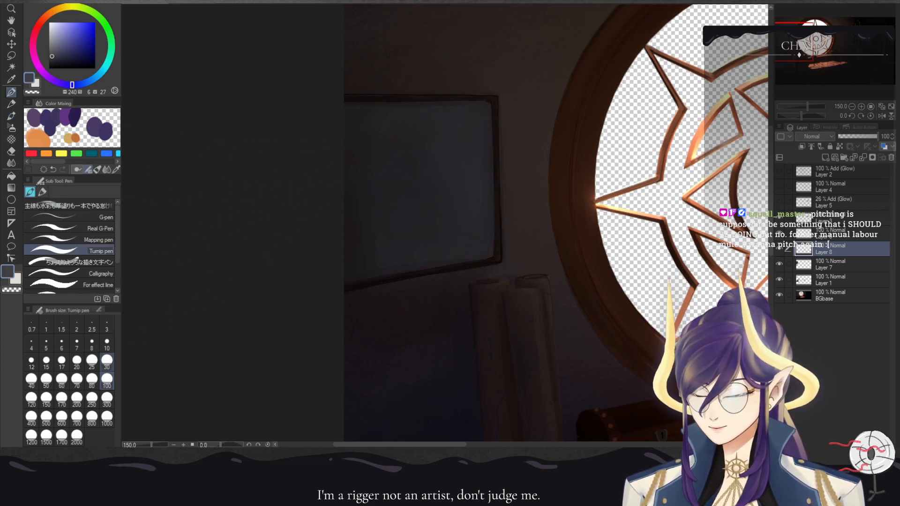
{"action": "mouse_move", "coordinate": [427, 137]}
{"action": "left_mouse_down"}
{"action": "mouse_move", "coordinate": [472, 132]}
{"action": "mouse_move", "coordinate": [453, 136]}
{"action": "mouse_move", "coordinate": [472, 133]}
{"action": "mouse_move", "coordinate": [471, 172]}
{"action": "left_mouse_up"}
{"action": "key", "text": "ctrl+z"}
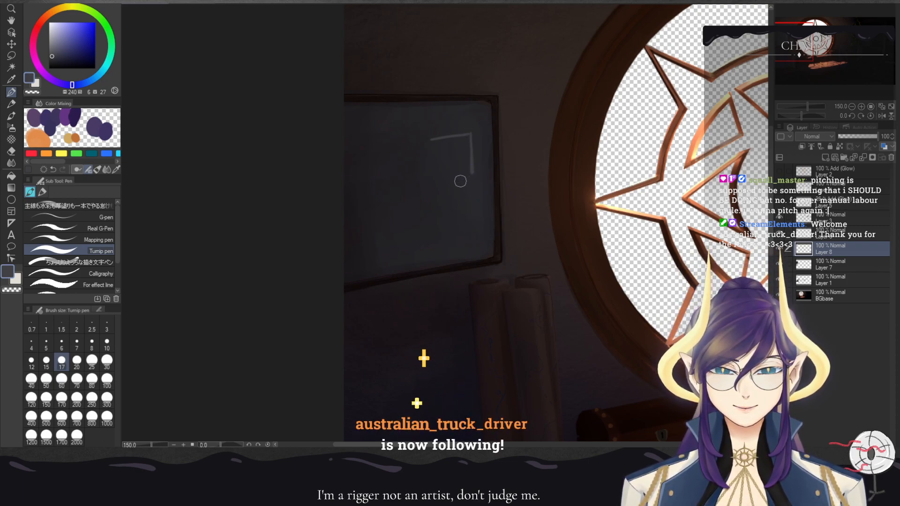
{"action": "key", "text": "ctrl+z"}
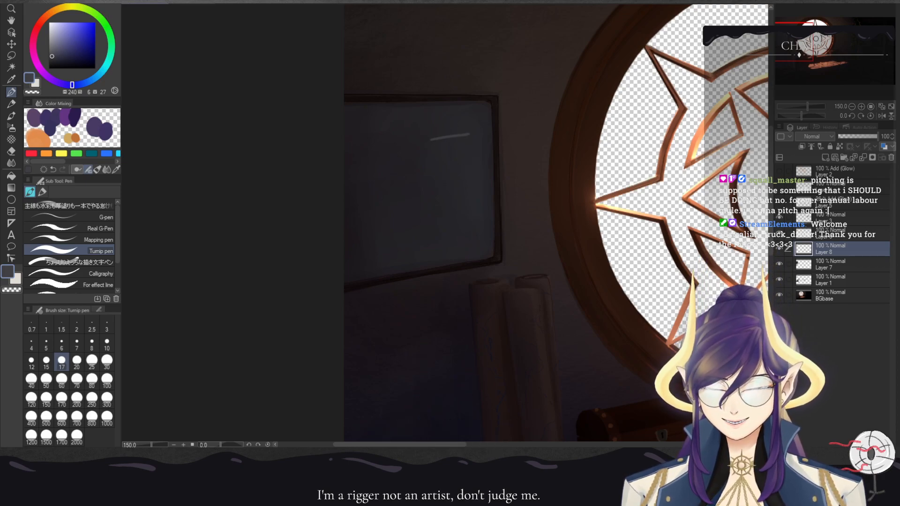
{"action": "left_click_drag", "start_coordinate": [469, 135], "coordinate": [470, 168]}
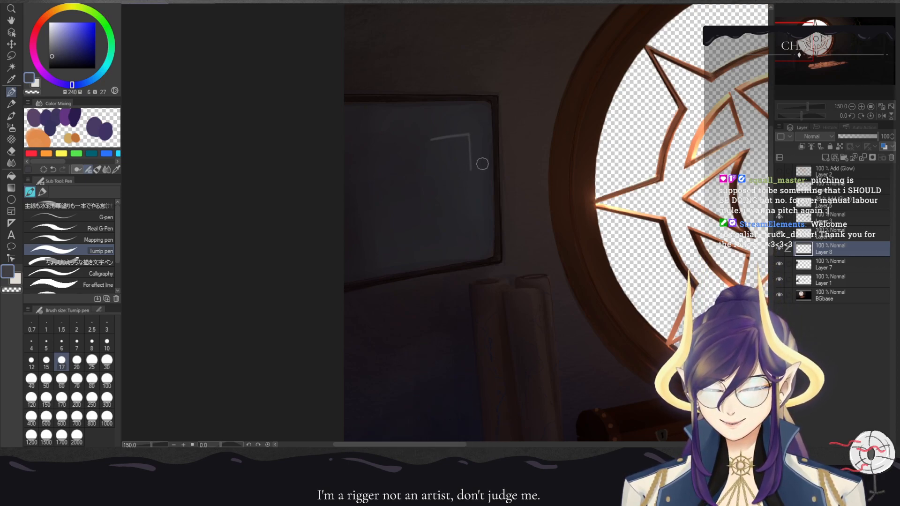
{"action": "mouse_move", "coordinate": [431, 139]}
{"action": "left_mouse_down"}
{"action": "mouse_move", "coordinate": [436, 182]}
{"action": "mouse_move", "coordinate": [470, 179]}
{"action": "left_mouse_up"}
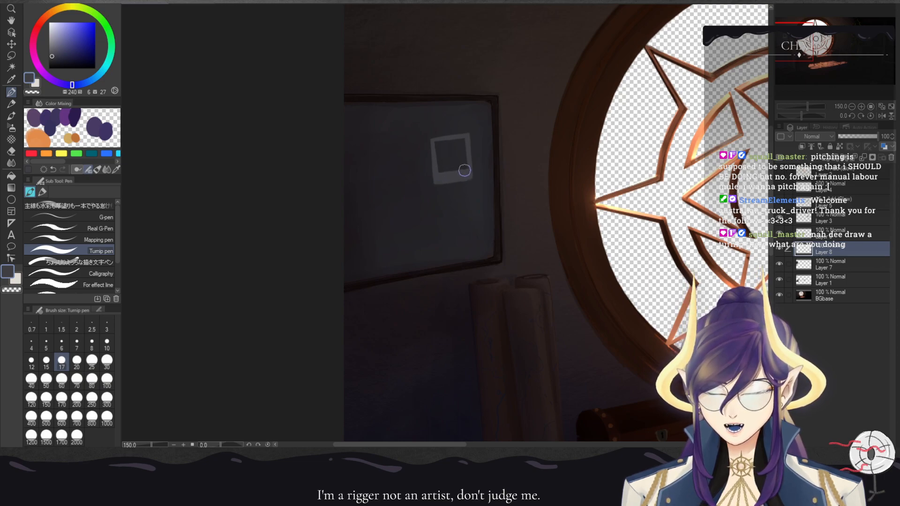
{"action": "mouse_move", "coordinate": [452, 139]}
{"action": "left_mouse_down"}
{"action": "mouse_move", "coordinate": [464, 146]}
{"action": "mouse_move", "coordinate": [462, 168]}
{"action": "mouse_move", "coordinate": [438, 169]}
{"action": "mouse_move", "coordinate": [451, 146]}
{"action": "mouse_move", "coordinate": [455, 153]}
{"action": "left_mouse_up"}
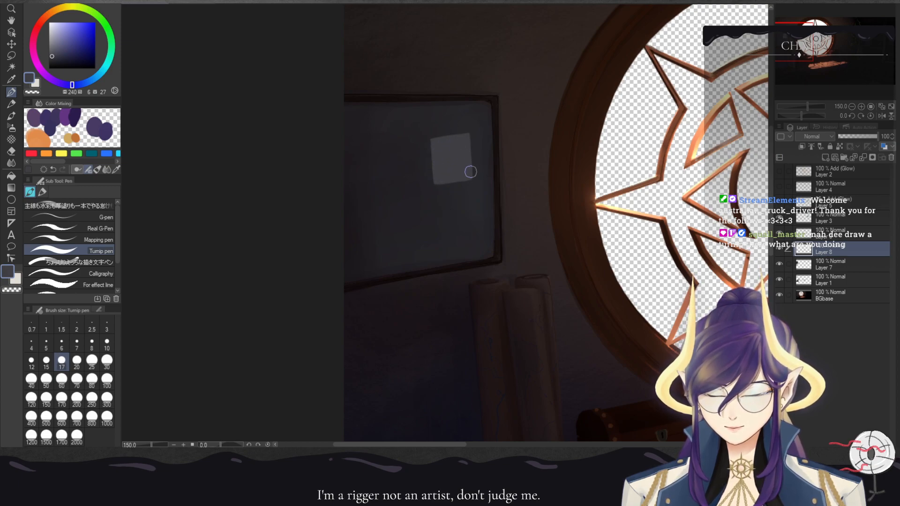
- Paint a second filled blue-grey note on the board, below and left of the first and touching its lower-left corner
{"action": "mouse_move", "coordinate": [397, 177]}
{"action": "left_mouse_down"}
{"action": "mouse_move", "coordinate": [441, 173]}
{"action": "mouse_move", "coordinate": [401, 178]}
{"action": "mouse_move", "coordinate": [401, 218]}
{"action": "mouse_move", "coordinate": [407, 198]}
{"action": "mouse_move", "coordinate": [442, 172]}
{"action": "mouse_move", "coordinate": [403, 175]}
{"action": "mouse_move", "coordinate": [404, 220]}
{"action": "mouse_move", "coordinate": [438, 214]}
{"action": "left_mouse_up"}
{"action": "key", "text": "ctrl+z"}
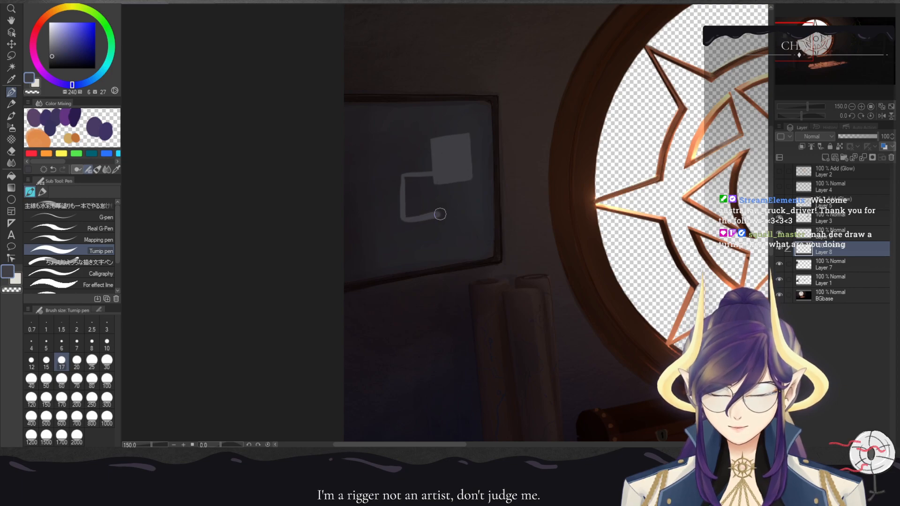
{"action": "left_click_drag", "start_coordinate": [439, 179], "coordinate": [438, 216]}
{"action": "mouse_move", "coordinate": [443, 177]}
{"action": "left_mouse_down"}
{"action": "mouse_move", "coordinate": [408, 179]}
{"action": "mouse_move", "coordinate": [407, 214]}
{"action": "mouse_move", "coordinate": [433, 204]}
{"action": "mouse_move", "coordinate": [423, 182]}
{"action": "mouse_move", "coordinate": [418, 204]}
{"action": "left_mouse_up"}
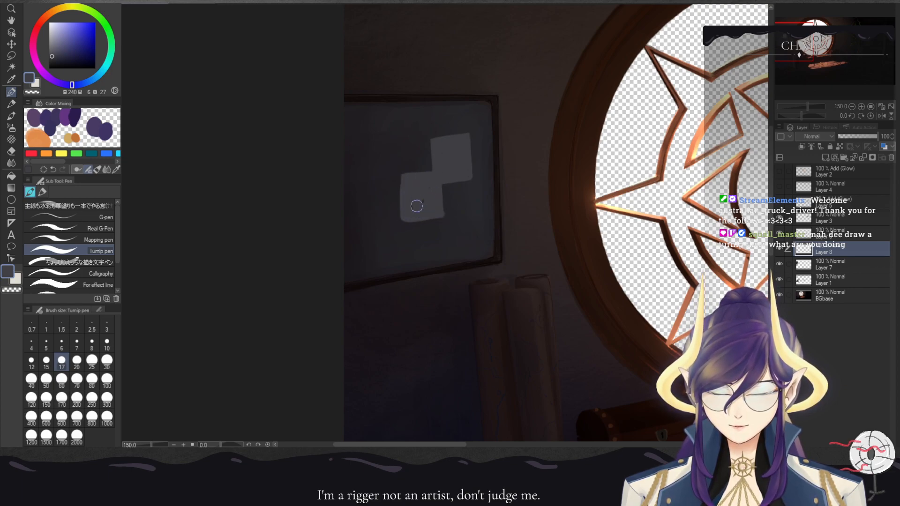
- Dot a small orange-brown pin at the top of each note, and set the Turnip pen to dark grey at size 5
{"action": "left_click", "coordinate": [35, 139]}
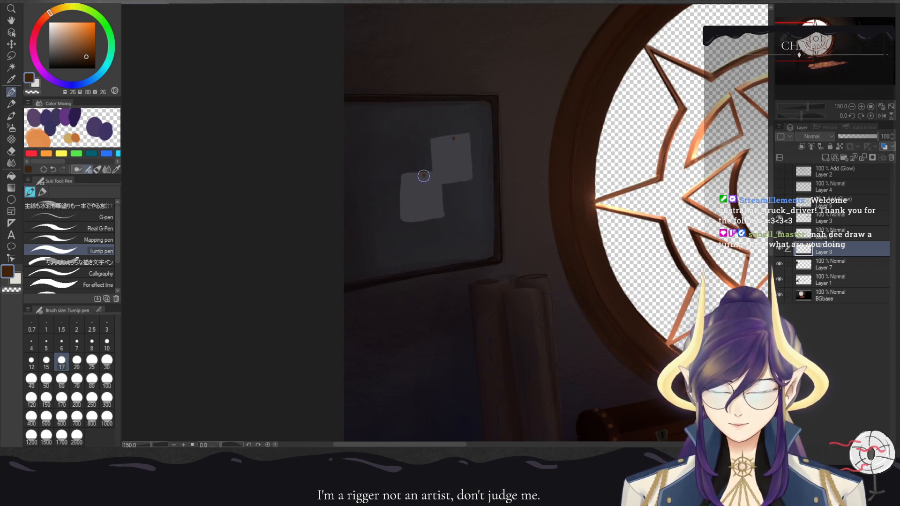
{"action": "key", "text": "c"}
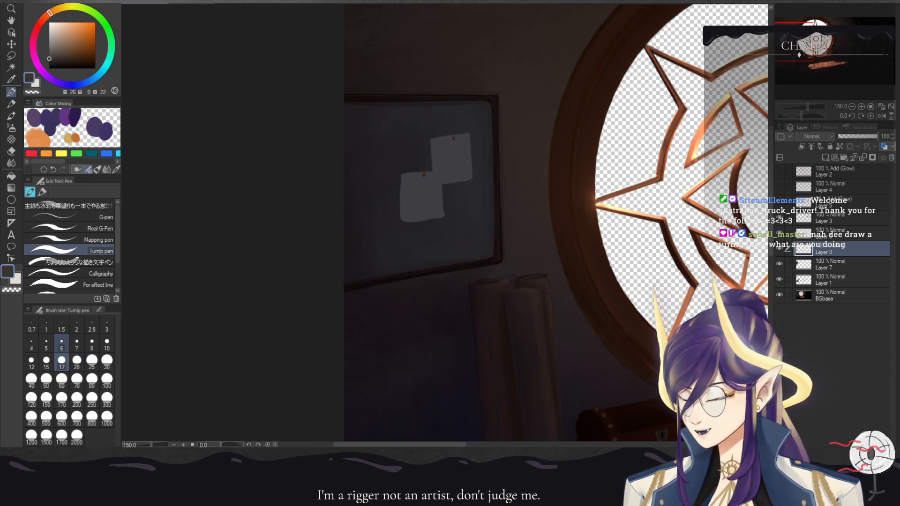
{"action": "left_click", "coordinate": [46, 344]}
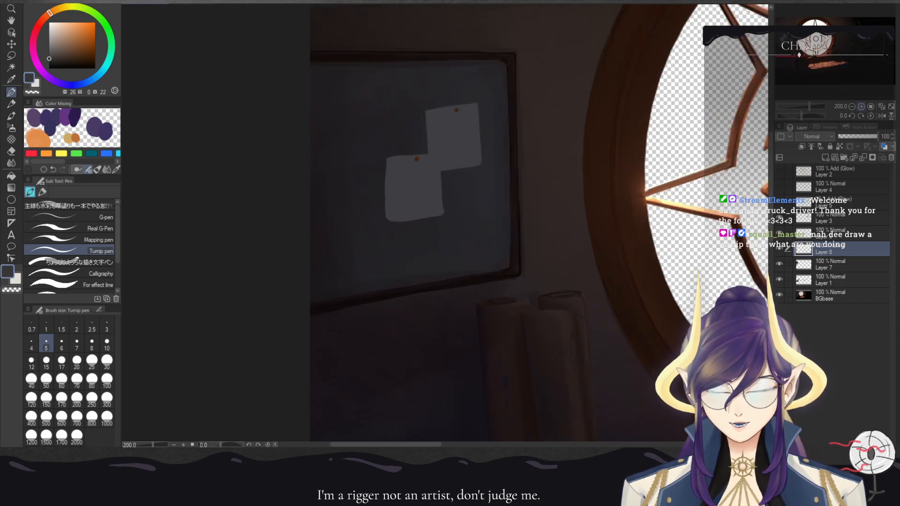
- Paint small dark shadows beside the two pins with the Turnip pen at size 3, and cover stray specks with the sampled note grey
{"action": "scroll", "coordinate": [445, 167], "scroll_direction": "up", "scroll_amount": 5}
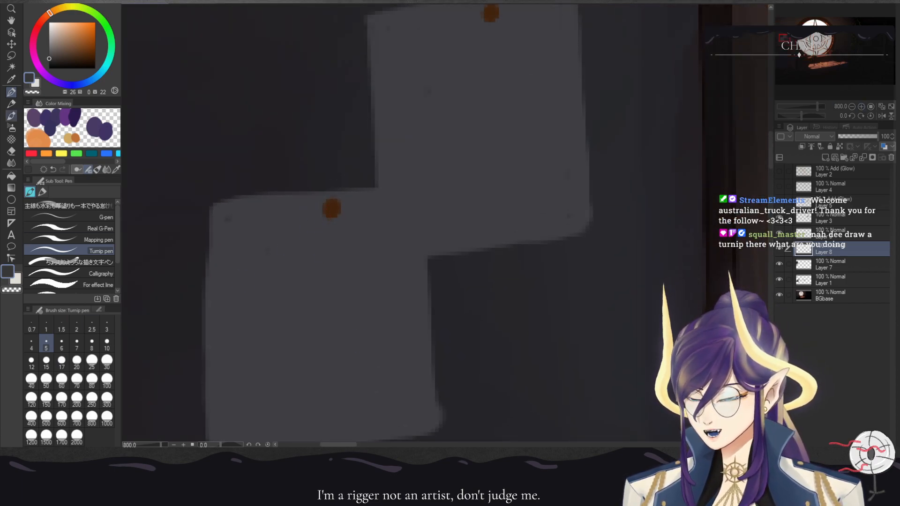
{"action": "left_click", "coordinate": [107, 326]}
{"action": "left_click", "coordinate": [57, 62]}
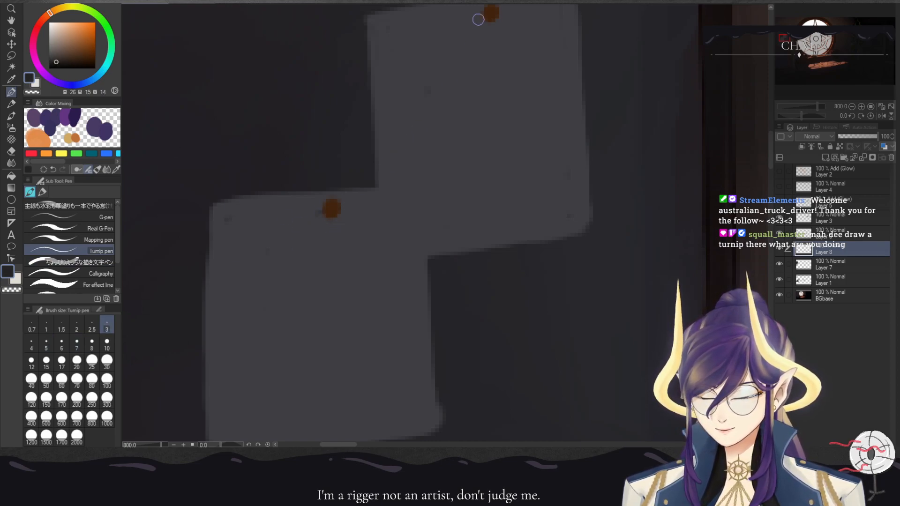
{"action": "left_click", "coordinate": [245, 239], "text": "alt"}
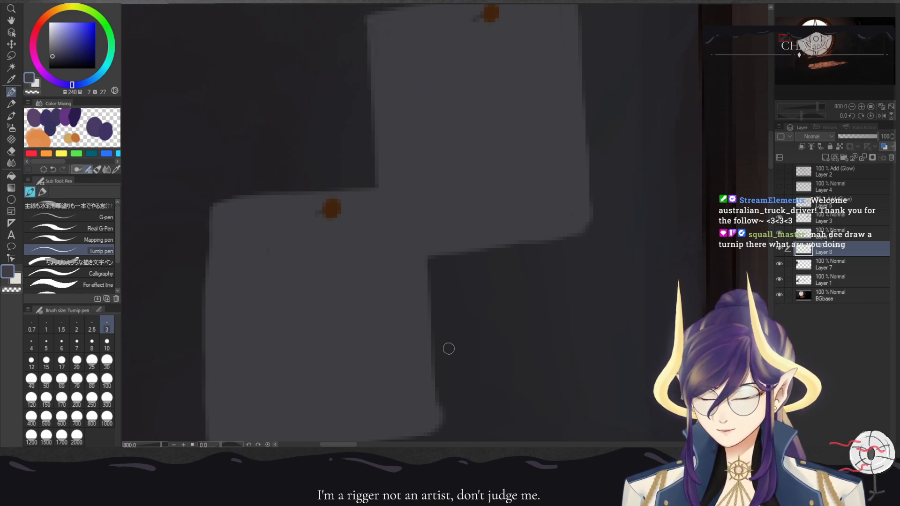
- Trim the notes' uneven edges with the transparent colour, separating the lower note's corner from the upper note
{"action": "key", "text": "c"}
{"action": "left_click_drag", "start_coordinate": [473, 333], "coordinate": [461, 214]}
{"action": "left_click_drag", "start_coordinate": [430, 287], "coordinate": [429, 327]}
{"action": "left_click", "coordinate": [852, 106]}
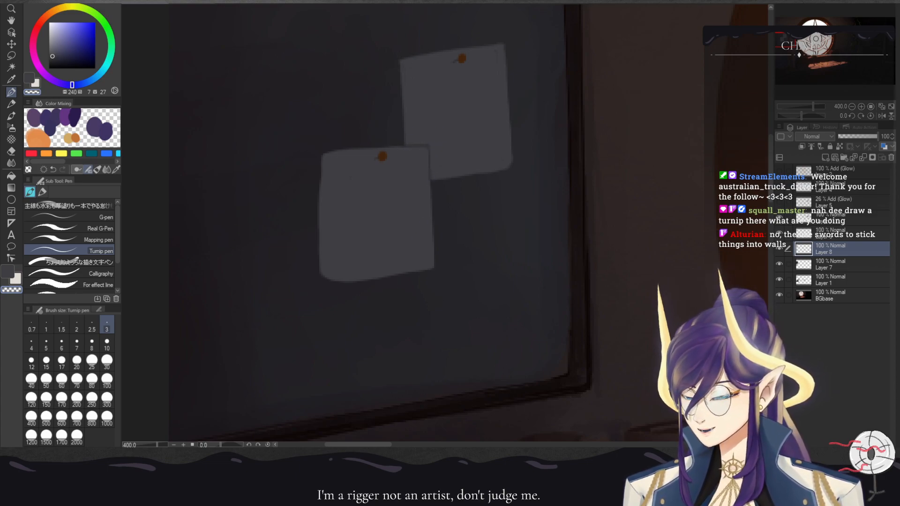
- Mix a dark muted green and paint a border along the top and sides inside the upper note with the Turnip pen at sizes 30 and 17
{"action": "key", "text": "c"}
{"action": "left_click", "coordinate": [67, 41]}
{"action": "left_click", "coordinate": [70, 40]}
{"action": "left_click", "coordinate": [78, 46]}
{"action": "left_click", "coordinate": [112, 46]}
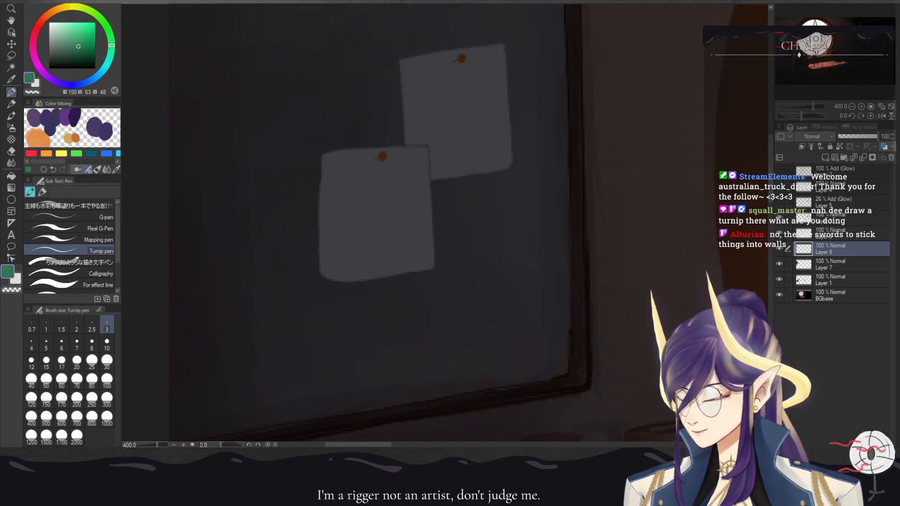
{"action": "left_click", "coordinate": [62, 52]}
{"action": "left_click", "coordinate": [107, 360]}
{"action": "left_click_drag", "start_coordinate": [425, 89], "coordinate": [425, 112]}
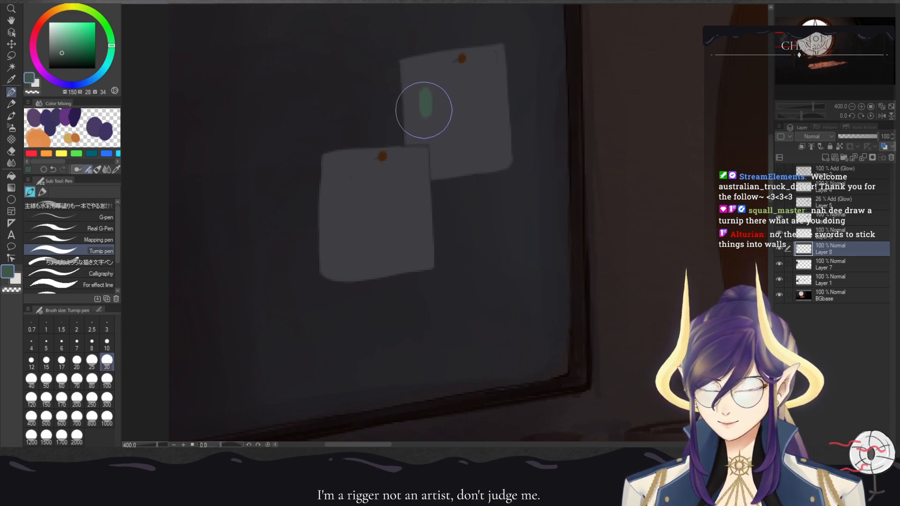
{"action": "key", "text": "ctrl+z"}
{"action": "left_click", "coordinate": [62, 59]}
{"action": "mouse_move", "coordinate": [421, 79]}
{"action": "left_mouse_down"}
{"action": "mouse_move", "coordinate": [420, 112]}
{"action": "mouse_move", "coordinate": [415, 77]}
{"action": "mouse_move", "coordinate": [420, 134]}
{"action": "mouse_move", "coordinate": [419, 77]}
{"action": "mouse_move", "coordinate": [494, 73]}
{"action": "left_mouse_up"}
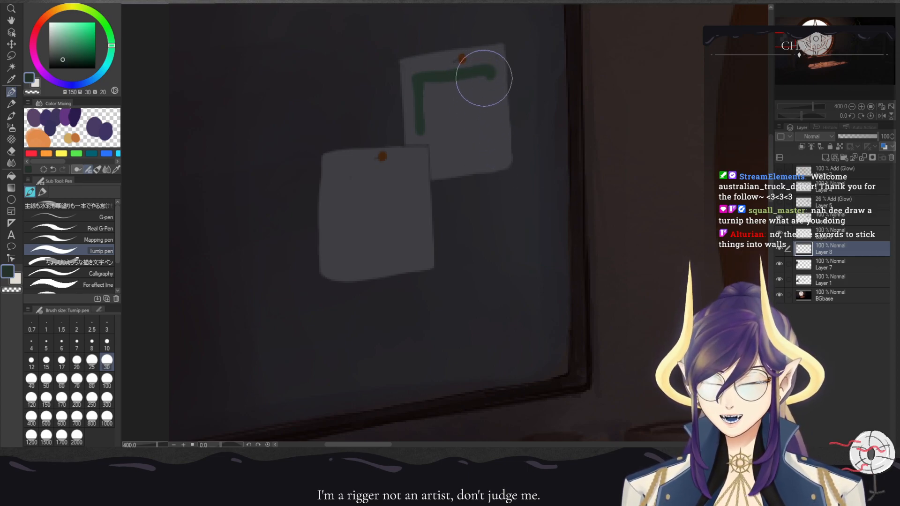
{"action": "left_click", "coordinate": [61, 361]}
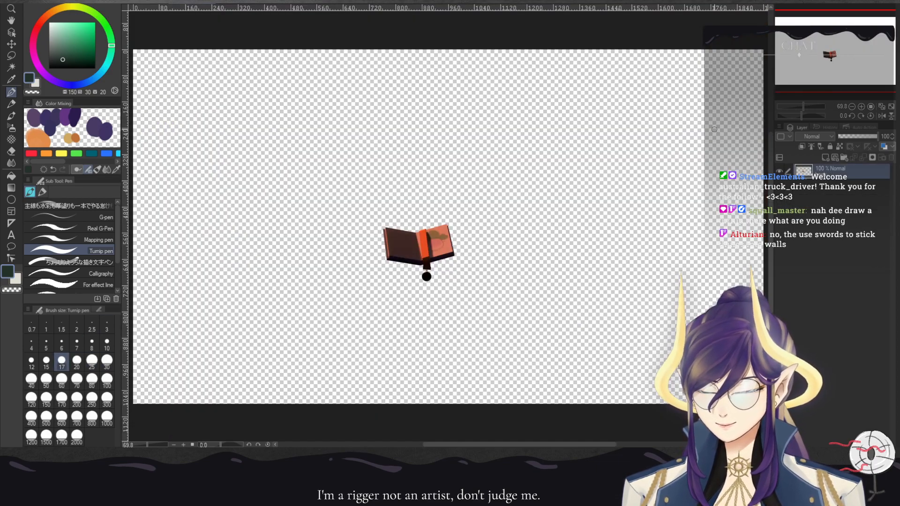
- Examine the turnip drawing on the open book's page in the book document, and return to the study illustration
{"action": "left_click", "coordinate": [861, 106]}
{"action": "left_click", "coordinate": [861, 106]}
{"action": "left_click", "coordinate": [861, 106]}
{"action": "left_click", "coordinate": [861, 106]}
{"action": "left_click", "coordinate": [861, 107]}
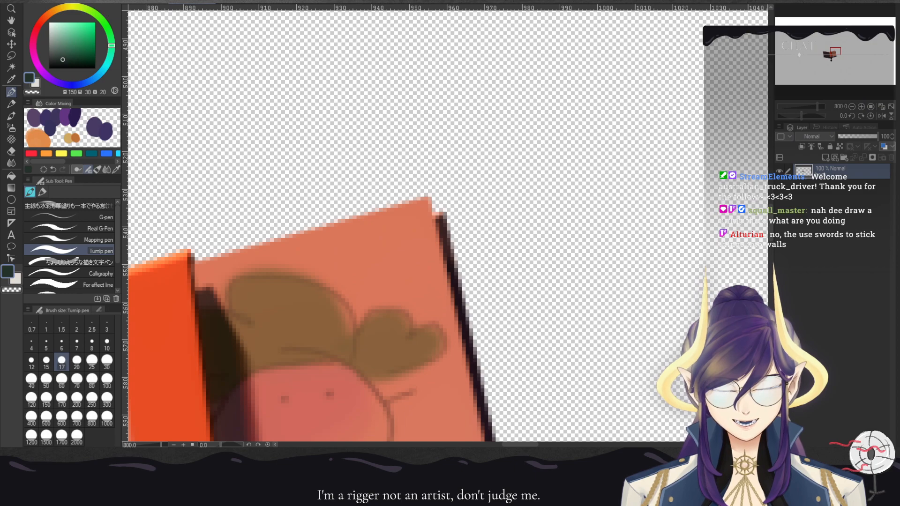
{"action": "left_click_drag", "start_coordinate": [374, 328], "coordinate": [513, 143]}
{"action": "left_click", "coordinate": [851, 106]}
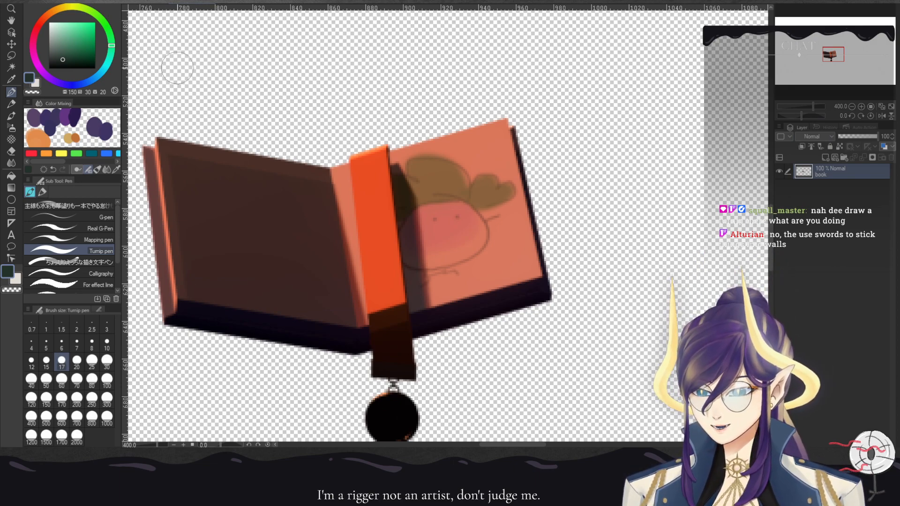
{"action": "left_click", "coordinate": [136, 2]}
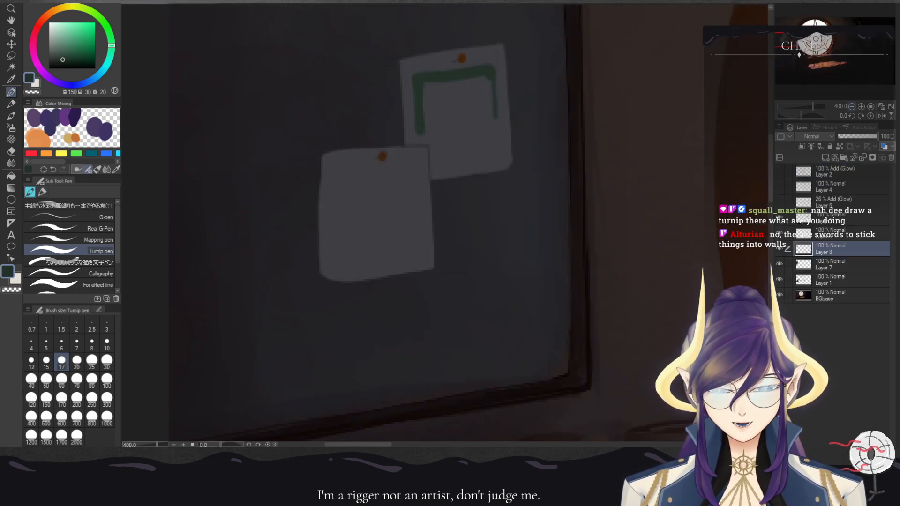
- Show the Add (Glow) Layer 2 and try placing a pasted copy of the book above the desk, undoing the paste
{"action": "left_click", "coordinate": [852, 106]}
{"action": "left_click", "coordinate": [851, 107]}
{"action": "left_click", "coordinate": [851, 106]}
{"action": "left_click_drag", "start_coordinate": [563, 263], "coordinate": [432, 201]}
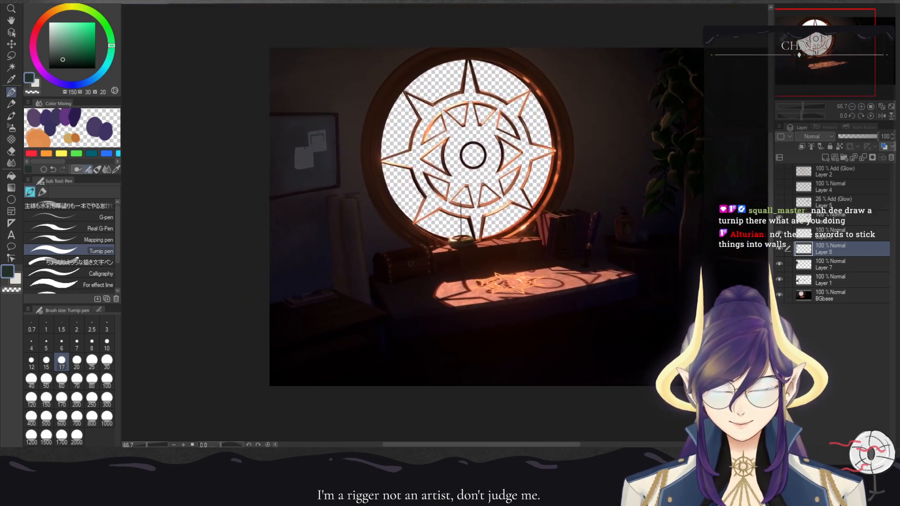
{"action": "key", "text": "ctrl+v"}
{"action": "left_click", "coordinate": [779, 171]}
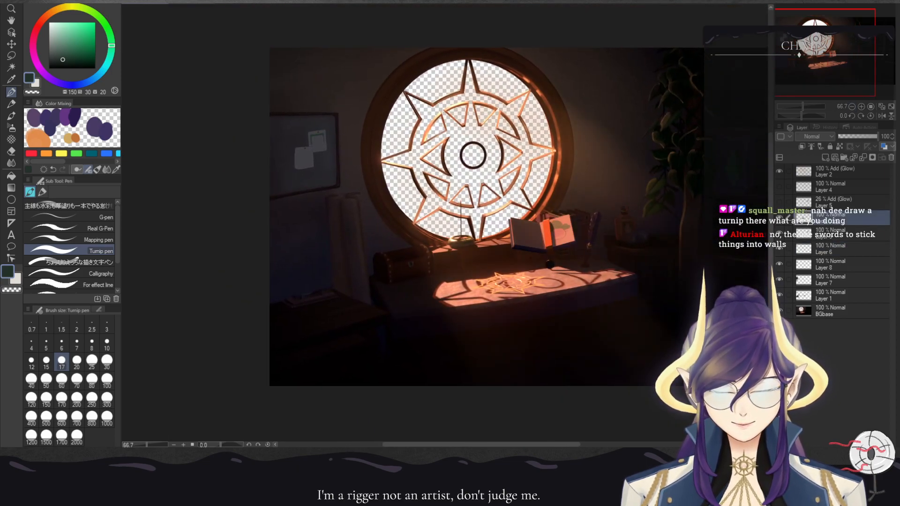
{"action": "key", "text": "ctrl+t"}
{"action": "mouse_move", "coordinate": [552, 268]}
{"action": "left_mouse_down"}
{"action": "mouse_move", "coordinate": [551, 281]}
{"action": "mouse_move", "coordinate": [546, 267]}
{"action": "left_mouse_up"}
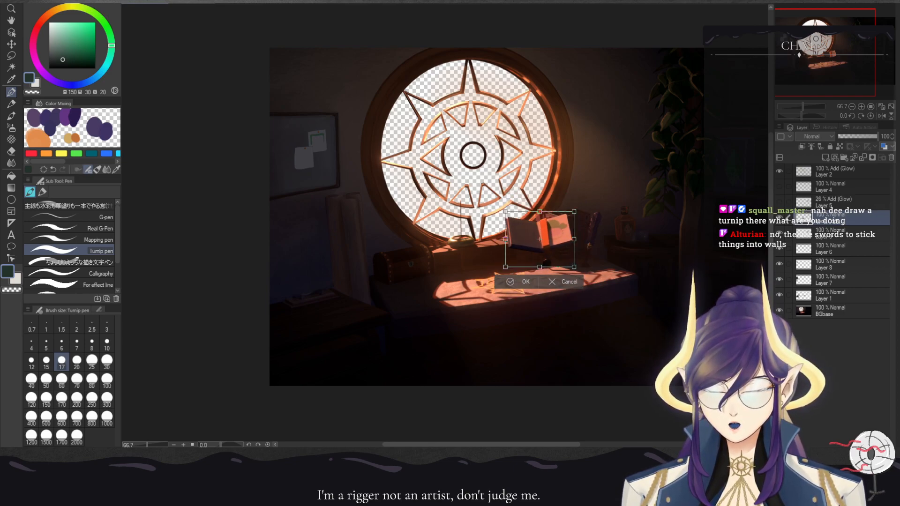
{"action": "key", "text": "Return"}
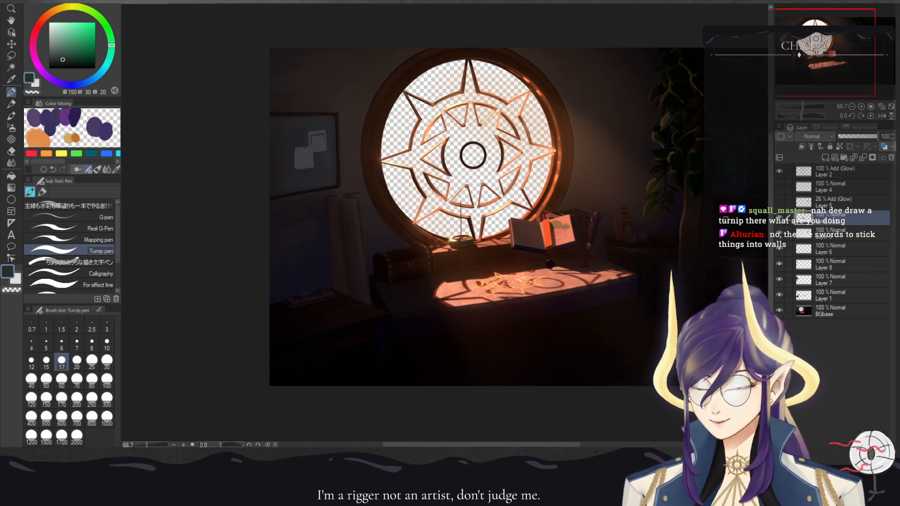
{"action": "key", "text": "ctrl+z"}
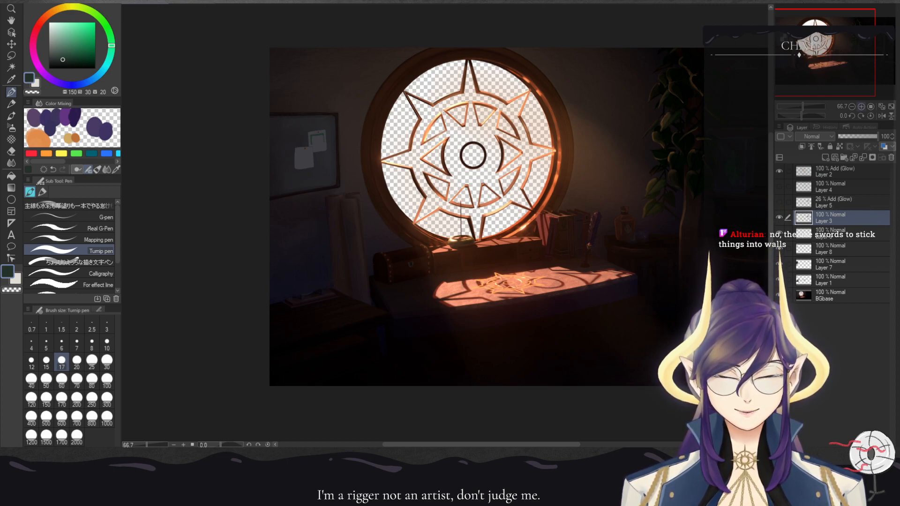
- Fill the upper note's picture area with dark green at size 10, and sample the note's grey with the Turnip pen at size 6
{"action": "scroll", "coordinate": [444, 218], "scroll_direction": "up", "scroll_amount": 4}
{"action": "left_click_drag", "start_coordinate": [318, 234], "coordinate": [665, 403]}
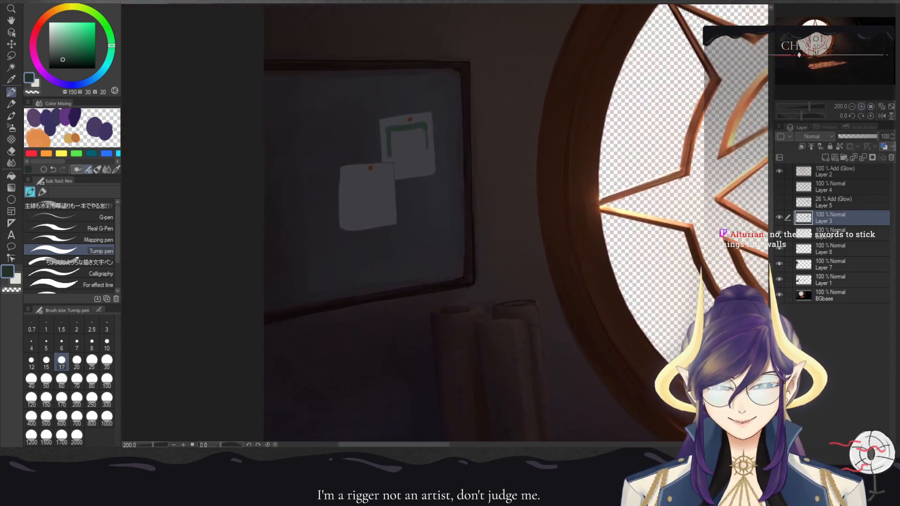
{"action": "scroll", "coordinate": [401, 179], "scroll_direction": "up", "scroll_amount": 3}
{"action": "scroll", "coordinate": [400, 180], "scroll_direction": "up", "scroll_amount": 2}
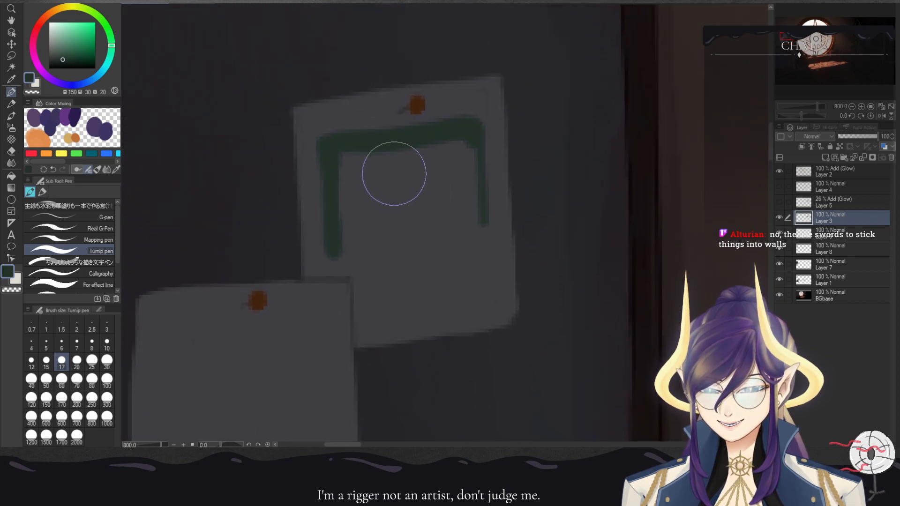
{"action": "left_click", "coordinate": [106, 345]}
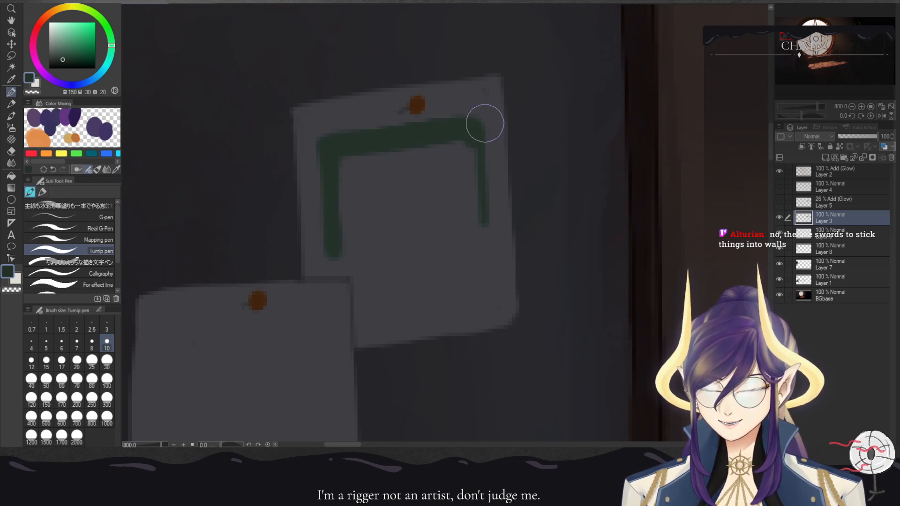
{"action": "mouse_move", "coordinate": [480, 180]}
{"action": "left_mouse_down"}
{"action": "mouse_move", "coordinate": [487, 271]}
{"action": "mouse_move", "coordinate": [485, 258]}
{"action": "mouse_move", "coordinate": [479, 270]}
{"action": "mouse_move", "coordinate": [357, 290]}
{"action": "mouse_move", "coordinate": [353, 269]}
{"action": "mouse_move", "coordinate": [337, 271]}
{"action": "mouse_move", "coordinate": [334, 251]}
{"action": "mouse_move", "coordinate": [332, 259]}
{"action": "mouse_move", "coordinate": [343, 166]}
{"action": "mouse_move", "coordinate": [349, 255]}
{"action": "mouse_move", "coordinate": [368, 273]}
{"action": "mouse_move", "coordinate": [454, 261]}
{"action": "mouse_move", "coordinate": [465, 257]}
{"action": "mouse_move", "coordinate": [466, 174]}
{"action": "mouse_move", "coordinate": [450, 149]}
{"action": "mouse_move", "coordinate": [371, 176]}
{"action": "mouse_move", "coordinate": [393, 257]}
{"action": "mouse_move", "coordinate": [442, 179]}
{"action": "mouse_move", "coordinate": [409, 231]}
{"action": "left_mouse_up"}
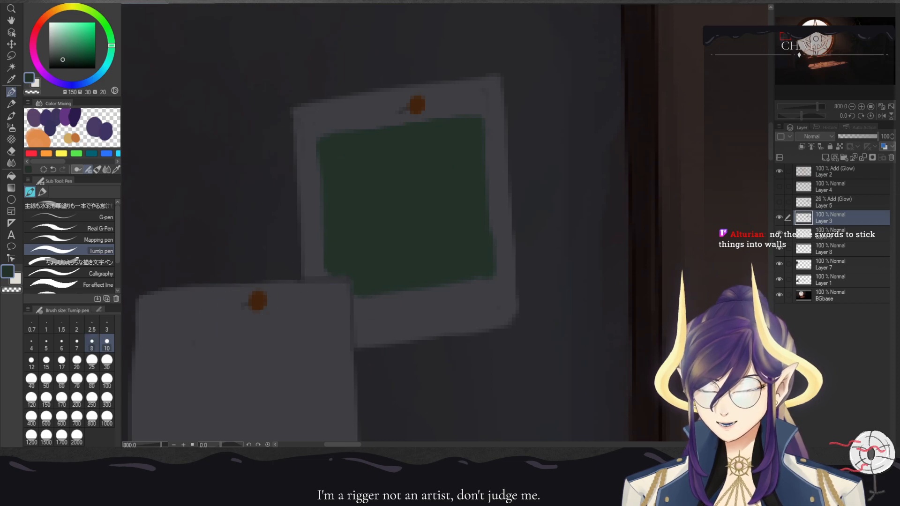
{"action": "left_click", "coordinate": [61, 345]}
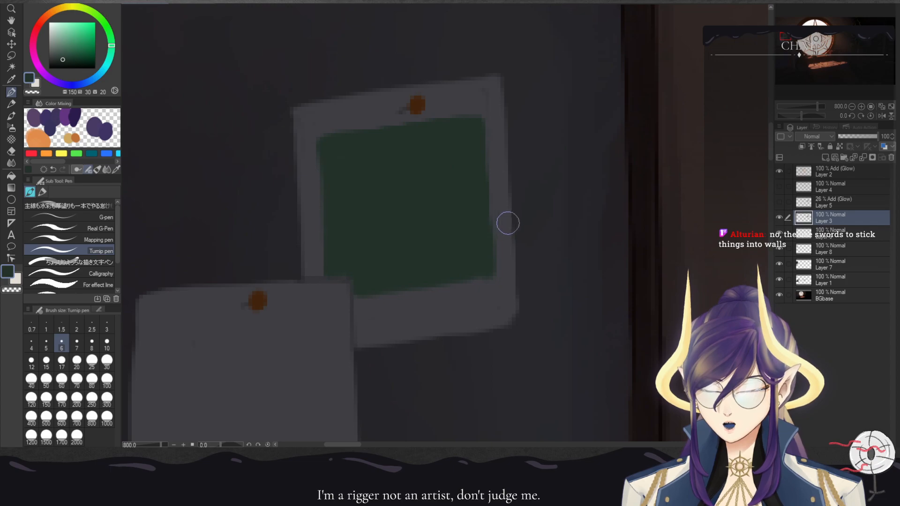
{"action": "left_click", "coordinate": [509, 287], "text": "alt"}
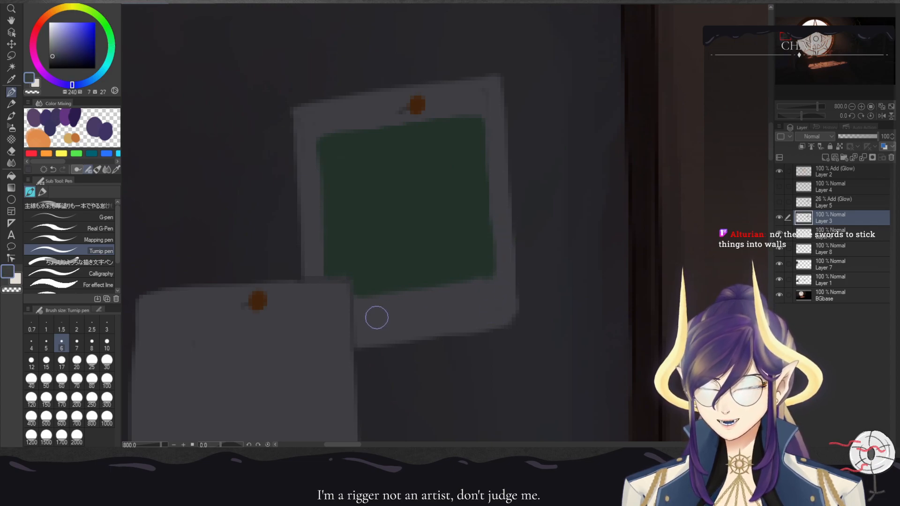
- Check how the note with the green picture reads on the board, both up close and within the whole illustration
{"action": "left_click", "coordinate": [852, 107]}
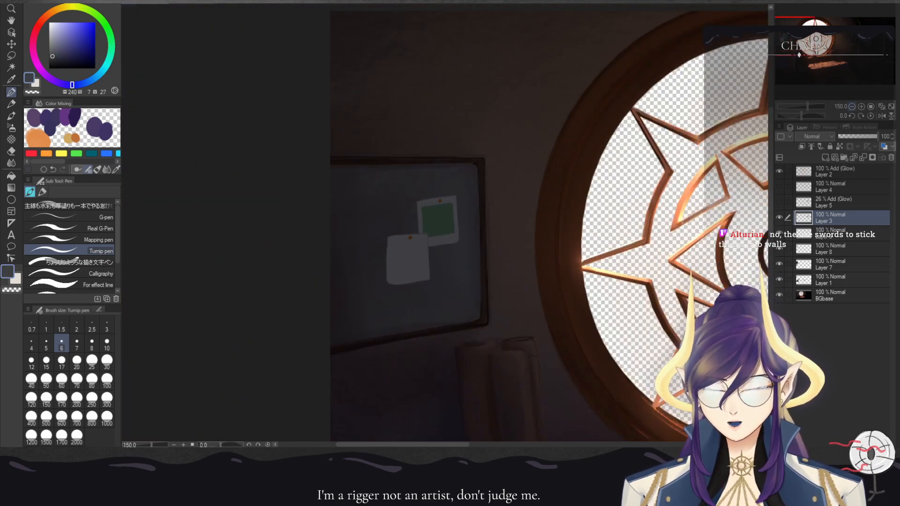
{"action": "left_click", "coordinate": [861, 107]}
{"action": "left_click", "coordinate": [861, 107]}
{"action": "left_click", "coordinate": [861, 107]}
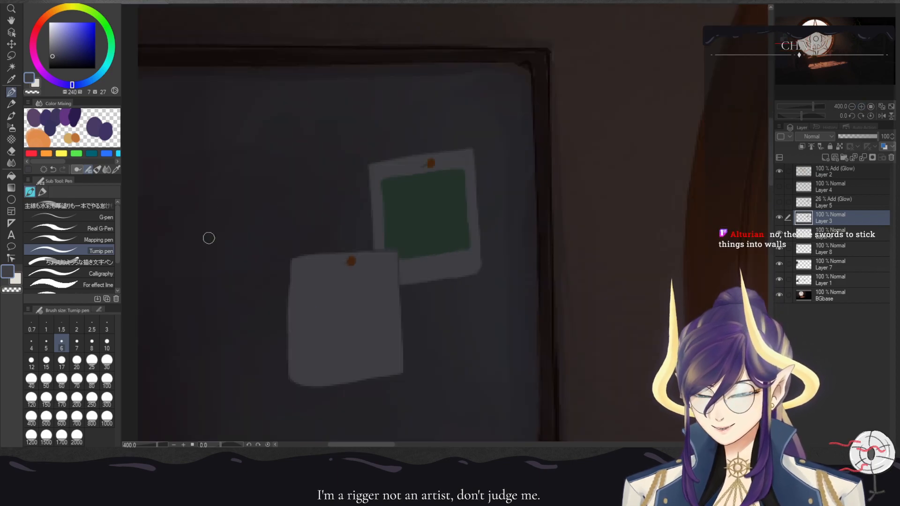
{"action": "left_click", "coordinate": [852, 107]}
{"action": "left_click", "coordinate": [852, 107]}
{"action": "left_click", "coordinate": [851, 107]}
{"action": "left_click", "coordinate": [851, 107]}
{"action": "left_click", "coordinate": [851, 107]}
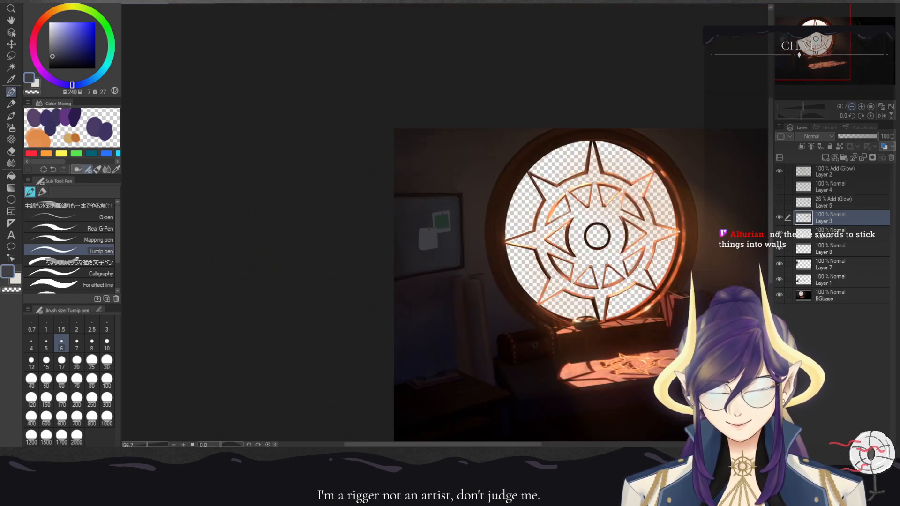
{"action": "left_click", "coordinate": [851, 107]}
- Outline the top and sides of a picture area inside the lower note in very dark green with the Turnip pen at size 6
{"action": "left_click", "coordinate": [861, 107]}
{"action": "left_click", "coordinate": [861, 107]}
{"action": "left_click", "coordinate": [861, 107]}
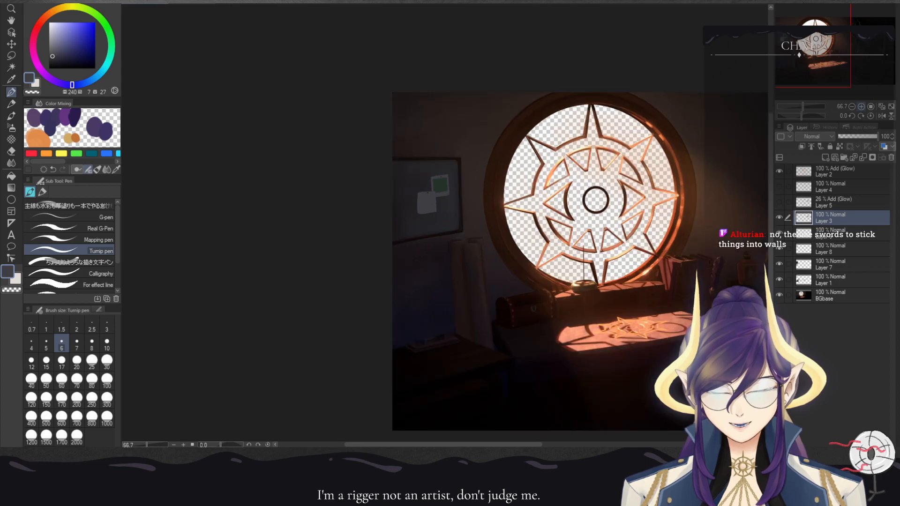
{"action": "left_click", "coordinate": [861, 107]}
{"action": "left_click", "coordinate": [861, 107]}
{"action": "left_click", "coordinate": [861, 107]}
{"action": "left_click", "coordinate": [427, 26], "text": "alt"}
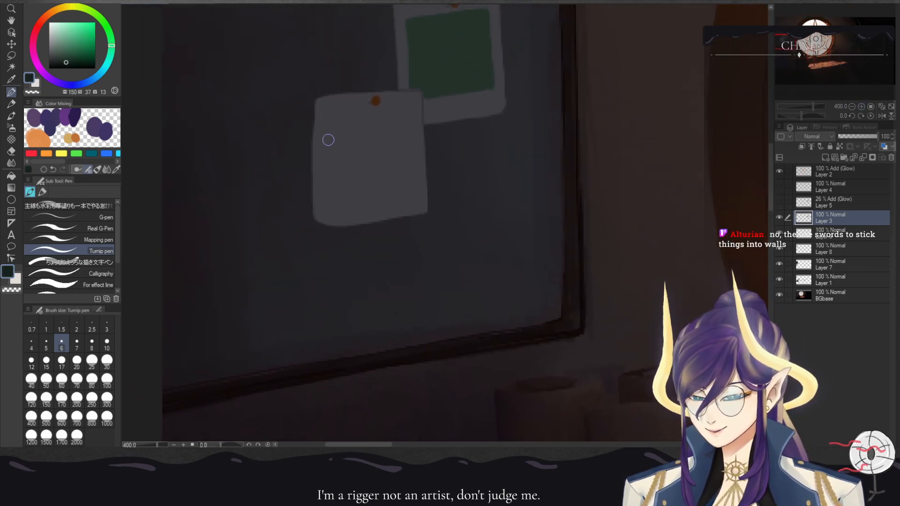
{"action": "left_click_drag", "start_coordinate": [324, 120], "coordinate": [404, 115]}
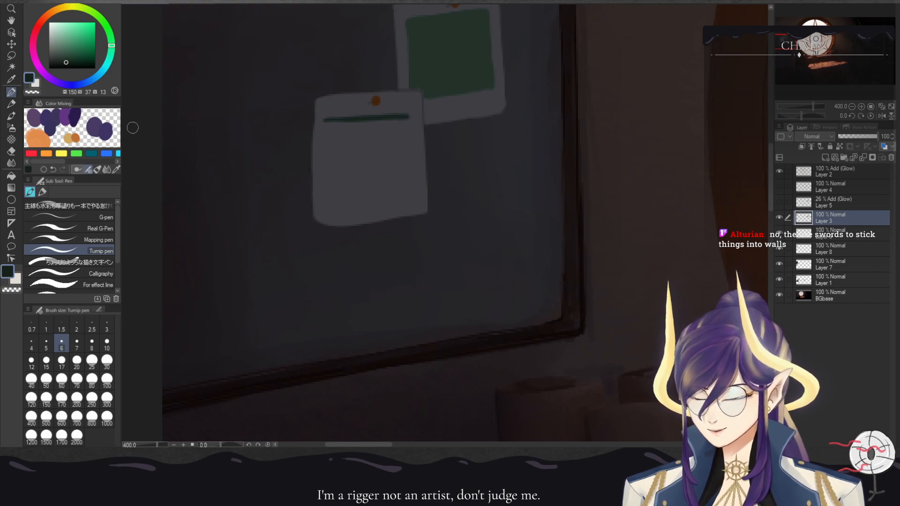
{"action": "key", "text": "ctrl+z"}
{"action": "mouse_move", "coordinate": [324, 121]}
{"action": "left_mouse_down"}
{"action": "mouse_move", "coordinate": [411, 114]}
{"action": "mouse_move", "coordinate": [416, 164]}
{"action": "left_mouse_up"}
{"action": "left_click_drag", "start_coordinate": [326, 126], "coordinate": [327, 175]}
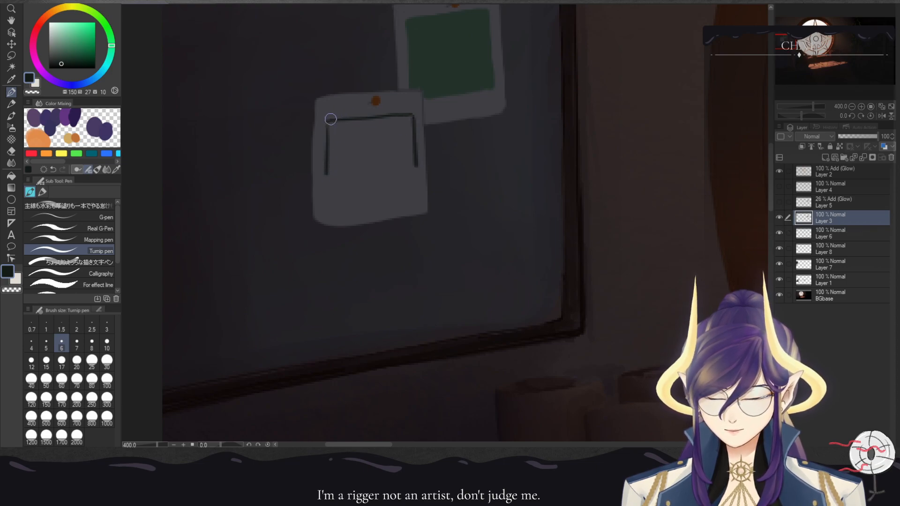
- Thicken and close the lower note's dark green outline, and fill the picture area solid
{"action": "mouse_move", "coordinate": [330, 112]}
{"action": "left_mouse_down"}
{"action": "mouse_move", "coordinate": [371, 111]}
{"action": "mouse_move", "coordinate": [329, 111]}
{"action": "mouse_move", "coordinate": [329, 126]}
{"action": "mouse_move", "coordinate": [328, 111]}
{"action": "mouse_move", "coordinate": [408, 107]}
{"action": "mouse_move", "coordinate": [410, 123]}
{"action": "mouse_move", "coordinate": [411, 109]}
{"action": "mouse_move", "coordinate": [330, 116]}
{"action": "mouse_move", "coordinate": [328, 193]}
{"action": "mouse_move", "coordinate": [416, 187]}
{"action": "mouse_move", "coordinate": [411, 122]}
{"action": "mouse_move", "coordinate": [409, 177]}
{"action": "mouse_move", "coordinate": [399, 123]}
{"action": "mouse_move", "coordinate": [386, 140]}
{"action": "mouse_move", "coordinate": [331, 122]}
{"action": "mouse_move", "coordinate": [333, 170]}
{"action": "mouse_move", "coordinate": [363, 127]}
{"action": "mouse_move", "coordinate": [362, 155]}
{"action": "mouse_move", "coordinate": [376, 136]}
{"action": "left_mouse_up"}
{"action": "left_click_drag", "start_coordinate": [335, 182], "coordinate": [386, 179]}
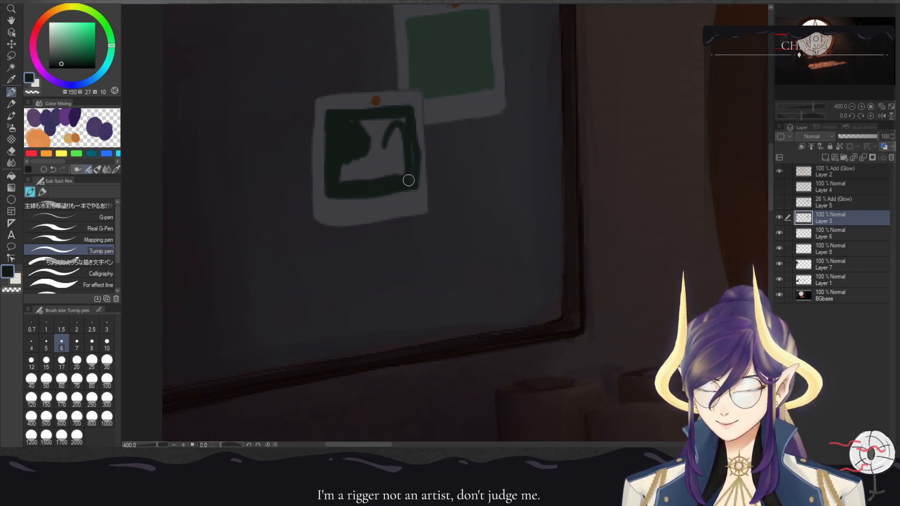
{"action": "mouse_move", "coordinate": [404, 122]}
{"action": "left_mouse_down"}
{"action": "mouse_move", "coordinate": [349, 126]}
{"action": "mouse_move", "coordinate": [357, 134]}
{"action": "mouse_move", "coordinate": [397, 121]}
{"action": "mouse_move", "coordinate": [399, 175]}
{"action": "mouse_move", "coordinate": [397, 128]}
{"action": "mouse_move", "coordinate": [382, 178]}
{"action": "mouse_move", "coordinate": [375, 142]}
{"action": "left_mouse_up"}
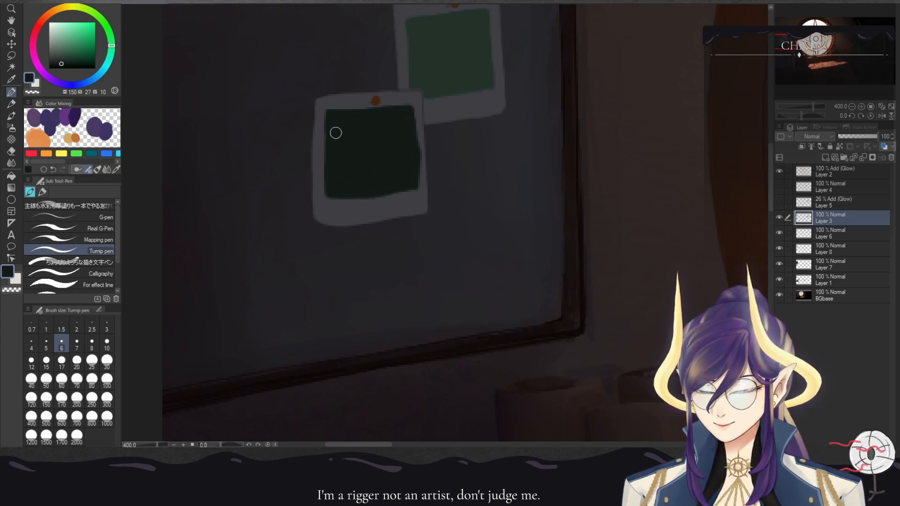
- Straighten the right and lower edges of the lower note's dark green picture by painting over them with the sampled note grey
{"action": "left_click", "coordinate": [417, 198], "text": "alt"}
{"action": "mouse_move", "coordinate": [418, 112]}
{"action": "left_mouse_down"}
{"action": "mouse_move", "coordinate": [419, 178]}
{"action": "mouse_move", "coordinate": [416, 139]}
{"action": "left_mouse_up"}
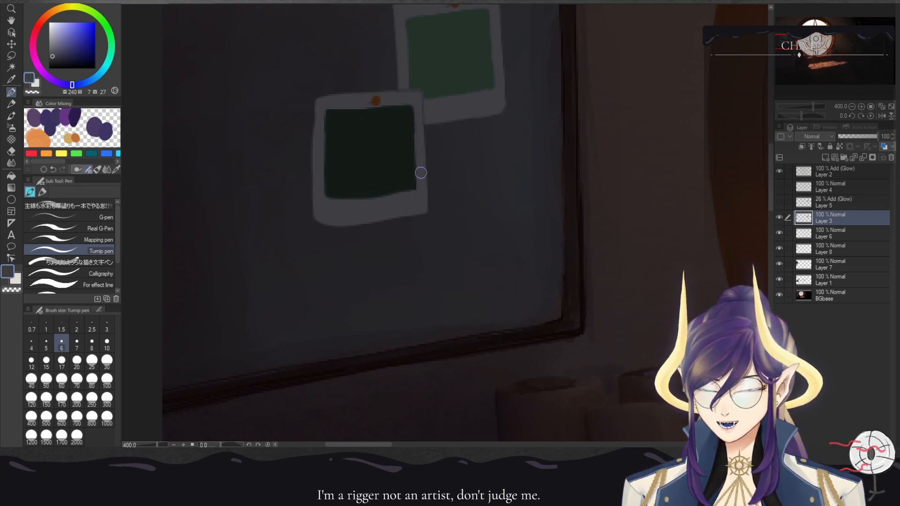
{"action": "left_click_drag", "start_coordinate": [328, 197], "coordinate": [414, 186]}
{"action": "key", "text": "ctrl+z"}
{"action": "left_click_drag", "start_coordinate": [331, 198], "coordinate": [409, 187]}
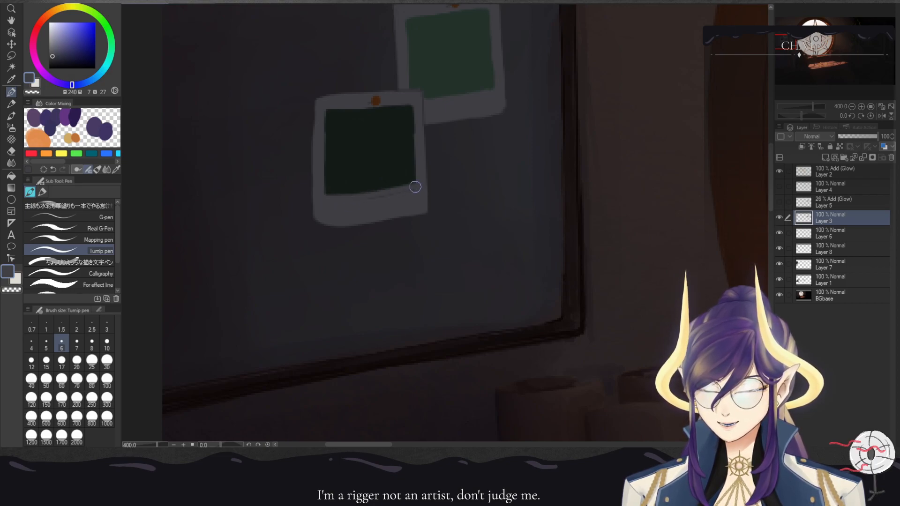
{"action": "left_click_drag", "start_coordinate": [321, 194], "coordinate": [405, 189]}
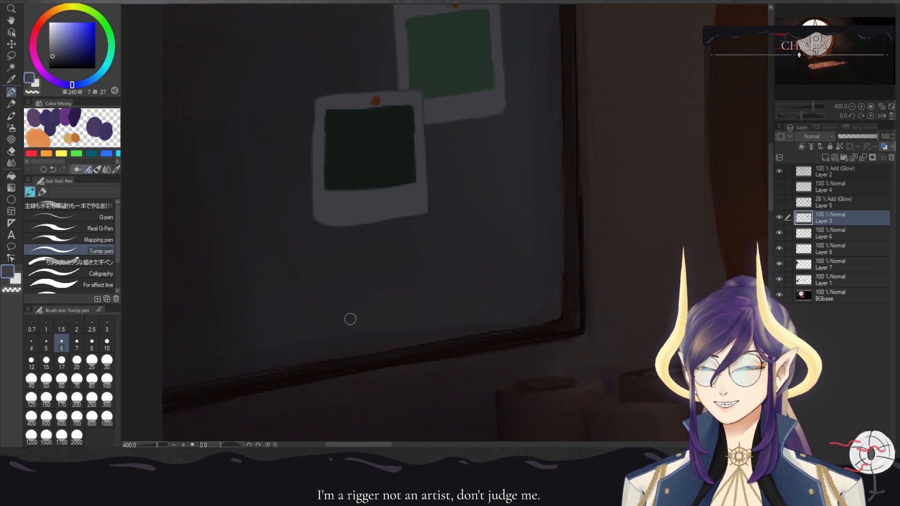
{"action": "key", "text": "ctrl+minus"}
{"action": "key", "text": "ctrl+minus"}
{"action": "key", "text": "ctrl+minus"}
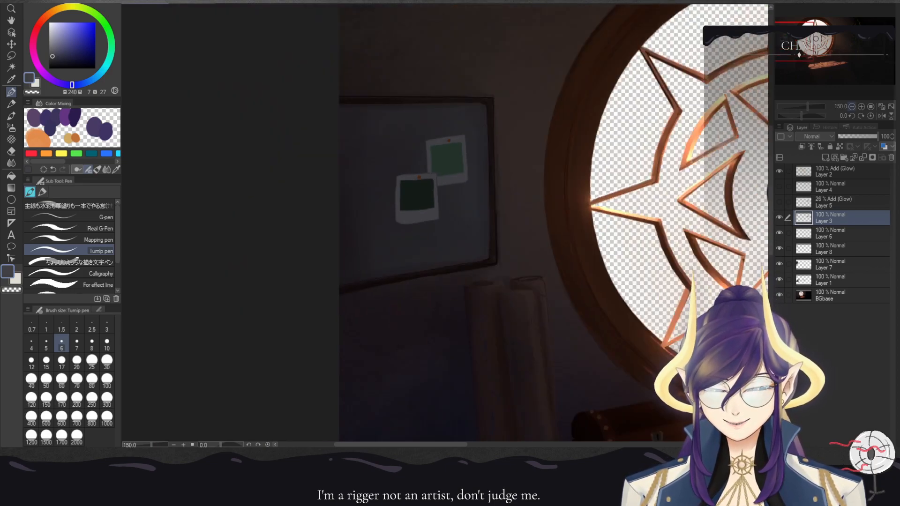
- Examine the two pinned picture notes up close, including the edges of the lower note's dark green picture
{"action": "key", "text": "ctrl+plus"}
{"action": "key", "text": "ctrl+plus"}
{"action": "key", "text": "ctrl+plus"}
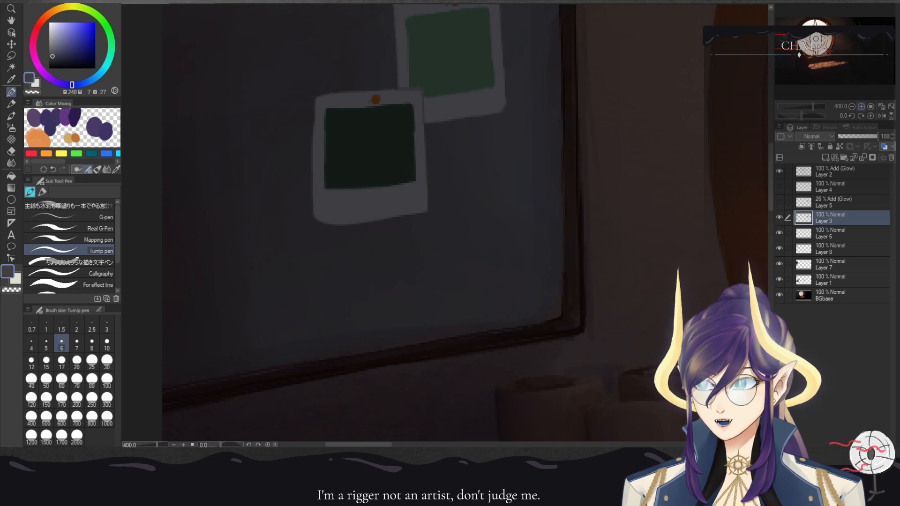
{"action": "key", "text": "ctrl+plus"}
{"action": "key", "text": "ctrl+plus"}
{"action": "key", "text": "ctrl+plus"}
{"action": "key", "text": "ctrl+plus"}
{"action": "key", "text": "ctrl+plus"}
{"action": "key", "text": "ctrl+plus"}
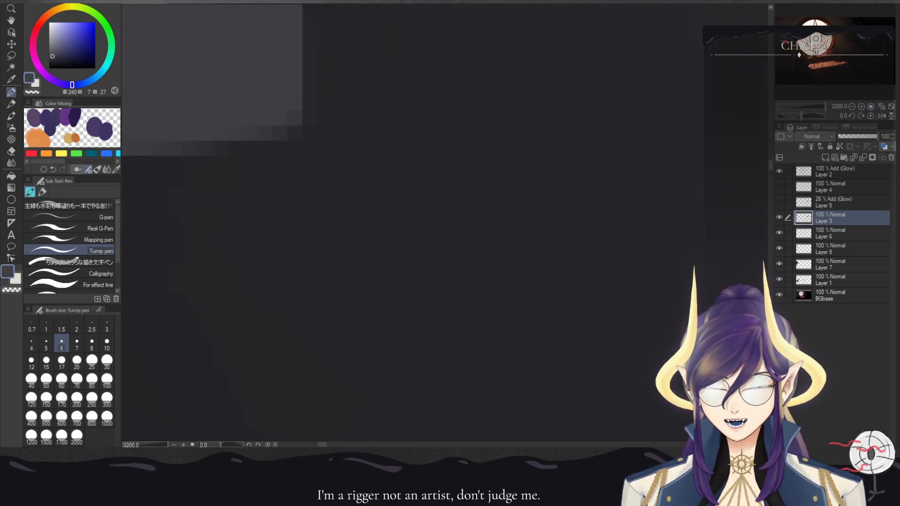
{"action": "key", "text": "ctrl+minus"}
{"action": "key", "text": "ctrl+minus"}
{"action": "key", "text": "ctrl+minus"}
{"action": "key", "text": "ctrl+minus"}
{"action": "left_click_drag", "start_coordinate": [605, 94], "coordinate": [597, 280]}
{"action": "mouse_move", "coordinate": [596, 154]}
{"action": "left_mouse_down"}
{"action": "mouse_move", "coordinate": [602, 251]}
{"action": "mouse_move", "coordinate": [604, 225]}
{"action": "left_mouse_up"}
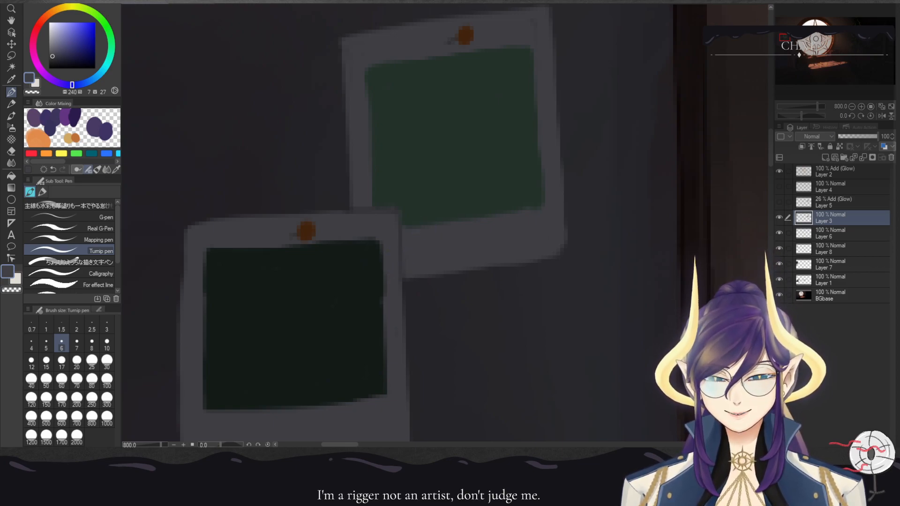
{"action": "key", "text": "ctrl+minus"}
{"action": "mouse_move", "coordinate": [659, 256]}
{"action": "left_mouse_down"}
{"action": "mouse_move", "coordinate": [643, 167]}
{"action": "mouse_move", "coordinate": [647, 180]}
{"action": "left_mouse_up"}
{"action": "left_click", "coordinate": [861, 106]}
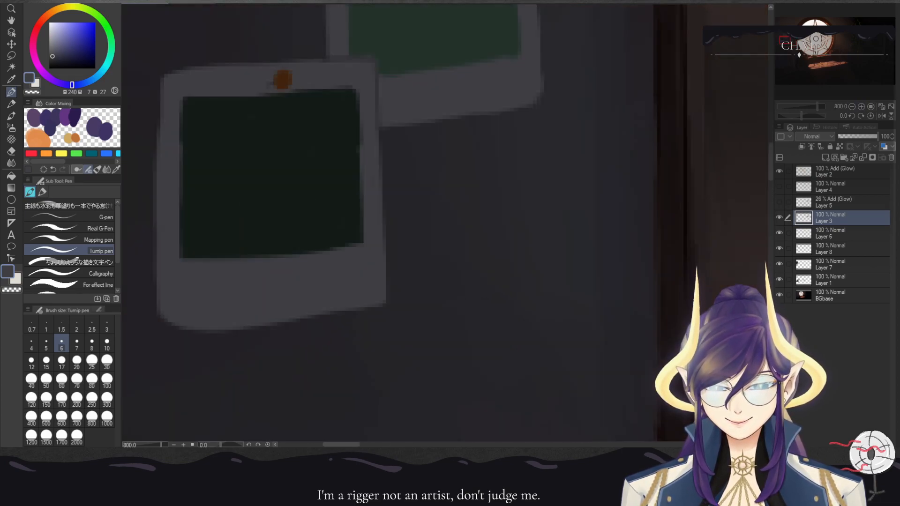
{"action": "left_click_drag", "start_coordinate": [421, 130], "coordinate": [477, 233]}
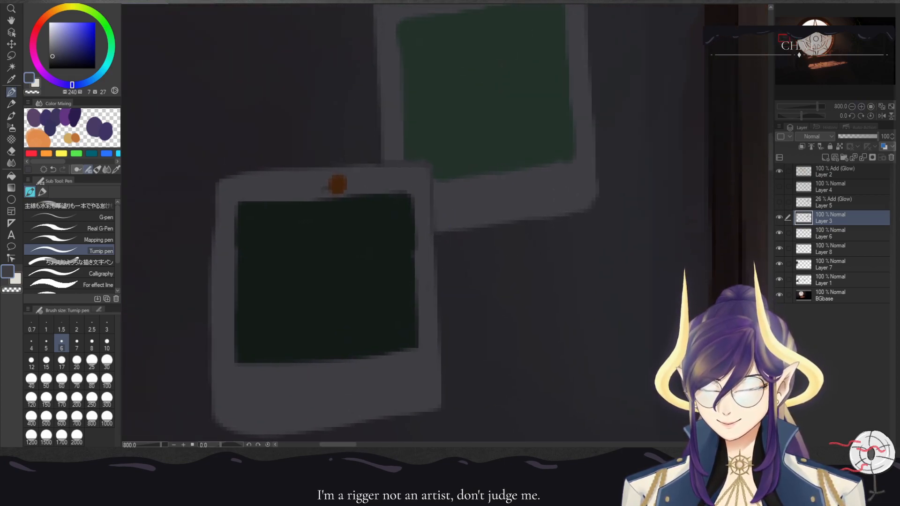
- On a new layer, paint a round muted brown head (H31 S23 V33) in the lower-right part of the upper note's green picture
{"action": "left_click", "coordinate": [364, 273], "text": "alt"}
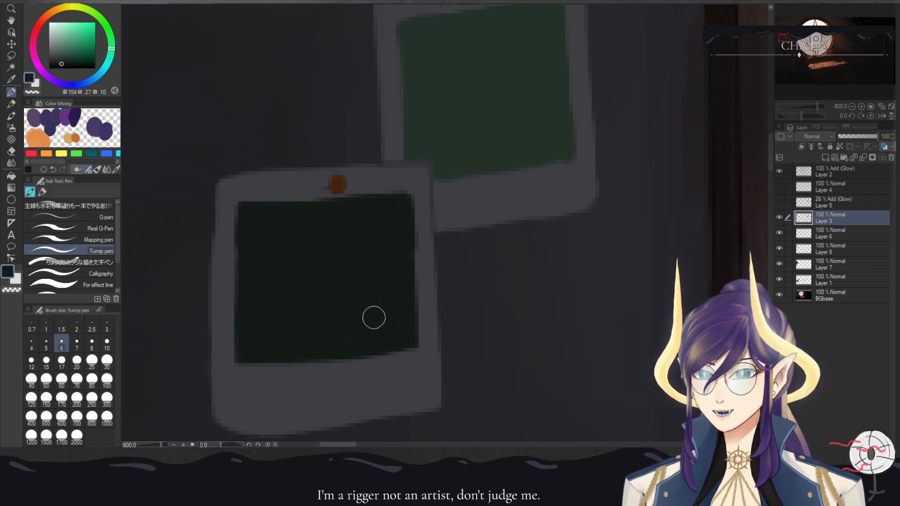
{"action": "left_click_drag", "start_coordinate": [443, 238], "coordinate": [436, 283]}
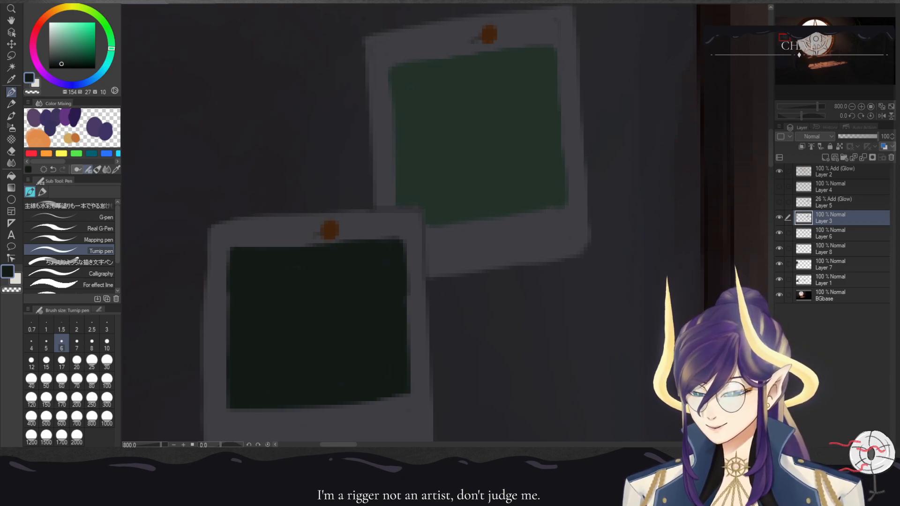
{"action": "left_click", "coordinate": [59, 8]}
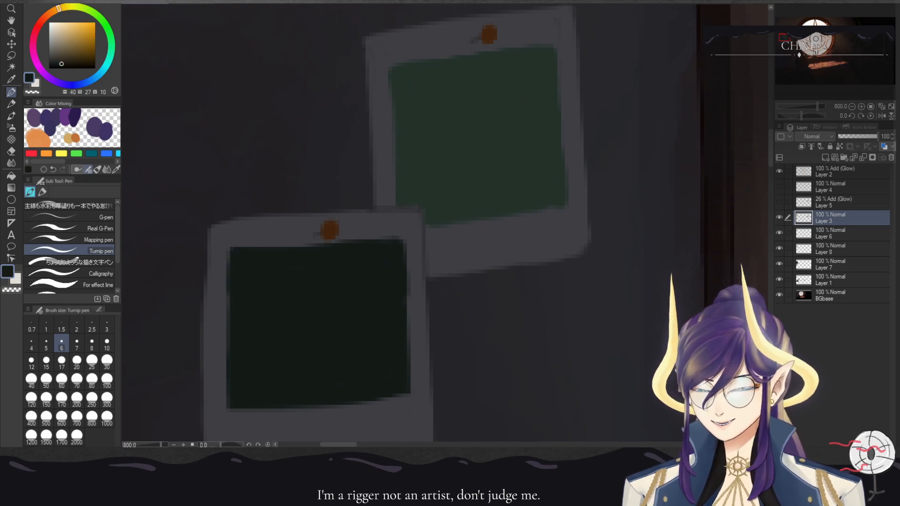
{"action": "left_click", "coordinate": [52, 11]}
{"action": "left_click", "coordinate": [60, 53]}
{"action": "mouse_move", "coordinate": [506, 168]}
{"action": "left_mouse_down"}
{"action": "mouse_move", "coordinate": [530, 169]}
{"action": "mouse_move", "coordinate": [539, 165]}
{"action": "mouse_move", "coordinate": [534, 181]}
{"action": "mouse_move", "coordinate": [543, 175]}
{"action": "mouse_move", "coordinate": [527, 151]}
{"action": "mouse_move", "coordinate": [510, 165]}
{"action": "mouse_move", "coordinate": [529, 180]}
{"action": "mouse_move", "coordinate": [518, 142]}
{"action": "mouse_move", "coordinate": [499, 177]}
{"action": "mouse_move", "coordinate": [522, 188]}
{"action": "mouse_move", "coordinate": [539, 149]}
{"action": "mouse_move", "coordinate": [513, 147]}
{"action": "mouse_move", "coordinate": [507, 176]}
{"action": "mouse_move", "coordinate": [493, 164]}
{"action": "mouse_move", "coordinate": [504, 189]}
{"action": "mouse_move", "coordinate": [526, 191]}
{"action": "mouse_move", "coordinate": [541, 162]}
{"action": "mouse_move", "coordinate": [534, 187]}
{"action": "mouse_move", "coordinate": [493, 174]}
{"action": "mouse_move", "coordinate": [506, 141]}
{"action": "mouse_move", "coordinate": [538, 147]}
{"action": "left_mouse_up"}
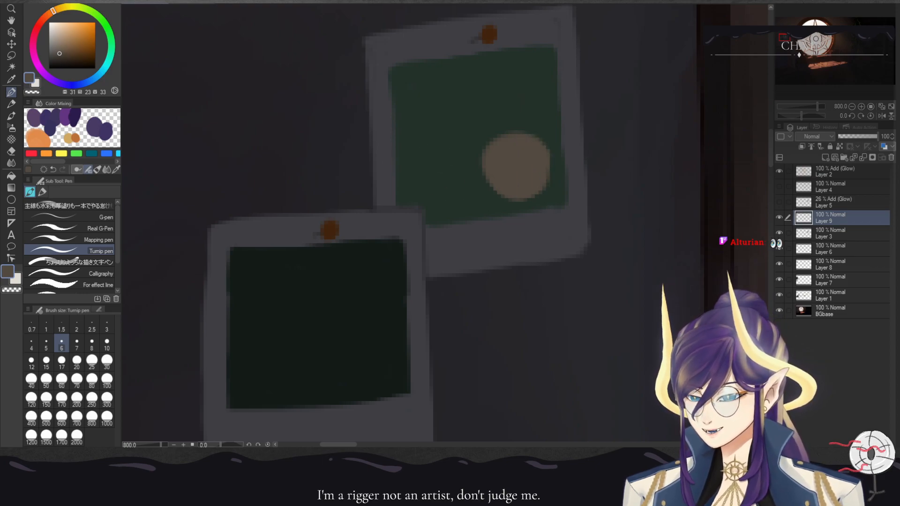
- Paint two greyer beige heads at the lower left and top center of the green picture, and round out the lower-left one
{"action": "mouse_move", "coordinate": [438, 156]}
{"action": "left_mouse_down"}
{"action": "mouse_move", "coordinate": [449, 177]}
{"action": "mouse_move", "coordinate": [440, 153]}
{"action": "mouse_move", "coordinate": [452, 169]}
{"action": "mouse_move", "coordinate": [448, 195]}
{"action": "mouse_move", "coordinate": [461, 154]}
{"action": "mouse_move", "coordinate": [416, 181]}
{"action": "mouse_move", "coordinate": [459, 158]}
{"action": "mouse_move", "coordinate": [433, 177]}
{"action": "mouse_move", "coordinate": [448, 195]}
{"action": "mouse_move", "coordinate": [467, 152]}
{"action": "mouse_move", "coordinate": [457, 195]}
{"action": "mouse_move", "coordinate": [425, 195]}
{"action": "mouse_move", "coordinate": [416, 168]}
{"action": "mouse_move", "coordinate": [440, 141]}
{"action": "left_mouse_up"}
{"action": "mouse_move", "coordinate": [466, 80]}
{"action": "left_mouse_down"}
{"action": "mouse_move", "coordinate": [495, 88]}
{"action": "mouse_move", "coordinate": [452, 92]}
{"action": "mouse_move", "coordinate": [489, 75]}
{"action": "mouse_move", "coordinate": [476, 112]}
{"action": "mouse_move", "coordinate": [461, 78]}
{"action": "mouse_move", "coordinate": [474, 100]}
{"action": "left_mouse_up"}
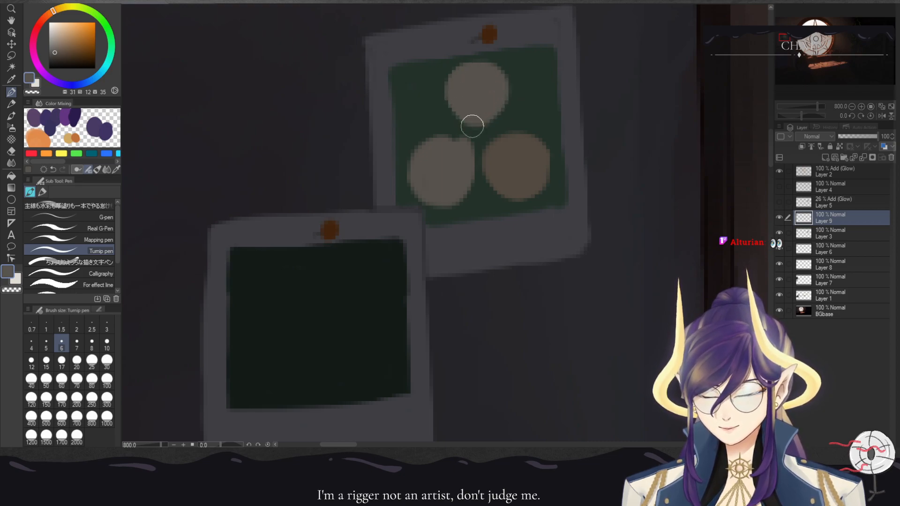
{"action": "left_click", "coordinate": [456, 177], "text": "alt"}
{"action": "mouse_move", "coordinate": [465, 164]}
{"action": "left_mouse_down"}
{"action": "mouse_move", "coordinate": [467, 184]}
{"action": "mouse_move", "coordinate": [441, 202]}
{"action": "left_mouse_up"}
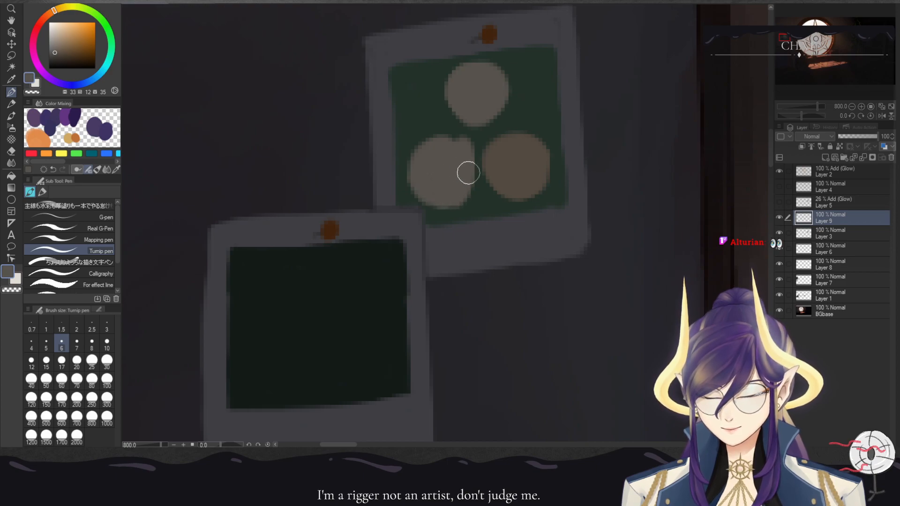
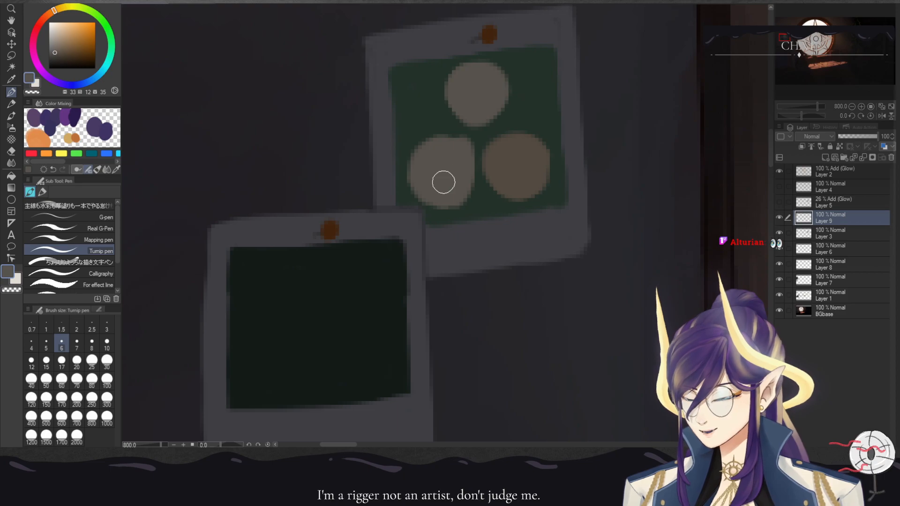
{"action": "left_click", "coordinate": [44, 17]}
{"action": "left_click", "coordinate": [69, 43]}
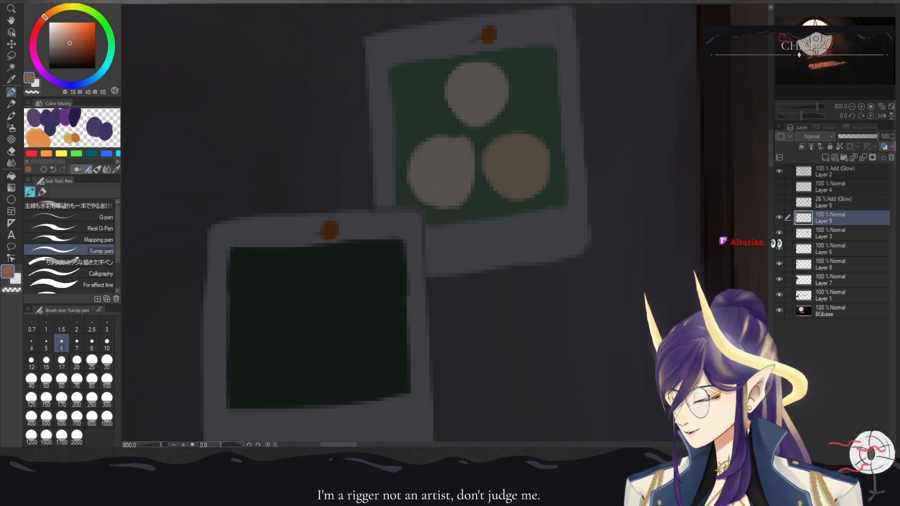
{"action": "left_click", "coordinate": [67, 55]}
{"action": "left_click", "coordinate": [70, 42]}
{"action": "left_click", "coordinate": [70, 33]}
{"action": "left_click", "coordinate": [76, 35]}
{"action": "left_click_drag", "start_coordinate": [513, 136], "coordinate": [516, 157]}
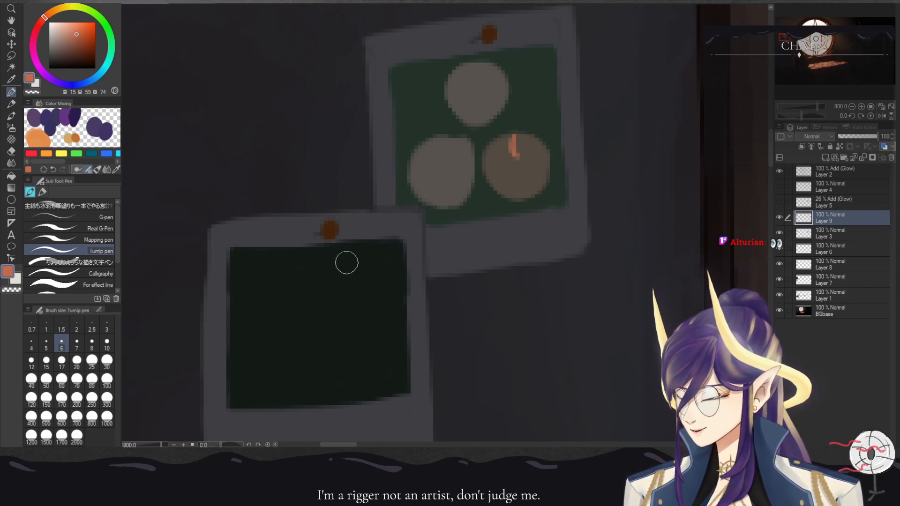
{"action": "left_click_drag", "start_coordinate": [76, 36], "coordinate": [76, 45]}
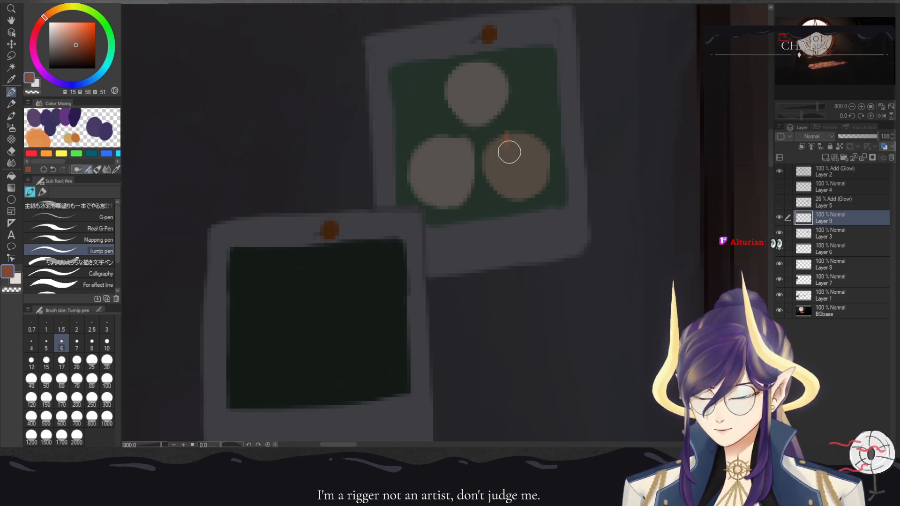
{"action": "mouse_move", "coordinate": [506, 135]}
{"action": "left_mouse_down"}
{"action": "mouse_move", "coordinate": [531, 162]}
{"action": "mouse_move", "coordinate": [518, 141]}
{"action": "mouse_move", "coordinate": [532, 137]}
{"action": "mouse_move", "coordinate": [539, 150]}
{"action": "left_mouse_up"}
{"action": "key", "text": "ctrl+z"}
{"action": "key", "text": "ctrl+z"}
- Paint reddish-brown hair around the lower-right head and reshape its jaw using the sampled skin and background green
{"action": "left_click", "coordinate": [69, 57]}
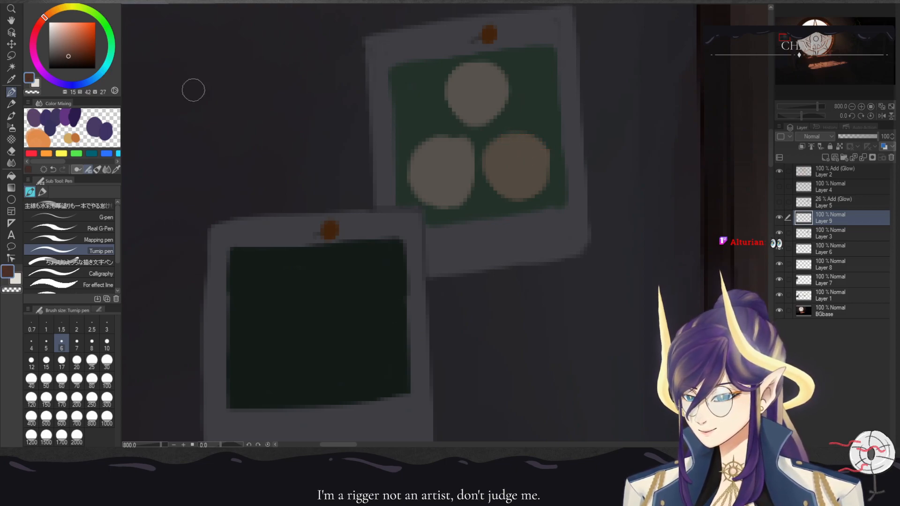
{"action": "mouse_move", "coordinate": [512, 136]}
{"action": "left_mouse_down"}
{"action": "mouse_move", "coordinate": [540, 161]}
{"action": "mouse_move", "coordinate": [527, 138]}
{"action": "mouse_move", "coordinate": [548, 153]}
{"action": "mouse_move", "coordinate": [515, 130]}
{"action": "mouse_move", "coordinate": [555, 150]}
{"action": "mouse_move", "coordinate": [546, 139]}
{"action": "mouse_move", "coordinate": [546, 180]}
{"action": "mouse_move", "coordinate": [550, 157]}
{"action": "mouse_move", "coordinate": [526, 180]}
{"action": "mouse_move", "coordinate": [521, 140]}
{"action": "mouse_move", "coordinate": [532, 138]}
{"action": "mouse_move", "coordinate": [515, 138]}
{"action": "mouse_move", "coordinate": [520, 154]}
{"action": "mouse_move", "coordinate": [509, 137]}
{"action": "mouse_move", "coordinate": [526, 163]}
{"action": "mouse_move", "coordinate": [498, 136]}
{"action": "mouse_move", "coordinate": [502, 151]}
{"action": "mouse_move", "coordinate": [497, 142]}
{"action": "mouse_move", "coordinate": [491, 163]}
{"action": "mouse_move", "coordinate": [503, 139]}
{"action": "mouse_move", "coordinate": [501, 164]}
{"action": "mouse_move", "coordinate": [488, 146]}
{"action": "mouse_move", "coordinate": [483, 156]}
{"action": "mouse_move", "coordinate": [487, 168]}
{"action": "mouse_move", "coordinate": [495, 140]}
{"action": "mouse_move", "coordinate": [484, 190]}
{"action": "left_mouse_up"}
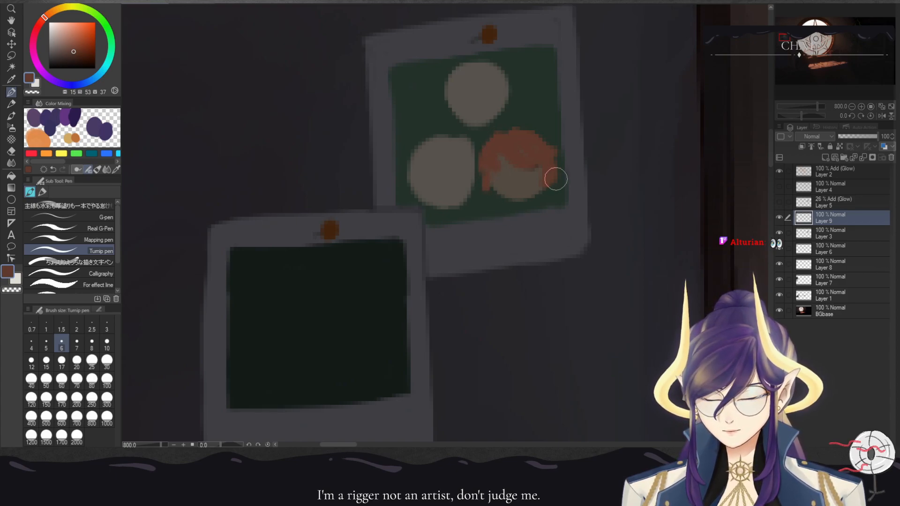
{"action": "left_click", "coordinate": [522, 177], "text": "alt"}
{"action": "mouse_move", "coordinate": [495, 187]}
{"action": "left_mouse_down"}
{"action": "mouse_move", "coordinate": [522, 197]}
{"action": "mouse_move", "coordinate": [492, 187]}
{"action": "mouse_move", "coordinate": [510, 202]}
{"action": "mouse_move", "coordinate": [535, 194]}
{"action": "left_mouse_up"}
{"action": "left_click", "coordinate": [532, 199], "text": "alt"}
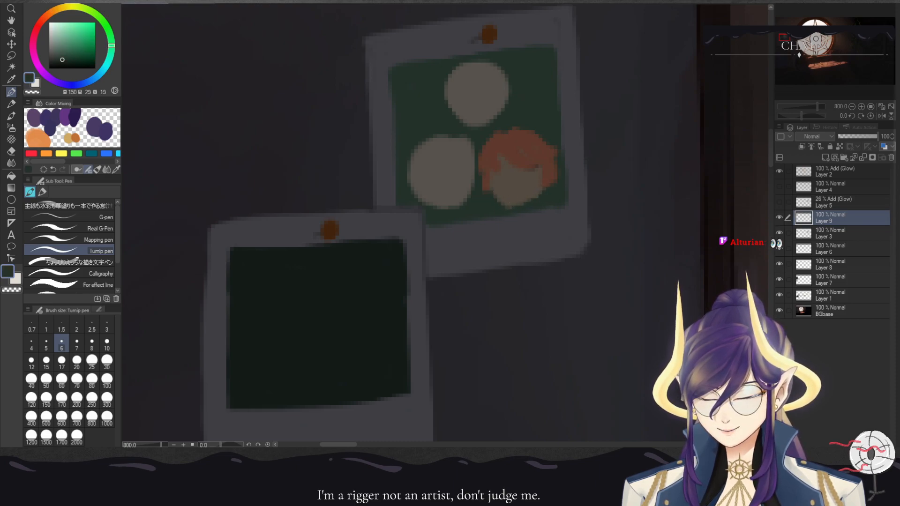
{"action": "left_click_drag", "start_coordinate": [493, 200], "coordinate": [512, 202]}
{"action": "left_click", "coordinate": [546, 178], "text": "alt"}
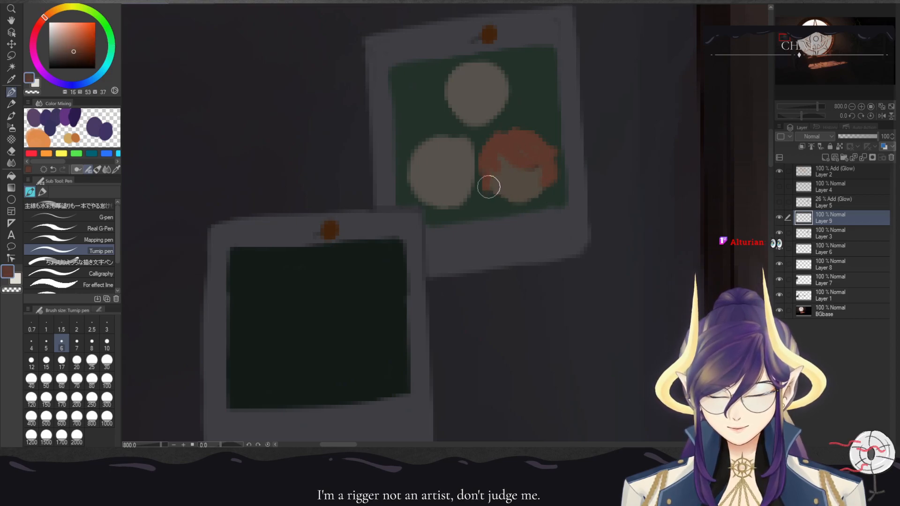
- Paint a pale greyish collar (H16 S13 V40) below the lower-right face and extend the reddish-brown hair down to it
{"action": "left_click_drag", "start_coordinate": [55, 34], "coordinate": [64, 57]}
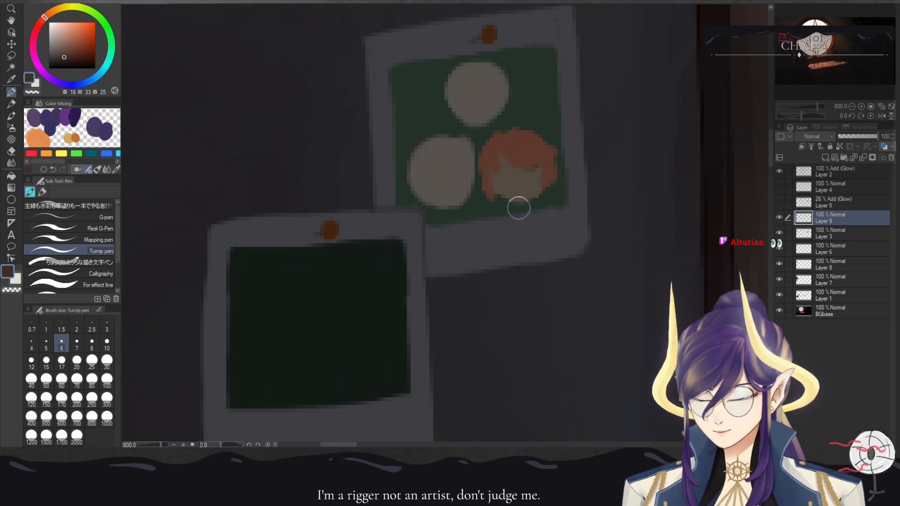
{"action": "left_click", "coordinate": [56, 57]}
{"action": "left_click", "coordinate": [55, 50]}
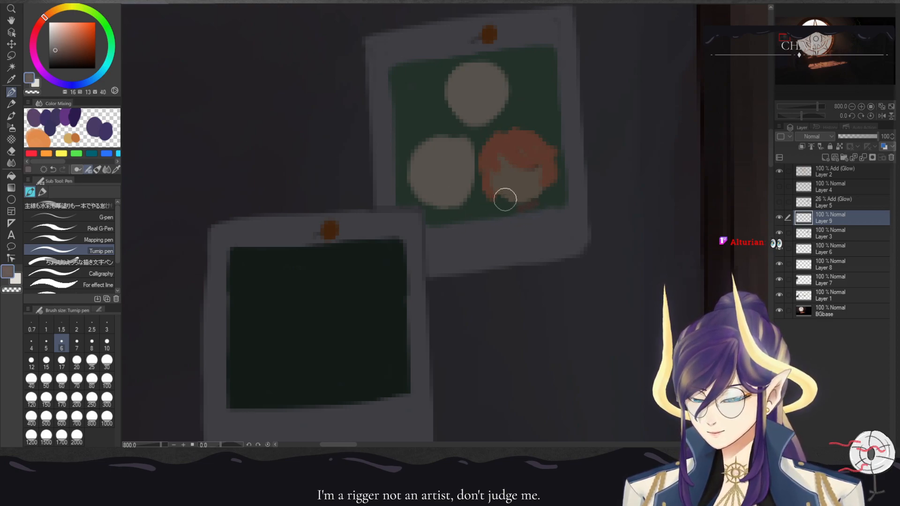
{"action": "mouse_move", "coordinate": [542, 206]}
{"action": "left_mouse_down"}
{"action": "mouse_move", "coordinate": [519, 207]}
{"action": "mouse_move", "coordinate": [555, 192]}
{"action": "mouse_move", "coordinate": [514, 207]}
{"action": "mouse_move", "coordinate": [557, 198]}
{"action": "mouse_move", "coordinate": [549, 208]}
{"action": "mouse_move", "coordinate": [510, 215]}
{"action": "mouse_move", "coordinate": [515, 203]}
{"action": "left_mouse_up"}
{"action": "left_click", "coordinate": [538, 160], "text": "alt"}
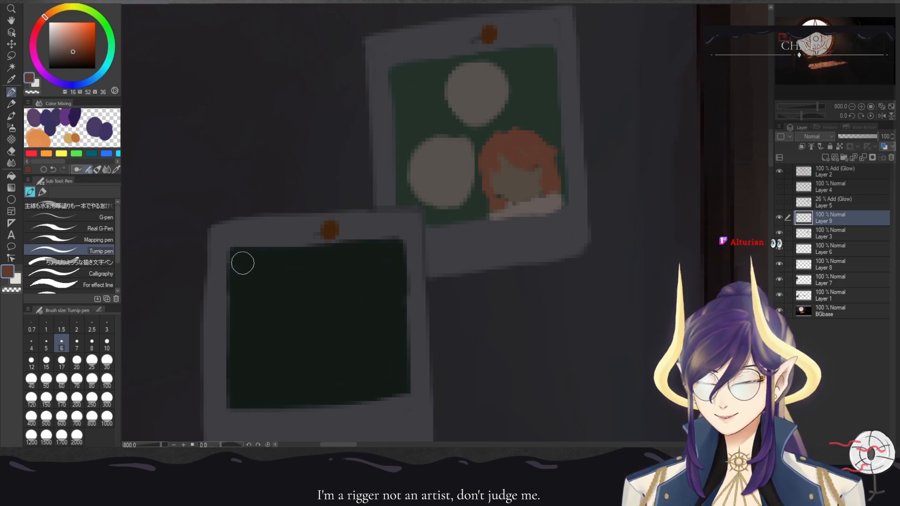
- Draw near-black eye outlines on the red-haired face and fill the irises with deep red
{"action": "left_click", "coordinate": [65, 66]}
{"action": "mouse_move", "coordinate": [517, 172]}
{"action": "left_mouse_down"}
{"action": "mouse_move", "coordinate": [533, 168]}
{"action": "mouse_move", "coordinate": [522, 166]}
{"action": "left_mouse_up"}
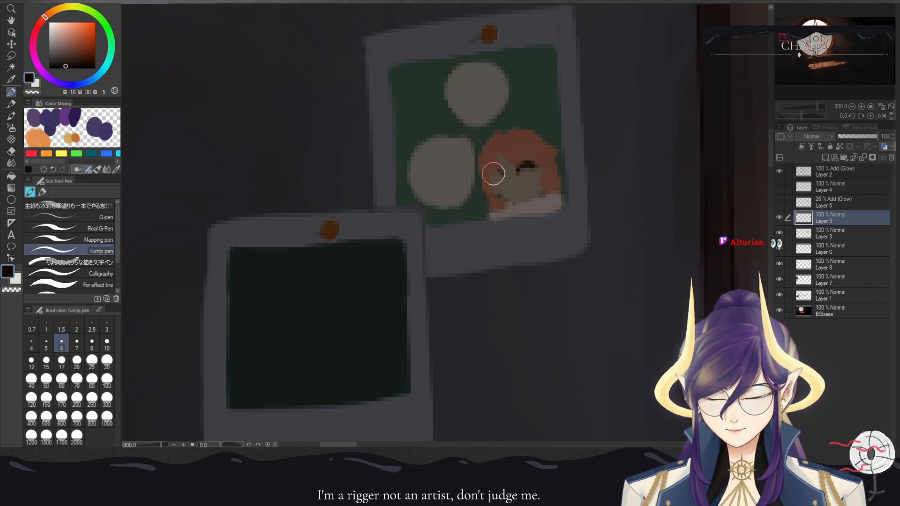
{"action": "mouse_move", "coordinate": [490, 177]}
{"action": "left_mouse_down"}
{"action": "mouse_move", "coordinate": [534, 181]}
{"action": "mouse_move", "coordinate": [508, 185]}
{"action": "left_mouse_up"}
{"action": "left_click", "coordinate": [87, 53]}
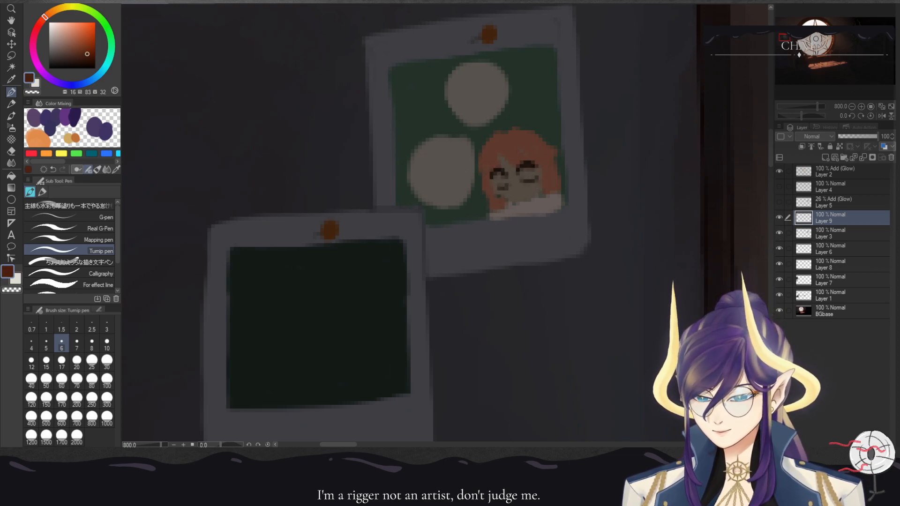
{"action": "left_click", "coordinate": [41, 21]}
{"action": "left_click", "coordinate": [530, 172]}
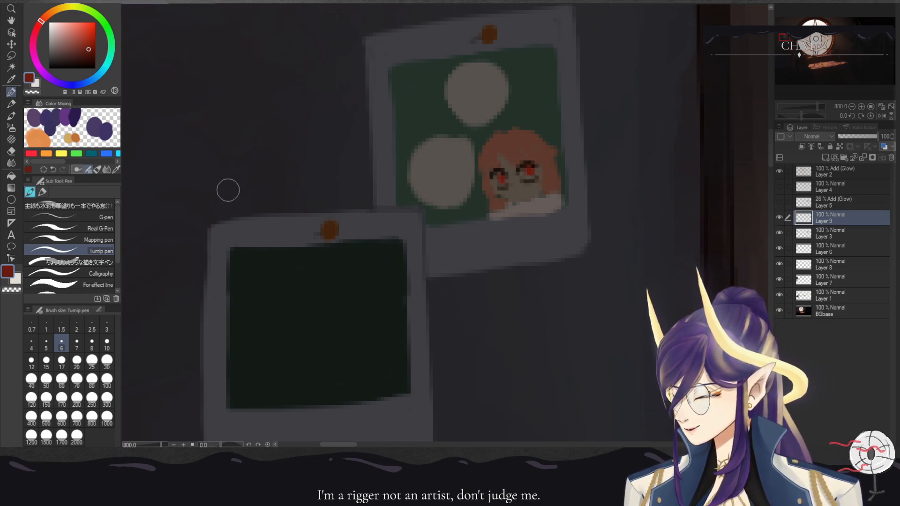
- Paint dark navy blue shapes (H216 S42 V17) over the top and along both sides of the red-haired head
{"action": "left_click", "coordinate": [88, 81]}
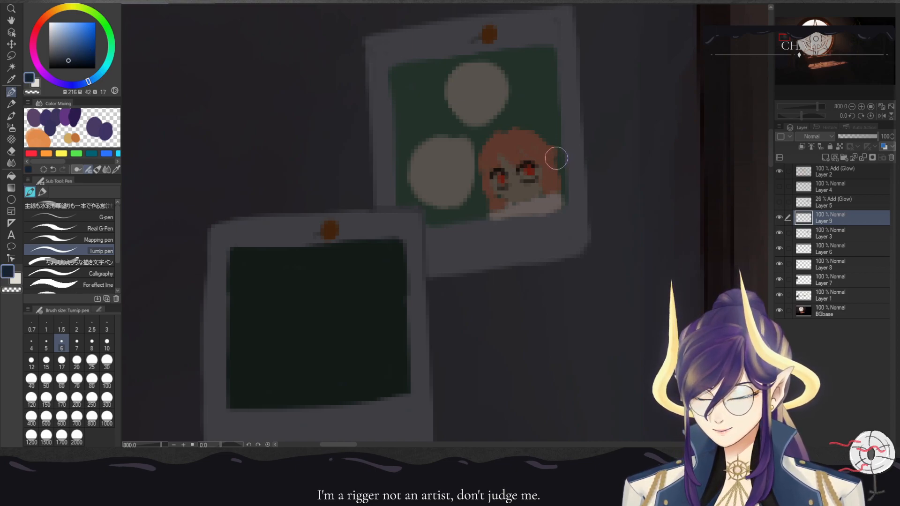
{"action": "mouse_move", "coordinate": [553, 147]}
{"action": "left_mouse_down"}
{"action": "mouse_move", "coordinate": [555, 155]}
{"action": "mouse_move", "coordinate": [519, 134]}
{"action": "mouse_move", "coordinate": [514, 122]}
{"action": "mouse_move", "coordinate": [530, 138]}
{"action": "left_mouse_up"}
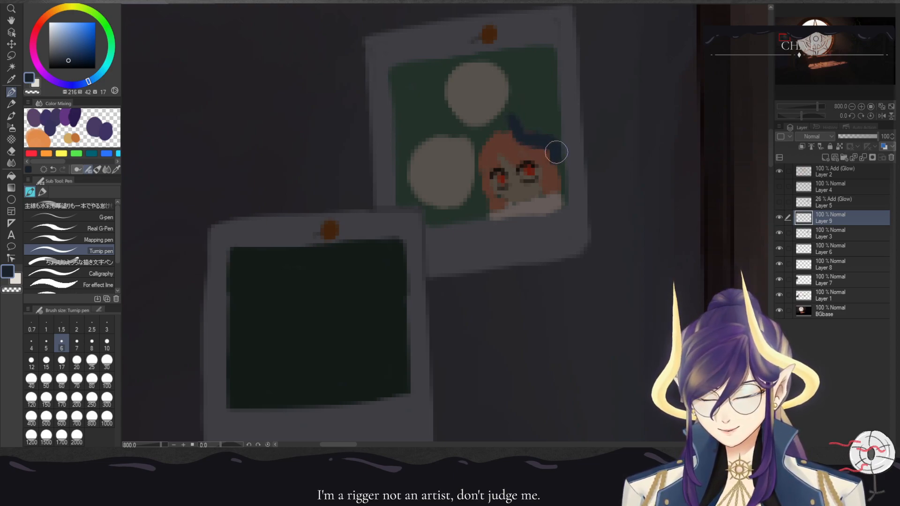
{"action": "left_click_drag", "start_coordinate": [483, 146], "coordinate": [482, 189]}
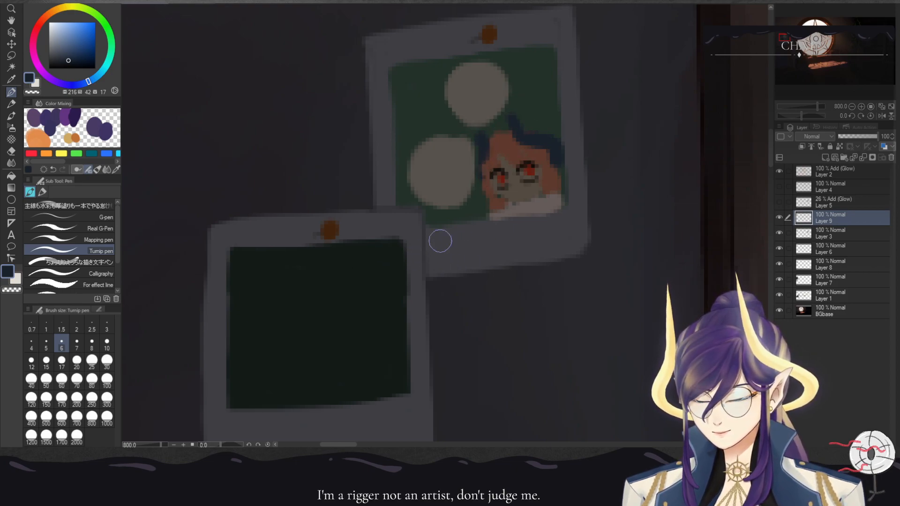
- Repaint the red-haired face's skin in a warmer brown (H26 S34 V40) and add pale whites to the eyes
{"action": "left_click", "coordinate": [504, 190], "text": "alt"}
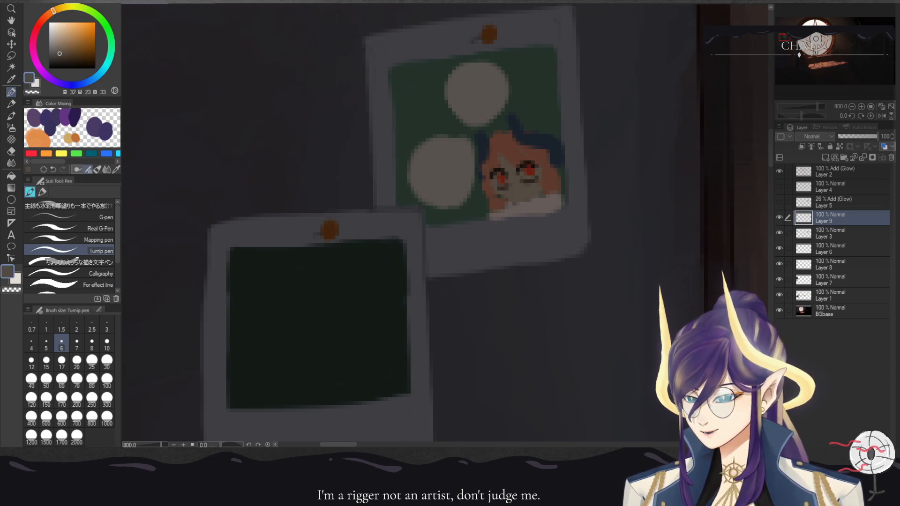
{"action": "left_click_drag", "start_coordinate": [53, 11], "coordinate": [51, 13]}
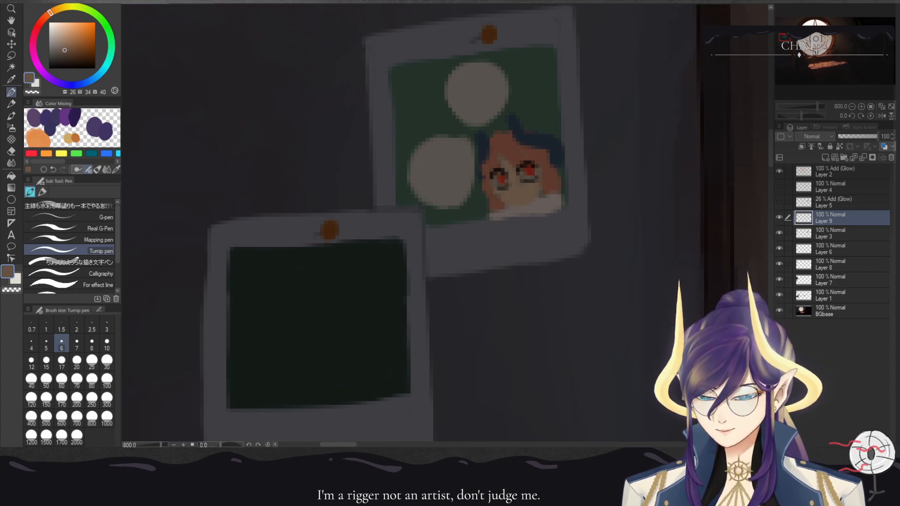
{"action": "left_click", "coordinate": [59, 43]}
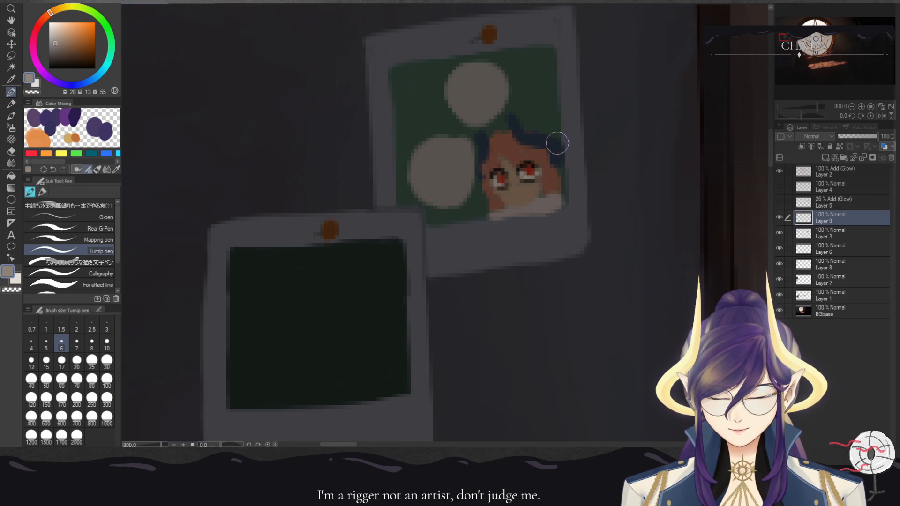
- Draw a small dark brown mouth on the red-haired face and add dark navy lines to the pale collar
{"action": "left_click", "coordinate": [510, 153], "text": "alt"}
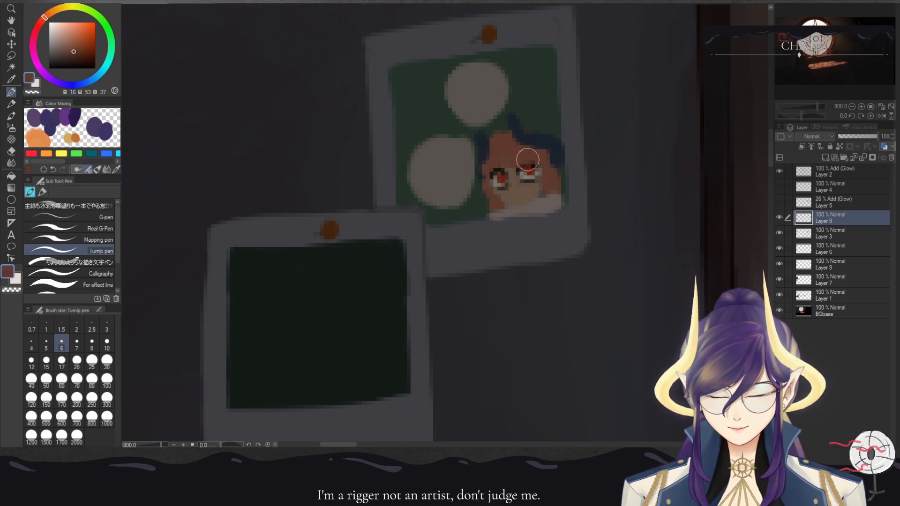
{"action": "left_click", "coordinate": [71, 61]}
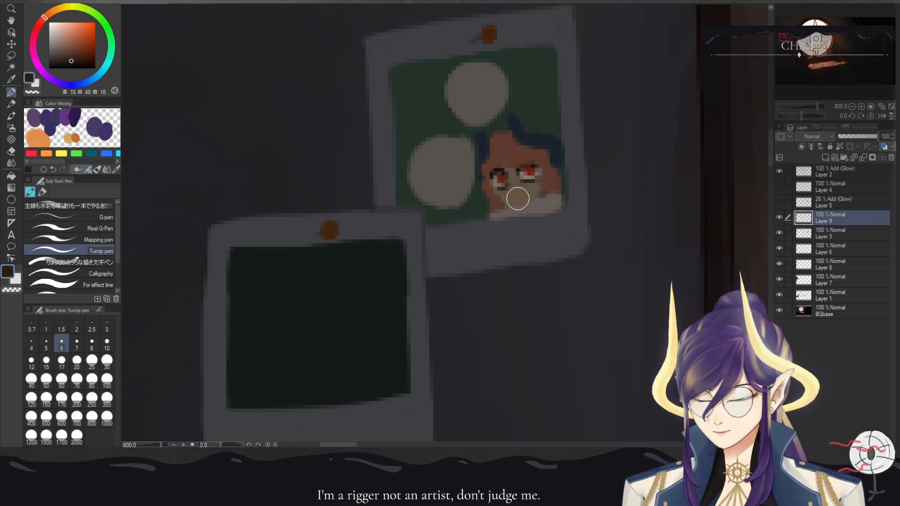
{"action": "left_click_drag", "start_coordinate": [513, 198], "coordinate": [518, 192]}
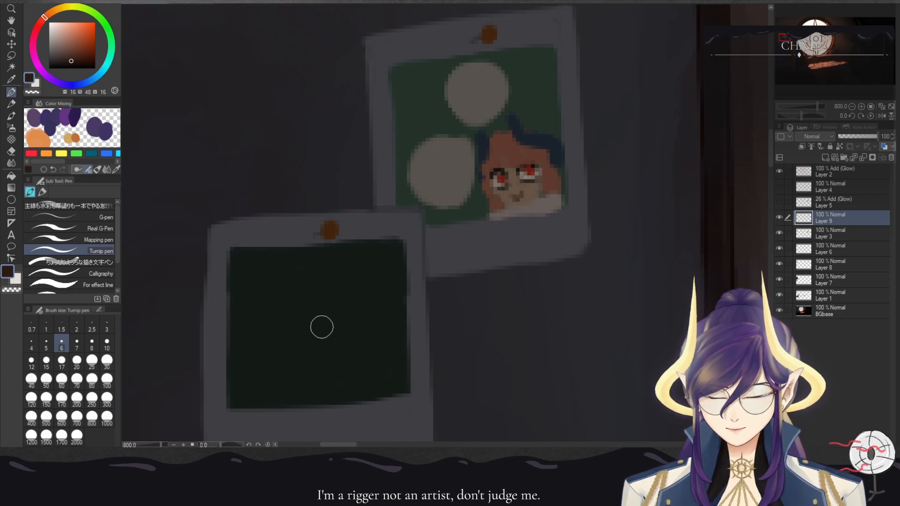
{"action": "mouse_move", "coordinate": [533, 207]}
{"action": "left_mouse_down"}
{"action": "mouse_move", "coordinate": [562, 197]}
{"action": "mouse_move", "coordinate": [490, 218]}
{"action": "left_mouse_up"}
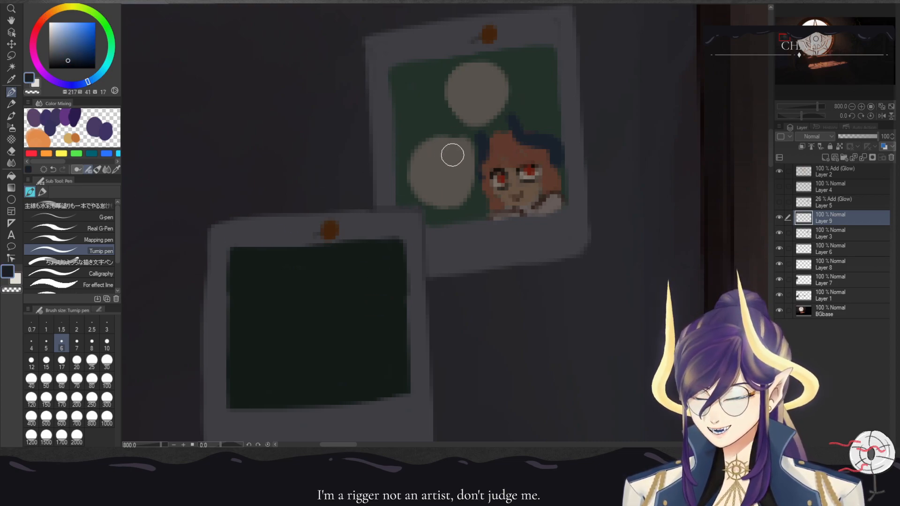
- Paint dark navy hair (H217 S41 V17) with two pointed animal ears over the blank head beside the red-haired portrait
{"action": "mouse_move", "coordinate": [450, 155]}
{"action": "left_mouse_down"}
{"action": "mouse_move", "coordinate": [419, 180]}
{"action": "mouse_move", "coordinate": [469, 158]}
{"action": "mouse_move", "coordinate": [458, 159]}
{"action": "mouse_move", "coordinate": [465, 148]}
{"action": "mouse_move", "coordinate": [474, 165]}
{"action": "left_mouse_up"}
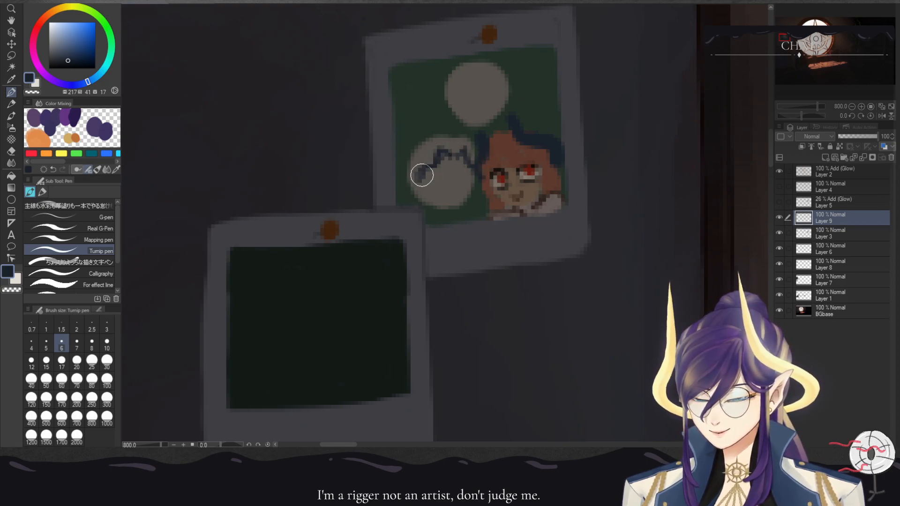
{"action": "mouse_move", "coordinate": [434, 143]}
{"action": "left_mouse_down"}
{"action": "mouse_move", "coordinate": [419, 112]}
{"action": "mouse_move", "coordinate": [415, 146]}
{"action": "mouse_move", "coordinate": [436, 128]}
{"action": "mouse_move", "coordinate": [423, 114]}
{"action": "mouse_move", "coordinate": [438, 142]}
{"action": "mouse_move", "coordinate": [462, 144]}
{"action": "mouse_move", "coordinate": [473, 113]}
{"action": "left_mouse_up"}
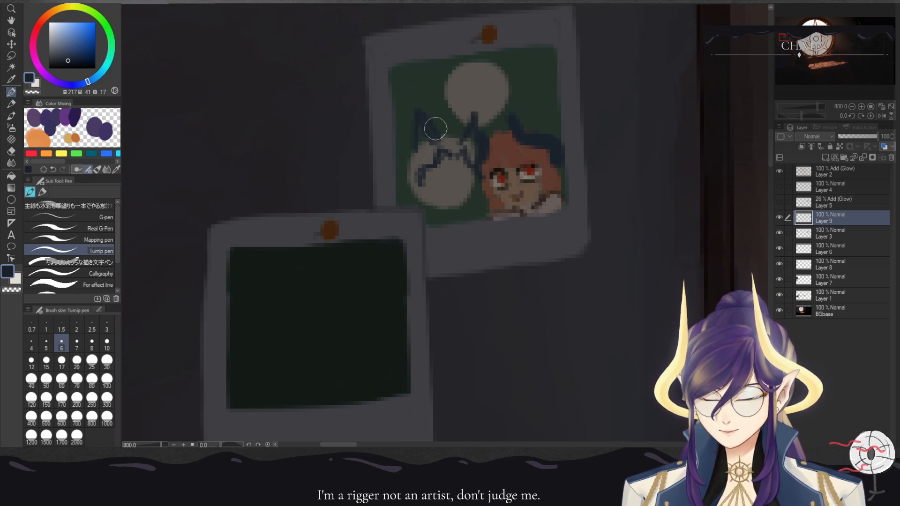
{"action": "mouse_move", "coordinate": [413, 158]}
{"action": "left_mouse_down"}
{"action": "mouse_move", "coordinate": [412, 170]}
{"action": "mouse_move", "coordinate": [409, 162]}
{"action": "mouse_move", "coordinate": [409, 174]}
{"action": "mouse_move", "coordinate": [414, 158]}
{"action": "mouse_move", "coordinate": [406, 185]}
{"action": "mouse_move", "coordinate": [393, 190]}
{"action": "mouse_move", "coordinate": [414, 187]}
{"action": "left_mouse_up"}
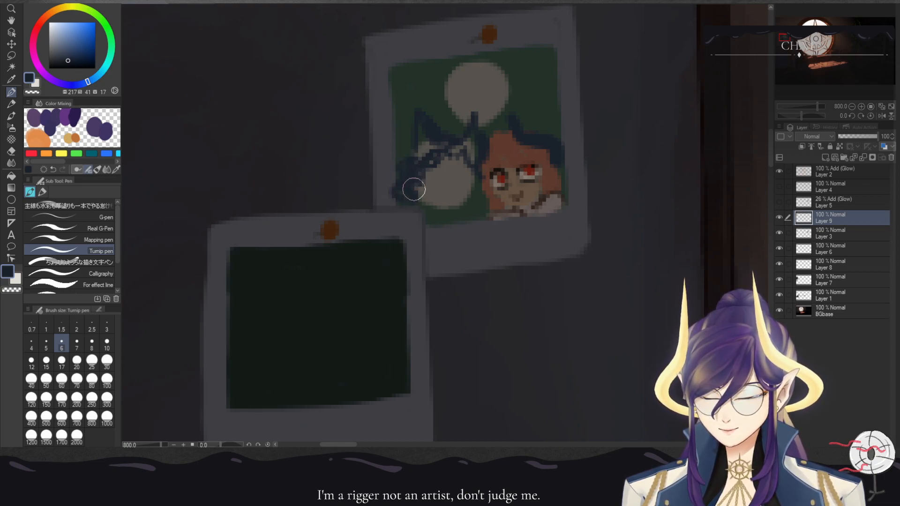
{"action": "mouse_move", "coordinate": [427, 153]}
{"action": "left_mouse_down"}
{"action": "mouse_move", "coordinate": [468, 146]}
{"action": "mouse_move", "coordinate": [470, 134]}
{"action": "mouse_move", "coordinate": [471, 152]}
{"action": "mouse_move", "coordinate": [418, 158]}
{"action": "mouse_move", "coordinate": [455, 148]}
{"action": "mouse_move", "coordinate": [446, 162]}
{"action": "mouse_move", "coordinate": [470, 161]}
{"action": "mouse_move", "coordinate": [419, 164]}
{"action": "mouse_move", "coordinate": [415, 183]}
{"action": "left_mouse_up"}
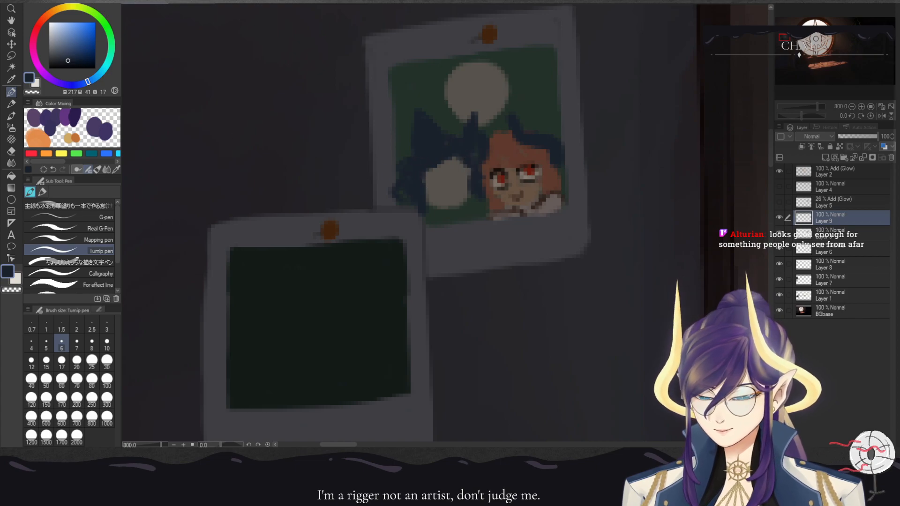
- Add lighter blue-grey strands (H217 S33 V26) to the navy hair and fill the inner ears with pale blue-grey (H217 S21 V38)
{"action": "left_click", "coordinate": [64, 57]}
{"action": "mouse_move", "coordinate": [446, 153]}
{"action": "left_mouse_down"}
{"action": "mouse_move", "coordinate": [431, 183]}
{"action": "mouse_move", "coordinate": [443, 137]}
{"action": "mouse_move", "coordinate": [416, 187]}
{"action": "left_mouse_up"}
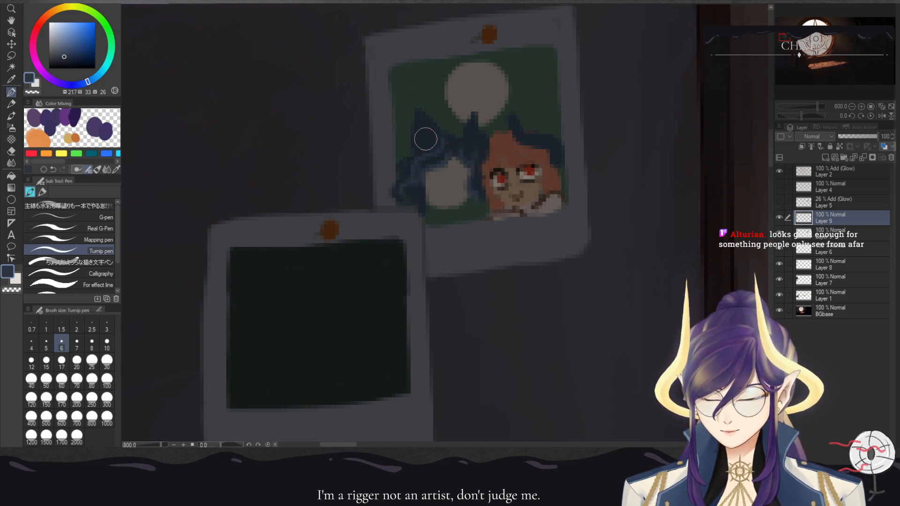
{"action": "mouse_move", "coordinate": [416, 117]}
{"action": "left_mouse_down"}
{"action": "mouse_move", "coordinate": [428, 149]}
{"action": "mouse_move", "coordinate": [418, 146]}
{"action": "left_mouse_up"}
{"action": "left_click_drag", "start_coordinate": [473, 137], "coordinate": [475, 151]}
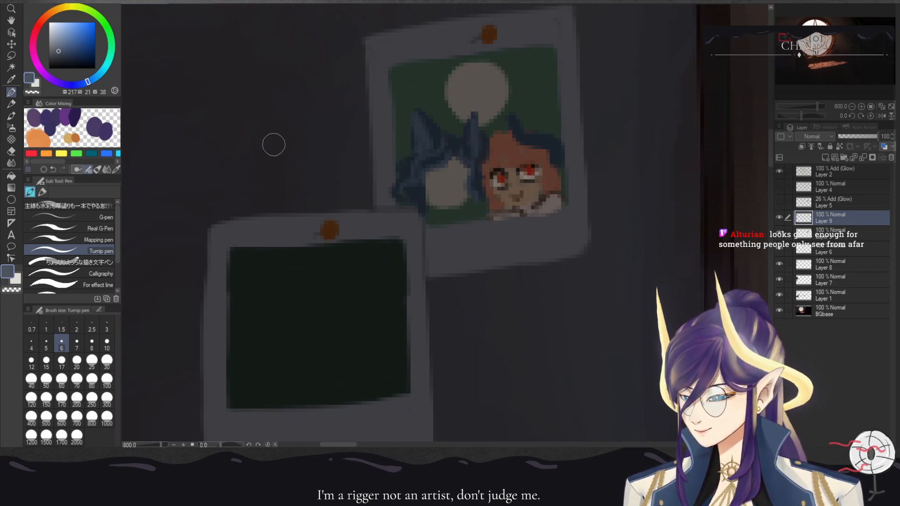
{"action": "mouse_move", "coordinate": [425, 137]}
{"action": "left_mouse_down"}
{"action": "mouse_move", "coordinate": [407, 144]}
{"action": "mouse_move", "coordinate": [417, 149]}
{"action": "left_mouse_up"}
{"action": "left_click_drag", "start_coordinate": [473, 143], "coordinate": [478, 139]}
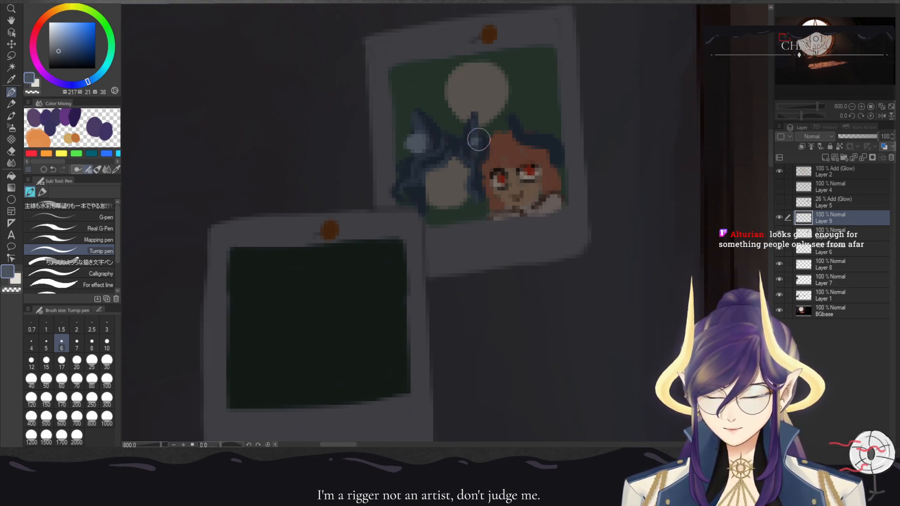
- Draw eye outlines and a small open mouth on the navy-haired face in near-black blue (H217 S48 V12)
{"action": "left_click", "coordinate": [71, 62]}
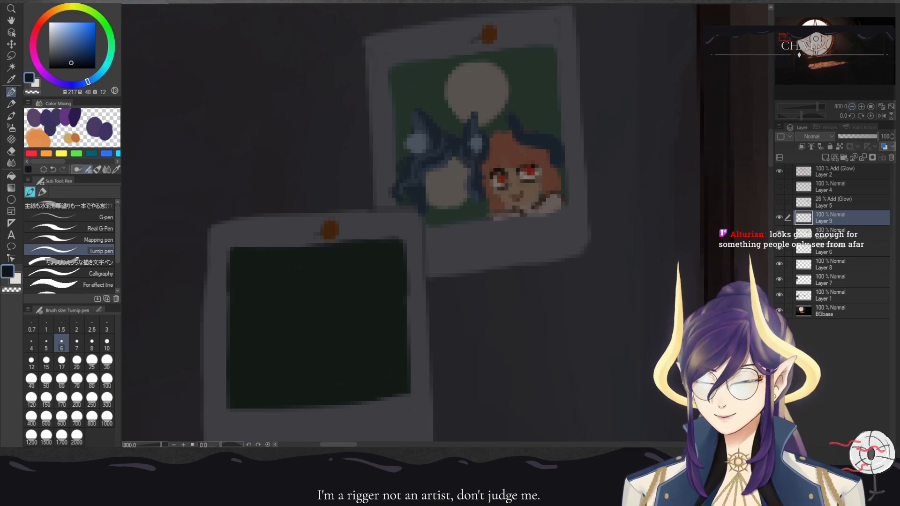
{"action": "left_click", "coordinate": [852, 107]}
{"action": "left_click", "coordinate": [851, 106]}
{"action": "left_click", "coordinate": [852, 107]}
{"action": "left_click", "coordinate": [851, 107]}
{"action": "left_click", "coordinate": [840, 65]}
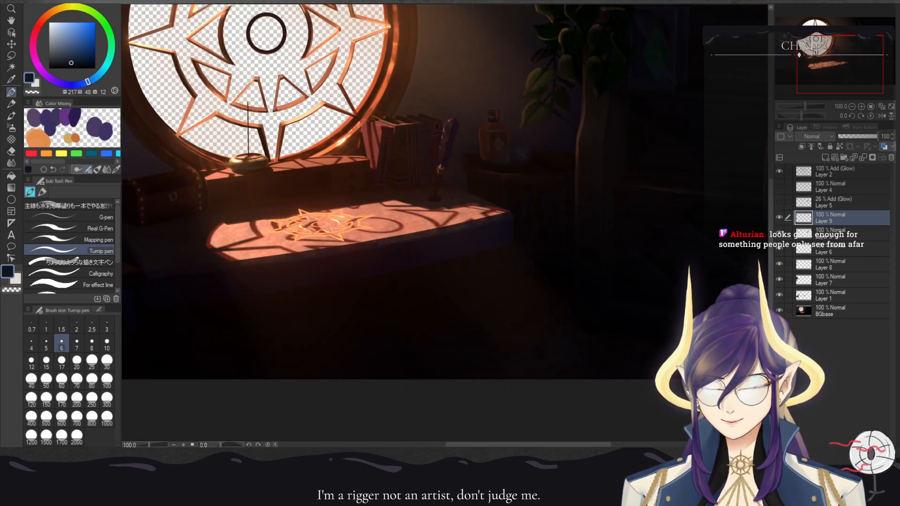
{"action": "left_click_drag", "start_coordinate": [840, 64], "coordinate": [813, 50]}
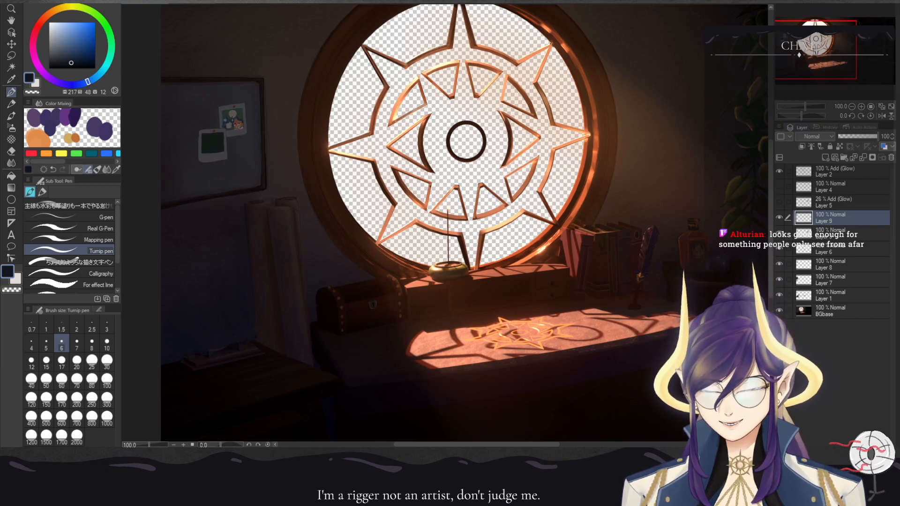
{"action": "left_click", "coordinate": [861, 107]}
{"action": "left_click", "coordinate": [861, 107]}
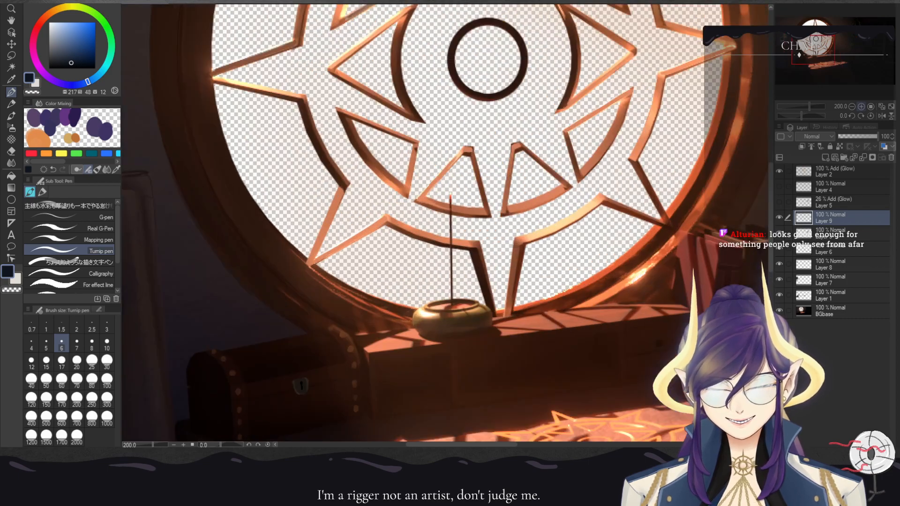
{"action": "left_click", "coordinate": [861, 107]}
{"action": "left_click_drag", "start_coordinate": [788, 44], "coordinate": [787, 39]}
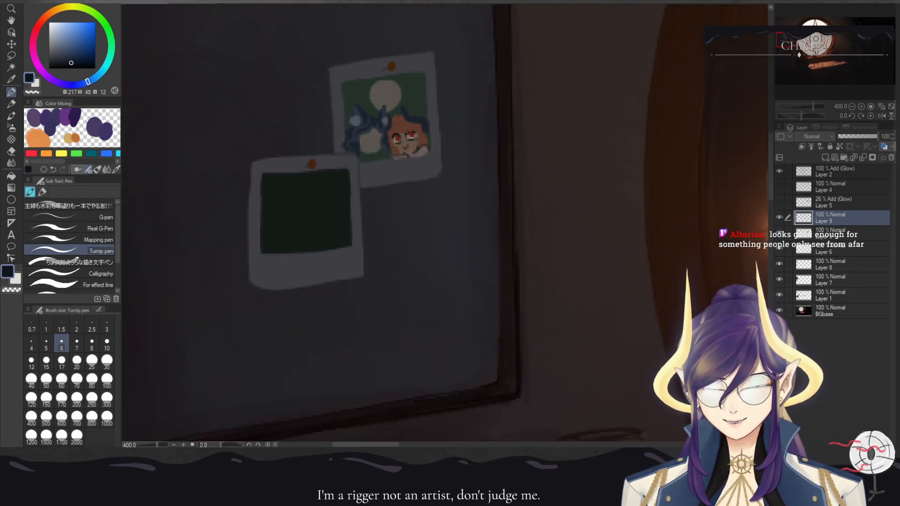
{"action": "left_click", "coordinate": [861, 107]}
{"action": "left_click_drag", "start_coordinate": [333, 165], "coordinate": [574, 270]}
{"action": "mouse_move", "coordinate": [534, 157]}
{"action": "left_mouse_down"}
{"action": "mouse_move", "coordinate": [522, 160]}
{"action": "mouse_move", "coordinate": [559, 158]}
{"action": "mouse_move", "coordinate": [538, 179]}
{"action": "left_mouse_up"}
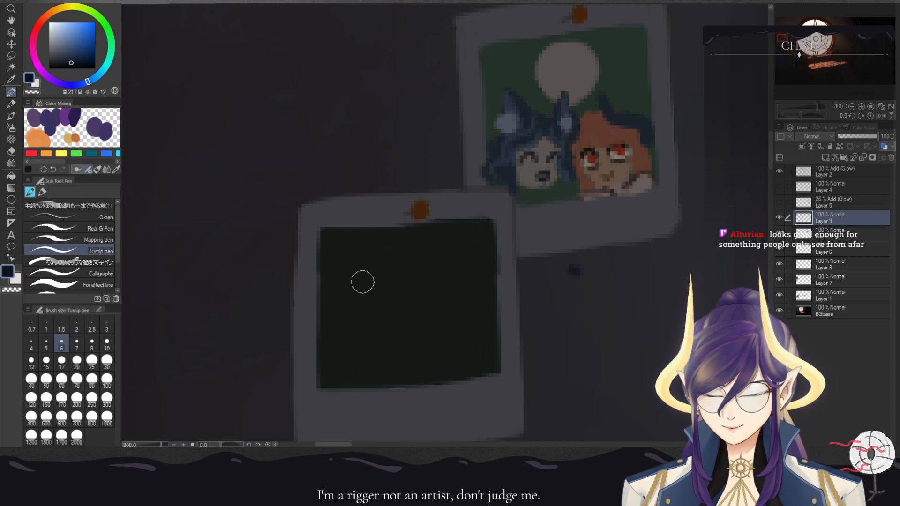
- Fill the navy-haired face's irises with muted pink (H313 S37 V43)
{"action": "left_click", "coordinate": [35, 57]}
{"action": "left_click", "coordinate": [64, 37]}
{"action": "left_click", "coordinate": [70, 37]}
{"action": "left_click", "coordinate": [66, 49]}
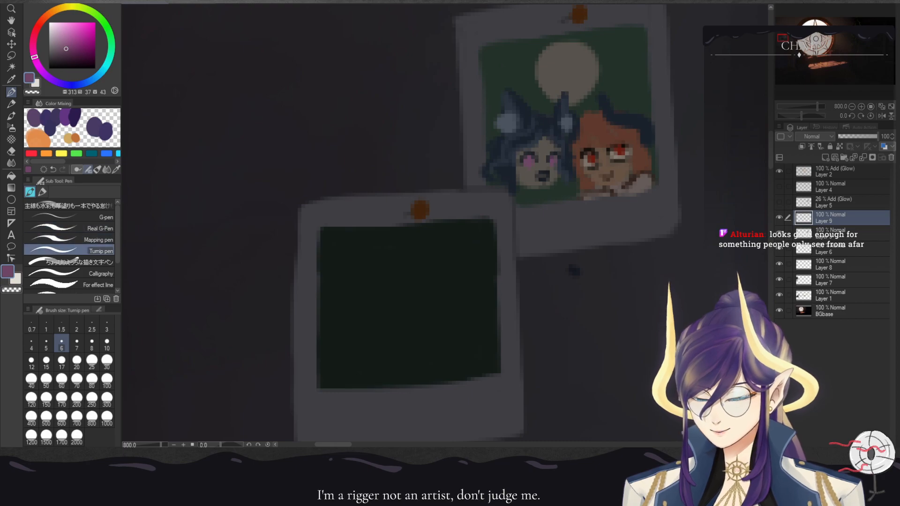
- Paint the navy-haired character's neck in the face's skin colour and add a blue-grey collar (H215 S25 V32)
{"action": "left_click", "coordinate": [557, 183], "text": "alt"}
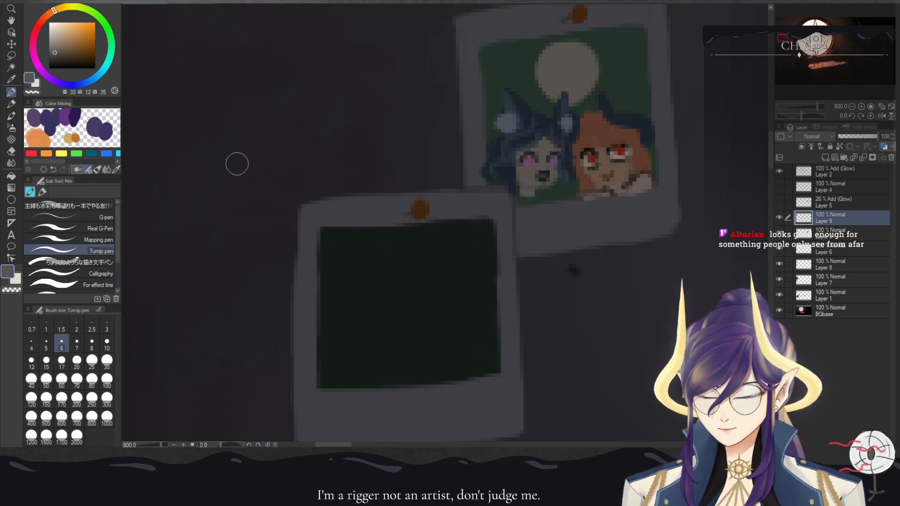
{"action": "left_click", "coordinate": [89, 81]}
{"action": "left_click", "coordinate": [60, 53]}
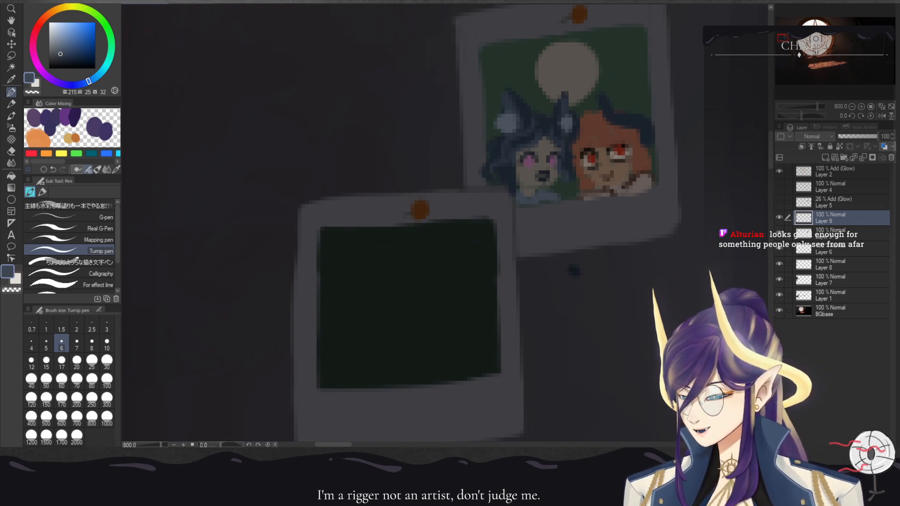
- Paint dark purple hair (H246 S51 V22) with a fringe and long side locks over the remaining blank upper head
{"action": "left_click", "coordinate": [52, 126], "text": "alt"}
{"action": "mouse_move", "coordinate": [569, 50]}
{"action": "left_mouse_down"}
{"action": "mouse_move", "coordinate": [557, 85]}
{"action": "mouse_move", "coordinate": [565, 56]}
{"action": "left_mouse_up"}
{"action": "left_click", "coordinate": [73, 59]}
{"action": "mouse_move", "coordinate": [569, 69]}
{"action": "left_mouse_down"}
{"action": "mouse_move", "coordinate": [576, 86]}
{"action": "mouse_move", "coordinate": [568, 56]}
{"action": "mouse_move", "coordinate": [556, 83]}
{"action": "mouse_move", "coordinate": [565, 48]}
{"action": "mouse_move", "coordinate": [547, 63]}
{"action": "mouse_move", "coordinate": [560, 48]}
{"action": "mouse_move", "coordinate": [538, 89]}
{"action": "mouse_move", "coordinate": [562, 43]}
{"action": "mouse_move", "coordinate": [533, 77]}
{"action": "mouse_move", "coordinate": [585, 50]}
{"action": "mouse_move", "coordinate": [559, 80]}
{"action": "mouse_move", "coordinate": [577, 53]}
{"action": "mouse_move", "coordinate": [598, 76]}
{"action": "mouse_move", "coordinate": [587, 47]}
{"action": "mouse_move", "coordinate": [594, 93]}
{"action": "left_mouse_up"}
{"action": "left_click_drag", "start_coordinate": [592, 50], "coordinate": [597, 100]}
{"action": "left_click_drag", "start_coordinate": [541, 73], "coordinate": [541, 100]}
{"action": "mouse_move", "coordinate": [544, 49]}
{"action": "left_mouse_down"}
{"action": "mouse_move", "coordinate": [582, 42]}
{"action": "mouse_move", "coordinate": [537, 66]}
{"action": "left_mouse_up"}
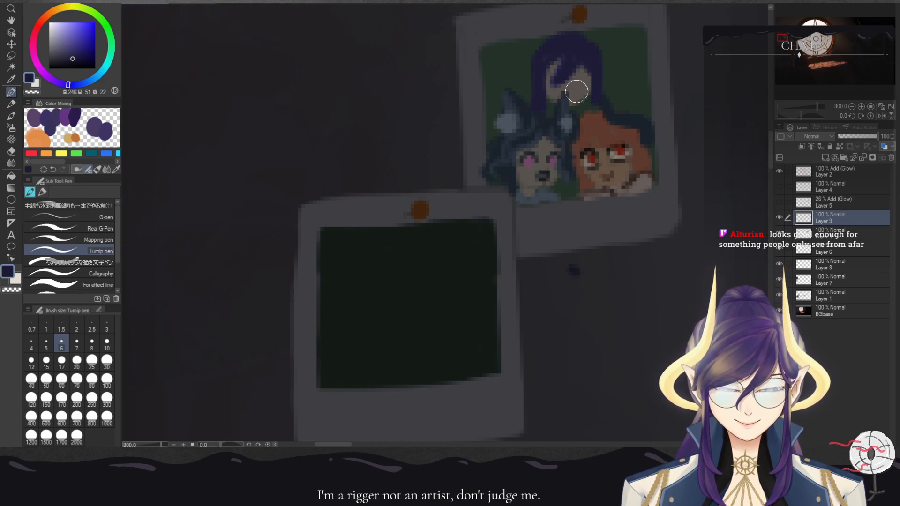
- Draw black eye outlines on the purple-haired face and fill the irises with blue (H233 S58 V49)
{"action": "left_click_drag", "start_coordinate": [73, 62], "coordinate": [73, 69]}
{"action": "mouse_move", "coordinate": [572, 78]}
{"action": "left_mouse_down"}
{"action": "mouse_move", "coordinate": [587, 82]}
{"action": "mouse_move", "coordinate": [546, 83]}
{"action": "left_mouse_up"}
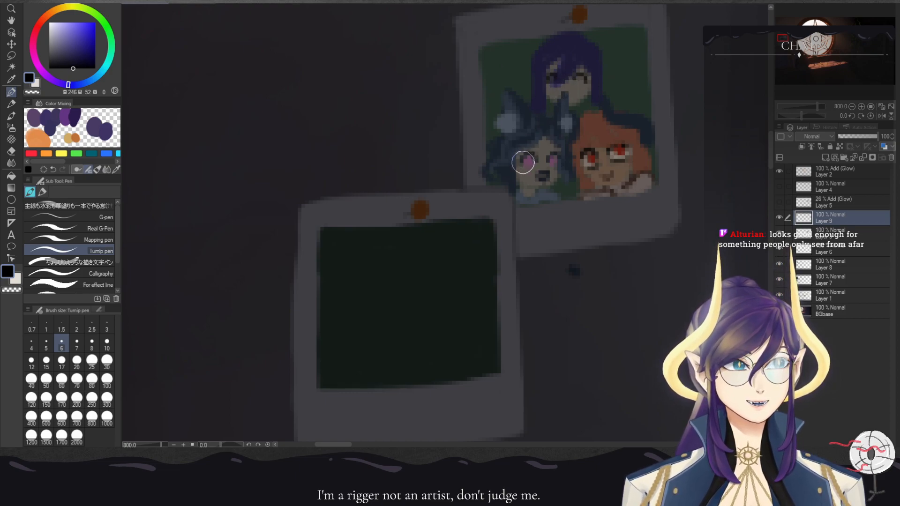
{"action": "left_click", "coordinate": [72, 49]}
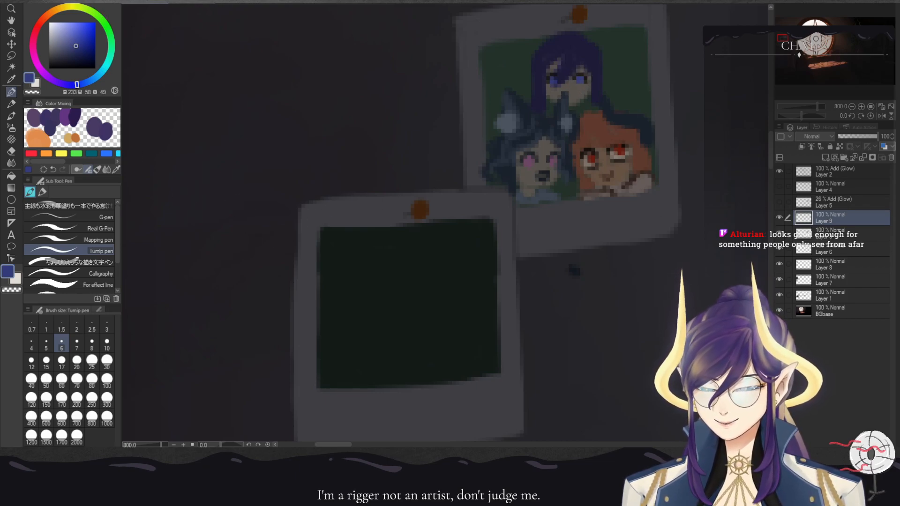
- Draw a small dark brown mouth on the purple-haired face and add pale beige touches (H33 S14 V47) at the neck and beside the hair
{"action": "left_click", "coordinate": [570, 93], "text": "alt"}
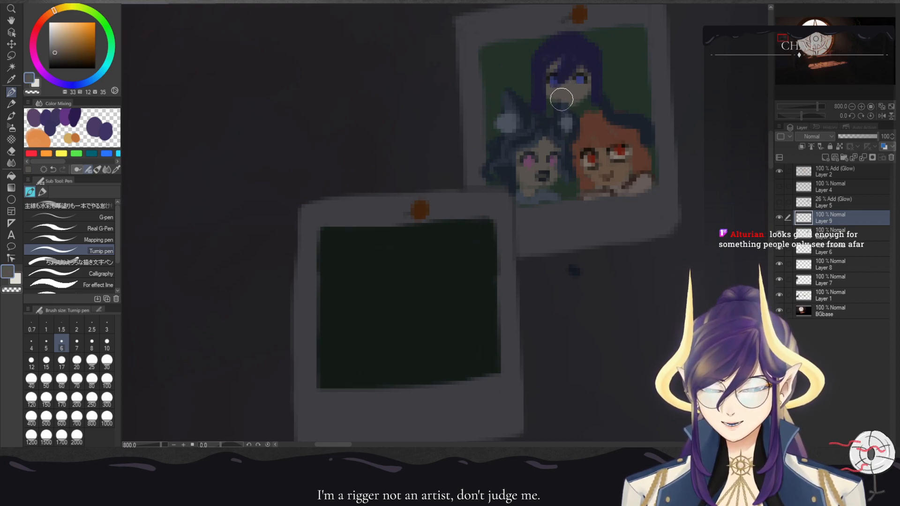
{"action": "left_click", "coordinate": [75, 62]}
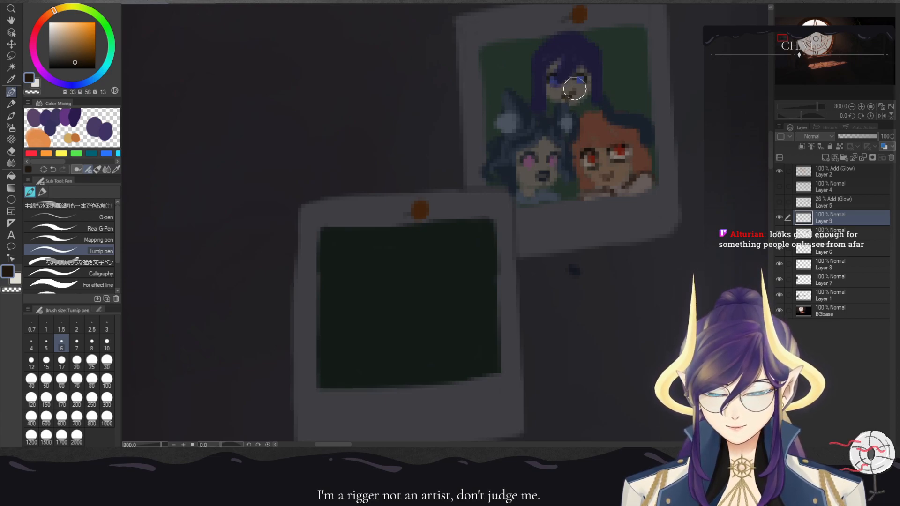
{"action": "left_click_drag", "start_coordinate": [57, 56], "coordinate": [55, 48]}
{"action": "left_click_drag", "start_coordinate": [606, 94], "coordinate": [552, 109]}
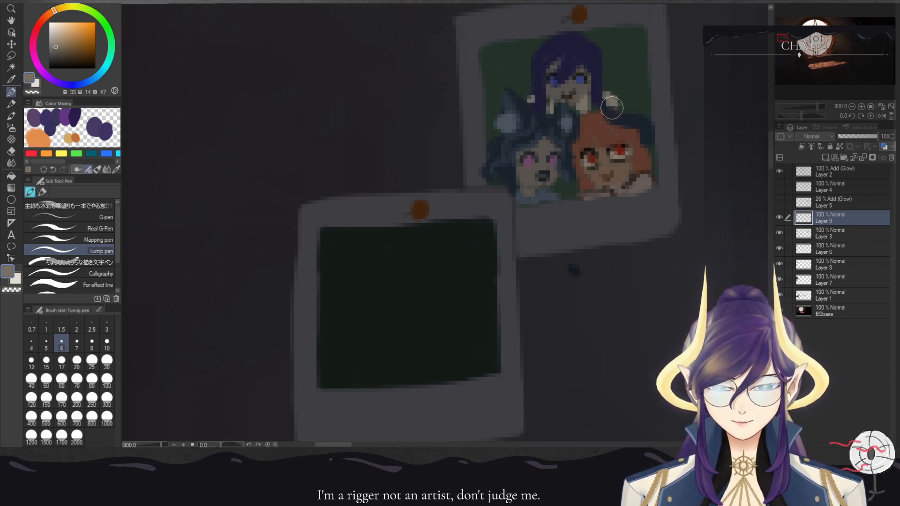
- Paint a raised hand in skin colour beside the purple-haired head and separate its fingers with dark lines at brush size 3
{"action": "left_click", "coordinate": [585, 92], "text": "alt"}
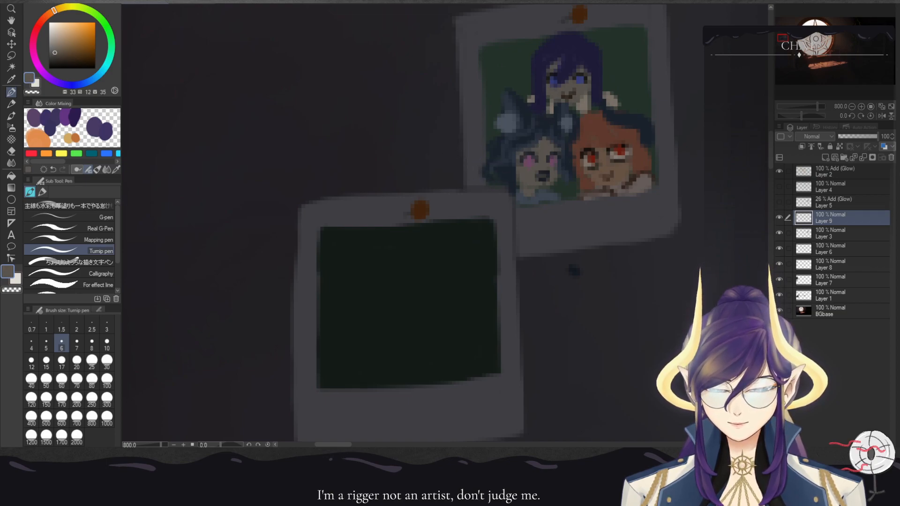
{"action": "left_click_drag", "start_coordinate": [625, 104], "coordinate": [633, 80]}
{"action": "left_click", "coordinate": [58, 60]}
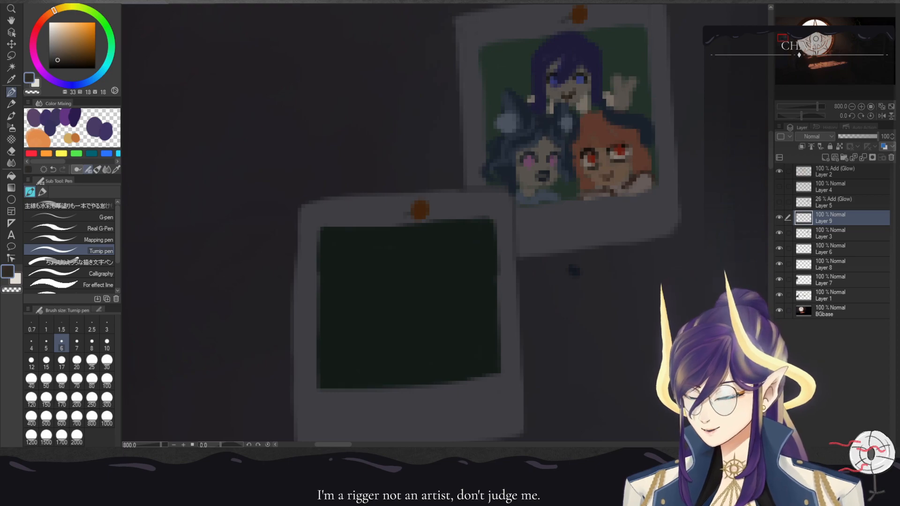
{"action": "left_click", "coordinate": [107, 326]}
{"action": "mouse_move", "coordinate": [624, 85]}
{"action": "left_mouse_down"}
{"action": "mouse_move", "coordinate": [632, 77]}
{"action": "mouse_move", "coordinate": [623, 92]}
{"action": "mouse_move", "coordinate": [611, 70]}
{"action": "mouse_move", "coordinate": [634, 94]}
{"action": "mouse_move", "coordinate": [610, 103]}
{"action": "mouse_move", "coordinate": [634, 105]}
{"action": "left_mouse_up"}
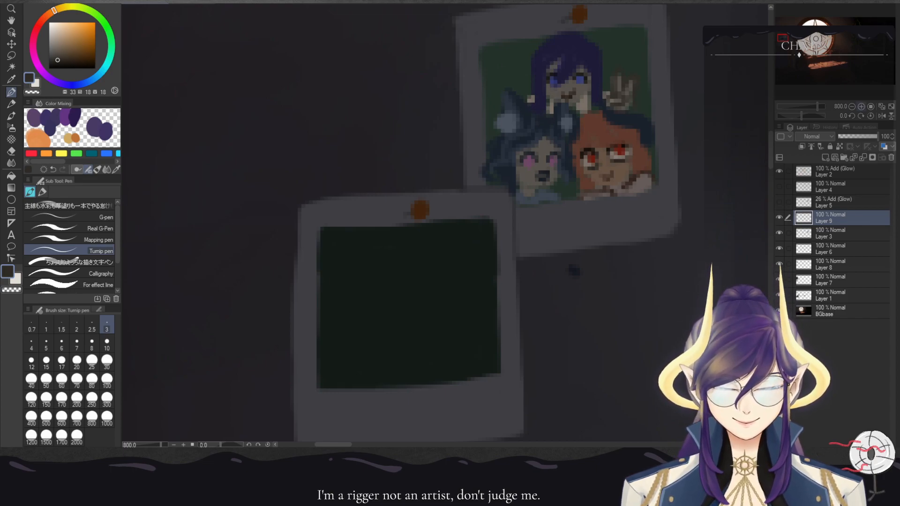
- Darken the red-haired face's irises with deep red-brown (H8 S62 V18) and add pale eye whites (H25 S14 V53) to the navy-haired face
{"action": "scroll", "coordinate": [446, 227], "scroll_direction": "down", "scroll_amount": 10}
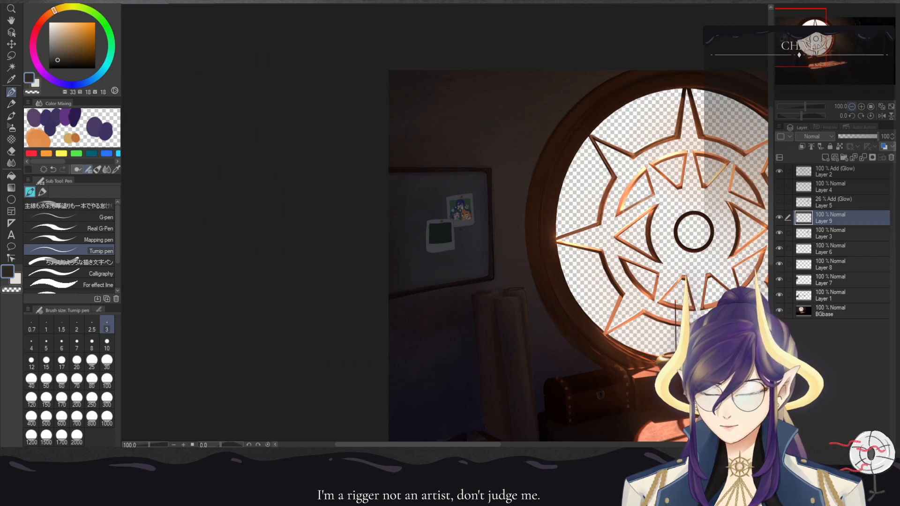
{"action": "scroll", "coordinate": [443, 225], "scroll_direction": "up", "scroll_amount": 12}
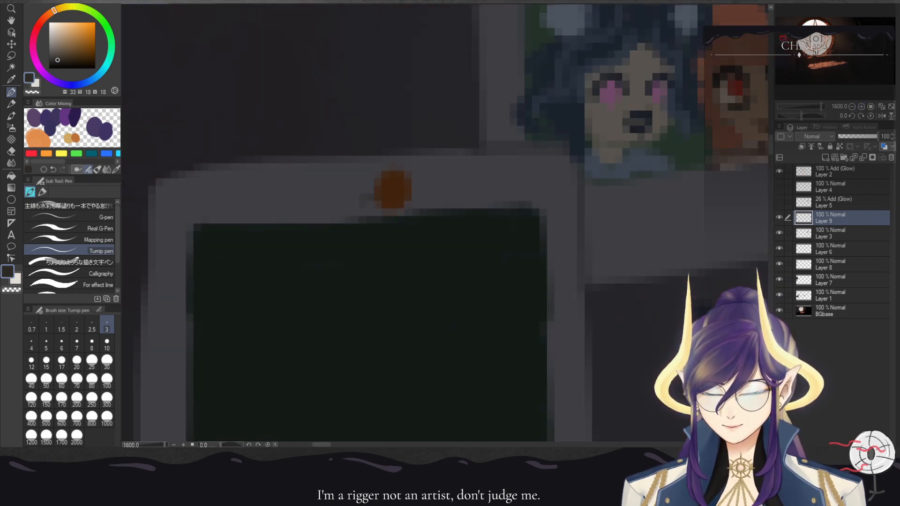
{"action": "left_click_drag", "start_coordinate": [731, 89], "coordinate": [363, 230]}
{"action": "left_click", "coordinate": [416, 216], "text": "alt"}
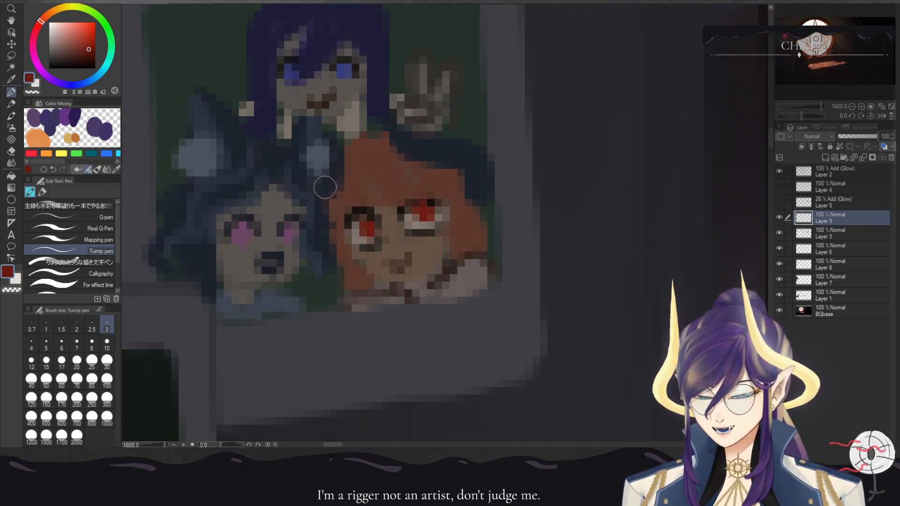
{"action": "left_click", "coordinate": [78, 60]}
{"action": "left_click_drag", "start_coordinate": [424, 212], "coordinate": [369, 231]}
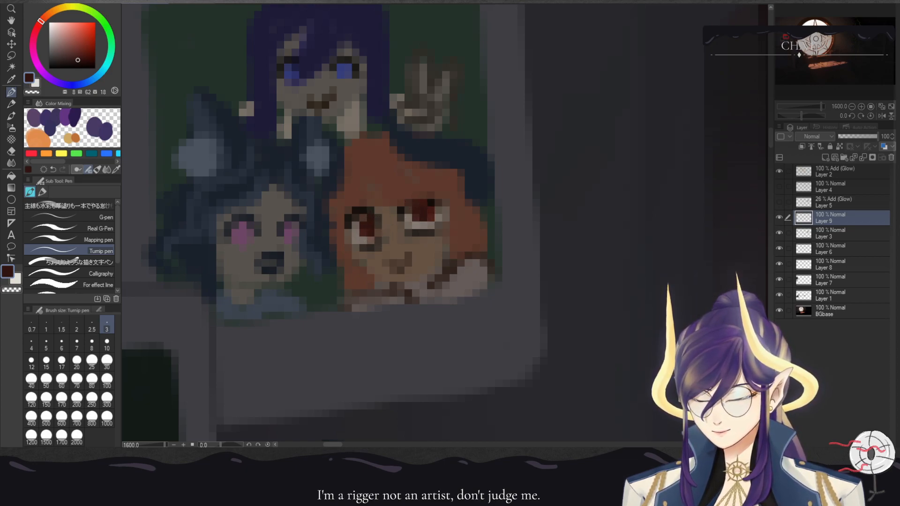
{"action": "left_click", "coordinate": [414, 224], "text": "alt"}
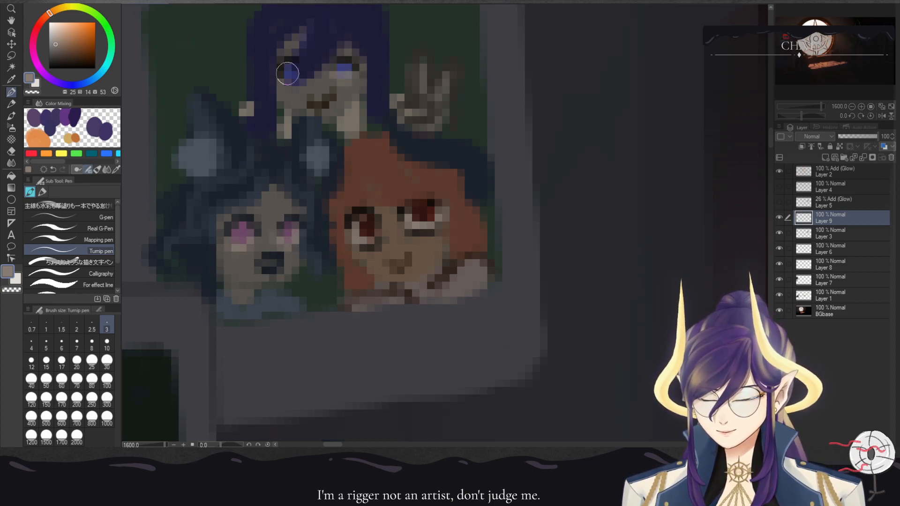
- Examine how the pinned group portrait reads within the whole illustration, and return to a close view of the two polaroids
{"action": "left_click", "coordinate": [852, 106]}
{"action": "left_click", "coordinate": [852, 106]}
{"action": "left_click", "coordinate": [852, 107]}
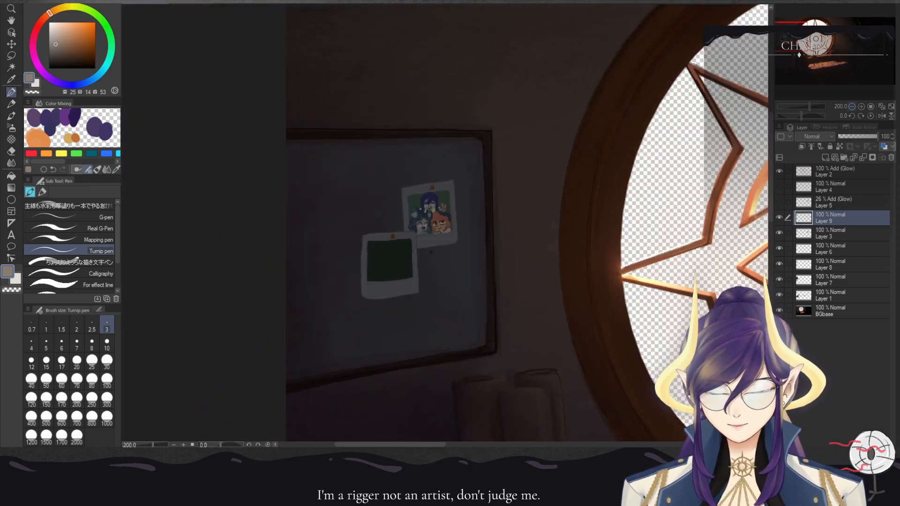
{"action": "left_click", "coordinate": [851, 106]}
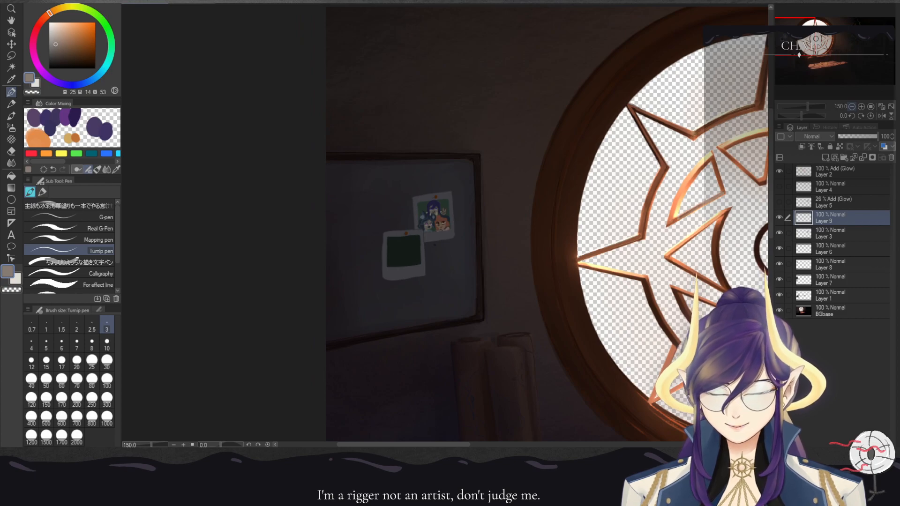
{"action": "left_click", "coordinate": [851, 107]}
{"action": "left_click_drag", "start_coordinate": [671, 240], "coordinate": [459, 157]}
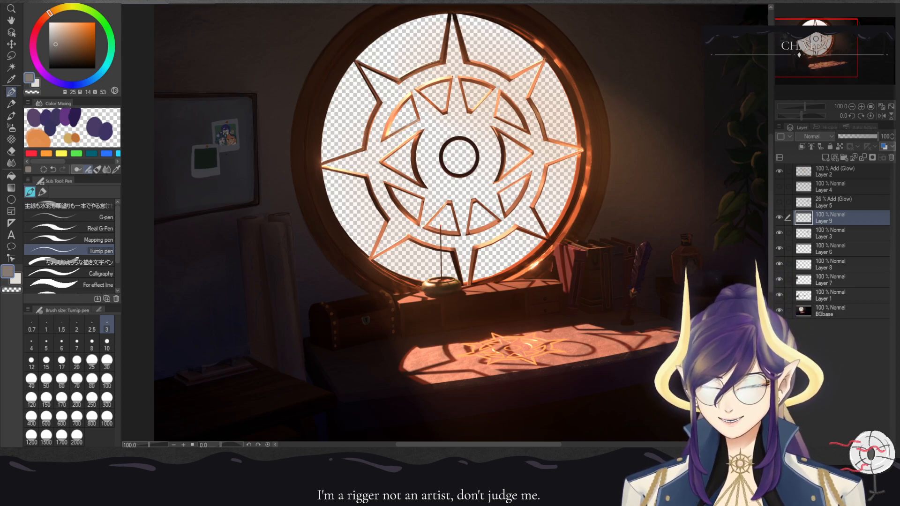
{"action": "left_click", "coordinate": [861, 106]}
{"action": "left_click", "coordinate": [861, 106]}
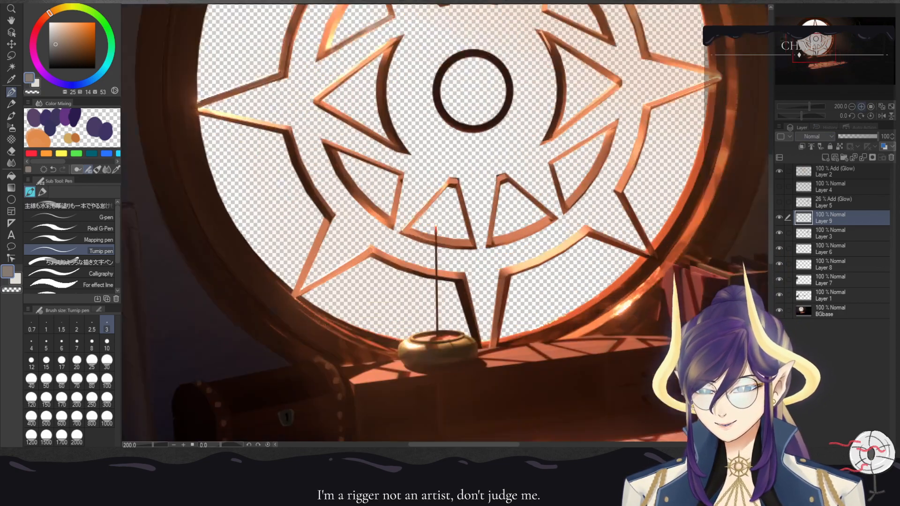
{"action": "left_click_drag", "start_coordinate": [814, 47], "coordinate": [786, 41]}
{"action": "left_click", "coordinate": [861, 106]}
{"action": "left_click", "coordinate": [861, 107]}
{"action": "left_click_drag", "start_coordinate": [376, 61], "coordinate": [421, 339]}
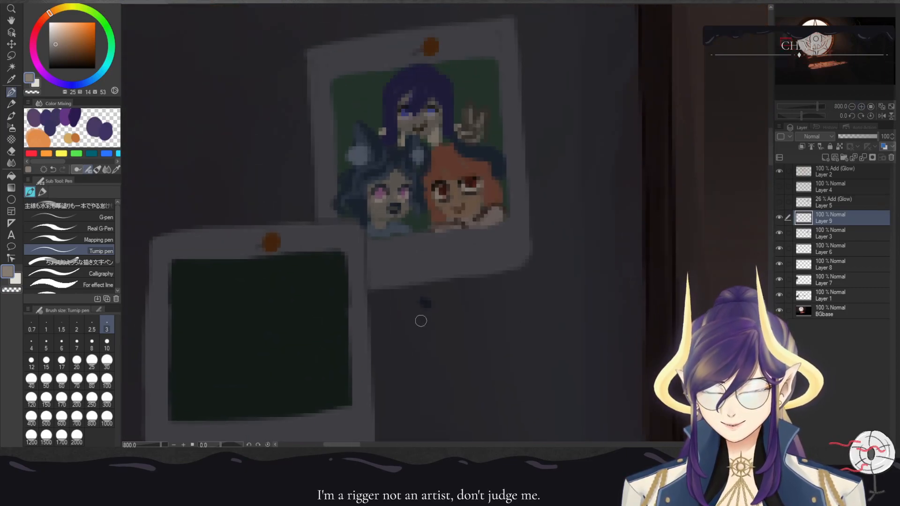
- Add small reddish-brown blush touches (H15 S48 V44) to the cheeks of the navy-haired face
{"action": "left_click", "coordinate": [382, 215], "text": "alt"}
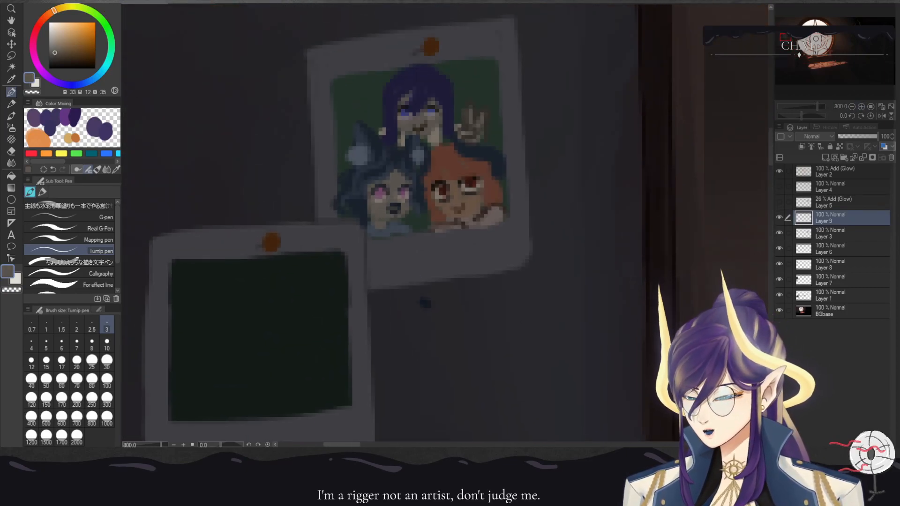
{"action": "left_click", "coordinate": [51, 12]}
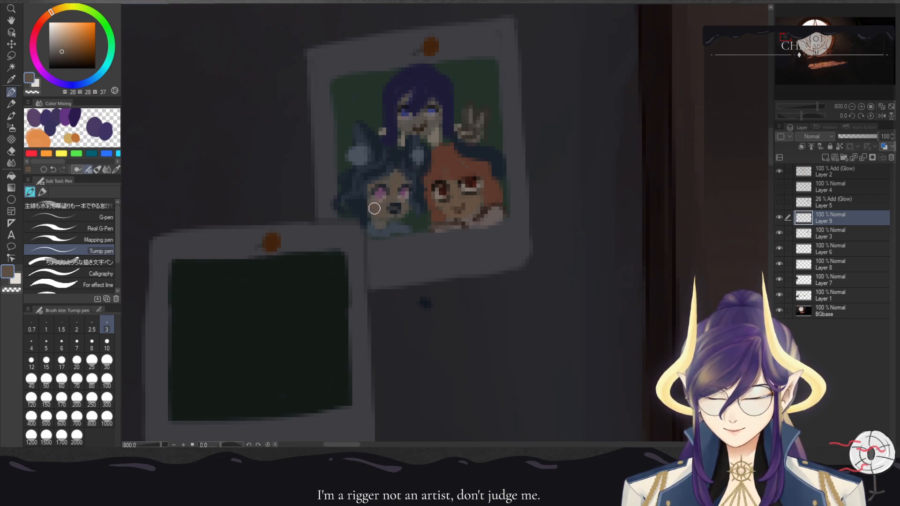
{"action": "left_click", "coordinate": [46, 16]}
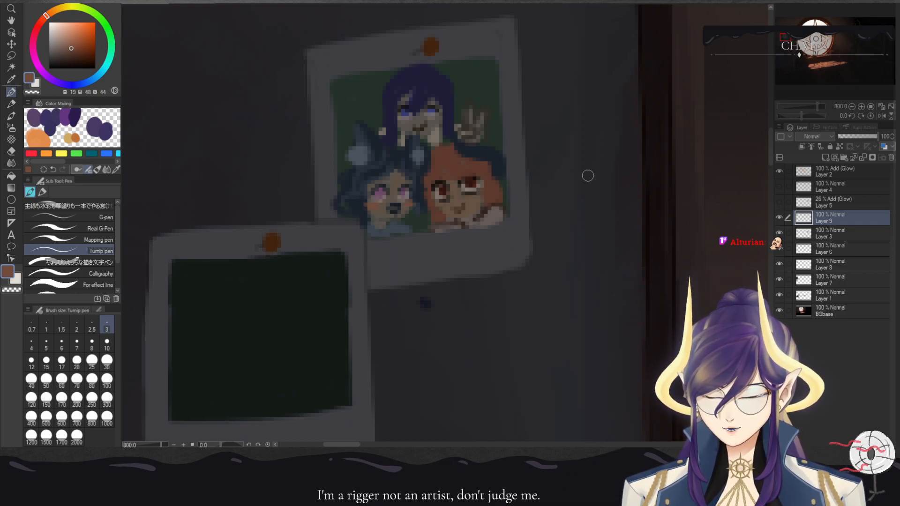
- Examine how the two pinned polaroids read on the wall board and within the surrounding room
{"action": "left_click", "coordinate": [852, 107]}
{"action": "left_click", "coordinate": [852, 107]}
{"action": "left_click", "coordinate": [852, 107]}
{"action": "left_click", "coordinate": [852, 107]}
{"action": "left_click", "coordinate": [852, 106]}
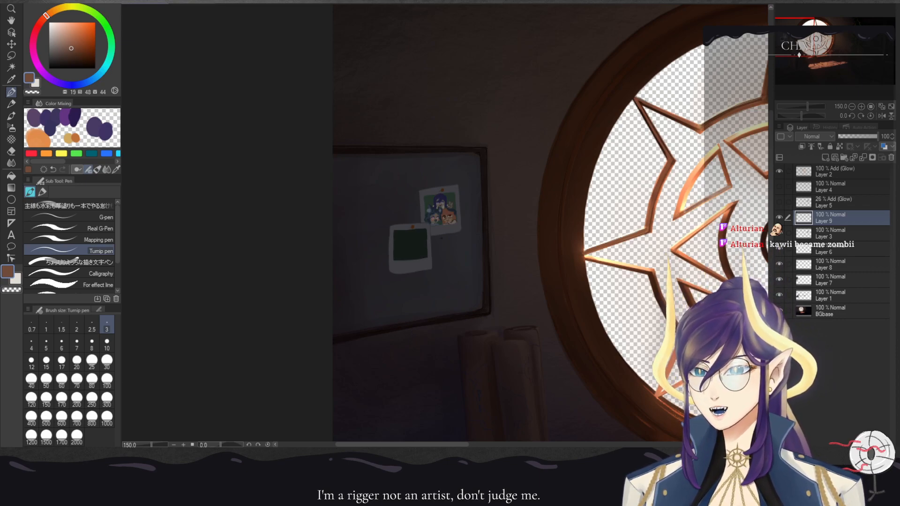
{"action": "left_click_drag", "start_coordinate": [449, 291], "coordinate": [440, 195]}
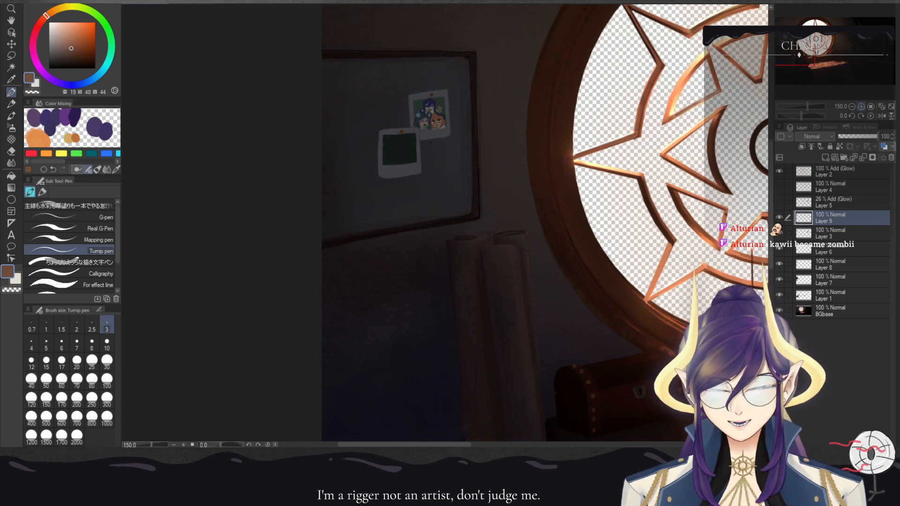
{"action": "left_click", "coordinate": [861, 107]}
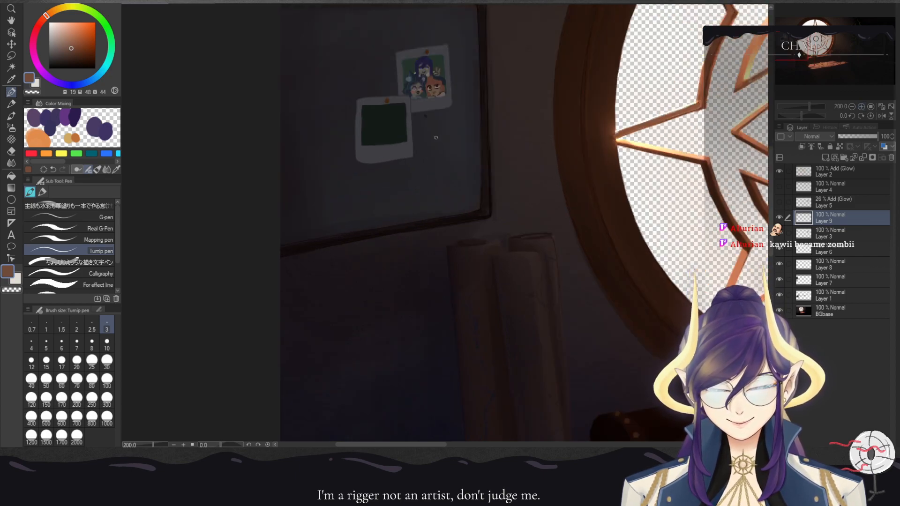
{"action": "left_click", "coordinate": [861, 107]}
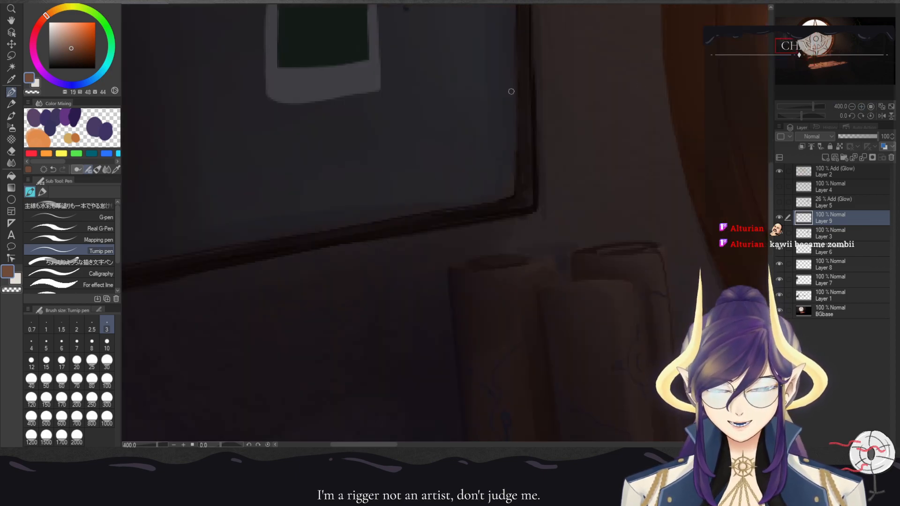
{"action": "left_click_drag", "start_coordinate": [399, 97], "coordinate": [378, 234]}
- Erase the stray dark speck below the group polaroid on Layer 9 with the Hard eraser at size 30
{"action": "left_click", "coordinate": [779, 218]}
{"action": "left_click", "coordinate": [779, 217]}
{"action": "left_click", "coordinate": [837, 233]}
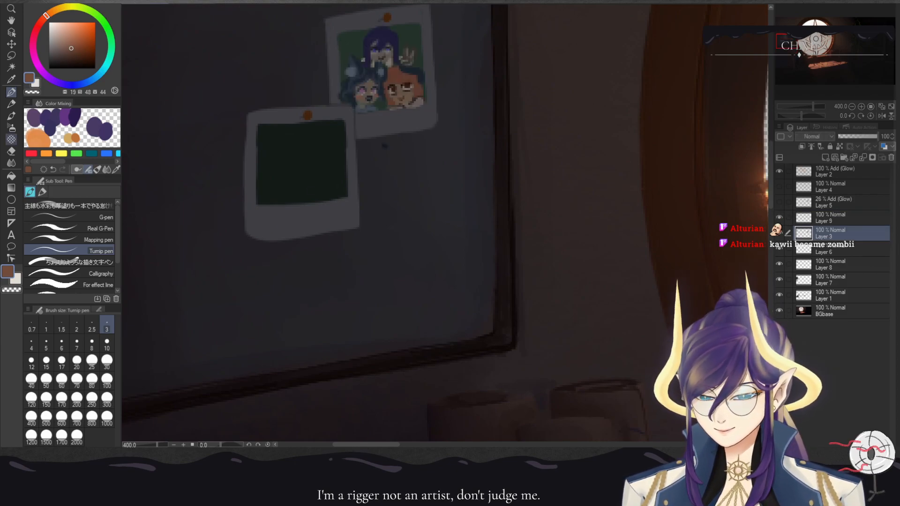
{"action": "left_click", "coordinate": [11, 151]}
{"action": "left_click", "coordinate": [107, 360]}
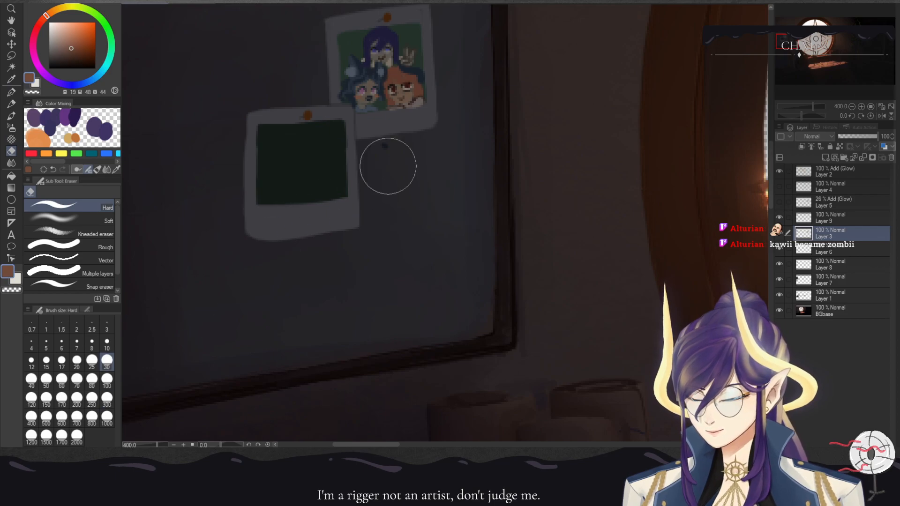
{"action": "left_click", "coordinate": [837, 249]}
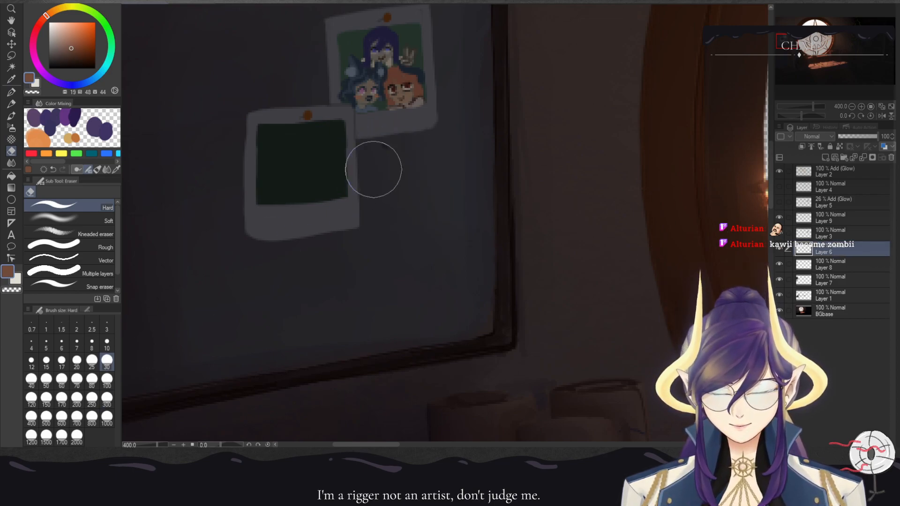
{"action": "left_click", "coordinate": [836, 218]}
{"action": "left_click_drag", "start_coordinate": [390, 154], "coordinate": [400, 165]}
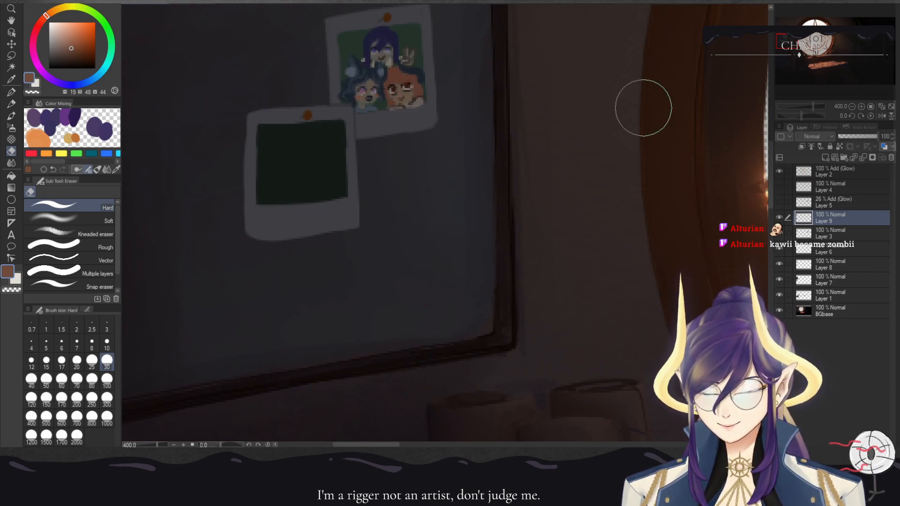
- Fill the empty polaroid's green picture area on Layer 3 with dark brown (H15 S40 V16)
{"action": "left_click_drag", "start_coordinate": [330, 256], "coordinate": [445, 257]}
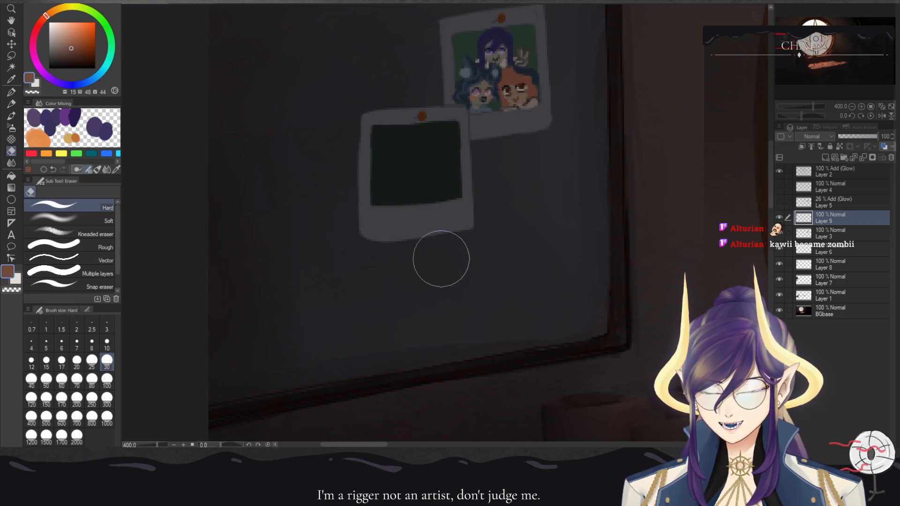
{"action": "left_click", "coordinate": [406, 285], "text": "alt"}
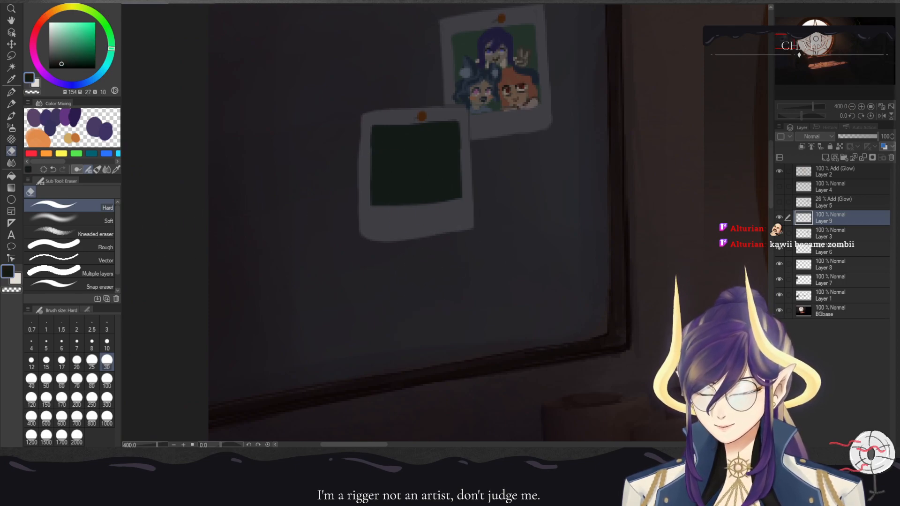
{"action": "left_click", "coordinate": [836, 233]}
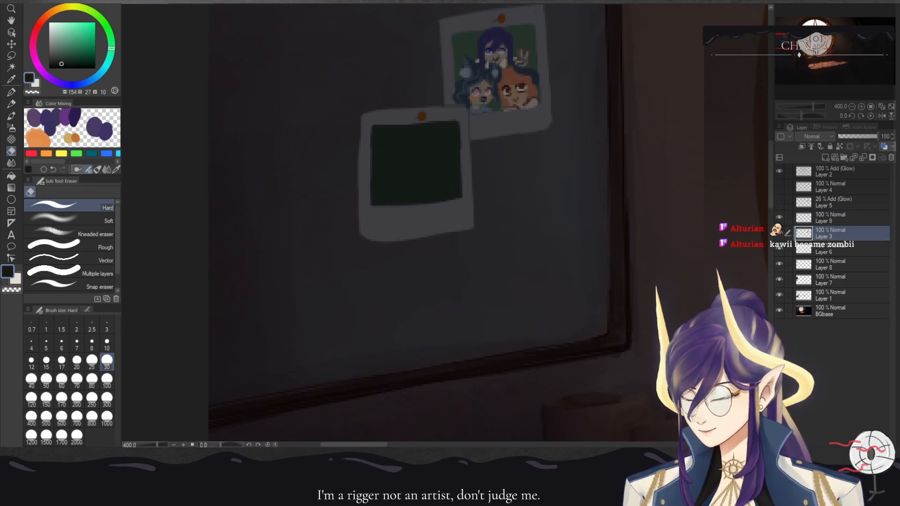
{"action": "left_click", "coordinate": [44, 18]}
{"action": "left_click", "coordinate": [67, 60]}
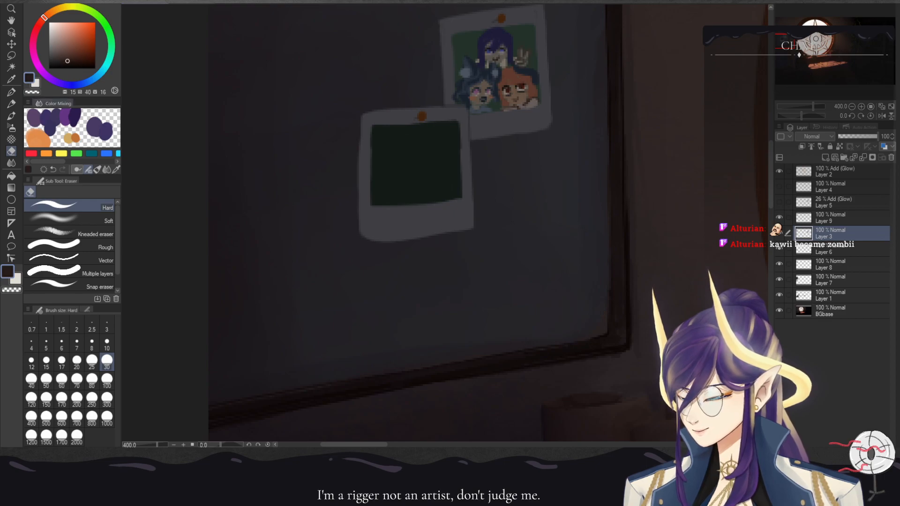
{"action": "left_click", "coordinate": [12, 176]}
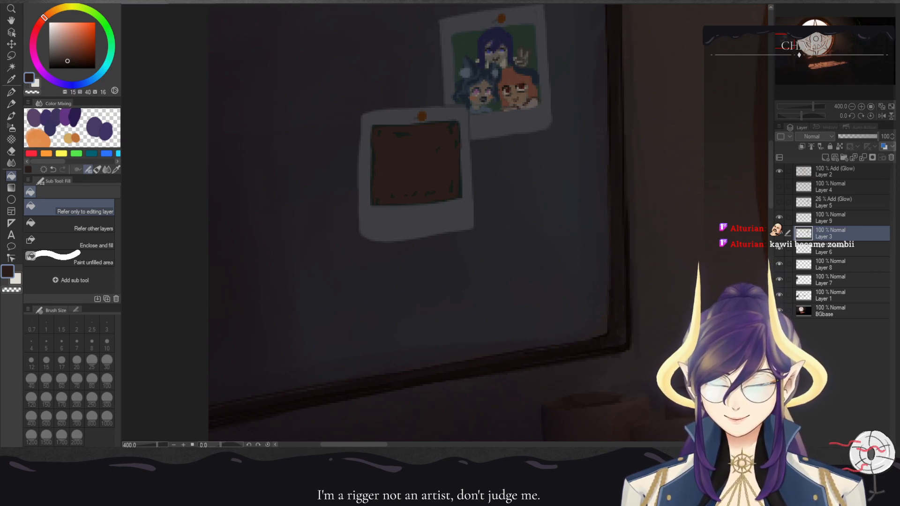
- Paint a horse's head and neck in dark brown (H15 S48 V8) in the brown polaroid on Layer 9, with a black mane and outlines
{"action": "left_click", "coordinate": [843, 218]}
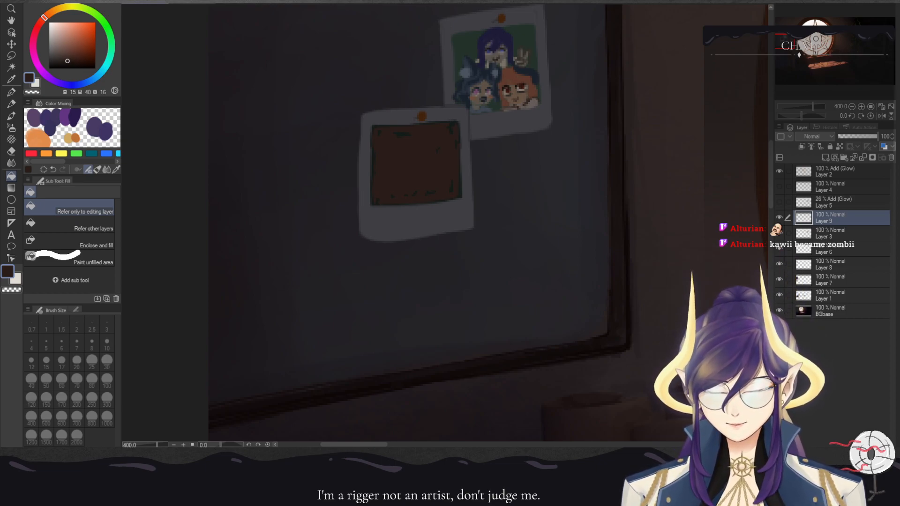
{"action": "left_click", "coordinate": [71, 64]}
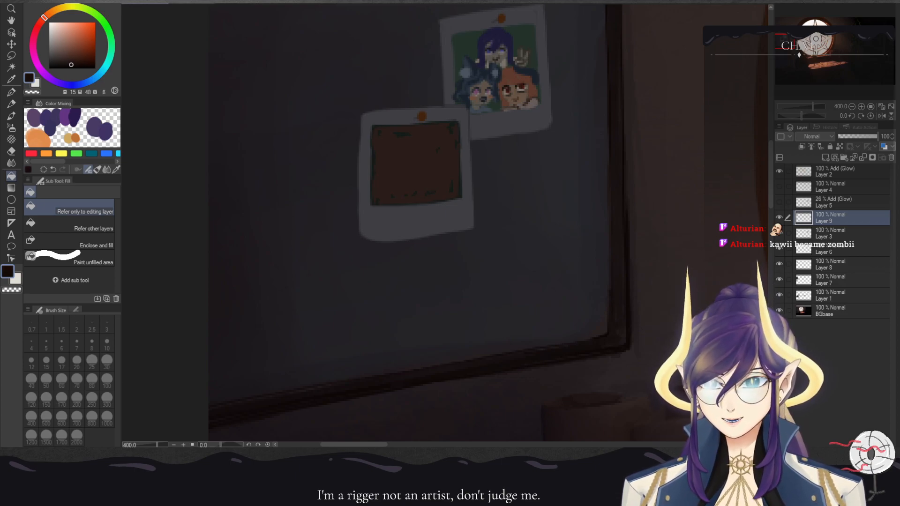
{"action": "key", "text": "p"}
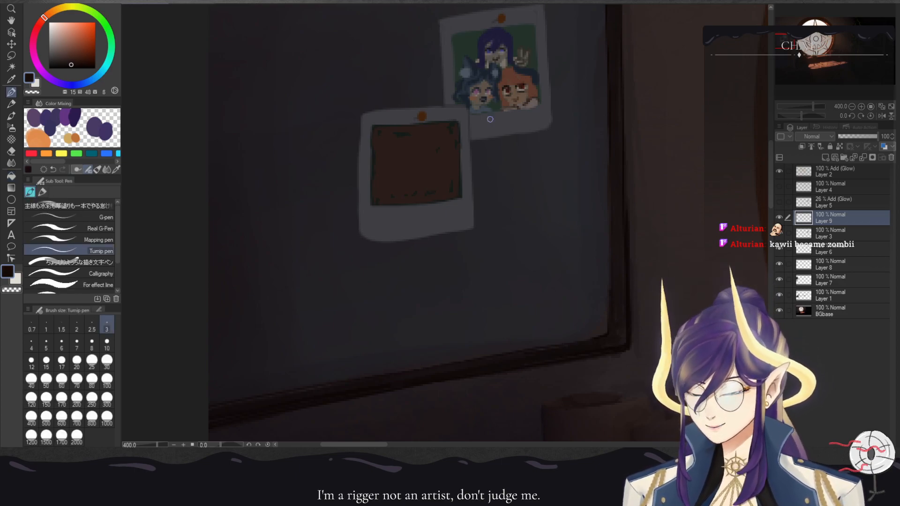
{"action": "mouse_move", "coordinate": [434, 158]}
{"action": "left_mouse_down"}
{"action": "mouse_move", "coordinate": [445, 173]}
{"action": "mouse_move", "coordinate": [422, 147]}
{"action": "mouse_move", "coordinate": [423, 168]}
{"action": "mouse_move", "coordinate": [437, 174]}
{"action": "mouse_move", "coordinate": [431, 153]}
{"action": "mouse_move", "coordinate": [419, 164]}
{"action": "mouse_move", "coordinate": [430, 169]}
{"action": "mouse_move", "coordinate": [426, 154]}
{"action": "mouse_move", "coordinate": [434, 159]}
{"action": "mouse_move", "coordinate": [445, 182]}
{"action": "left_mouse_up"}
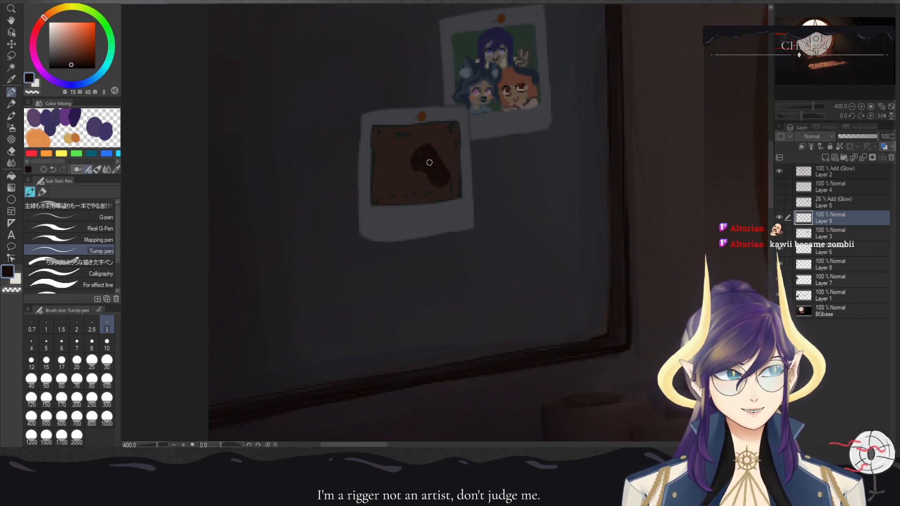
{"action": "mouse_move", "coordinate": [412, 152]}
{"action": "left_mouse_down"}
{"action": "mouse_move", "coordinate": [384, 179]}
{"action": "mouse_move", "coordinate": [415, 188]}
{"action": "mouse_move", "coordinate": [410, 198]}
{"action": "mouse_move", "coordinate": [413, 182]}
{"action": "left_mouse_up"}
{"action": "mouse_move", "coordinate": [416, 149]}
{"action": "left_mouse_down"}
{"action": "mouse_move", "coordinate": [422, 127]}
{"action": "mouse_move", "coordinate": [421, 146]}
{"action": "mouse_move", "coordinate": [434, 144]}
{"action": "left_mouse_up"}
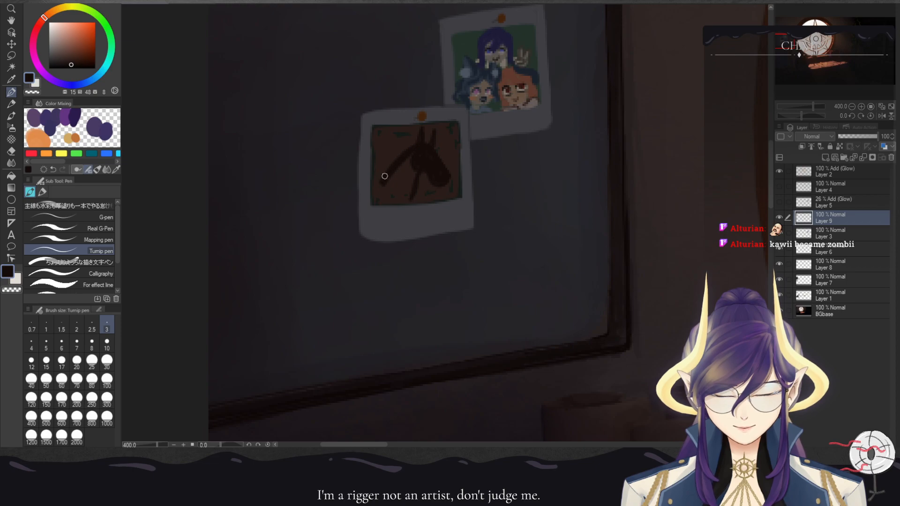
{"action": "mouse_move", "coordinate": [386, 173]}
{"action": "left_mouse_down"}
{"action": "mouse_move", "coordinate": [375, 190]}
{"action": "mouse_move", "coordinate": [383, 200]}
{"action": "mouse_move", "coordinate": [407, 161]}
{"action": "mouse_move", "coordinate": [383, 195]}
{"action": "mouse_move", "coordinate": [412, 172]}
{"action": "mouse_move", "coordinate": [405, 193]}
{"action": "left_mouse_up"}
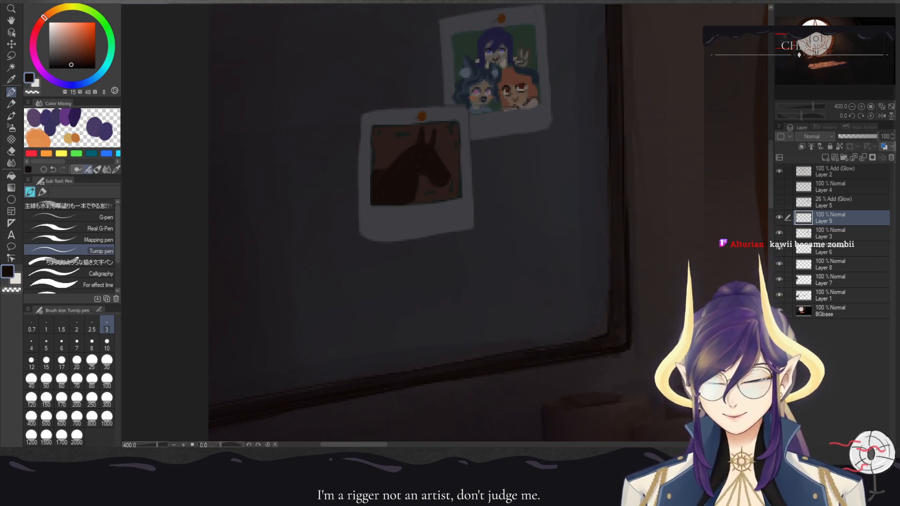
{"action": "left_click", "coordinate": [62, 69]}
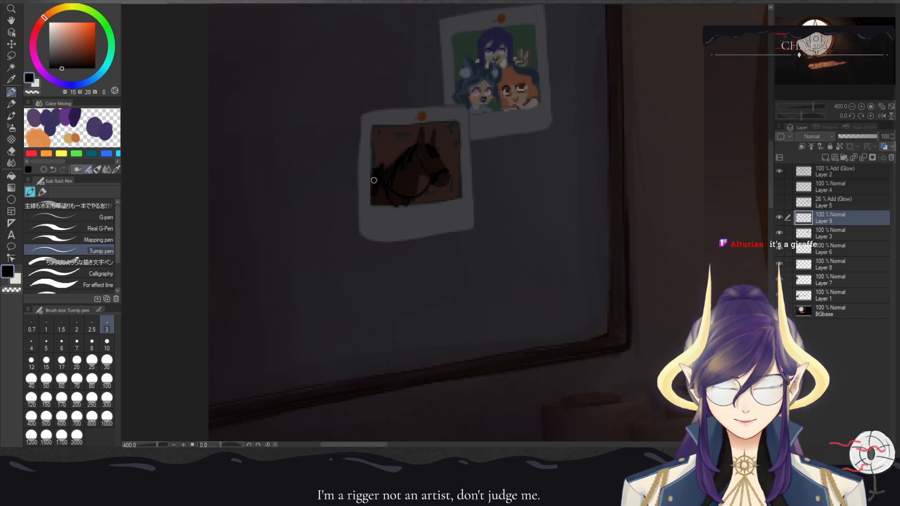
- Dot two glowing red eyes (H15 S91 V35) onto the horse's head
{"action": "left_click", "coordinate": [91, 53]}
{"action": "left_click", "coordinate": [424, 159]}
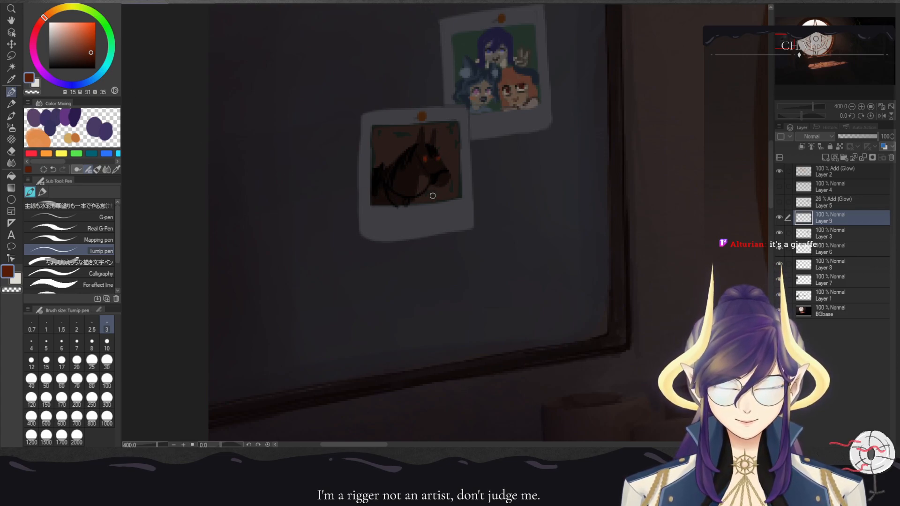
{"action": "left_click", "coordinate": [439, 156]}
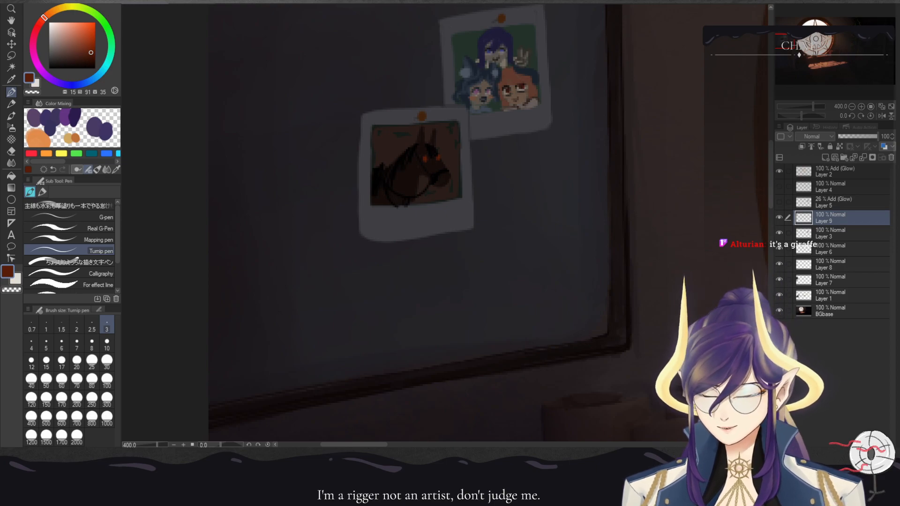
- Draw small orange-brown hearts (H22 S76 V31) in the polaroid background on both sides of the horse's head
{"action": "left_click", "coordinate": [65, 7]}
{"action": "left_click", "coordinate": [71, 49]}
{"action": "left_click_drag", "start_coordinate": [70, 48], "coordinate": [84, 55]}
{"action": "left_click", "coordinate": [48, 15]}
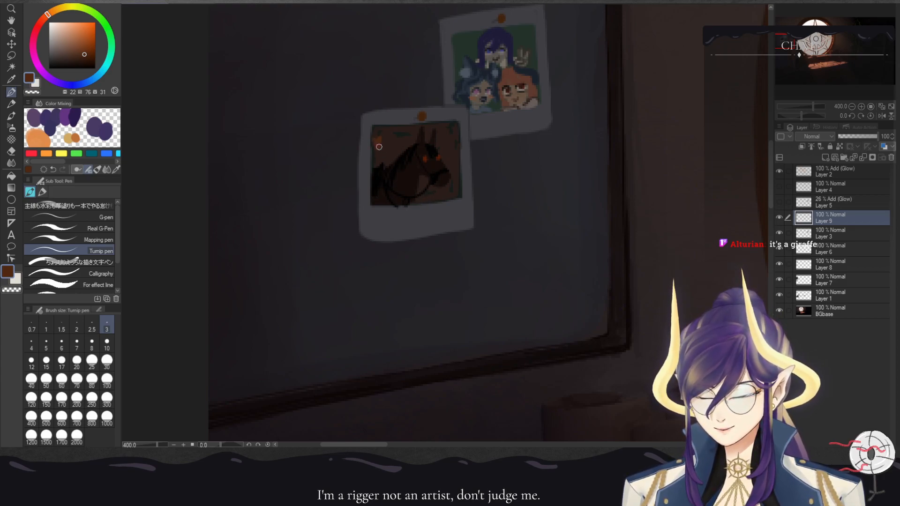
{"action": "left_click_drag", "start_coordinate": [398, 143], "coordinate": [395, 141]}
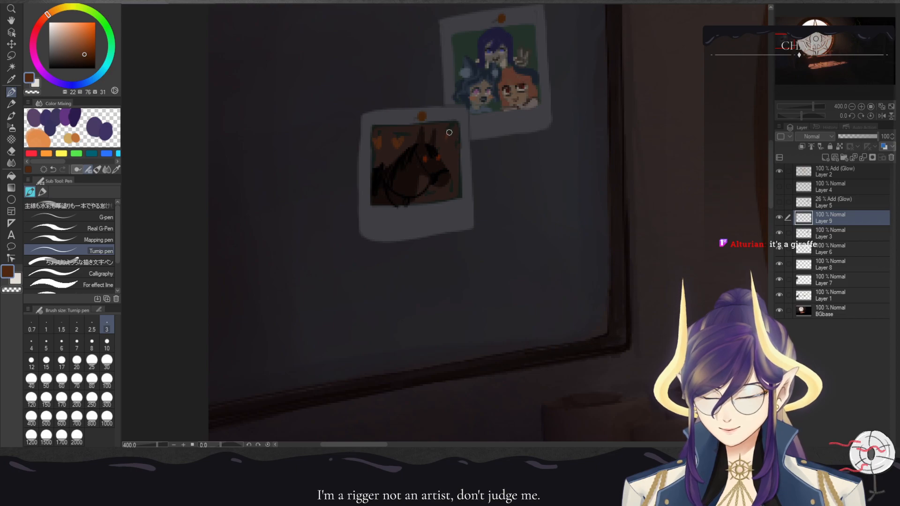
{"action": "left_click_drag", "start_coordinate": [453, 158], "coordinate": [455, 156]}
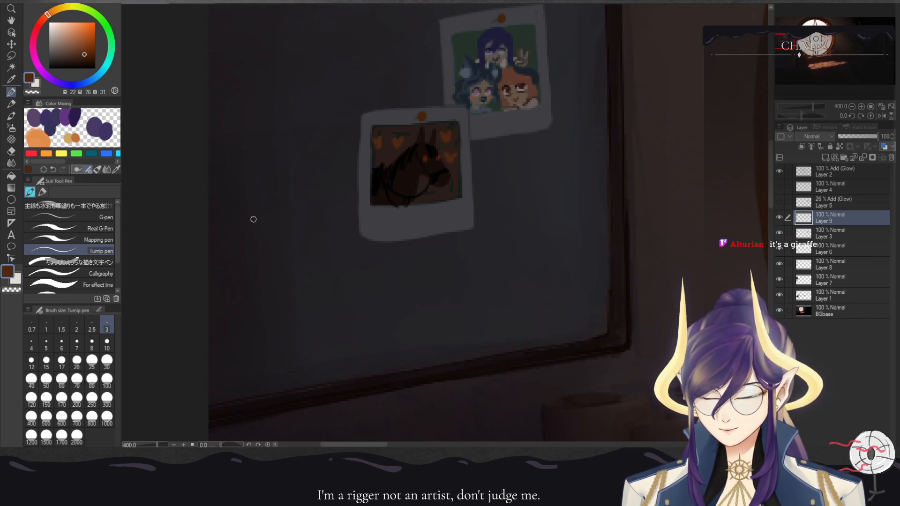
- Try handwriting the horse's name in very dark brown (H22 S34 V9) beneath the picture with the Turnip pen, and undo the lettering
{"action": "left_click_drag", "start_coordinate": [69, 62], "coordinate": [64, 64]}
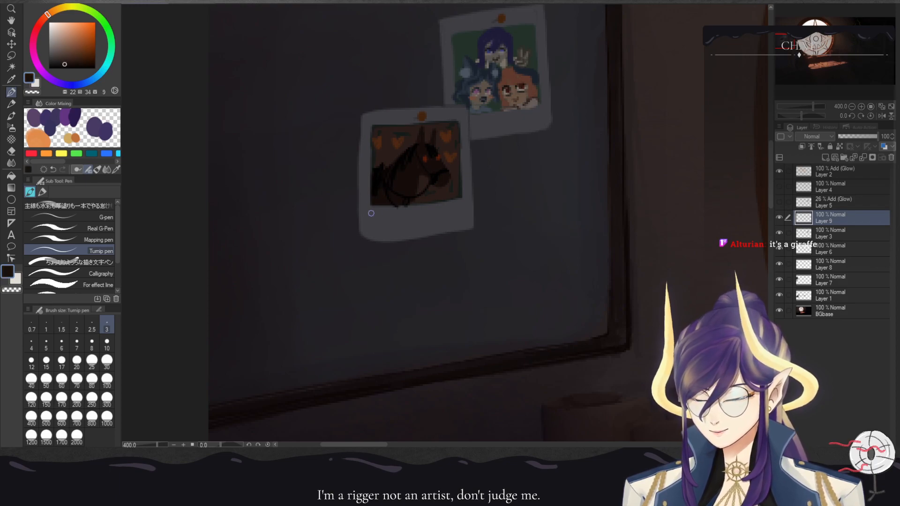
{"action": "mouse_move", "coordinate": [380, 218]}
{"action": "left_mouse_down"}
{"action": "mouse_move", "coordinate": [372, 229]}
{"action": "mouse_move", "coordinate": [396, 221]}
{"action": "mouse_move", "coordinate": [404, 229]}
{"action": "mouse_move", "coordinate": [410, 210]}
{"action": "mouse_move", "coordinate": [413, 229]}
{"action": "mouse_move", "coordinate": [440, 219]}
{"action": "left_mouse_up"}
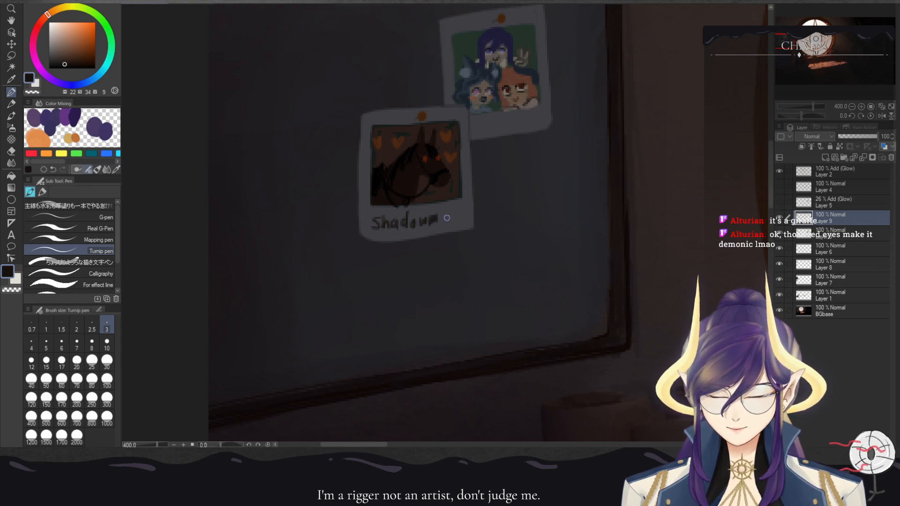
{"action": "key", "text": "ctrl+z"}
{"action": "key", "text": "ctrl+z"}
{"action": "key", "text": "ctrl+z"}
{"action": "key", "text": "ctrl+z"}
{"action": "key", "text": "ctrl+z"}
{"action": "key", "text": "ctrl+z"}
{"action": "key", "text": "ctrl+z"}
{"action": "key", "text": "ctrl+z"}
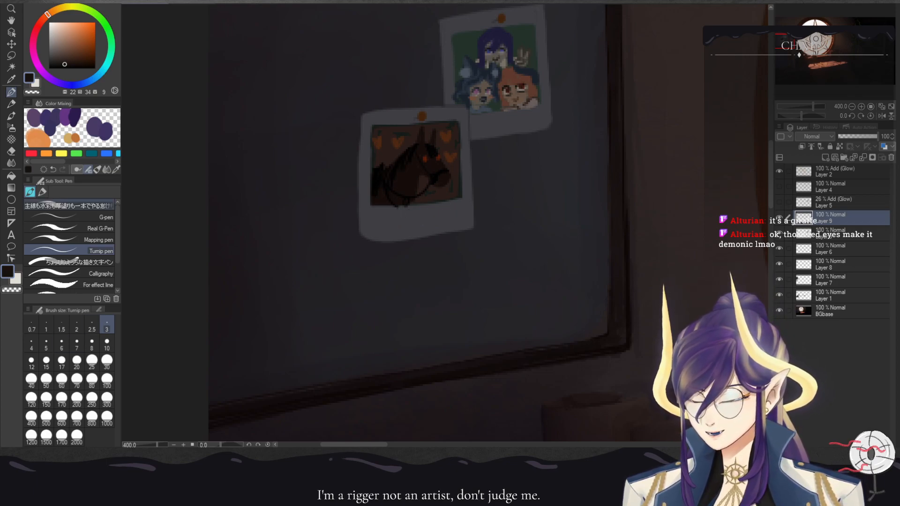
- Handwrite "Shadowmere" in black on the polaroid's border beneath the horse, using the Japanese-named pen at brush size 3
{"action": "left_click", "coordinate": [70, 206]}
{"action": "left_click", "coordinate": [61, 345]}
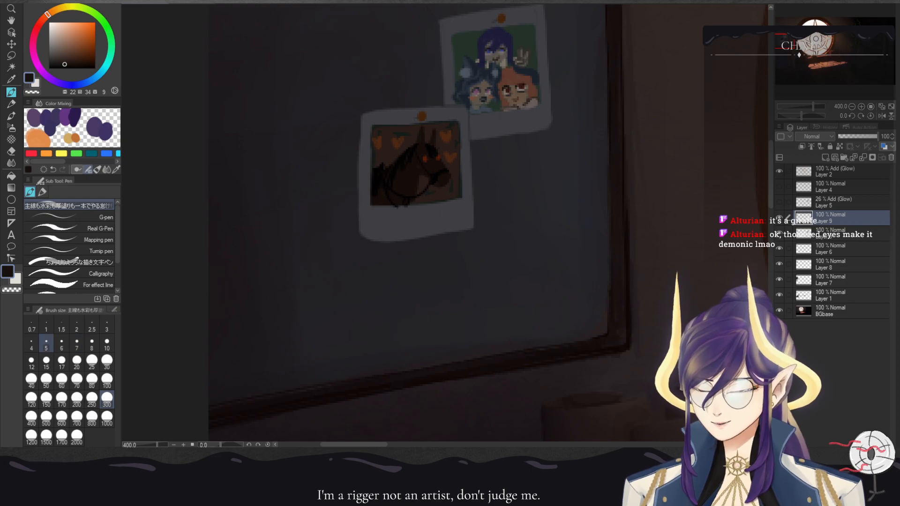
{"action": "left_click", "coordinate": [107, 325]}
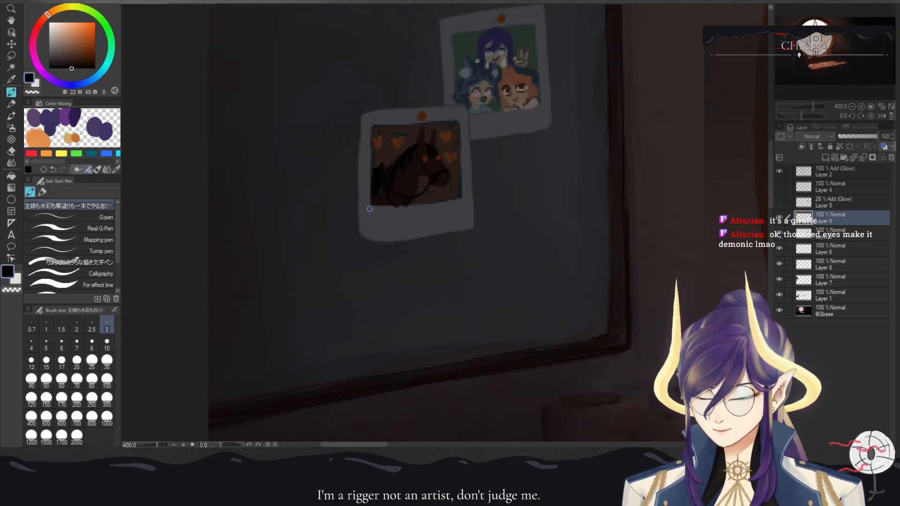
{"action": "mouse_move", "coordinate": [382, 216]}
{"action": "left_mouse_down"}
{"action": "mouse_move", "coordinate": [369, 227]}
{"action": "mouse_move", "coordinate": [401, 227]}
{"action": "mouse_move", "coordinate": [409, 214]}
{"action": "mouse_move", "coordinate": [411, 228]}
{"action": "mouse_move", "coordinate": [425, 214]}
{"action": "mouse_move", "coordinate": [432, 222]}
{"action": "mouse_move", "coordinate": [449, 213]}
{"action": "left_mouse_up"}
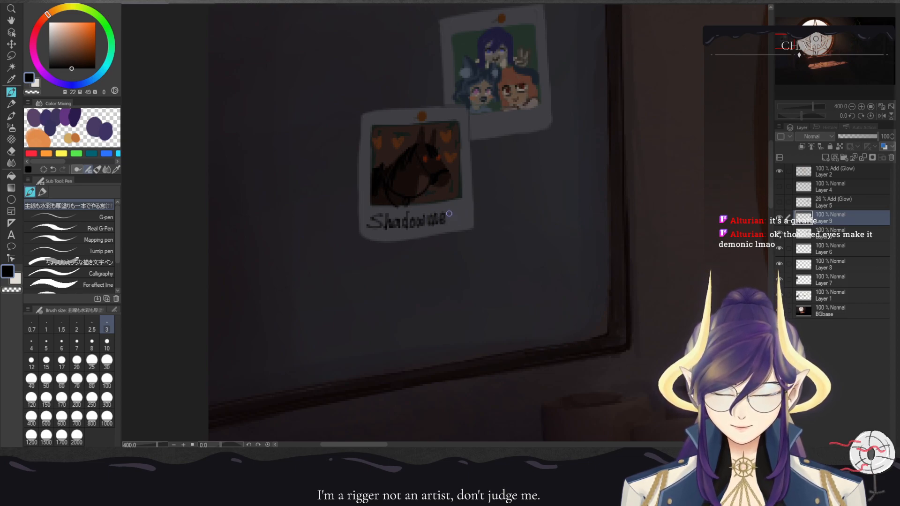
{"action": "mouse_move", "coordinate": [451, 222]}
{"action": "left_mouse_down"}
{"action": "mouse_move", "coordinate": [458, 211]}
{"action": "mouse_move", "coordinate": [464, 221]}
{"action": "left_mouse_up"}
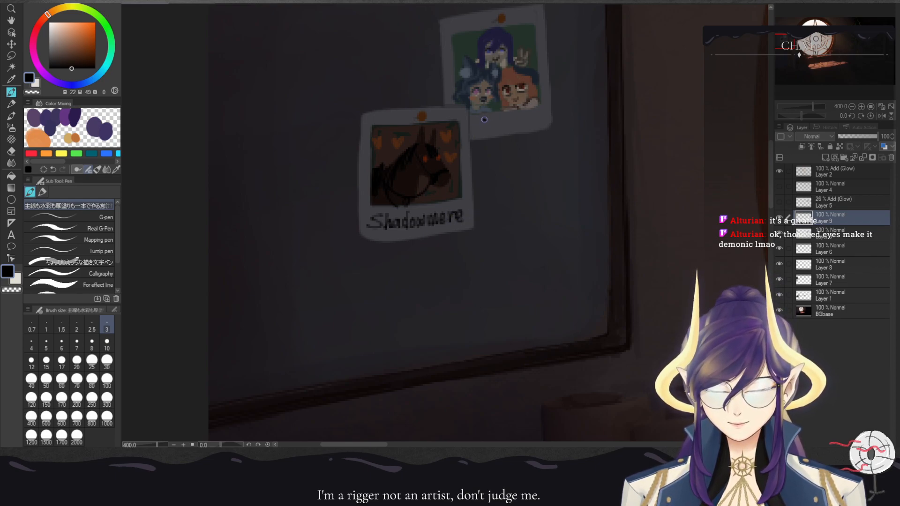
- Handwrite "KAWII" in black on the border beneath the three-character polaroid
{"action": "left_click_drag", "start_coordinate": [496, 128], "coordinate": [529, 126]}
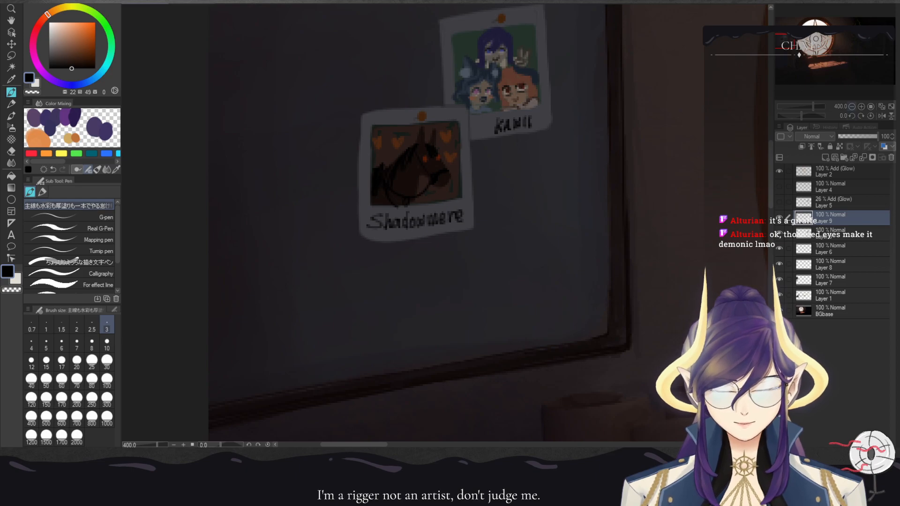
{"action": "left_click", "coordinate": [851, 106]}
{"action": "left_click", "coordinate": [852, 106]}
{"action": "left_click", "coordinate": [851, 107]}
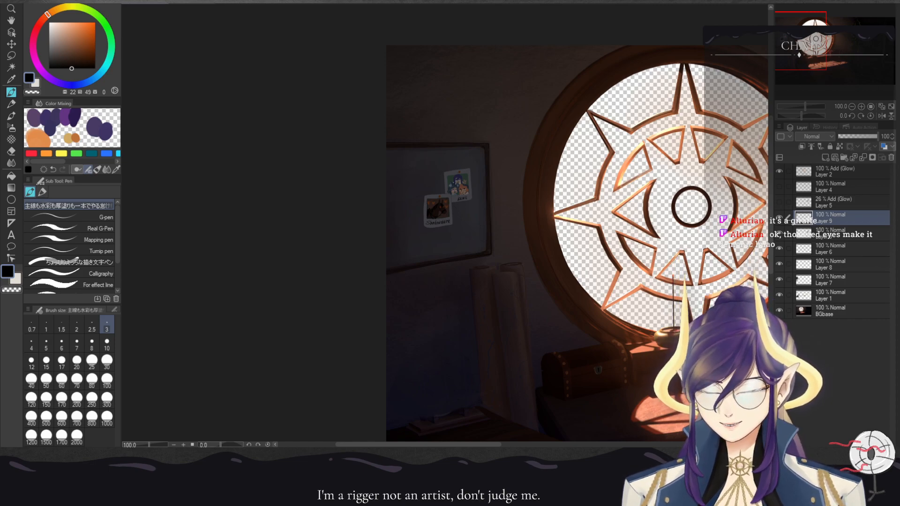
- Draw red cross-shaped glints (H3 S97 V50) over the horse's eyes on a new layer with the Turnip pen at size 2
{"action": "left_click", "coordinate": [861, 107]}
{"action": "left_click", "coordinate": [861, 107]}
{"action": "left_click", "coordinate": [861, 106]}
{"action": "left_click", "coordinate": [861, 107]}
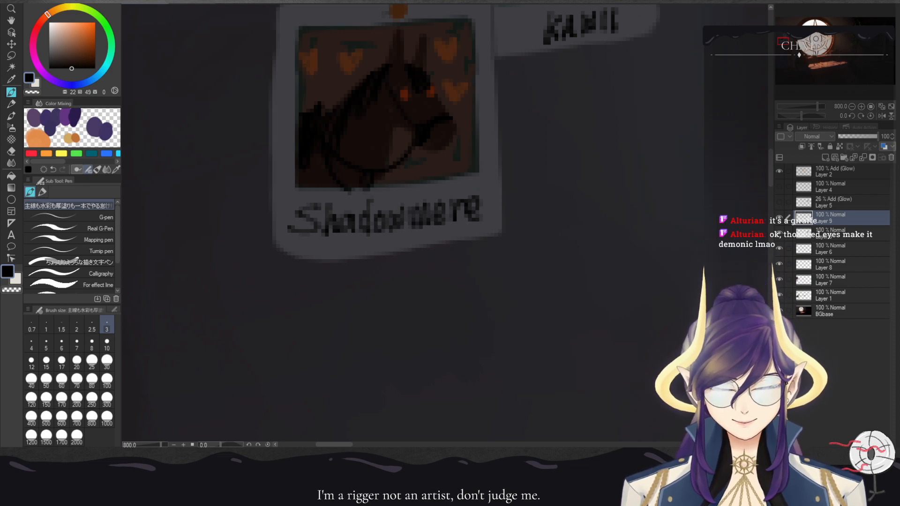
{"action": "left_click", "coordinate": [826, 157]}
{"action": "left_click", "coordinate": [94, 45]}
{"action": "left_click", "coordinate": [39, 24]}
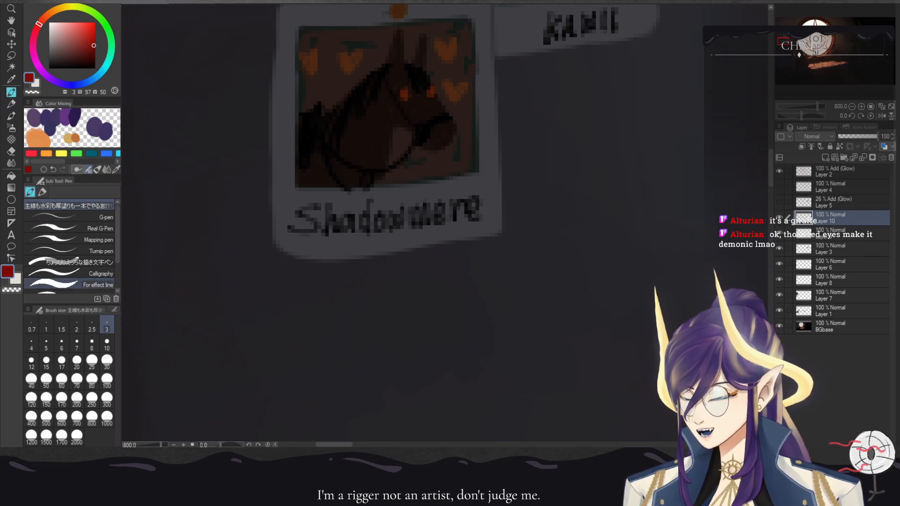
{"action": "left_click", "coordinate": [70, 251]}
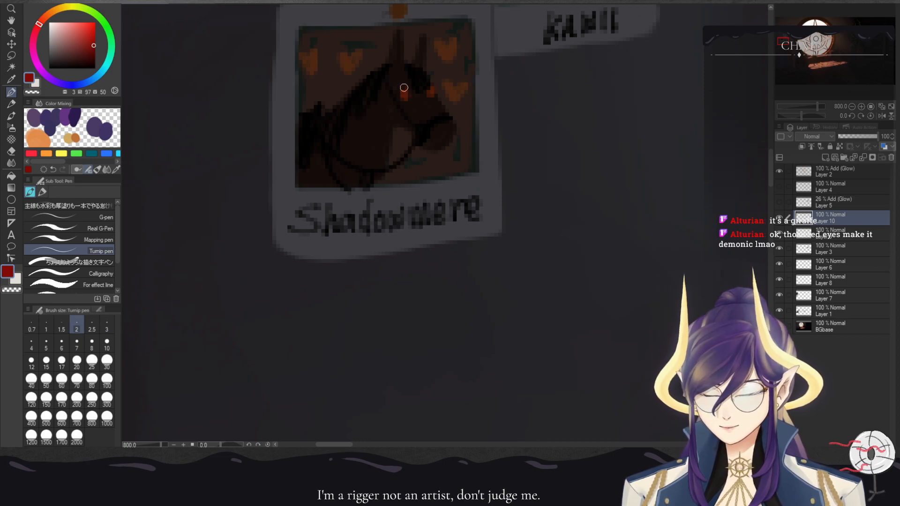
{"action": "mouse_move", "coordinate": [405, 87]}
{"action": "left_mouse_down"}
{"action": "mouse_move", "coordinate": [403, 102]}
{"action": "mouse_move", "coordinate": [403, 92]}
{"action": "mouse_move", "coordinate": [431, 100]}
{"action": "mouse_move", "coordinate": [435, 91]}
{"action": "left_mouse_up"}
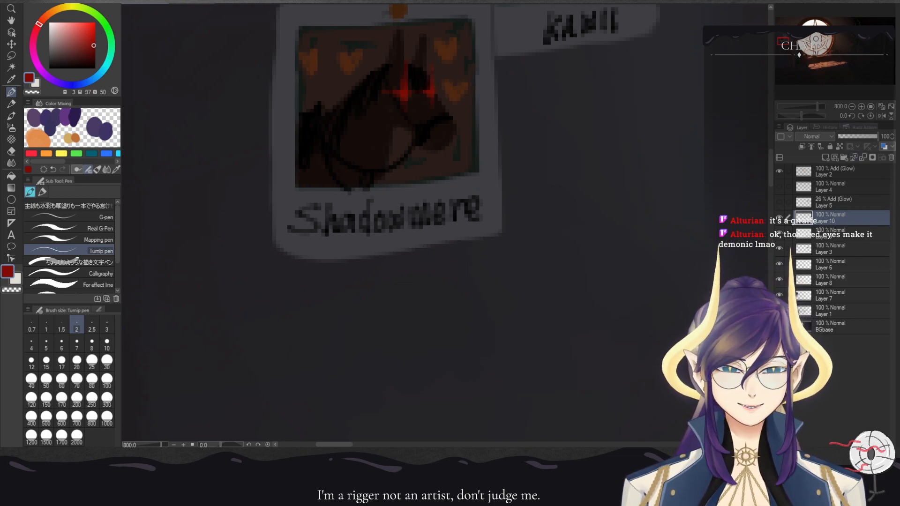
- Examine how the two captioned polaroids look within the whole illustration
{"action": "left_click", "coordinate": [851, 107]}
{"action": "left_click", "coordinate": [851, 107]}
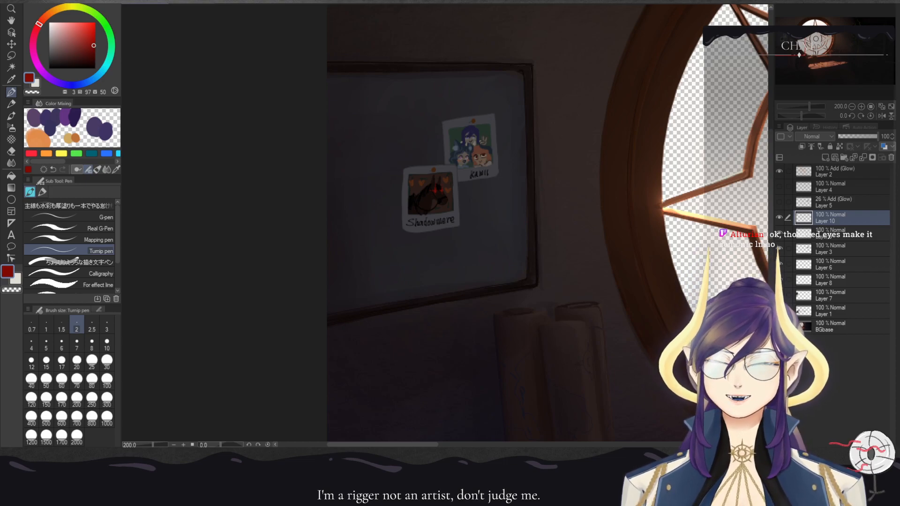
{"action": "mouse_move", "coordinate": [806, 51]}
{"action": "left_mouse_down"}
{"action": "mouse_move", "coordinate": [793, 39]}
{"action": "mouse_move", "coordinate": [800, 52]}
{"action": "mouse_move", "coordinate": [812, 50]}
{"action": "left_mouse_up"}
{"action": "left_click", "coordinate": [851, 107]}
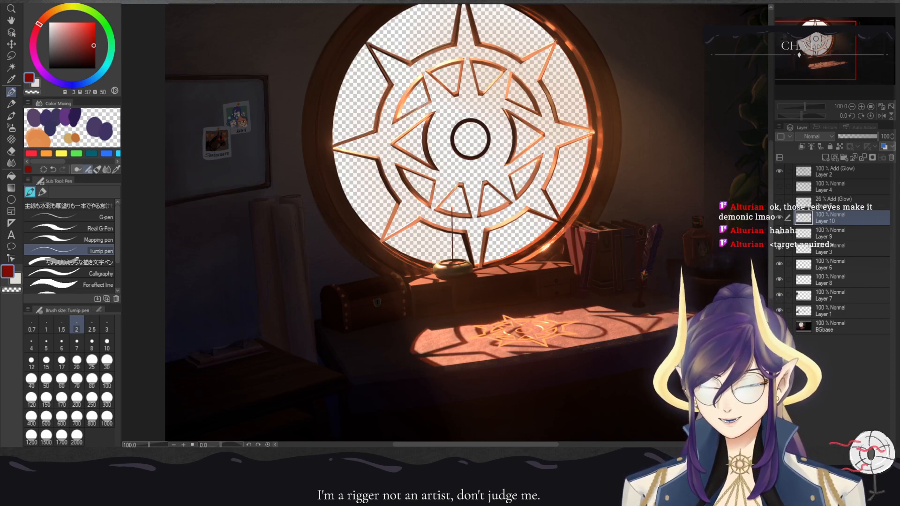
{"action": "left_click_drag", "start_coordinate": [515, 225], "coordinate": [492, 248]}
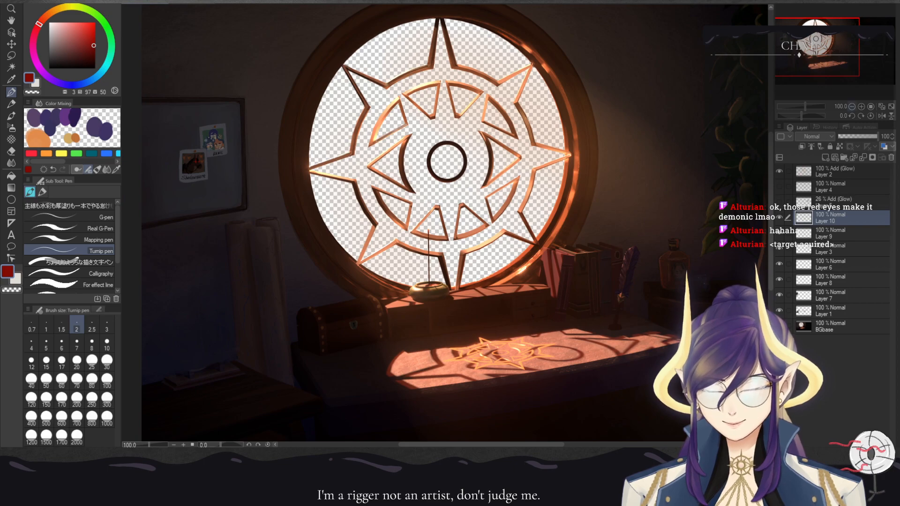
{"action": "left_click", "coordinate": [852, 107]}
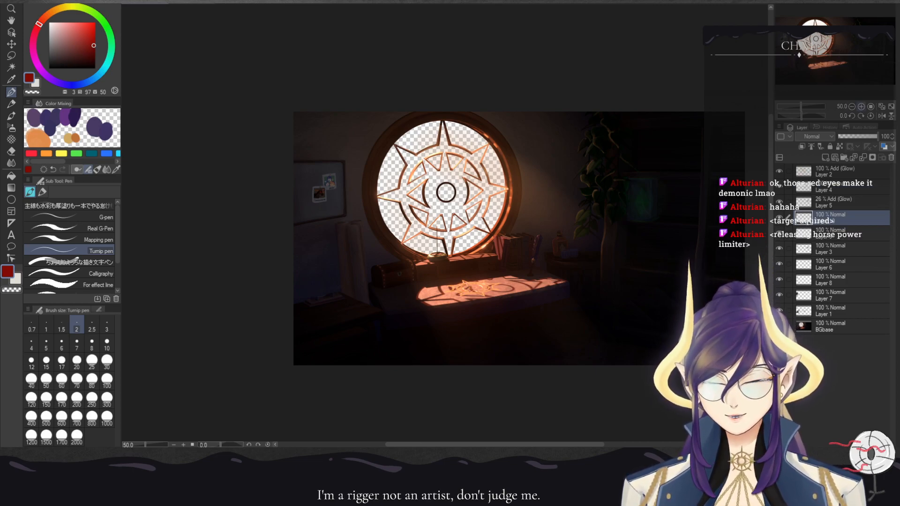
{"action": "left_click", "coordinate": [862, 107]}
{"action": "left_click", "coordinate": [861, 107]}
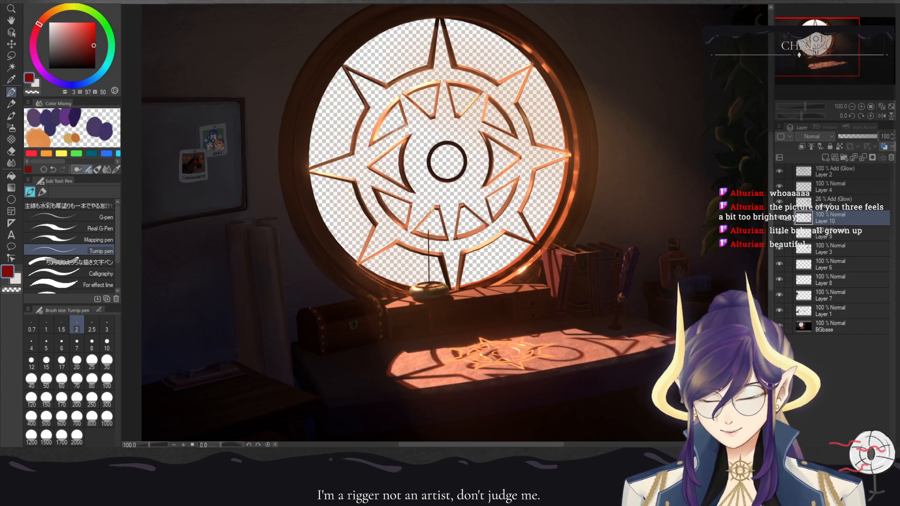
- Darken both polaroids on Layer 10 with a near-black glaze (H3 S5 V13), using the WaterColor Sai brush at size 30
{"action": "key", "text": "ctrl+e"}
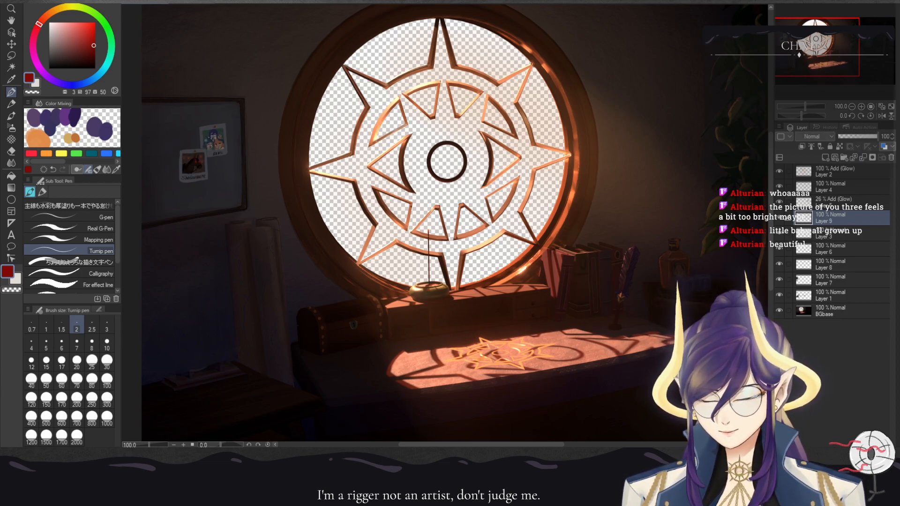
{"action": "key", "text": "ctrl+z"}
{"action": "left_click", "coordinate": [861, 107]}
{"action": "left_click_drag", "start_coordinate": [804, 43], "coordinate": [798, 33]}
{"action": "left_click_drag", "start_coordinate": [51, 40], "coordinate": [52, 63]}
{"action": "key", "text": "b"}
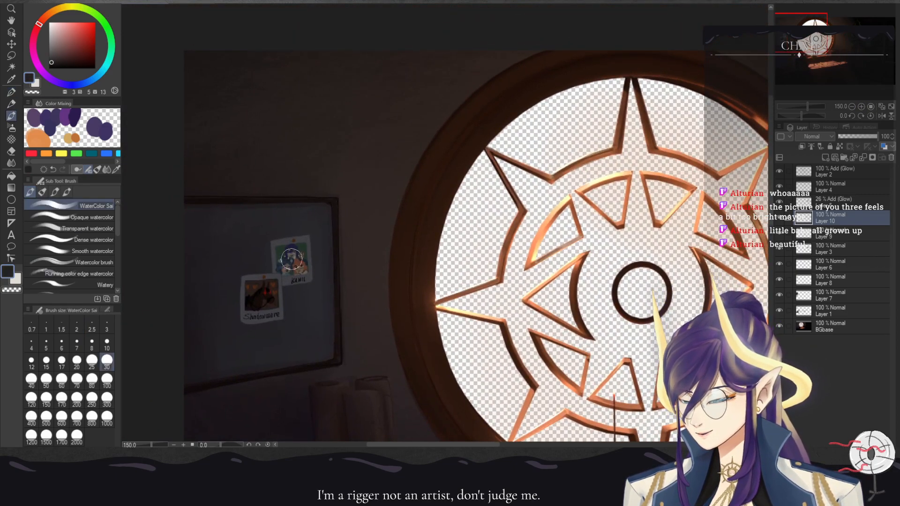
{"action": "mouse_move", "coordinate": [291, 251]}
{"action": "left_mouse_down"}
{"action": "mouse_move", "coordinate": [297, 274]}
{"action": "mouse_move", "coordinate": [288, 243]}
{"action": "mouse_move", "coordinate": [274, 245]}
{"action": "mouse_move", "coordinate": [288, 279]}
{"action": "mouse_move", "coordinate": [304, 276]}
{"action": "mouse_move", "coordinate": [306, 242]}
{"action": "mouse_move", "coordinate": [269, 321]}
{"action": "mouse_move", "coordinate": [251, 271]}
{"action": "mouse_move", "coordinate": [240, 318]}
{"action": "mouse_move", "coordinate": [259, 282]}
{"action": "mouse_move", "coordinate": [352, 212]}
{"action": "mouse_move", "coordinate": [266, 267]}
{"action": "mouse_move", "coordinate": [285, 289]}
{"action": "mouse_move", "coordinate": [302, 275]}
{"action": "mouse_move", "coordinate": [310, 244]}
{"action": "mouse_move", "coordinate": [294, 283]}
{"action": "mouse_move", "coordinate": [249, 267]}
{"action": "left_mouse_up"}
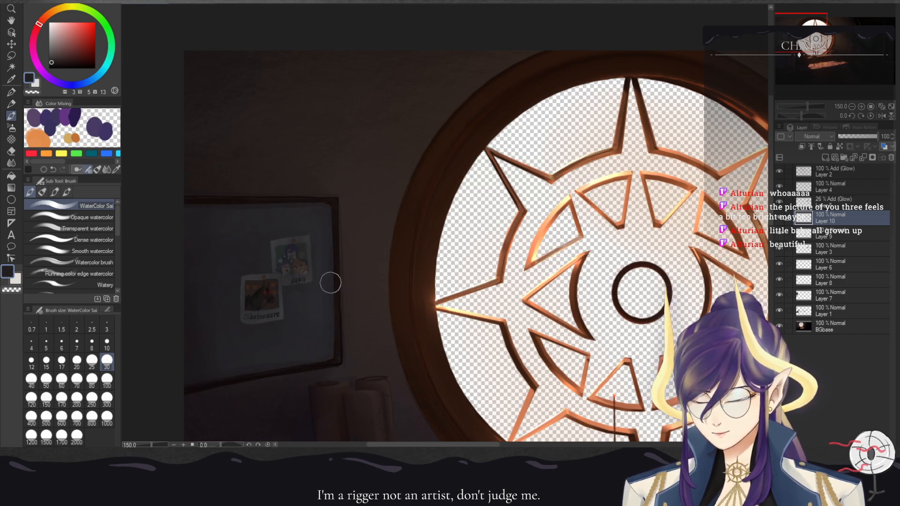
{"action": "left_click", "coordinate": [852, 106]}
{"action": "left_click", "coordinate": [852, 106]}
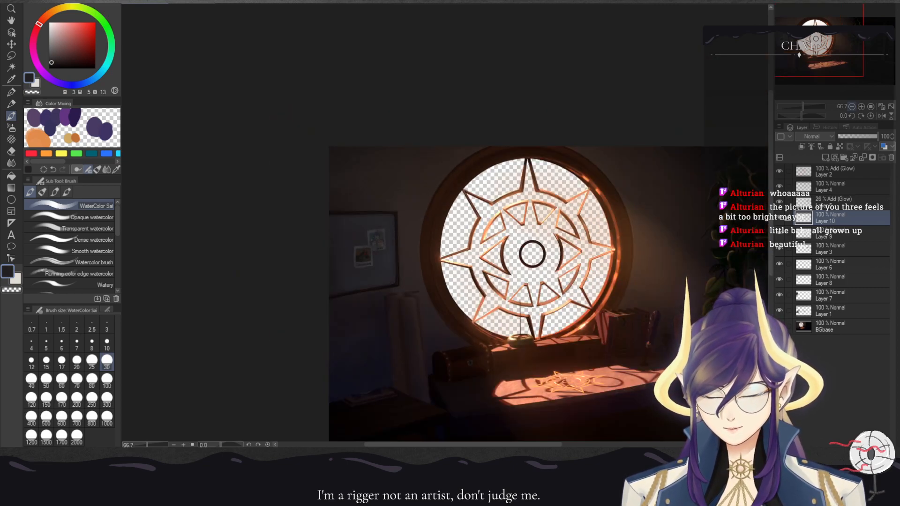
{"action": "left_click", "coordinate": [861, 107]}
{"action": "left_click", "coordinate": [861, 107]}
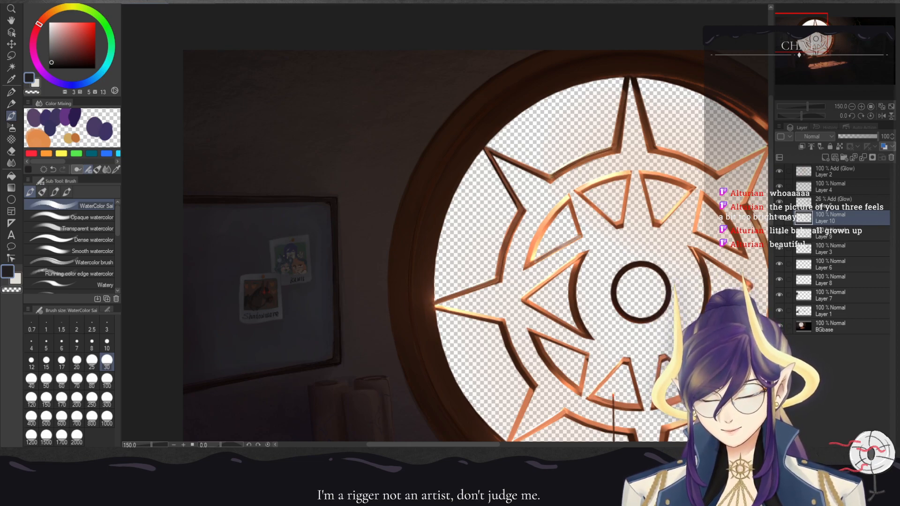
- Merge Layer 10 down through Layers 9, 3 and 6 into Layer 8
{"action": "left_click", "coordinate": [863, 157]}
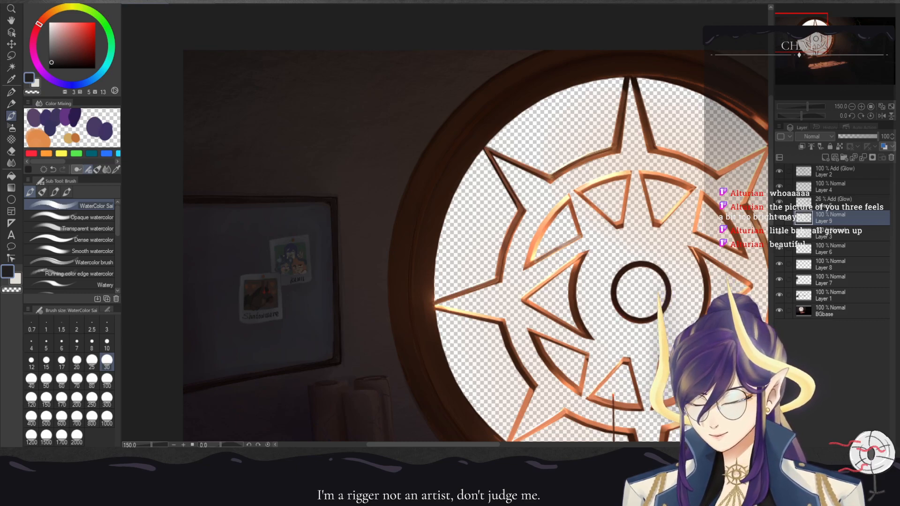
{"action": "key", "text": "ctrl+e"}
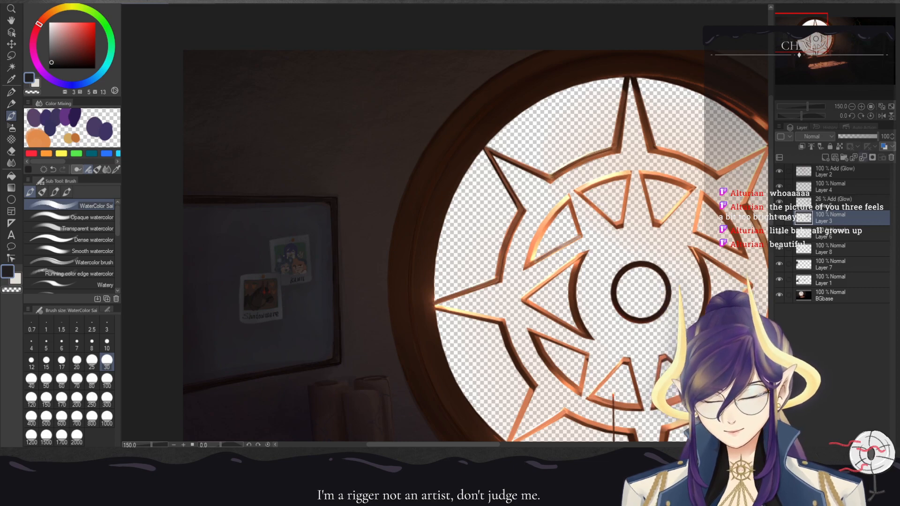
{"action": "key", "text": "ctrl+e"}
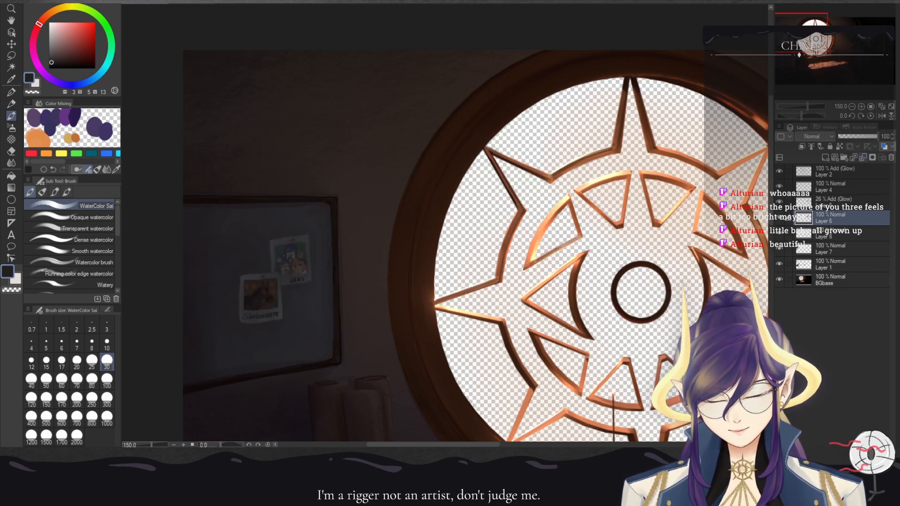
{"action": "key", "text": "ctrl+e"}
- Prepare a shadow brush at size 5 with a dark purple-grey (H320 S11 V11) sampled from the wall board
{"action": "key", "text": "ctrl+plus"}
{"action": "key", "text": "ctrl+plus"}
{"action": "key", "text": "ctrl+plus"}
{"action": "left_click_drag", "start_coordinate": [215, 300], "coordinate": [721, 193]}
{"action": "left_click", "coordinate": [357, 276], "text": "alt"}
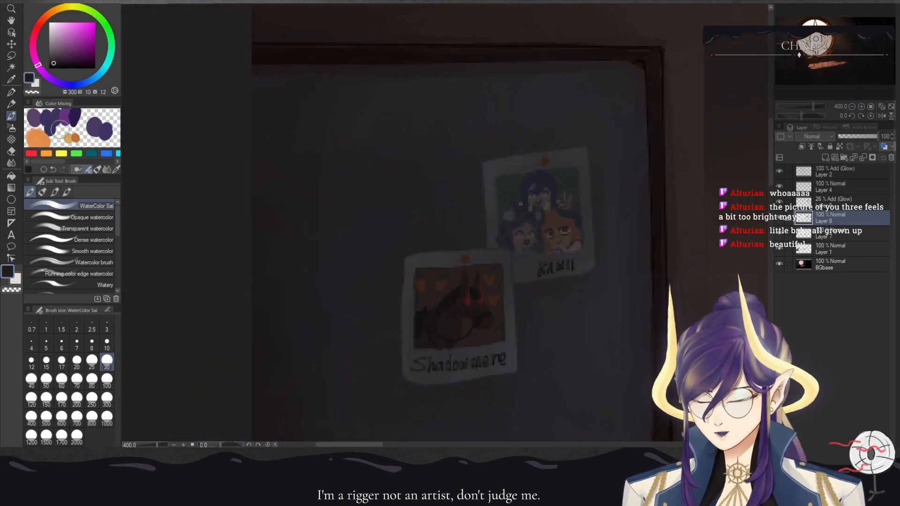
{"action": "left_click", "coordinate": [46, 344]}
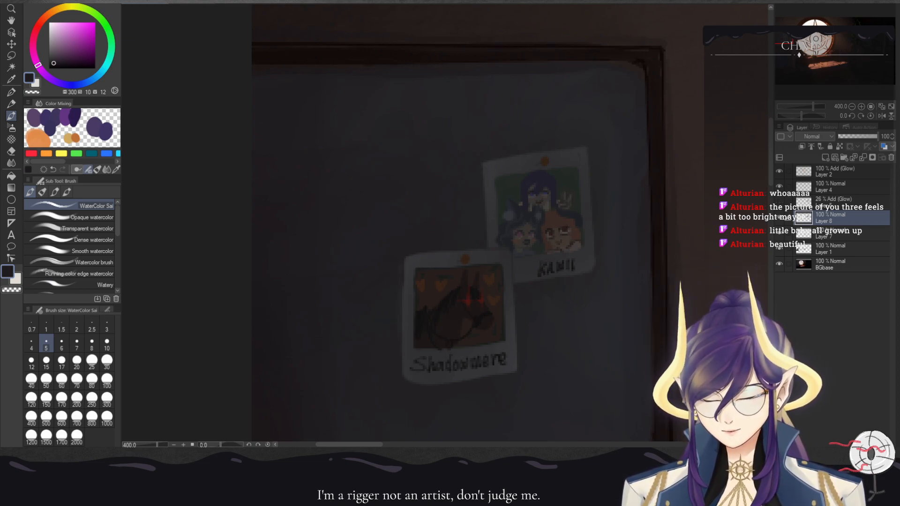
{"action": "left_click", "coordinate": [264, 373], "text": "alt"}
- Try to paint a thin shadow along the horse polaroid's left edge on Layer 8
{"action": "left_click_drag", "start_coordinate": [400, 258], "coordinate": [397, 347]}
{"action": "left_click_drag", "start_coordinate": [399, 277], "coordinate": [396, 374]}
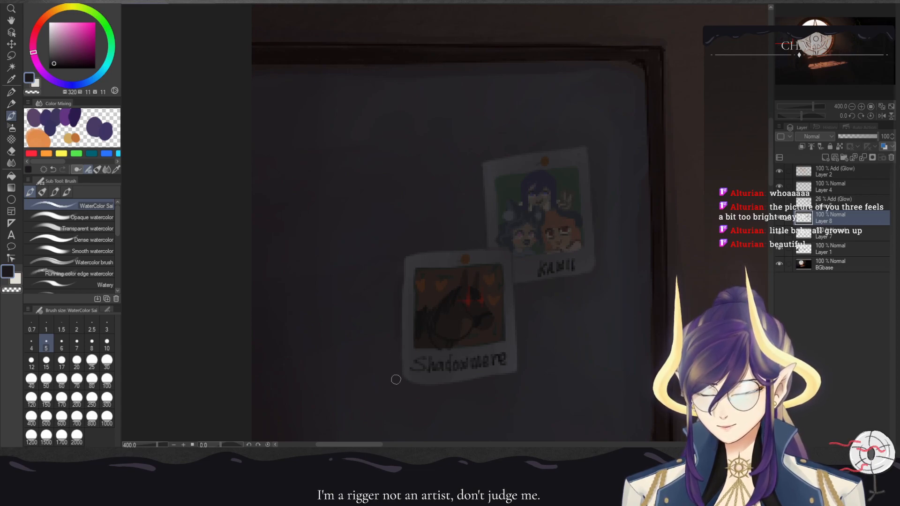
{"action": "mouse_move", "coordinate": [399, 276]}
{"action": "left_mouse_down"}
{"action": "mouse_move", "coordinate": [392, 355]}
{"action": "mouse_move", "coordinate": [403, 365]}
{"action": "left_mouse_up"}
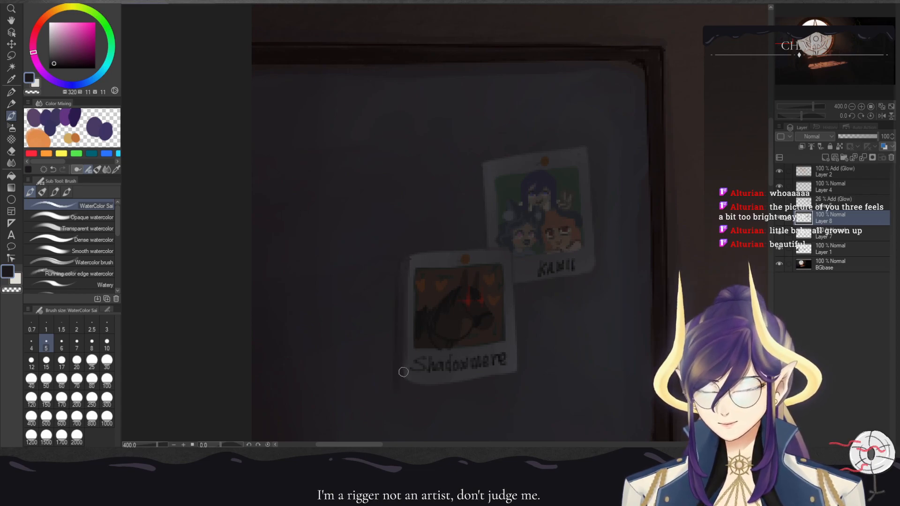
{"action": "key", "text": "ctrl+z"}
- Check which artwork Layer 8 holds, and paint thin dark shadows around the edges of both polaroids on Layer 7
{"action": "left_click", "coordinate": [779, 217]}
{"action": "left_click", "coordinate": [779, 217]}
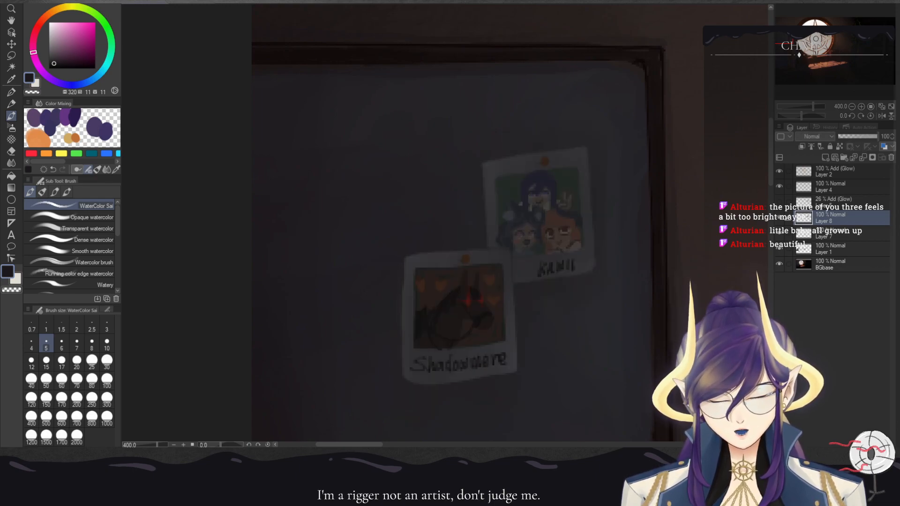
{"action": "left_click", "coordinate": [829, 234]}
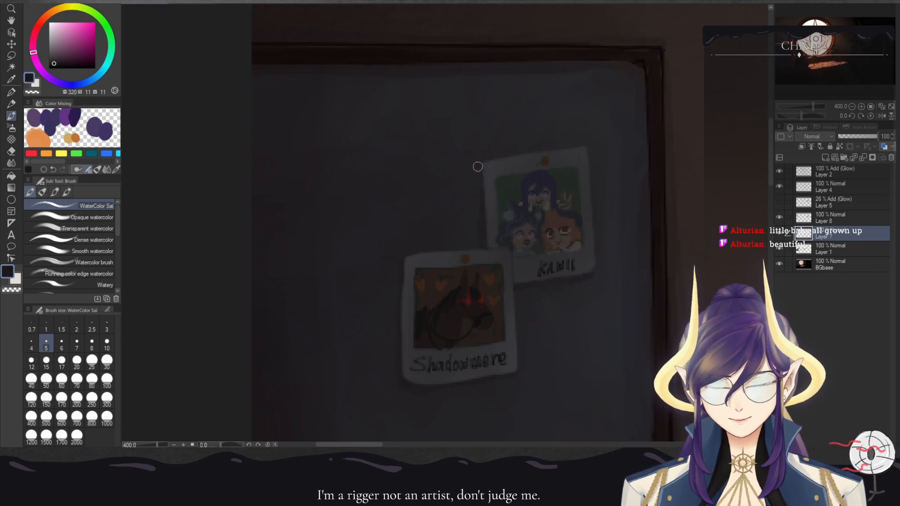
- Examine the shaded polaroids up close and within the whole illustration
{"action": "left_click", "coordinate": [851, 107]}
{"action": "left_click", "coordinate": [852, 107]}
{"action": "left_click", "coordinate": [852, 107]}
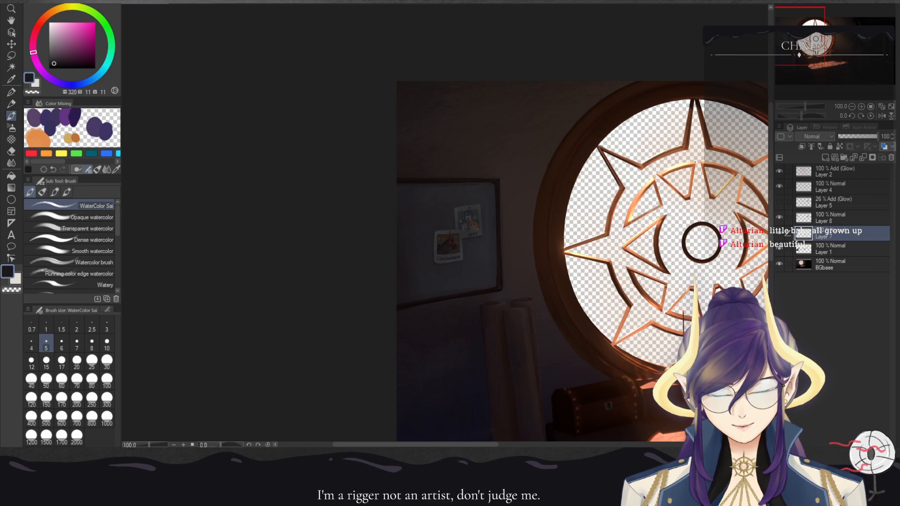
{"action": "left_click", "coordinate": [861, 107]}
{"action": "left_click", "coordinate": [861, 106]}
{"action": "left_click", "coordinate": [861, 107]}
{"action": "left_click", "coordinate": [861, 107]}
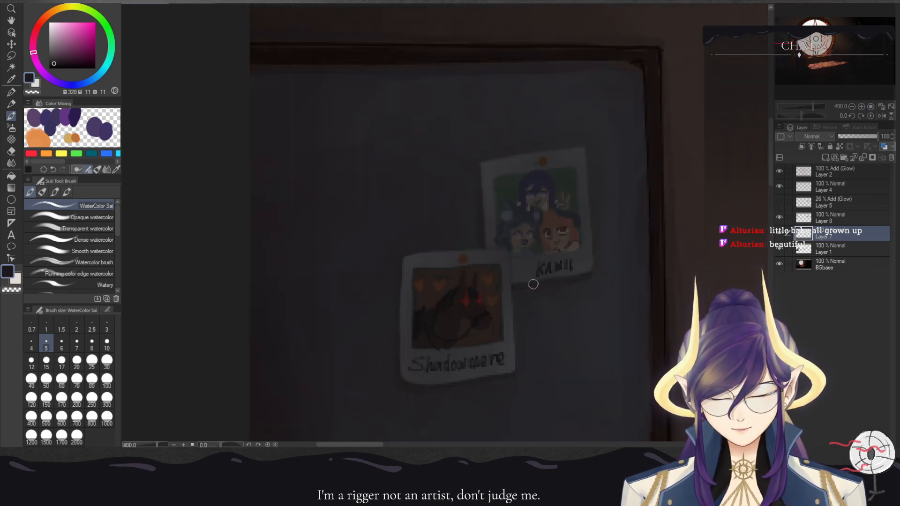
{"action": "left_click", "coordinate": [852, 106]}
{"action": "left_click", "coordinate": [852, 106]}
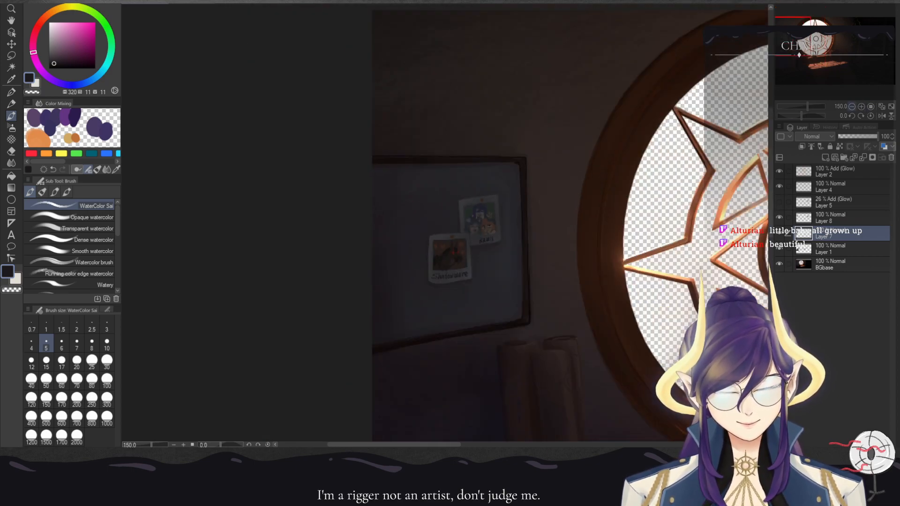
{"action": "left_click", "coordinate": [852, 107]}
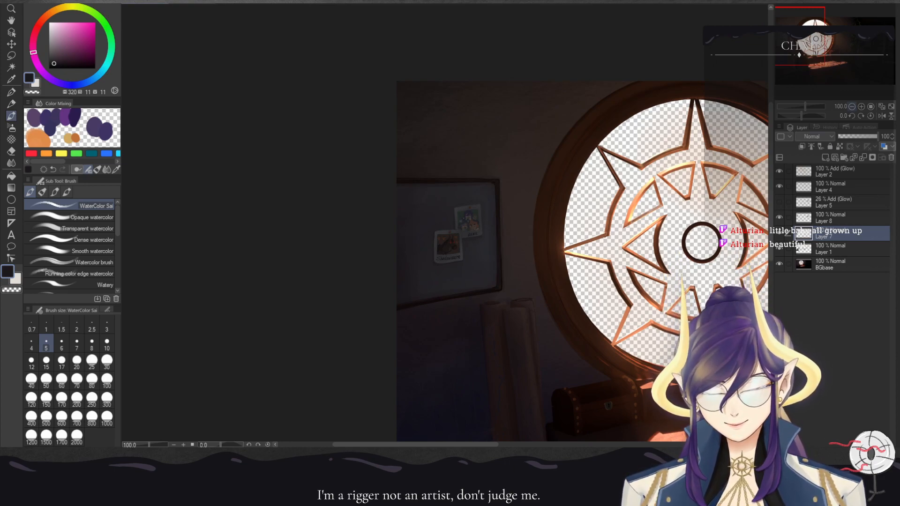
{"action": "left_click", "coordinate": [851, 107]}
{"action": "left_click_drag", "start_coordinate": [781, 36], "coordinate": [805, 38]}
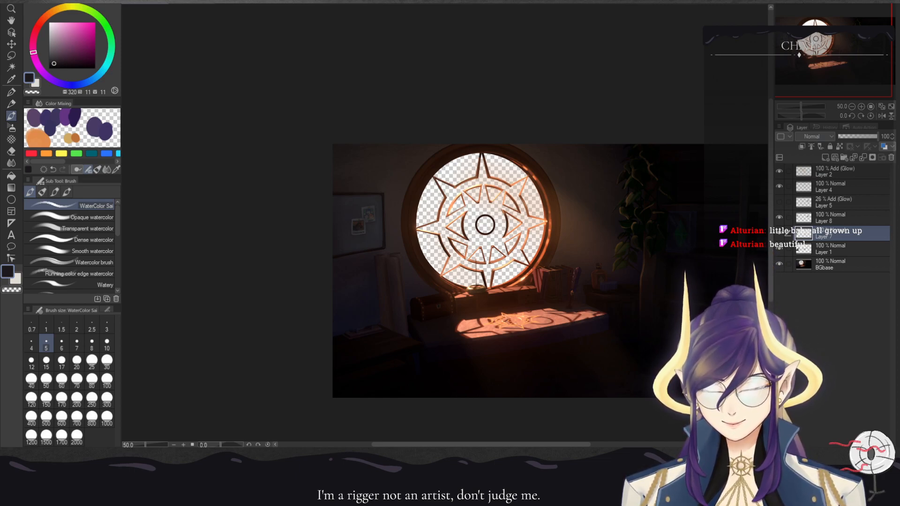
{"action": "mouse_move", "coordinate": [485, 225]}
{"action": "left_mouse_down"}
{"action": "mouse_move", "coordinate": [434, 220]}
{"action": "mouse_move", "coordinate": [457, 192]}
{"action": "mouse_move", "coordinate": [442, 211]}
{"action": "left_mouse_up"}
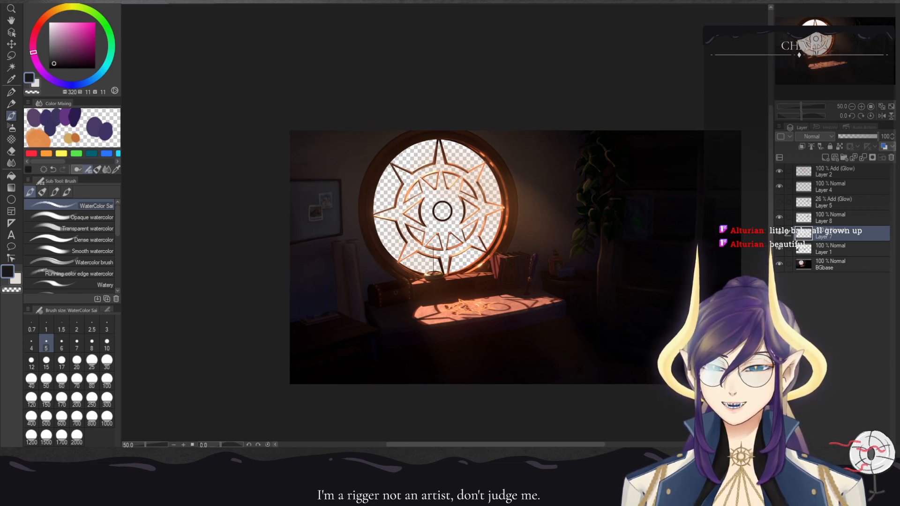